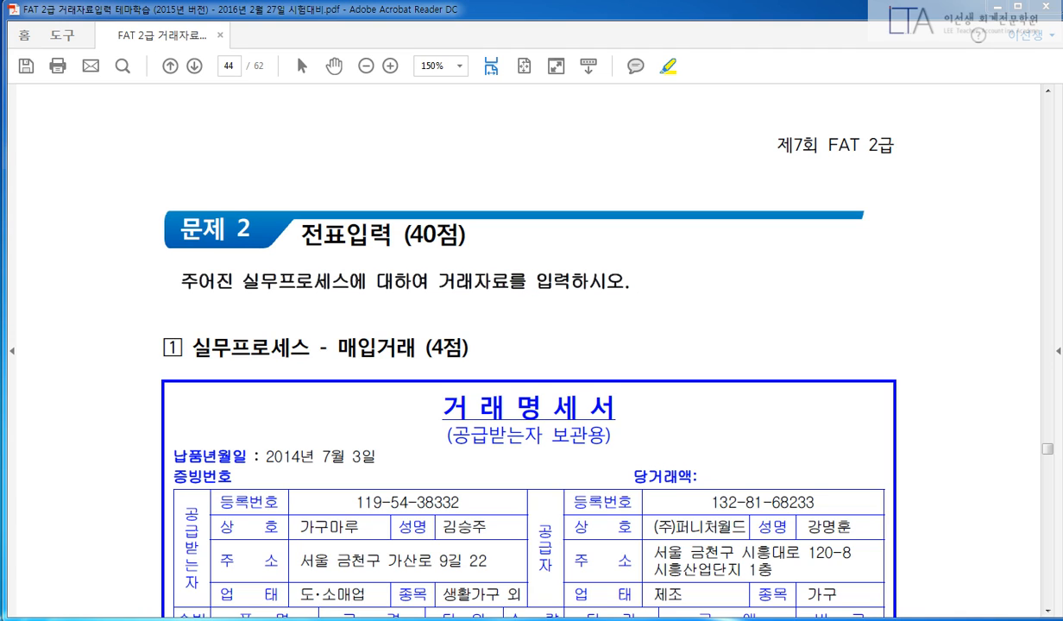
Highlight the exam heading 제7회 FAT 2급 and the 매입거래 label in the PDF.
drag(749, 139, 894, 143)
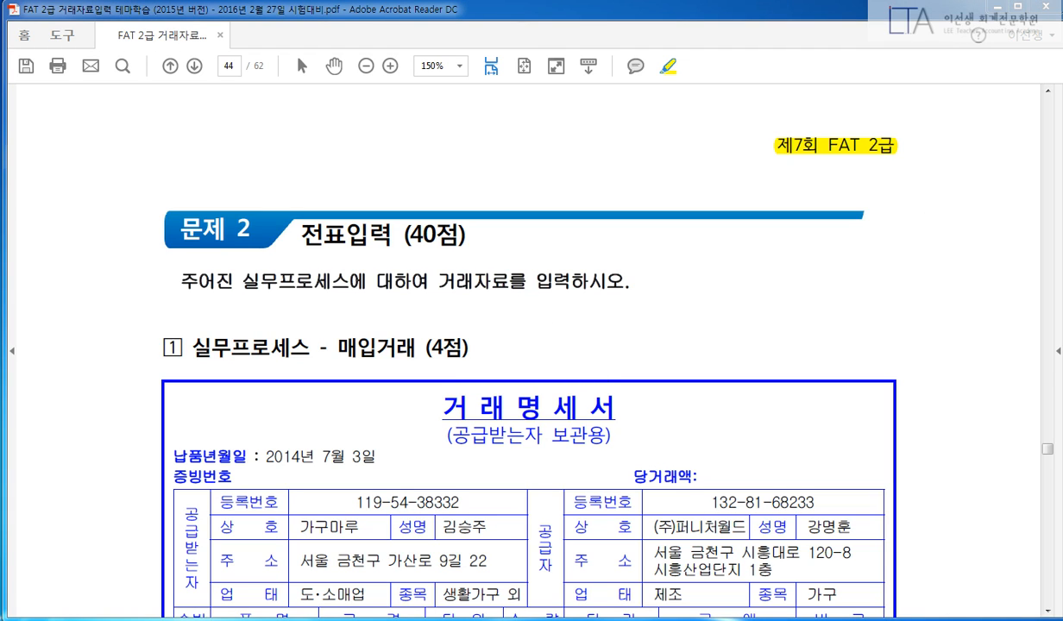
scroll(346, 252, down, 2)
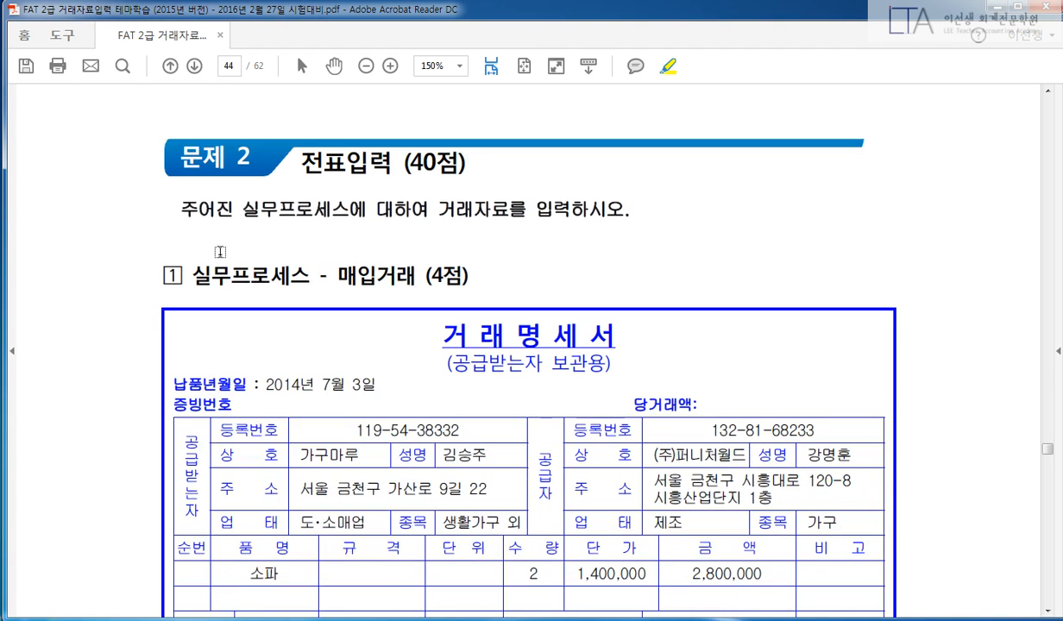
drag(337, 275, 418, 276)
scroll(968, 285, down, 1)
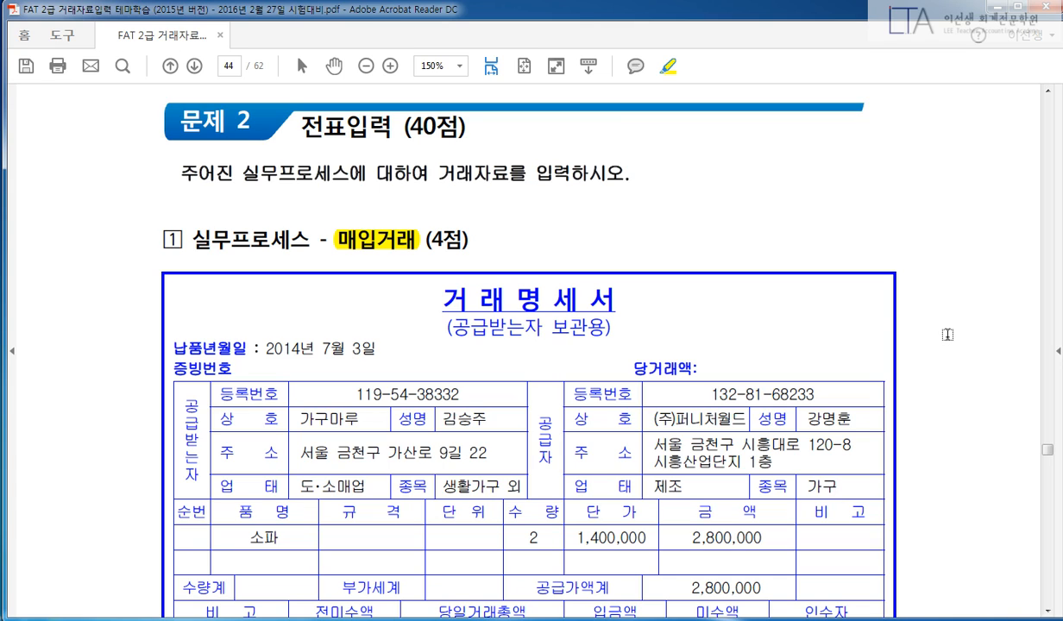
Highlight 7월 3일, the credit-purchase phrase and the 6월 28일 deposit sentence, then switch to iPLUS.
scroll(924, 335, down, 5)
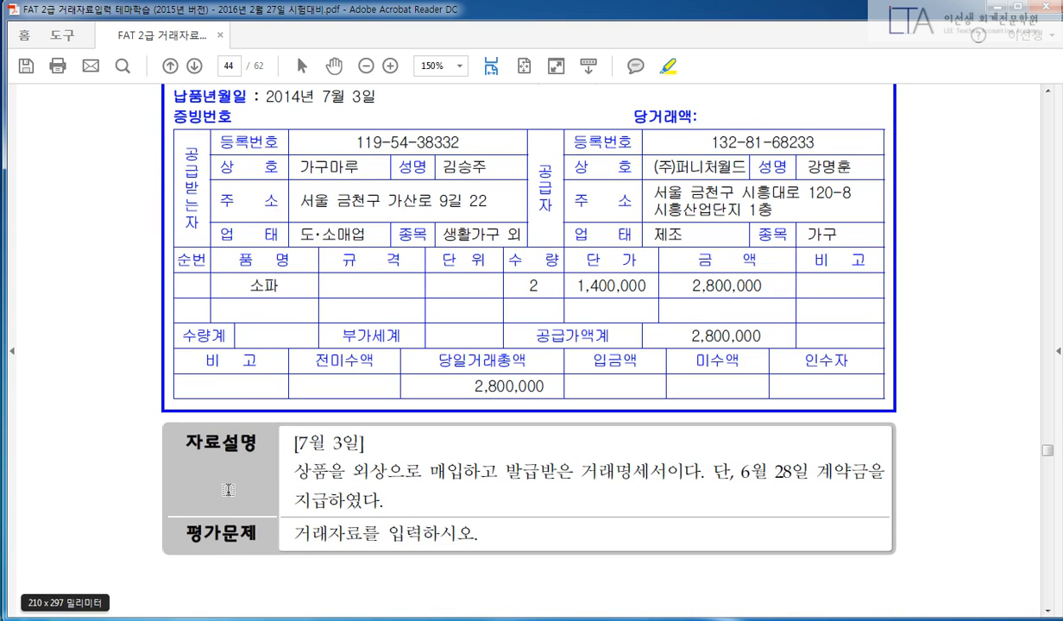
drag(292, 434, 362, 440)
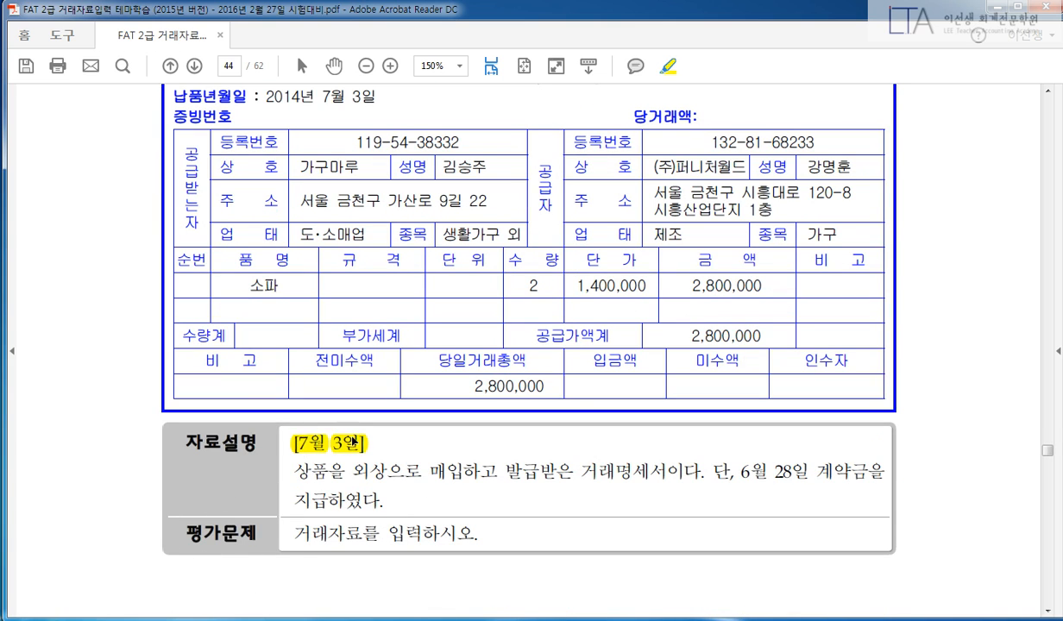
drag(293, 472, 703, 473)
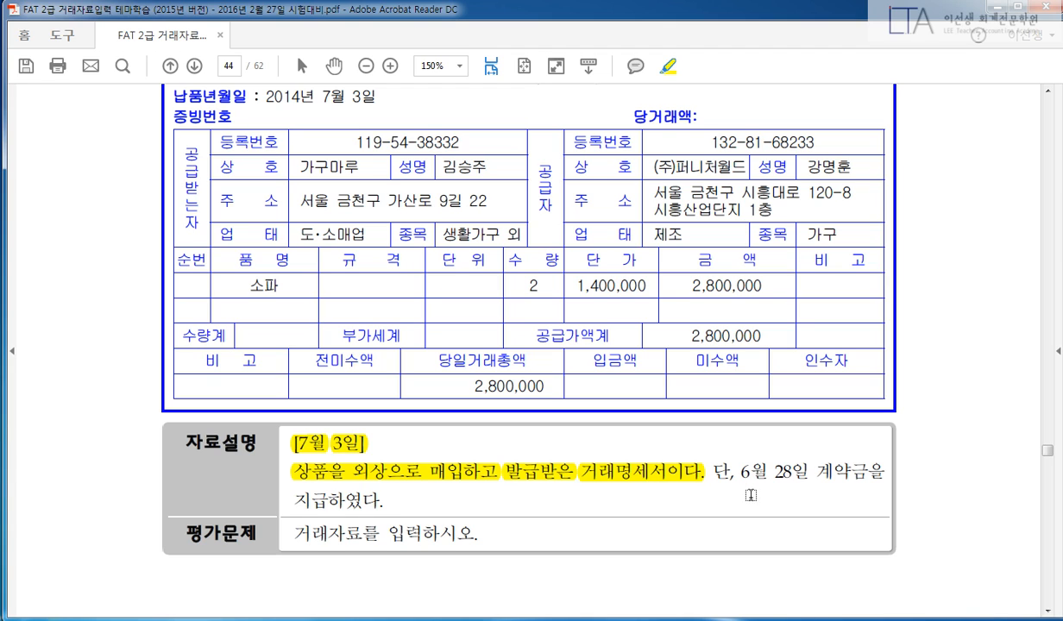
drag(735, 472, 885, 473)
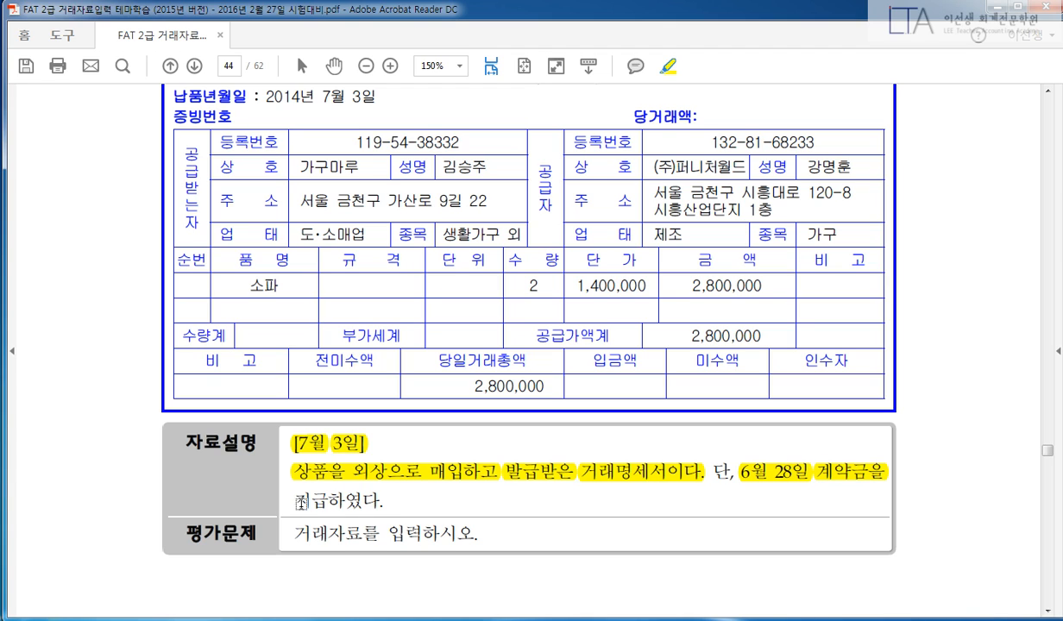
drag(294, 501, 409, 500)
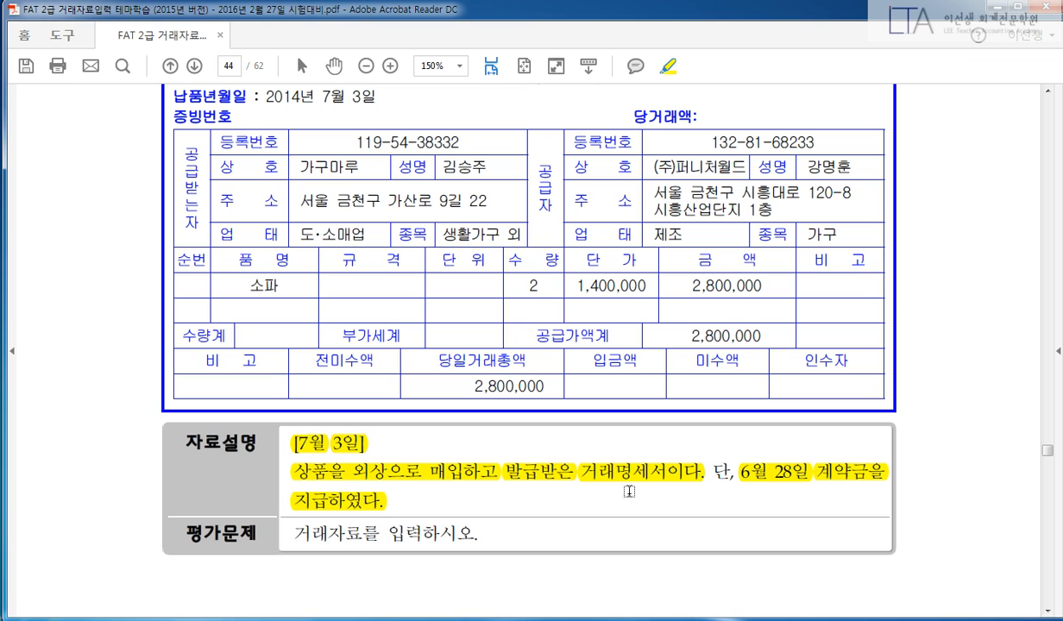
scroll(949, 473, up, 1)
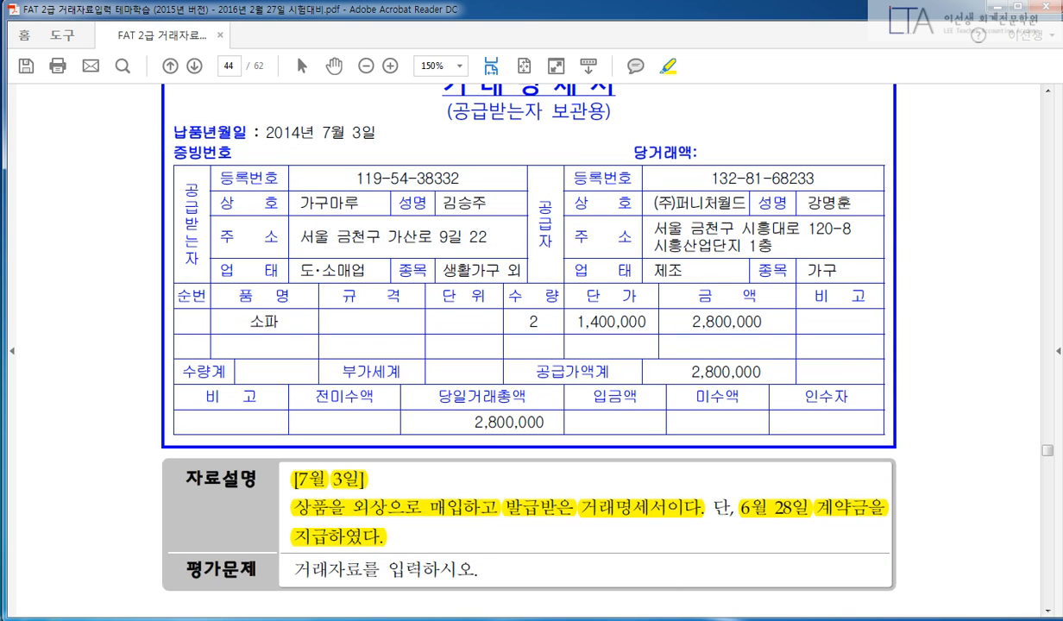
key(alt+Tab)
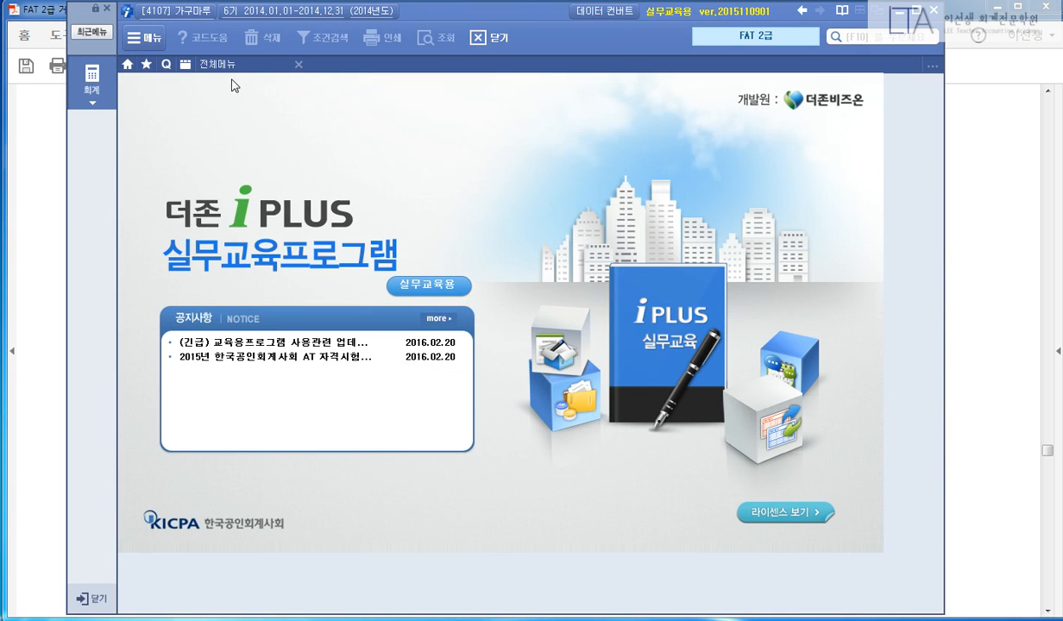
Open 일반전표입력 with the 화면구성 layout confirmed and load the June 28 vouchers.
click(221, 65)
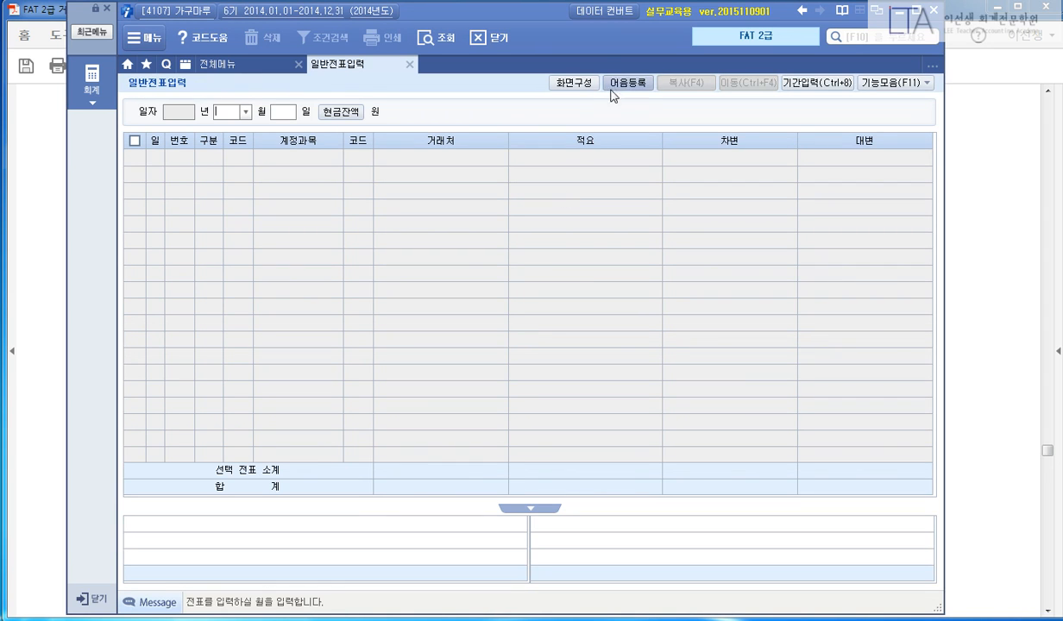
click(574, 83)
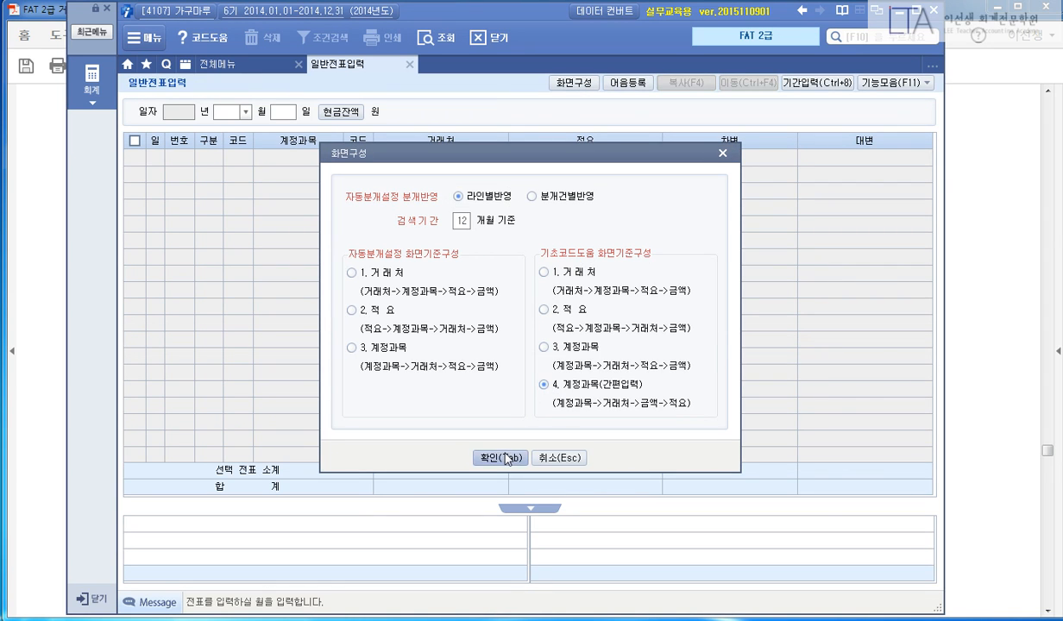
click(501, 457)
text(28)
key(Return)
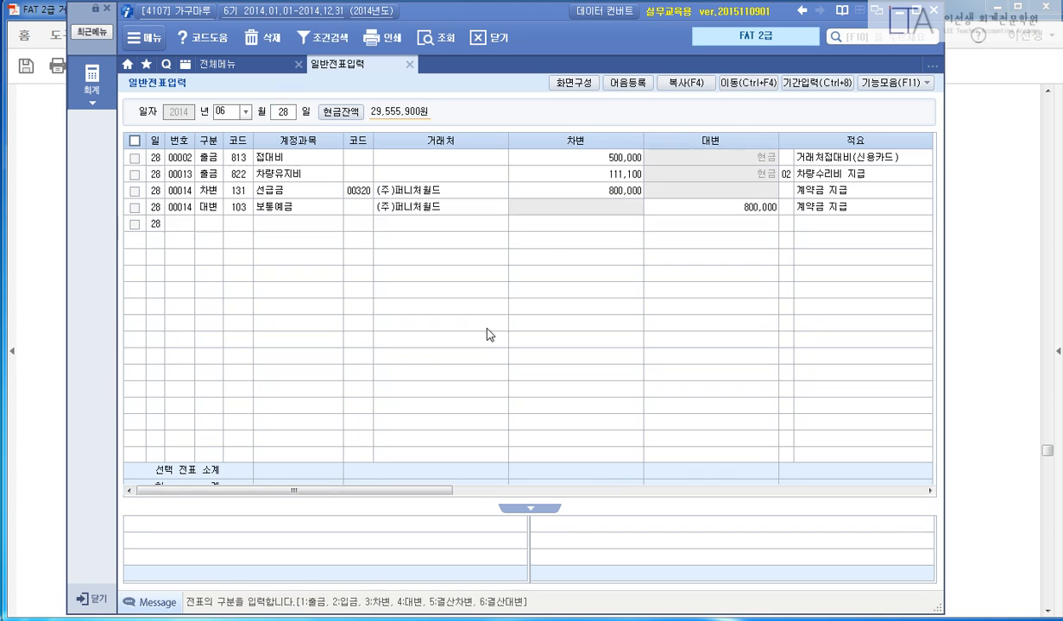
Check the 00014 선급금 800,000 debit to (주)퍼니처월드, then return to the PDF.
key(Escape)
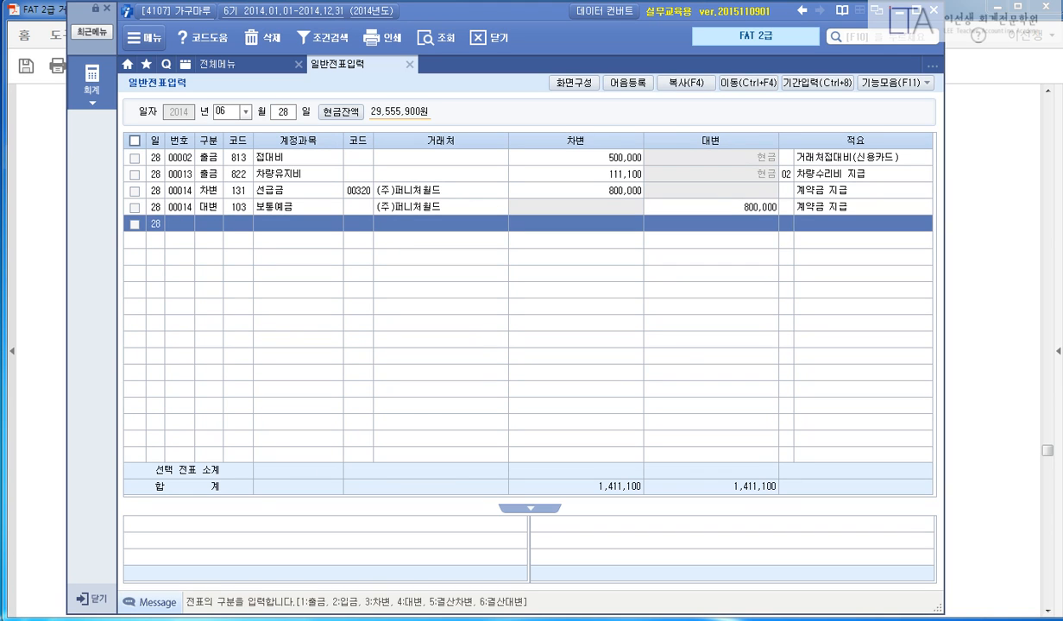
click(414, 194)
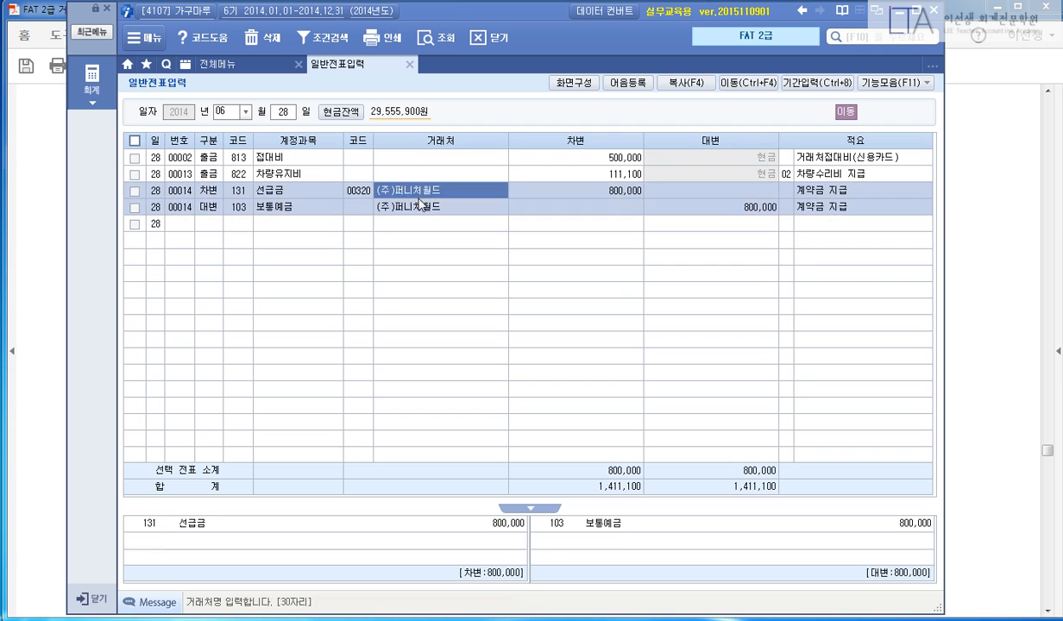
click(571, 197)
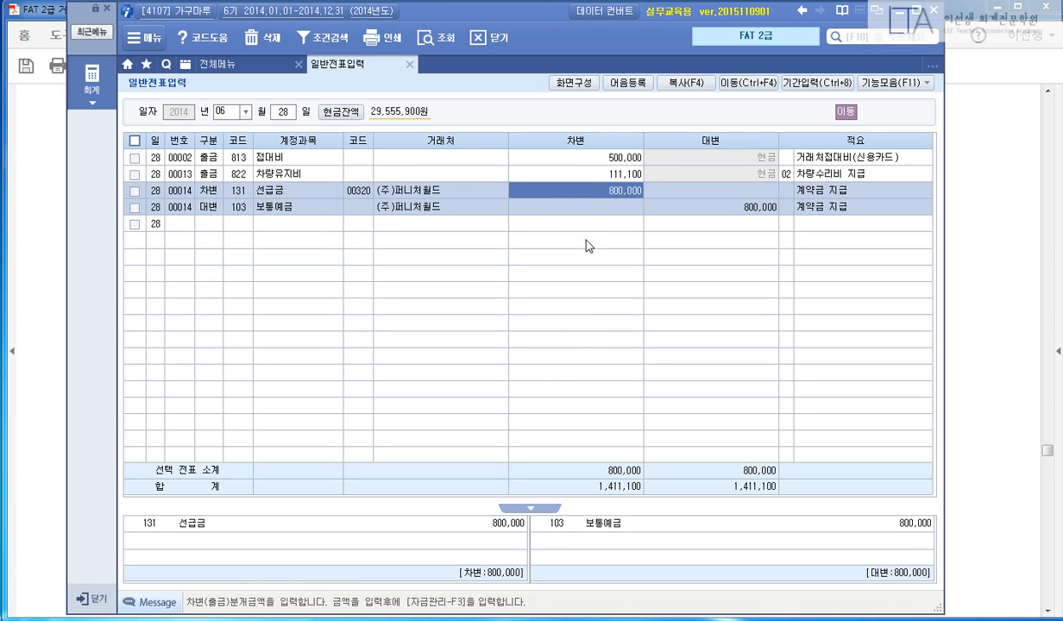
click(973, 229)
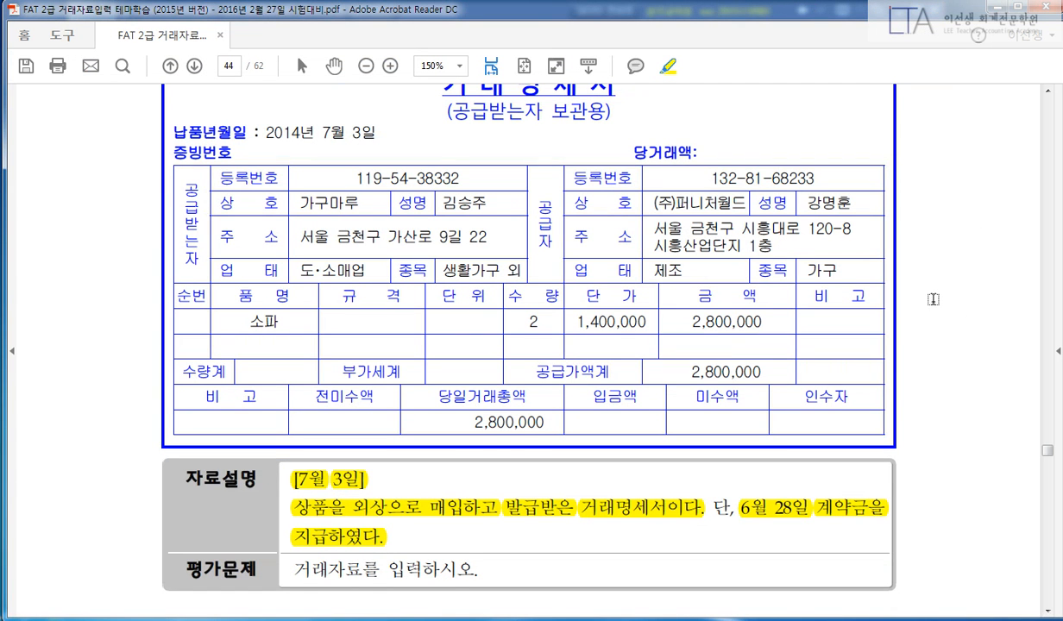
Highlight the delivery date 2014년 7월 3일, supplier (주)퍼니처월드 and the 공급자 label.
scroll(442, 375, up, 1)
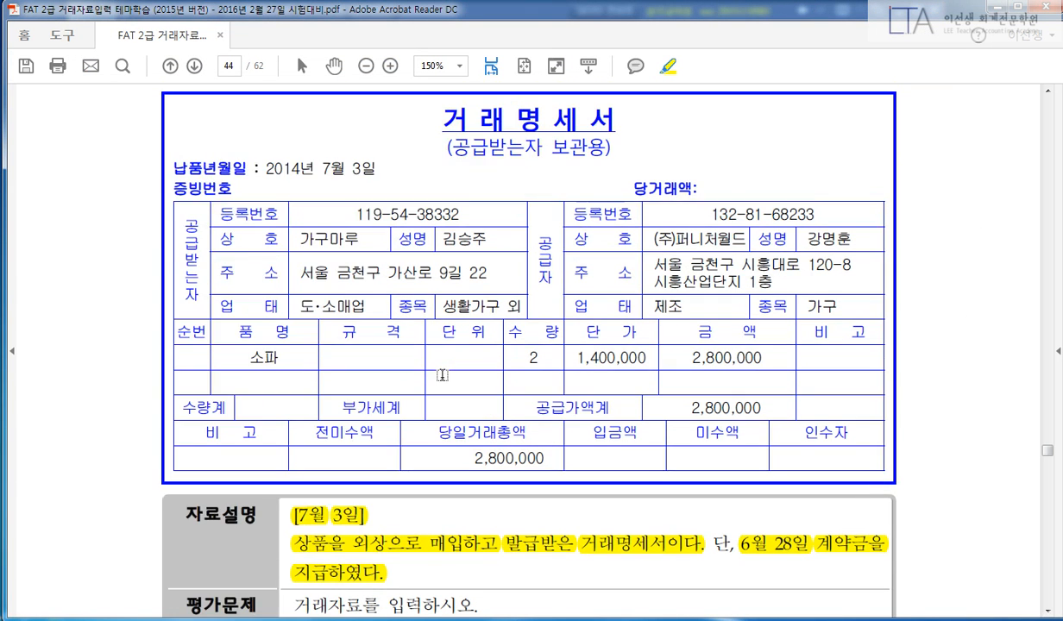
drag(256, 164, 378, 168)
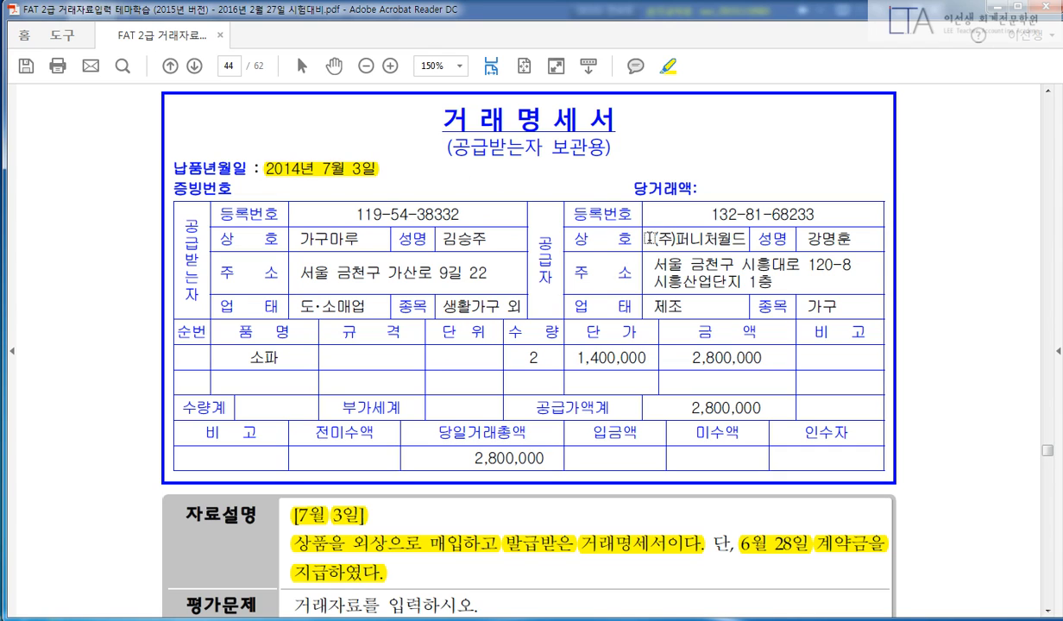
drag(648, 238, 747, 231)
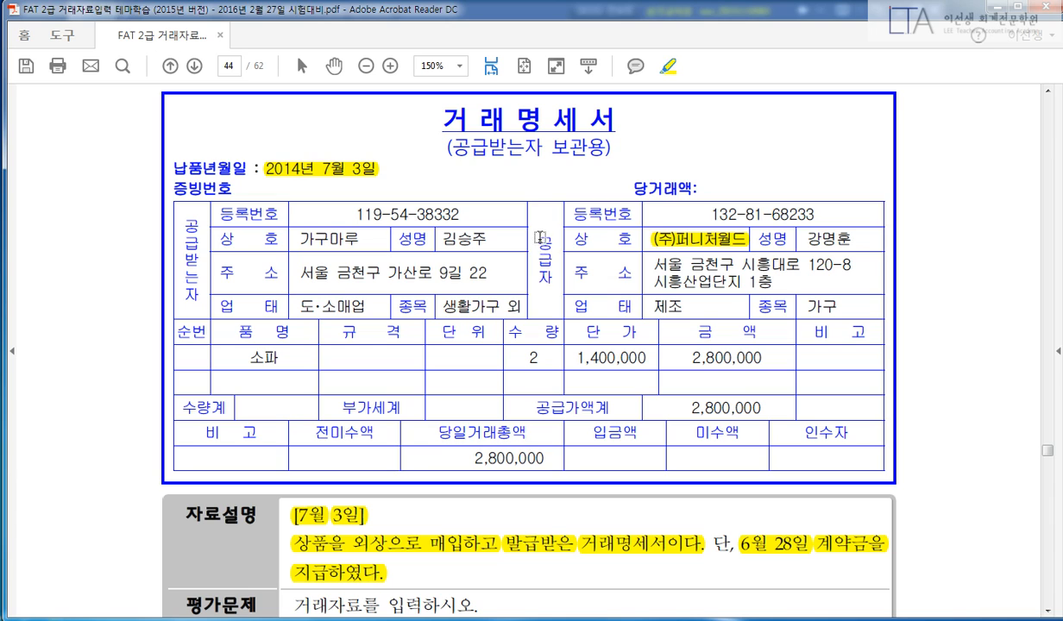
drag(541, 238, 538, 289)
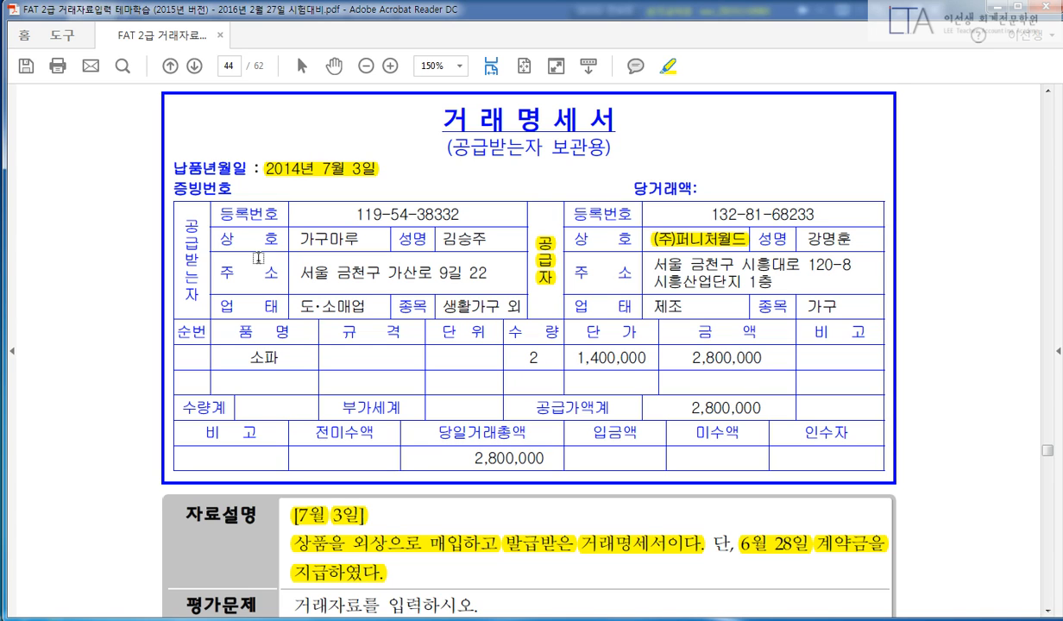
Highlight 당일거래총액 2,800,000, deleting and redoing the over-wide highlight.
scroll(359, 320, down, 1)
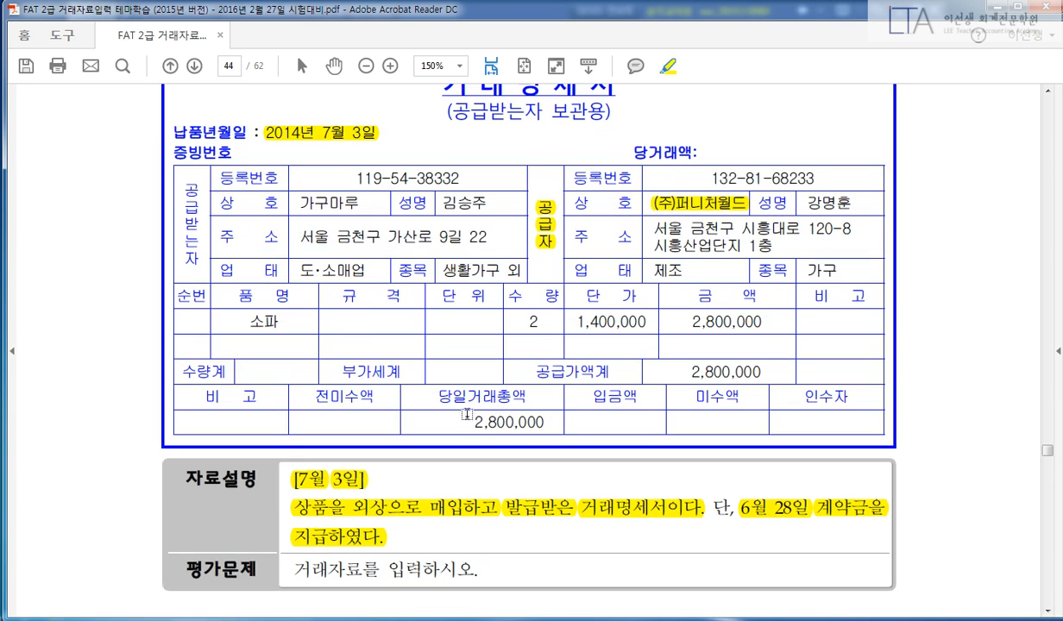
drag(432, 395, 503, 423)
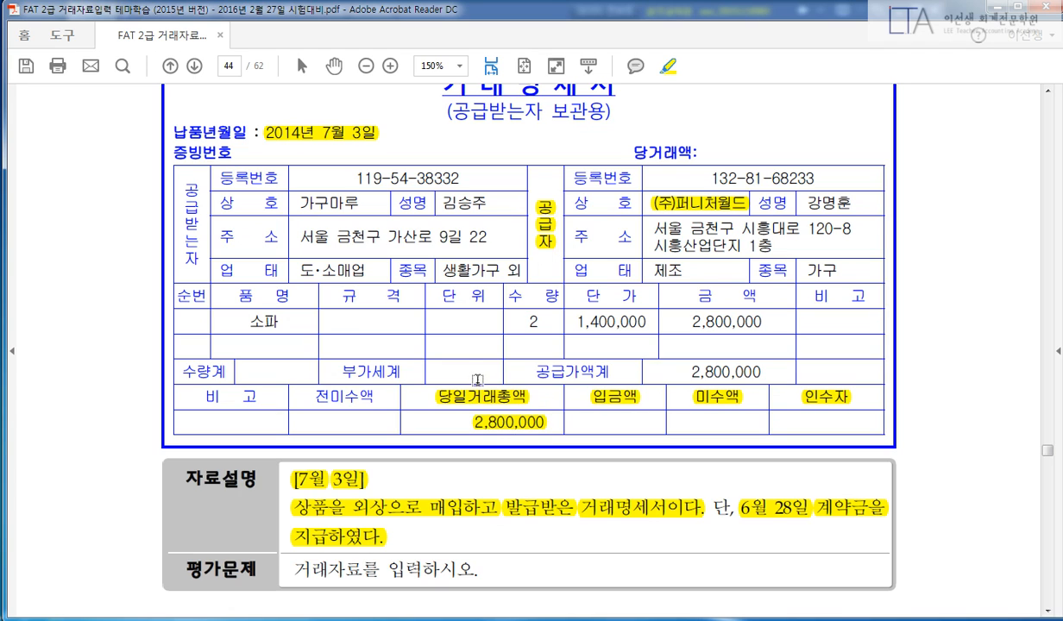
right_click(471, 397)
click(497, 458)
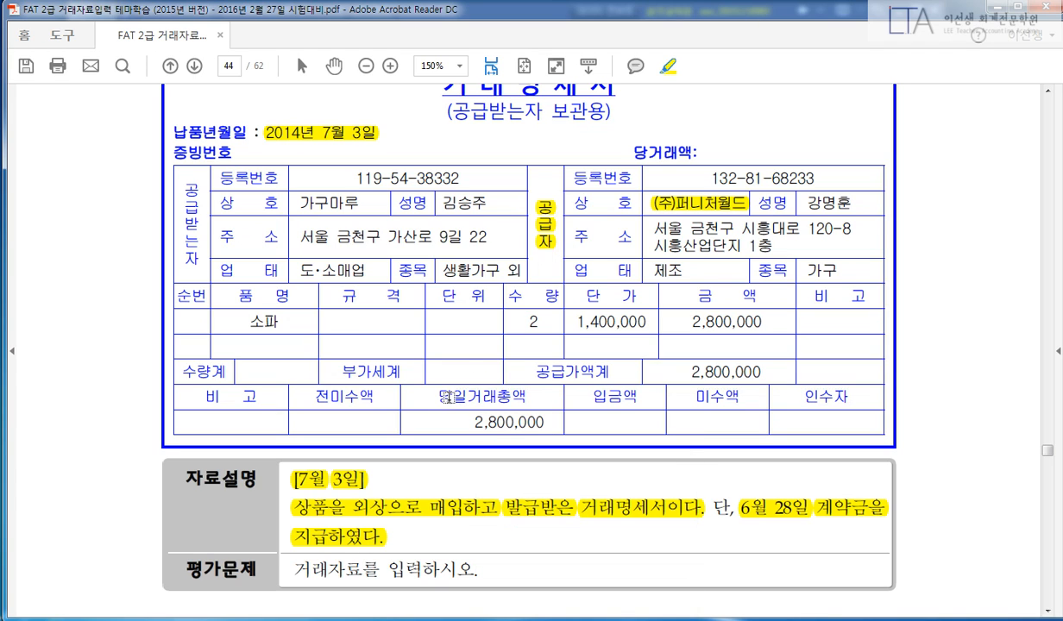
mouse_move(447, 396)
mouse_down()
mouse_move(515, 397)
mouse_move(544, 422)
mouse_up()
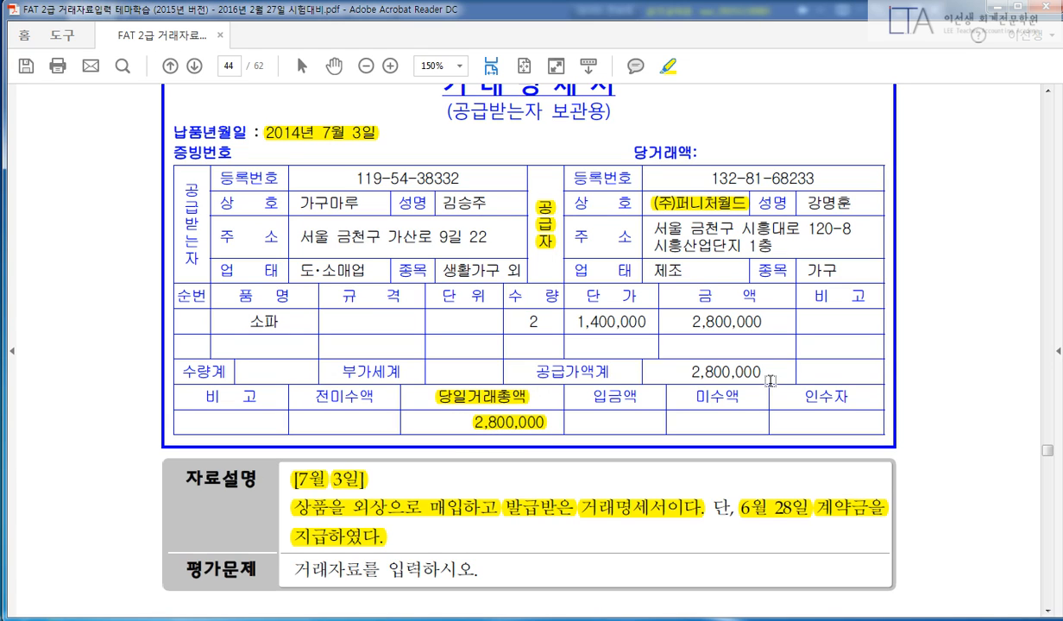
Bring up a blank Notepad page for working notes.
scroll(769, 380, down, 1)
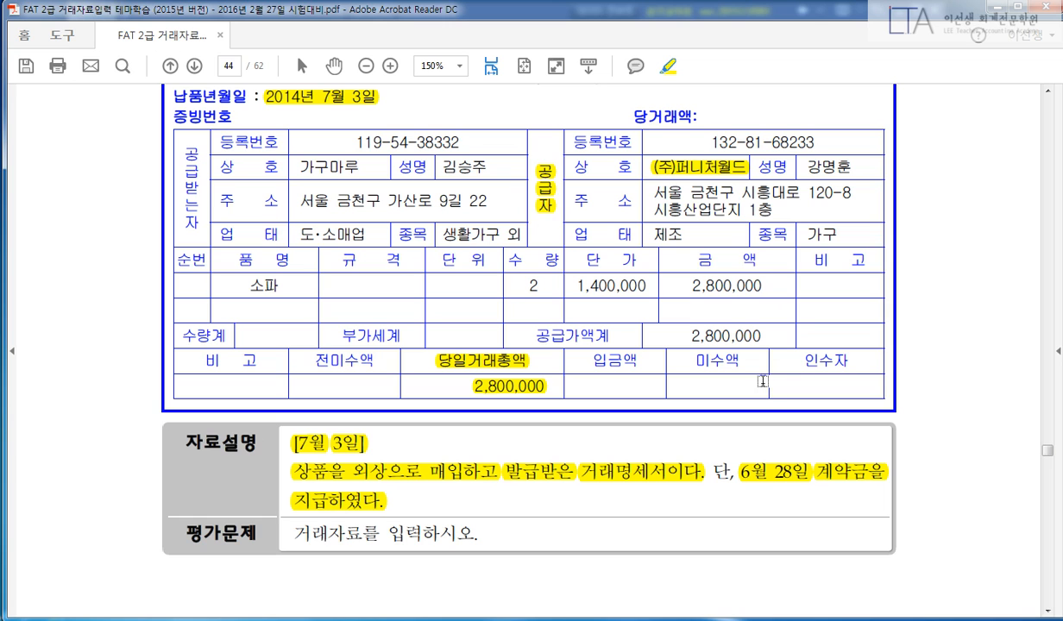
key(alt+Tab)
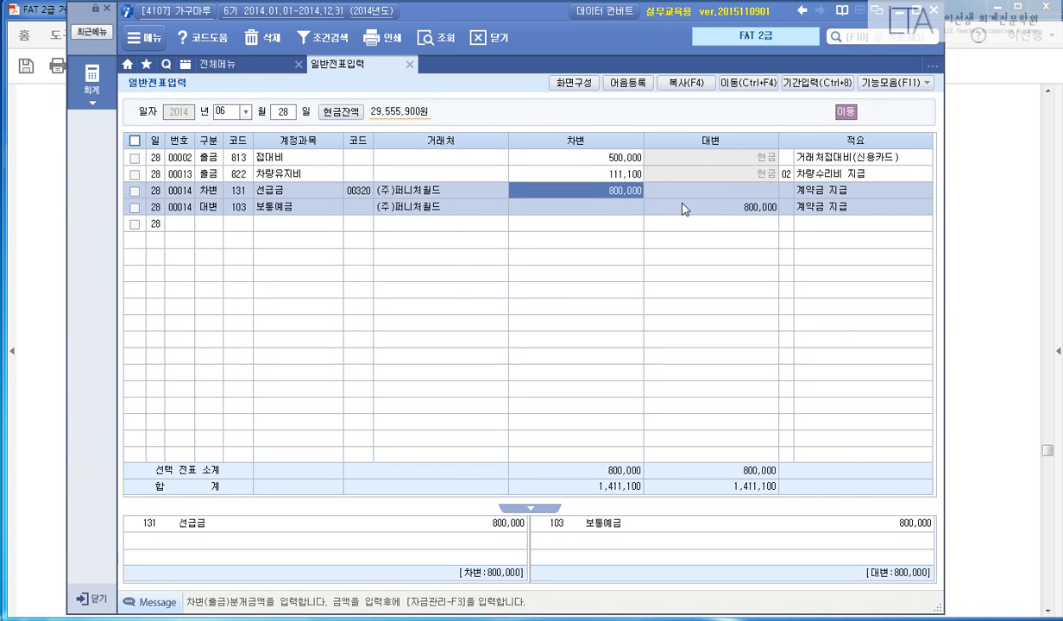
click(1010, 33)
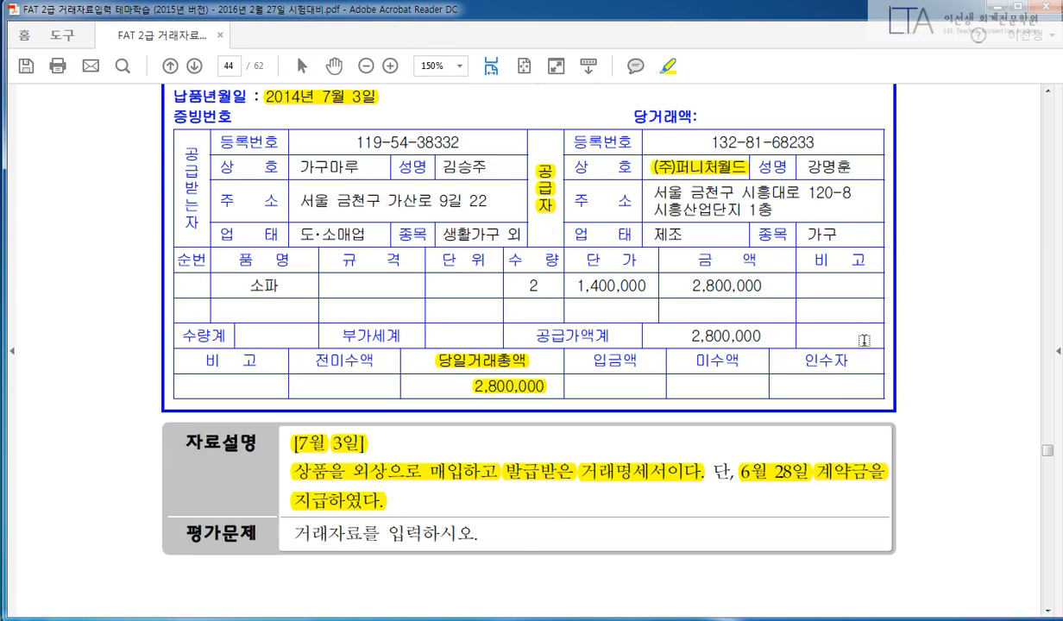
key(alt+Tab)
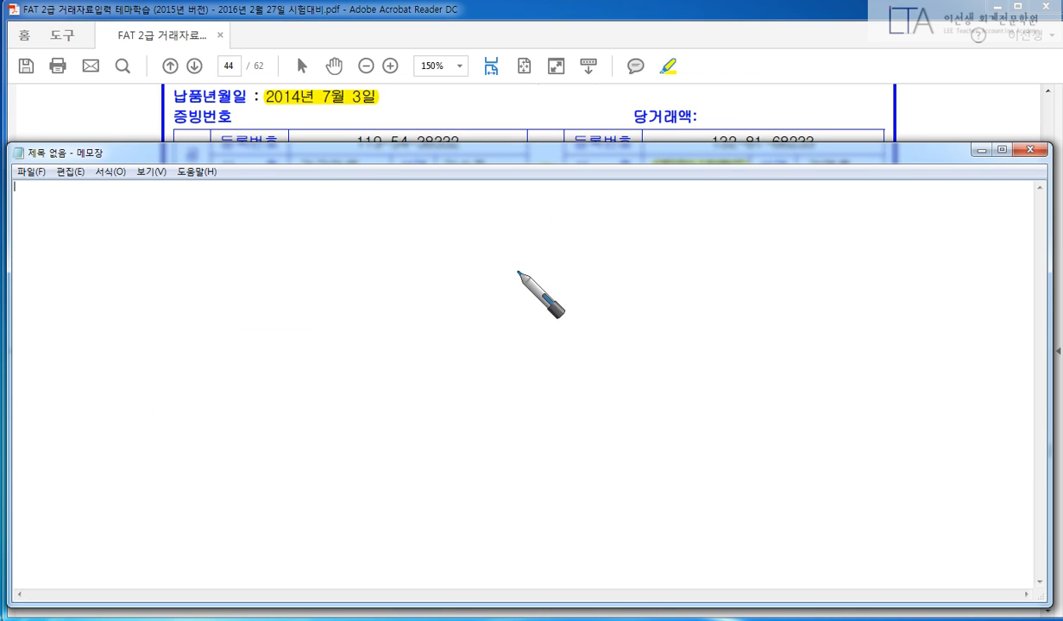
Handwrite 상품 2,800,000 split into 선급금 800,000 and 외상 2,000,000.
drag(522, 261, 460, 392)
mouse_move(157, 266)
mouse_down()
mouse_move(184, 268)
mouse_move(190, 299)
mouse_move(214, 273)
mouse_move(208, 287)
mouse_move(230, 299)
mouse_move(226, 323)
mouse_up()
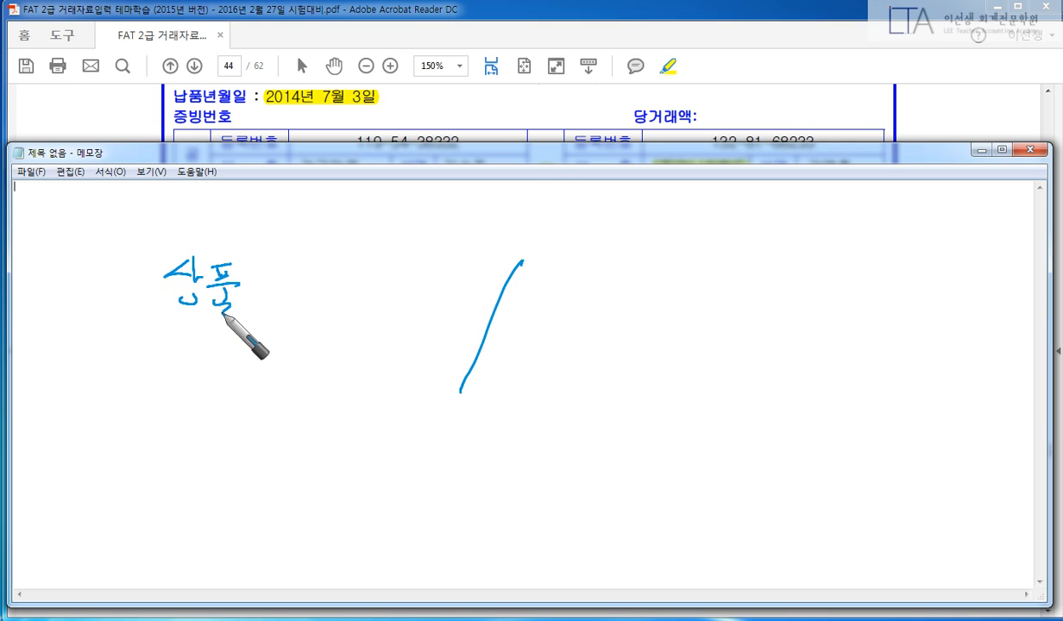
mouse_move(293, 274)
mouse_down()
mouse_move(316, 294)
mouse_move(477, 285)
mouse_up()
mouse_move(549, 269)
mouse_down()
mouse_move(604, 294)
mouse_move(719, 266)
mouse_move(742, 280)
mouse_move(862, 287)
mouse_move(876, 274)
mouse_up()
mouse_move(552, 354)
mouse_down()
mouse_move(563, 362)
mouse_move(542, 377)
mouse_up()
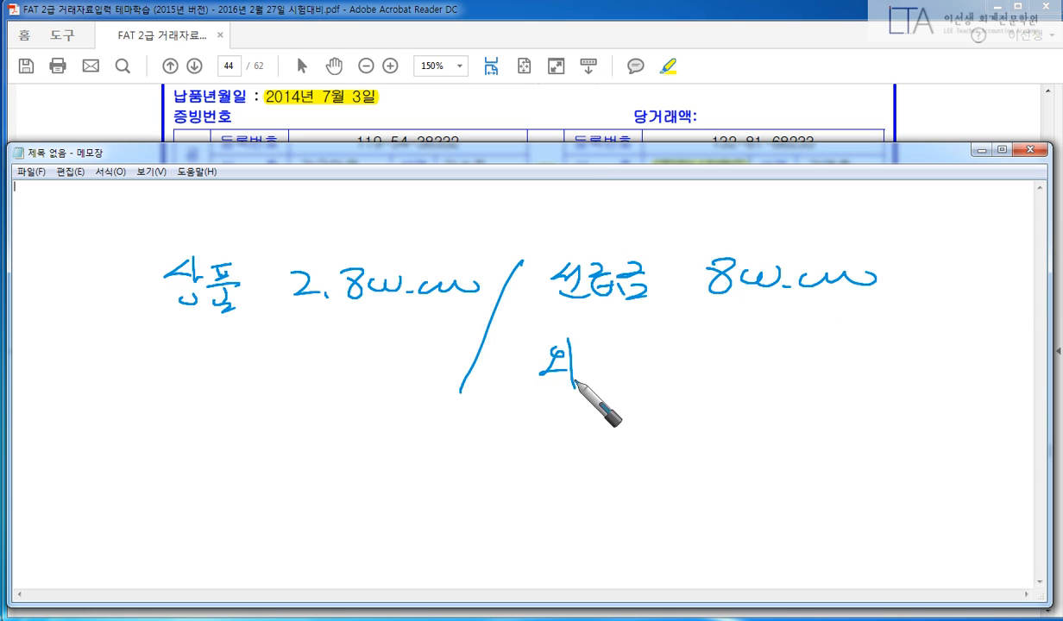
click(587, 367)
mouse_move(618, 356)
mouse_down()
mouse_move(652, 376)
mouse_move(877, 369)
mouse_up()
Mark the 선급금 and 외상 notes in red, clear the ink, and return to iPLUS.
right_click(324, 412)
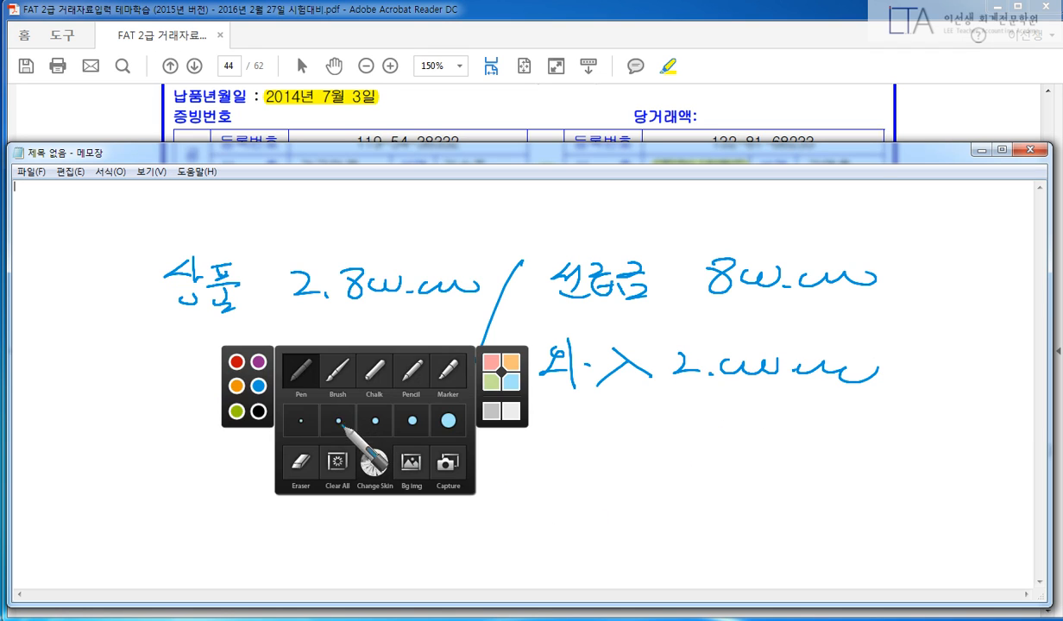
click(240, 361)
mouse_move(536, 306)
mouse_down()
mouse_move(537, 242)
mouse_move(540, 306)
mouse_up()
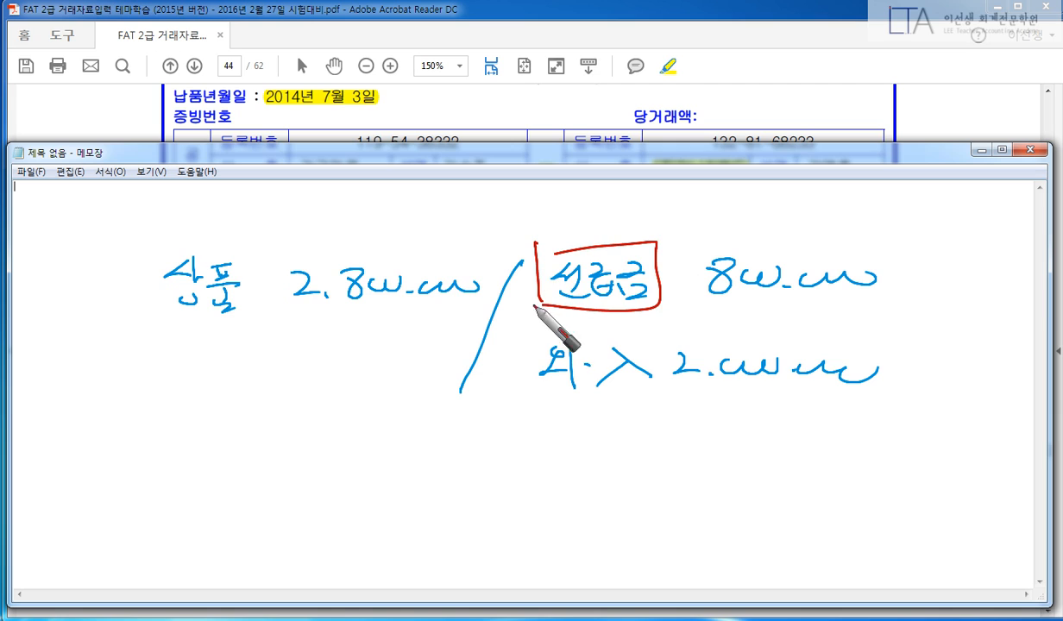
mouse_move(552, 346)
mouse_down()
mouse_move(554, 376)
mouse_move(503, 417)
mouse_up()
drag(661, 274, 682, 275)
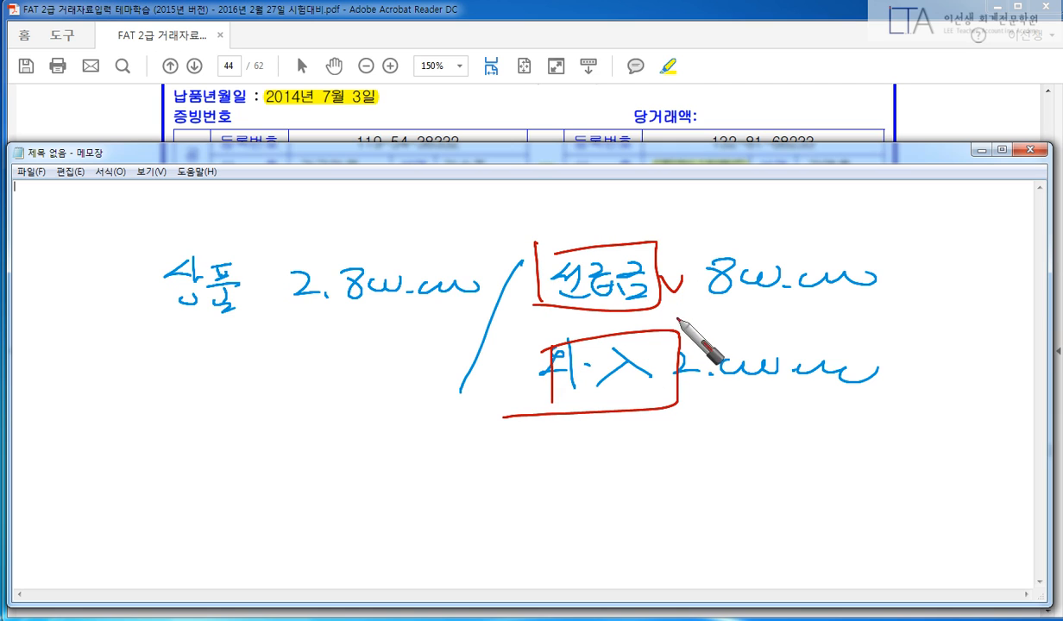
drag(676, 321, 697, 316)
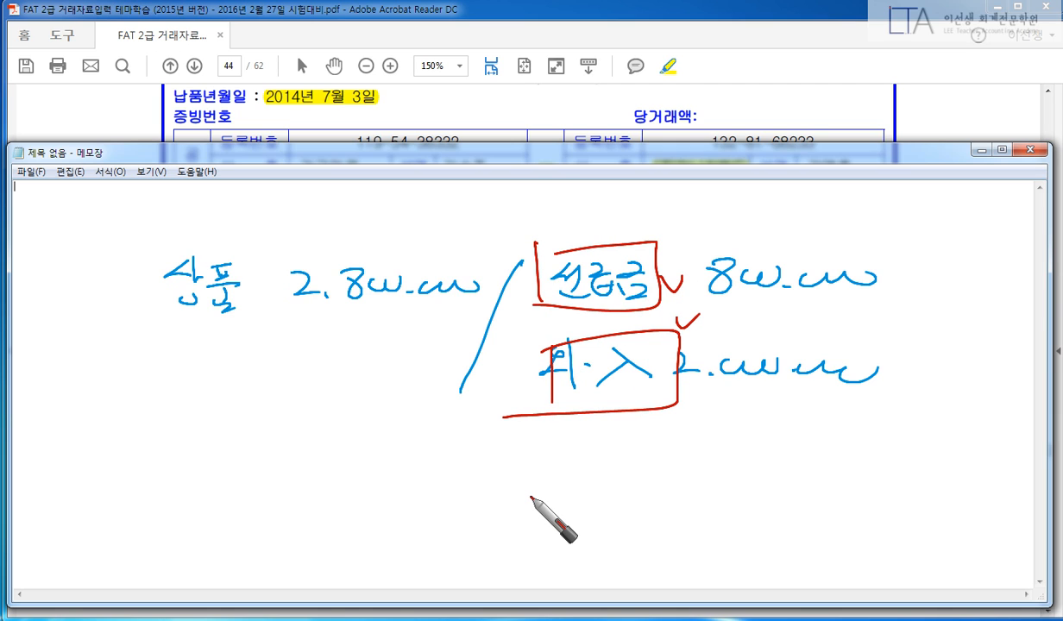
key(Escape)
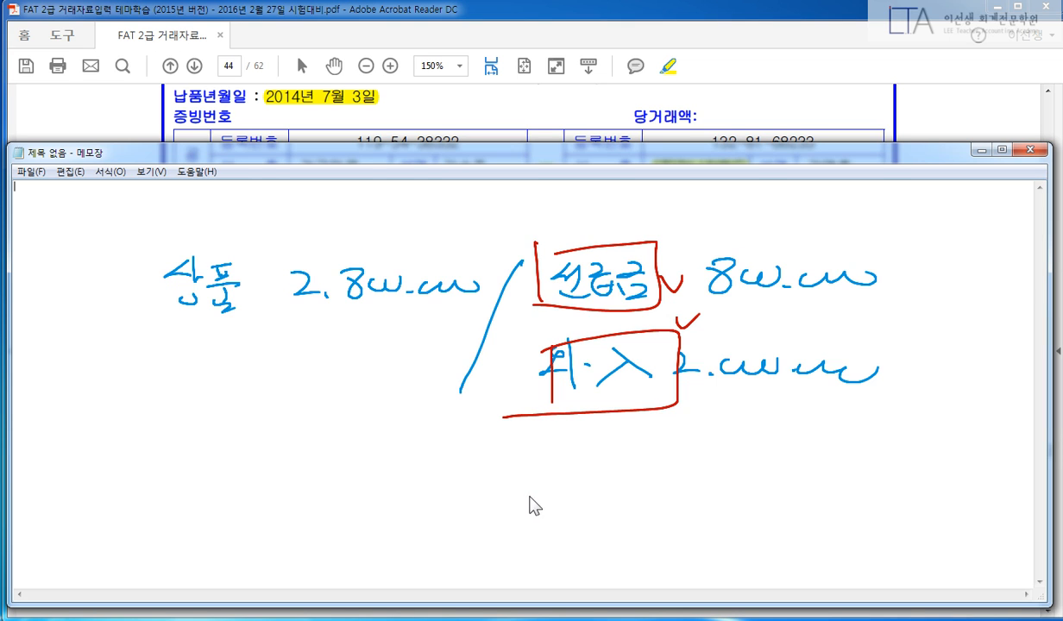
key(alt+Tab)
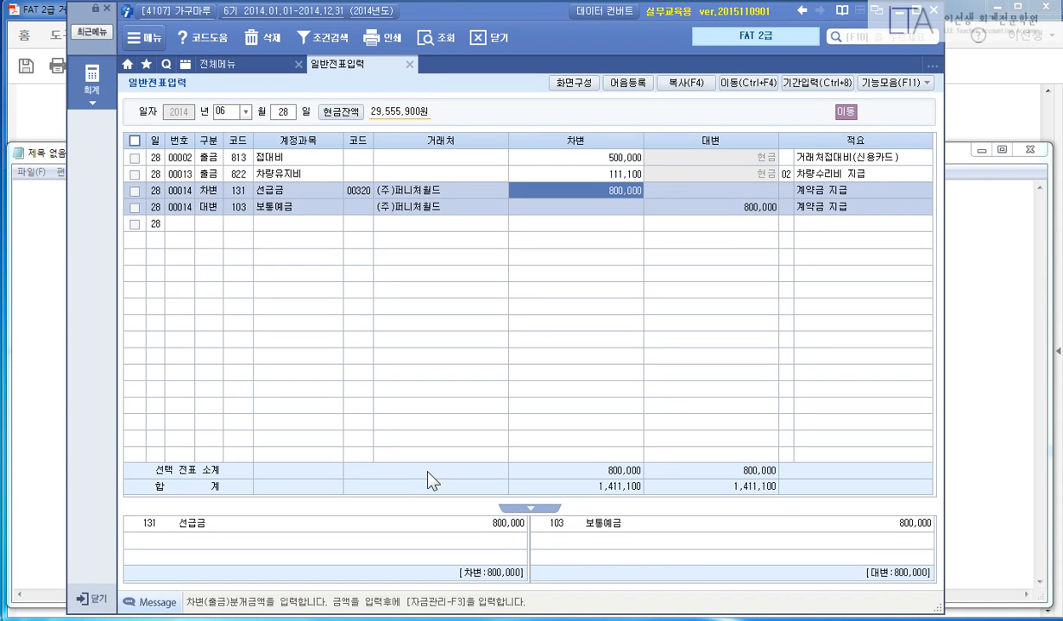
Start a 07/03 voucher with a debit of 2,800,000 to 상품 (146).
key(Escape)
key(shift+Tab)
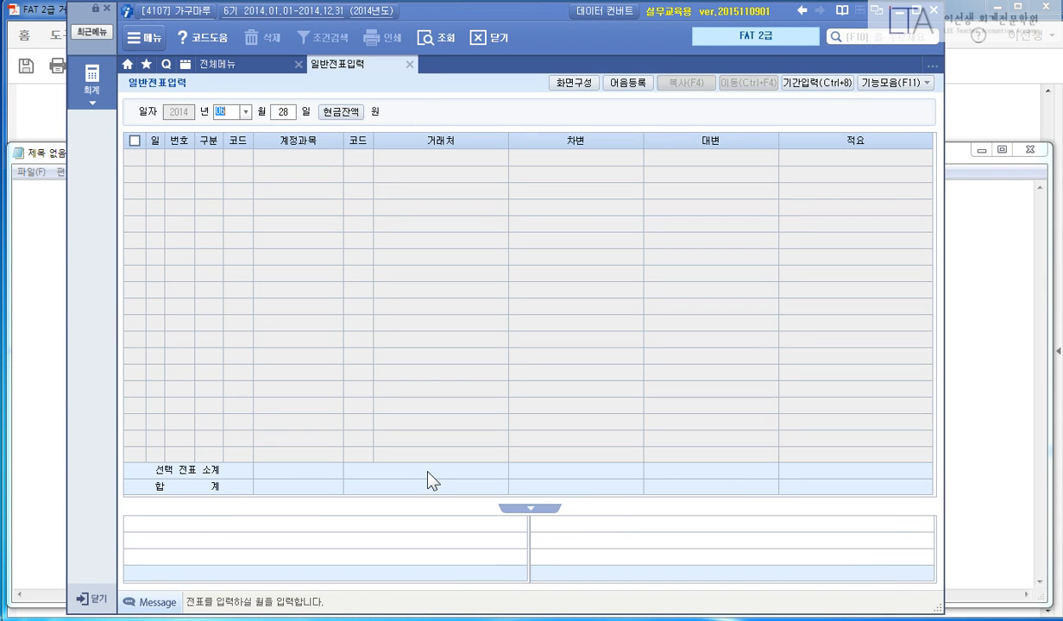
text(07)
key(Return)
text(03)
key(Return)
text(3)
key(Return)
text(146)
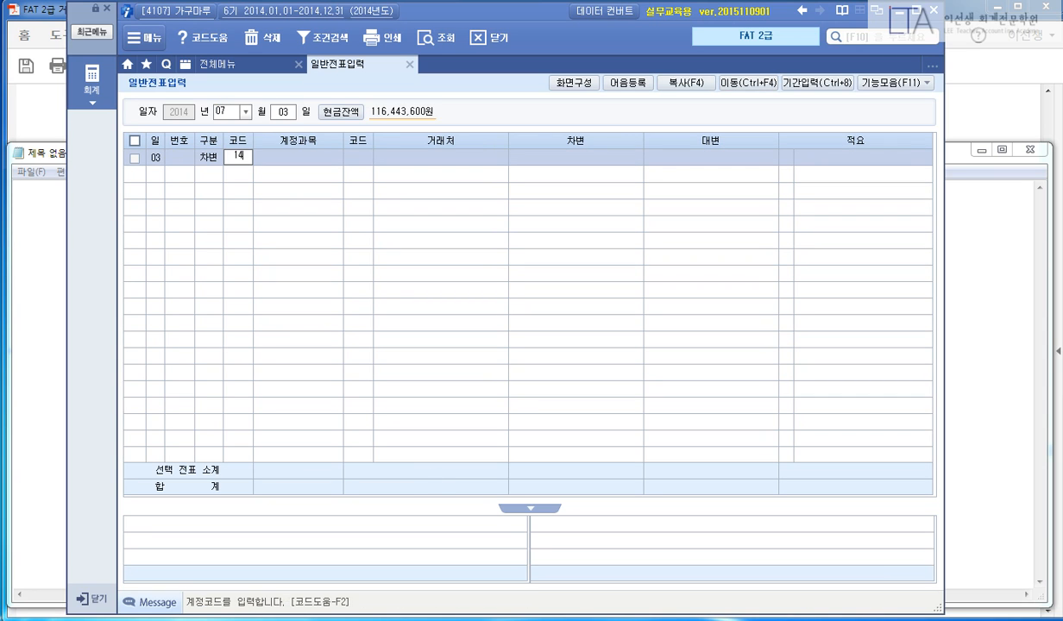
key(Return)
key(Return)
key(Return)
text(4800)
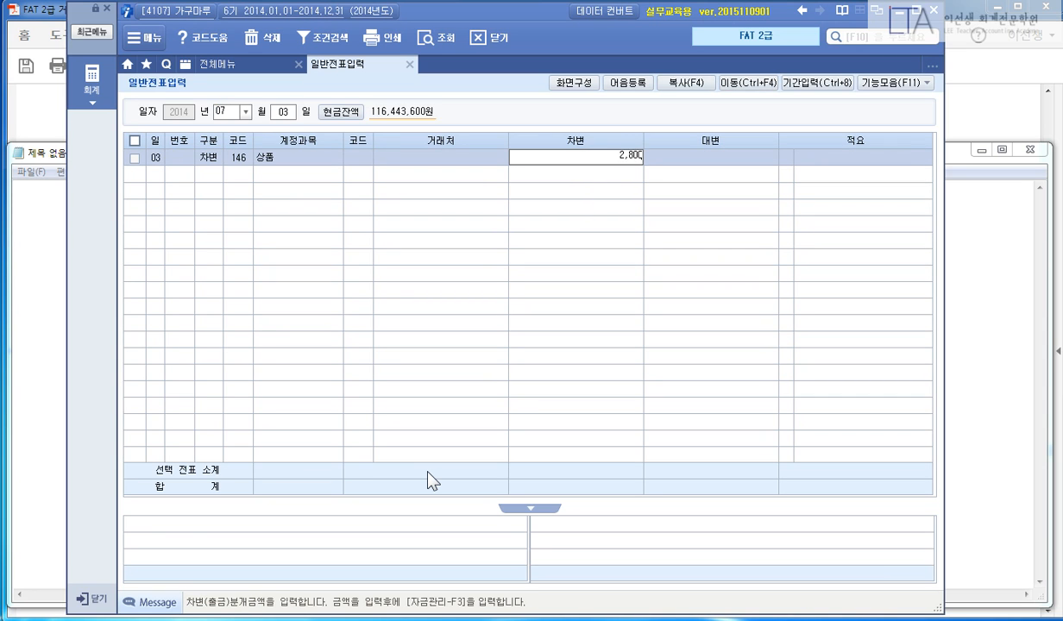
text(000)
key(Return)
Credit 선급금 (131) 800,000 for (주)퍼니처월드, partner code 00320.
text(4)
key(Return)
text(131)
key(Return)
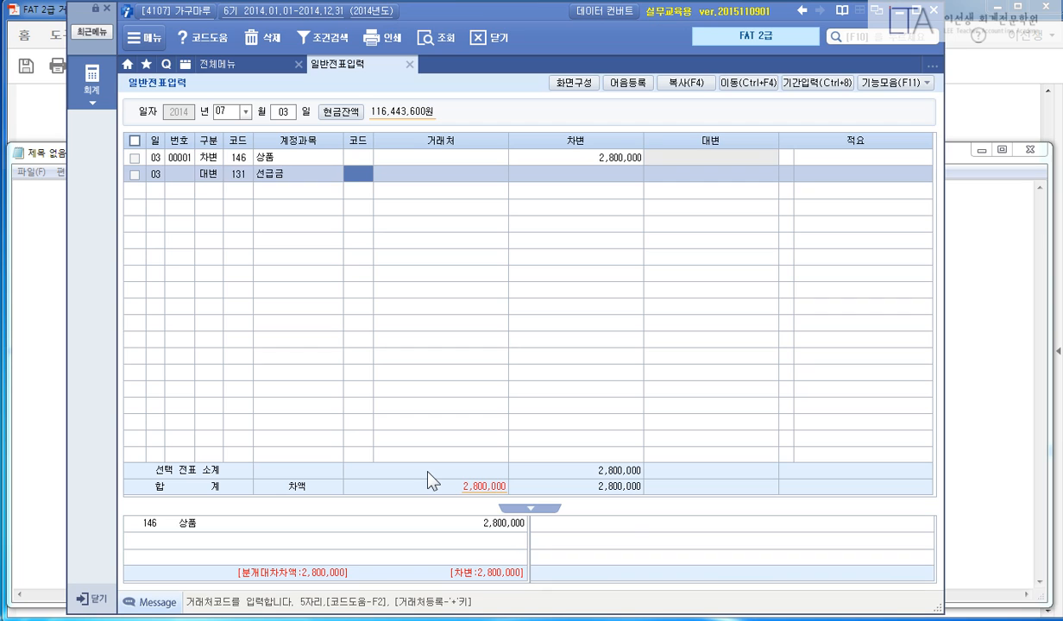
text(00320)
key(Return)
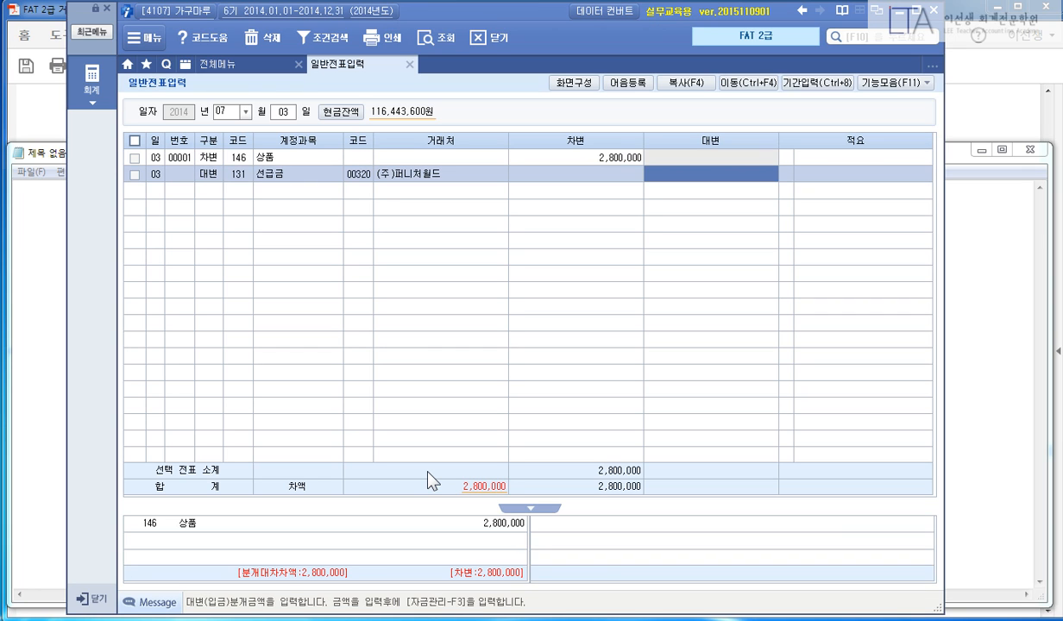
text(8000000)
key(Return)
Credit 외상매입금 (251) 2,000,000 for partner 00320 and finish the balanced voucher.
key(Return)
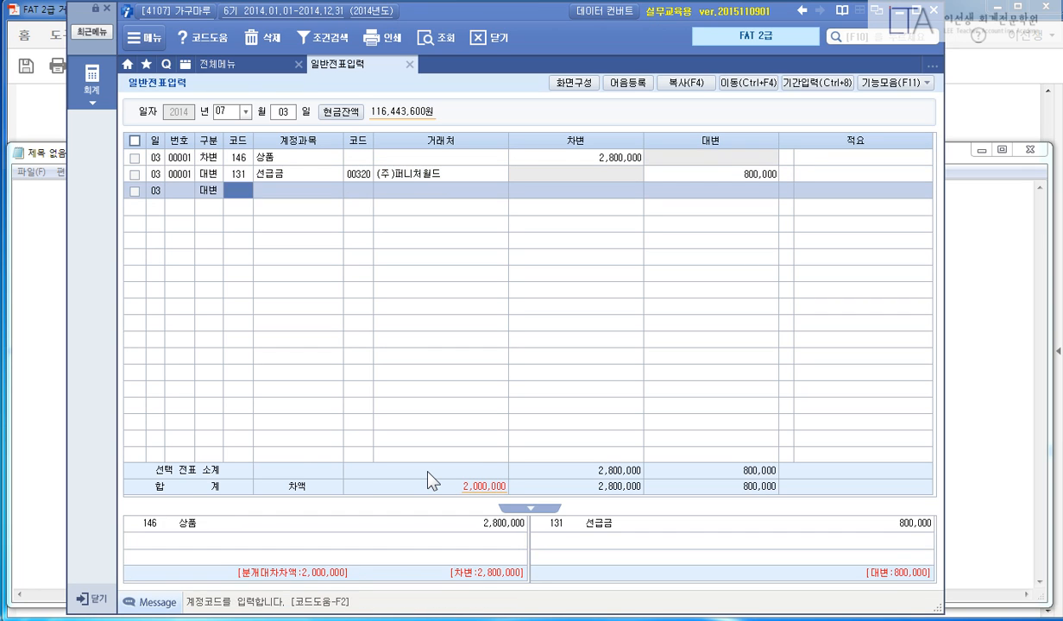
text(251)
key(Return)
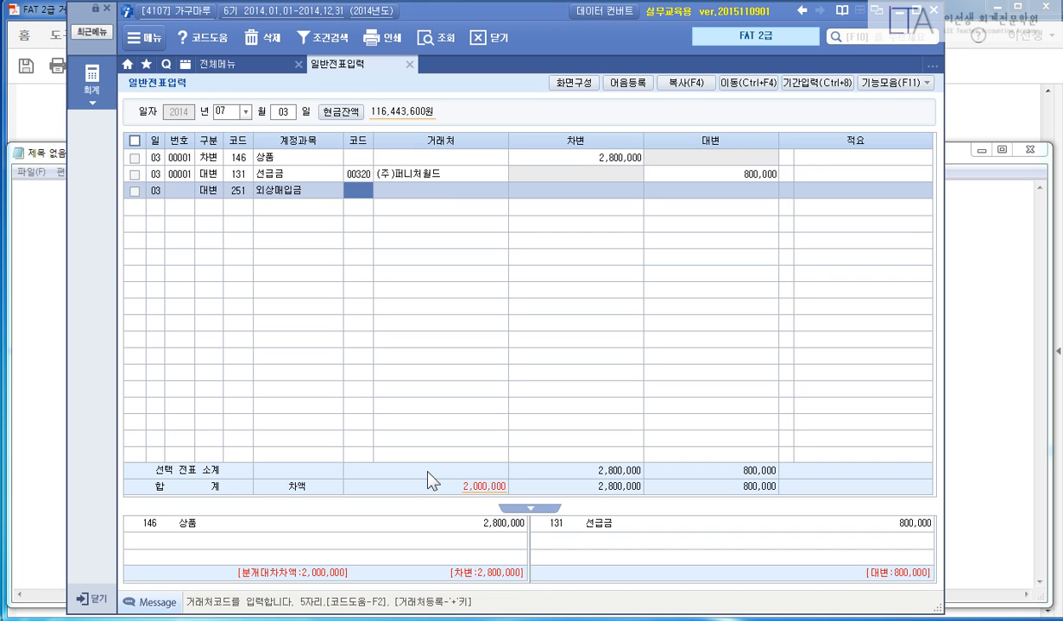
text(00320)
key(Return)
key(Return)
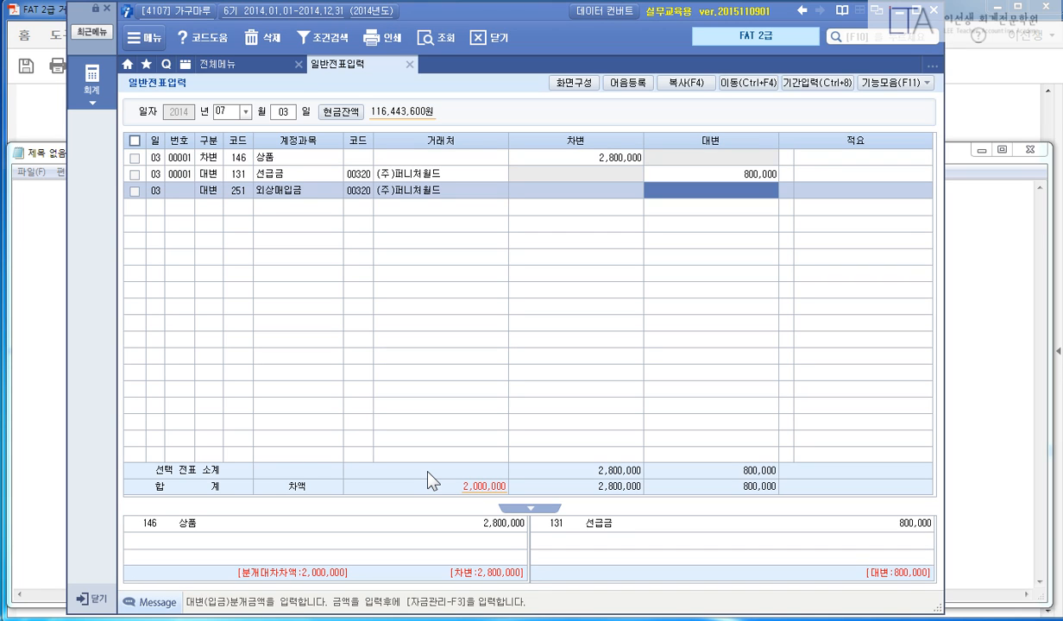
text(2,000,000)
key(Return)
key(Return)
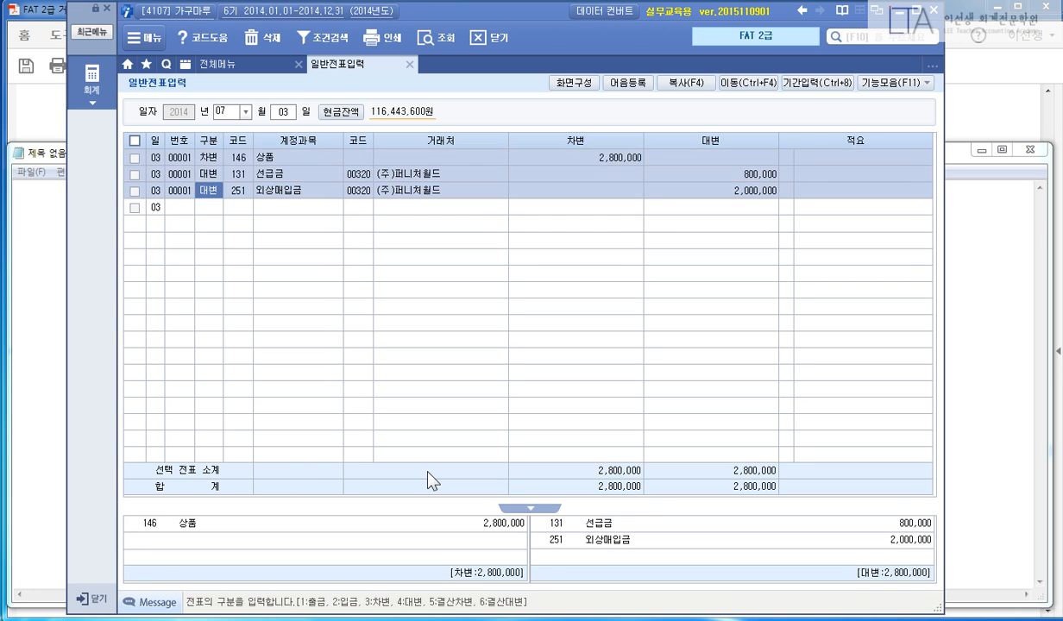
key(Escape)
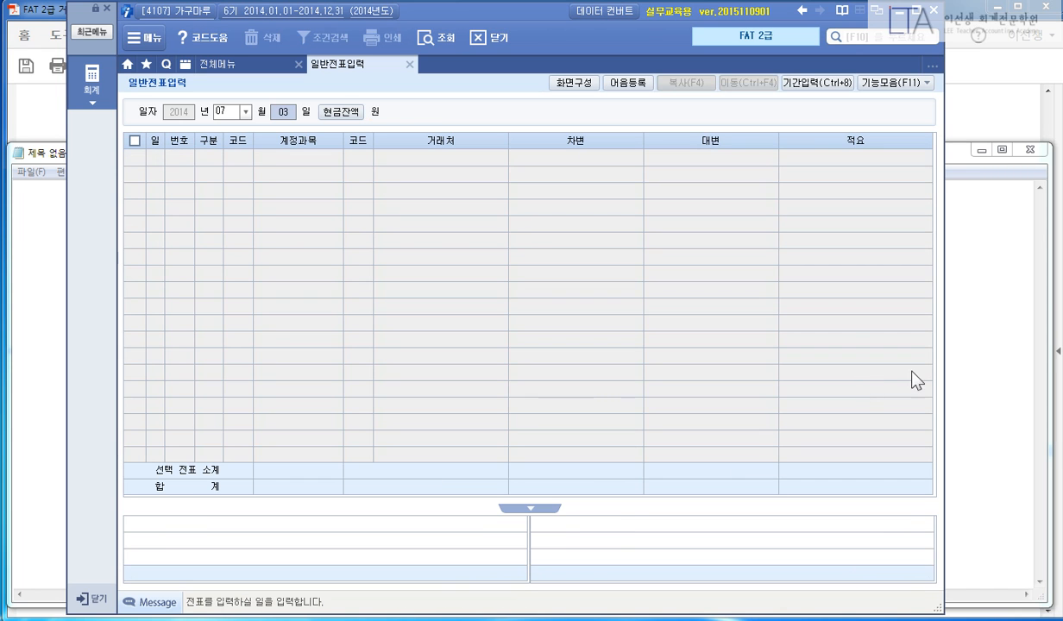
Go to page 45 of the PDF and highlight the 매출거래 label.
click(966, 91)
scroll(893, 367, down, 8)
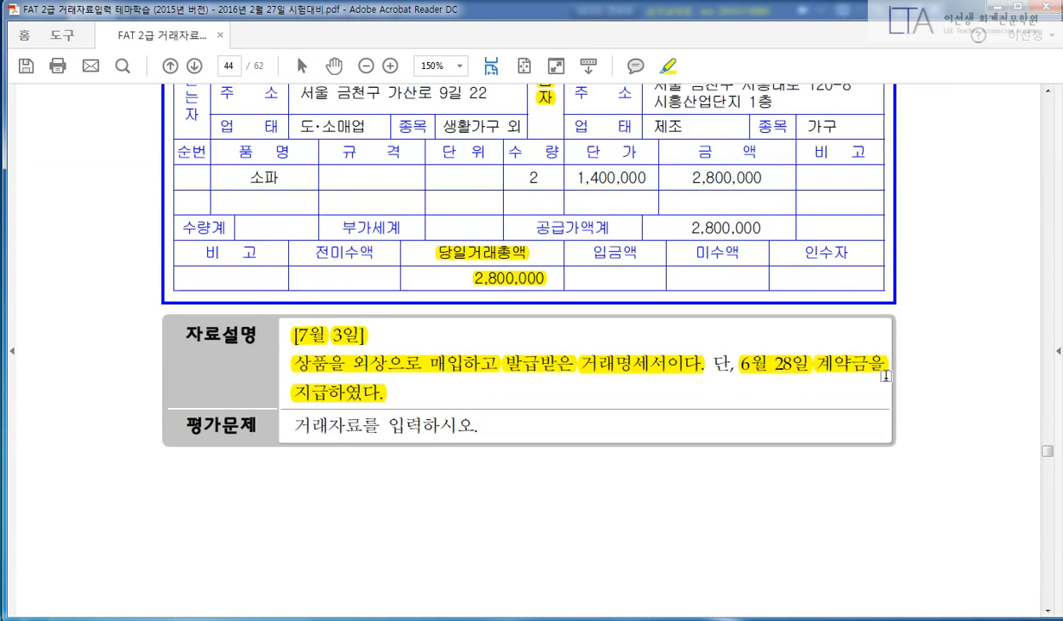
scroll(896, 373, down, 10)
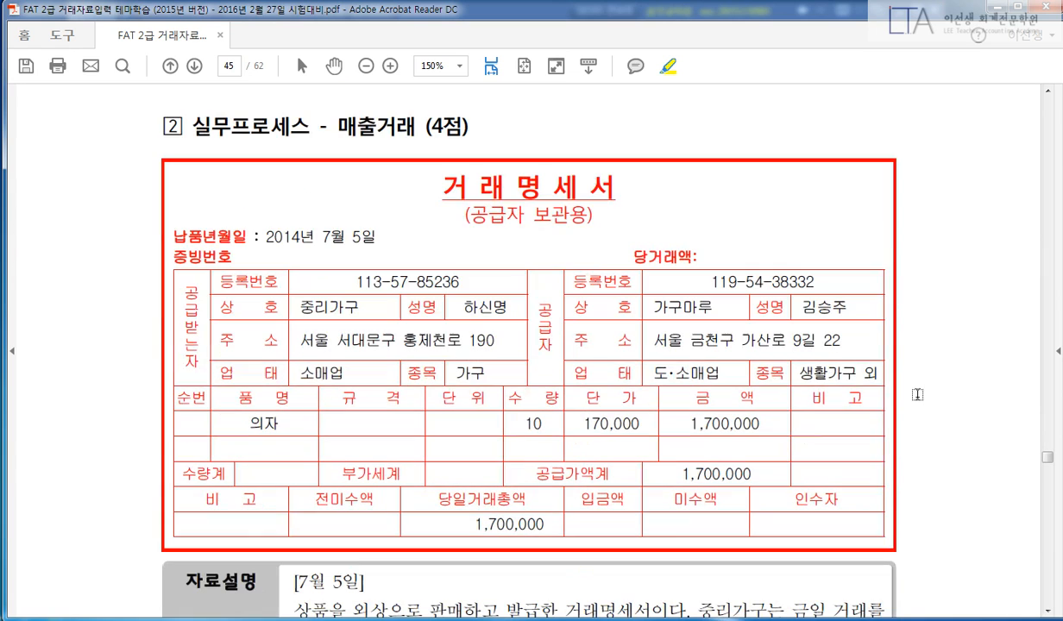
drag(341, 128, 409, 128)
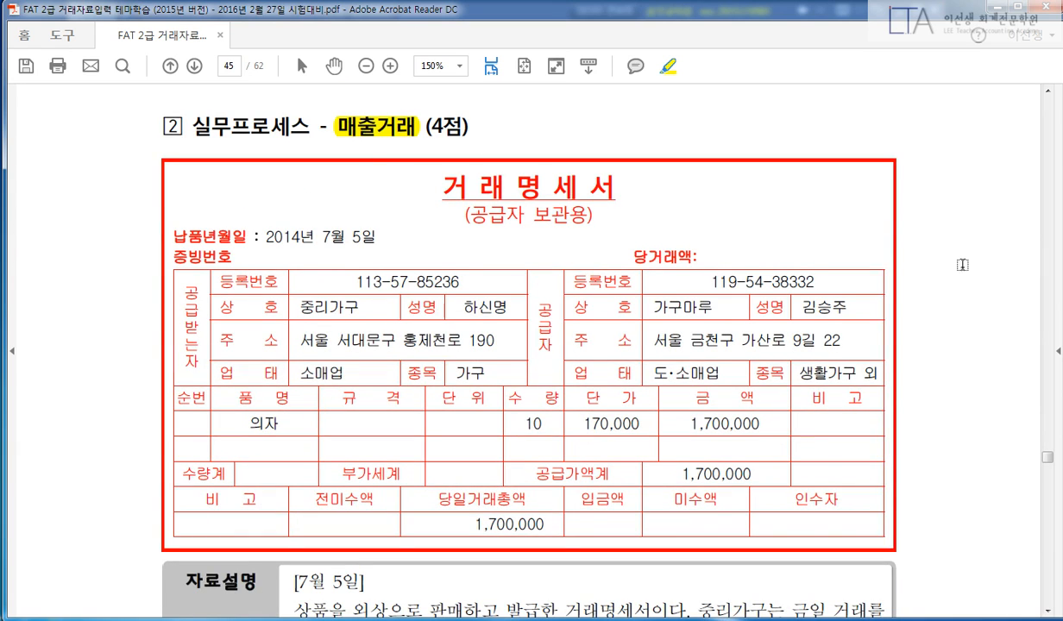
scroll(984, 307, down, 1)
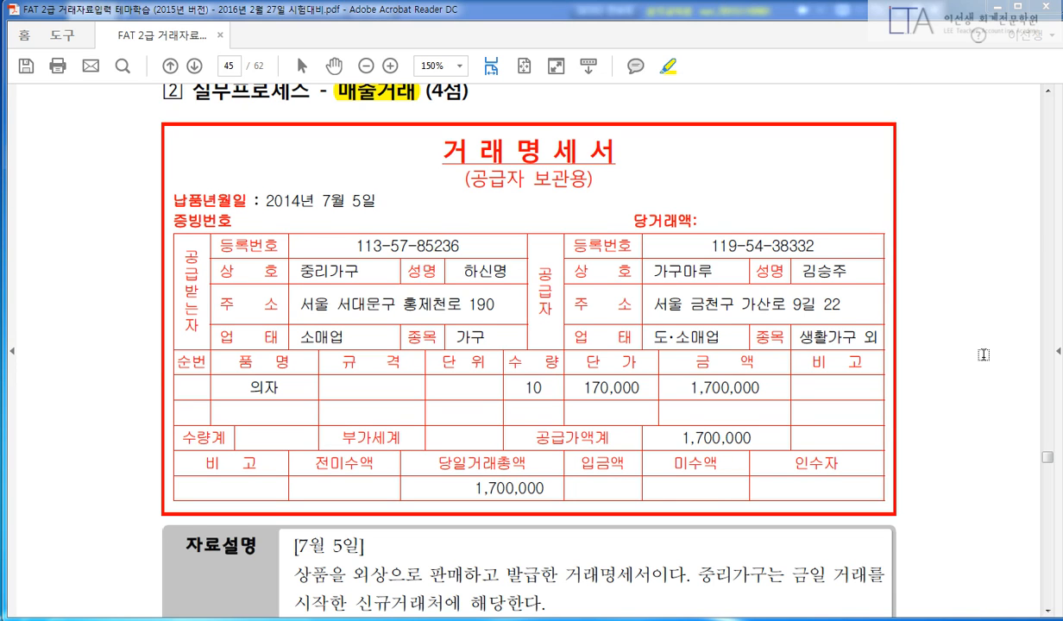
scroll(984, 354, down, 3)
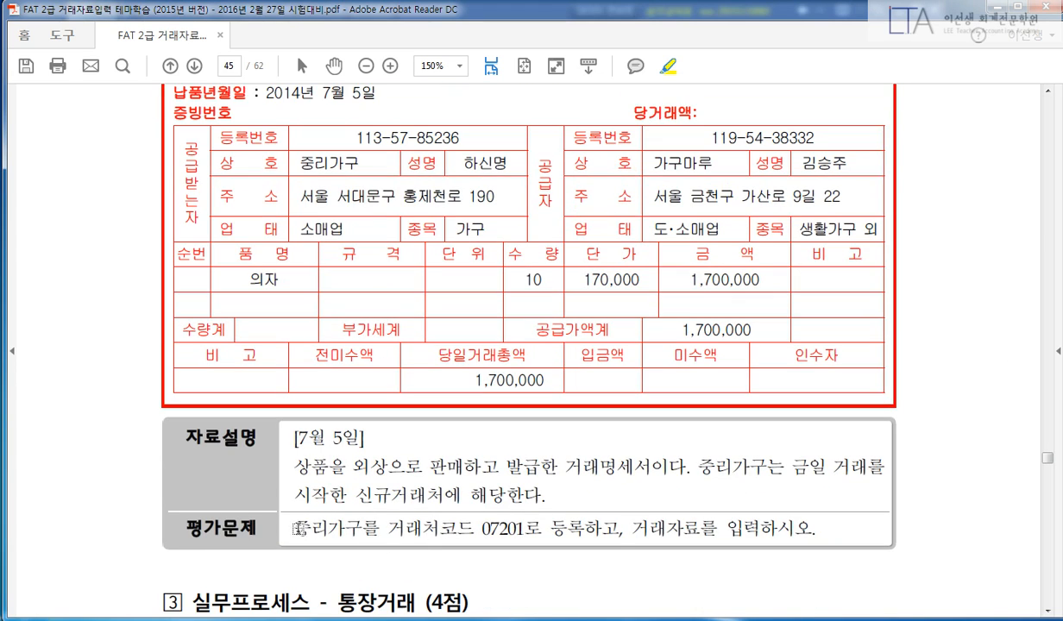
Highlight the 평가문제 task, [7월 5일], the credit-sale sentence and 당일거래총액 1,700,000.
drag(298, 528, 826, 530)
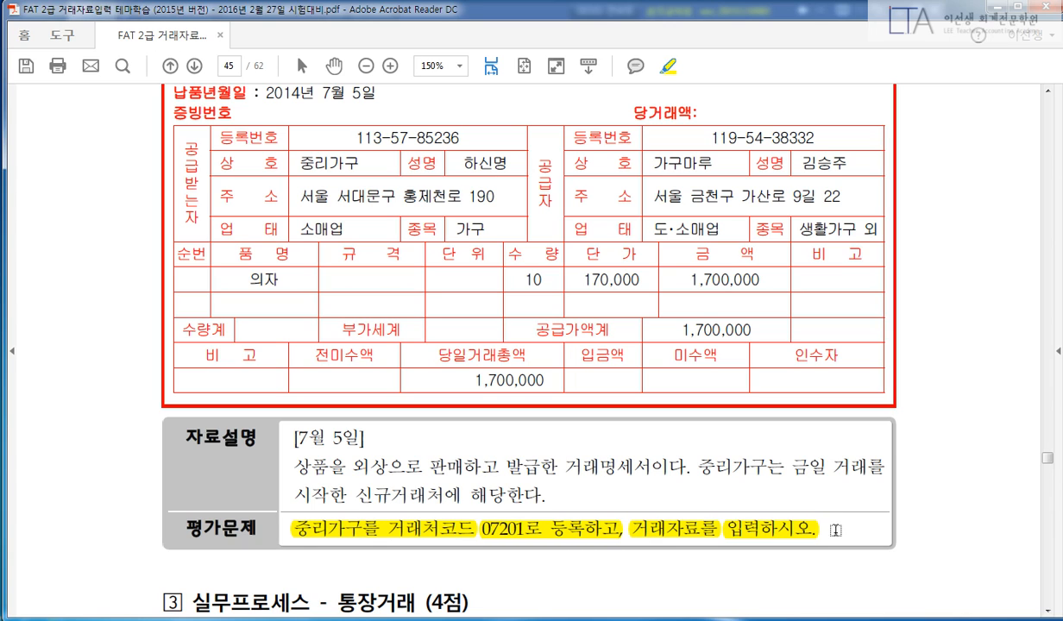
drag(294, 440, 361, 445)
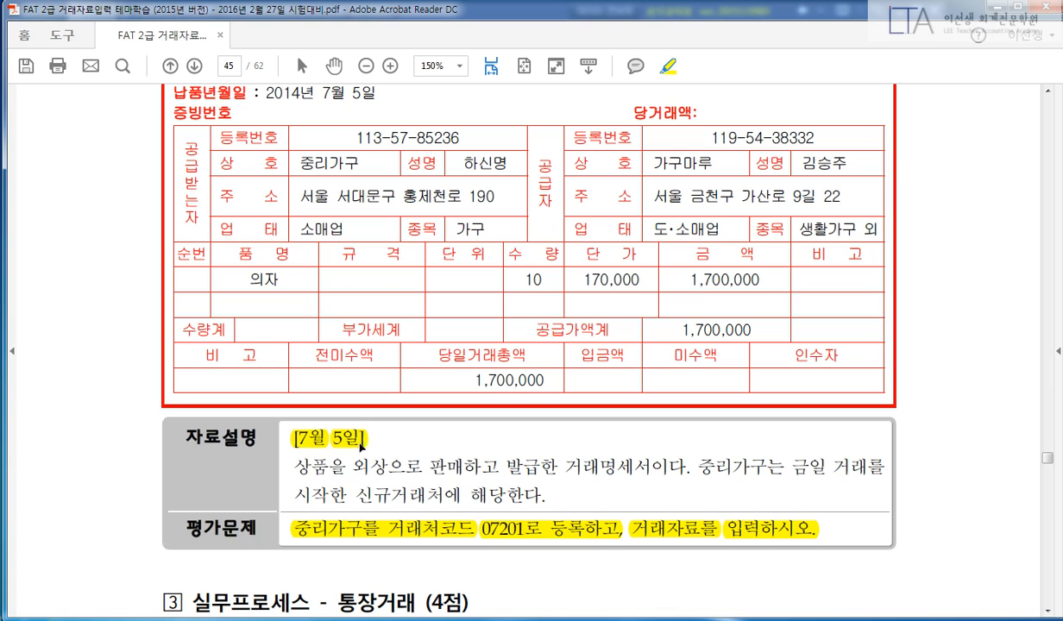
drag(302, 466, 686, 450)
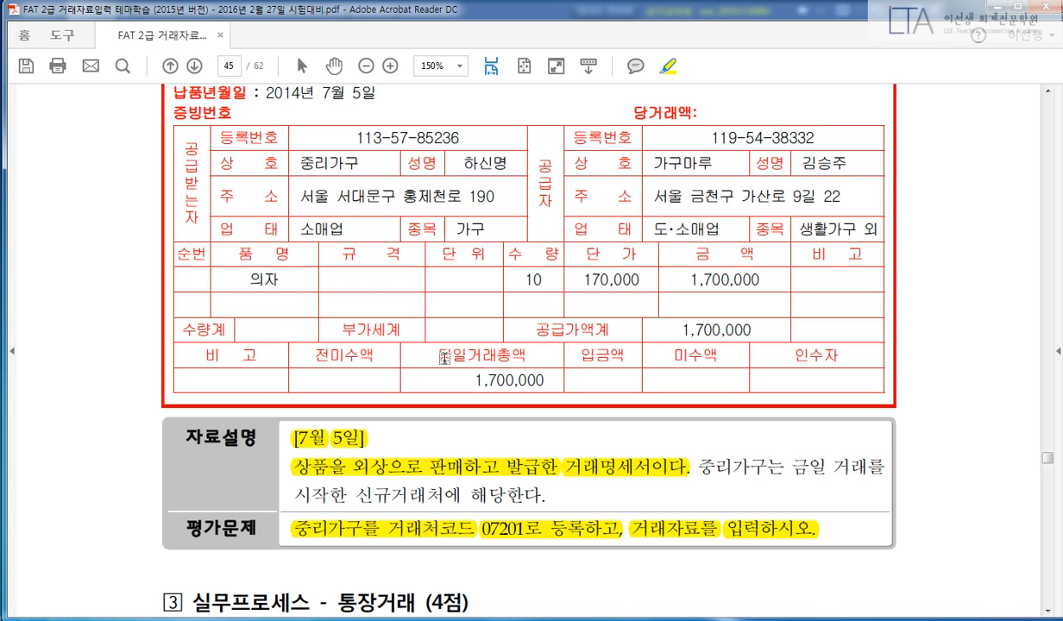
drag(423, 345, 522, 345)
drag(473, 379, 547, 381)
Highlight 공급받는 and the buyer 중리가구, then delete the unwanted highlights.
scroll(811, 455, up, 1)
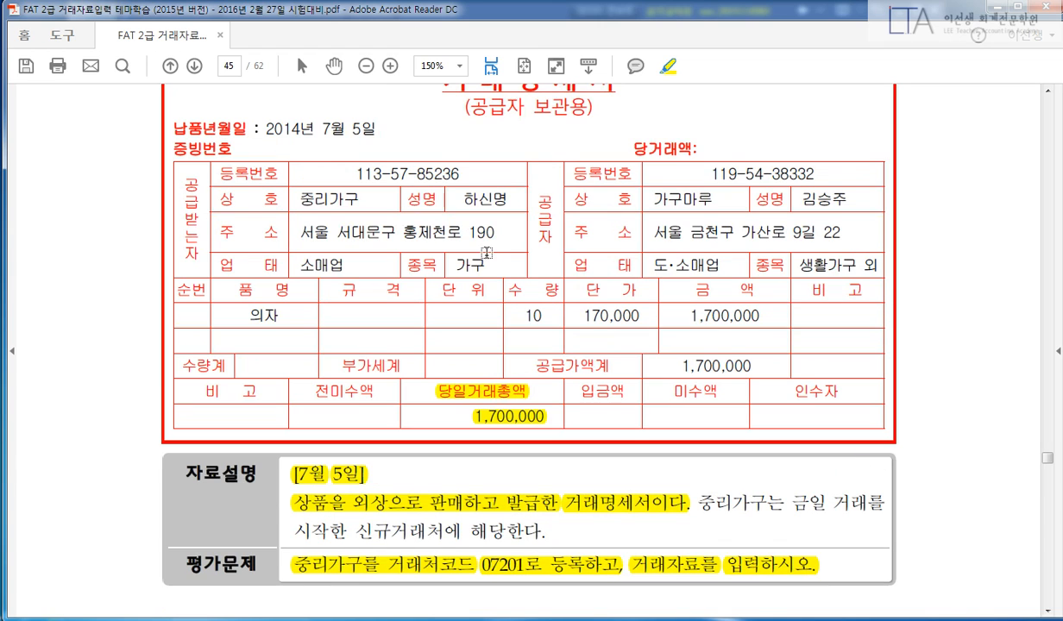
drag(191, 179, 191, 252)
drag(282, 199, 486, 177)
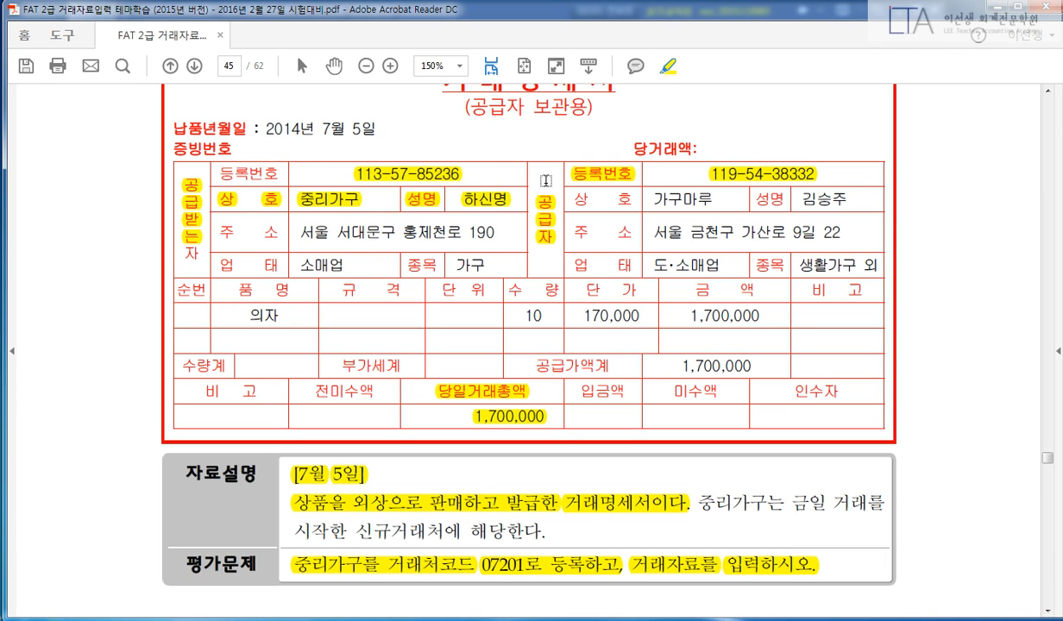
right_click(602, 183)
click(636, 249)
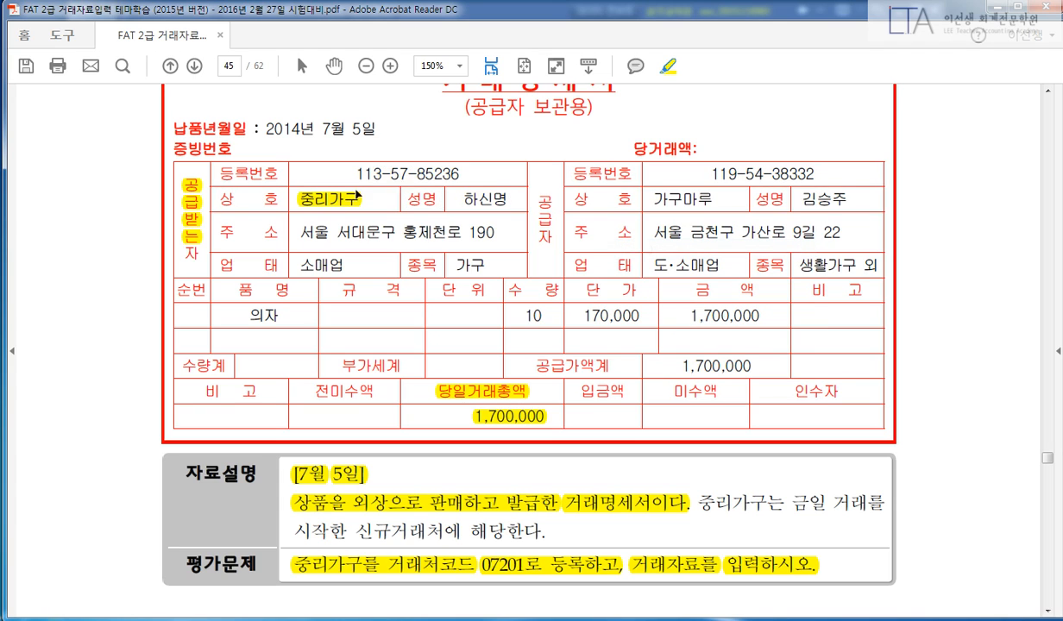
Highlight the buyer's representative, address, business type 소매업 and item 가구.
drag(462, 171, 492, 192)
drag(302, 233, 481, 229)
drag(343, 264, 296, 264)
drag(481, 264, 442, 264)
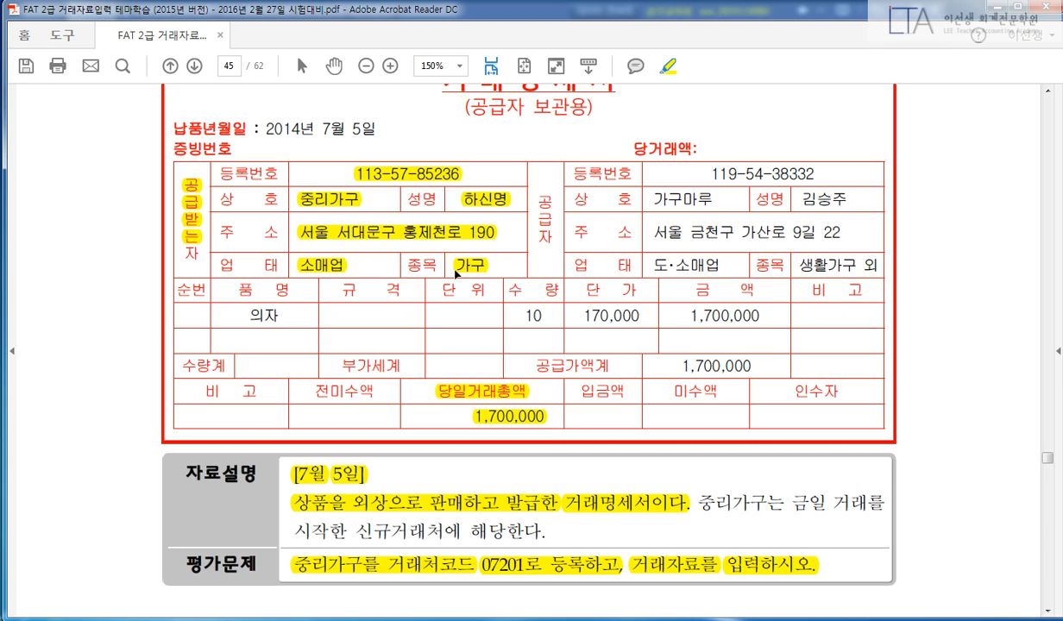
Box the buyer details and the 1,700,000 total, clear the marks, and return to iPLUS.
mouse_move(217, 157)
mouse_down()
mouse_move(309, 200)
mouse_move(522, 233)
mouse_move(536, 278)
mouse_up()
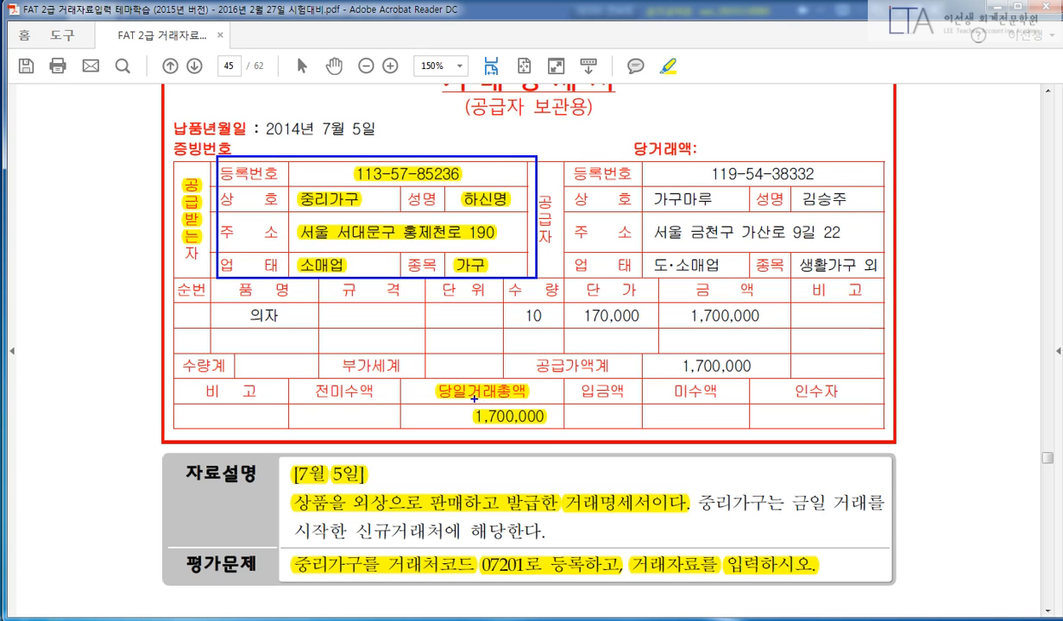
drag(415, 372, 554, 428)
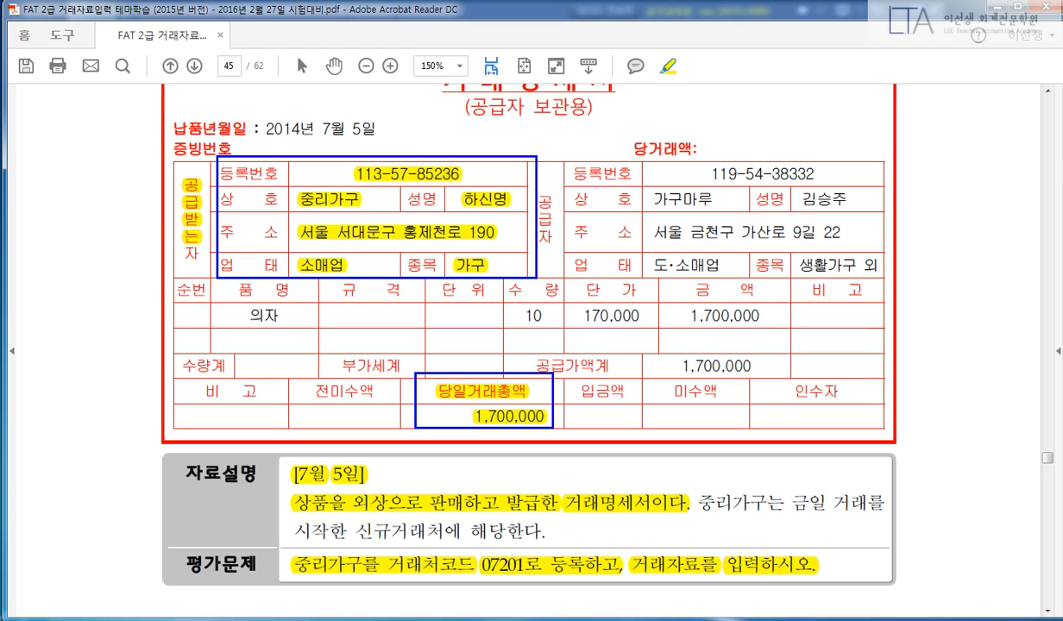
key(Escape)
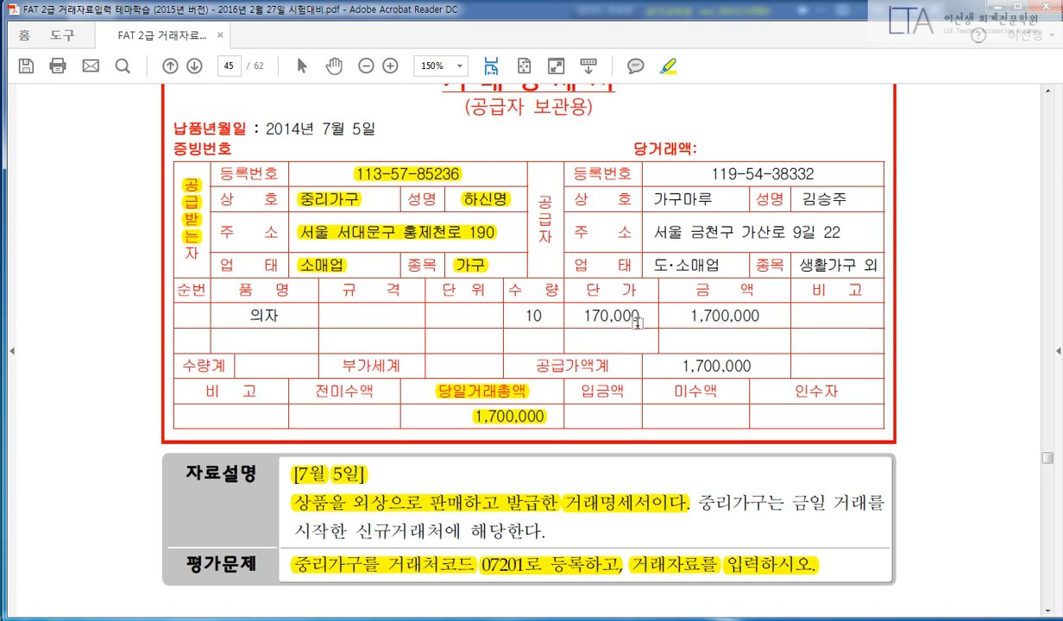
key(alt+Tab)
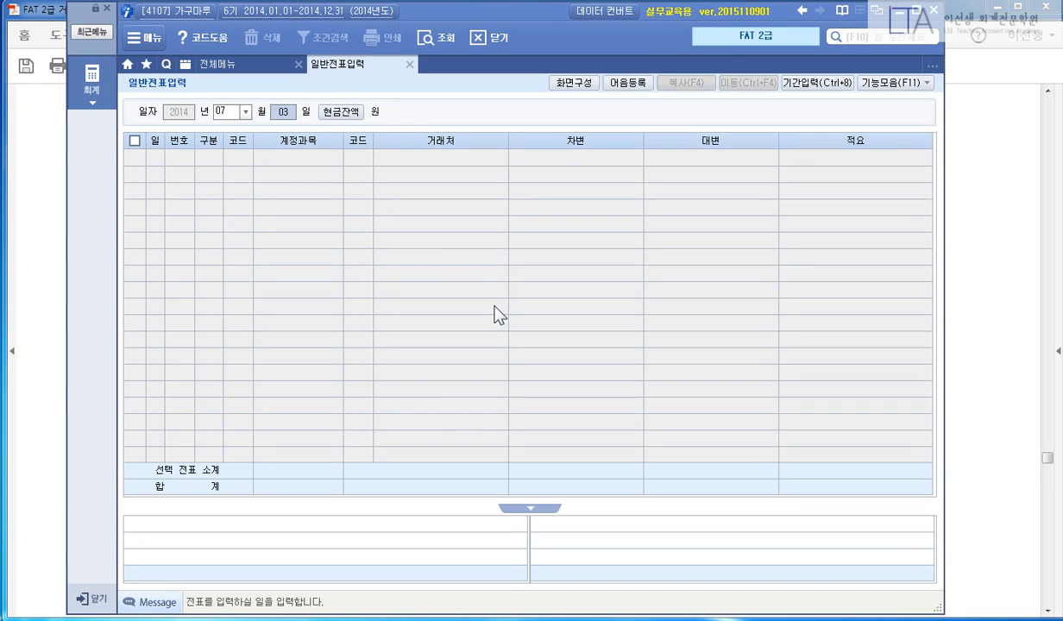
Enter a July 5 credit line of 1,700,000 to 상품매출 (401).
text(05)
key(Return)
text(4)
key(Return)
text(401)
key(Return)
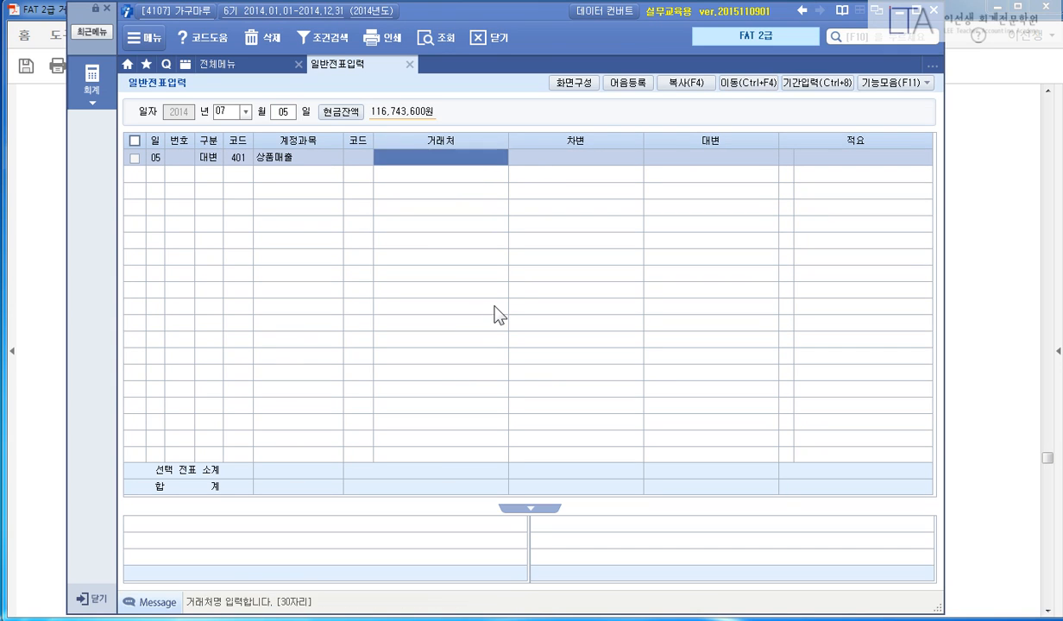
key(Return)
text(1,70)
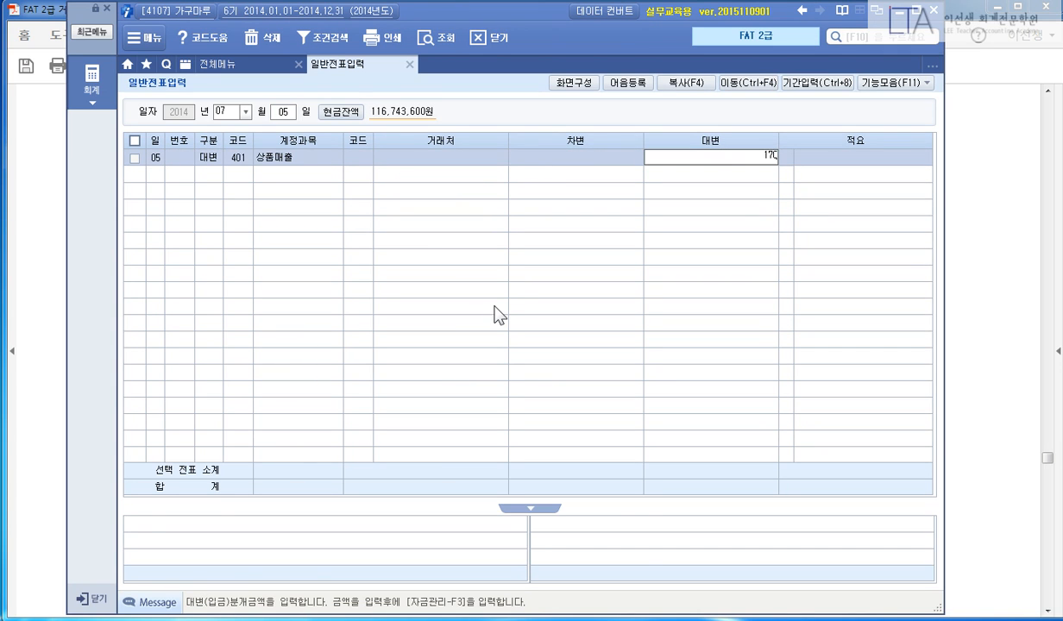
text(0,000)
key(Return)
key(Return)
Add a 외상매출금 (108) debit line with new customer 중리가구.
text(3)
key(Return)
text(108)
key(Return)
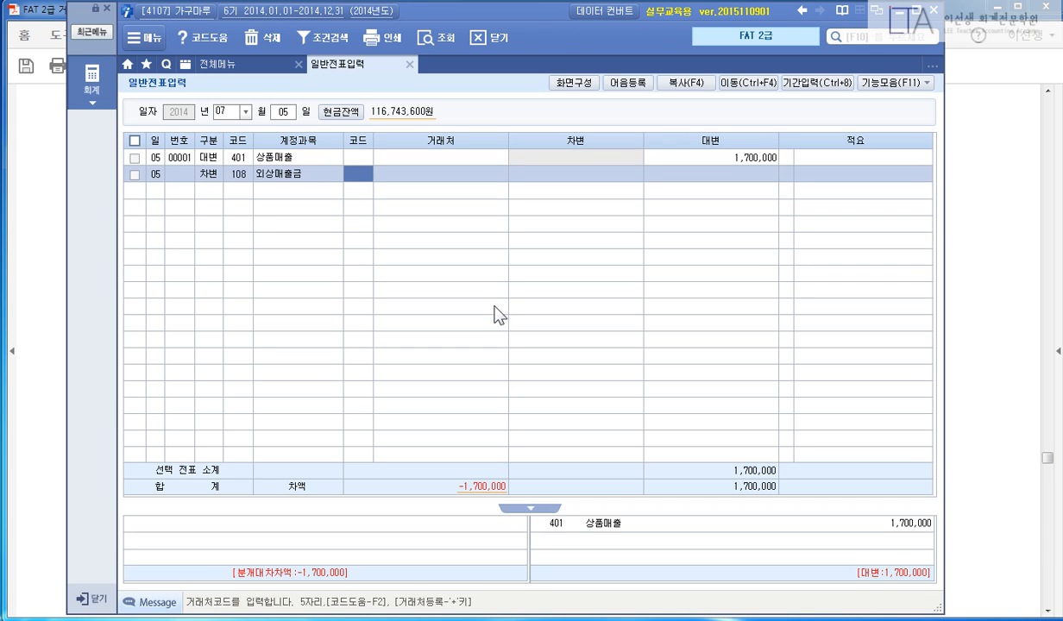
key(Return)
text(중리가구)
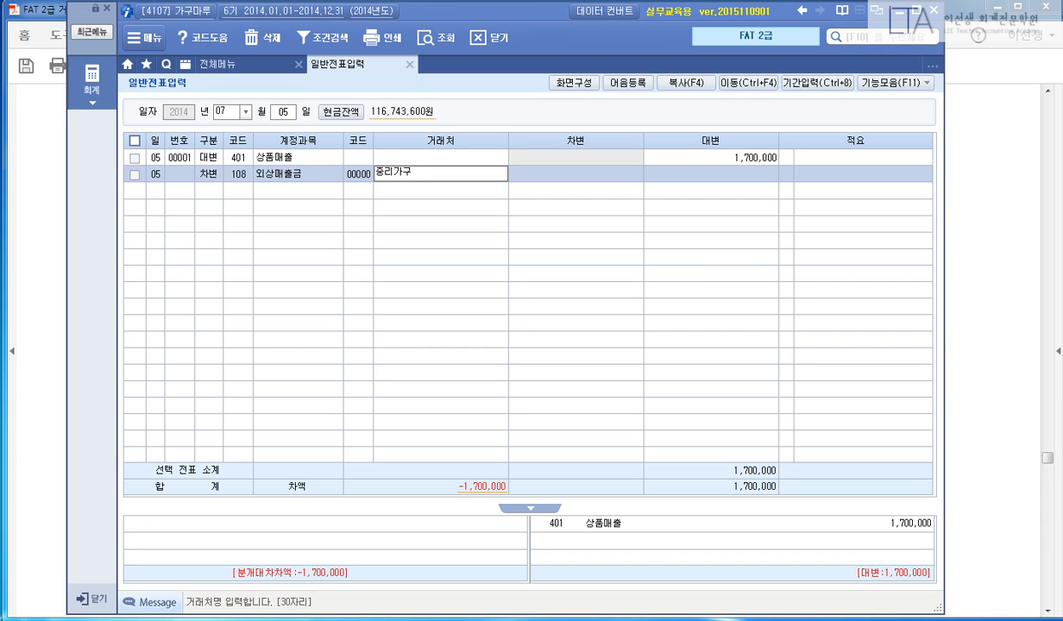
key(Return)
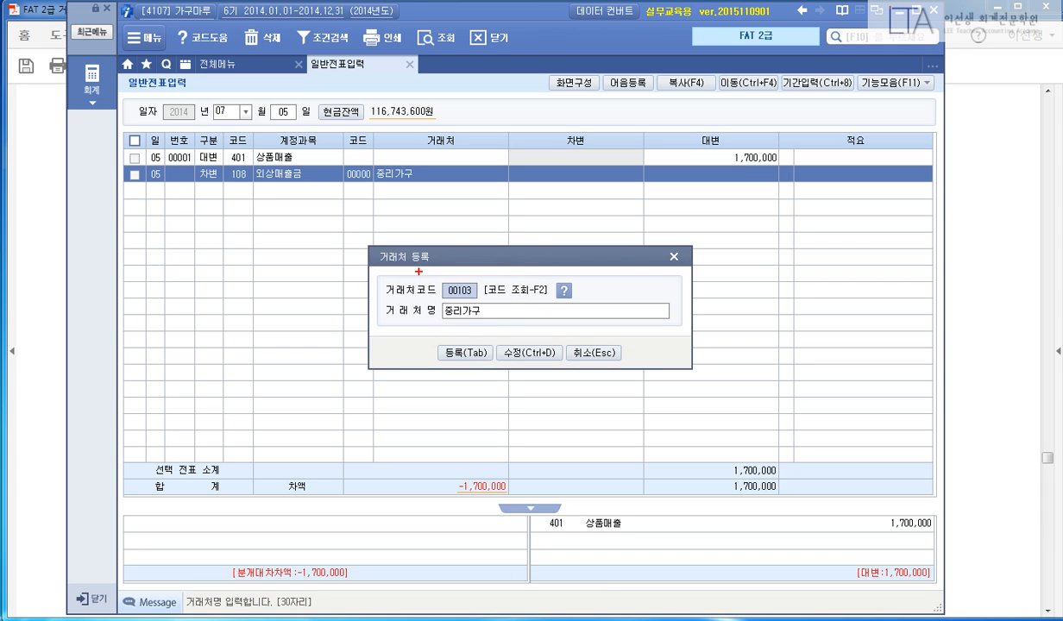
Register 중리가구 under customer code 07201 and open its full details form.
mouse_move(392, 274)
mouse_down()
mouse_move(493, 304)
mouse_move(439, 307)
mouse_move(488, 314)
mouse_up()
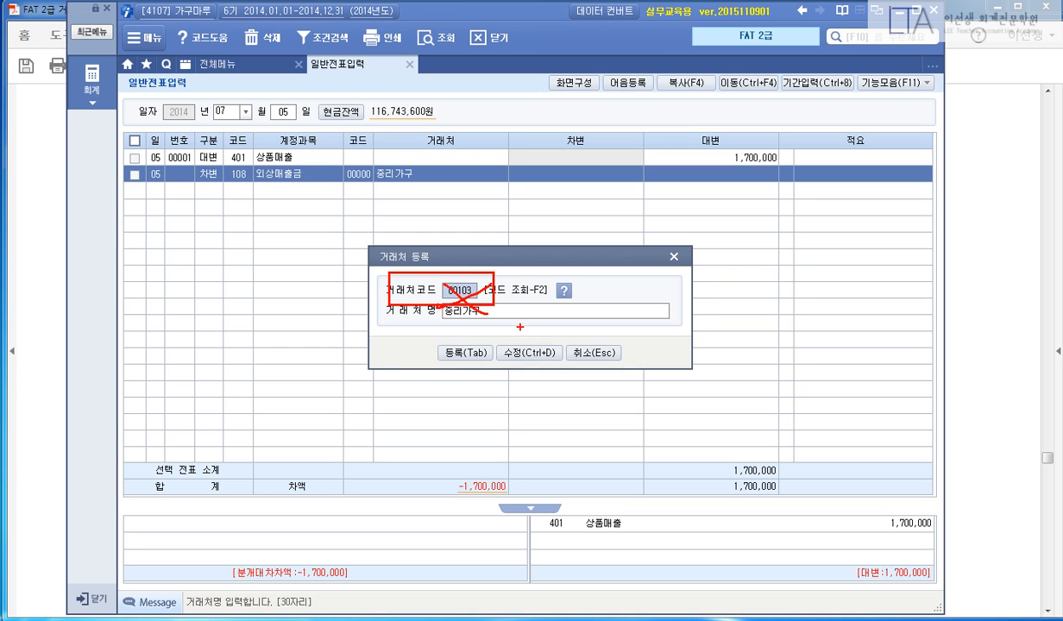
text(72011)
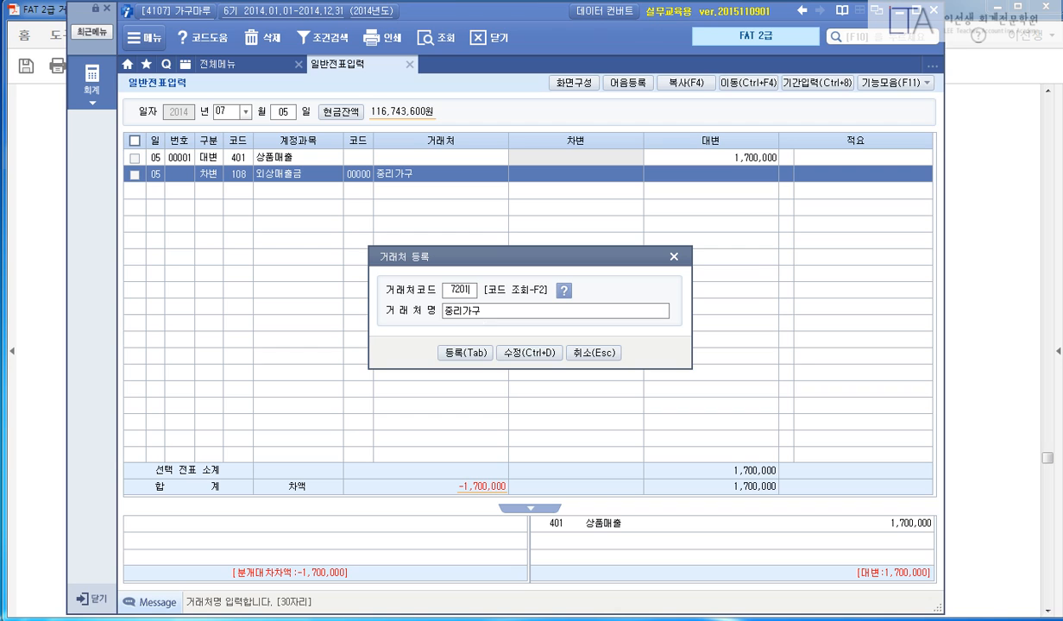
key(Return)
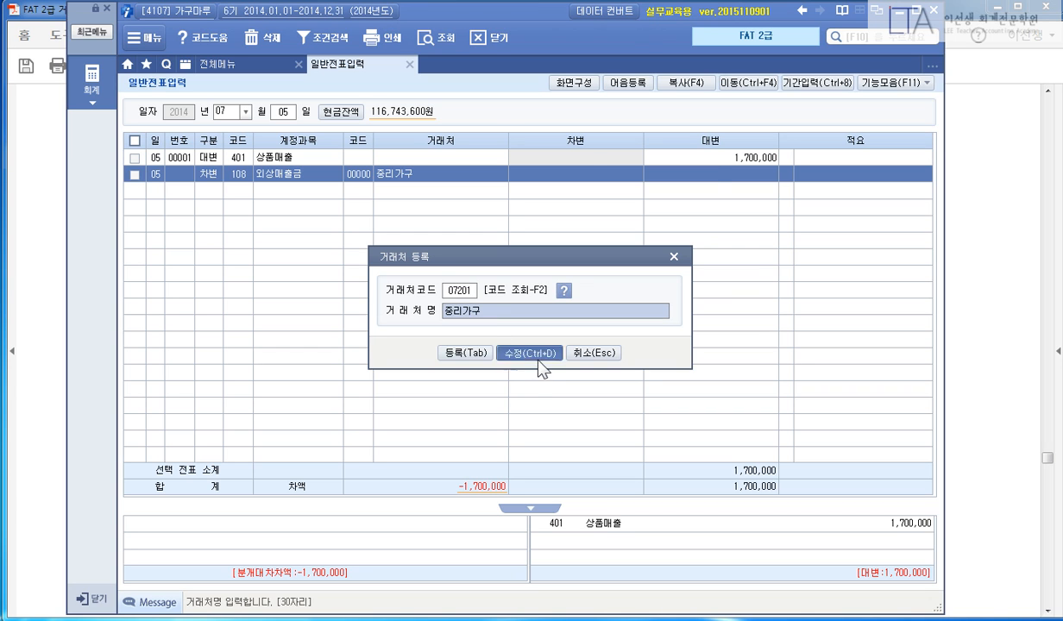
click(530, 354)
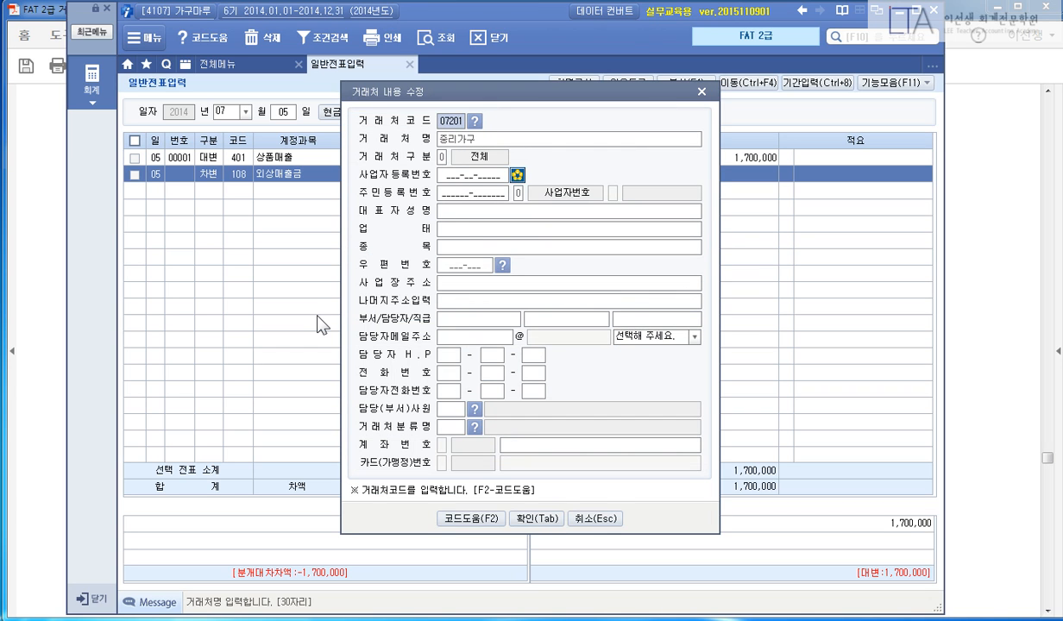
key(Return)
key(Return)
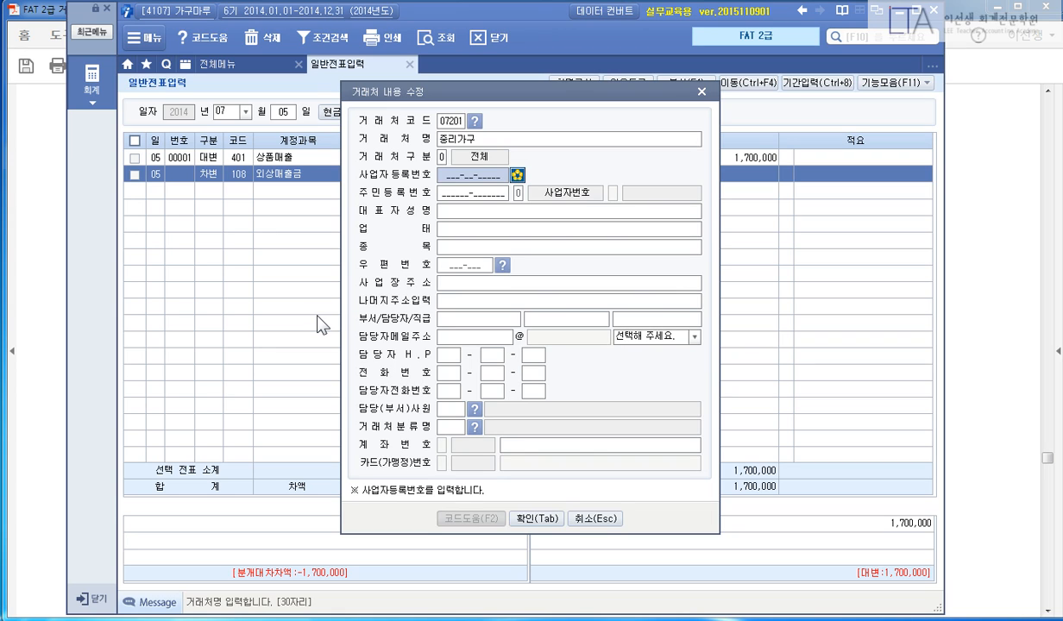
Fill in the customer's business registration number and the representative's name.
click(466, 175)
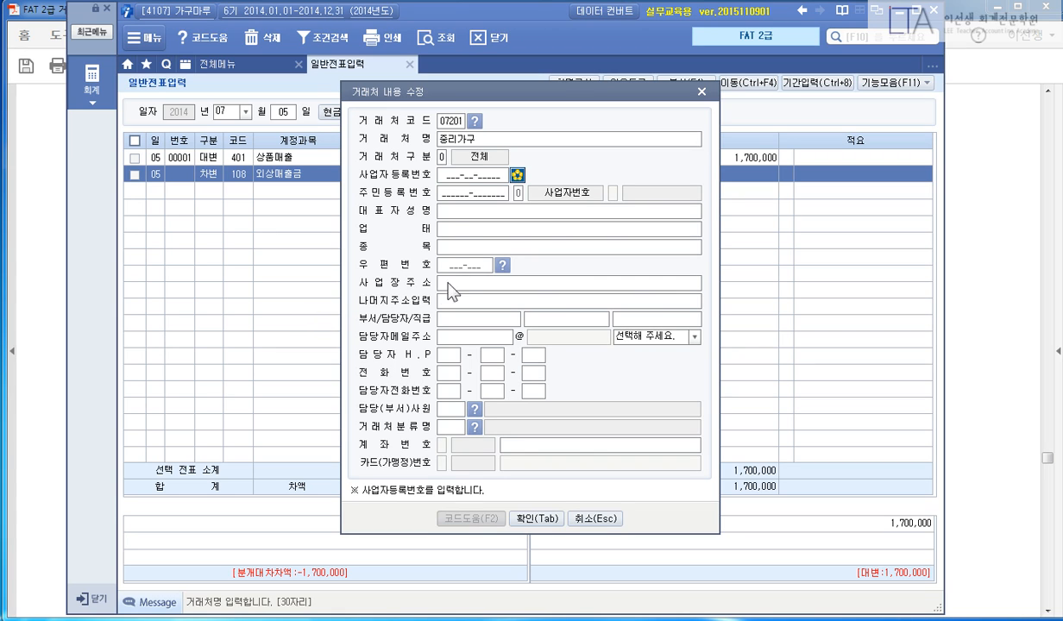
click(457, 176)
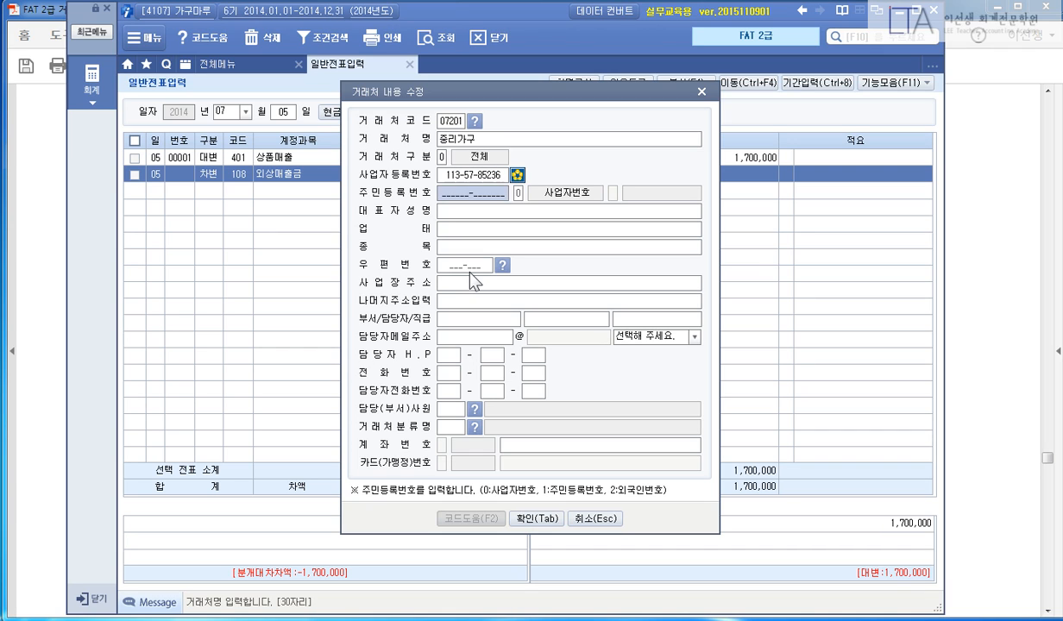
key(Return)
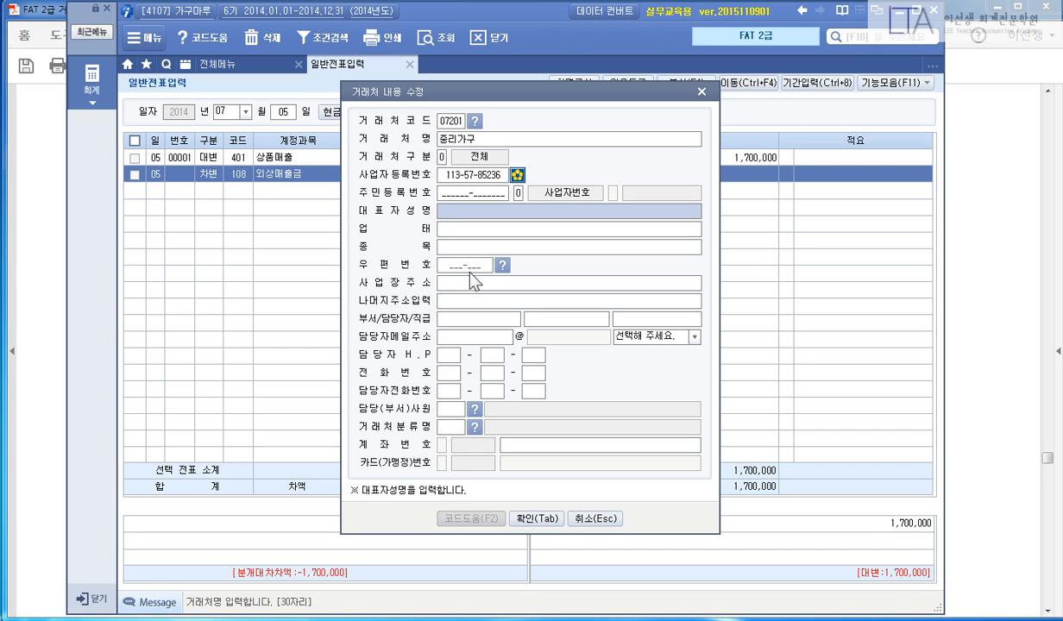
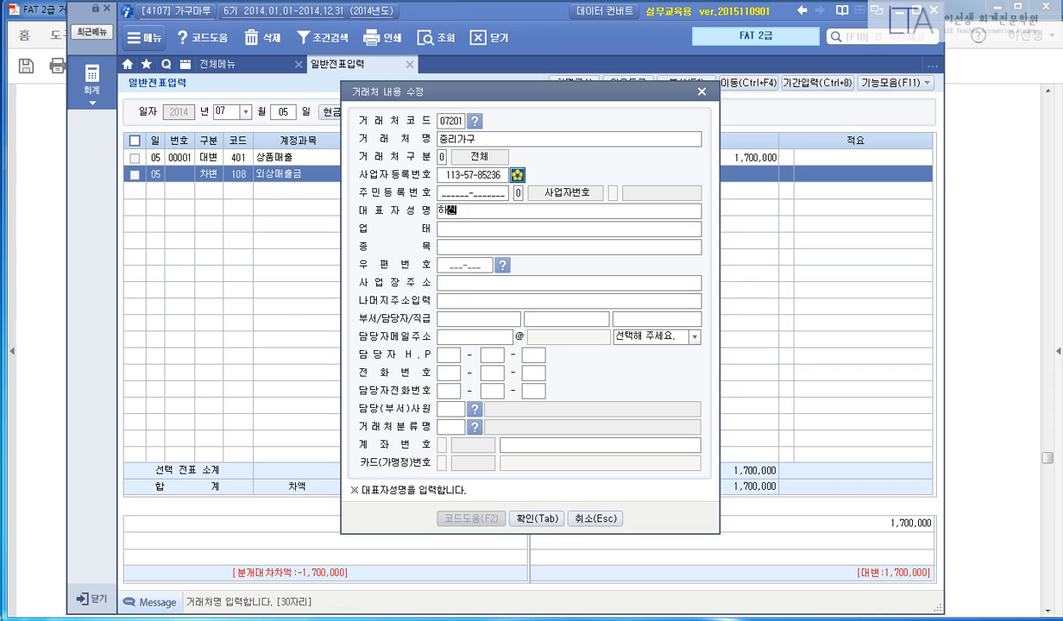
key(Return)
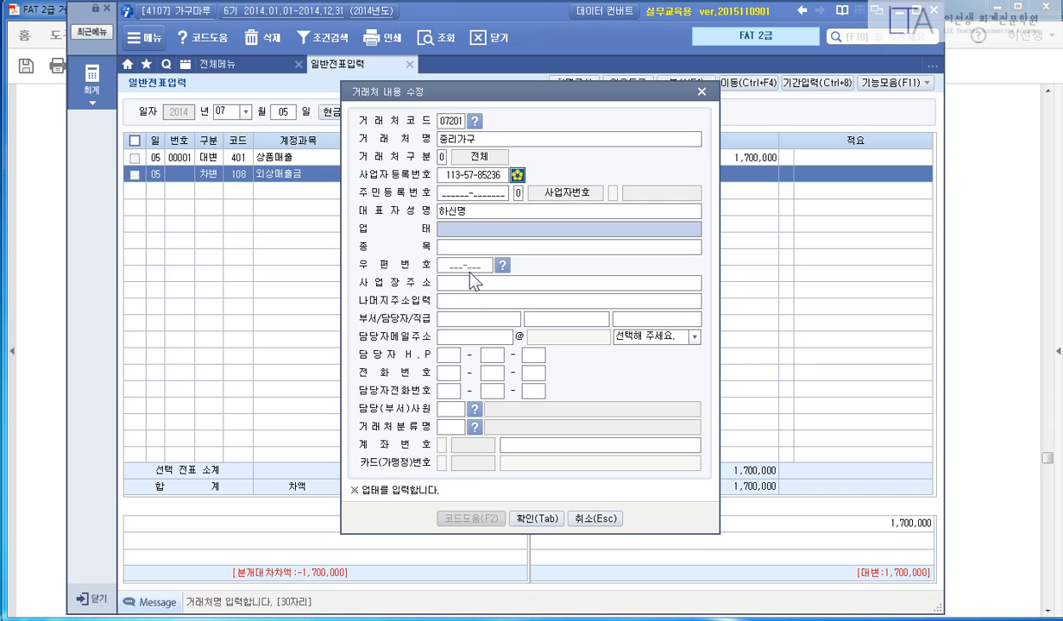
Enter business type 소매업, item 가구 and the business address, then review the completed card.
text(소매업)
key(Return)
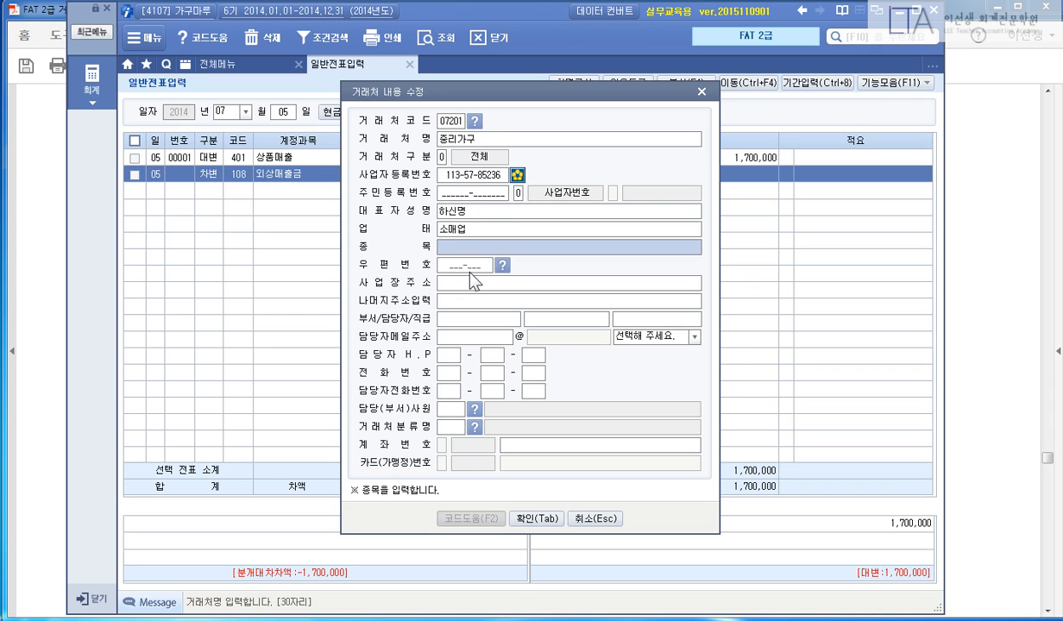
text(가구)
key(Return)
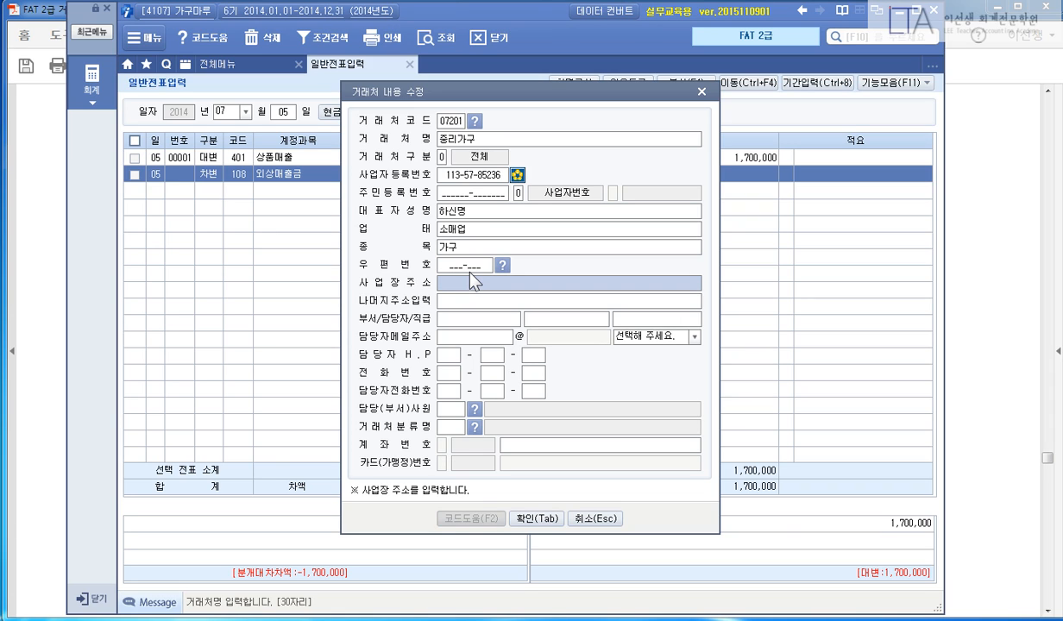
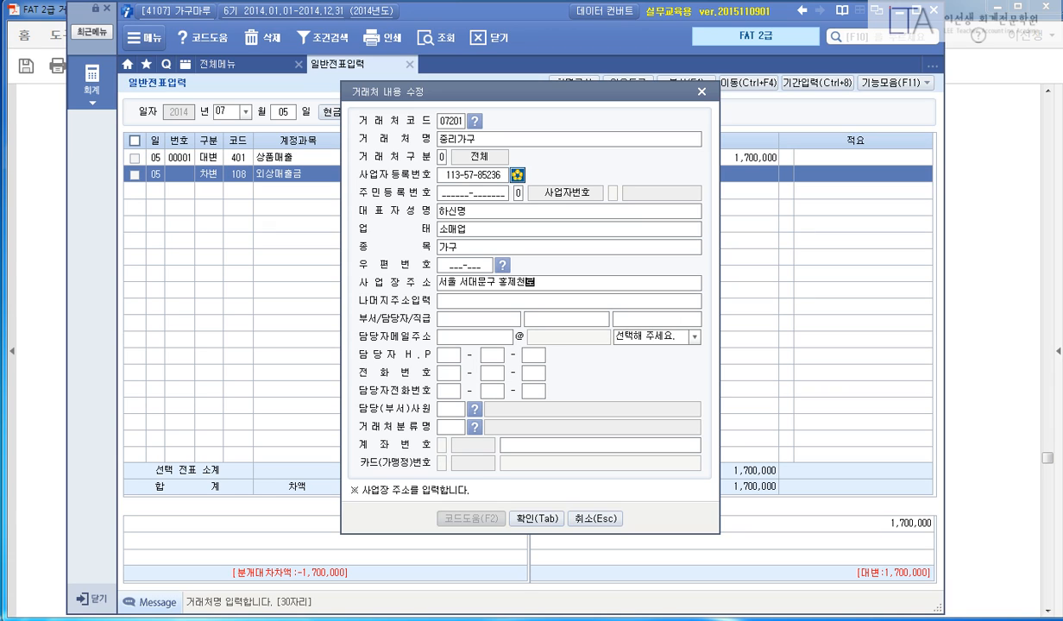
key(Return)
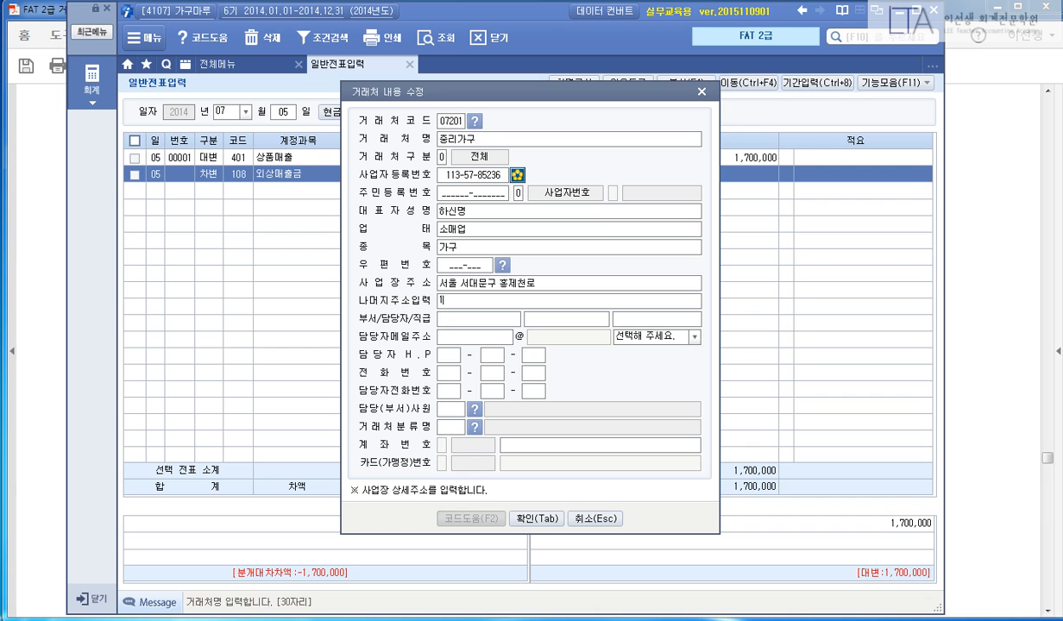
key(Return)
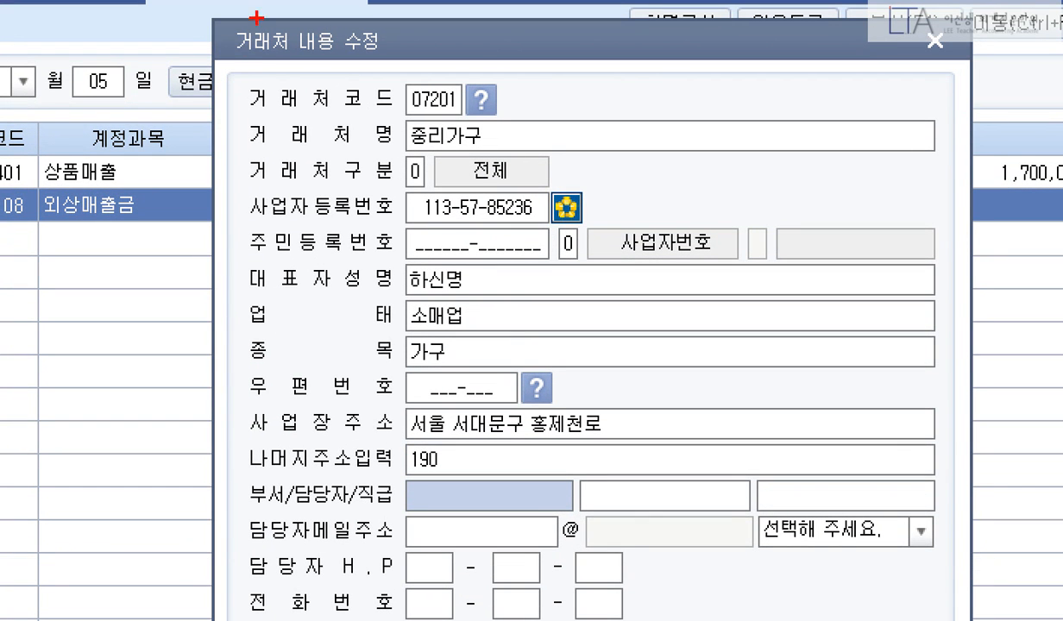
mouse_move(216, 71)
mouse_down()
mouse_move(687, 368)
mouse_move(952, 477)
mouse_up()
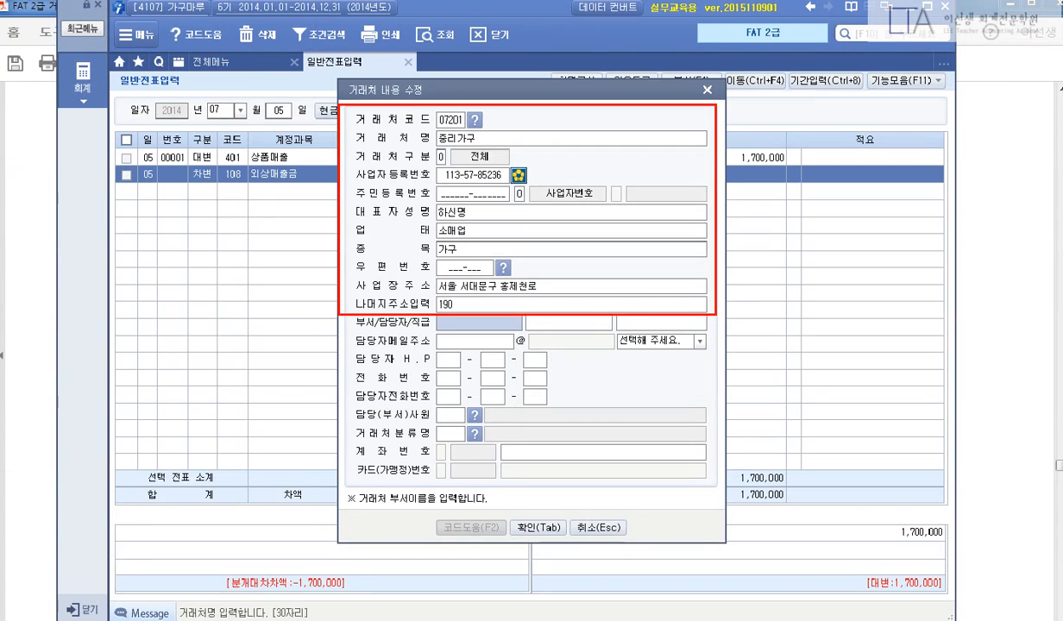
key(Escape)
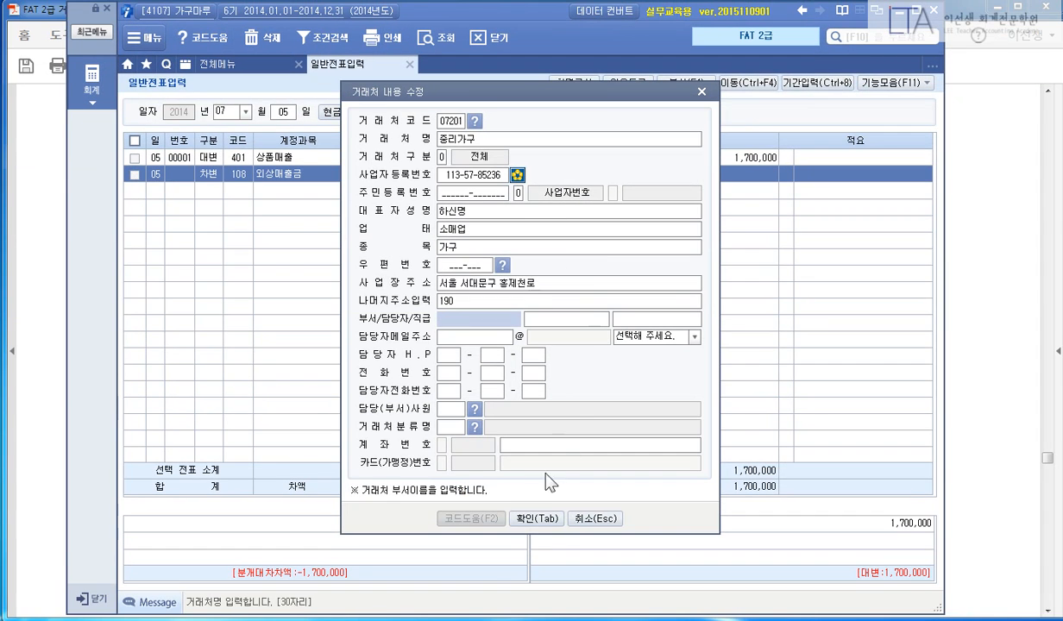
click(527, 519)
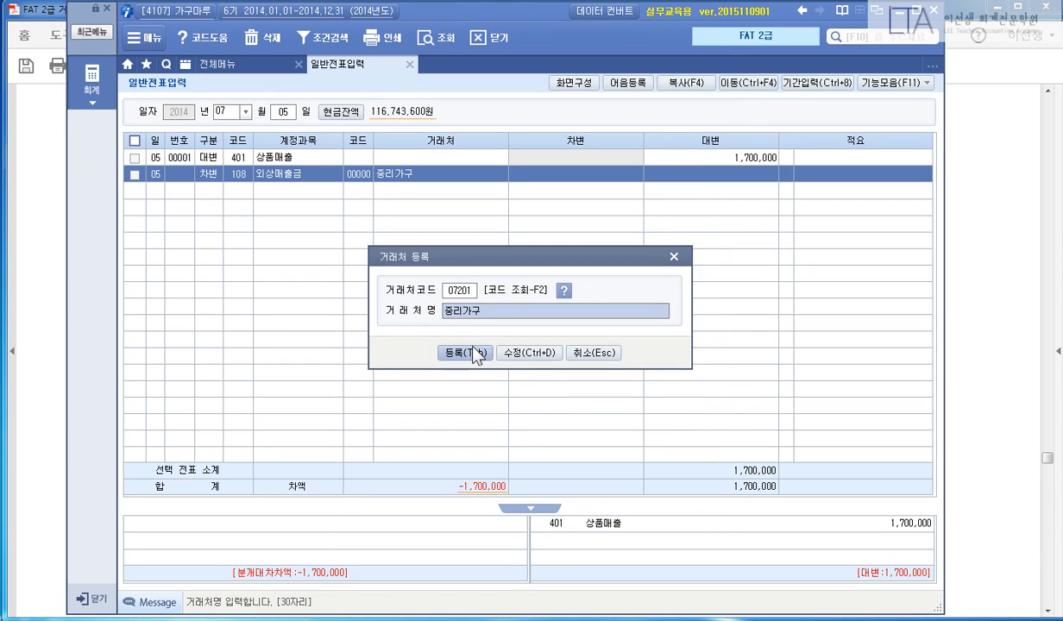
click(418, 351)
text(1,7)
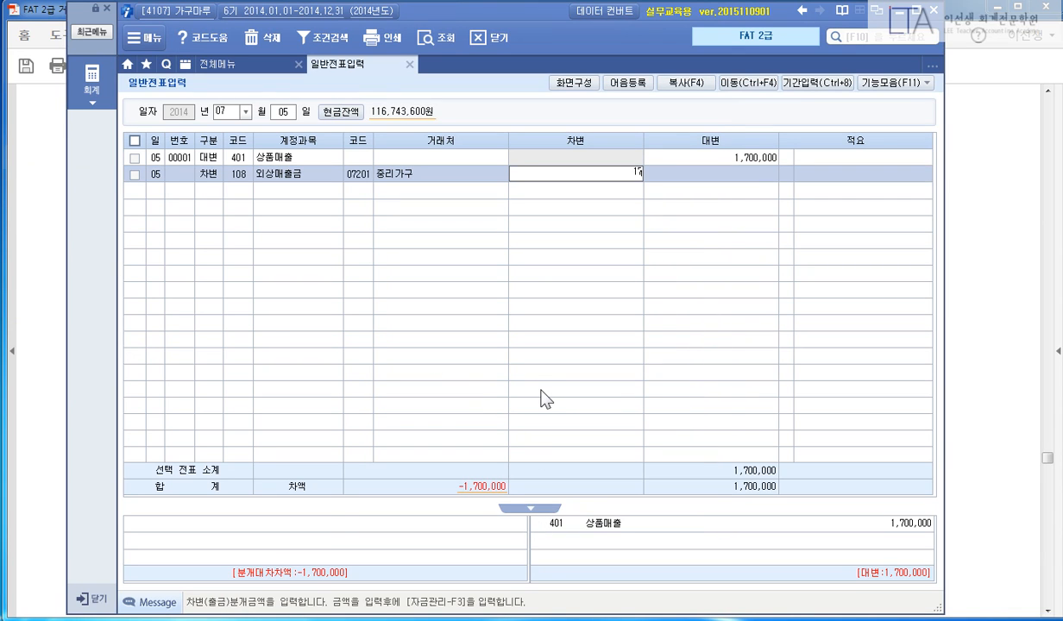
text(00,000)
key(Return)
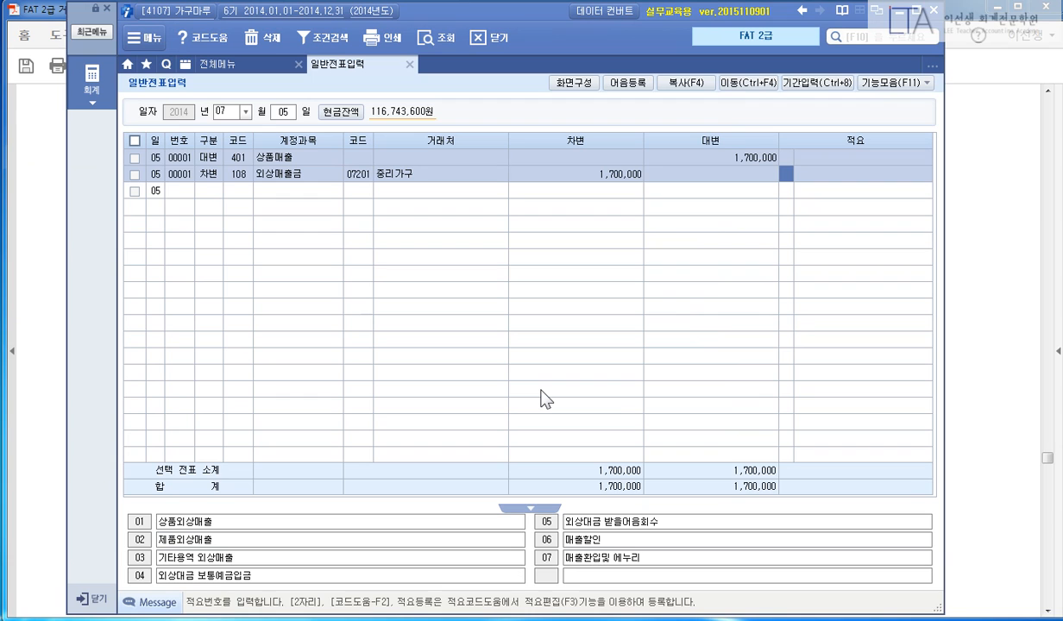
key(Return)
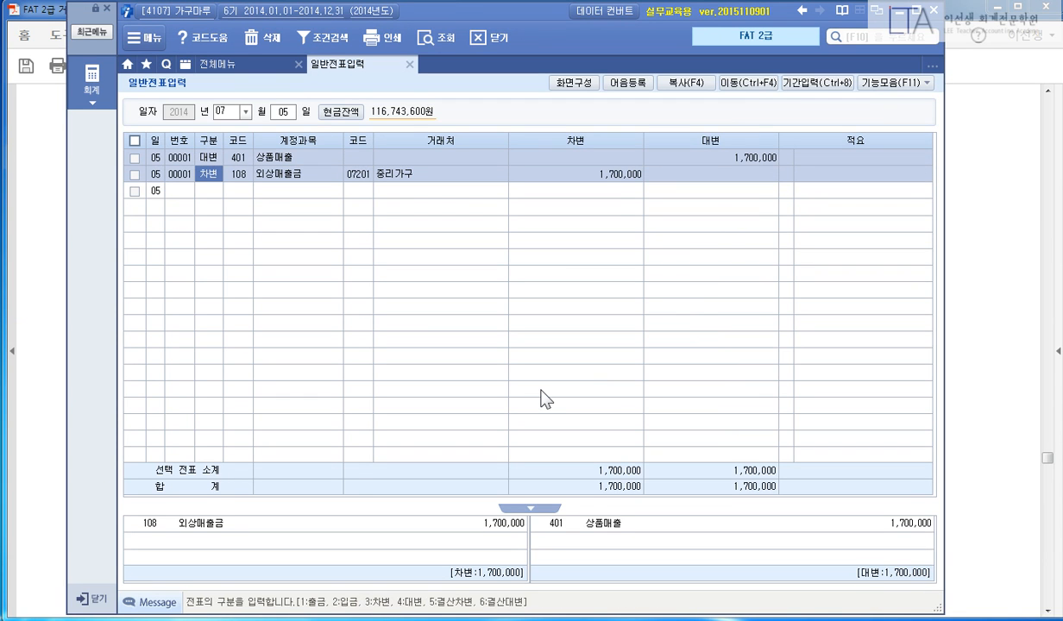
Highlight the 통장거래 heading, both task sentences, and the note number in the problem.
click(973, 295)
scroll(970, 303, down, 10)
scroll(494, 161, up, 1)
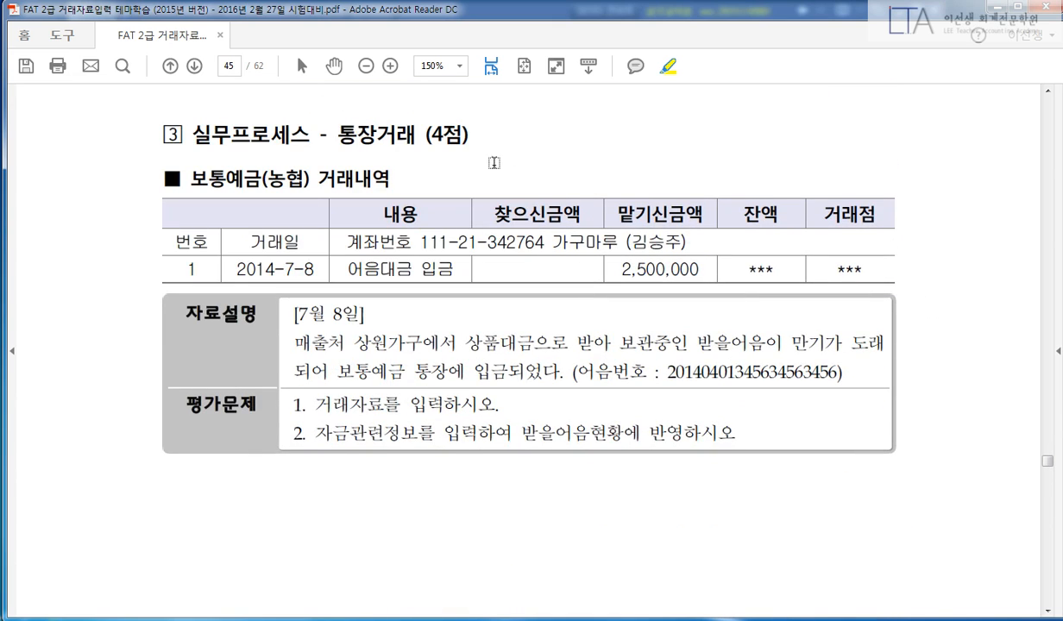
drag(334, 135, 402, 134)
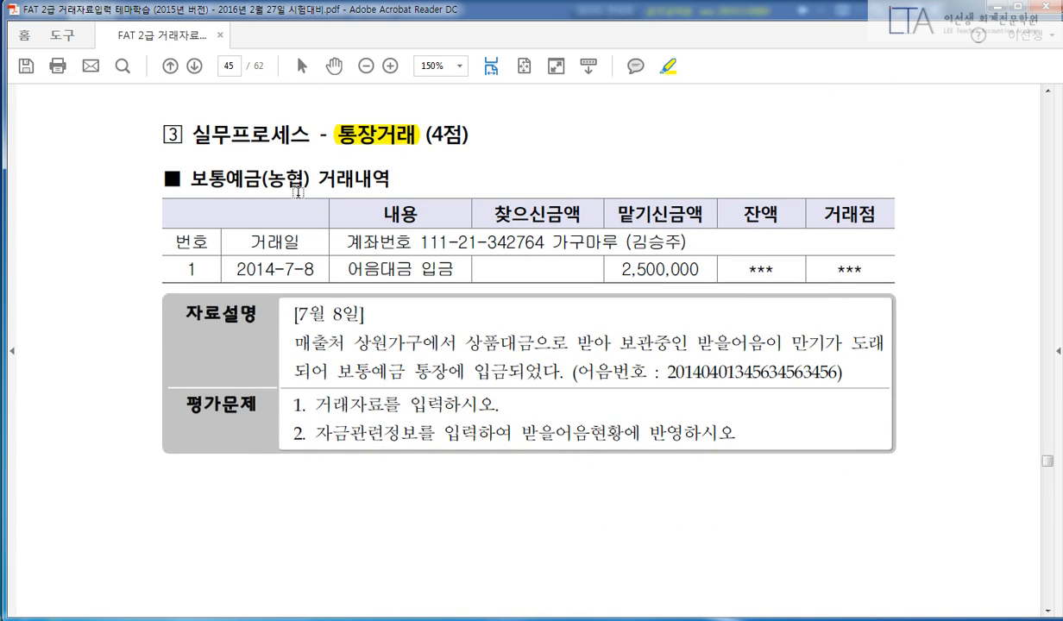
drag(311, 404, 498, 405)
drag(316, 432, 739, 436)
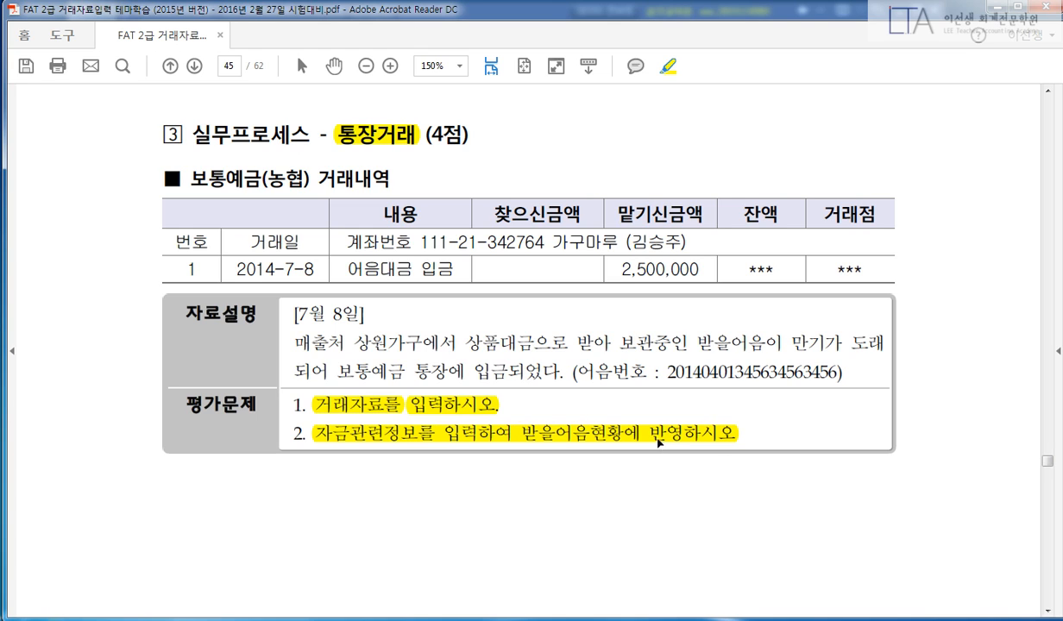
drag(584, 373, 838, 373)
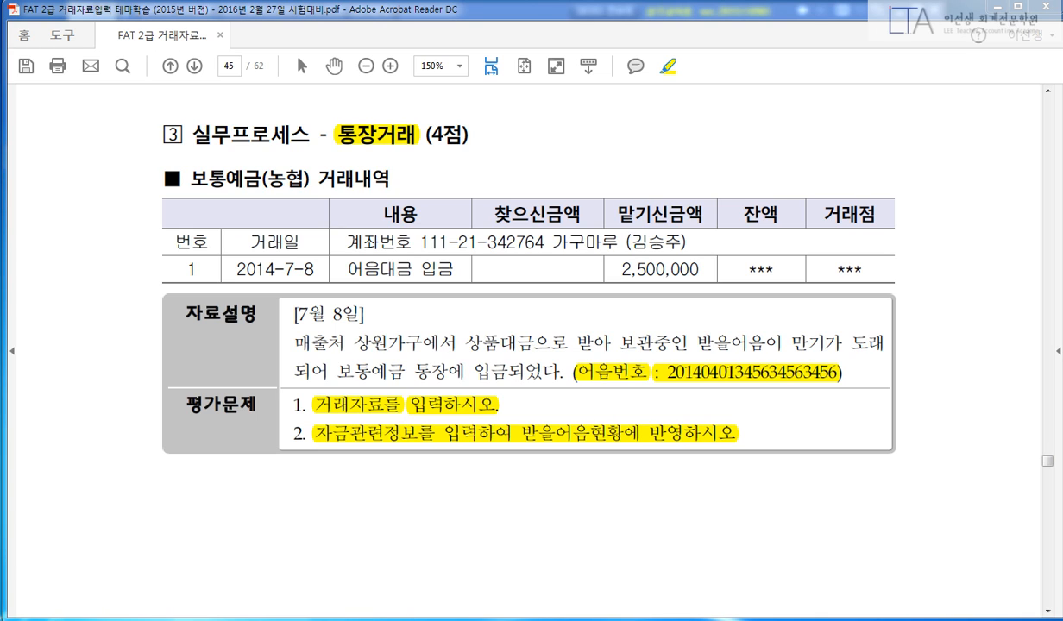
Highlight 7월 8일, 매출처 상원가구에서, the note's maturity and the 보통예금 deposit.
mouse_move(291, 306)
mouse_down()
mouse_move(358, 313)
mouse_move(364, 326)
mouse_up()
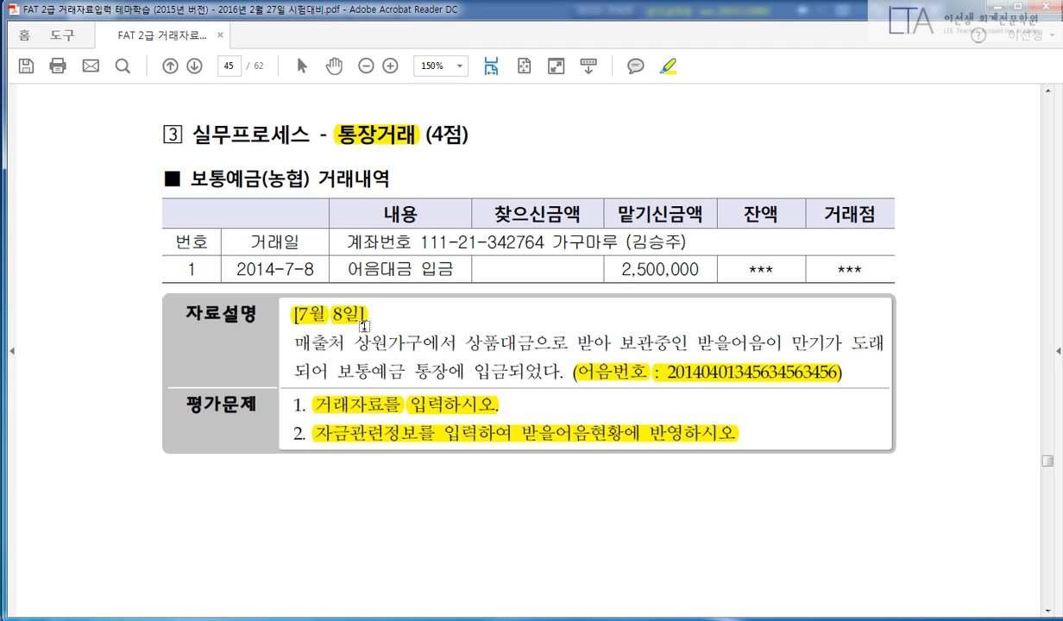
drag(293, 342, 406, 337)
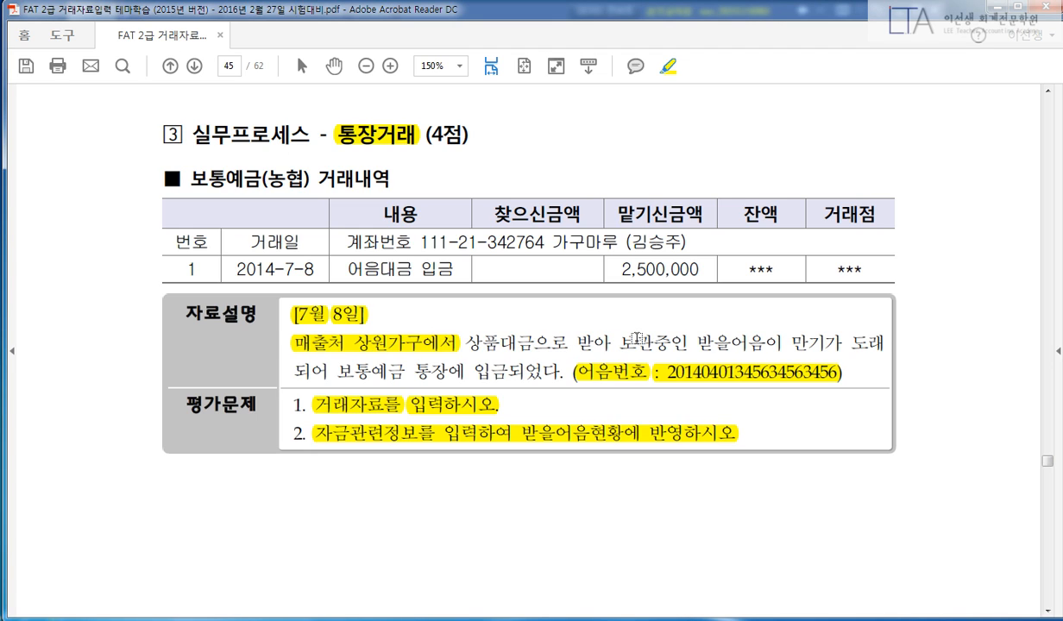
drag(683, 342, 884, 342)
drag(337, 372, 522, 374)
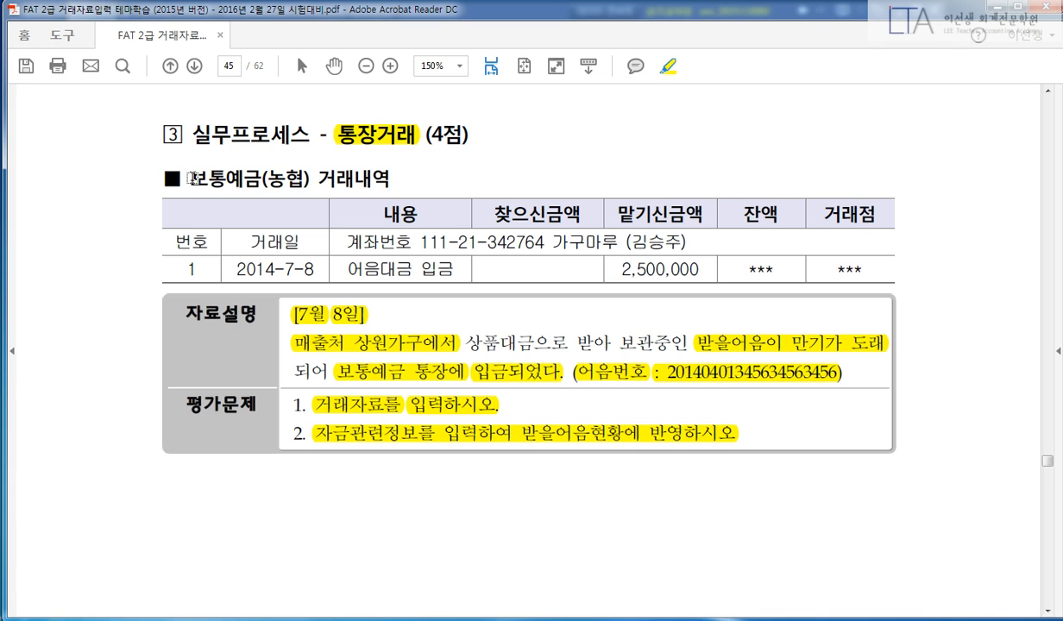
Highlight 보통예금(농협) 거래내역, 어음대금 입금, the 맡기신금액 header and the 2,500,000 amount.
drag(195, 178, 393, 180)
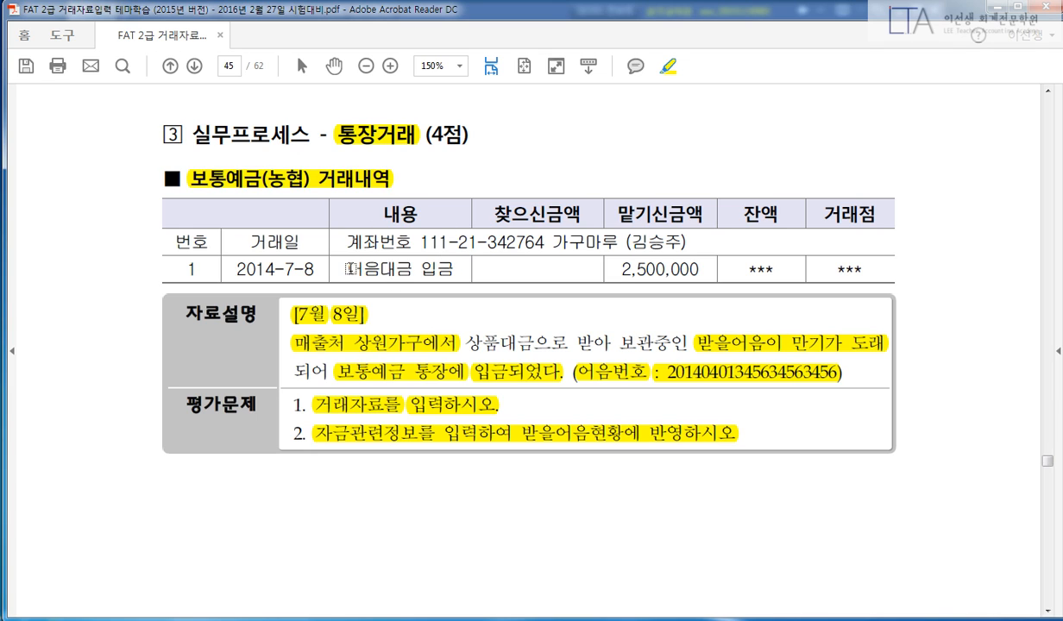
drag(350, 269, 454, 270)
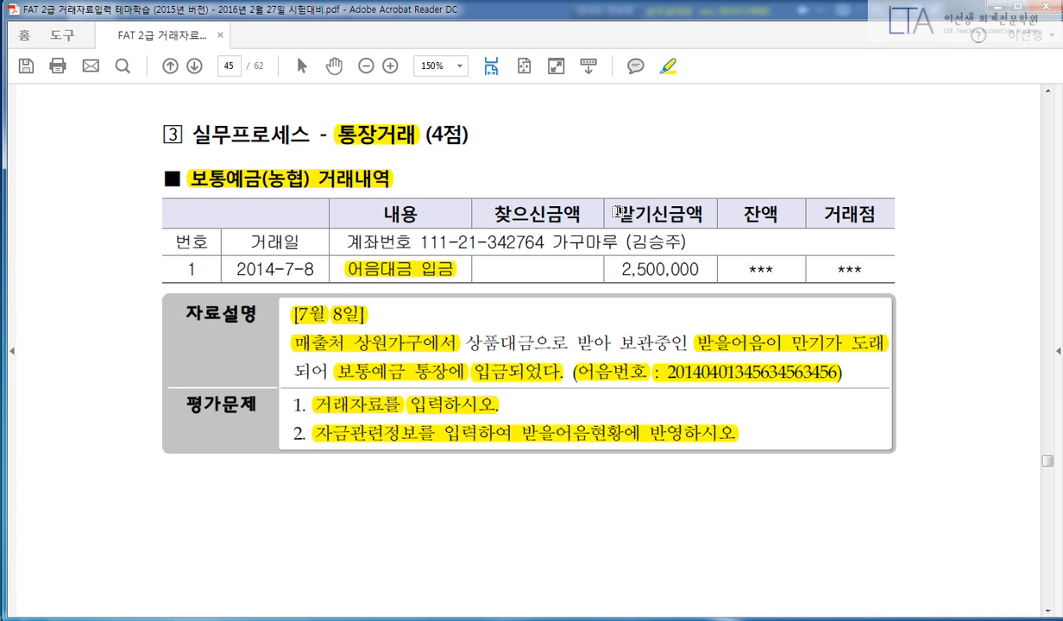
drag(617, 211, 706, 212)
drag(601, 263, 703, 268)
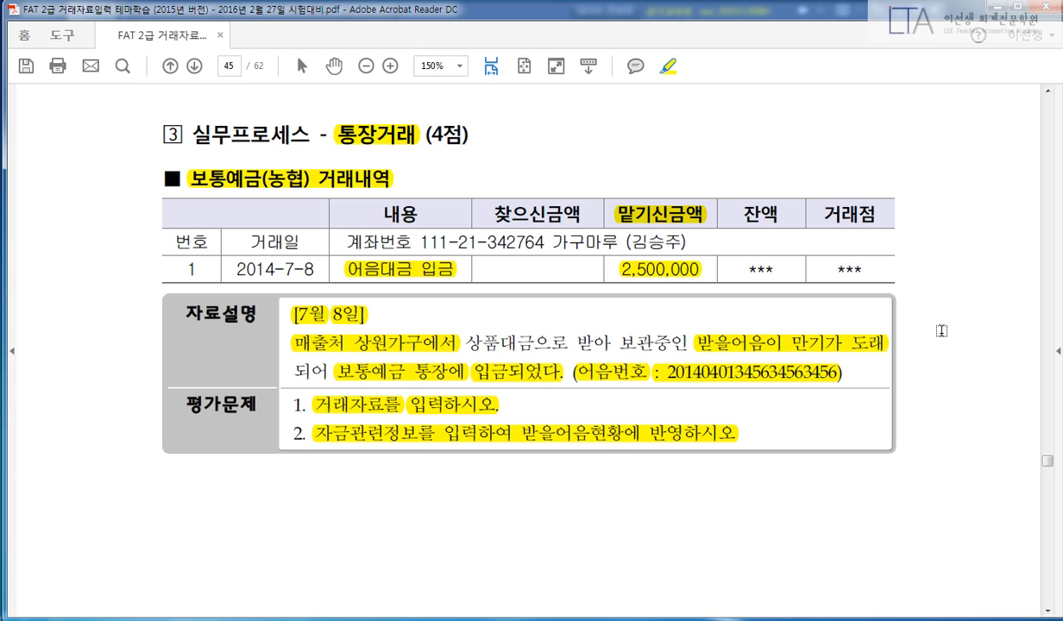
Handwrite the entry with a divider: 보-예 debit, 받-어 credit, 2,500,000.
key(ctrl+shift+d)
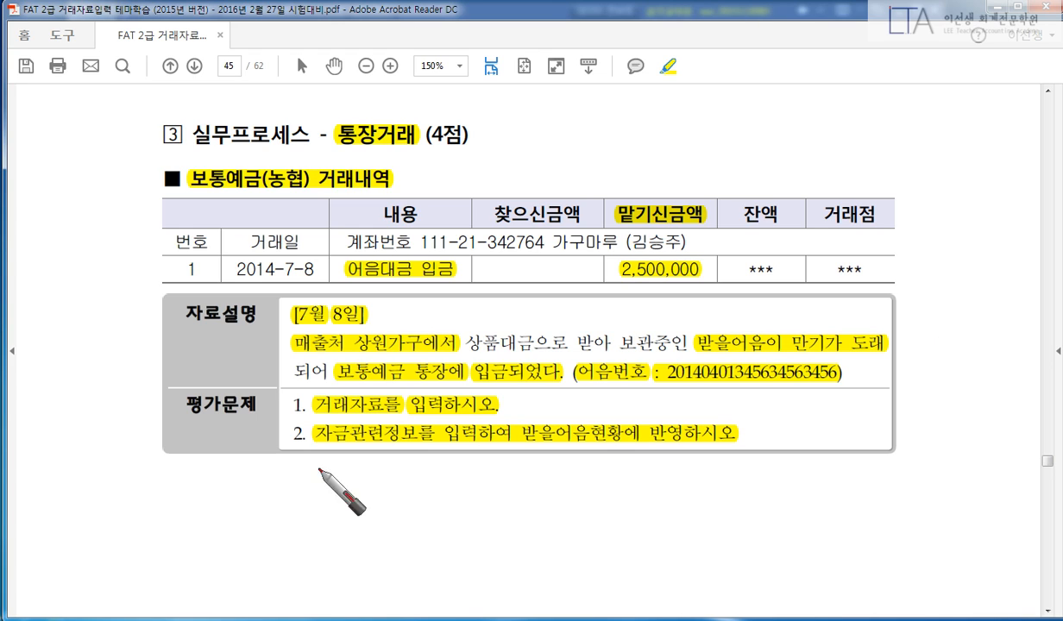
drag(555, 471, 506, 578)
mouse_move(585, 523)
mouse_down()
mouse_move(548, 487)
mouse_move(602, 481)
mouse_move(671, 534)
mouse_up()
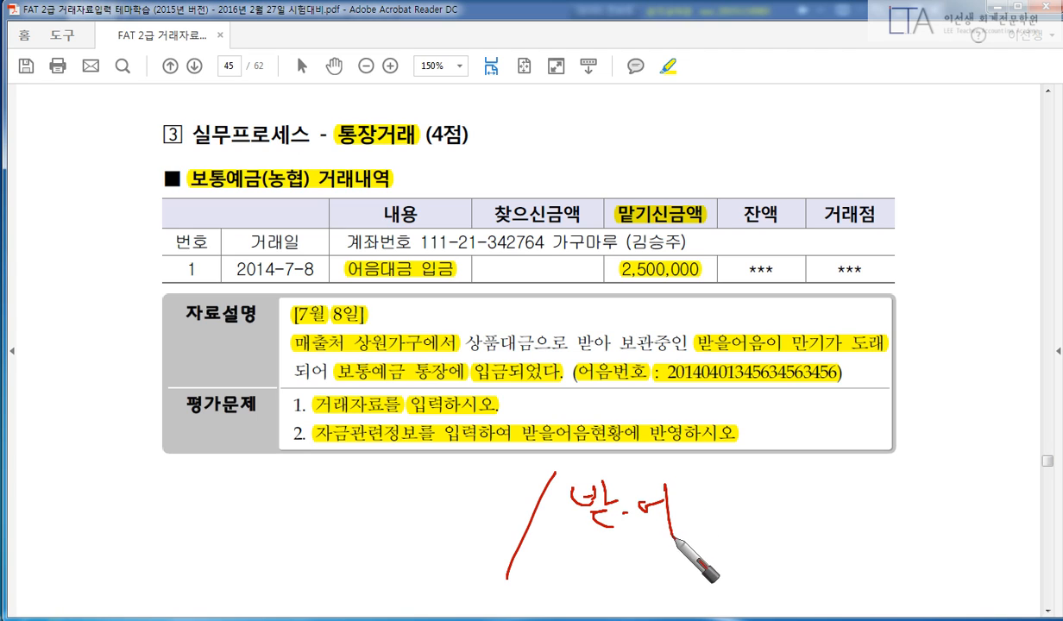
mouse_move(723, 509)
mouse_down()
mouse_move(753, 520)
mouse_move(940, 509)
mouse_up()
mouse_move(230, 494)
mouse_down()
mouse_move(216, 496)
mouse_move(319, 480)
mouse_move(331, 520)
mouse_move(407, 496)
mouse_move(510, 509)
mouse_up()
Mark both notes in blue, label them 농협 and 상원, then clear all the ink.
right_click(298, 565)
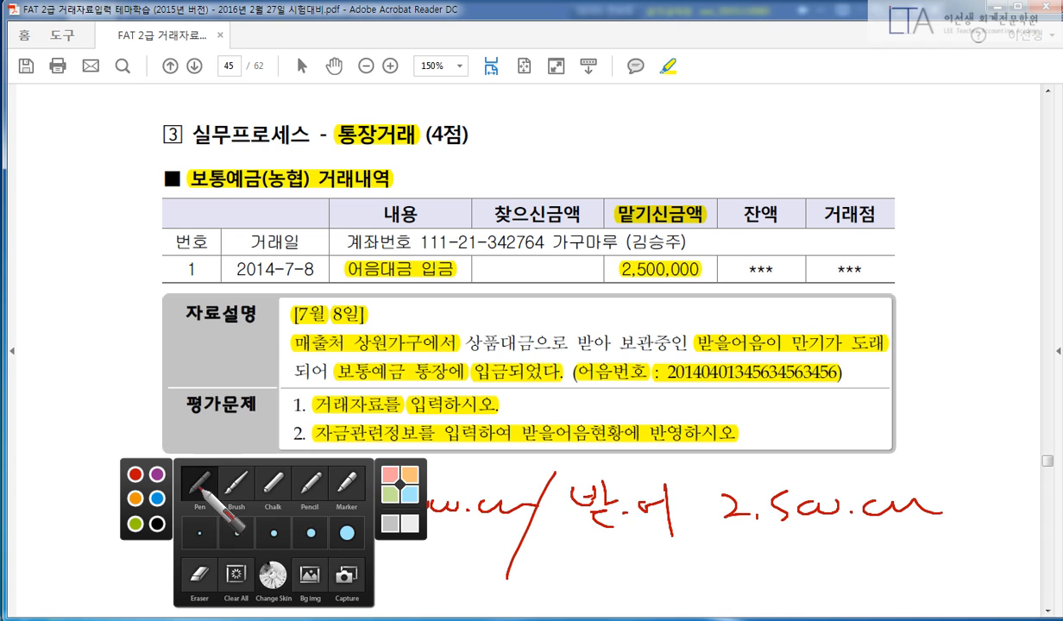
click(156, 497)
drag(217, 518, 337, 518)
drag(209, 471, 207, 520)
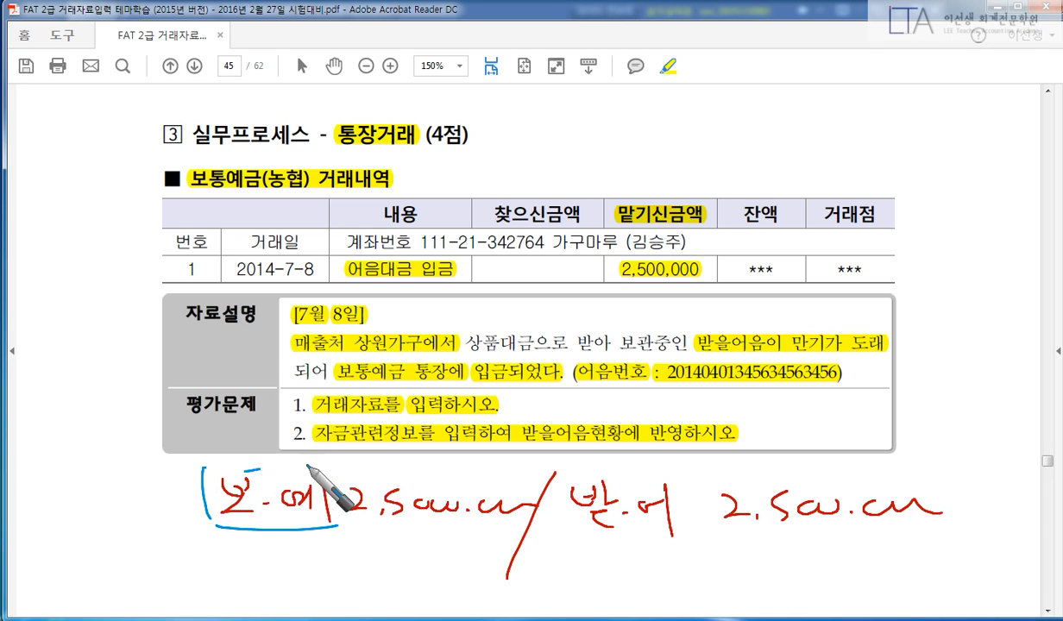
drag(338, 472, 340, 524)
mouse_move(226, 551)
mouse_down()
mouse_move(245, 568)
mouse_move(247, 533)
mouse_move(286, 583)
mouse_up()
mouse_move(568, 540)
mouse_down()
mouse_move(631, 476)
mouse_move(695, 539)
mouse_up()
mouse_move(695, 539)
mouse_down()
mouse_move(584, 540)
mouse_move(636, 569)
mouse_move(664, 571)
mouse_move(670, 593)
mouse_up()
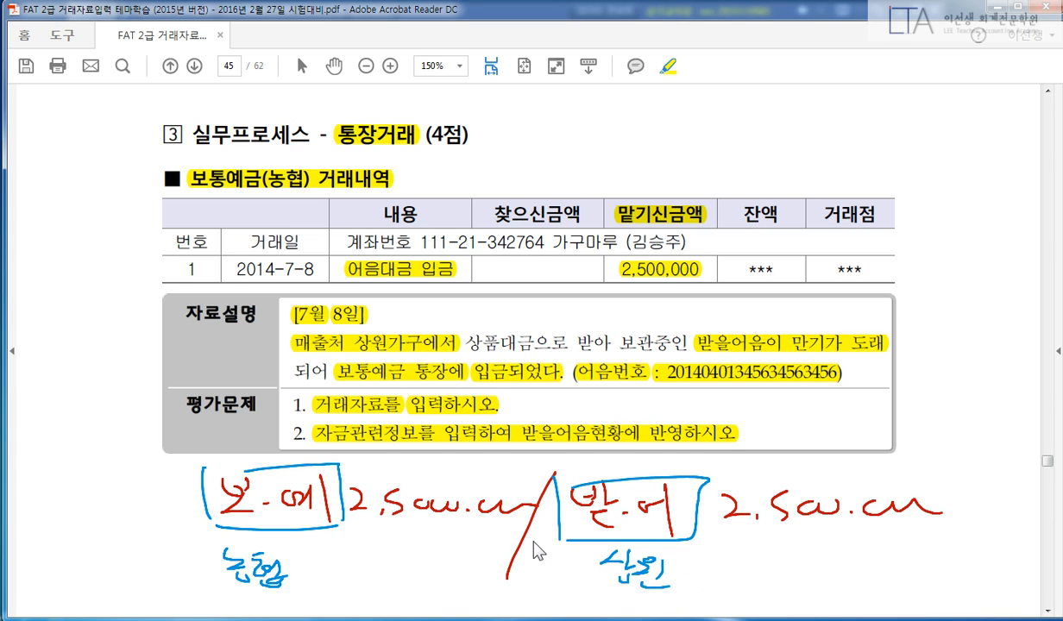
key(Escape)
On day 08, enter a debit line: 103 보통예금, partner 98007 농협, 2,500,000.
key(alt+Tab)
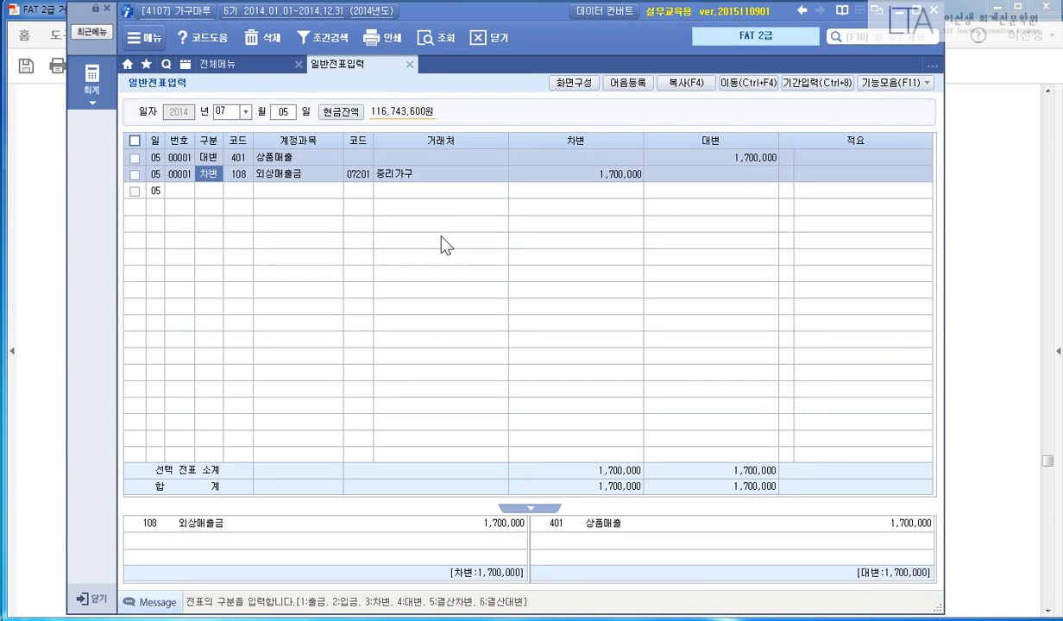
key(Escape)
text(8)
key(Return)
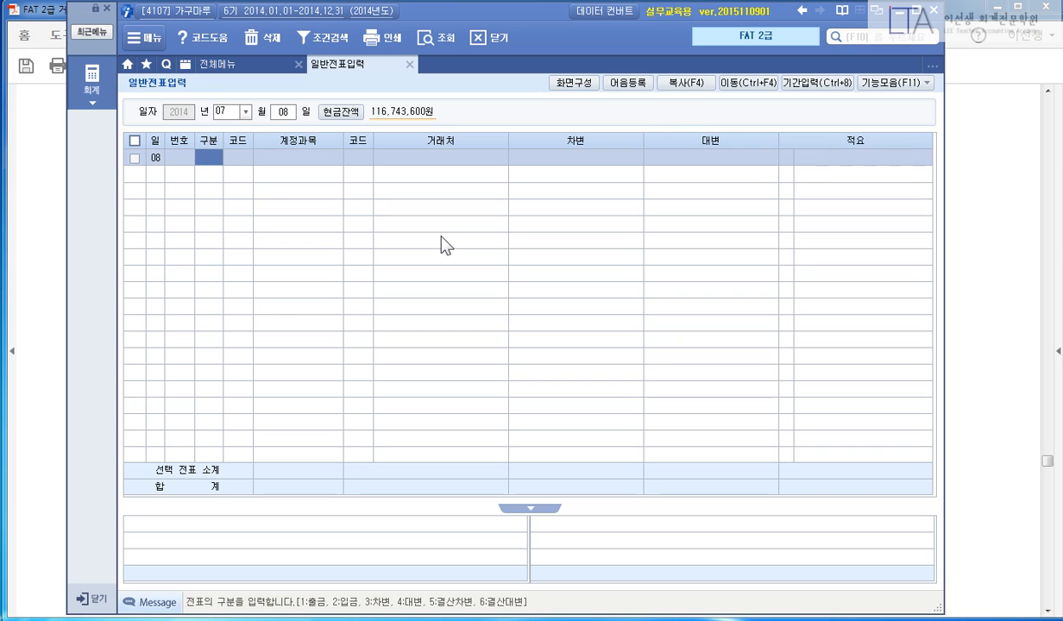
text(3)
key(Return)
text(103)
key(Return)
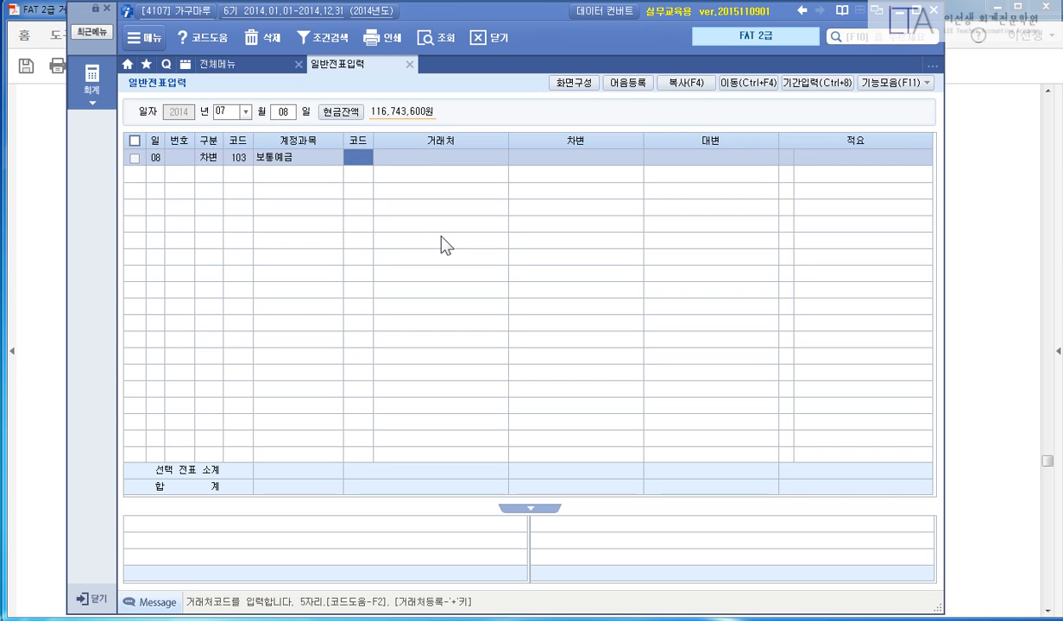
text(98007)
key(Return)
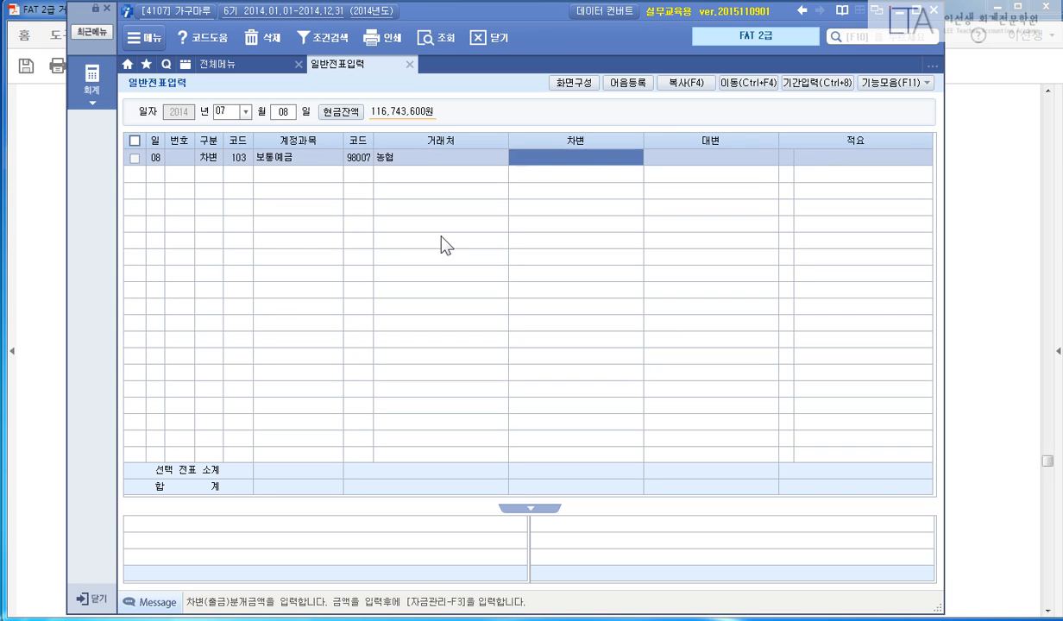
text(2500000)
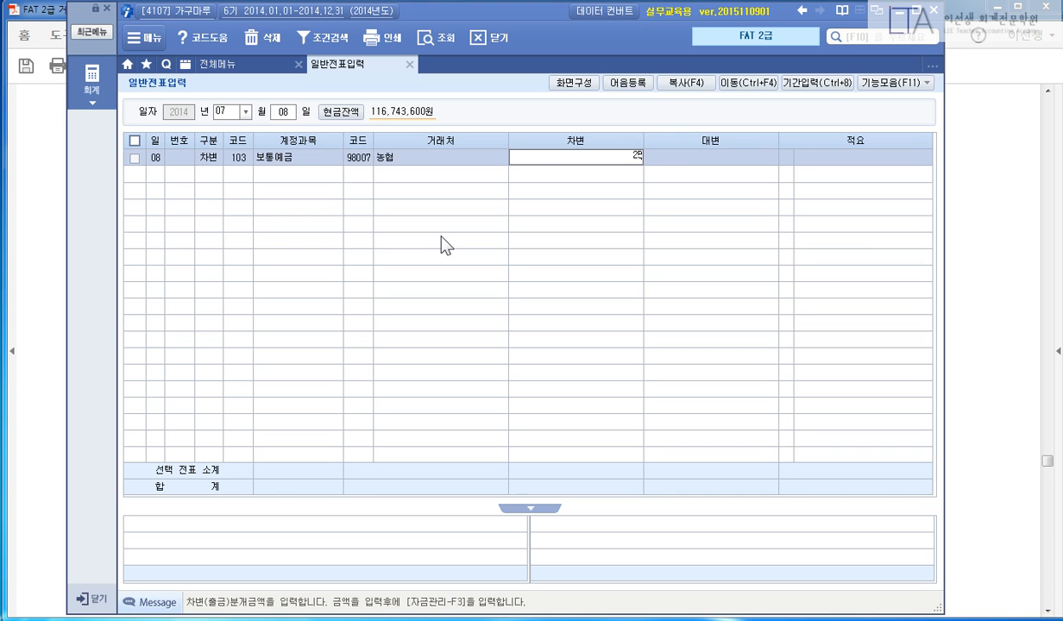
key(Return)
Add the credit line: 110 받을어음, partner 상원가구, 2,500,000.
key(Return)
text(4)
key(Return)
text(110)
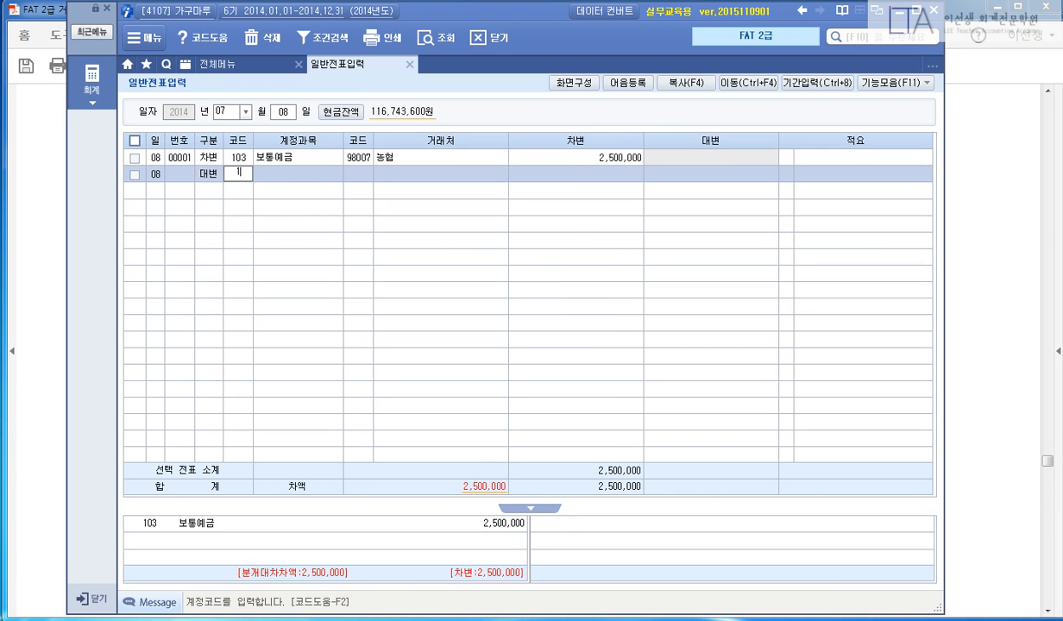
key(Return)
text(상원)
key(Return)
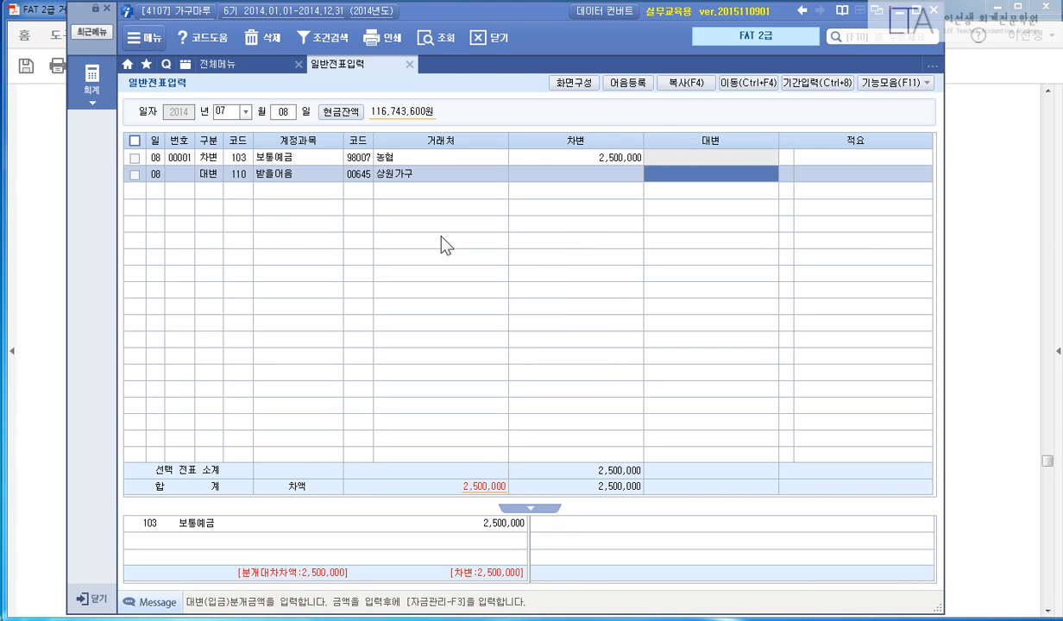
text(2500000)
key(Return)
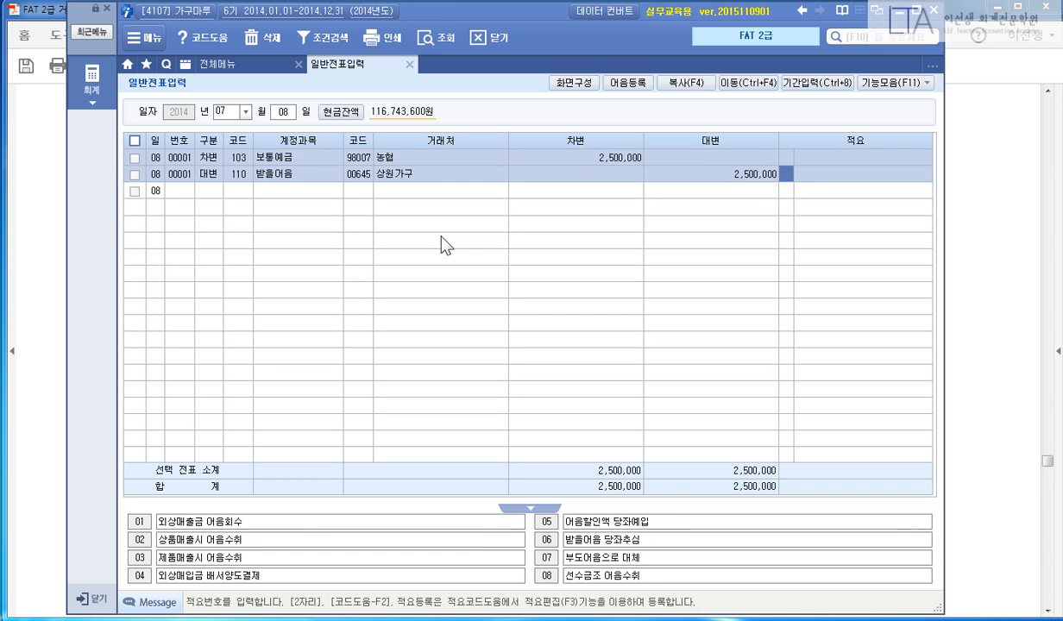
key(Return)
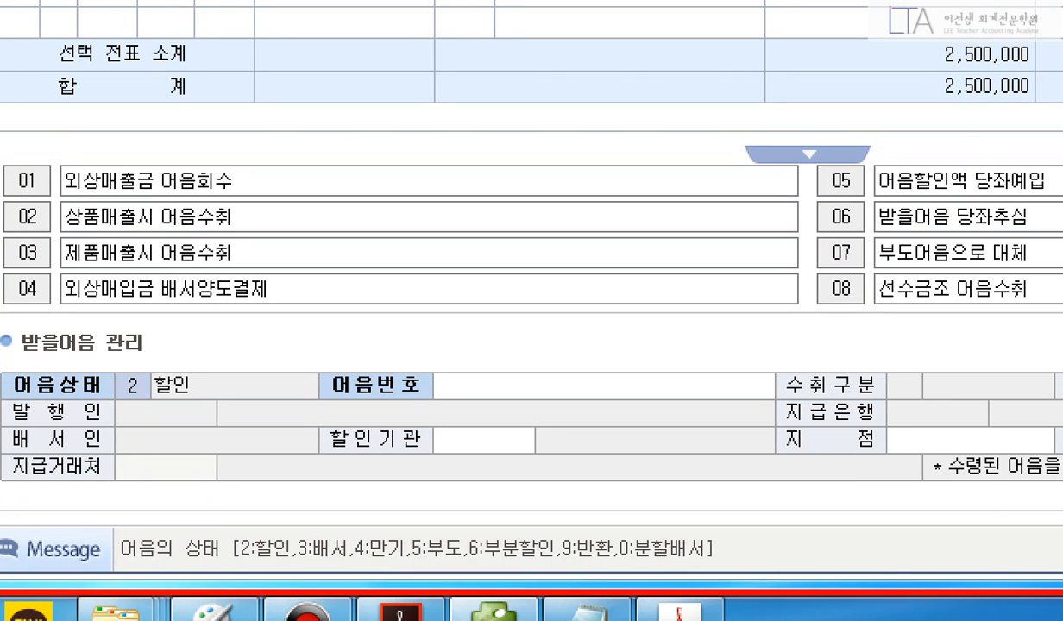
Set the 받을어음 line's 어음상태 from 2 할인 to 4 만기.
drag(106, 366, 205, 406)
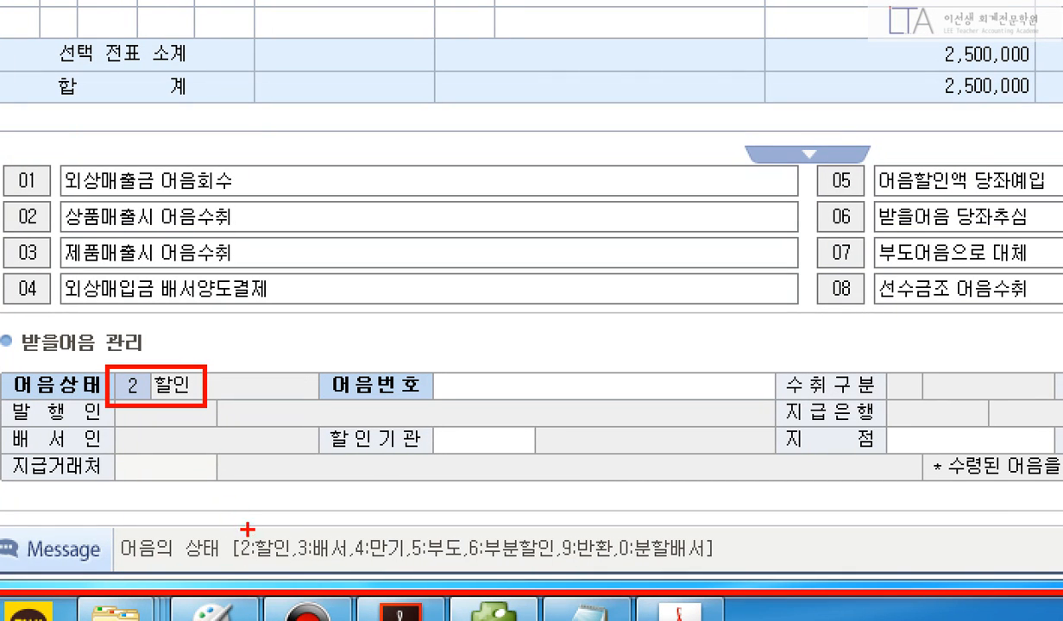
mouse_move(96, 522)
mouse_down()
mouse_move(486, 574)
mouse_move(769, 569)
mouse_up()
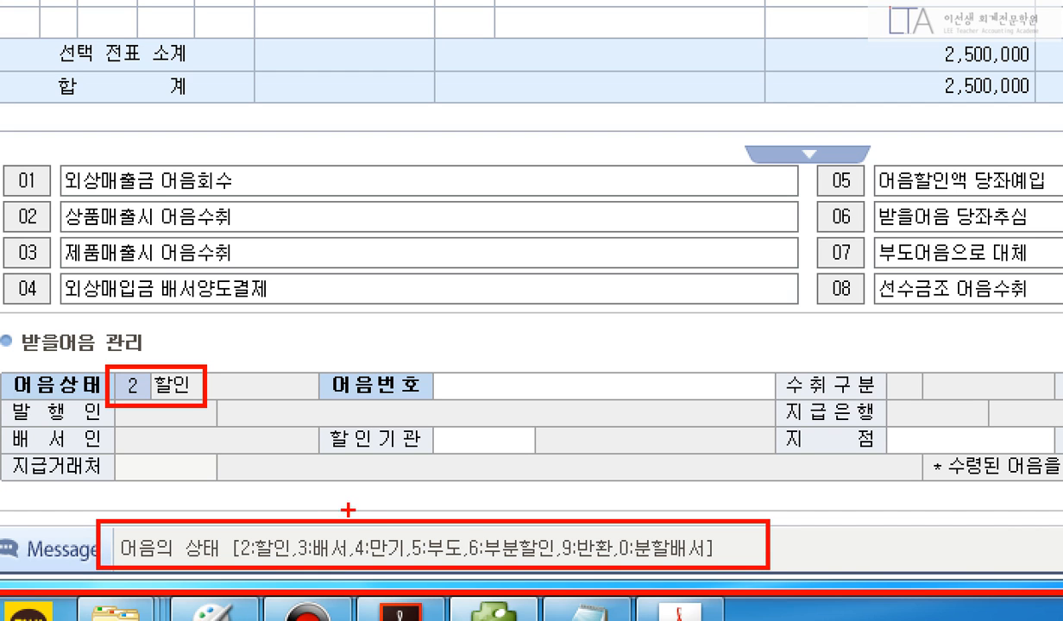
mouse_move(349, 514)
mouse_down()
mouse_move(380, 565)
mouse_move(398, 565)
mouse_up()
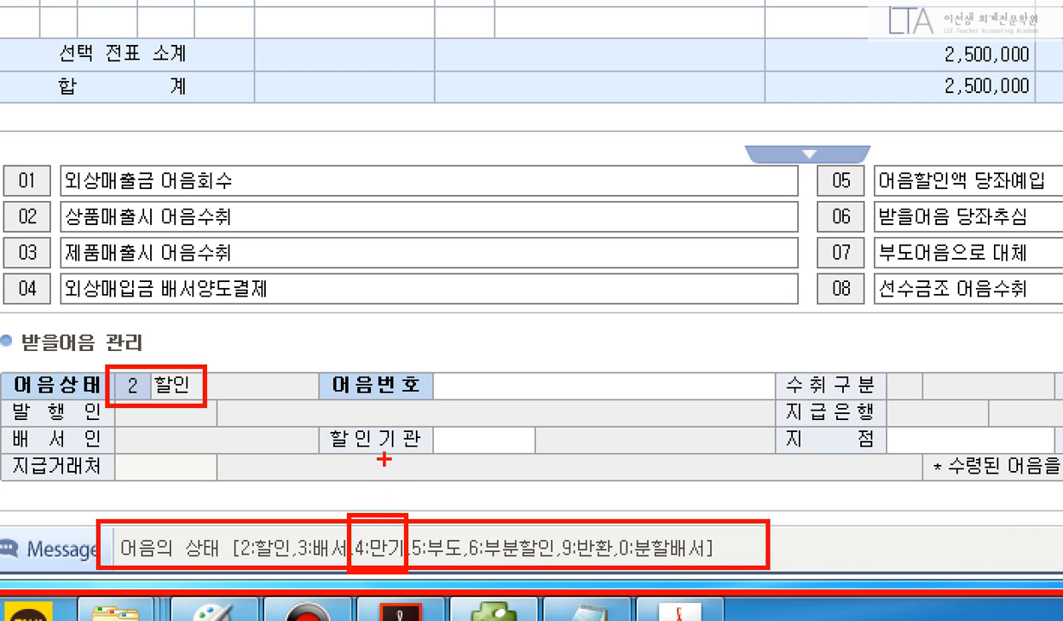
mouse_move(380, 463)
mouse_down()
mouse_move(421, 481)
mouse_move(398, 492)
mouse_up()
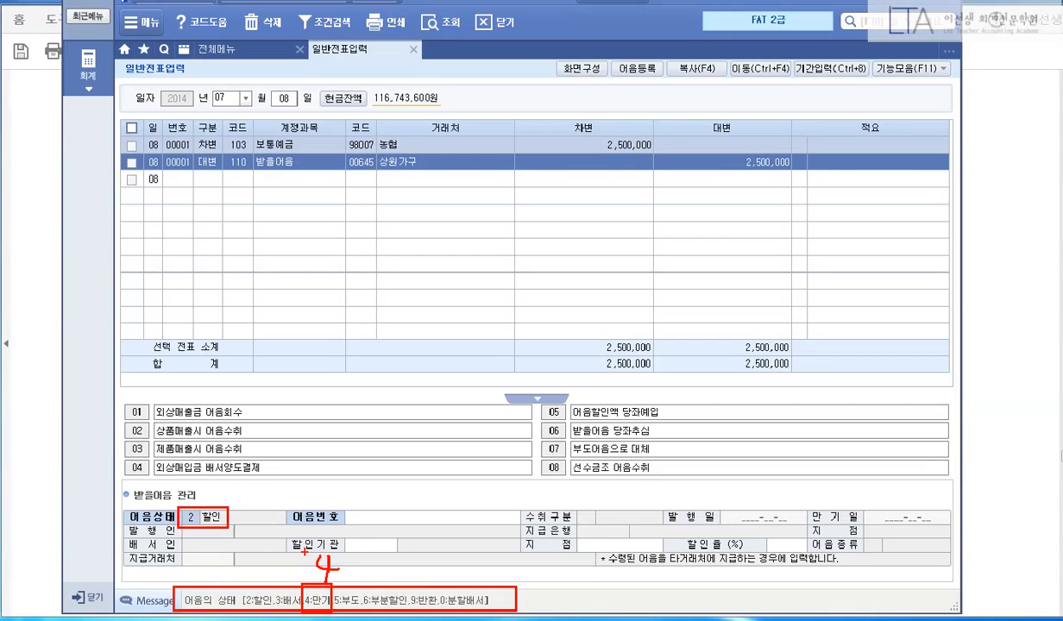
text(4)
key(Return)
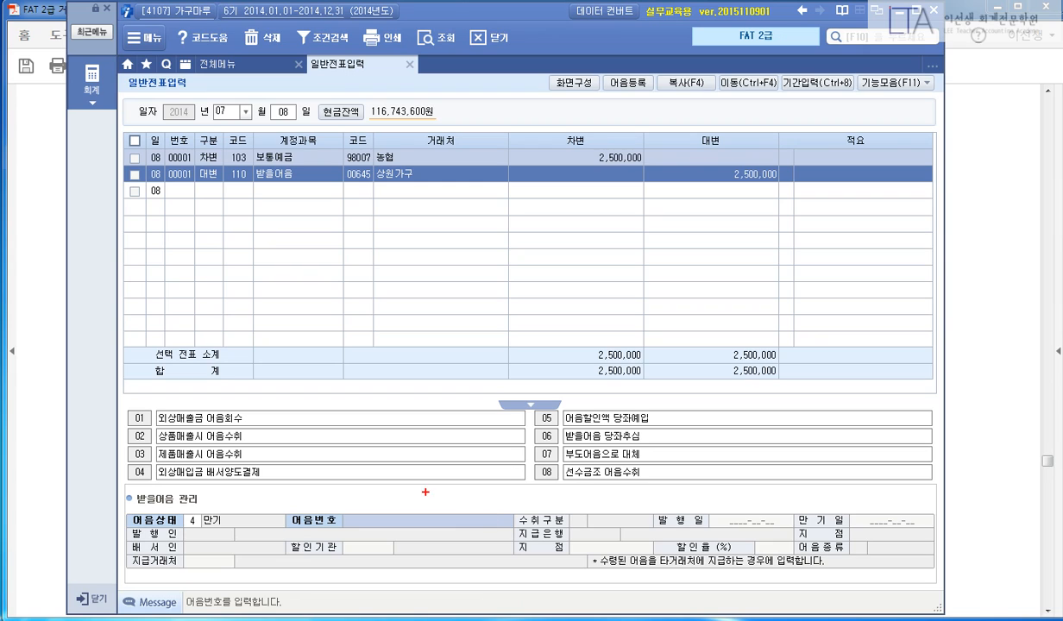
drag(291, 502, 535, 537)
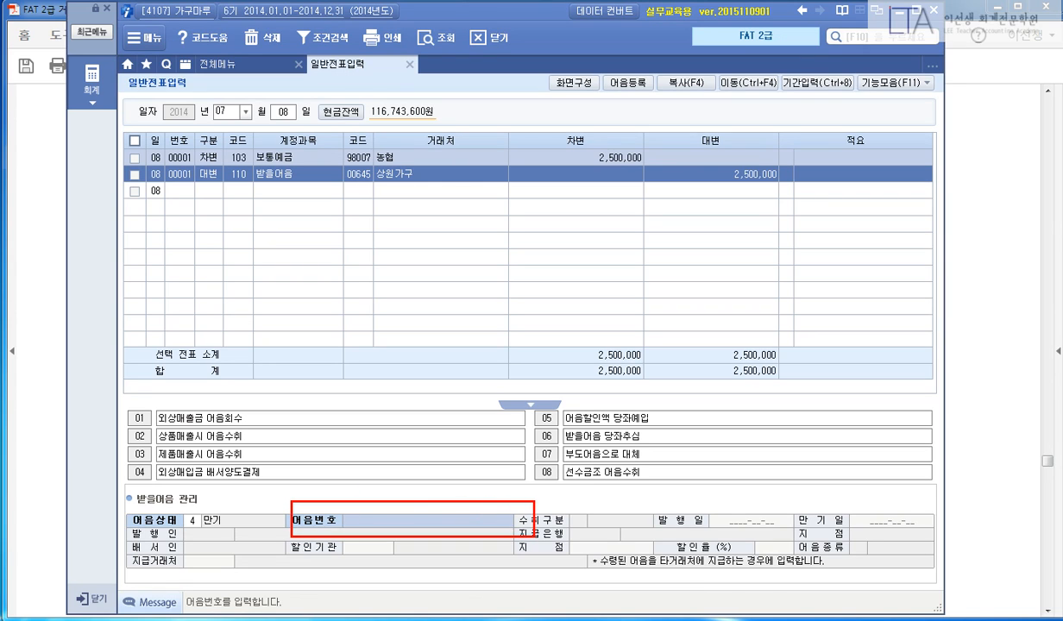
key(Escape)
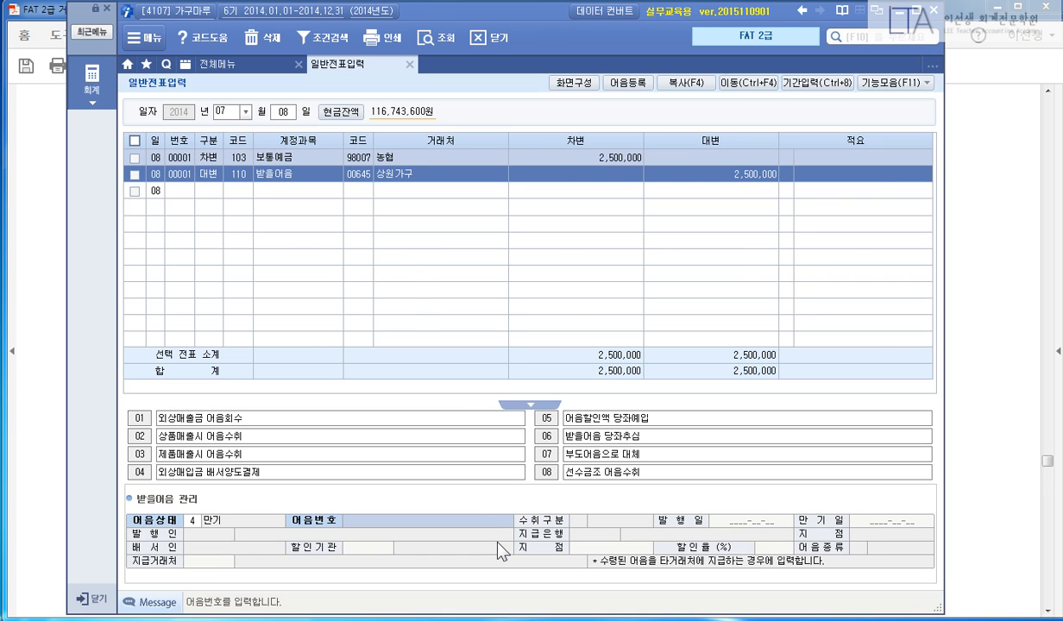
Show the held-notes list and mark the 상원가구 note row and how to confirm it.
key(F2)
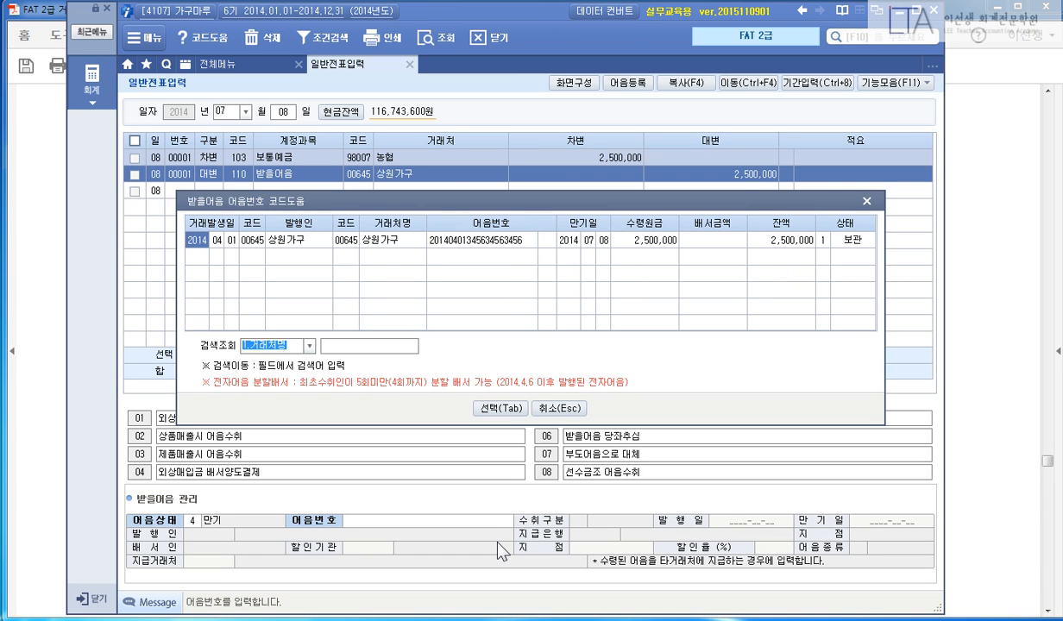
key(ctrl+2)
mouse_move(169, 225)
mouse_down()
mouse_move(659, 257)
mouse_move(877, 257)
mouse_up()
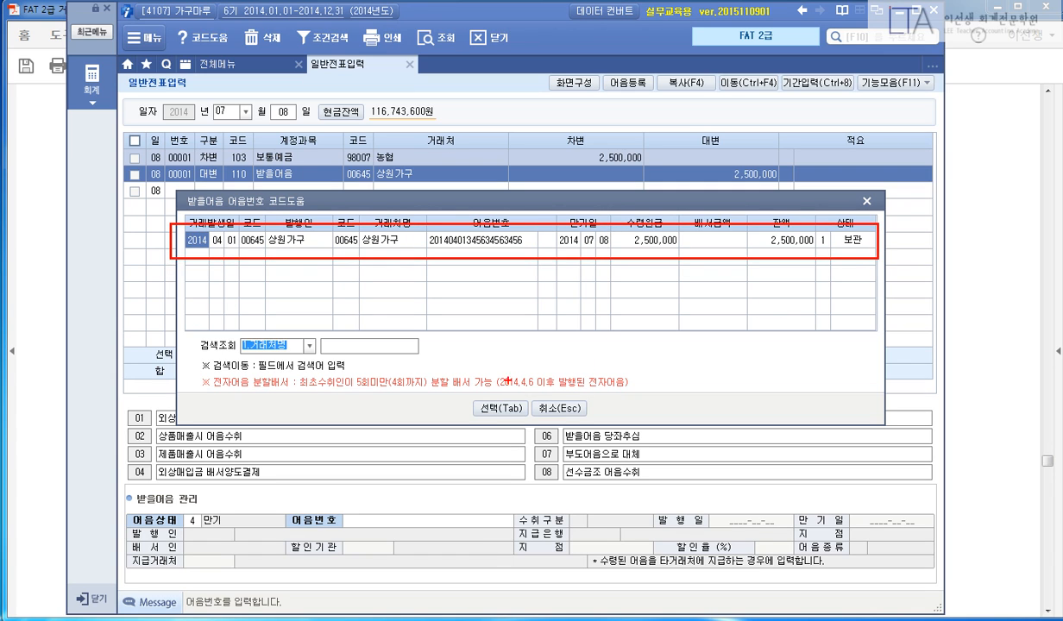
drag(508, 381, 594, 356)
key(Escape)
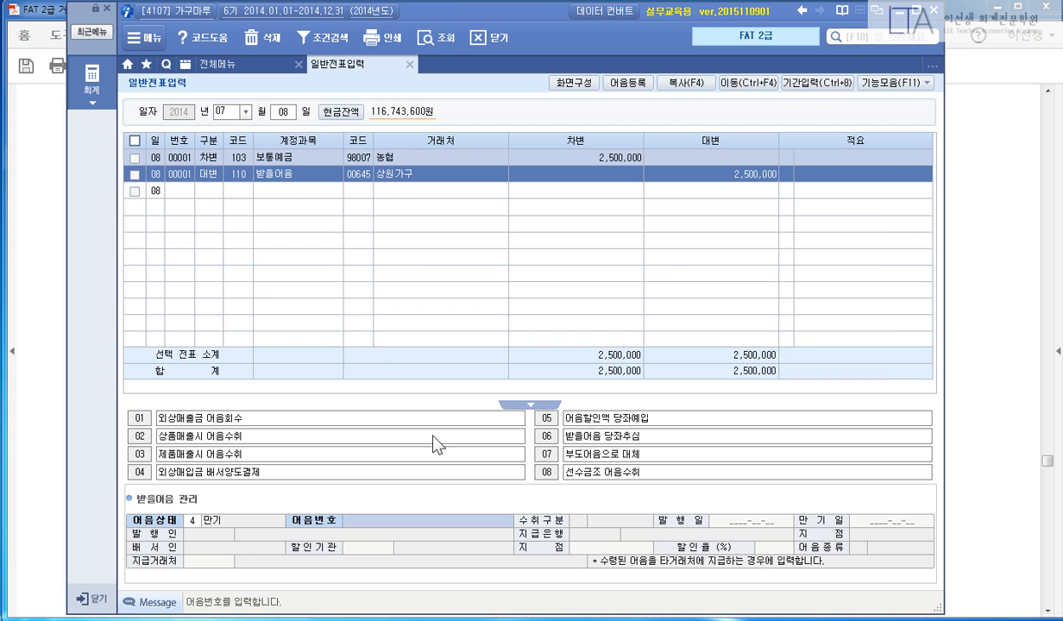
Attach 상원가구's note due 2014-07-08 to the 받을어음 line and move to a new row.
key(F2)
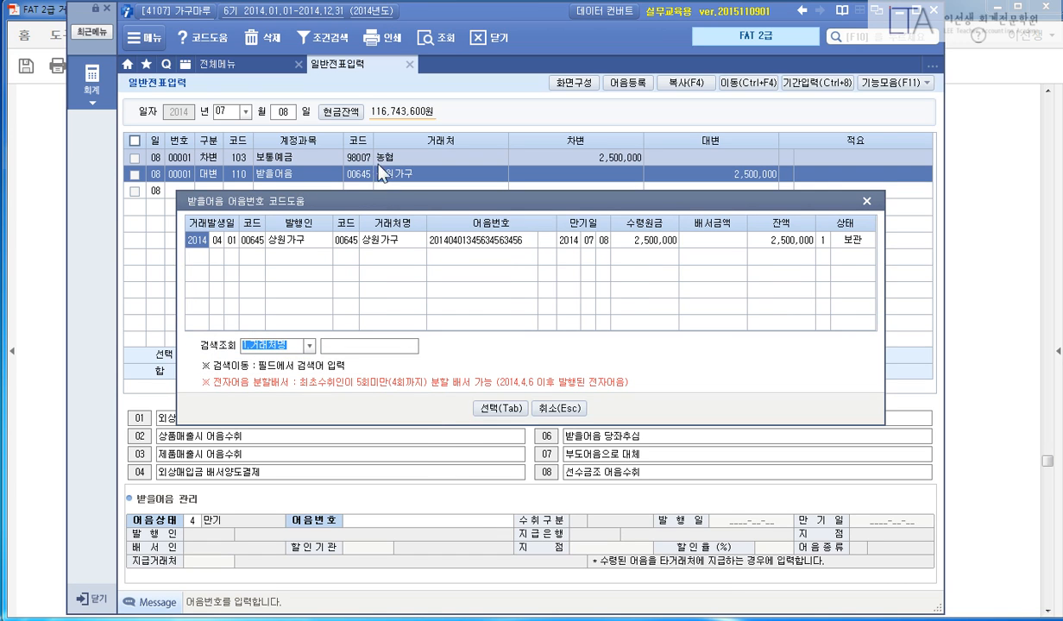
click(446, 240)
click(501, 408)
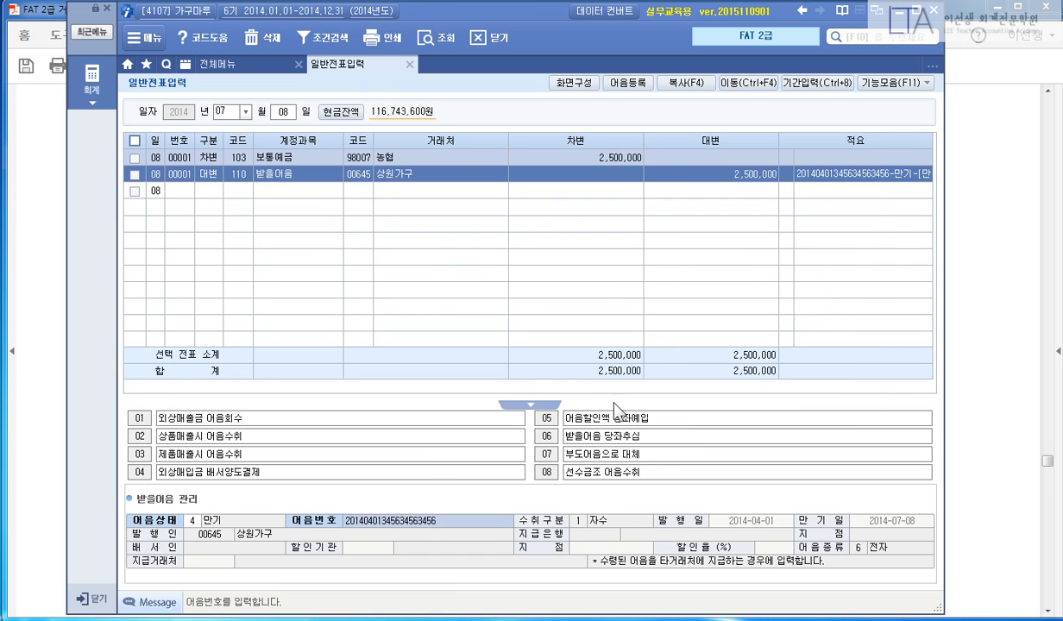
key(Return)
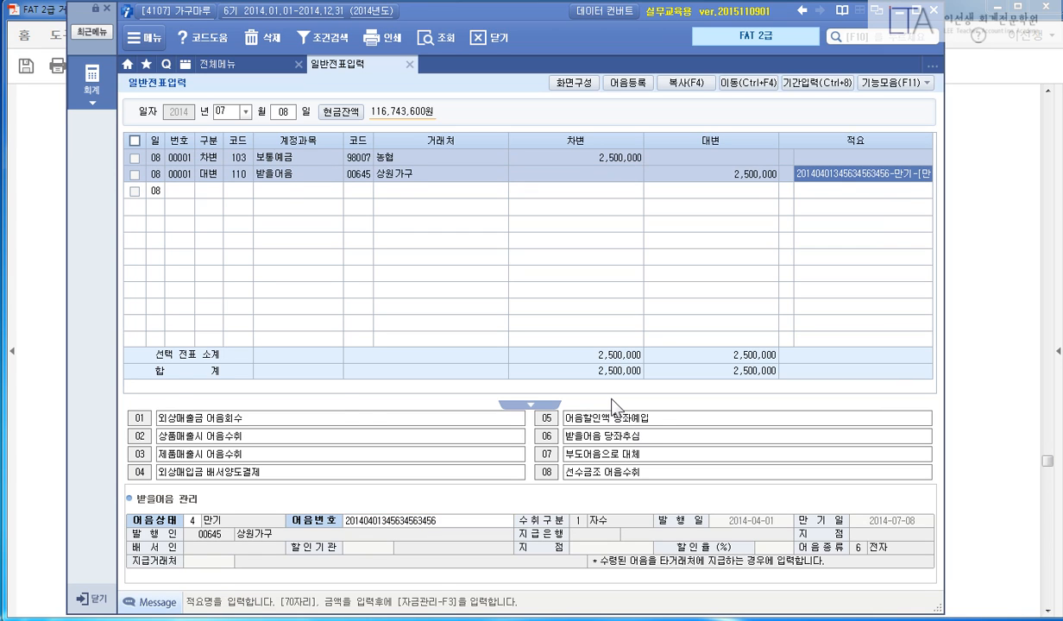
key(Return)
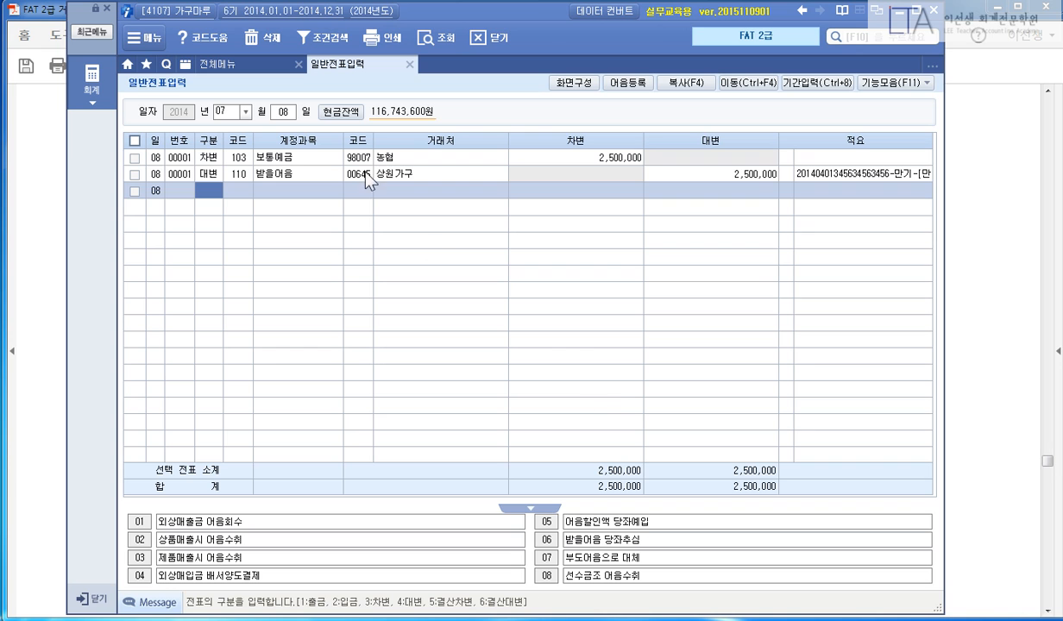
click(387, 158)
Highlight 일반거래, [8월 10일], 국민연금 and 현금으로 납부하고 on page 46.
click(958, 315)
scroll(976, 331, down, 10)
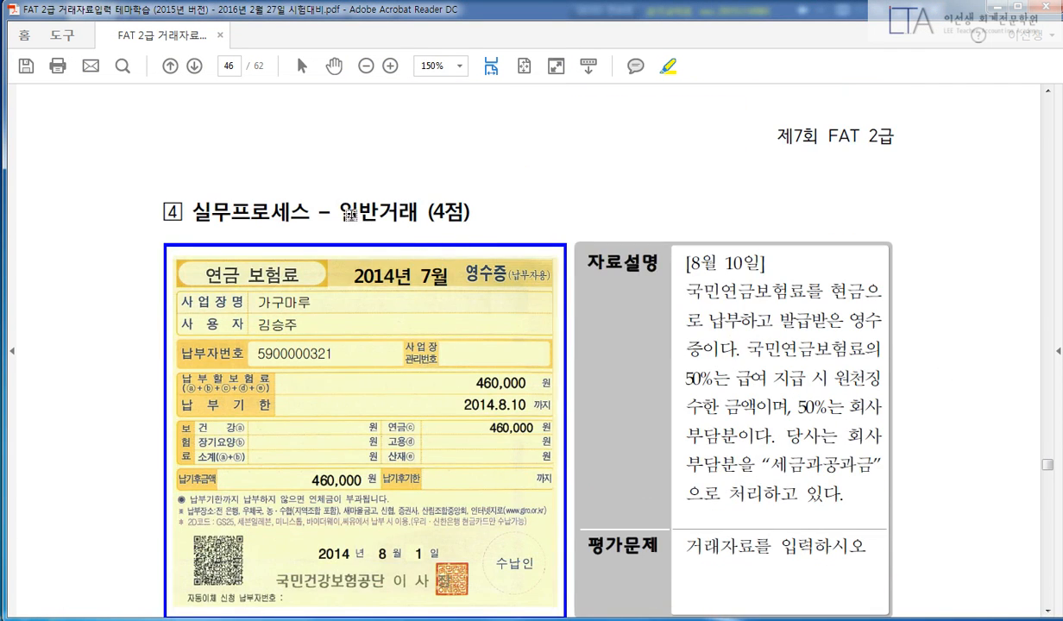
drag(337, 212, 419, 212)
scroll(698, 174, down, 2)
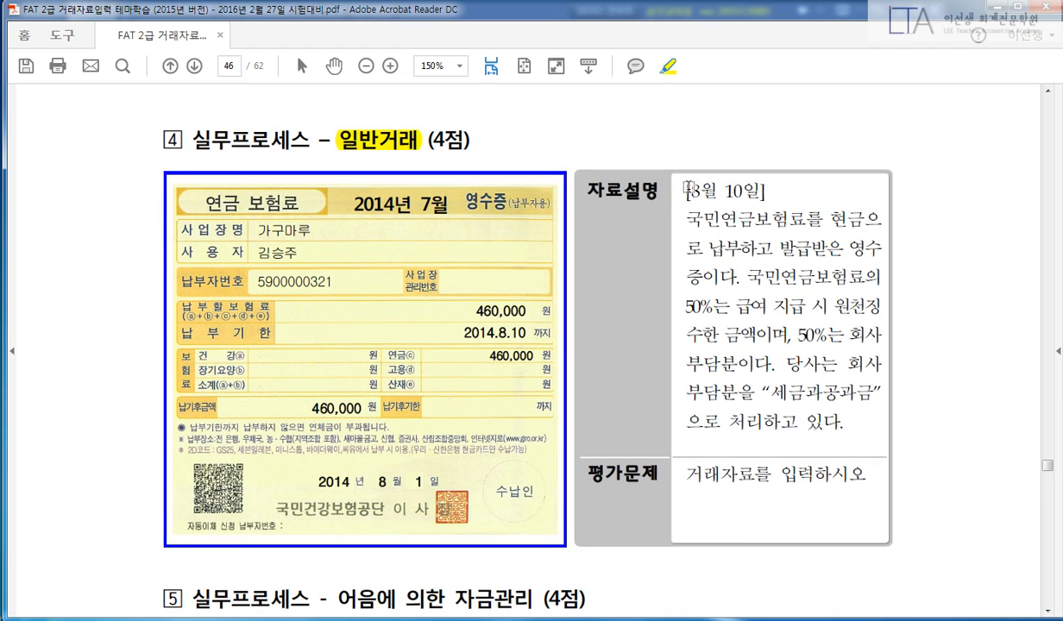
drag(683, 190, 765, 191)
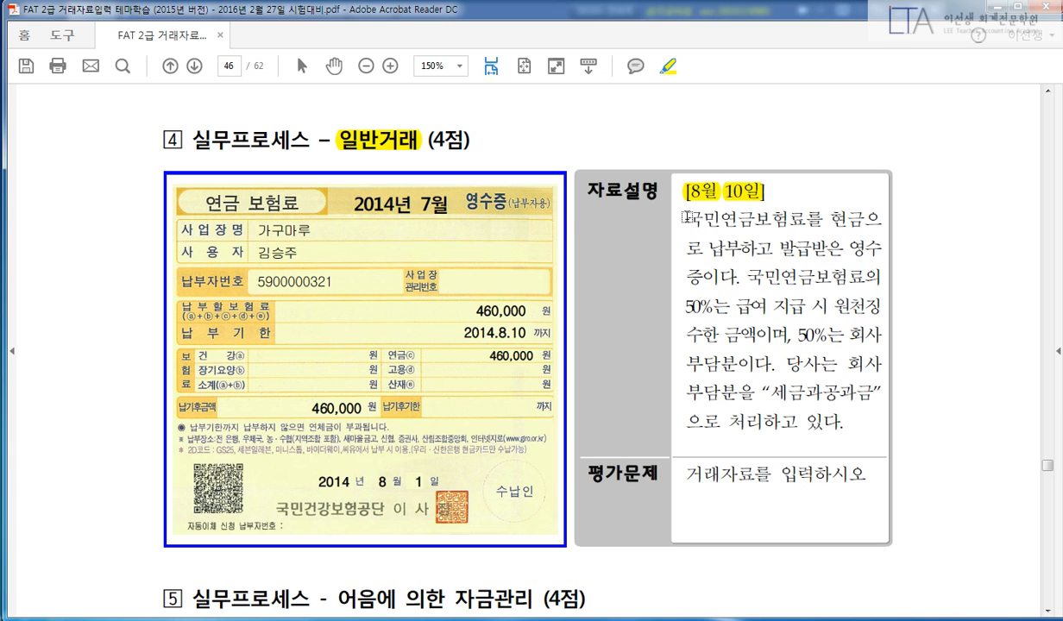
drag(686, 217, 755, 223)
drag(826, 218, 871, 218)
drag(687, 248, 776, 248)
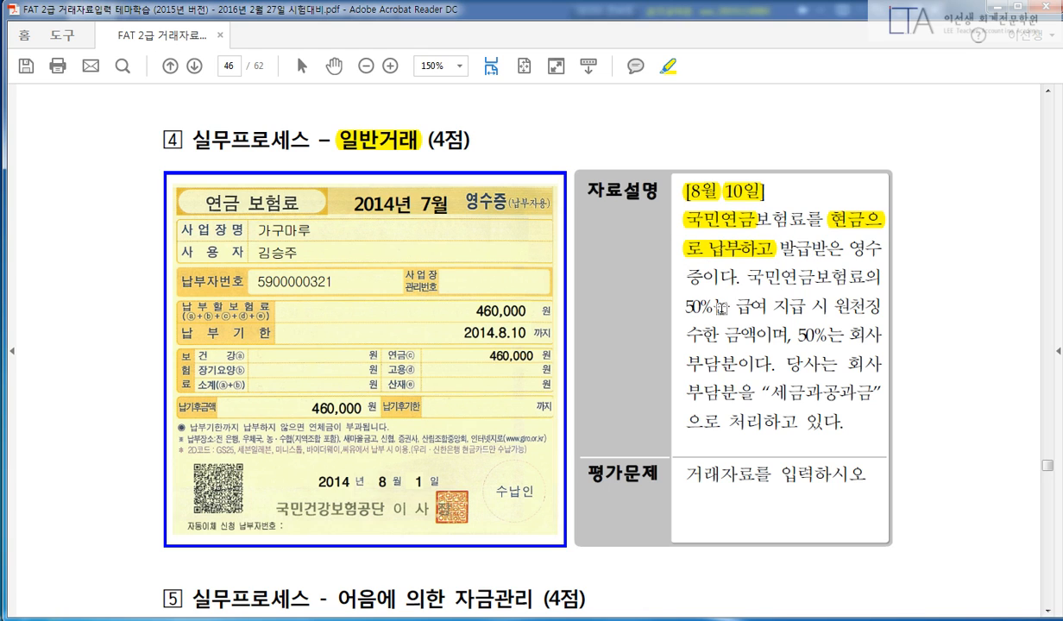
Highlight the 50% wage withholding, 50%는 회사, 세금과공과금, and the 460,000 premium.
drag(661, 298, 880, 306)
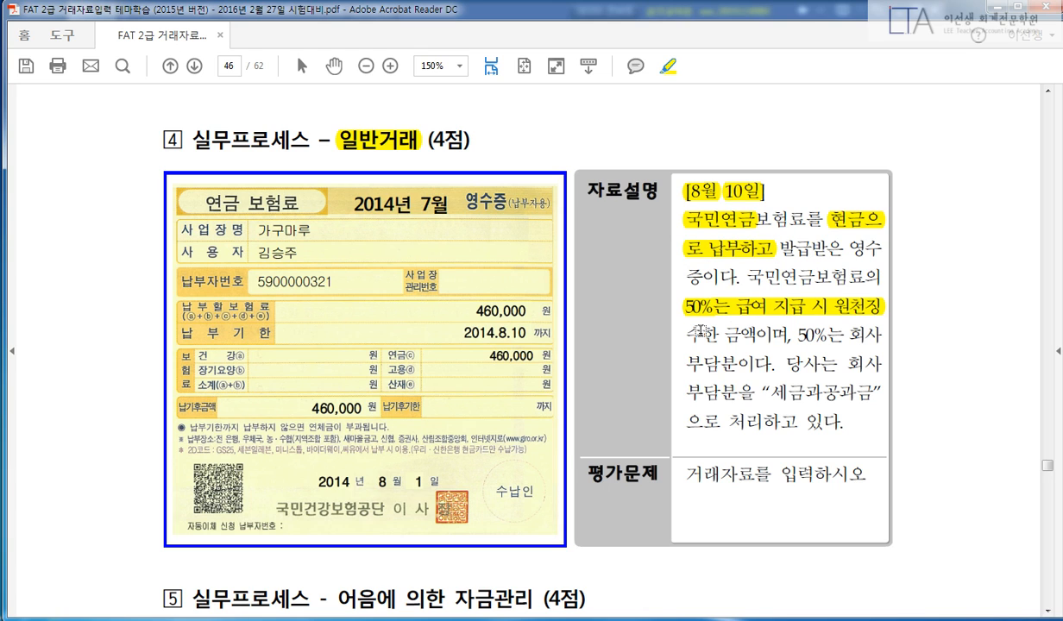
drag(662, 322, 680, 322)
drag(800, 335, 882, 336)
drag(770, 393, 876, 393)
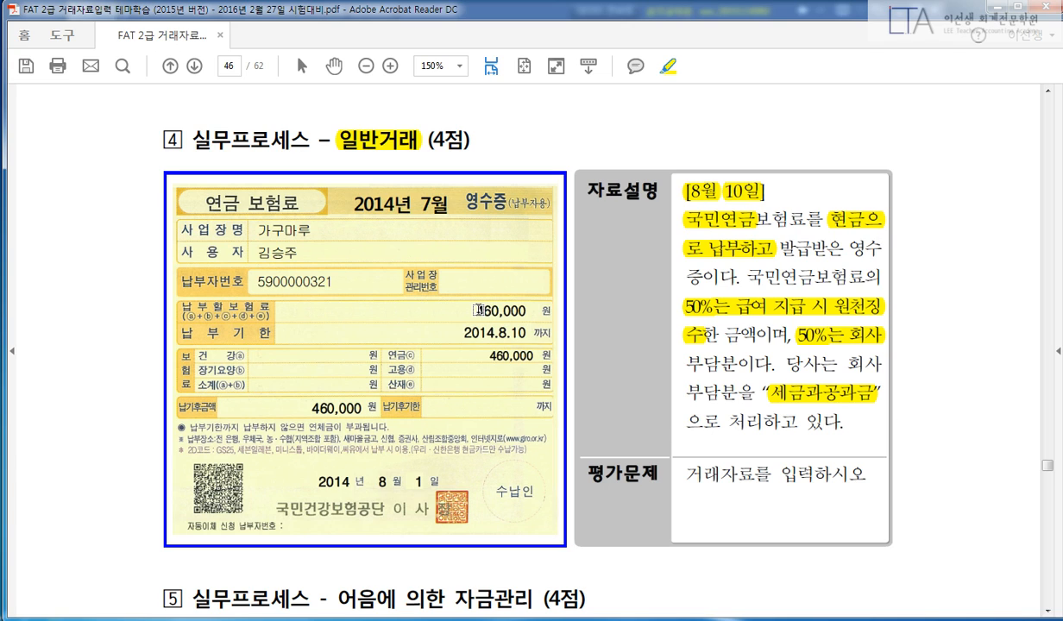
drag(473, 310, 529, 310)
Start sketching the 현금 460,000 credit on a blank Notepad, then clear it.
key(alt+Tab)
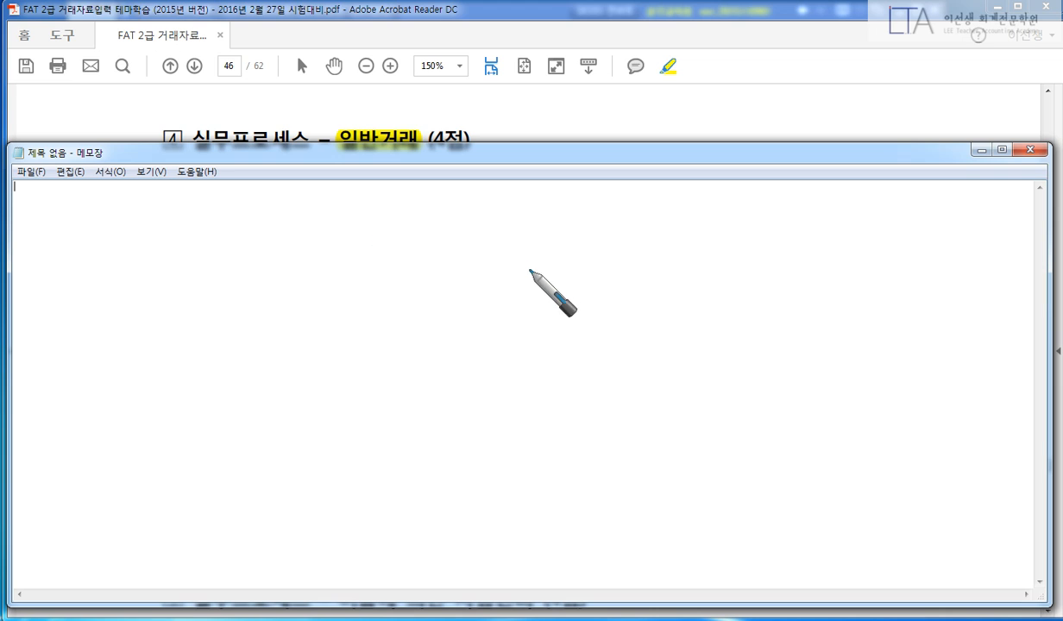
drag(542, 250, 506, 357)
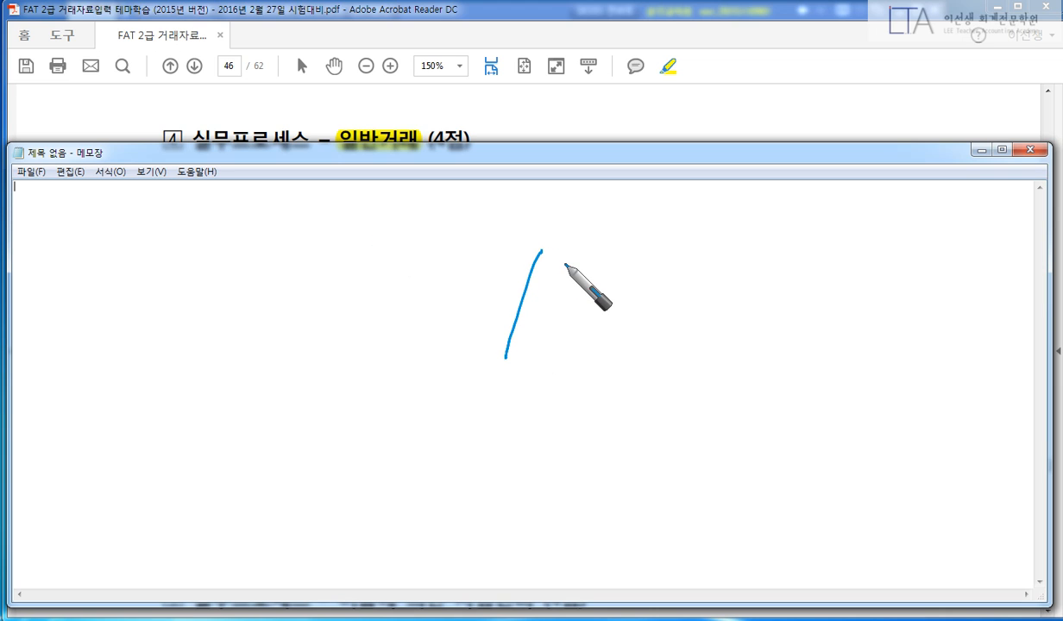
mouse_move(568, 258)
mouse_down()
mouse_move(582, 259)
mouse_move(576, 281)
mouse_move(591, 268)
mouse_move(615, 275)
mouse_move(610, 294)
mouse_move(624, 300)
mouse_up()
mouse_move(670, 263)
mouse_down()
mouse_move(674, 301)
mouse_move(798, 277)
mouse_up()
click(735, 293)
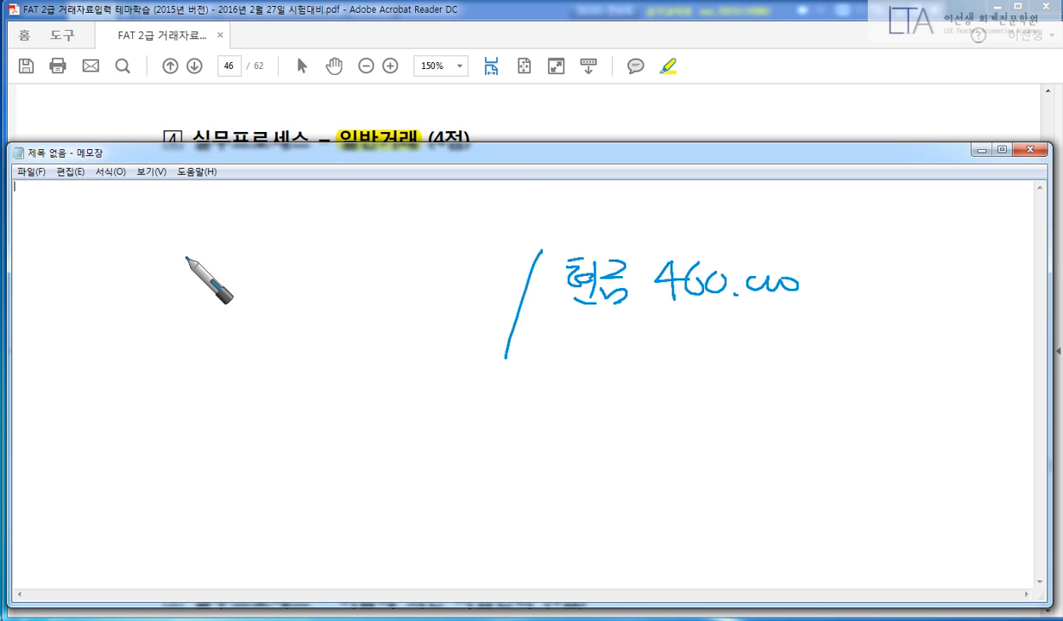
key(Escape)
click(494, 134)
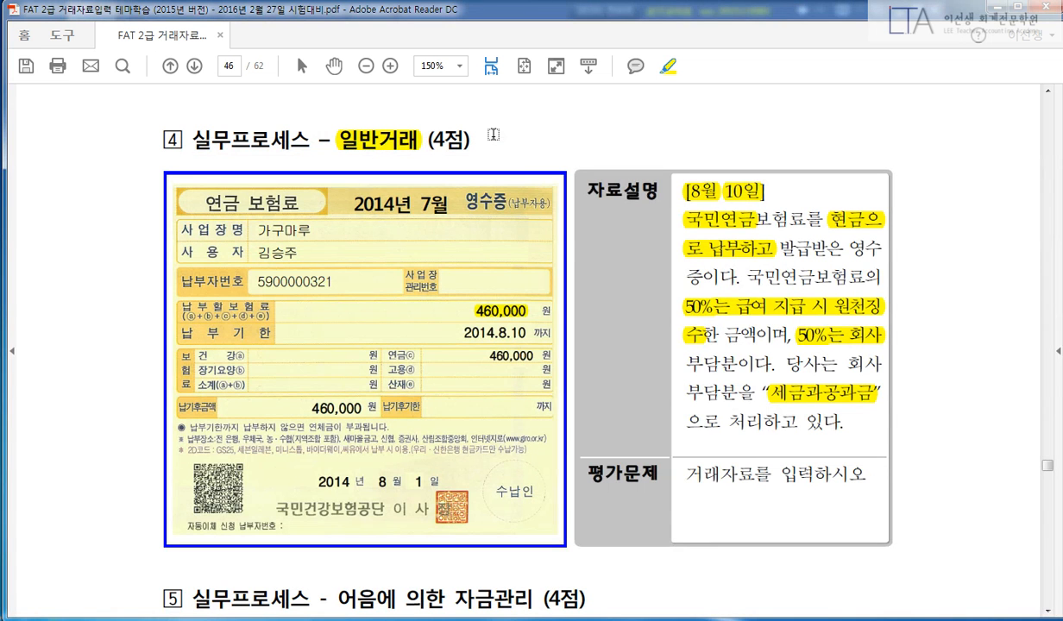
Redraw the entry: 예수금 and 세금 230,000 each against 현금, then erase it.
key(alt+Tab)
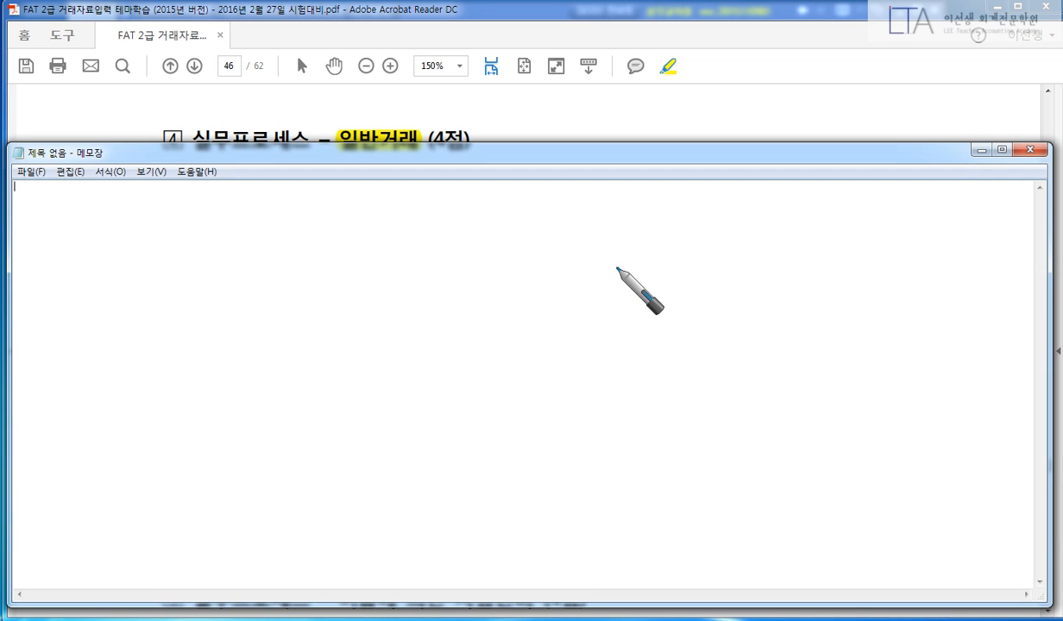
drag(567, 240, 524, 375)
mouse_move(598, 253)
mouse_down()
mouse_move(596, 278)
mouse_move(626, 270)
mouse_move(672, 282)
mouse_move(639, 290)
mouse_move(705, 268)
mouse_move(726, 285)
mouse_move(804, 276)
mouse_up()
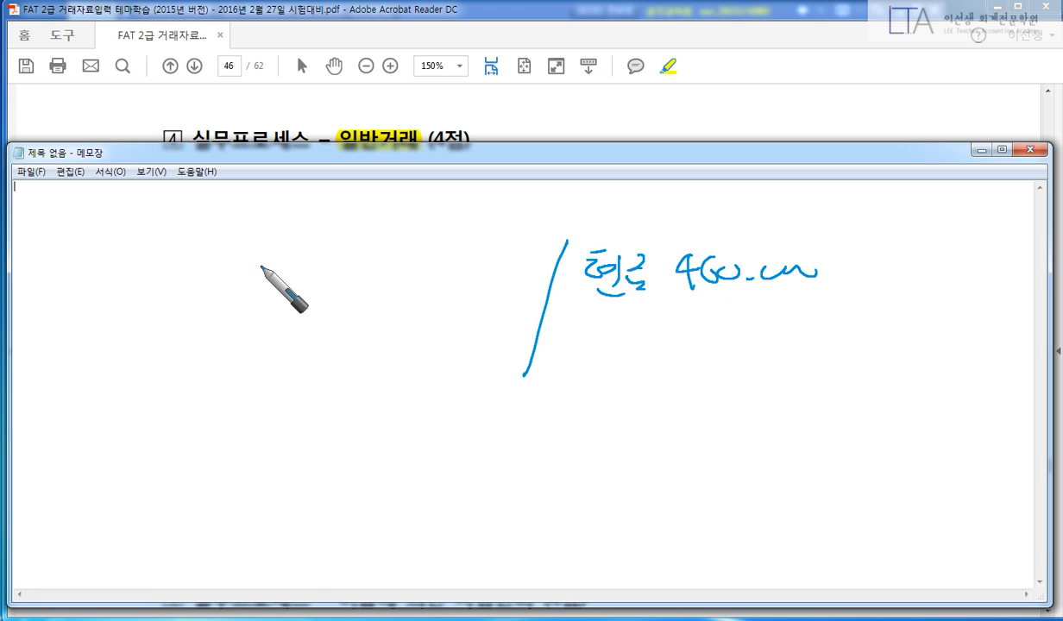
drag(233, 252, 271, 282)
mouse_move(294, 241)
mouse_down()
mouse_move(348, 285)
mouse_move(412, 248)
mouse_move(487, 275)
mouse_move(511, 259)
mouse_up()
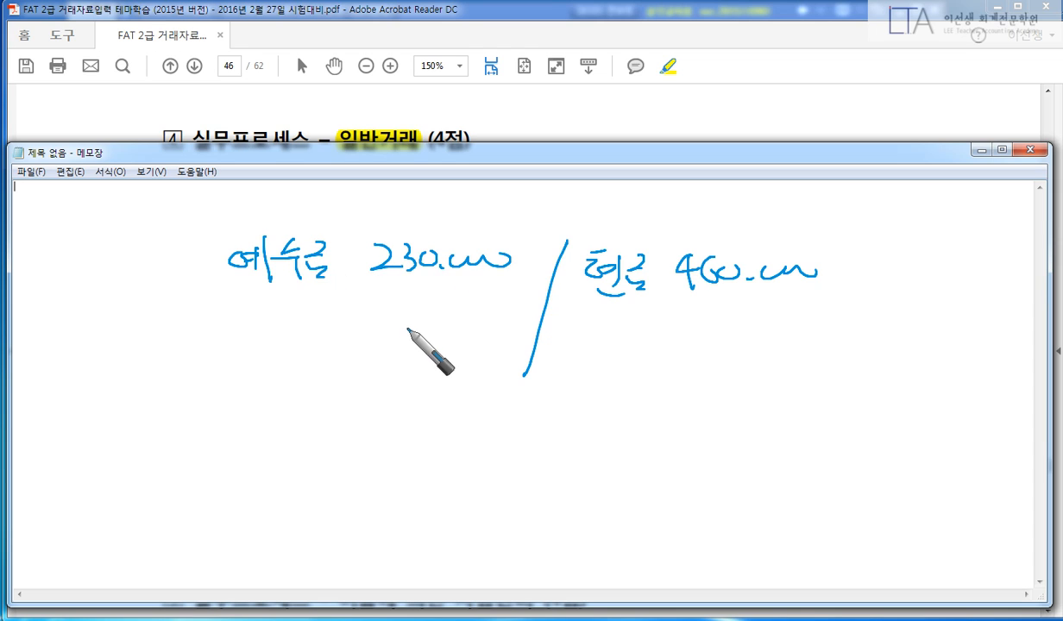
mouse_move(378, 330)
mouse_down()
mouse_move(466, 349)
mouse_move(513, 336)
mouse_up()
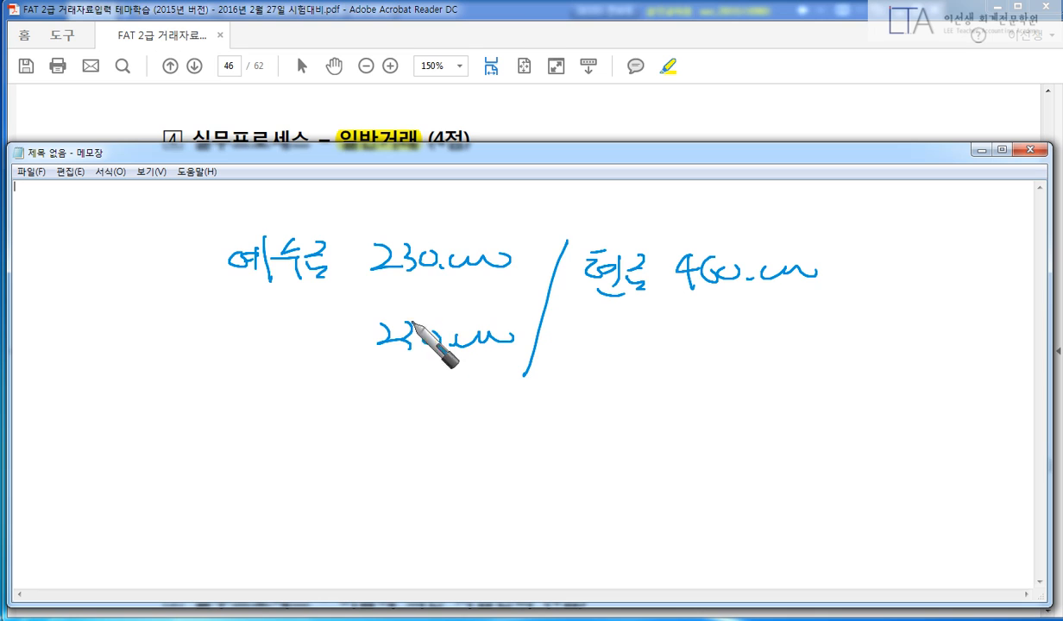
drag(261, 338, 341, 366)
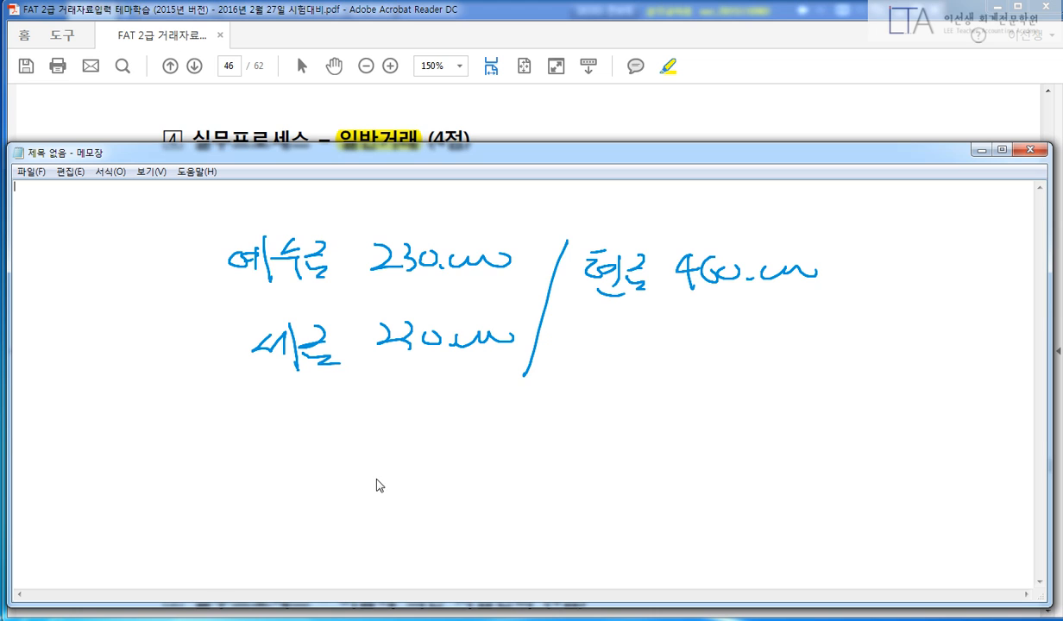
key(e)
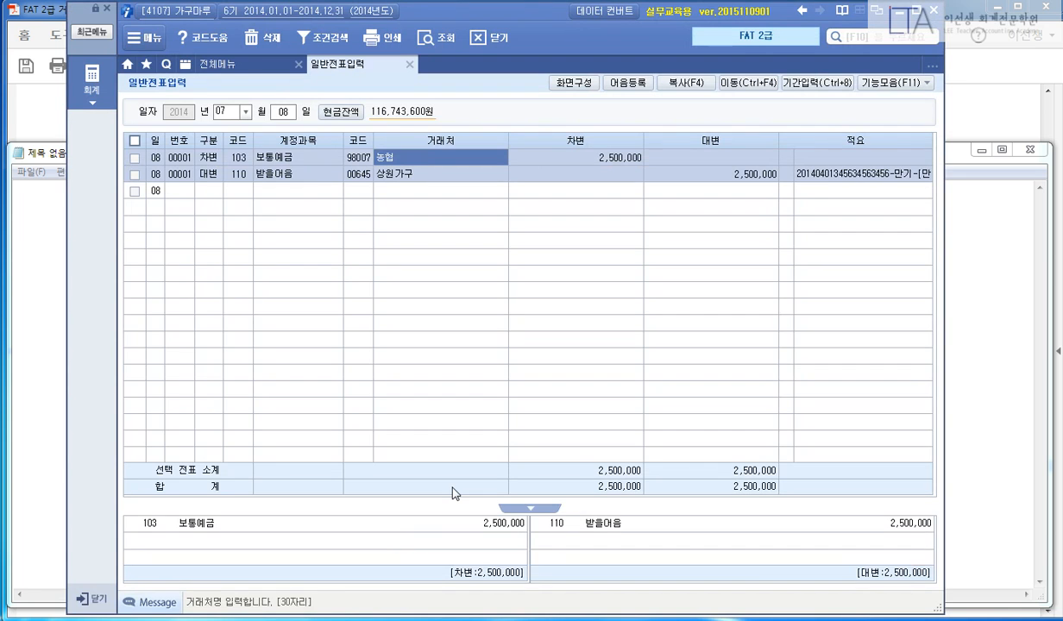
Date the voucher 08/10 and credit 101 현금 460,000.
text(08)
key(Return)
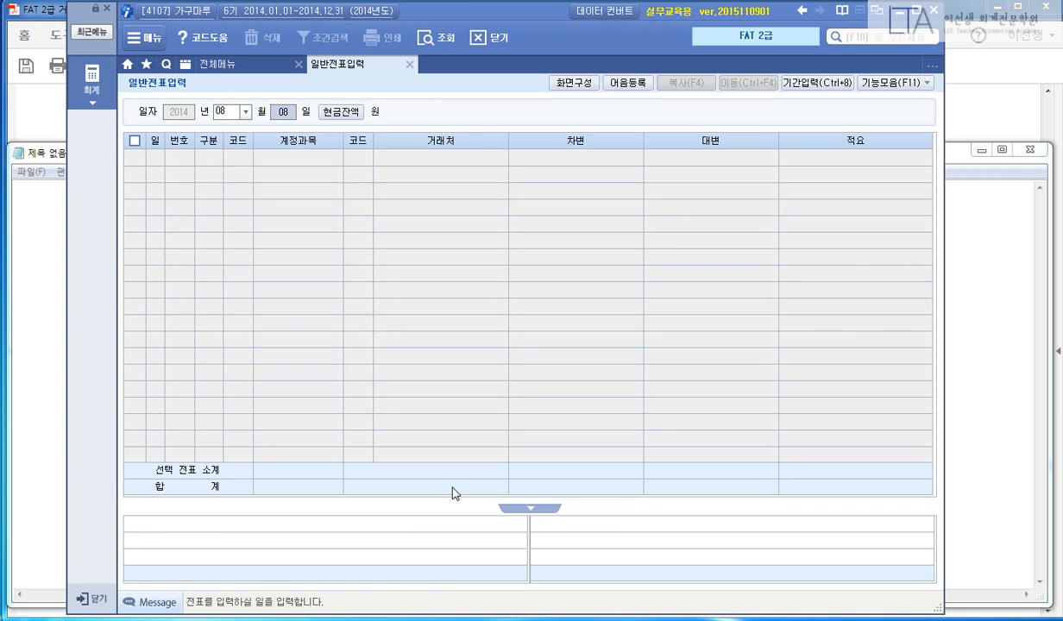
text(10)
key(Return)
text(4)
key(Return)
text(101)
key(Return)
key(Return)
text(4)
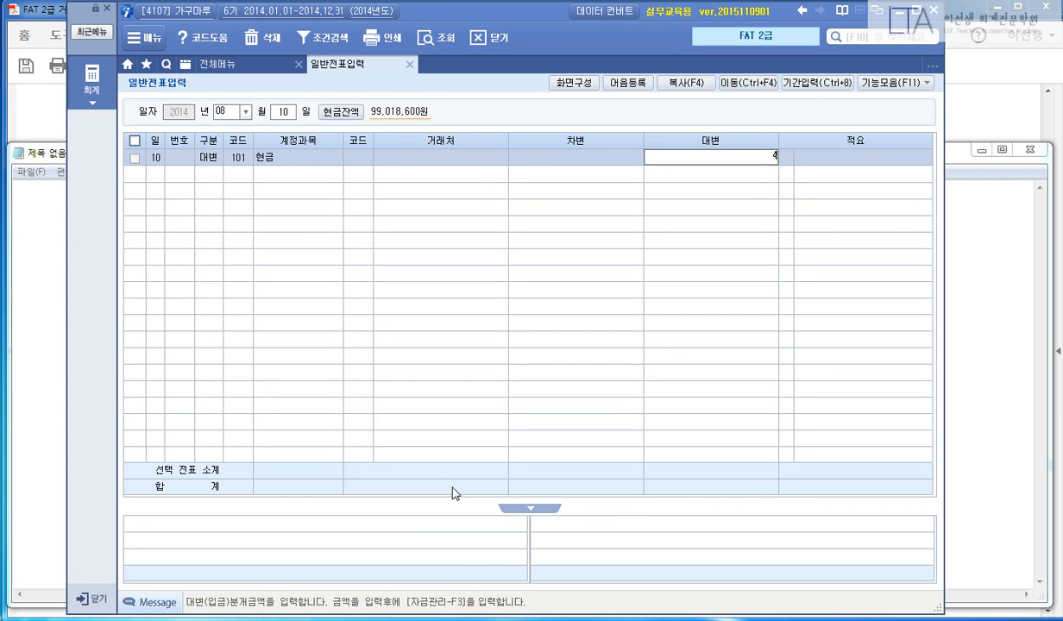
text(60,000)
key(Return)
text(3)
Debit 254 예수금 230,000 and 817 세금과공과금 230,000, balancing the voucher.
key(Return)
text(254)
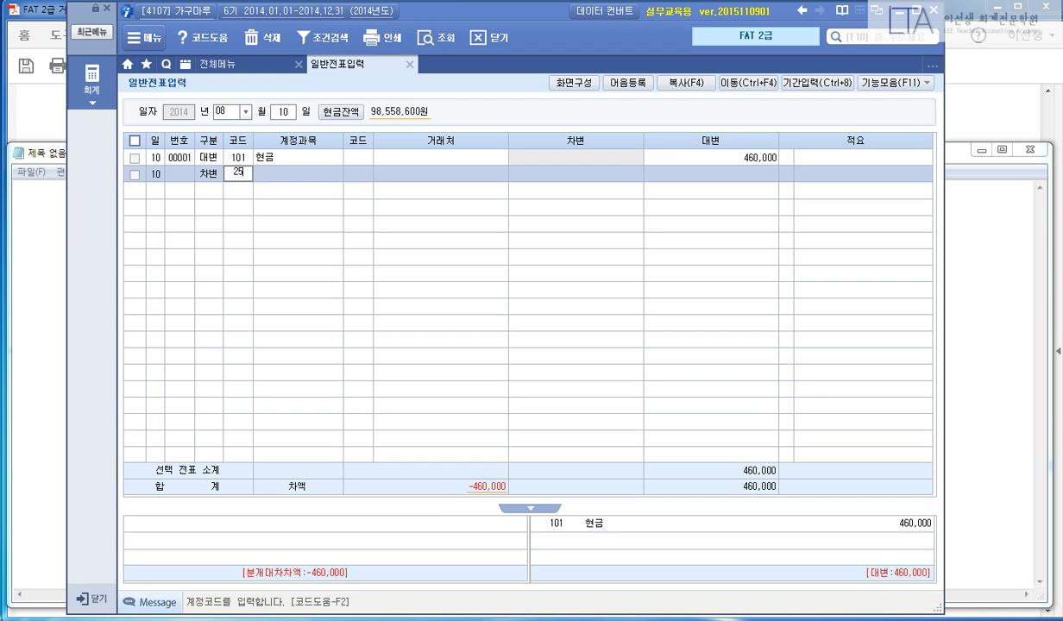
key(Return)
key(Return)
text(230000)
key(Return)
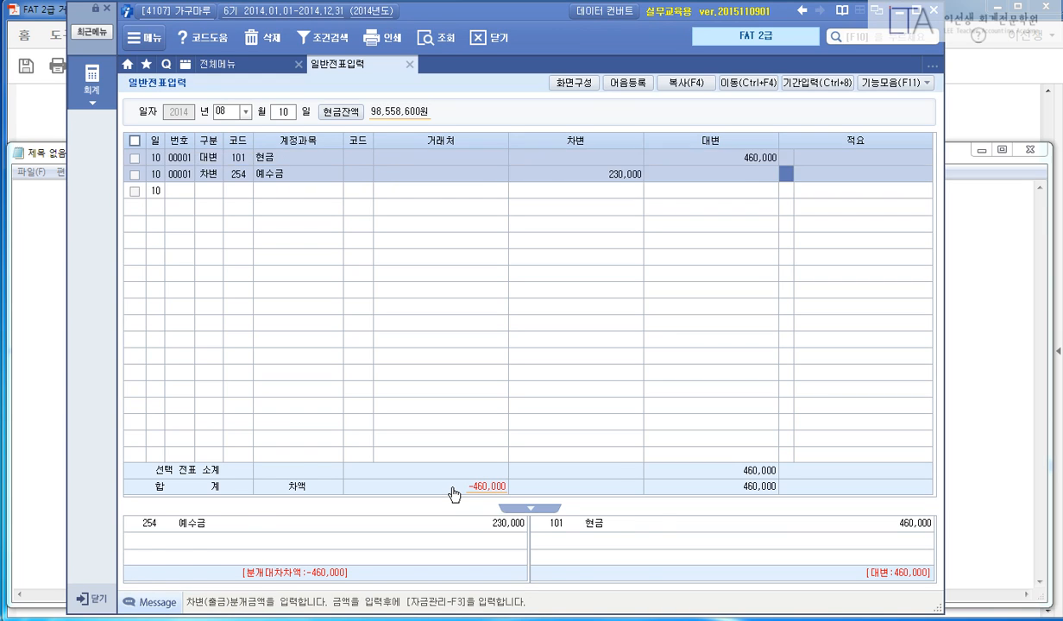
text(3)
key(Return)
text(3)
text(817)
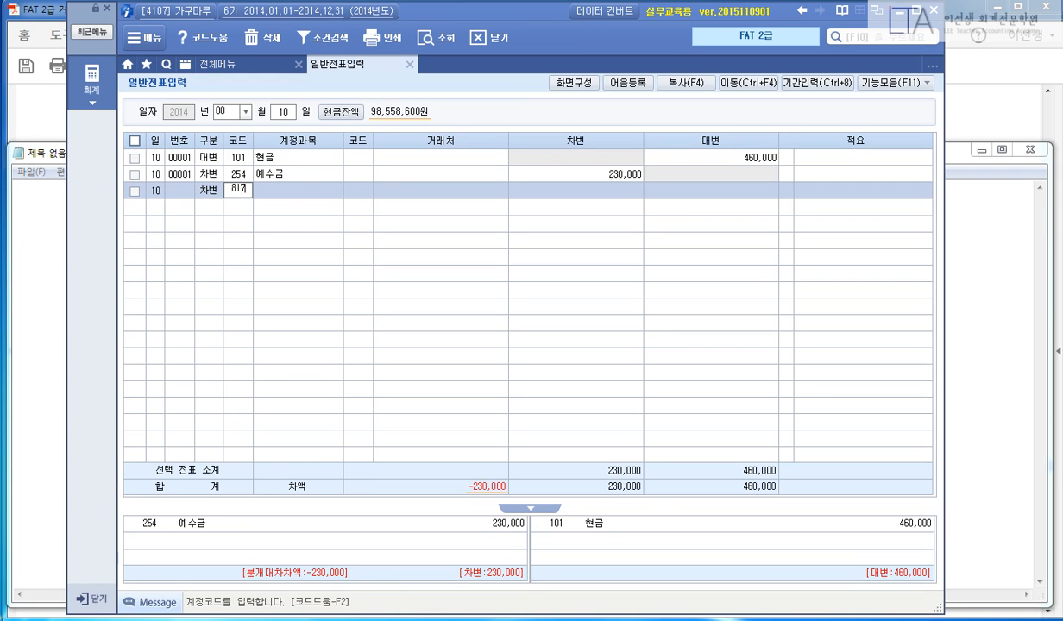
key(Return)
text(230,000)
key(Return)
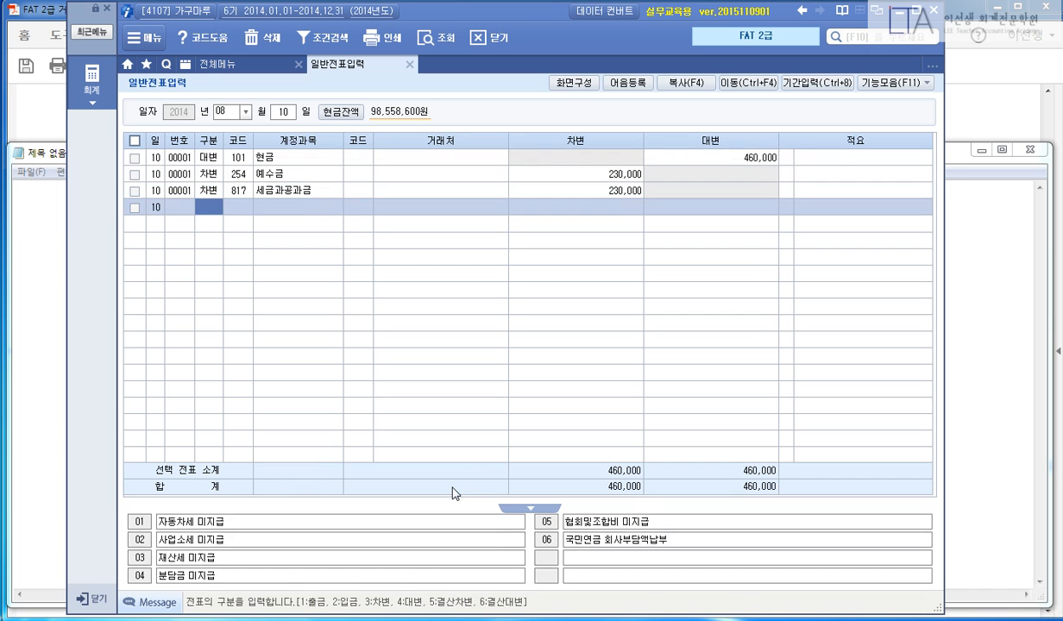
click(971, 119)
Highlight the 어음에 의한 자금관리 heading and the task lines, including 자금관련정보 and 받을어음.
scroll(930, 369, down, 3)
scroll(931, 369, down, 5)
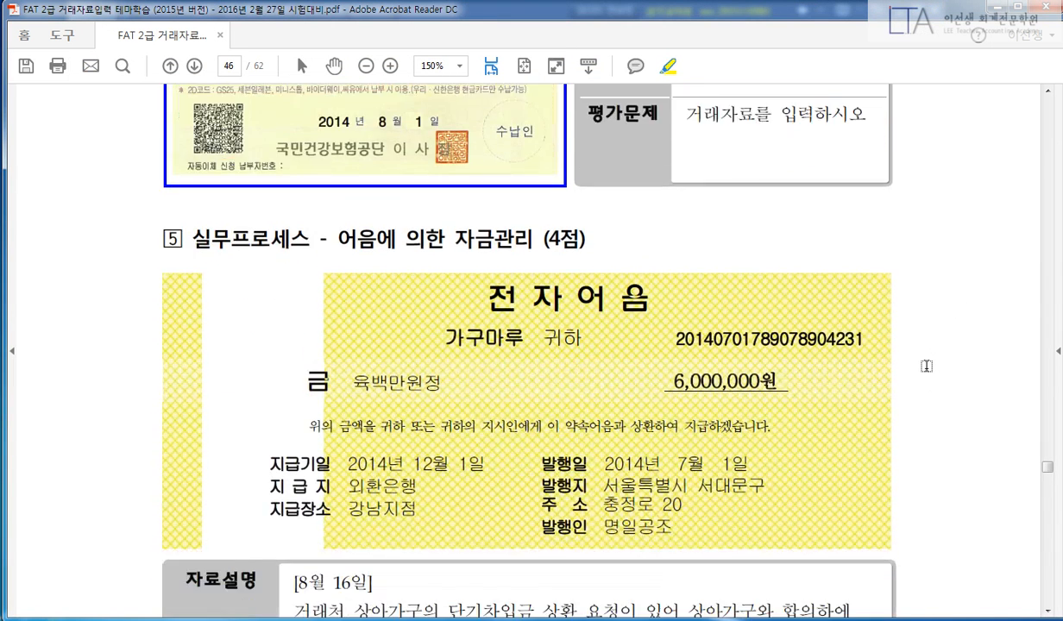
drag(335, 201, 521, 194)
click(503, 186)
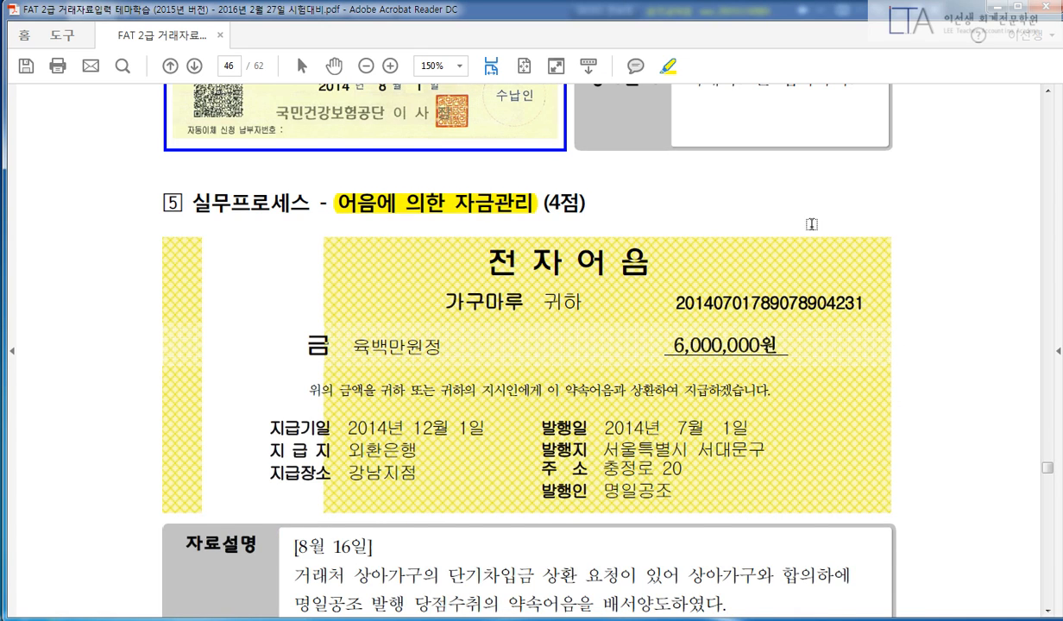
scroll(898, 246, down, 3)
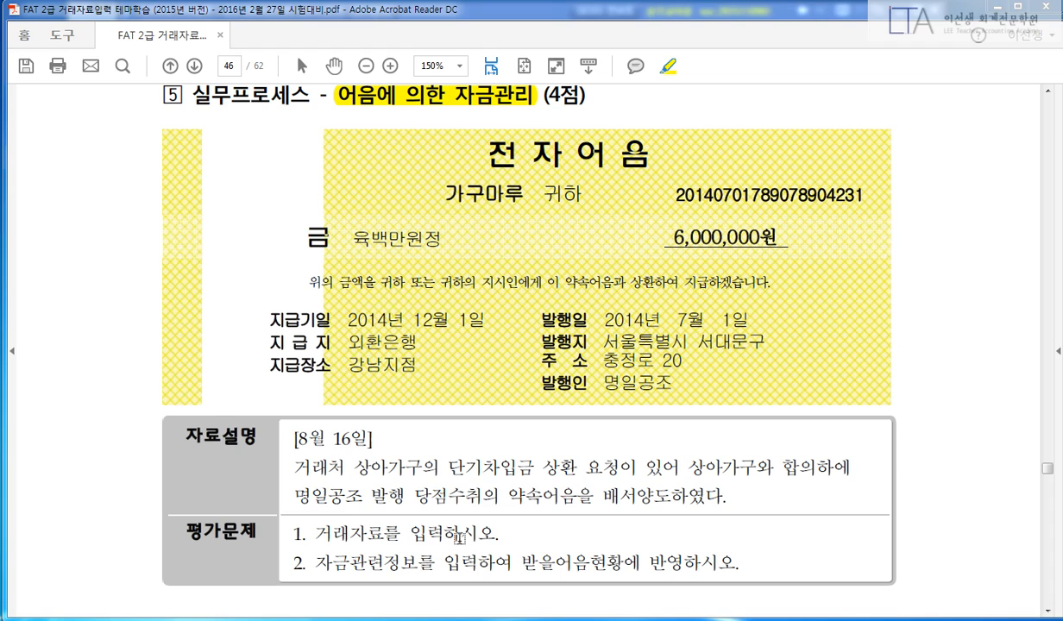
drag(315, 534, 498, 534)
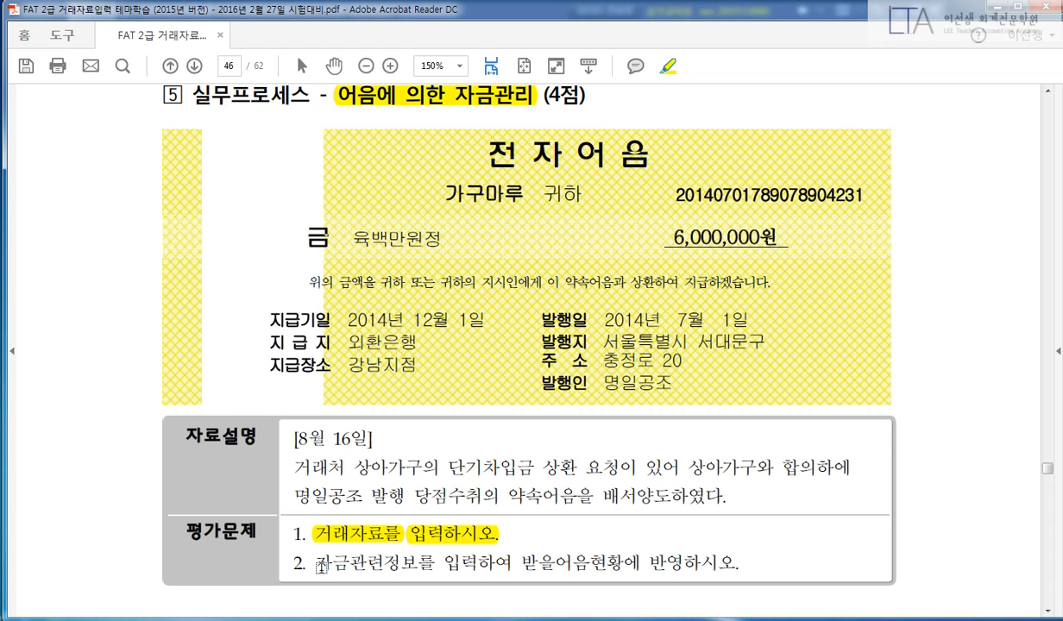
drag(315, 563, 418, 562)
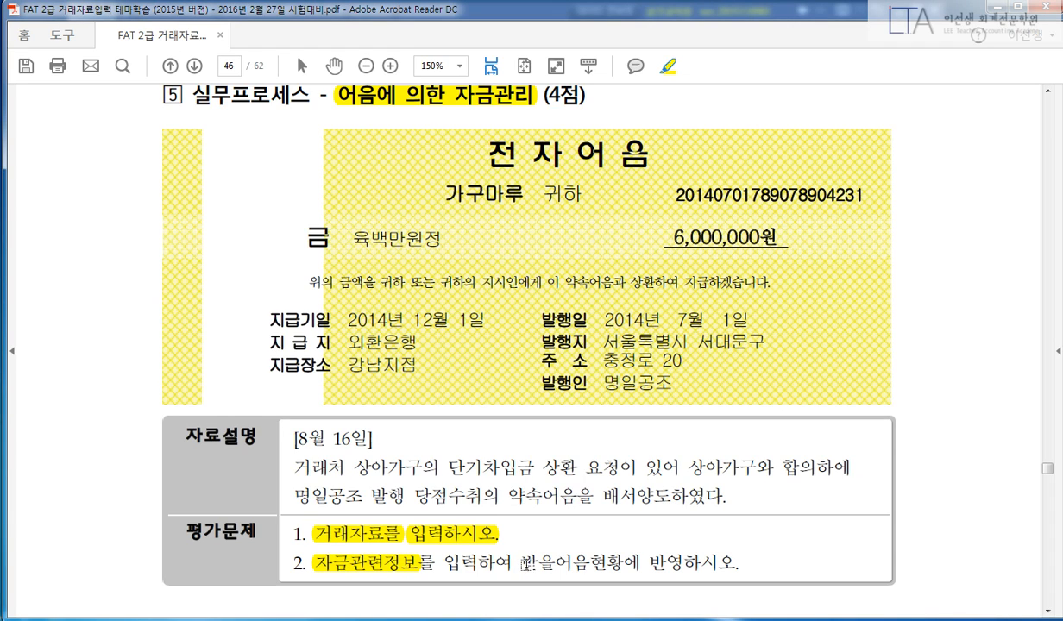
drag(518, 563, 592, 563)
Highlight the description's date 8월 16일, 단기차입금 상환 and the note-endorsement sentence.
mouse_move(297, 440)
mouse_down()
mouse_move(373, 440)
mouse_move(426, 467)
mouse_up()
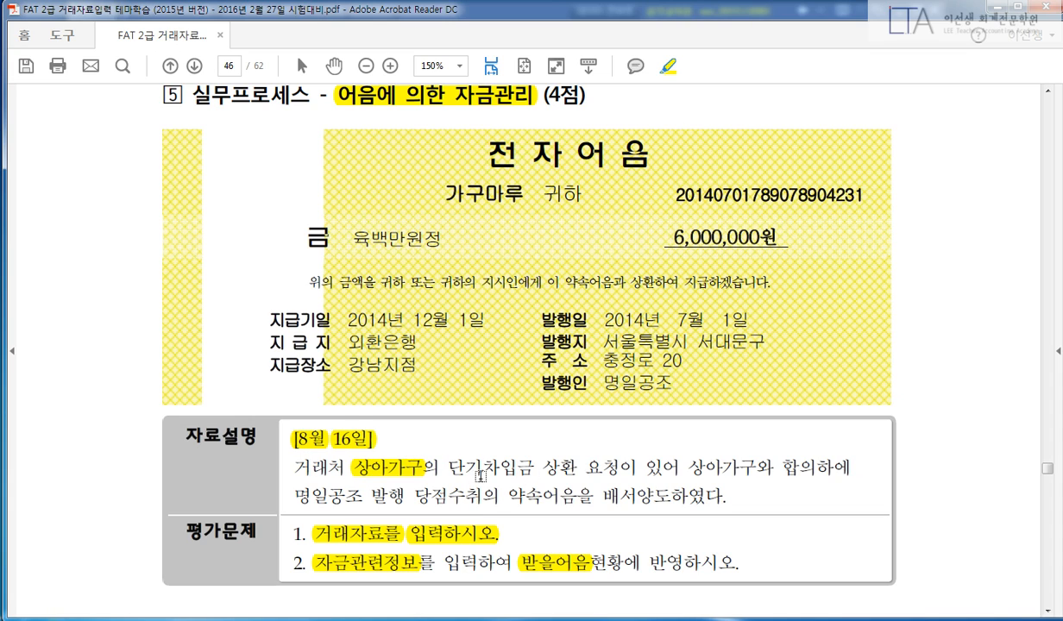
drag(448, 467, 581, 467)
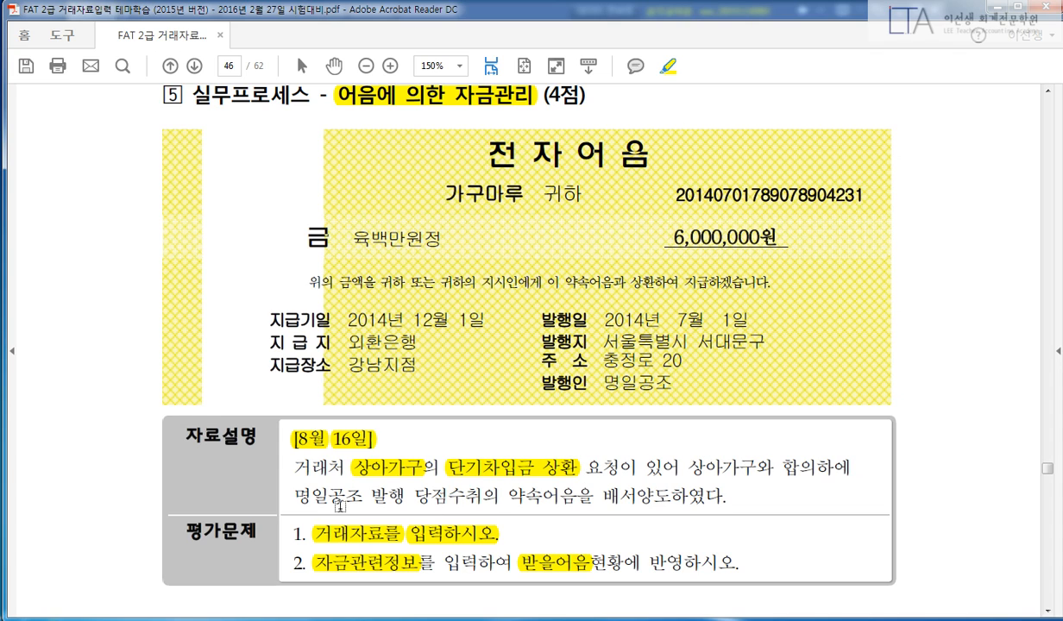
drag(292, 496, 724, 499)
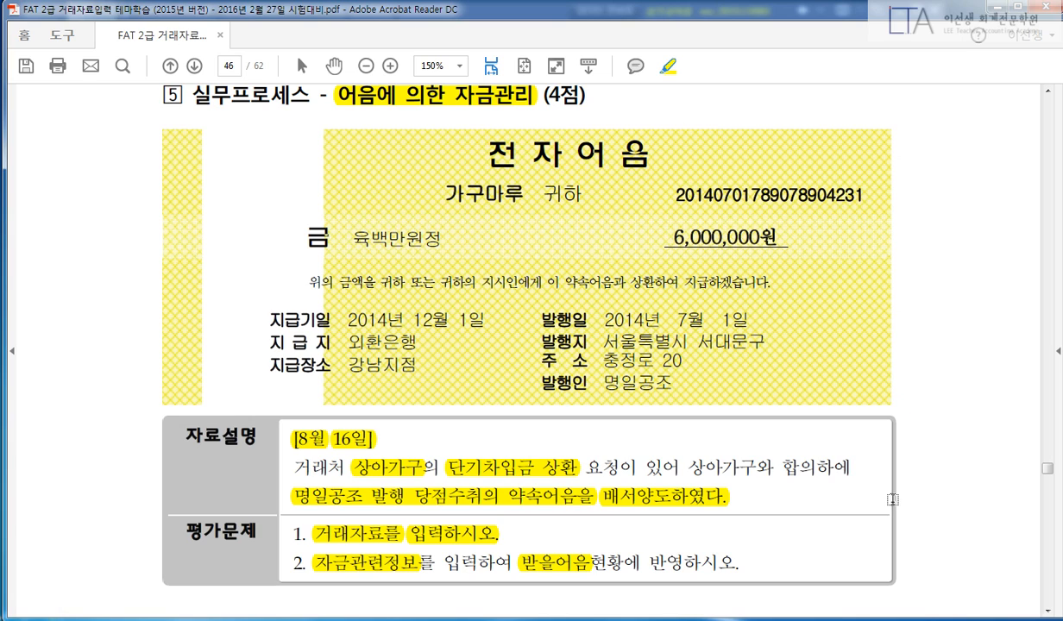
click(379, 619)
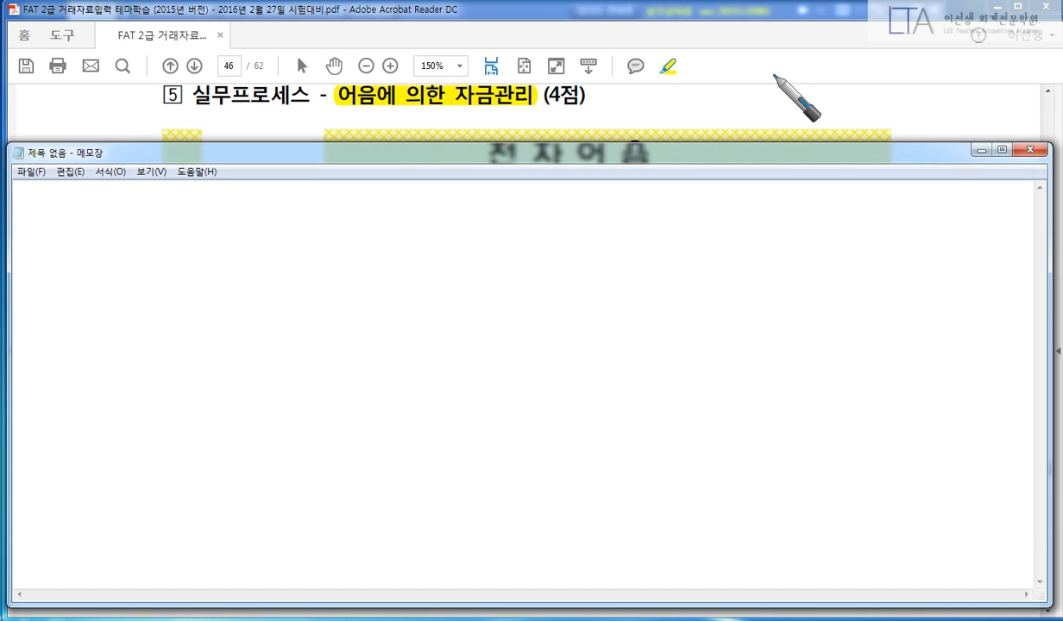
click(808, 22)
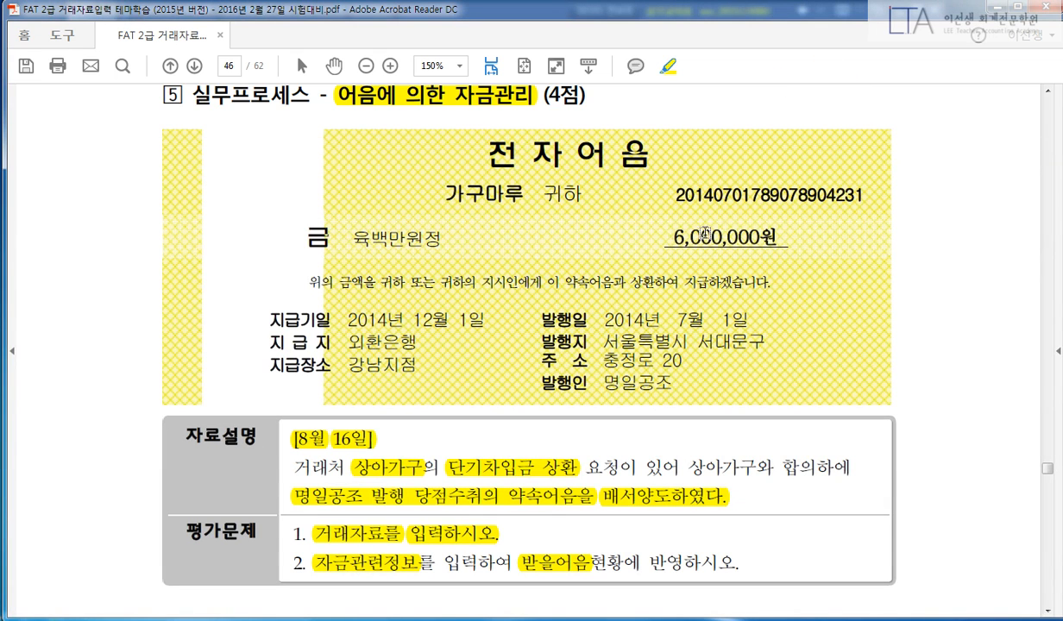
Highlight the note's 6,000,000원 amount, issuer 명일공조, due date, 외환은행 강남지점 and note number.
drag(664, 231, 759, 230)
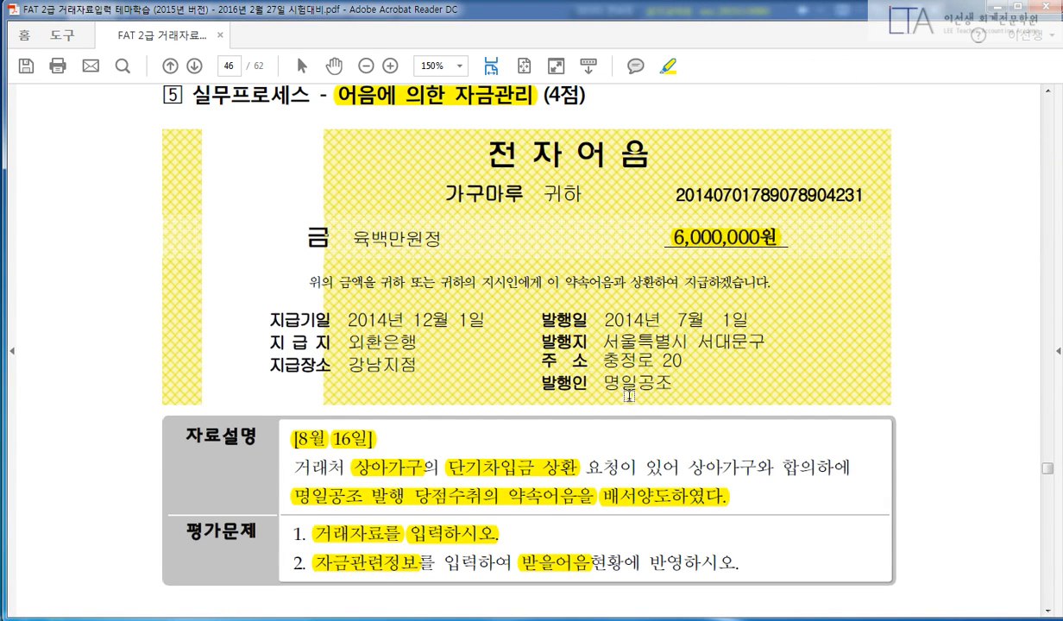
drag(608, 382, 674, 383)
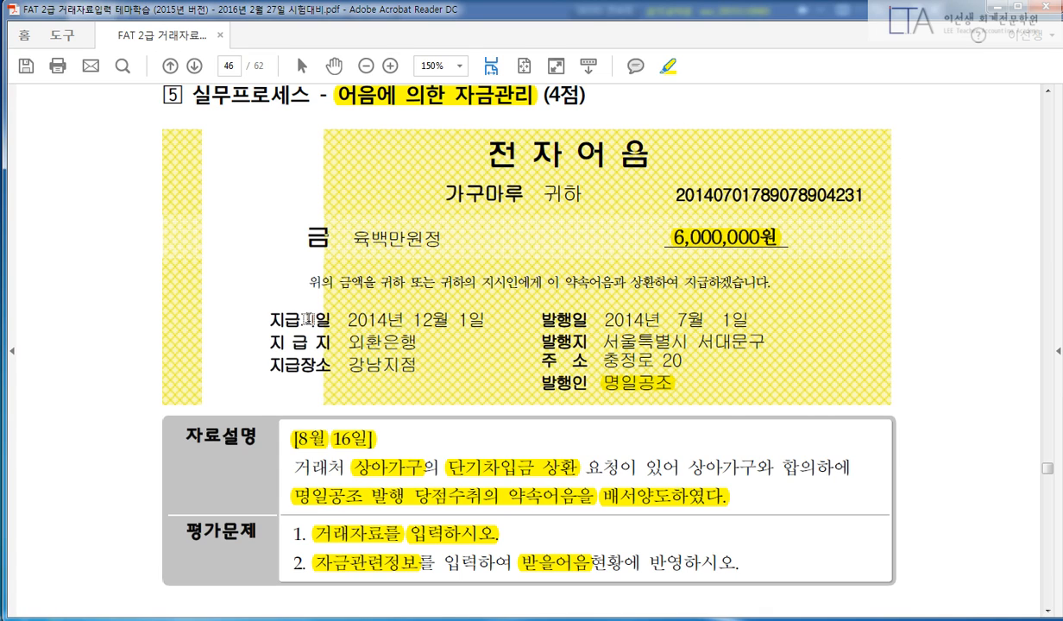
drag(264, 319, 485, 321)
drag(264, 342, 419, 341)
drag(266, 364, 420, 371)
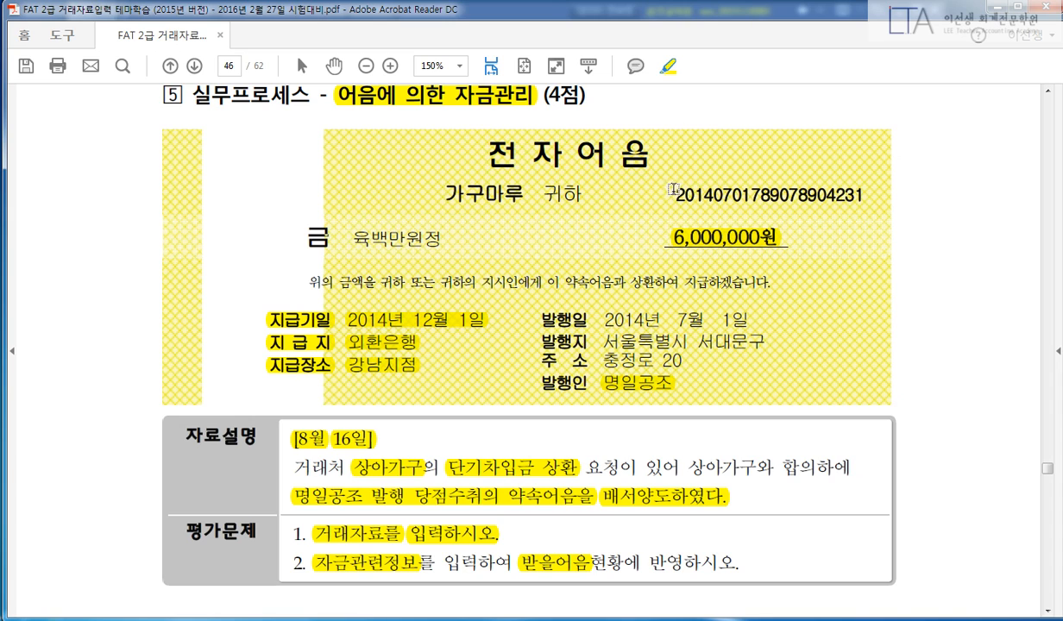
mouse_move(674, 189)
mouse_down()
mouse_move(824, 190)
mouse_move(844, 242)
mouse_up()
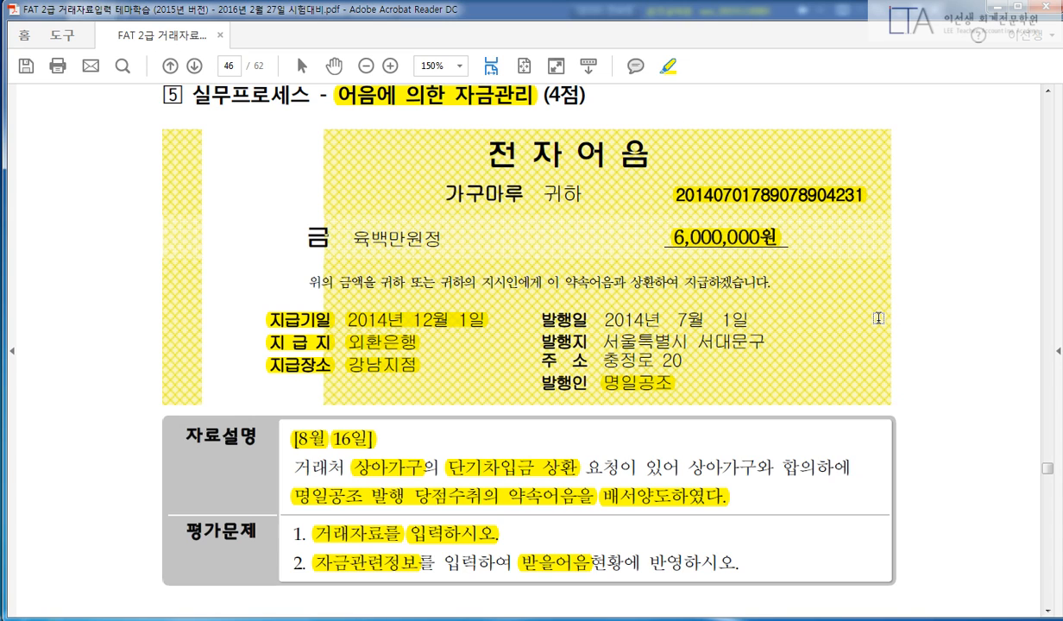
Toggle the screen pen on and off and bring up a blank Notepad for sketching.
key(ctrl+2)
key(Escape)
key(ctrl+2)
key(Escape)
click(477, 620)
key(ctrl+2)
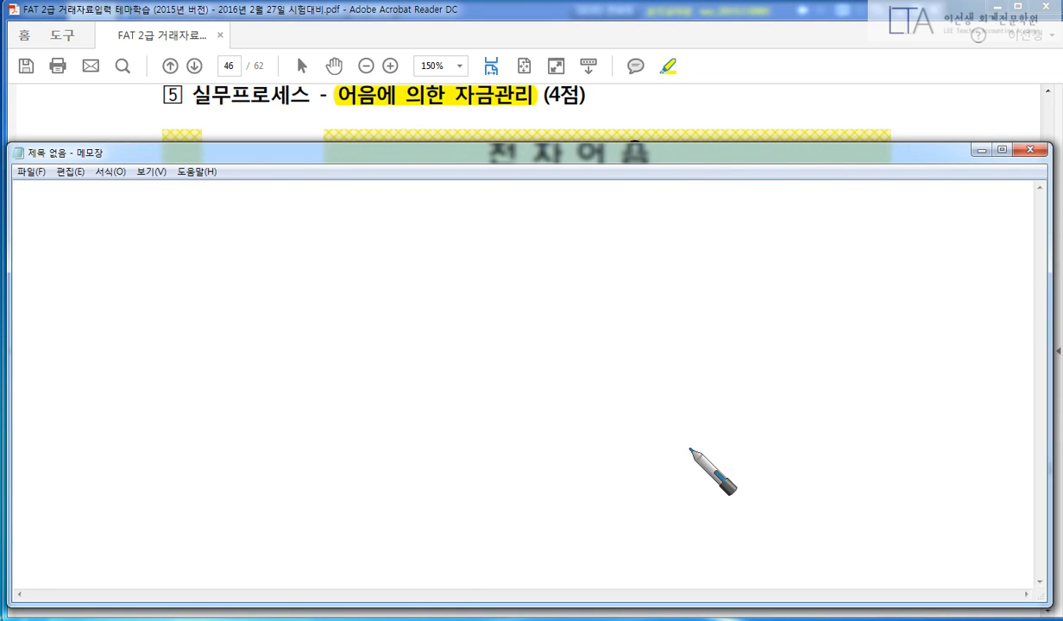
right_click(524, 326)
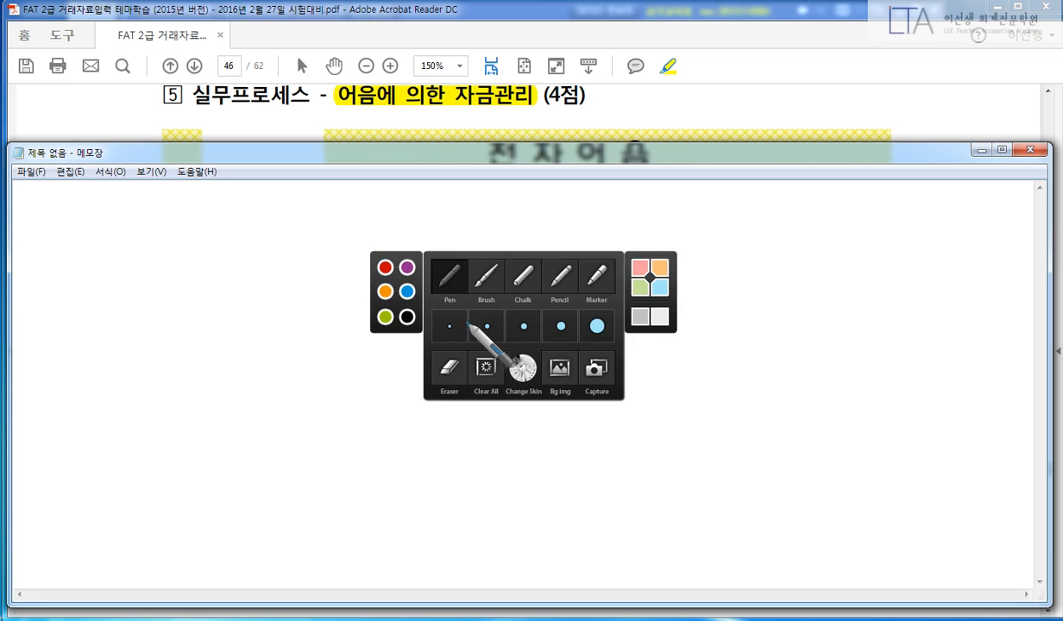
click(406, 317)
drag(535, 249, 494, 391)
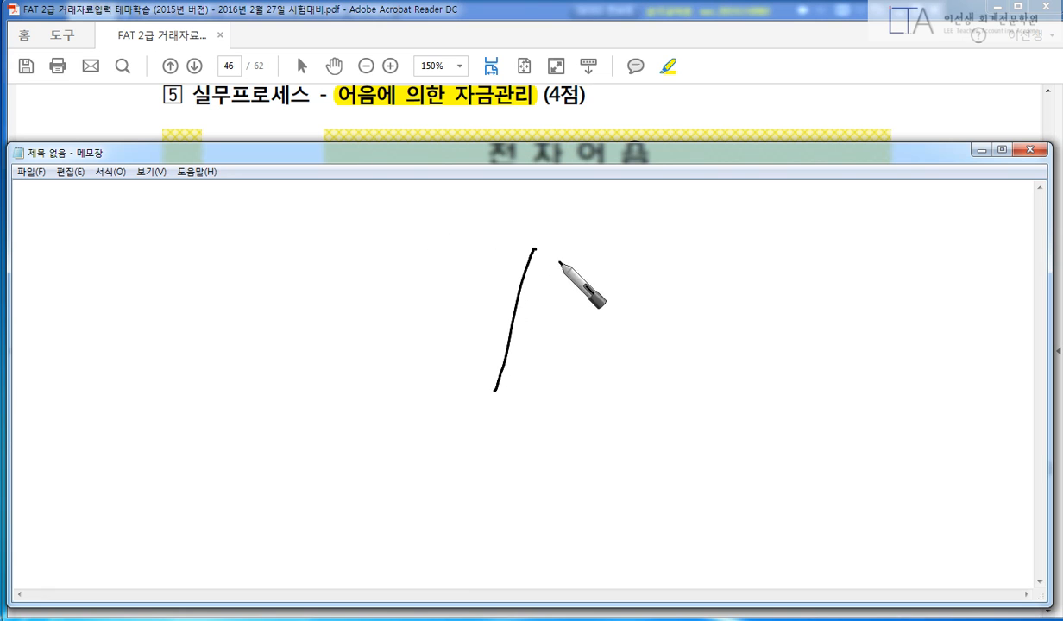
mouse_move(205, 267)
mouse_down()
mouse_move(210, 255)
mouse_move(227, 289)
mouse_move(256, 276)
mouse_move(315, 290)
mouse_up()
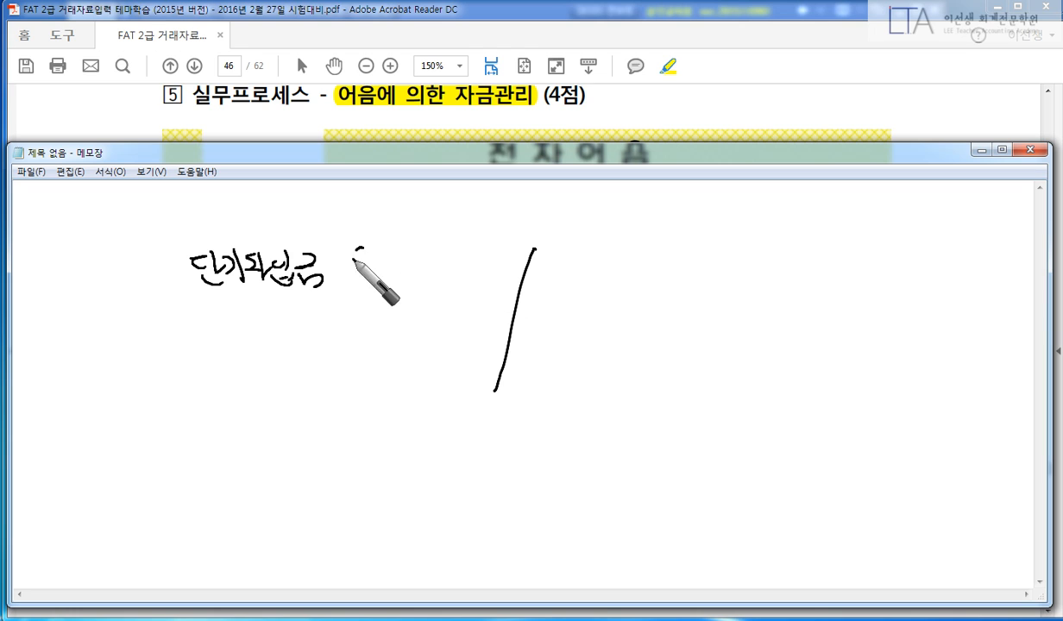
mouse_move(355, 250)
mouse_down()
mouse_move(408, 285)
mouse_move(479, 269)
mouse_up()
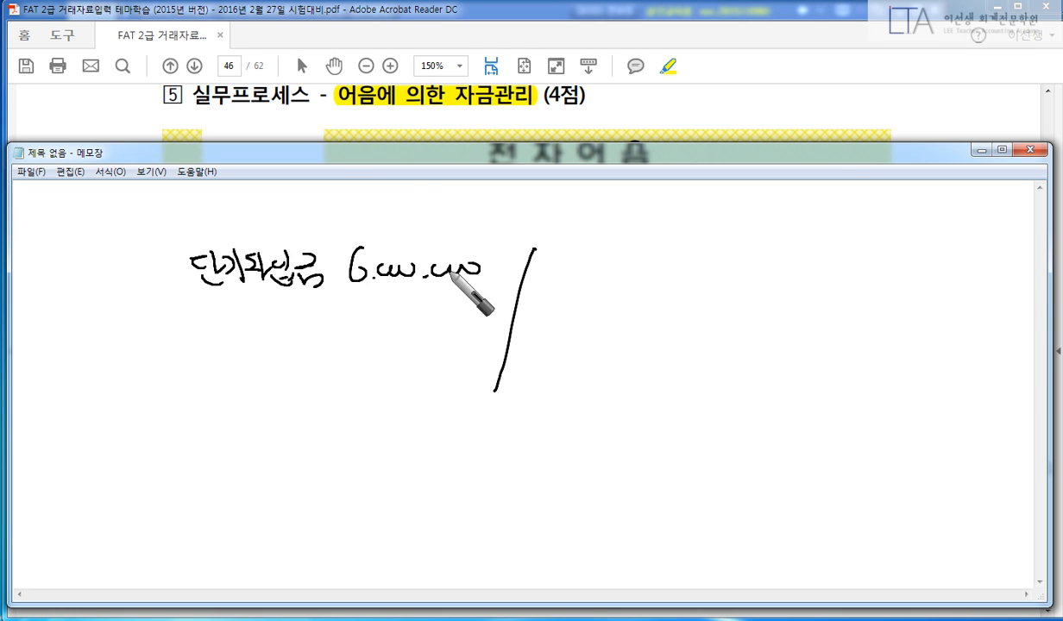
mouse_move(566, 252)
mouse_down()
mouse_move(587, 263)
mouse_move(600, 256)
mouse_move(591, 268)
mouse_move(661, 298)
mouse_up()
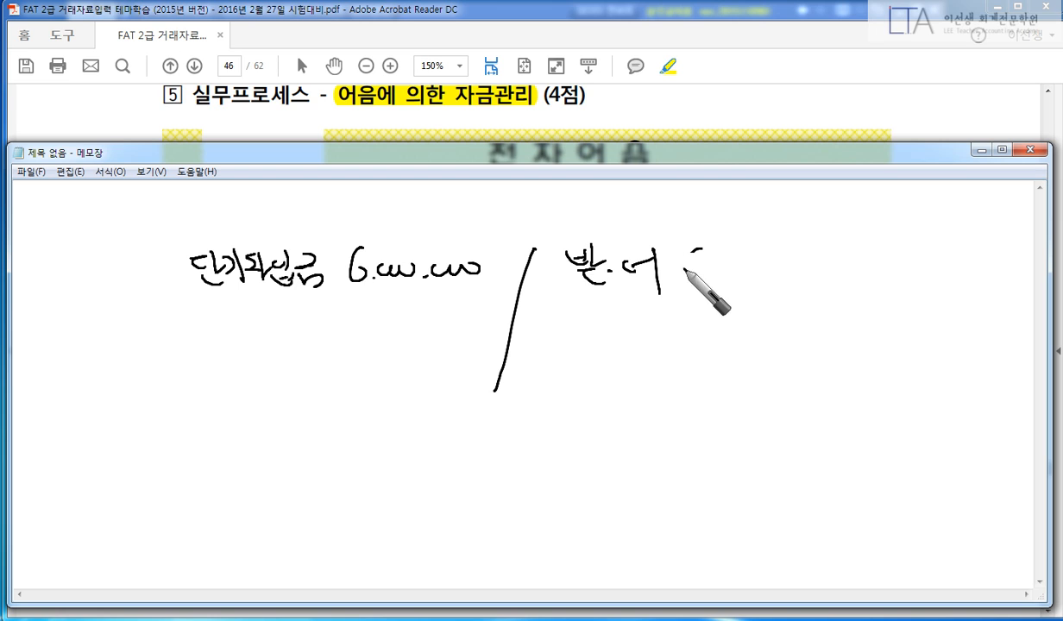
mouse_move(688, 255)
mouse_down()
mouse_move(718, 278)
mouse_move(854, 270)
mouse_up()
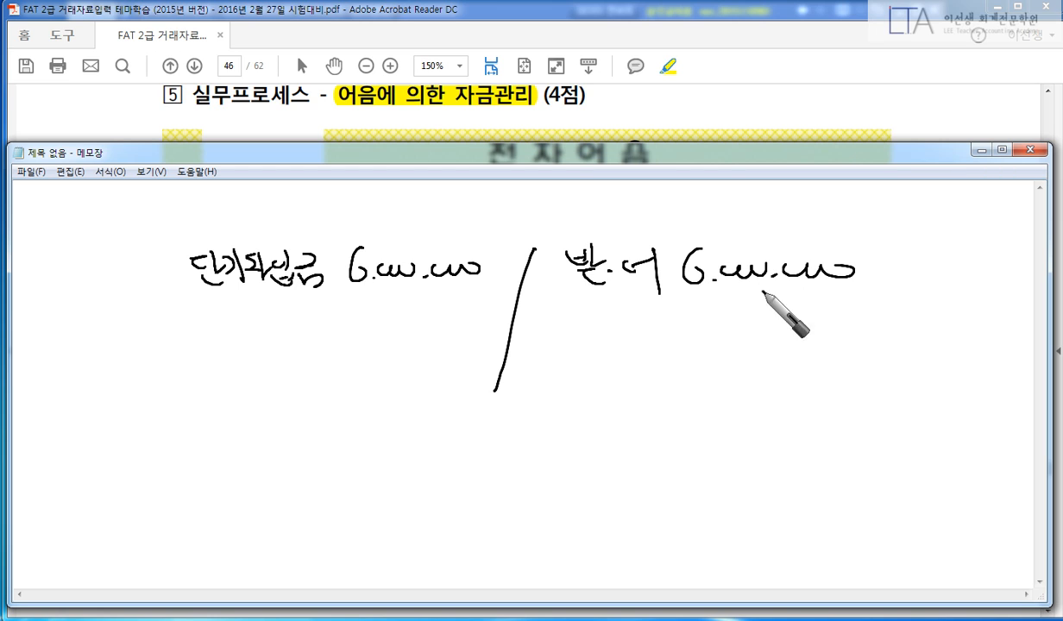
right_click(557, 430)
click(439, 385)
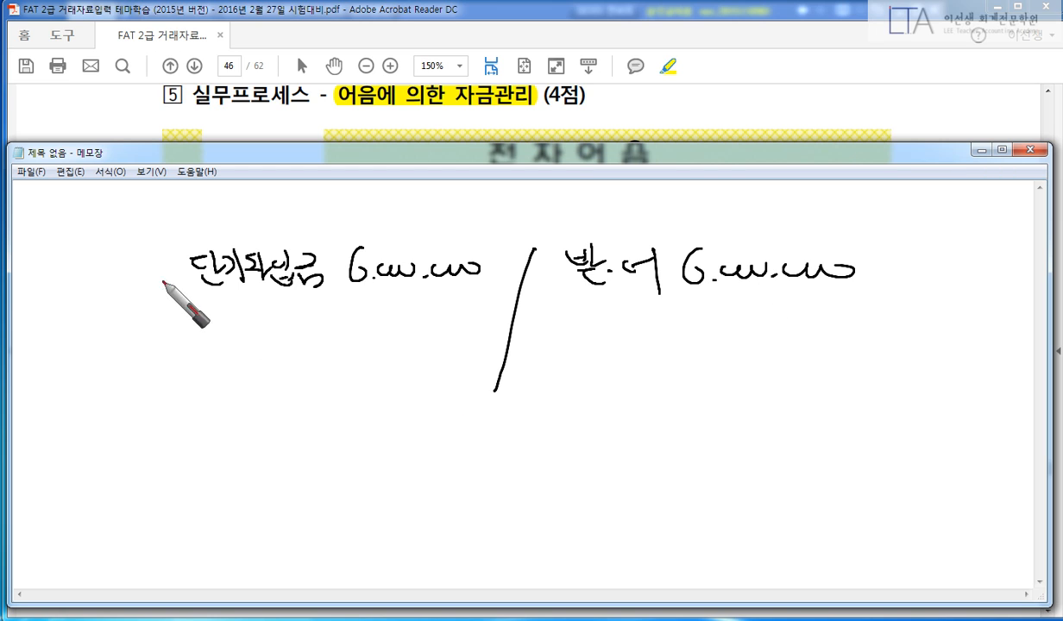
mouse_move(177, 243)
mouse_down()
mouse_move(261, 243)
mouse_move(339, 266)
mouse_move(204, 293)
mouse_move(261, 337)
mouse_move(278, 328)
mouse_up()
mouse_move(559, 257)
mouse_down()
mouse_move(675, 238)
mouse_move(598, 300)
mouse_move(596, 333)
mouse_move(649, 350)
mouse_move(665, 329)
mouse_move(731, 350)
mouse_move(765, 328)
mouse_move(805, 360)
mouse_up()
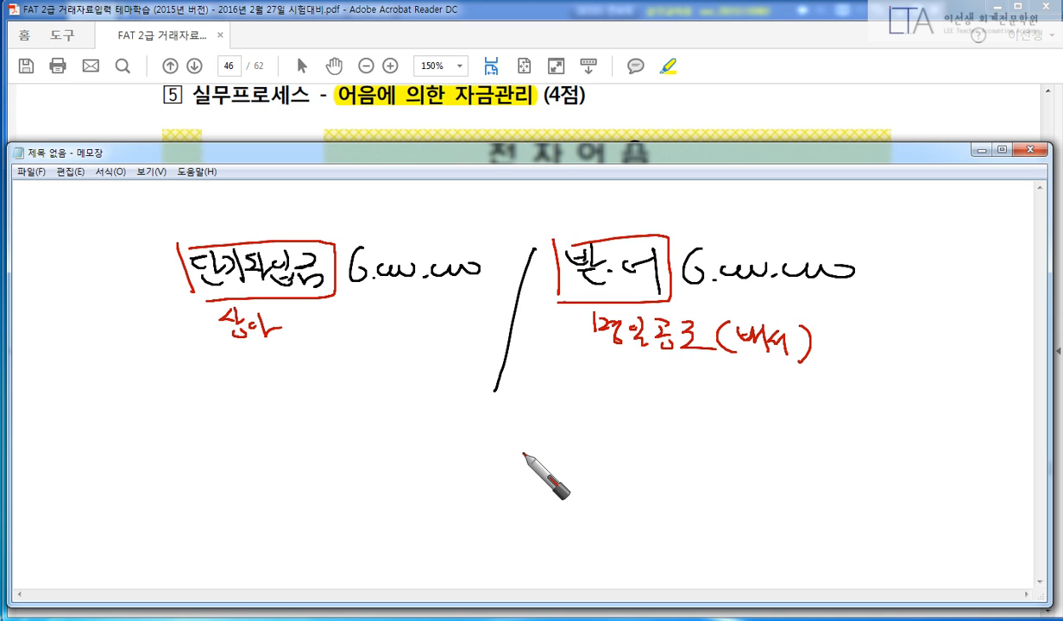
key(Escape)
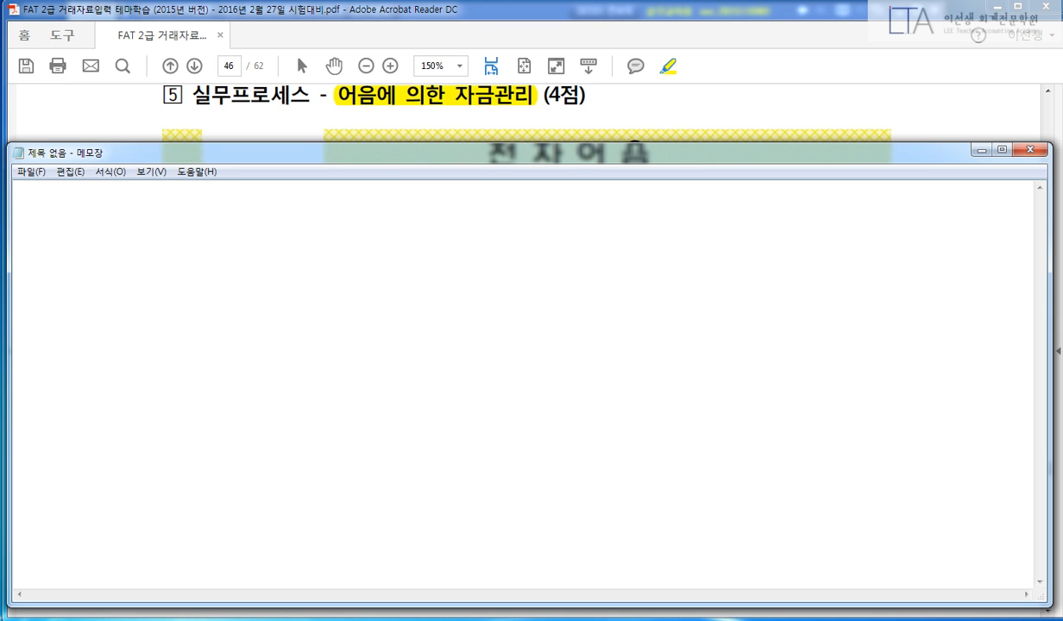
key(alt+Tab)
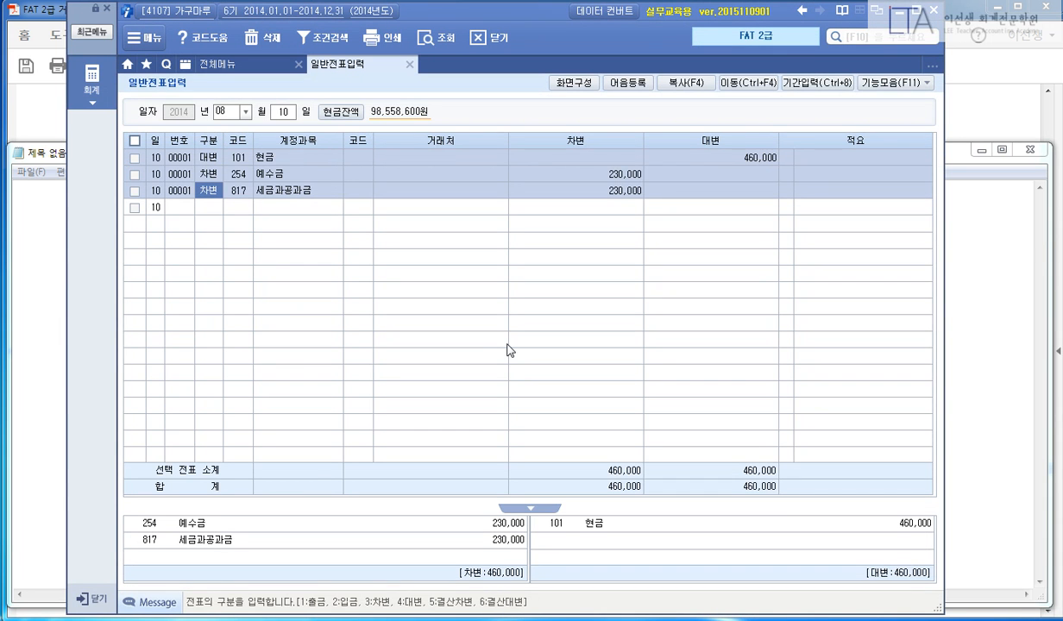
Start the 8/16 voucher with a 260 단기차입금 debit for 상아가구 (635) of 6,000,000.
key(Escape)
text(16)
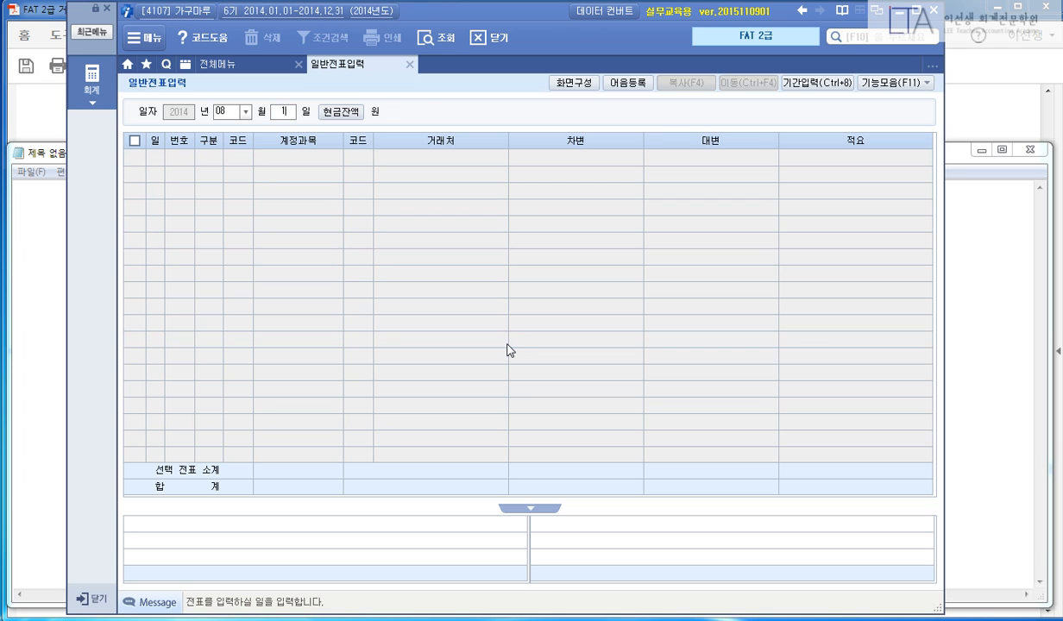
key(Return)
text(3)
key(Return)
text(260)
key(Return)
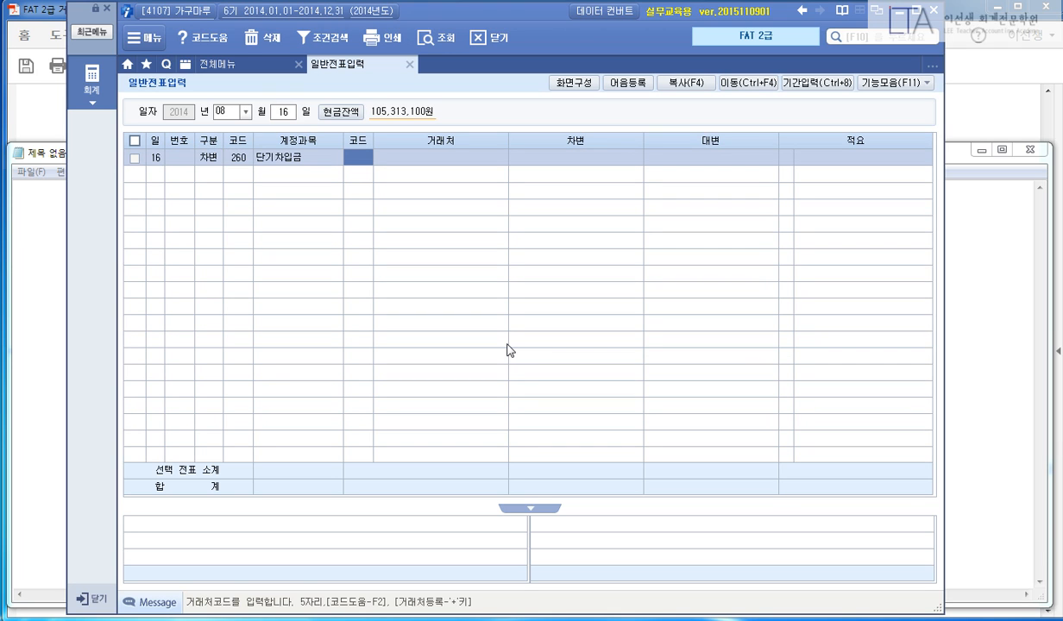
text(635)
key(Return)
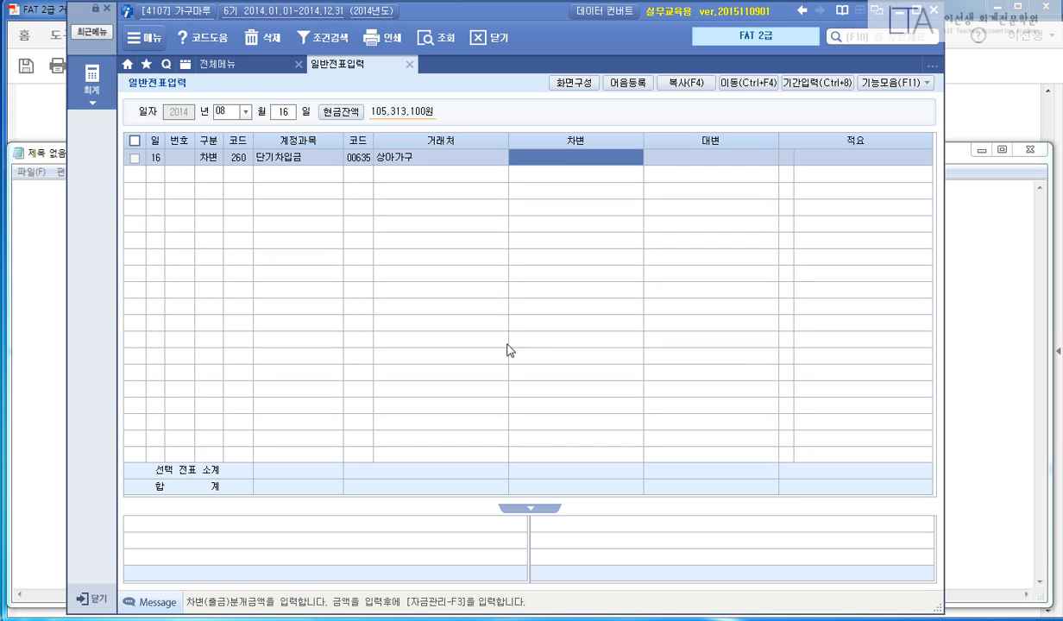
text(6000000)
key(Return)
Add the credit line 110 받을어음 for customer 603 명일공조, amount 6,000,000.
key(Return)
text(4)
key(Return)
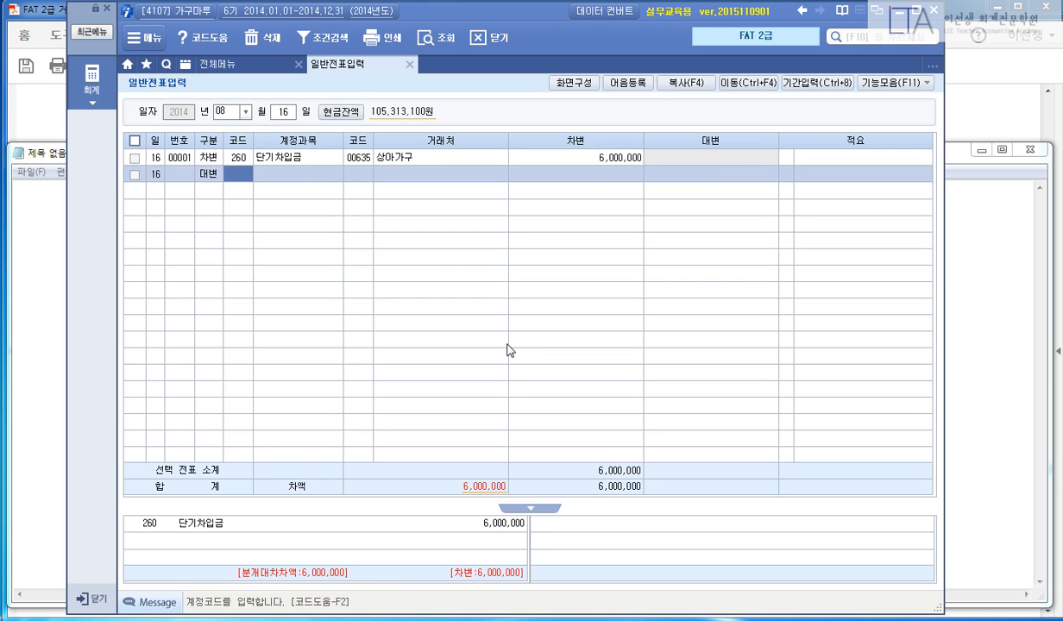
text(110)
key(Return)
text(603)
key(Return)
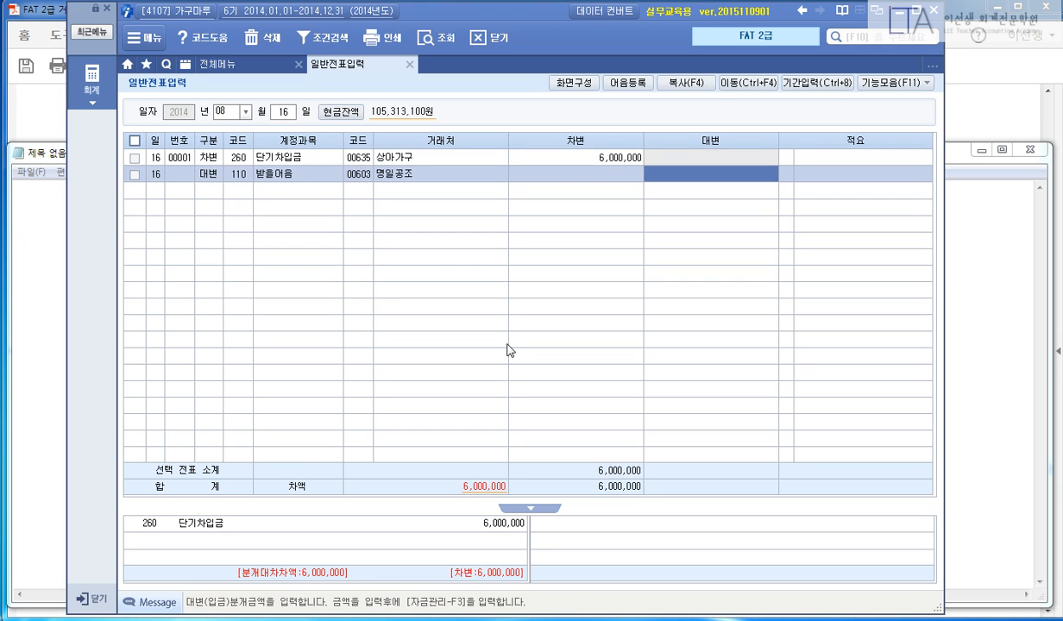
text(6000000)
key(Return)
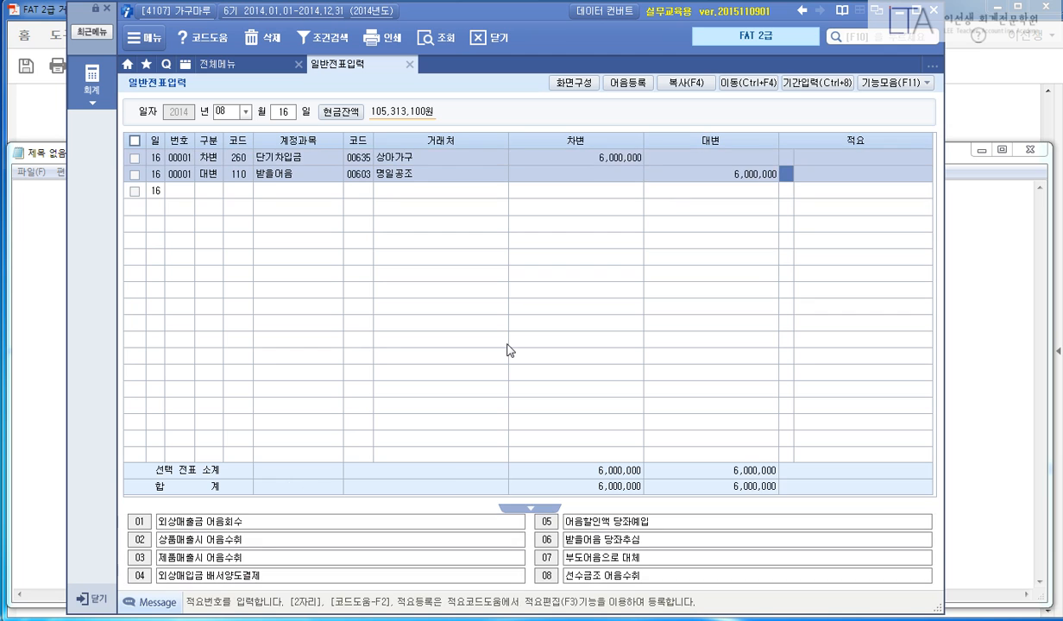
key(Return)
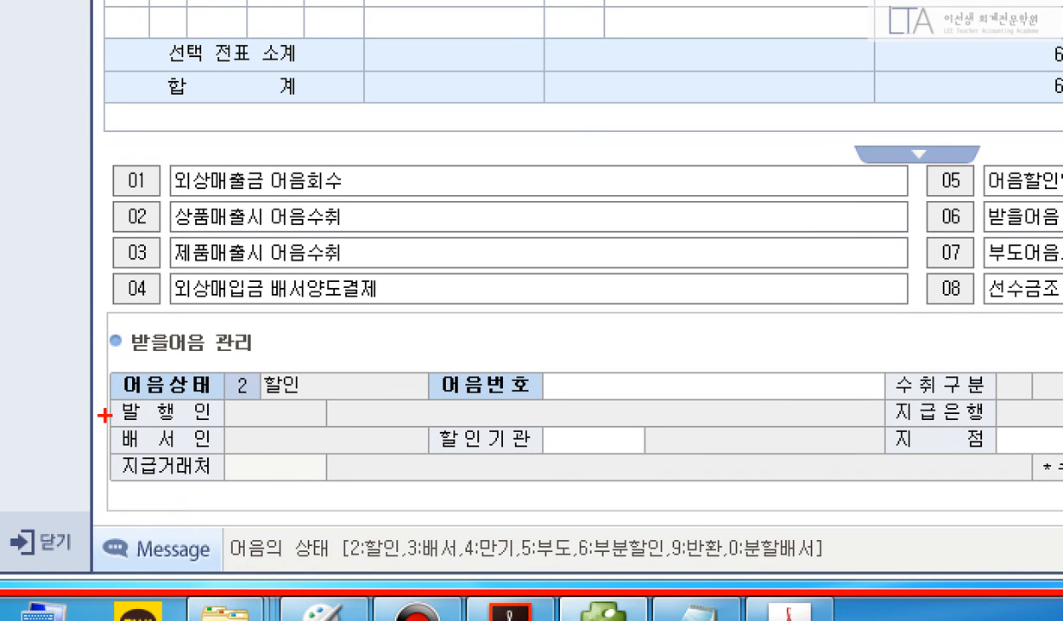
Mark up the note status codes, then set the 받을어음 status to 3 배서.
mouse_move(201, 358)
mouse_down()
mouse_move(310, 384)
mouse_move(327, 415)
mouse_up()
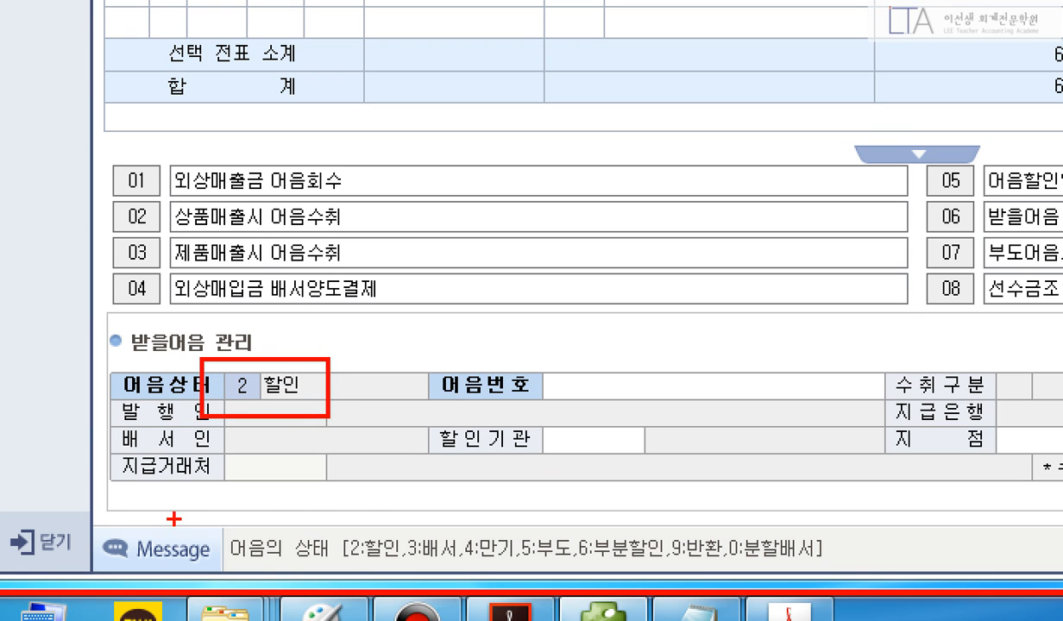
mouse_move(184, 521)
mouse_down()
mouse_move(468, 571)
mouse_move(887, 569)
mouse_up()
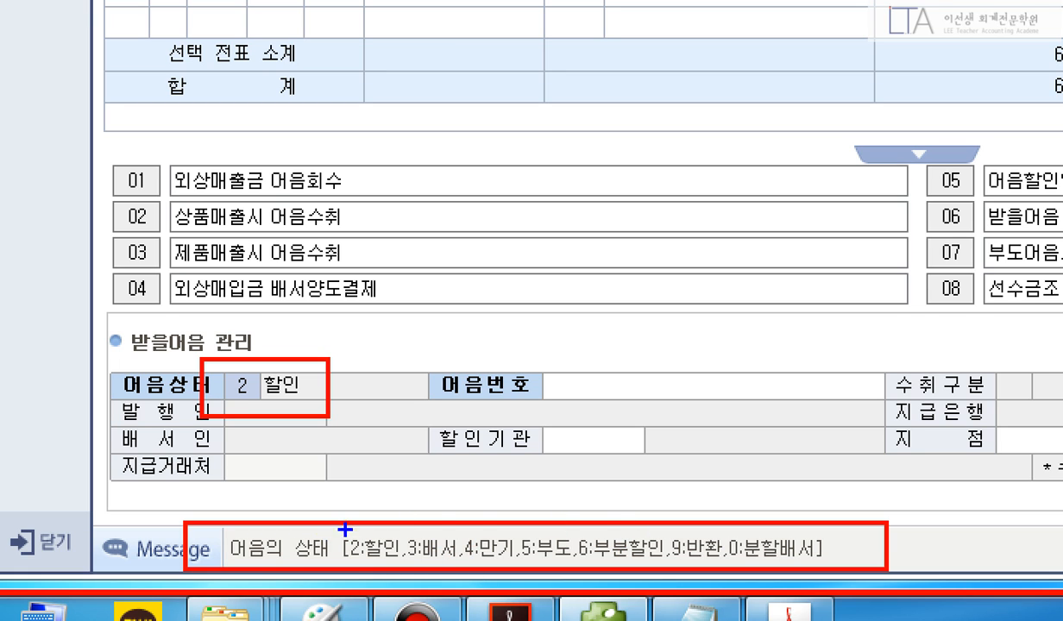
mouse_move(332, 521)
mouse_down()
mouse_move(555, 566)
mouse_move(635, 566)
mouse_move(580, 567)
mouse_up()
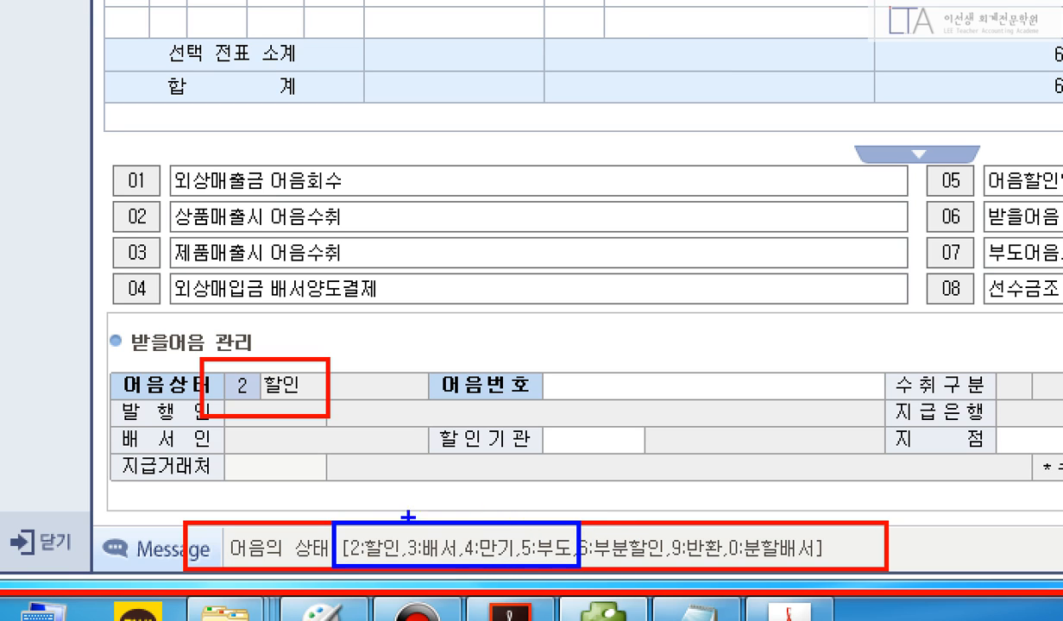
mouse_move(330, 516)
mouse_down()
mouse_move(462, 565)
mouse_move(522, 571)
mouse_up()
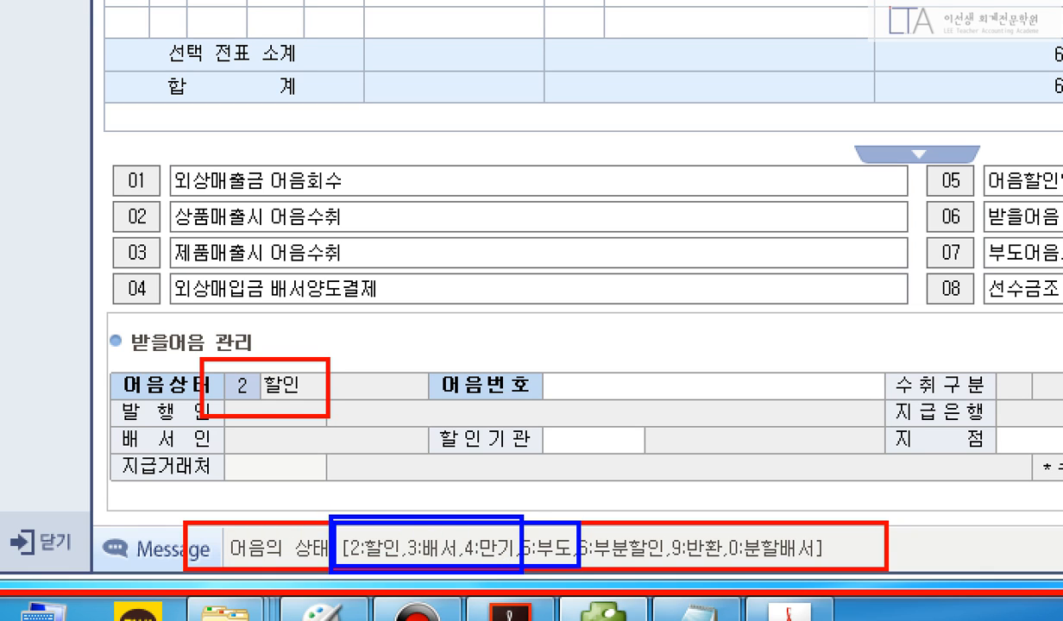
mouse_move(448, 530)
mouse_down()
mouse_move(382, 548)
mouse_move(448, 560)
mouse_up()
key(Escape)
text(3)
key(Return)
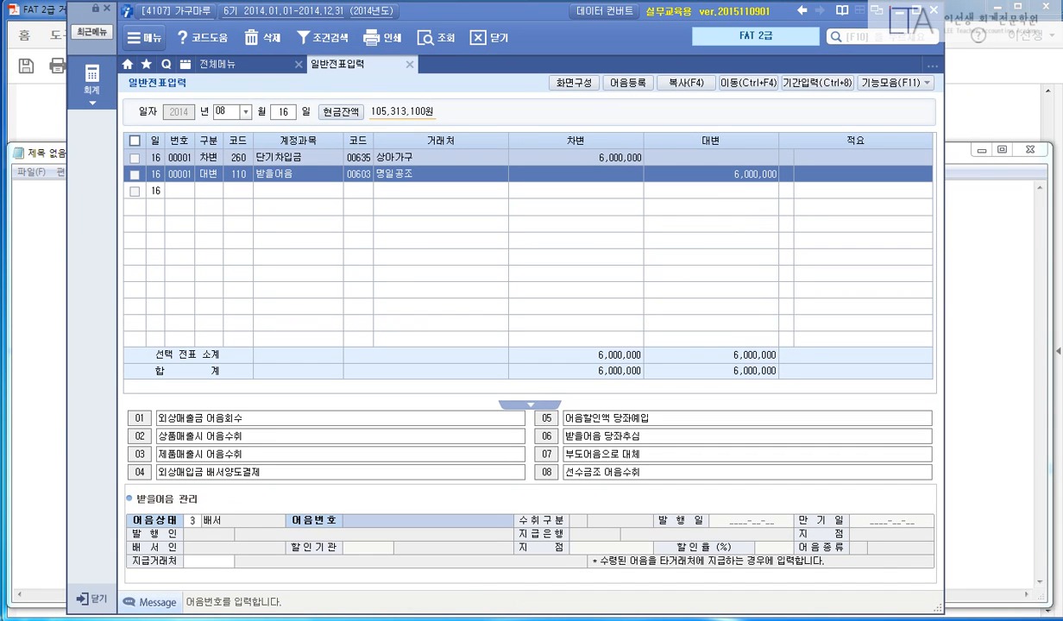
Pick 명일공조's note (issued 2014-07-01, due 2014-12-01) from the F2 list and go to 지급거래처.
key(F2)
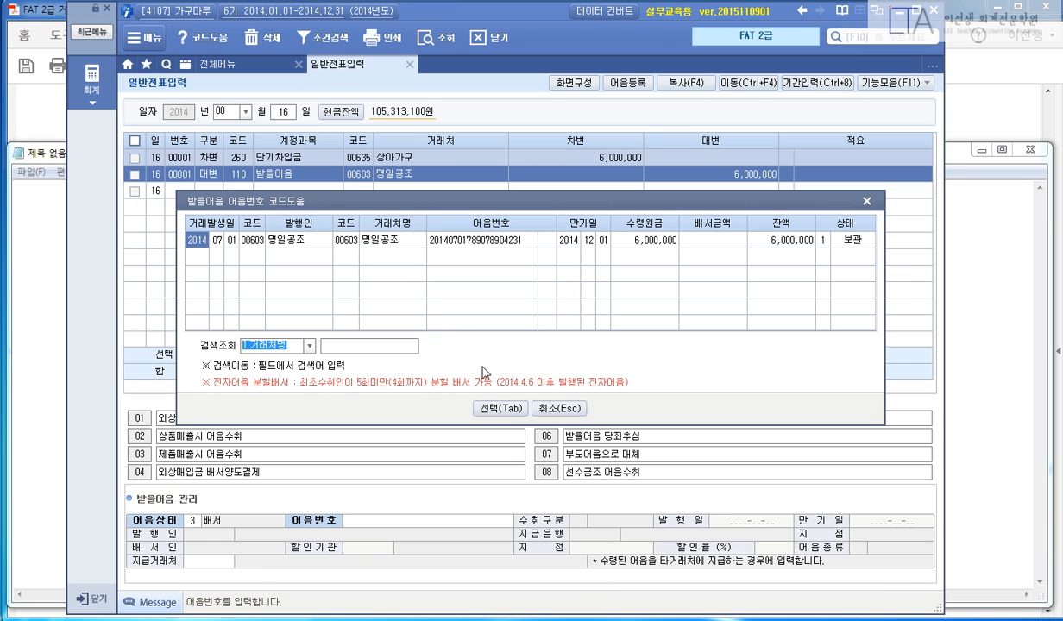
click(489, 405)
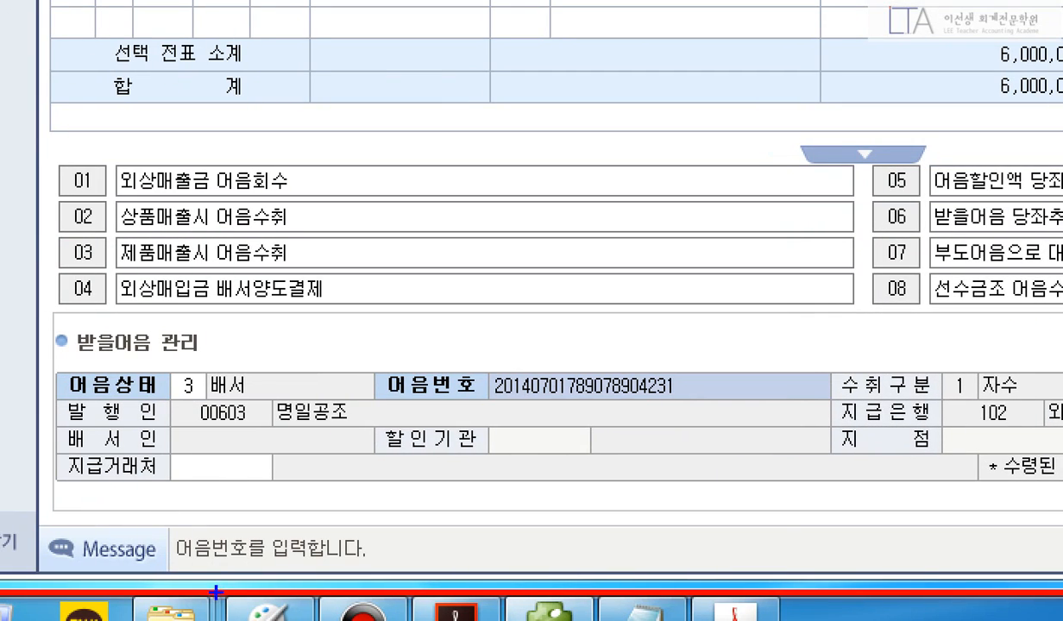
drag(49, 439, 304, 491)
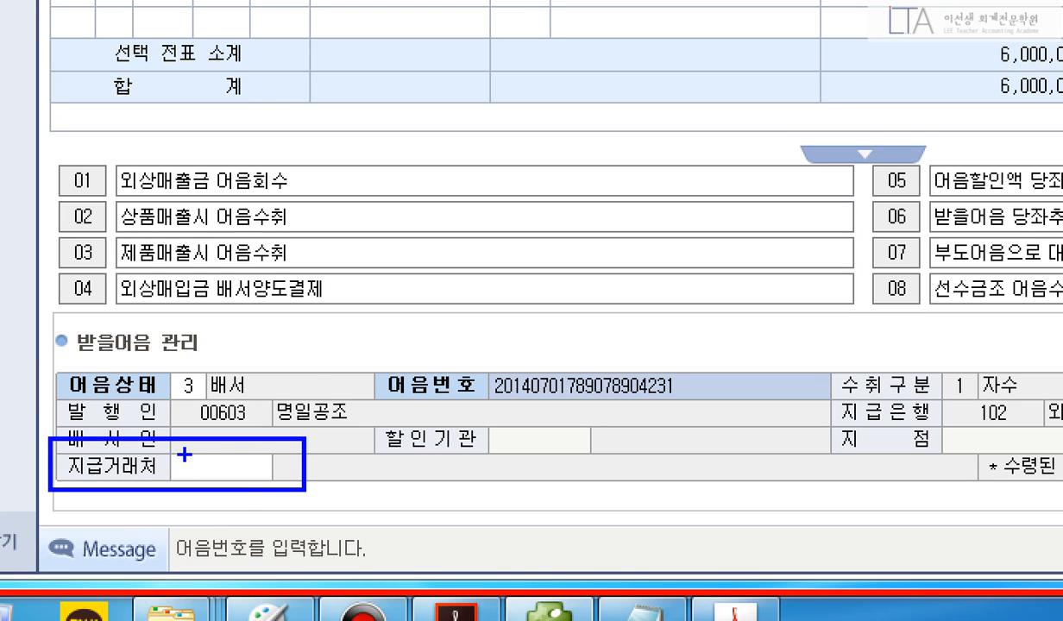
drag(203, 462, 259, 467)
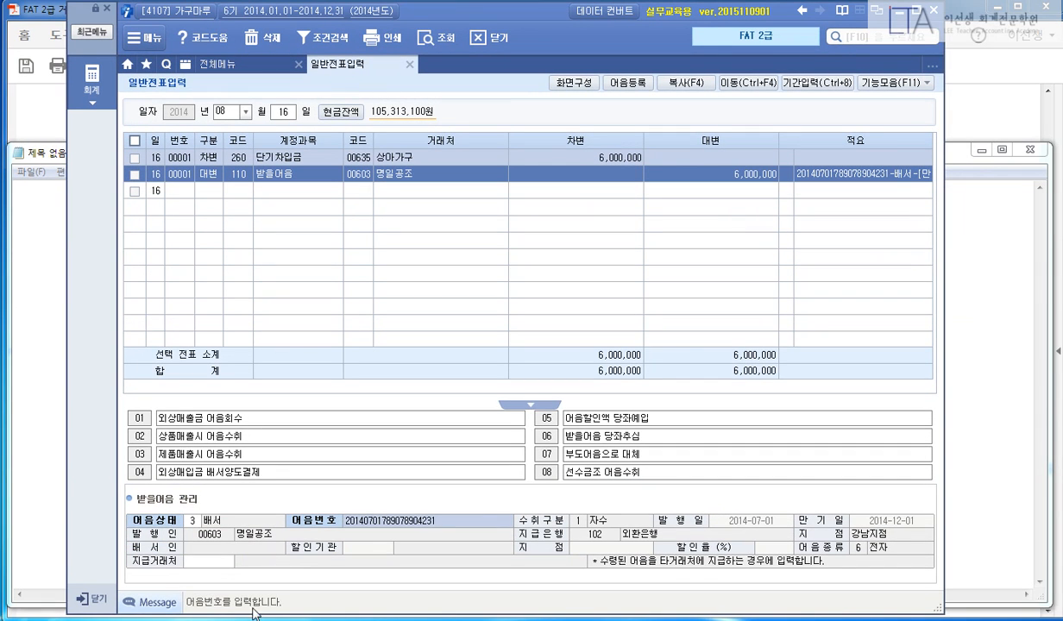
click(238, 467)
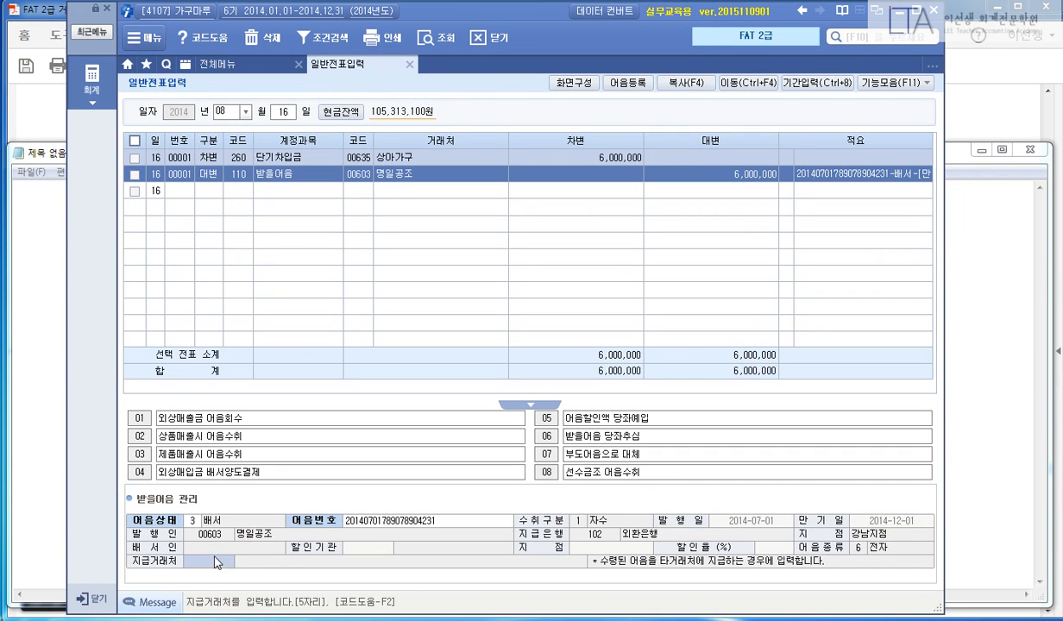
Search 상아 and set 00635 상아가구 as the note's paying party, closing the note panel.
key(F2)
text(상아)
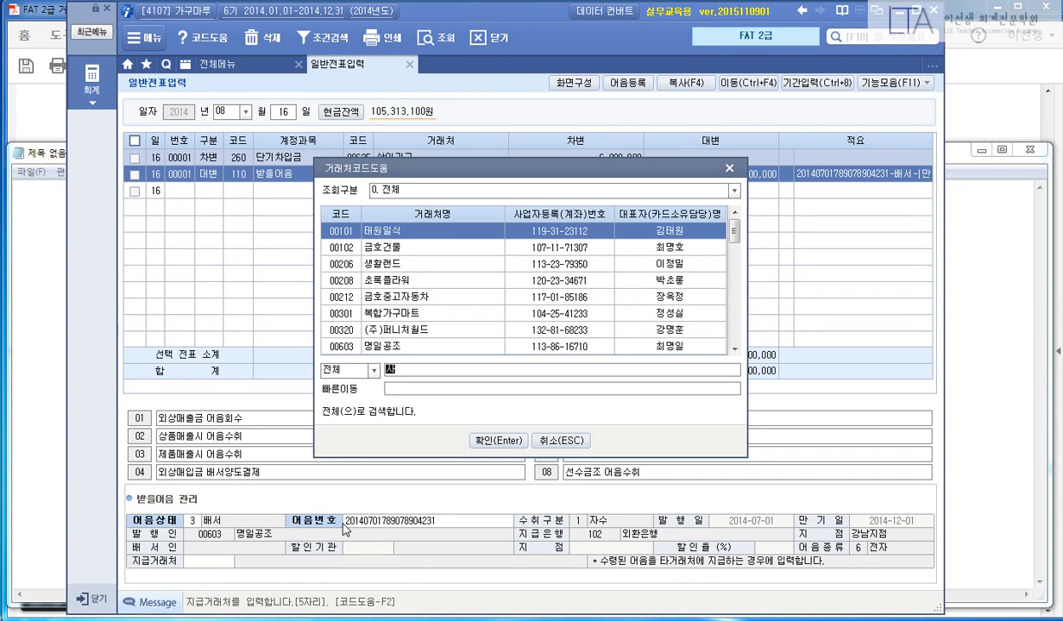
key(Return)
key(Return)
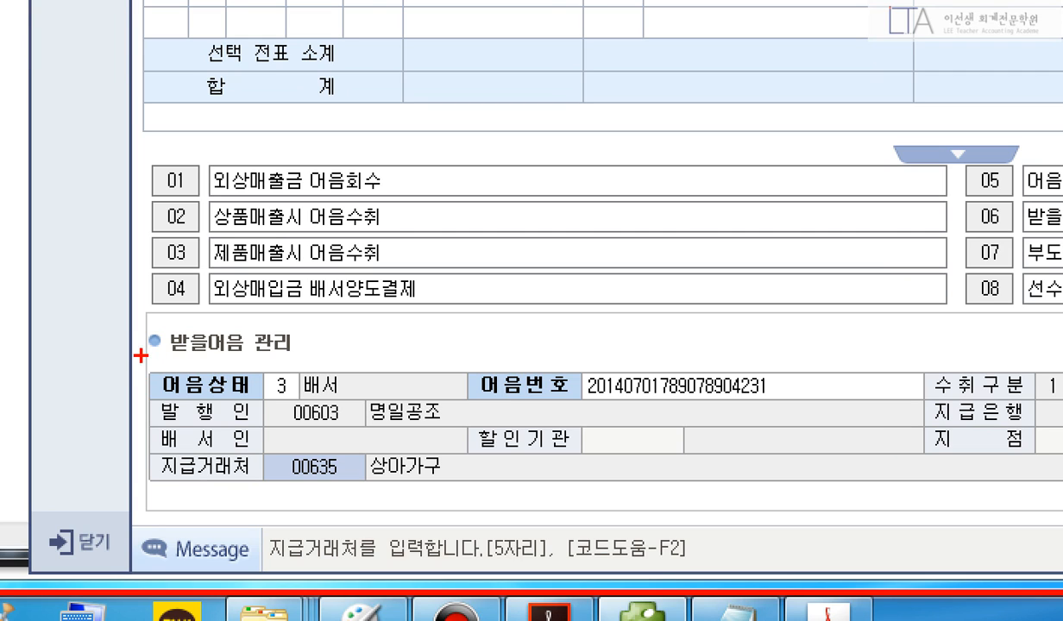
mouse_move(133, 354)
mouse_down()
mouse_move(394, 476)
mouse_move(482, 490)
mouse_up()
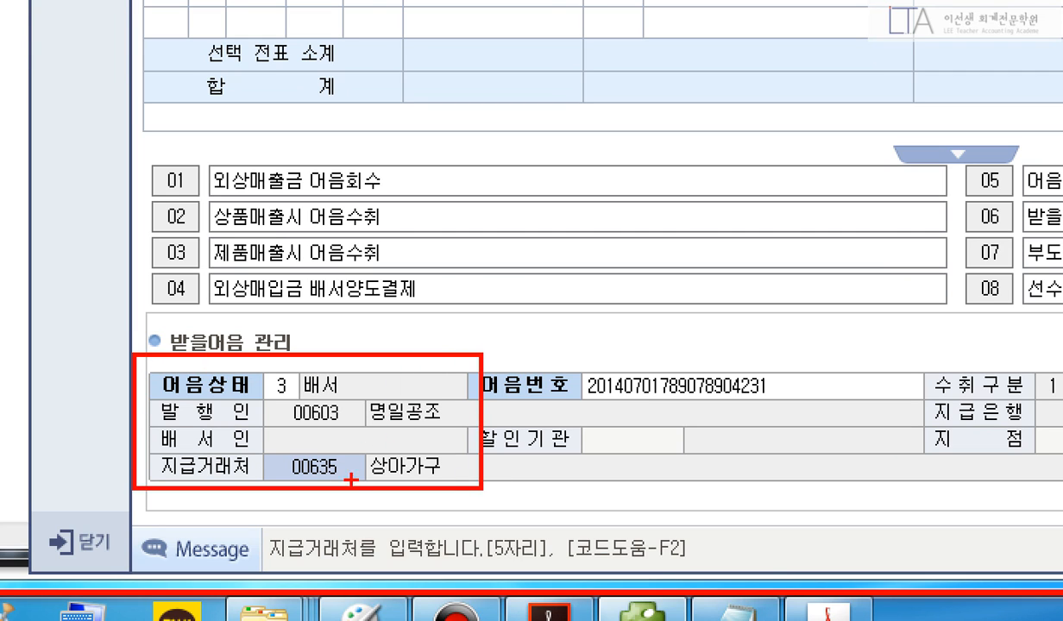
drag(266, 447, 455, 499)
drag(458, 447, 523, 407)
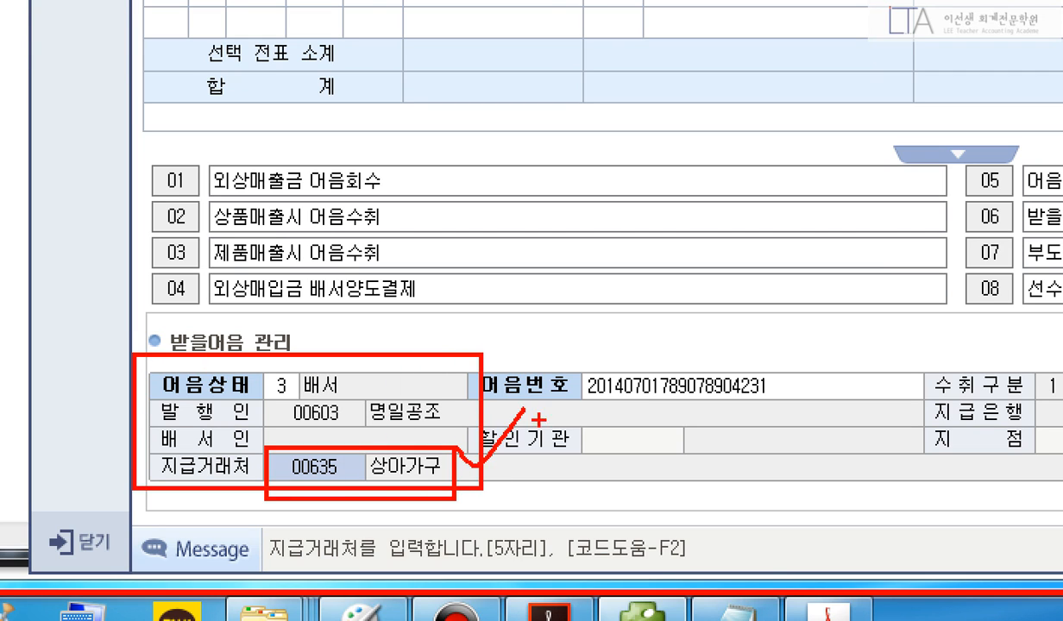
key(Escape)
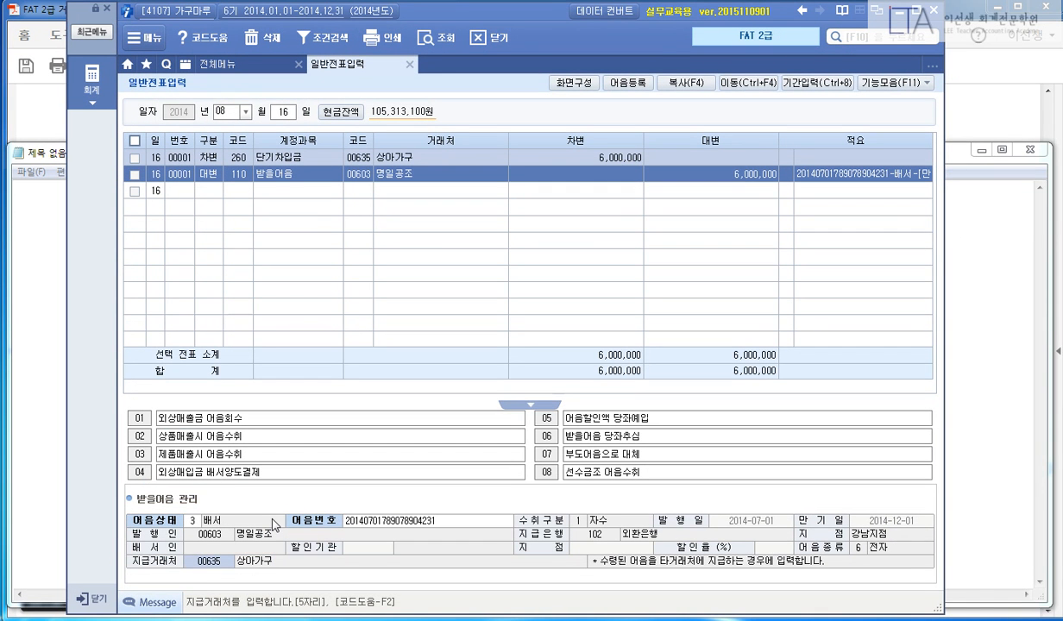
key(Return)
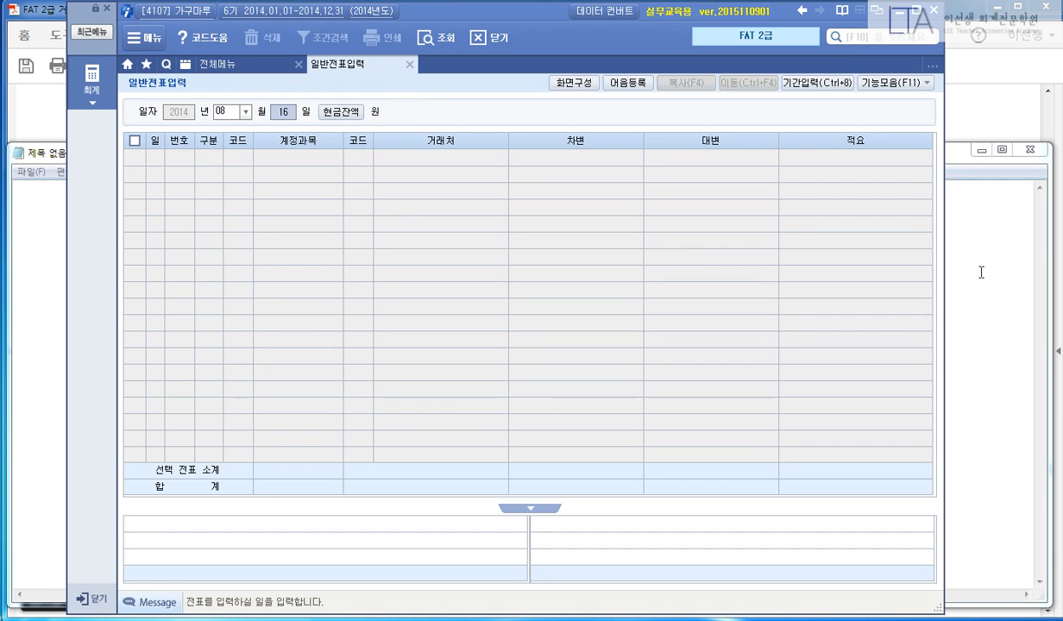
Bring up the page 47 problem and highlight the title 중고자동차매매계약서.
click(980, 276)
click(982, 151)
scroll(1006, 239, down, 15)
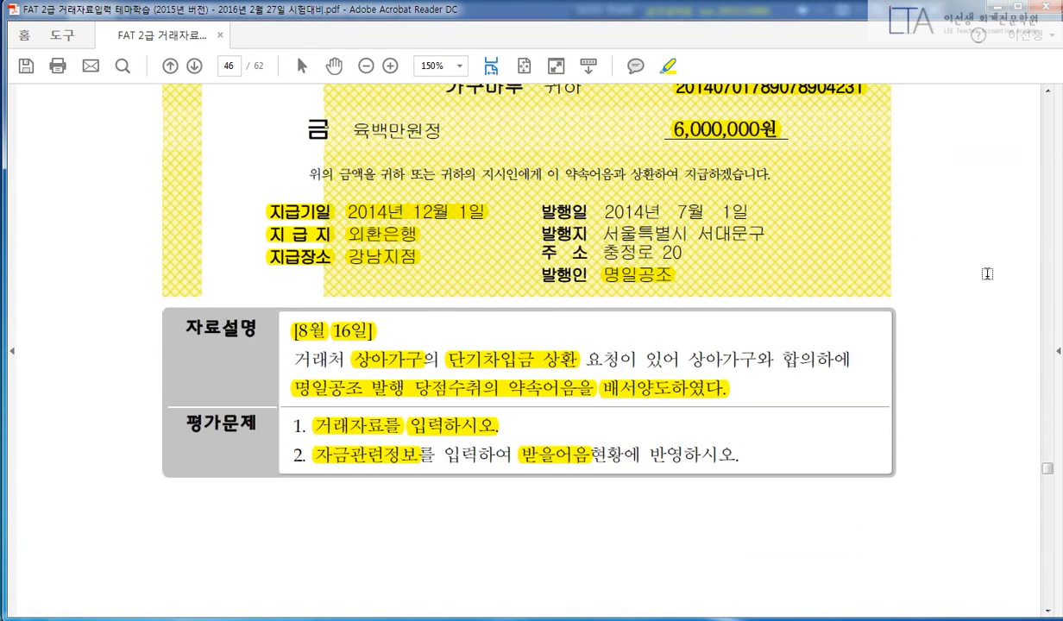
scroll(987, 287, down, 2)
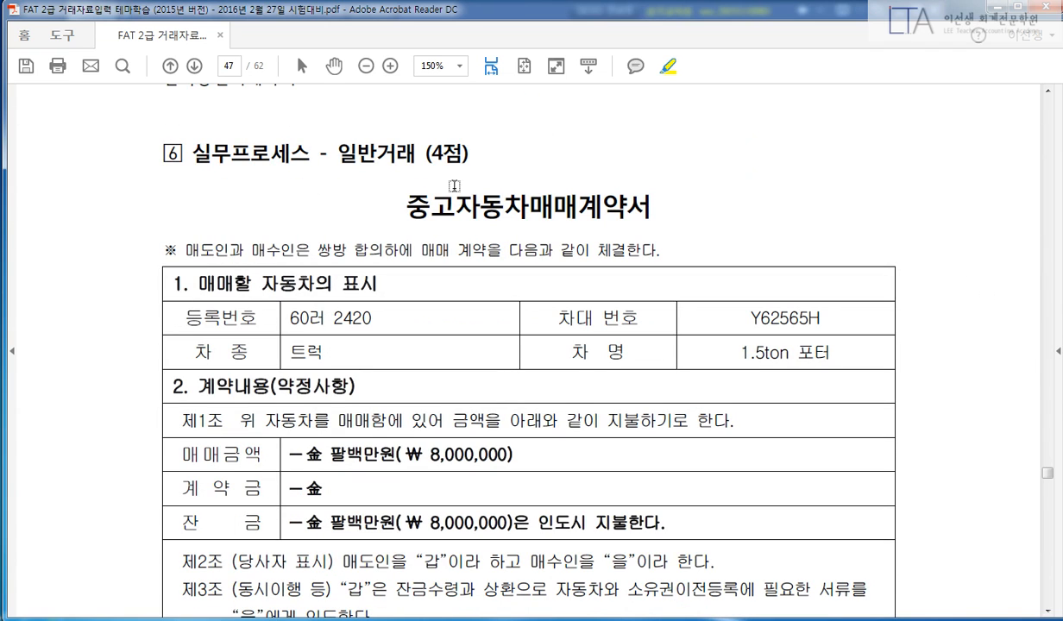
drag(335, 153, 416, 153)
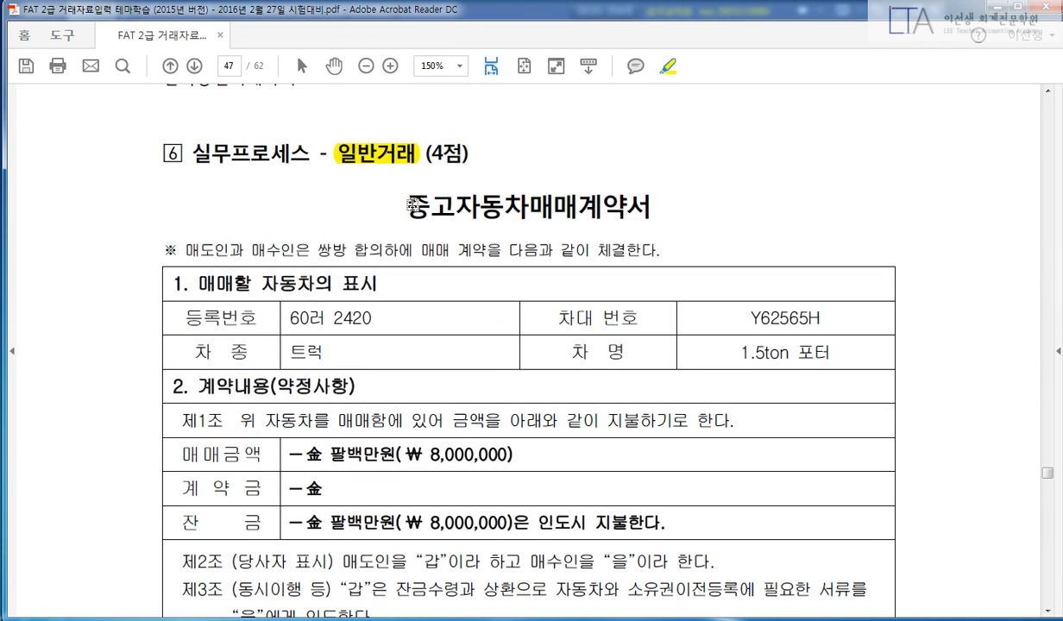
drag(399, 201, 656, 208)
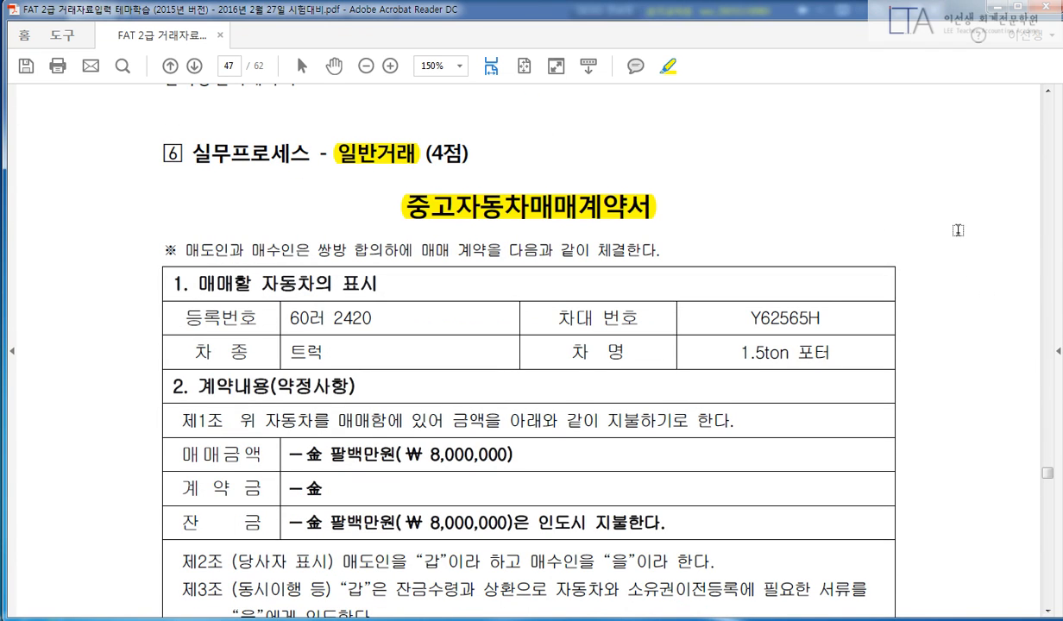
Highlight the date 8월 25일, 중고트럭을 매입하고 and the 8,000,000 매매금액.
scroll(923, 242, down, 4)
scroll(962, 253, down, 15)
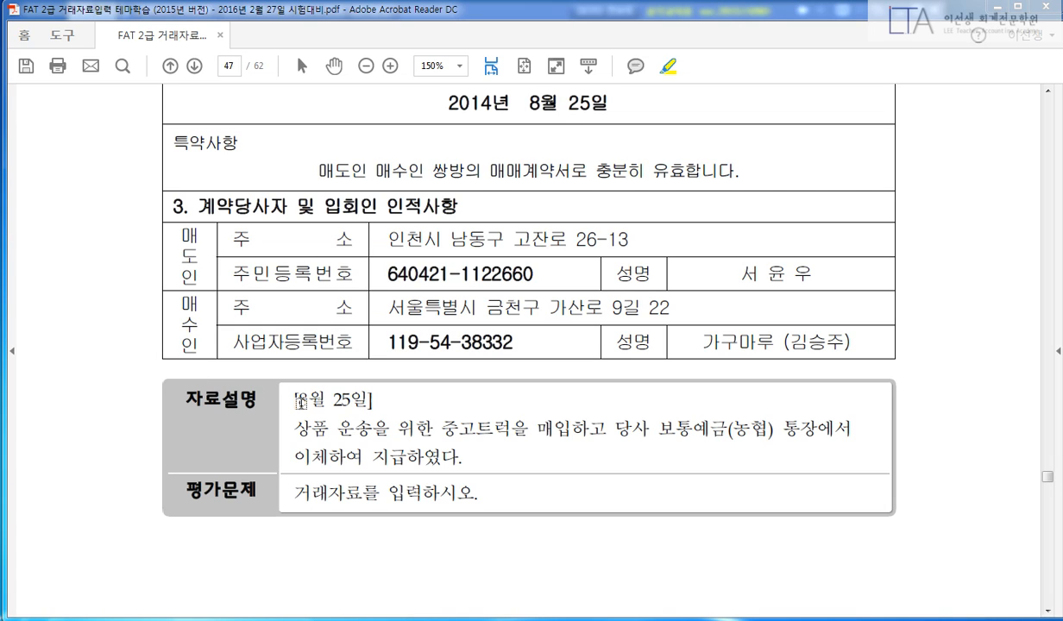
drag(292, 400, 373, 402)
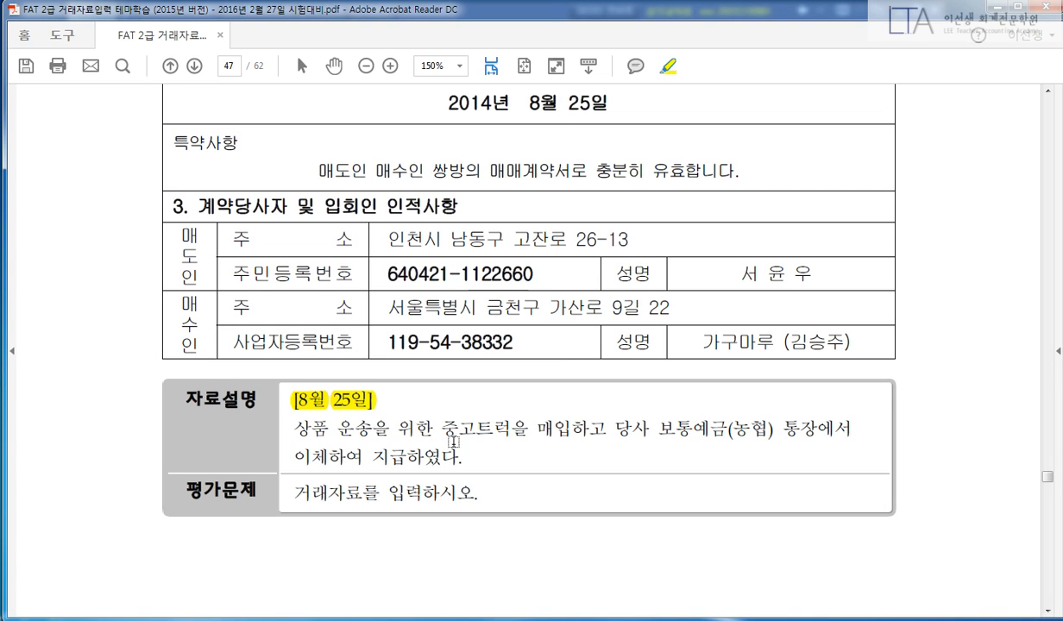
drag(448, 428, 811, 429)
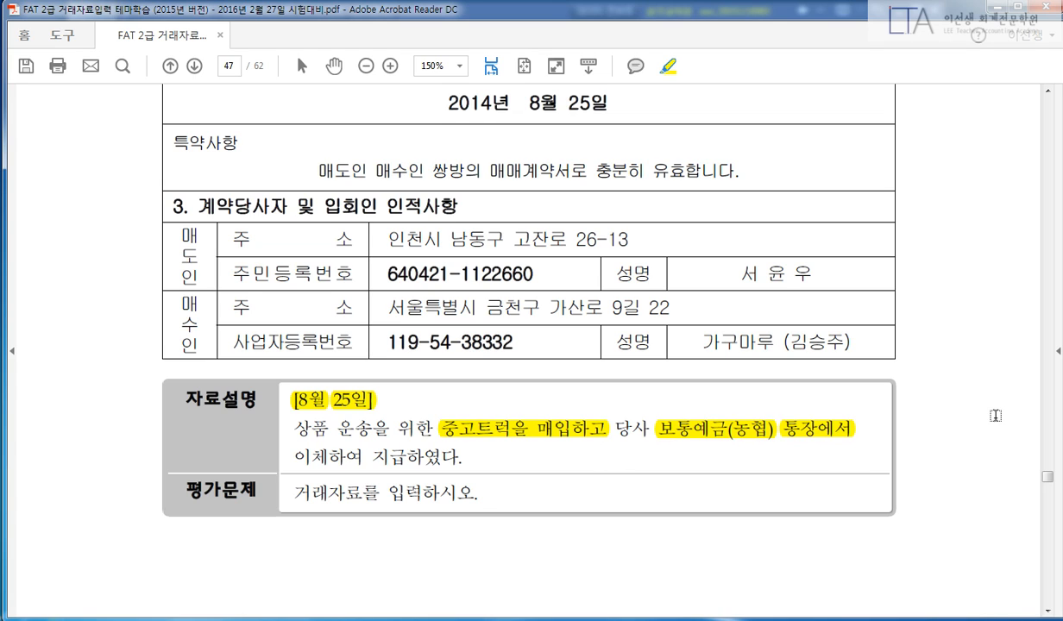
scroll(955, 414, up, 10)
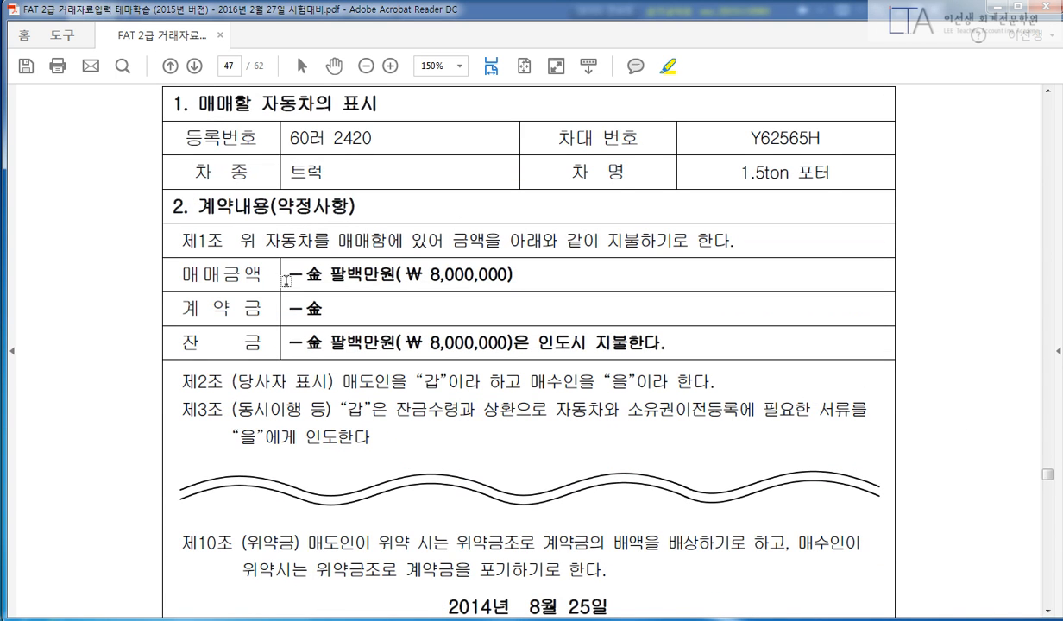
drag(287, 276, 495, 275)
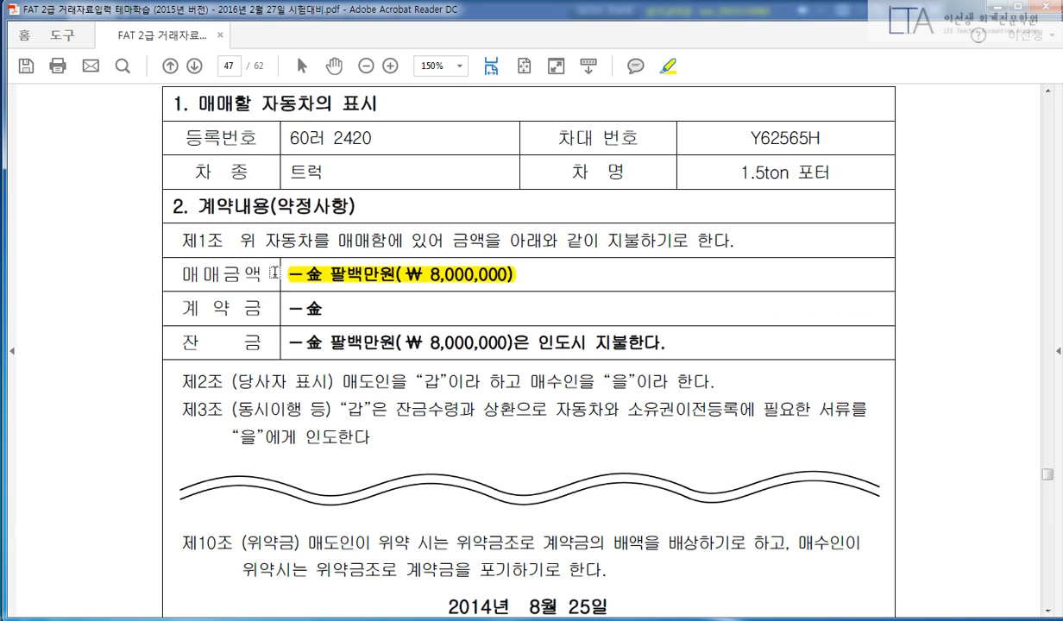
drag(272, 273, 167, 272)
scroll(167, 273, up, 2)
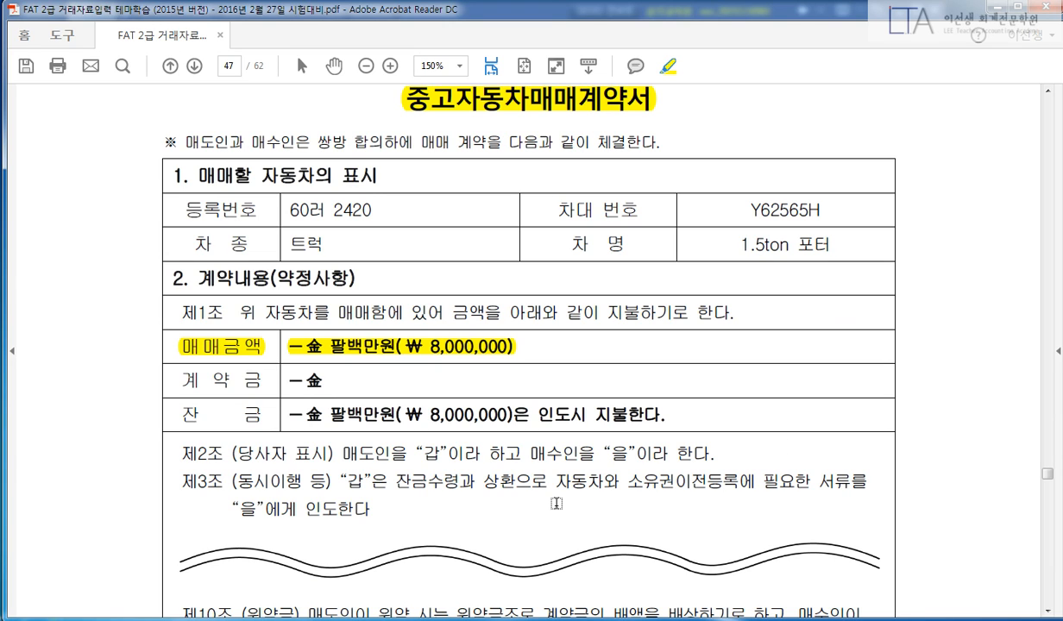
click(387, 614)
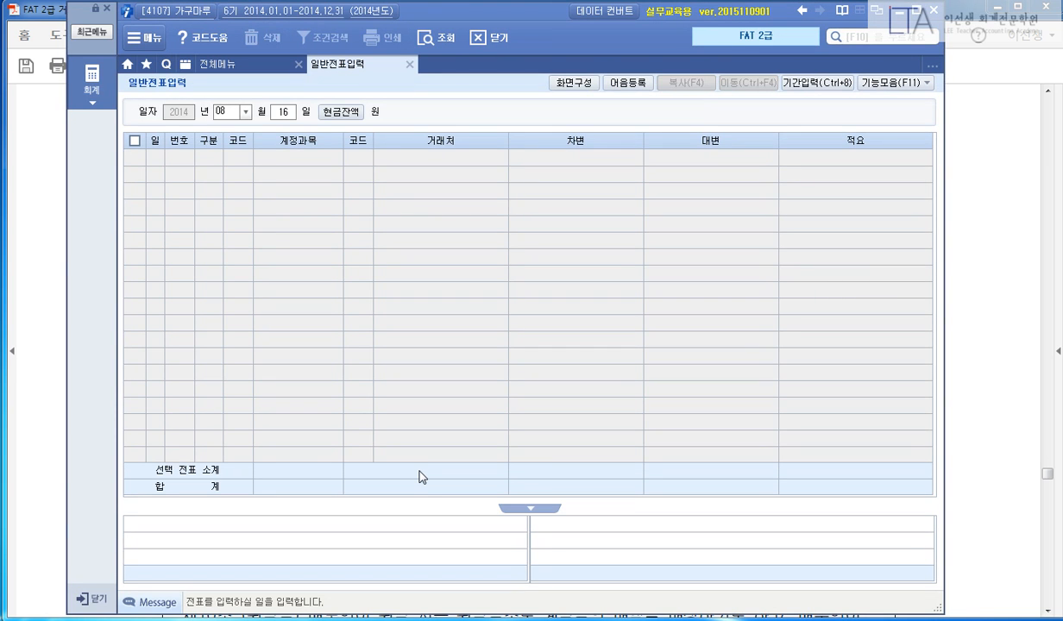
Enter the 8/25 debit line: 208 차량운반구 for 8,000,000.
key(Escape)
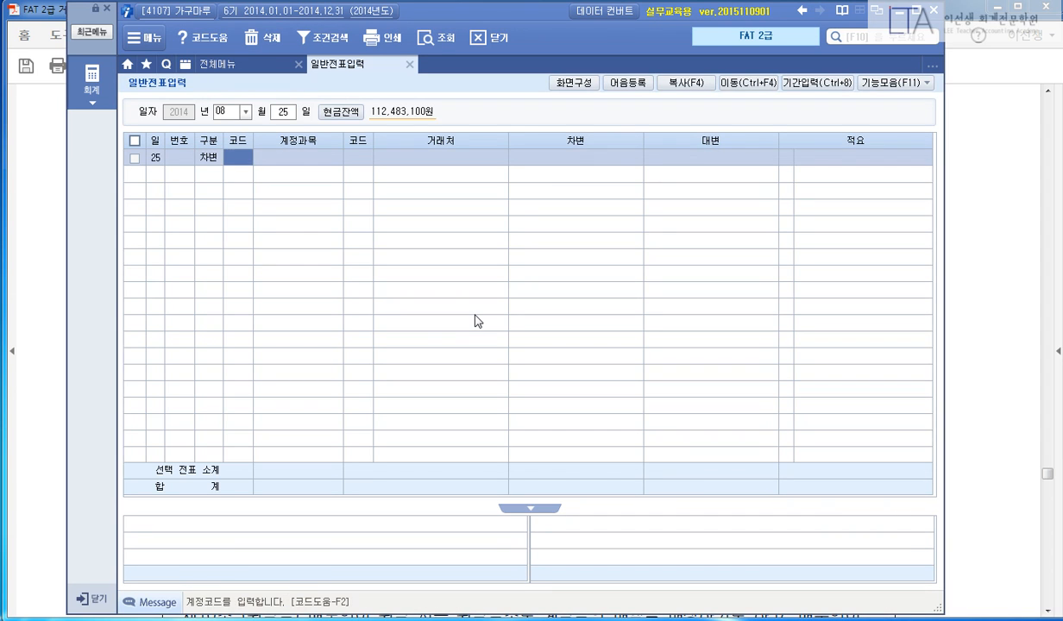
text(208)
key(Return)
key(Return)
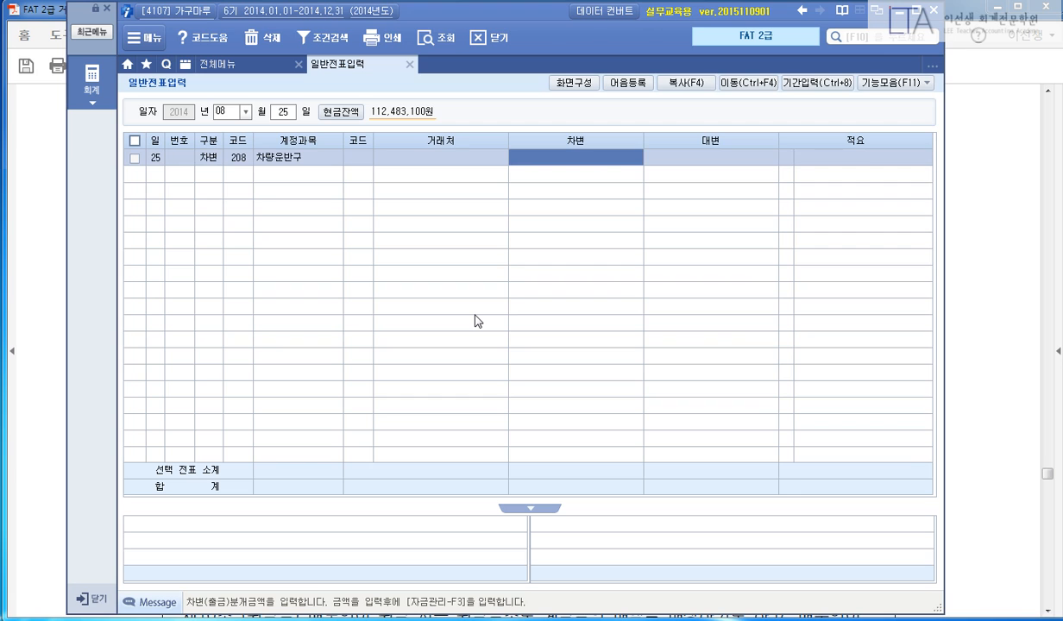
text(8000000)
key(Return)
Add the credit line 103 보통예금 with partner 98007 농협 for 8,000,000.
key(Return)
text(41)
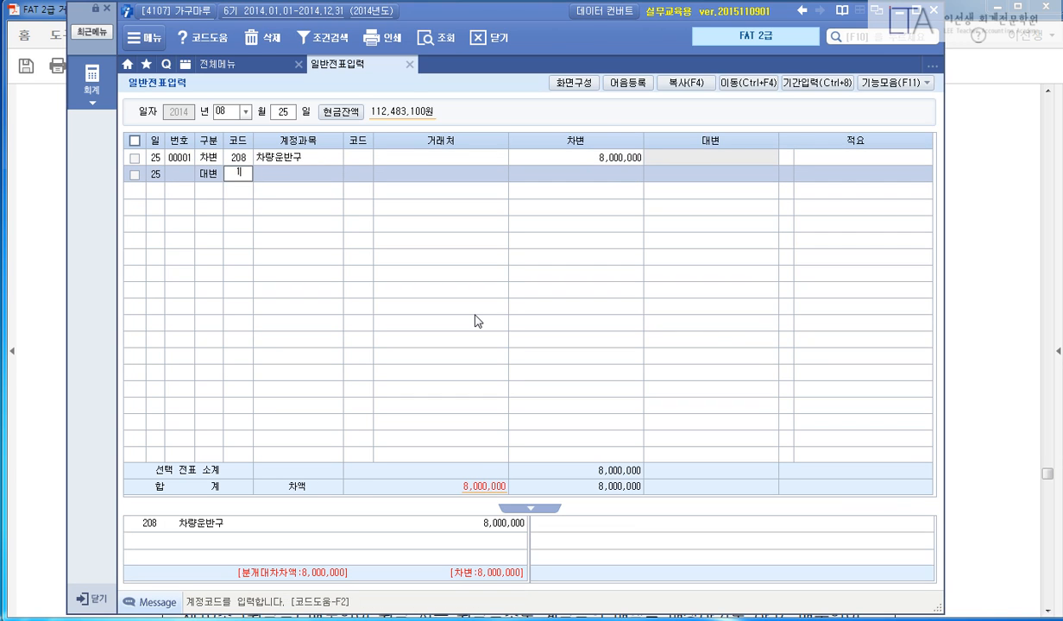
text(03)
key(Return)
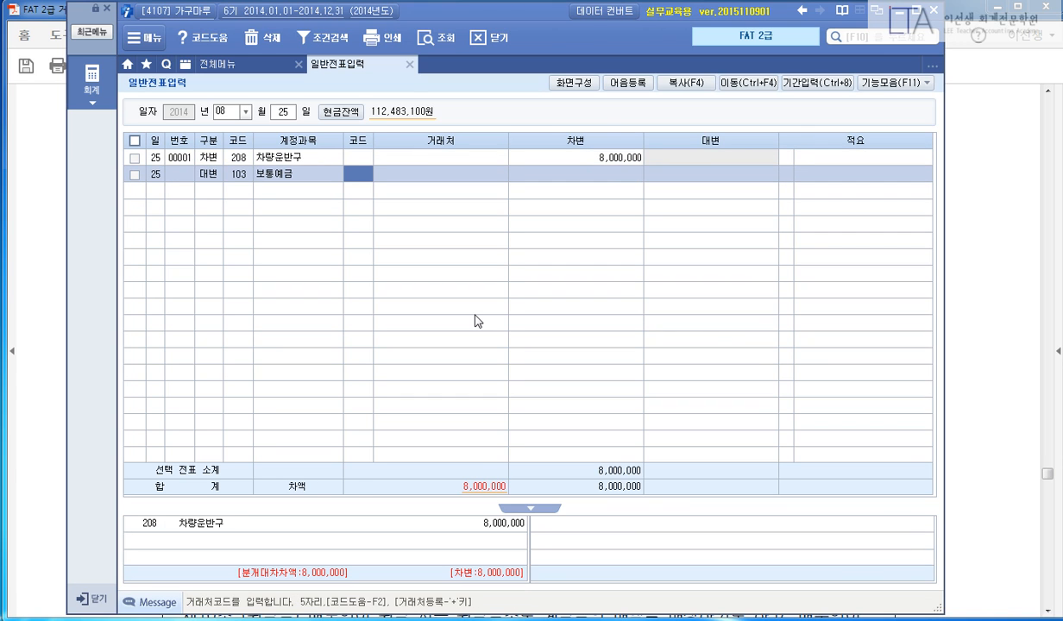
text(98007)
key(Return)
key(Return)
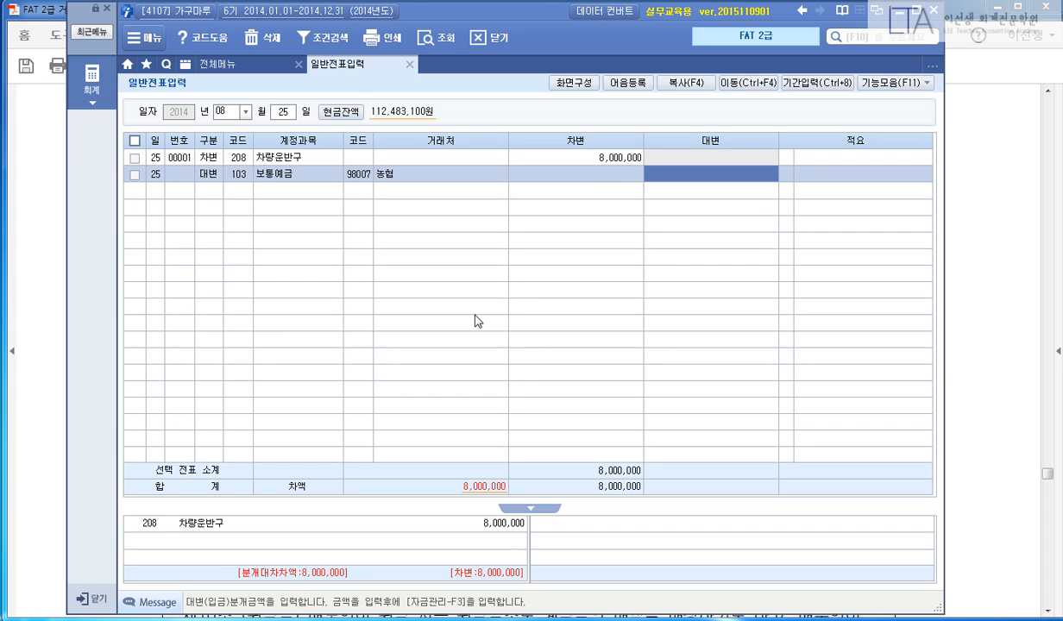
text(8,000,000)
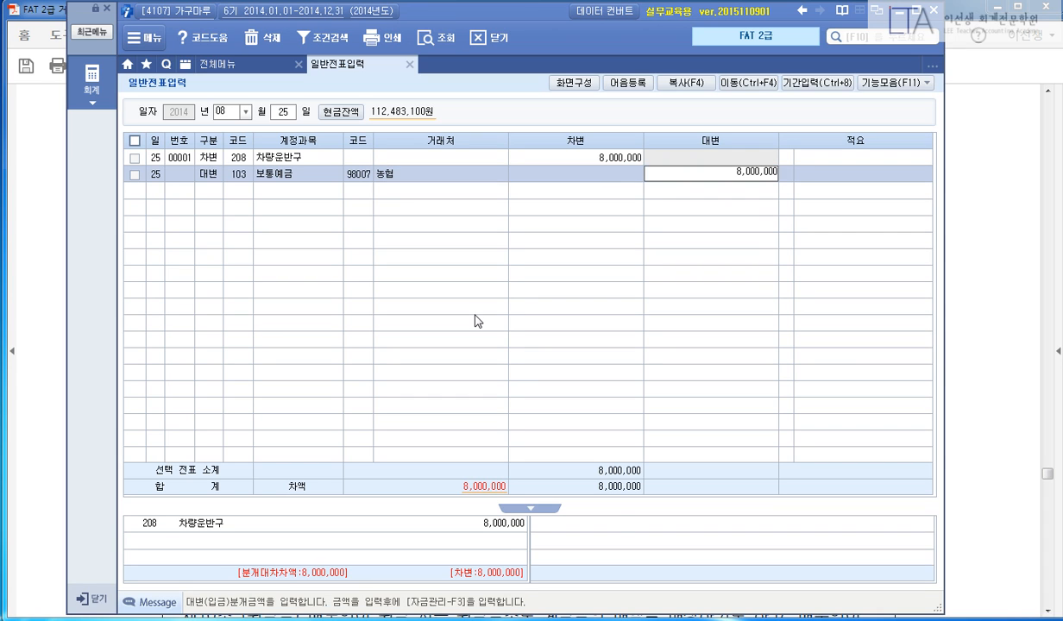
key(Return)
key(Return)
key(Up)
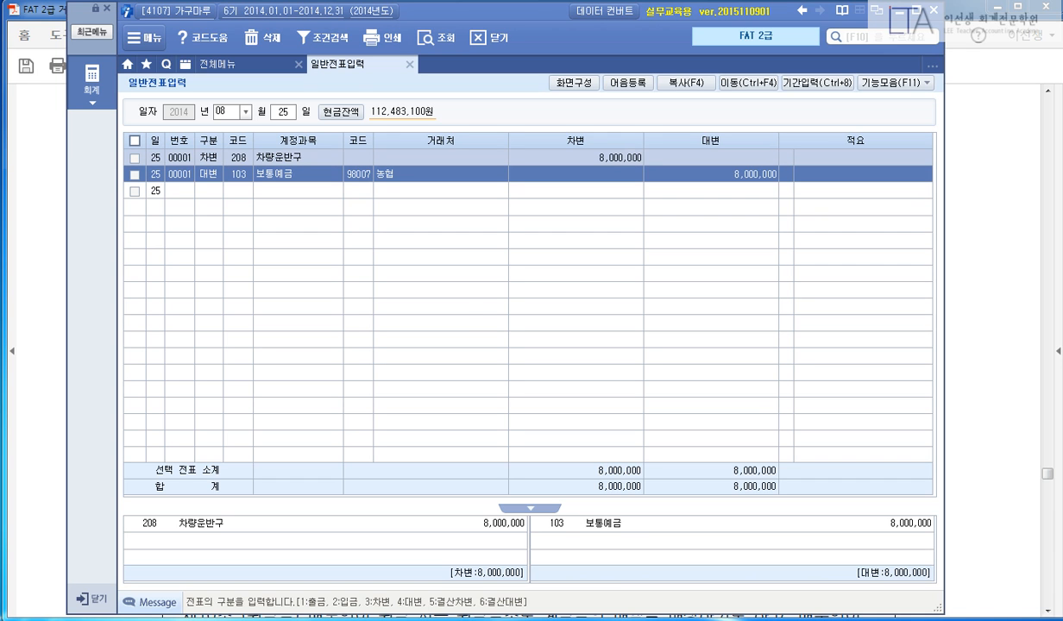
click(1000, 256)
scroll(992, 293, down, 20)
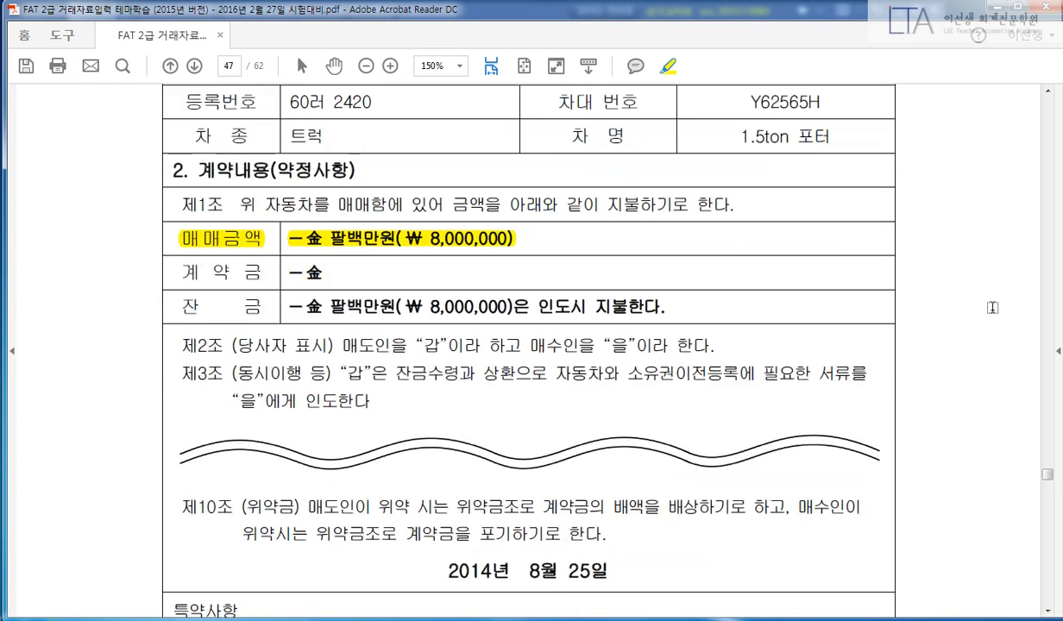
Highlight 일반거래, 10월 8일, 총무부 단합대회 and 신용카드 매출 in problem 7.
scroll(984, 337, down, 5)
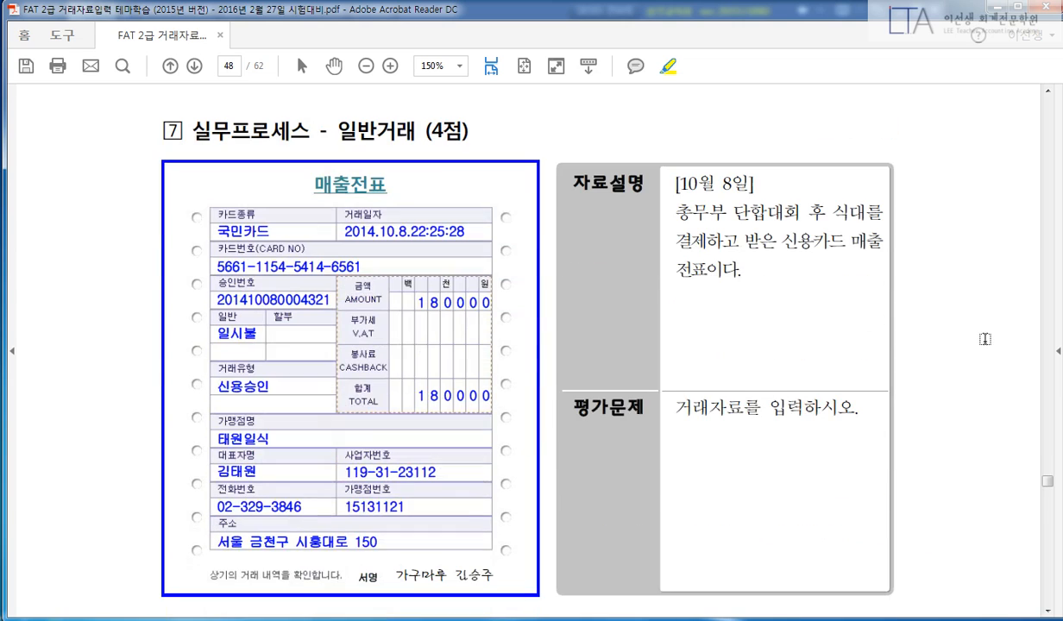
drag(341, 128, 421, 130)
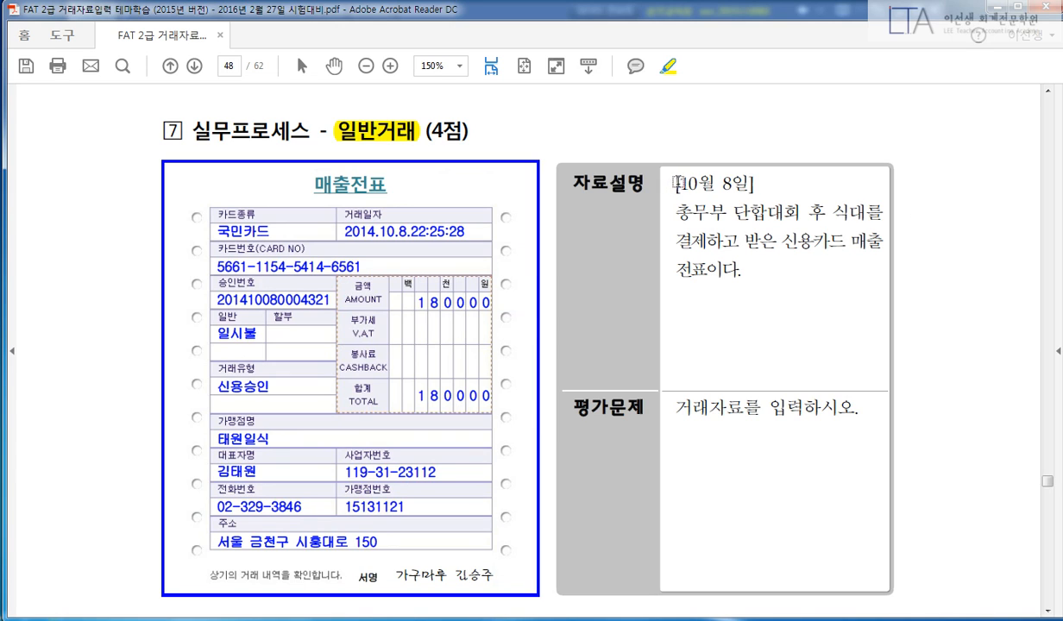
drag(676, 183, 753, 184)
drag(675, 212, 866, 213)
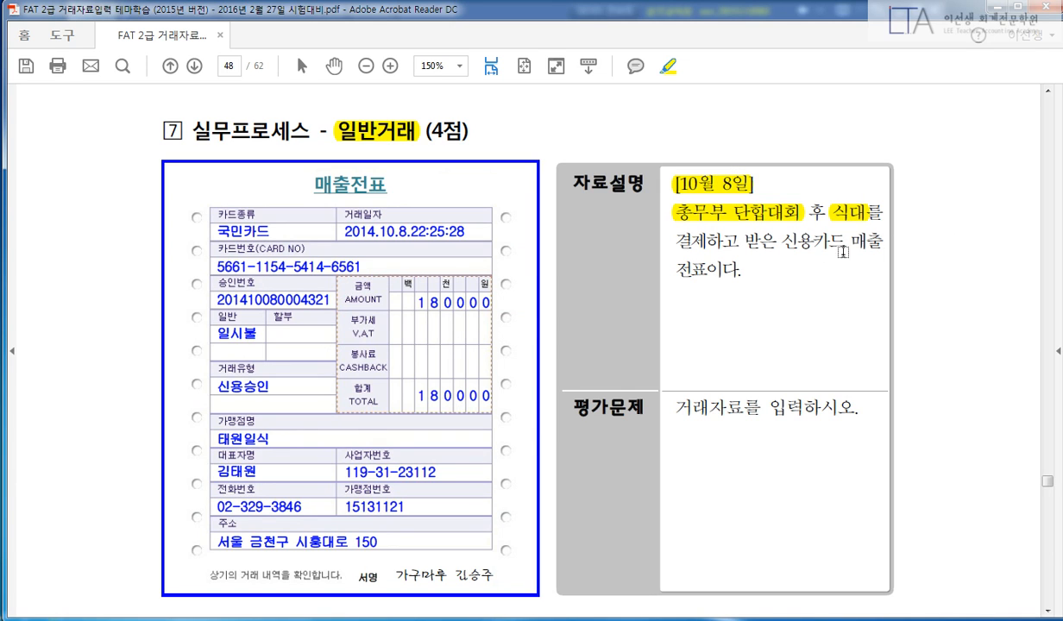
drag(779, 241, 885, 242)
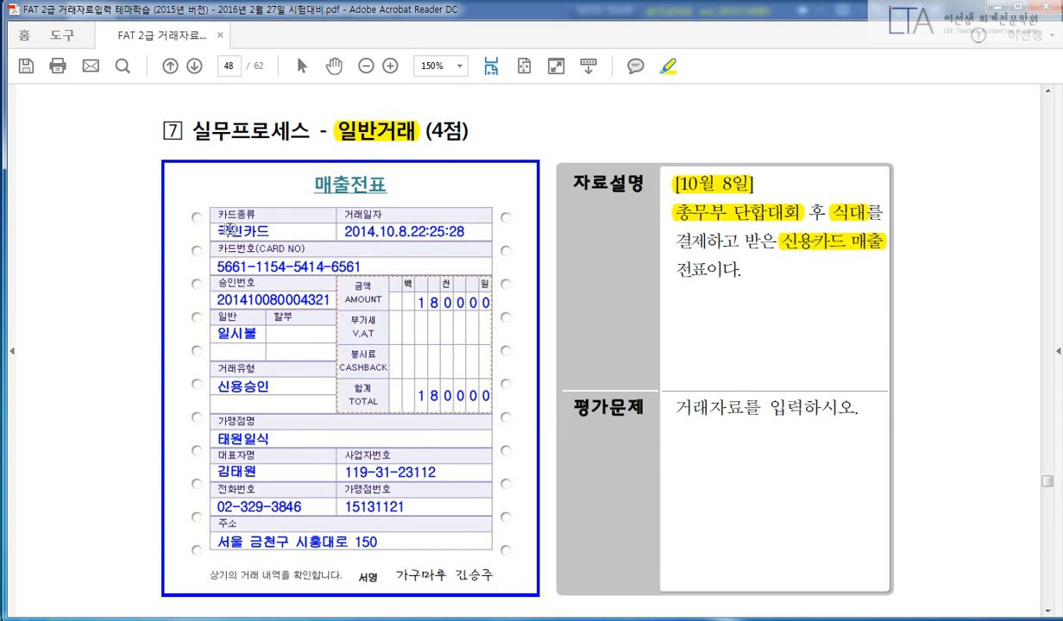
Highlight 국민카드, 2014.10.8 and the 180000 total on the slip, drawing then removing red marks.
drag(214, 229, 274, 230)
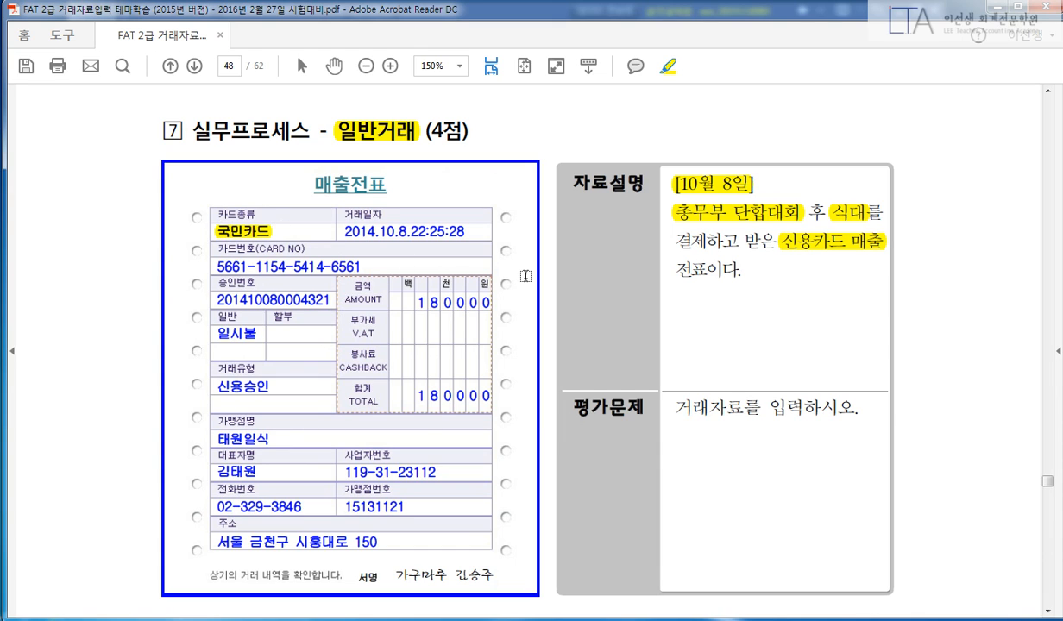
drag(347, 230, 397, 228)
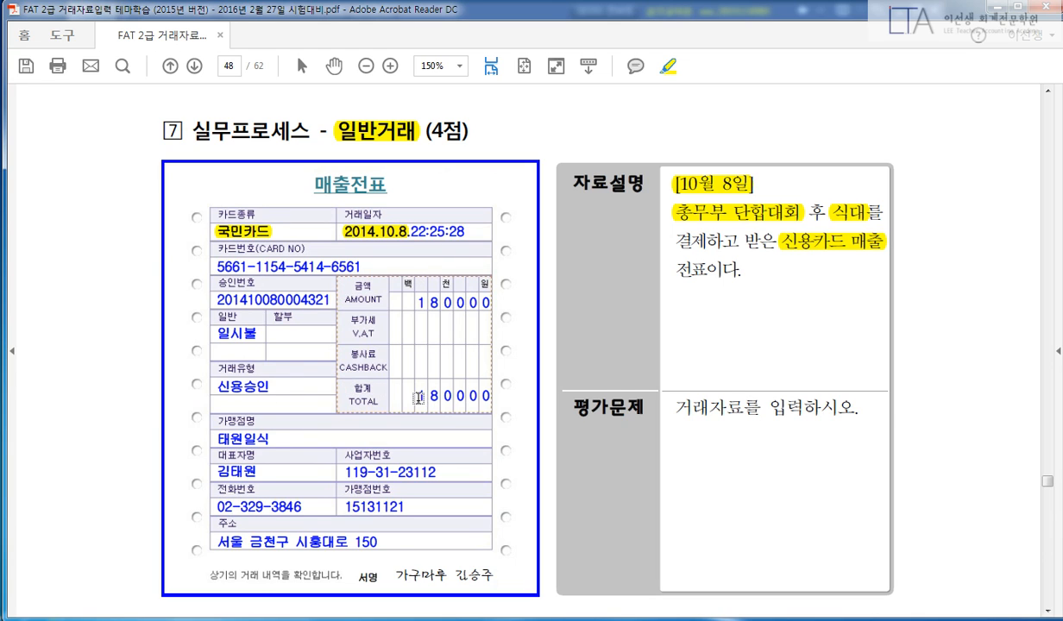
drag(418, 397, 491, 397)
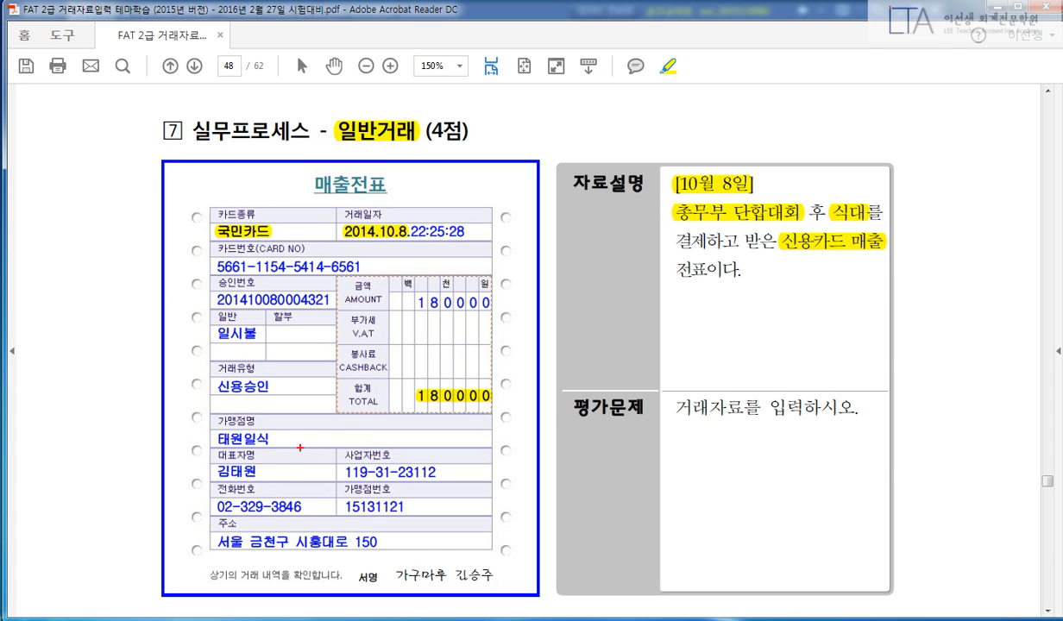
drag(345, 427, 247, 499)
drag(255, 449, 359, 502)
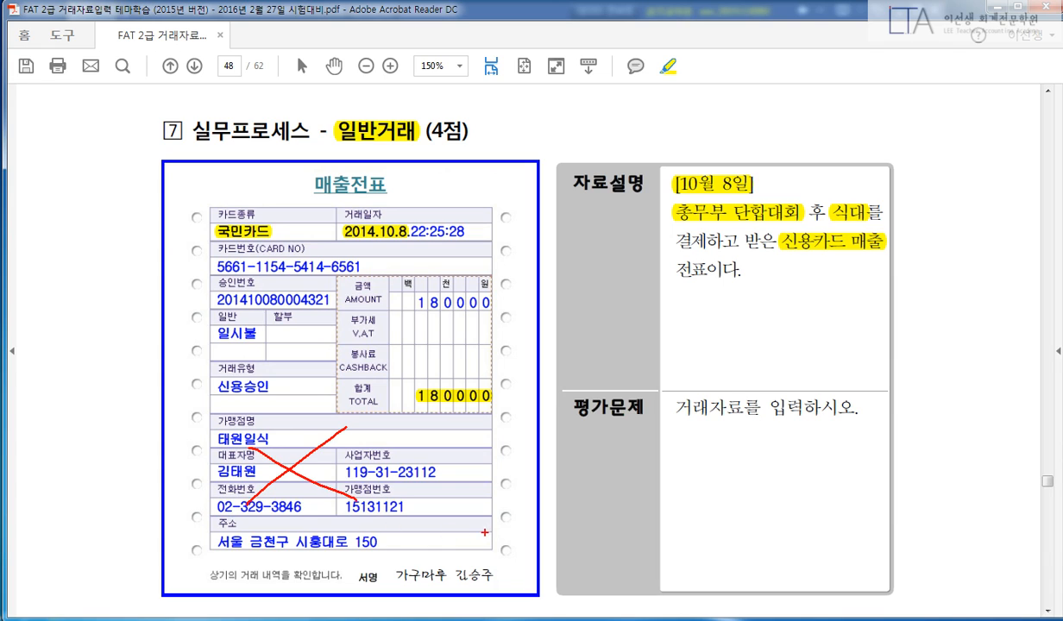
key(Escape)
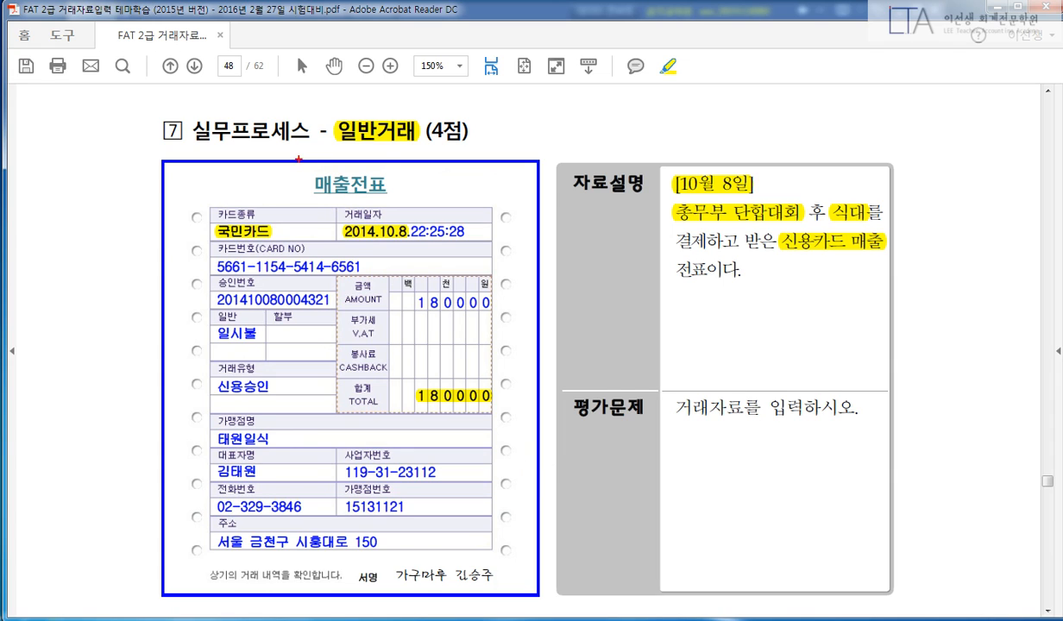
drag(299, 160, 396, 200)
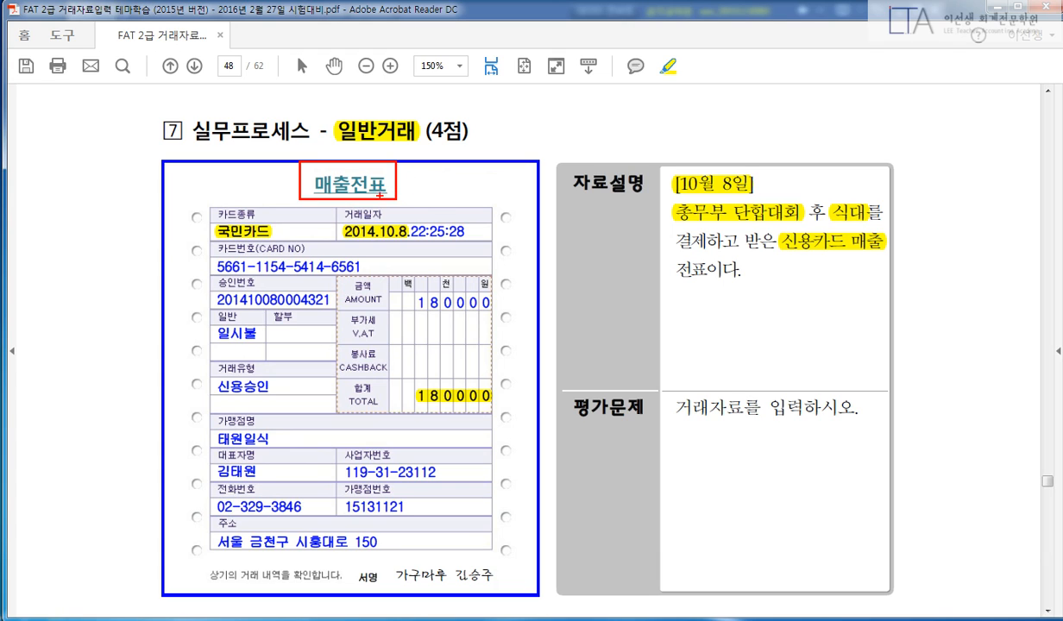
key(Escape)
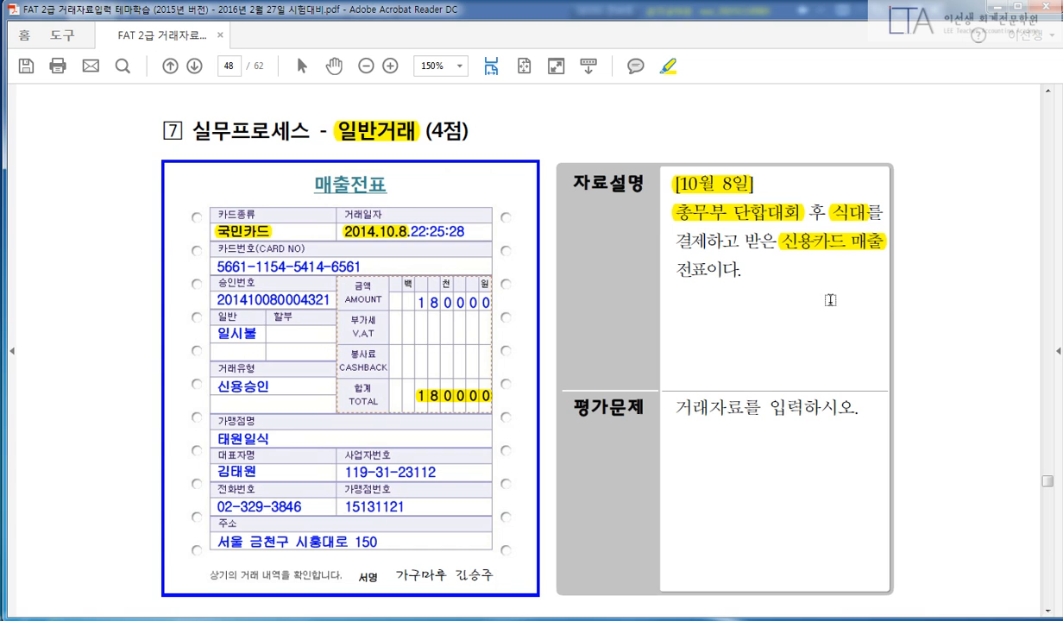
Date a new voucher 10/08 and debit 811 복리후생비 for 180,000.
key(alt+Tab)
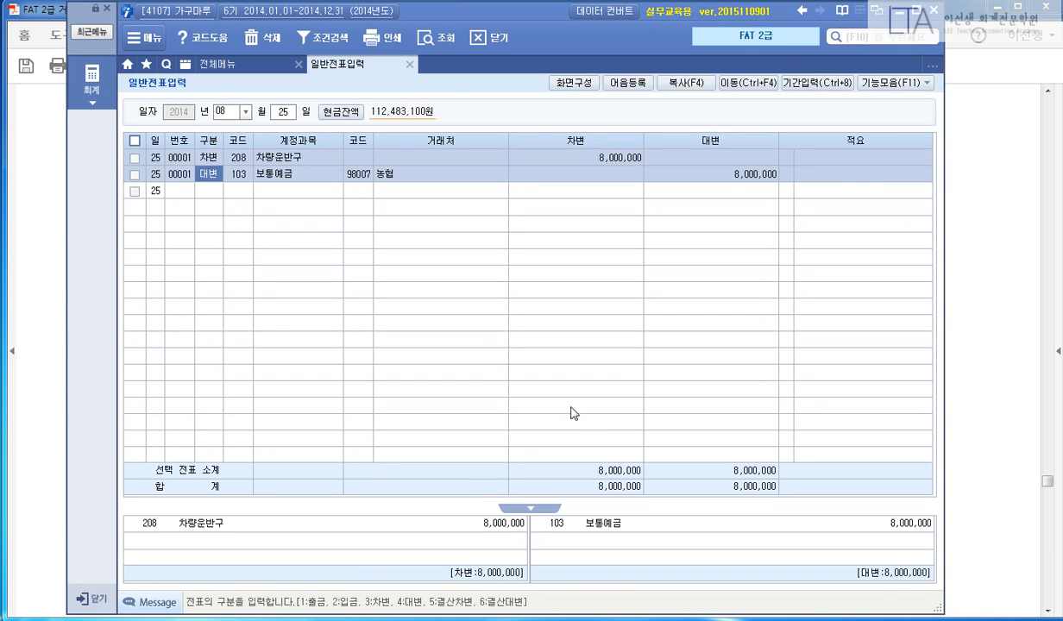
key(Escape)
key(shift+Tab)
text(10)
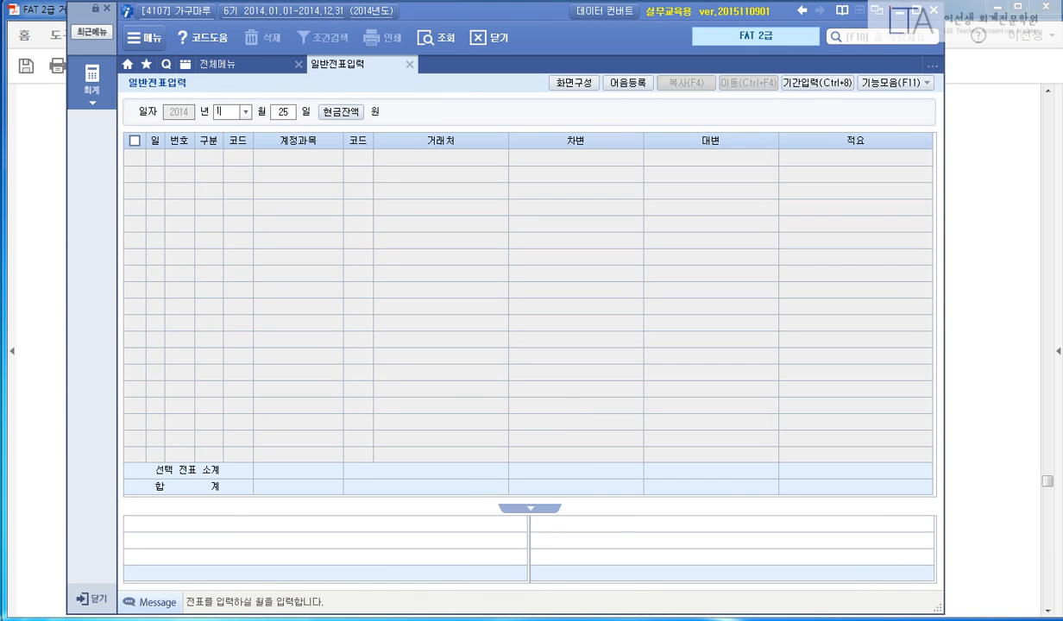
key(Return)
text(08)
key(Return)
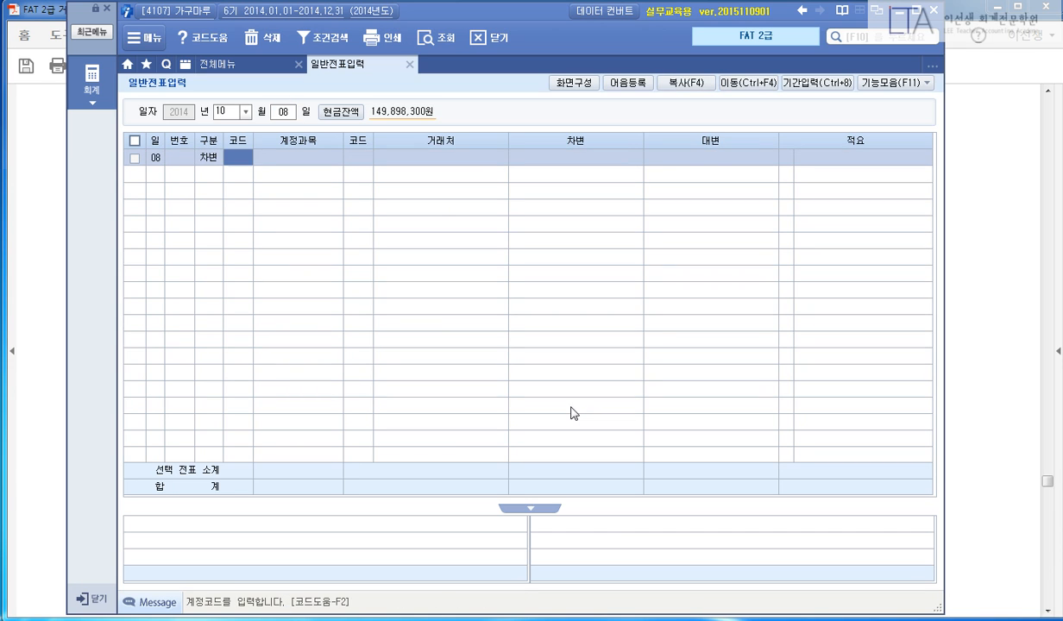
text(811)
key(Return)
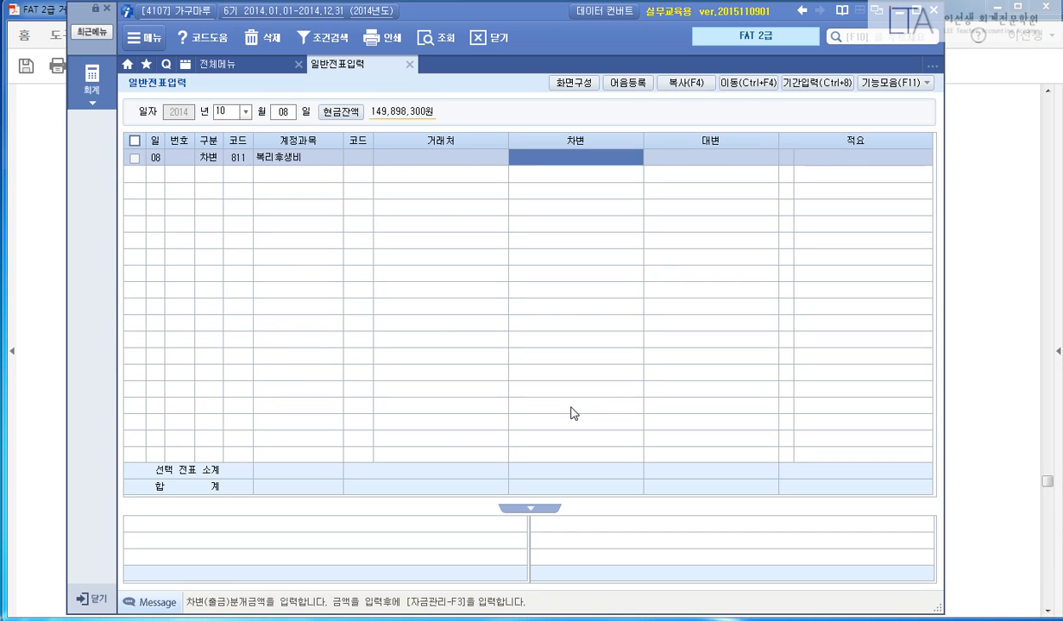
key(Return)
Credit 253 미지급금 to partner 99601 국민카드 for 180,000 and close the voucher.
text(4)
key(Return)
text(253)
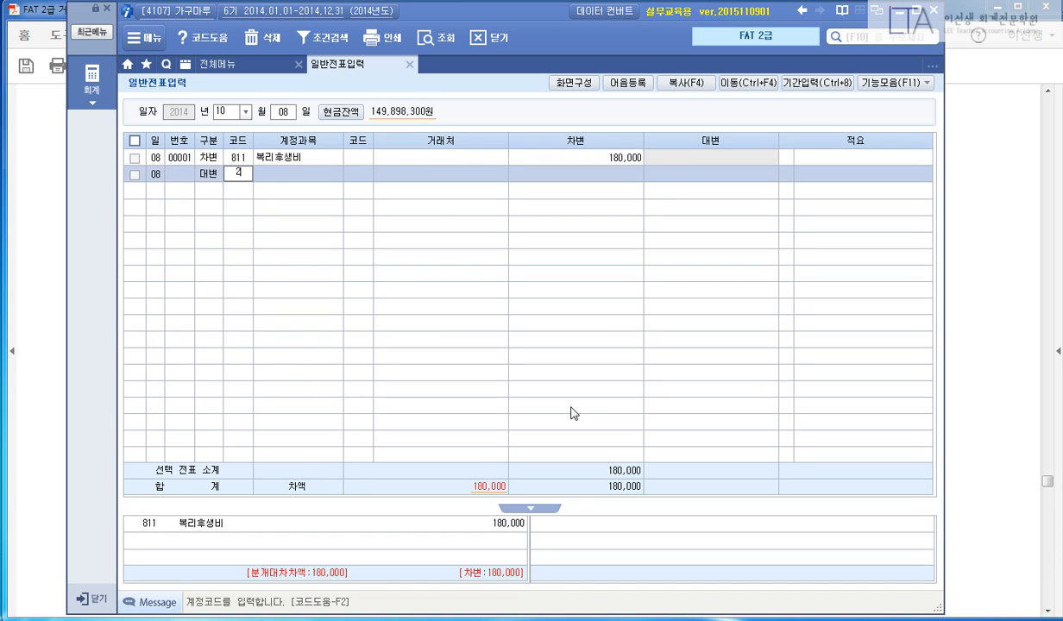
key(Return)
text(국민)
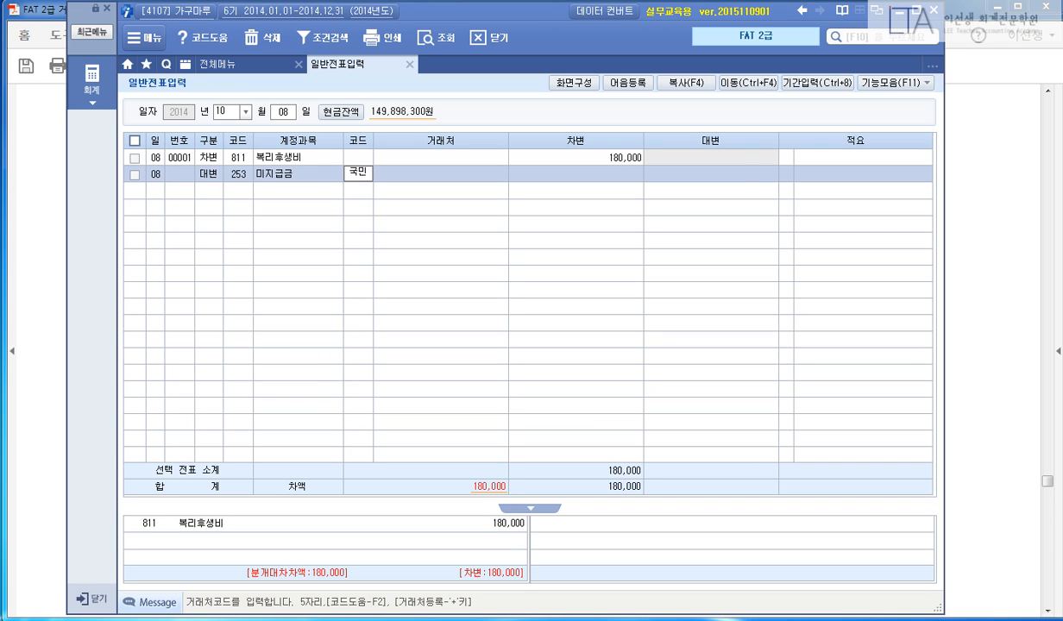
key(Return)
key(Down)
key(Down)
key(Return)
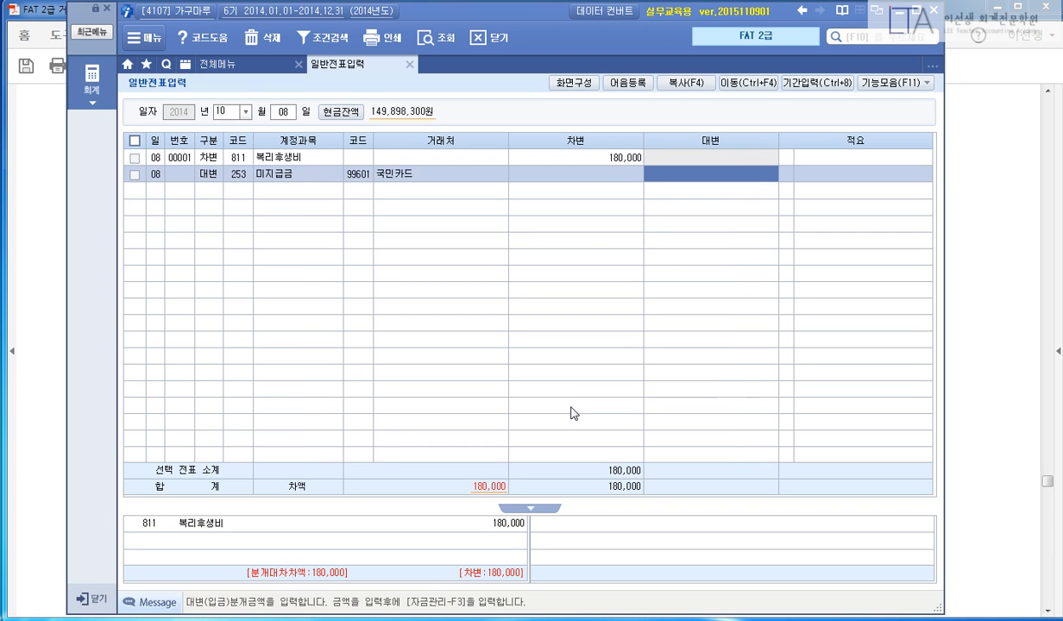
text(1800000)
key(Return)
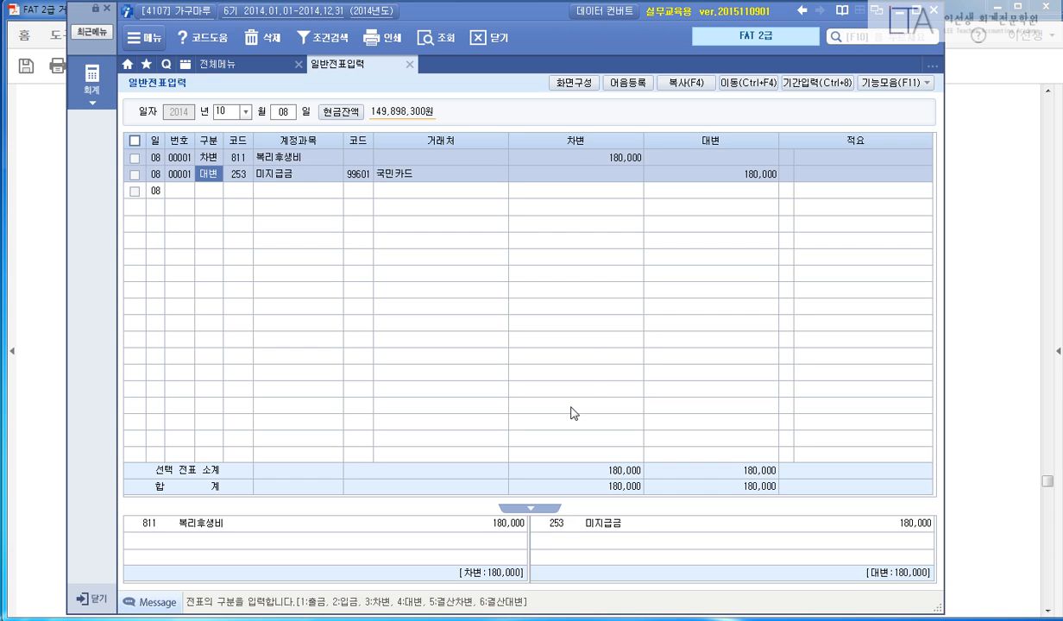
key(Escape)
Highlight problem 8's 일반거래 heading, the 공급받는자 side, buyer 가구마루 and supplier 초록플라워.
click(1004, 284)
scroll(957, 336, down, 3)
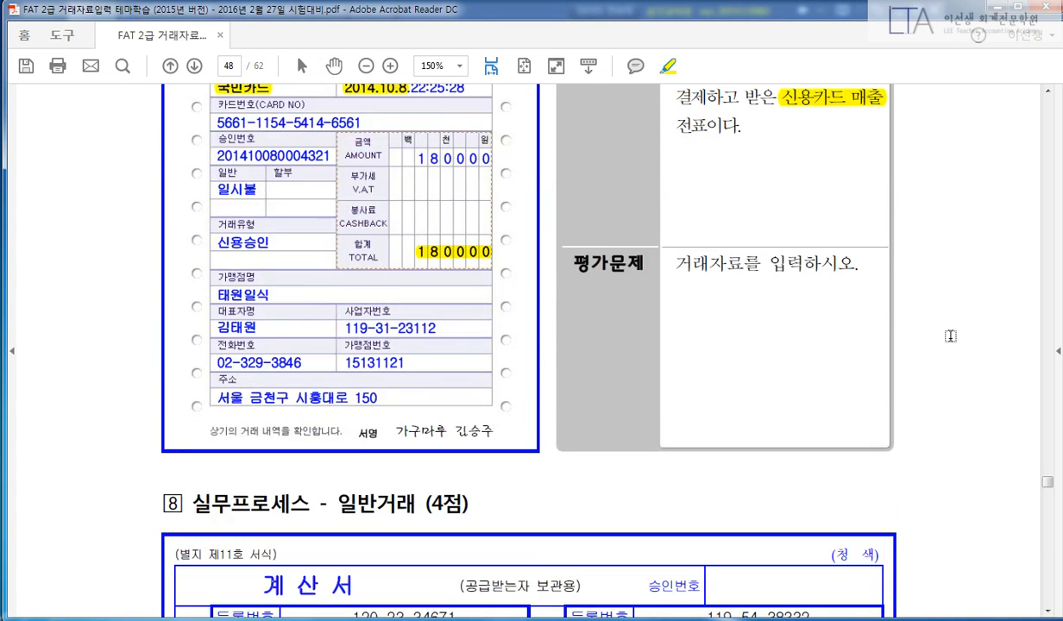
scroll(967, 347, down, 1)
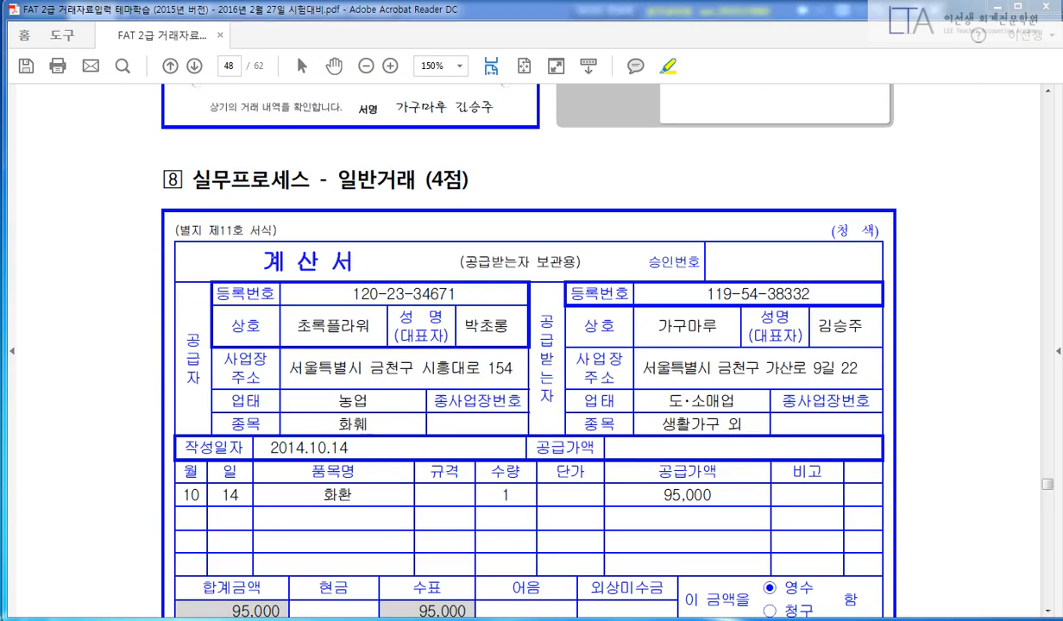
drag(335, 178, 419, 183)
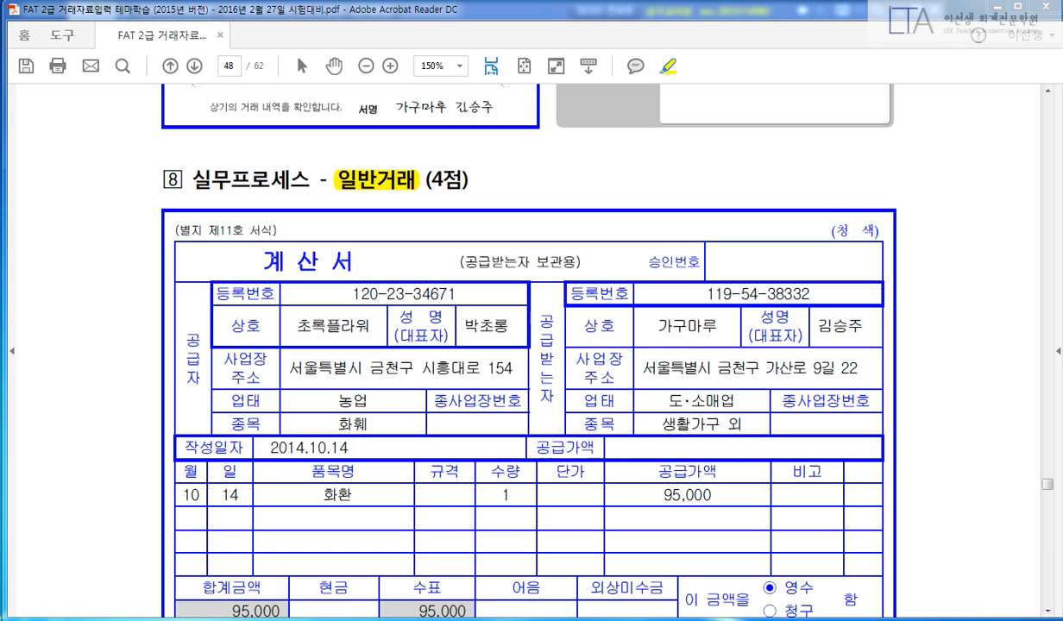
scroll(867, 294, down, 2)
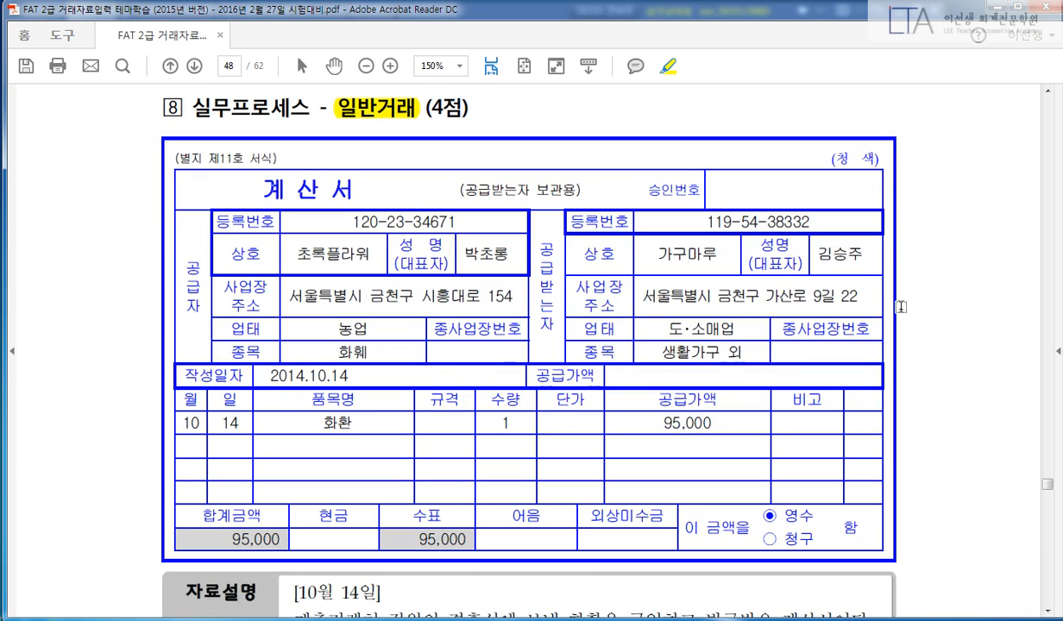
drag(546, 243, 545, 331)
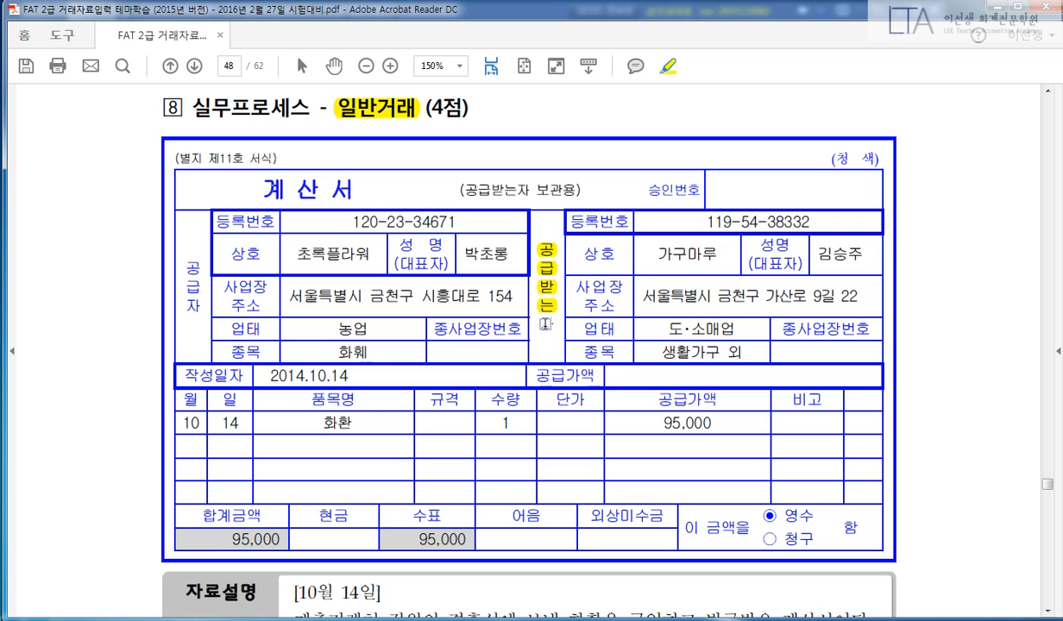
drag(649, 253, 706, 252)
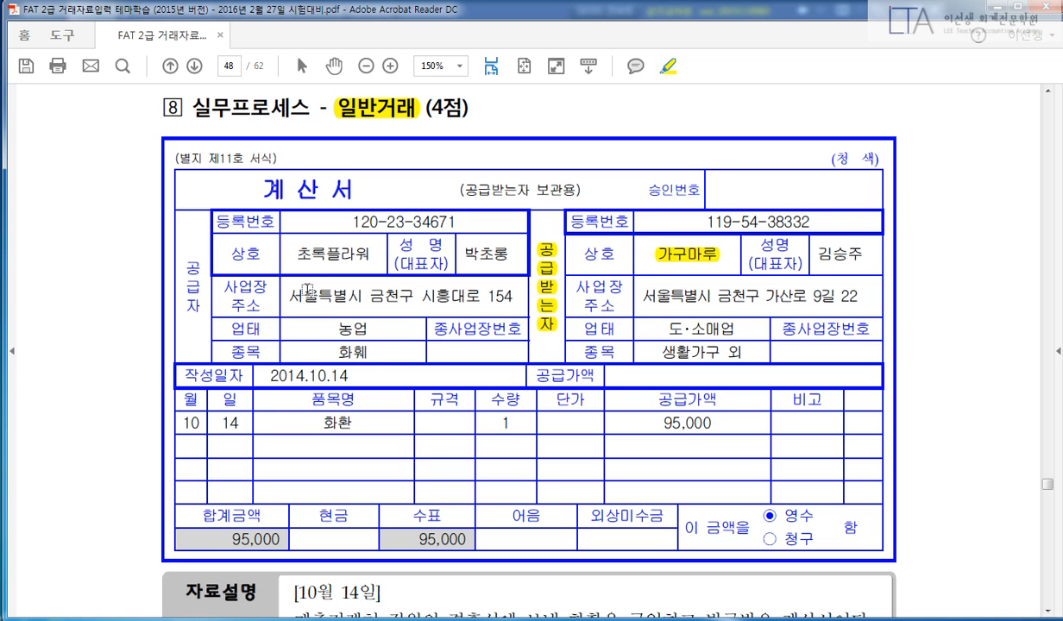
drag(295, 252, 369, 252)
Highlight [10월 14일], the 매출거래처 직원의 결혼식 purpose, 당좌수표(행복은행) wording and the 수표 amount.
scroll(376, 324, down, 4)
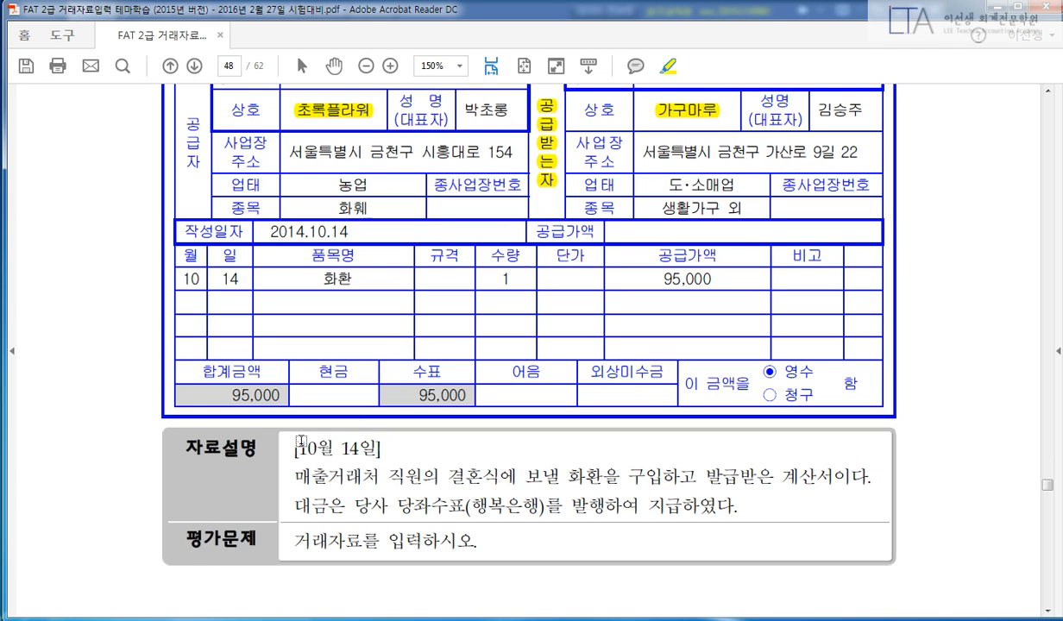
drag(296, 447, 378, 447)
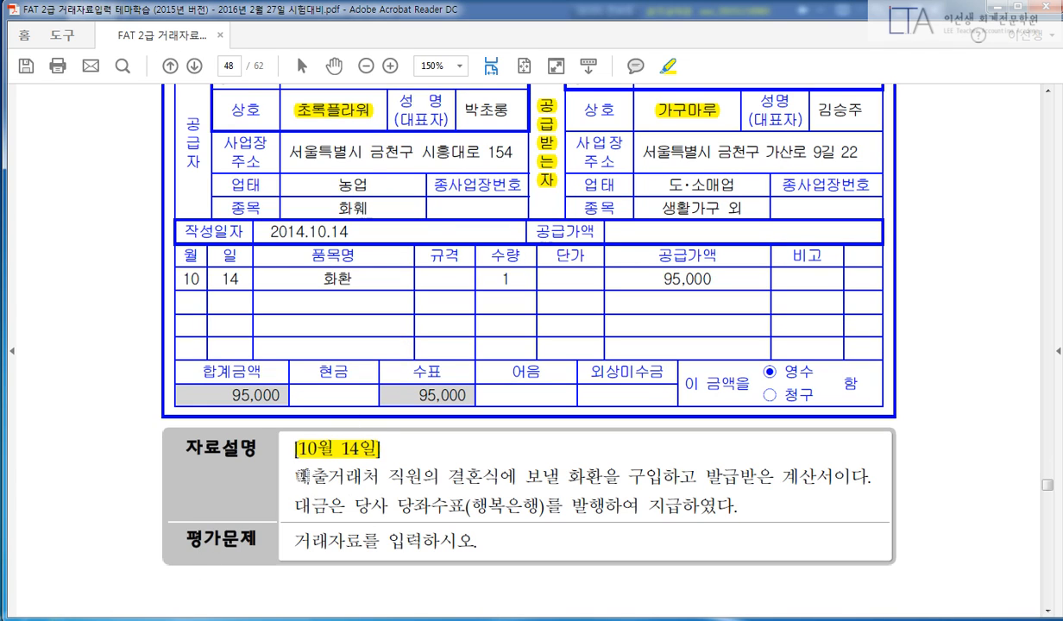
drag(294, 475, 499, 474)
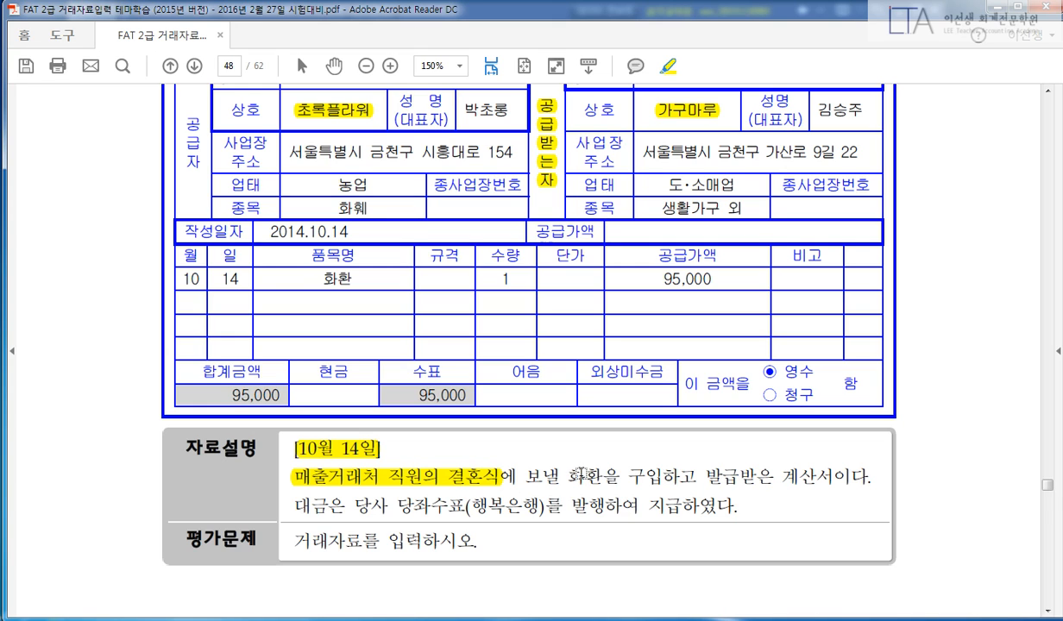
mouse_move(397, 507)
mouse_down()
mouse_move(710, 506)
mouse_move(669, 506)
mouse_move(683, 506)
mouse_up()
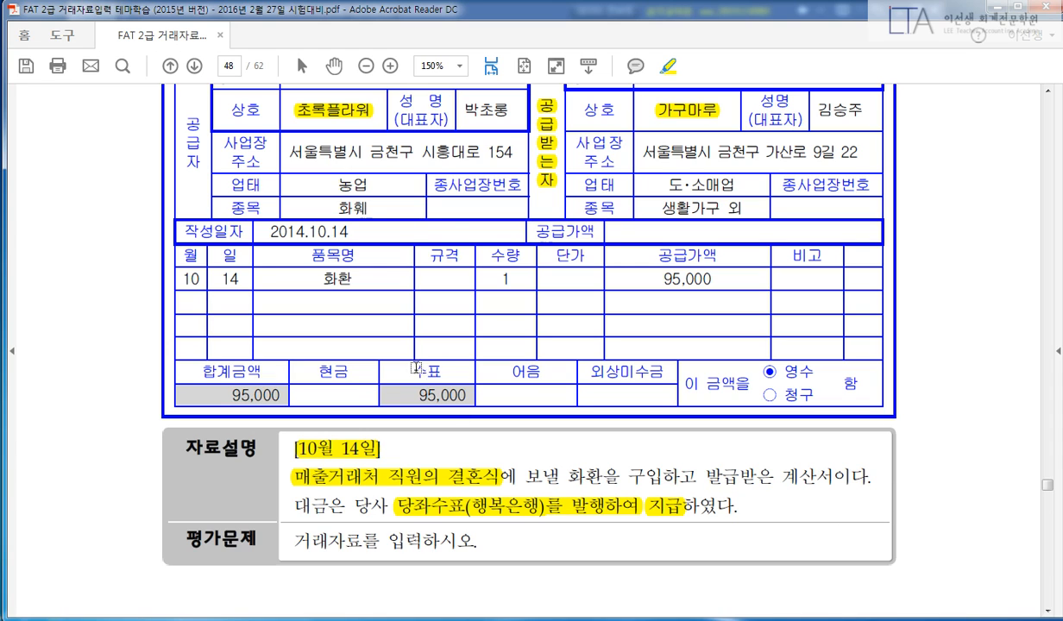
mouse_move(409, 372)
mouse_down()
mouse_move(448, 373)
mouse_move(418, 395)
mouse_move(467, 394)
mouse_up()
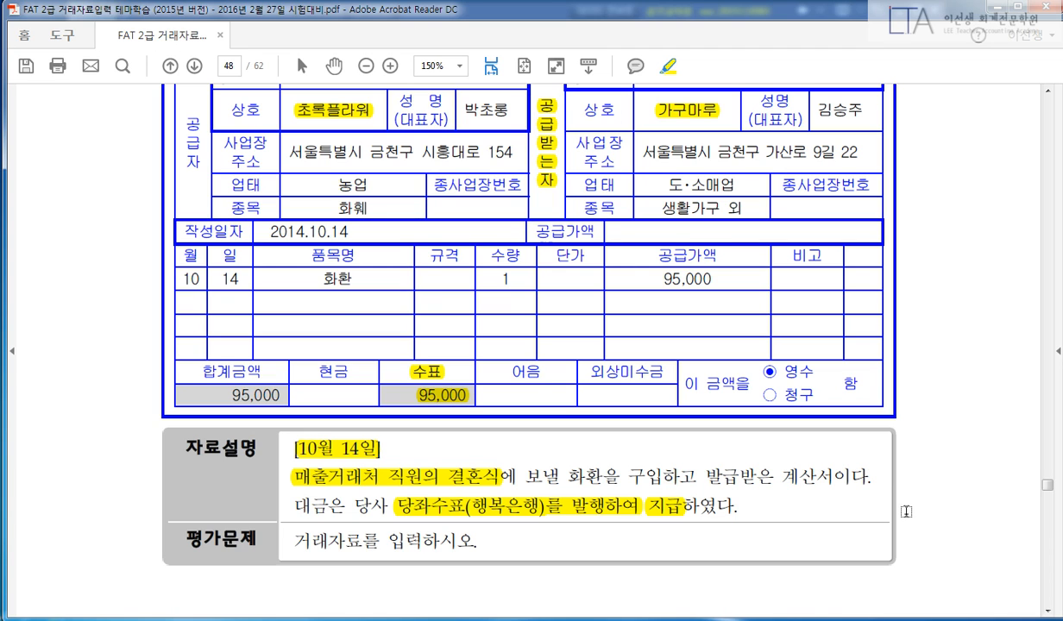
scroll(912, 489, up, 1)
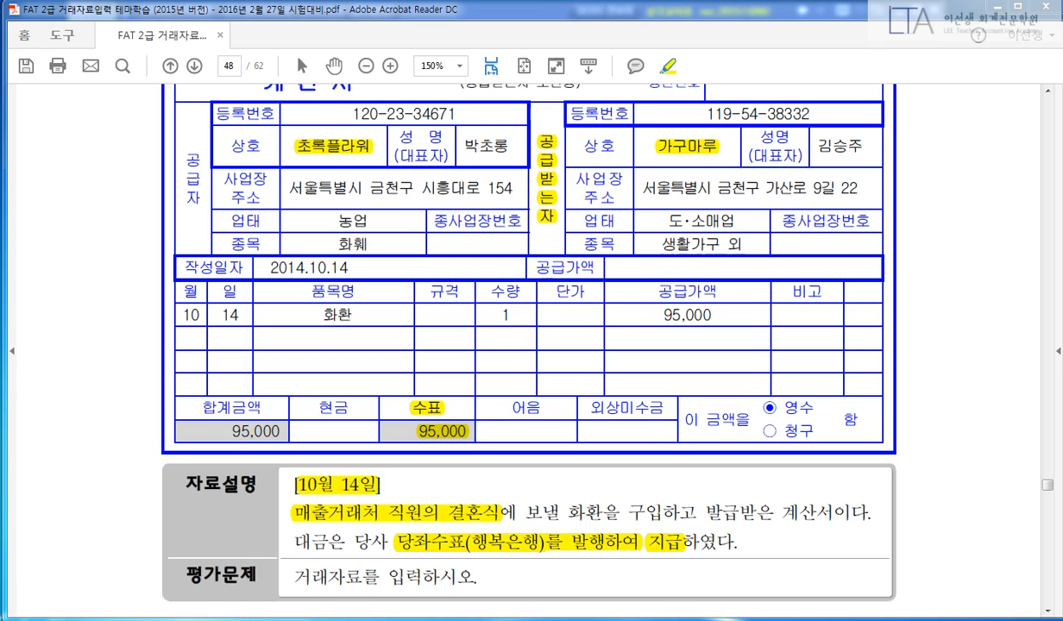
Start the October 14 voucher with a 접대비 (813) debit line of 95,000.
key(alt+Tab)
text(14)
key(Return)
text(3)
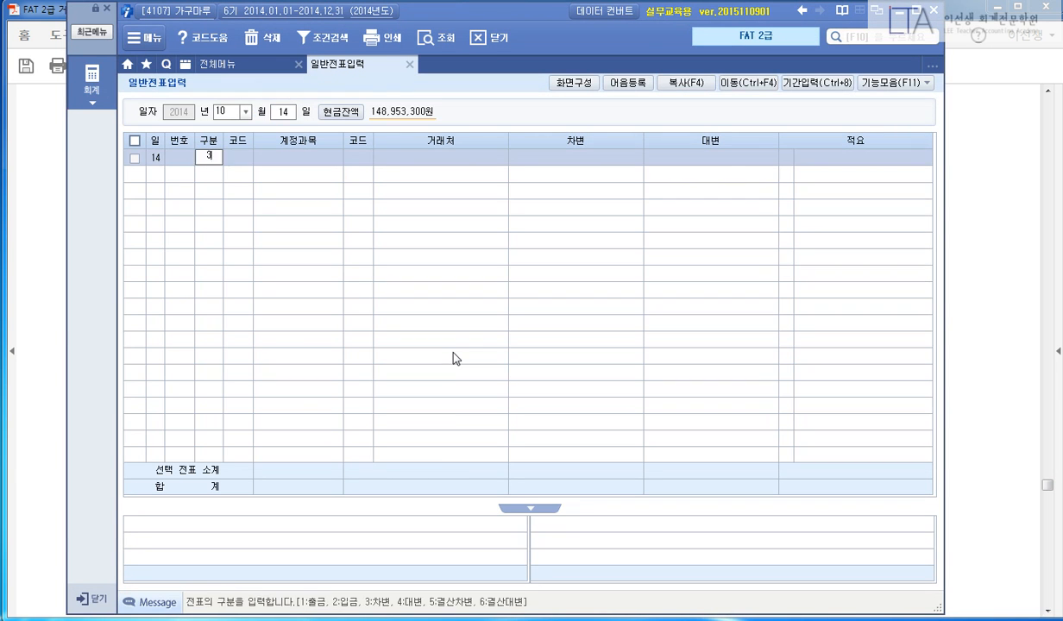
key(Return)
text(813)
key(Return)
key(Return)
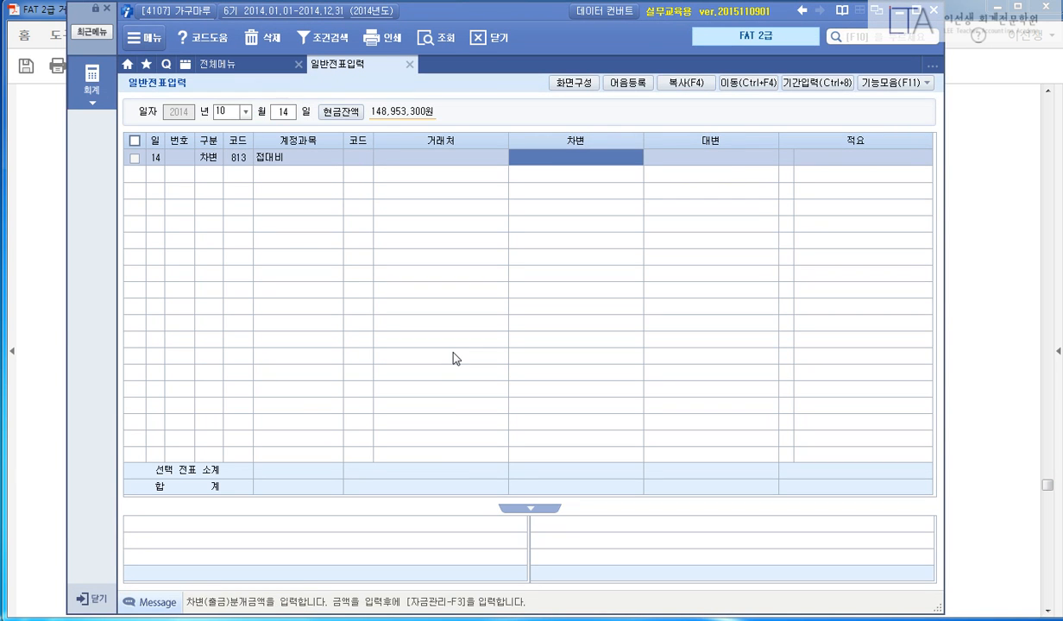
text(95000)
Add the credit line to 당좌예금 (102) with customer 행복은행 (98006) for 95,000.
key(Return)
text(4)
key(Return)
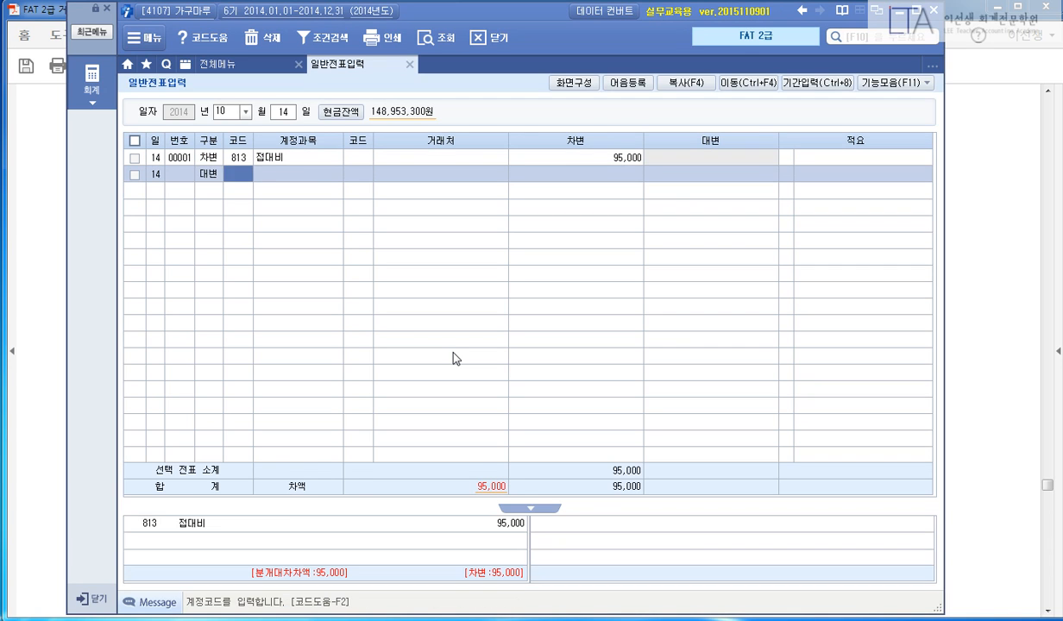
text(102)
key(Return)
text(98006)
key(Return)
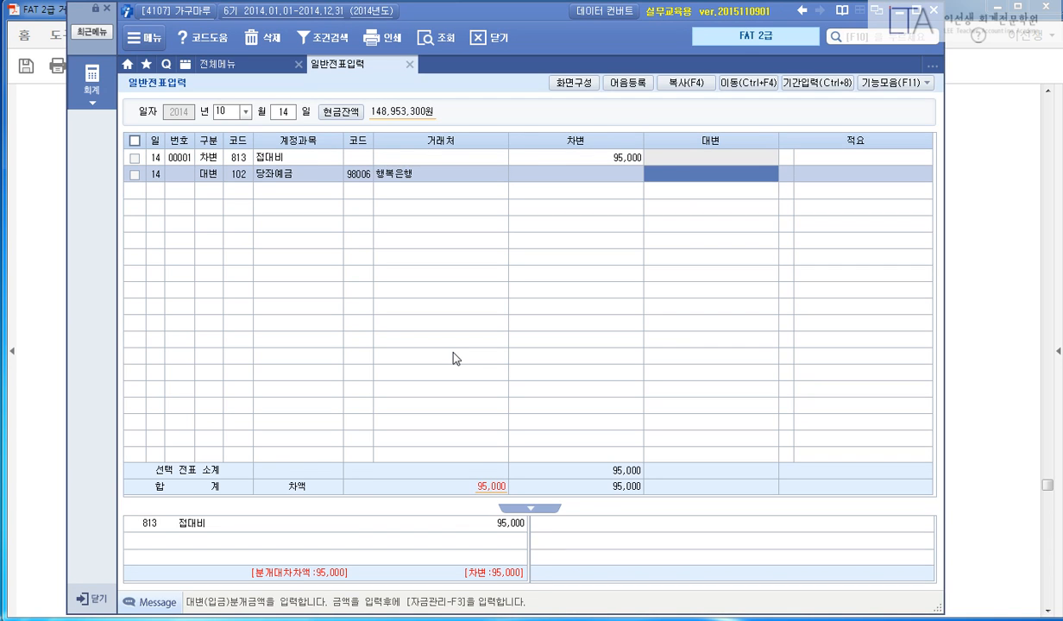
text(95,000)
key(Return)
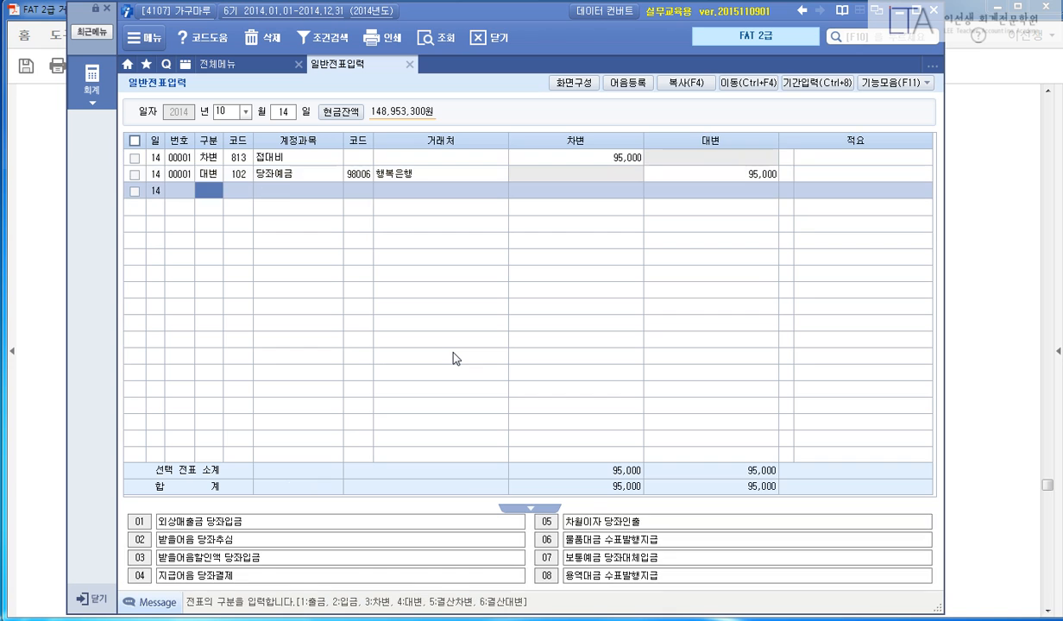
Highlight page 49's 일반거래 heading, the date [11월 14일] and 광고용 홍보책자를.
click(1003, 248)
scroll(1009, 345, down, 6)
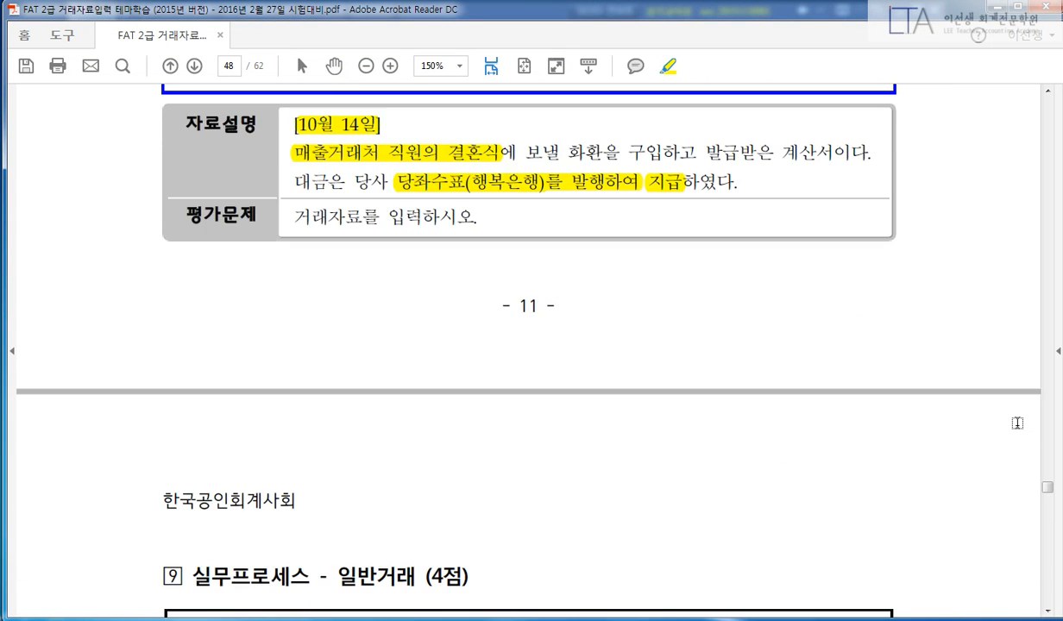
scroll(1017, 423, down, 2)
scroll(1017, 421, down, 9)
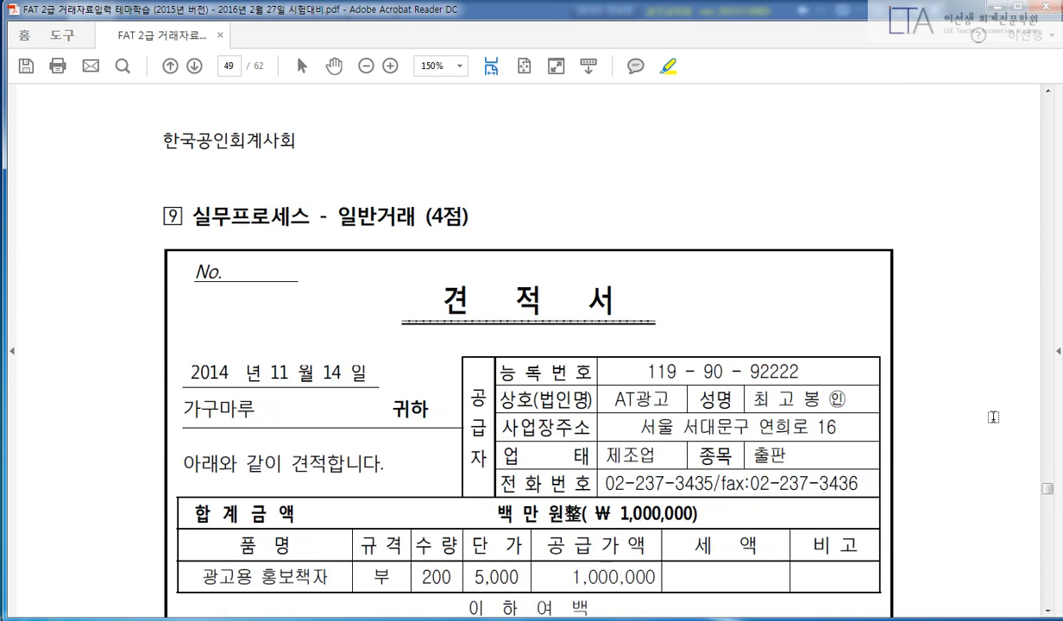
drag(334, 180, 416, 178)
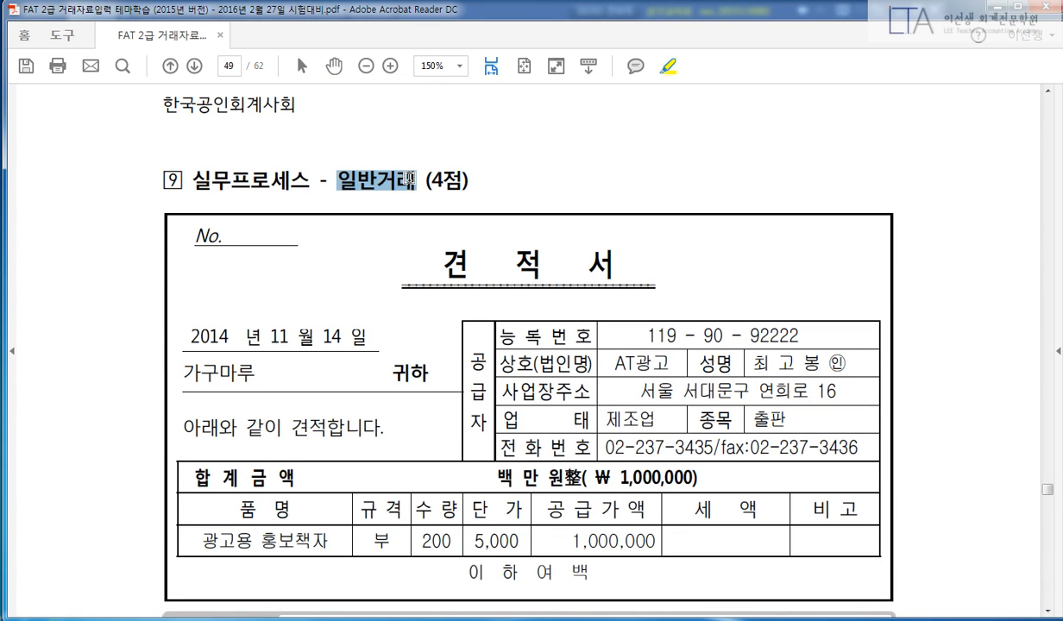
scroll(544, 191, down, 1)
scroll(544, 192, down, 3)
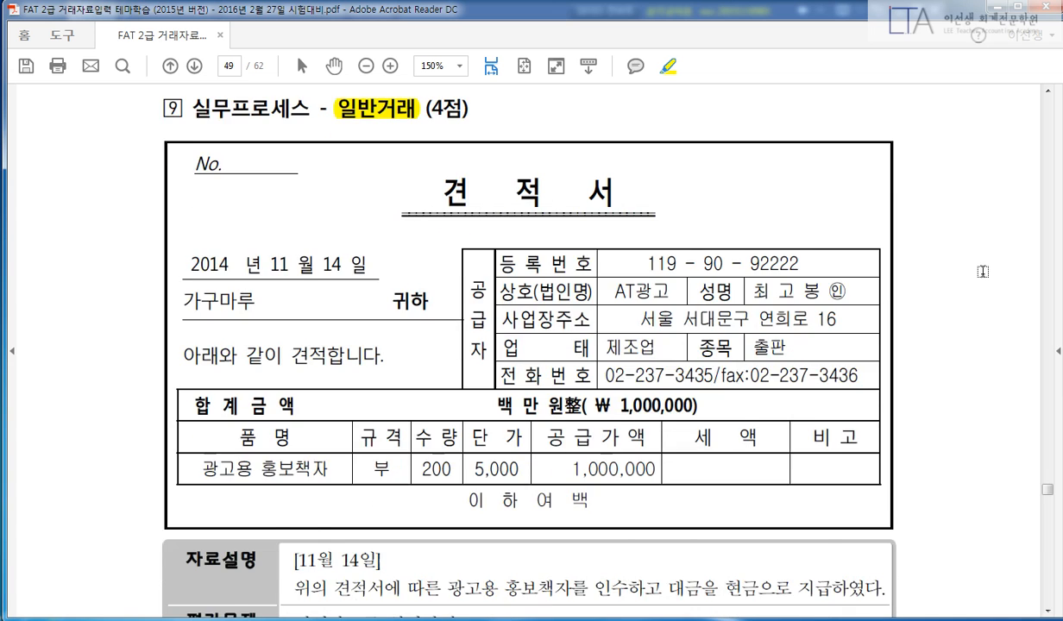
drag(292, 489, 380, 489)
drag(448, 516, 577, 515)
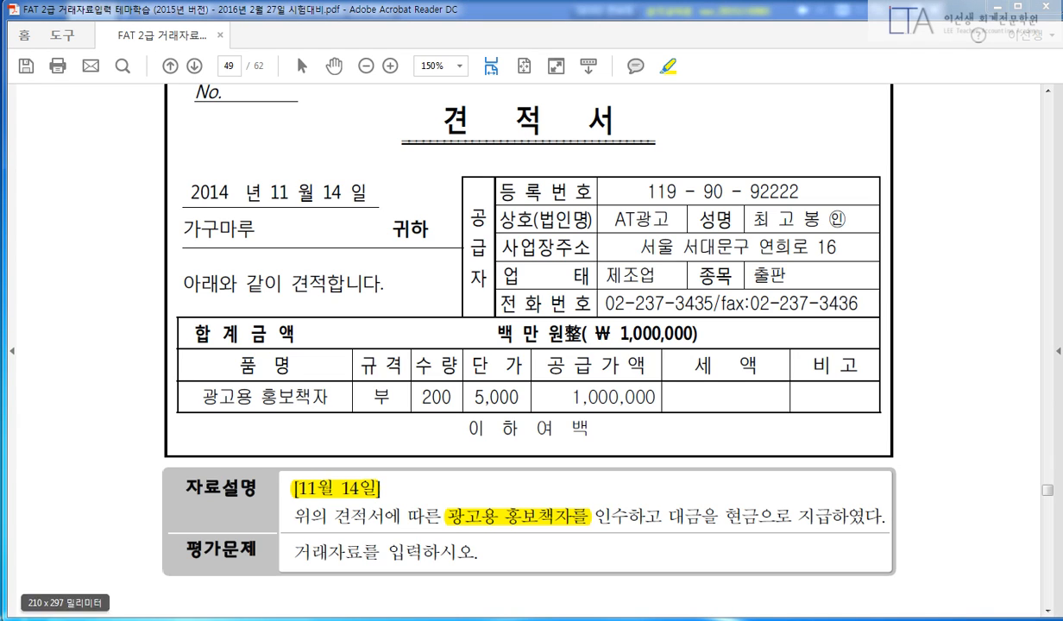
Highlight 현금으로 지급, the 합계금액 label and the ₩1,000,000 total on the quotation.
drag(730, 516, 833, 516)
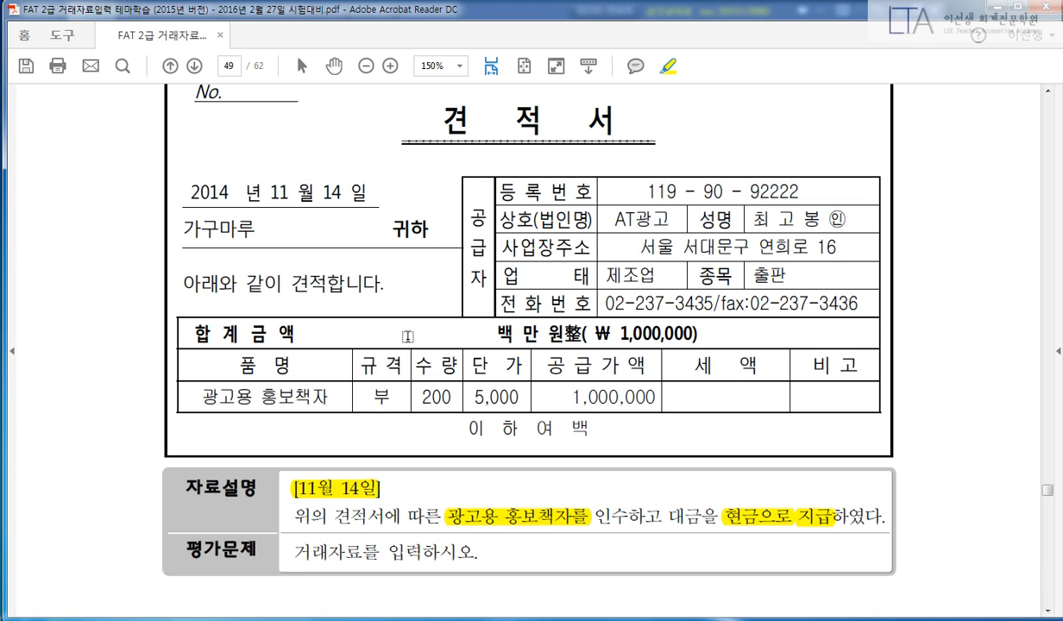
drag(199, 331, 280, 332)
drag(497, 333, 712, 333)
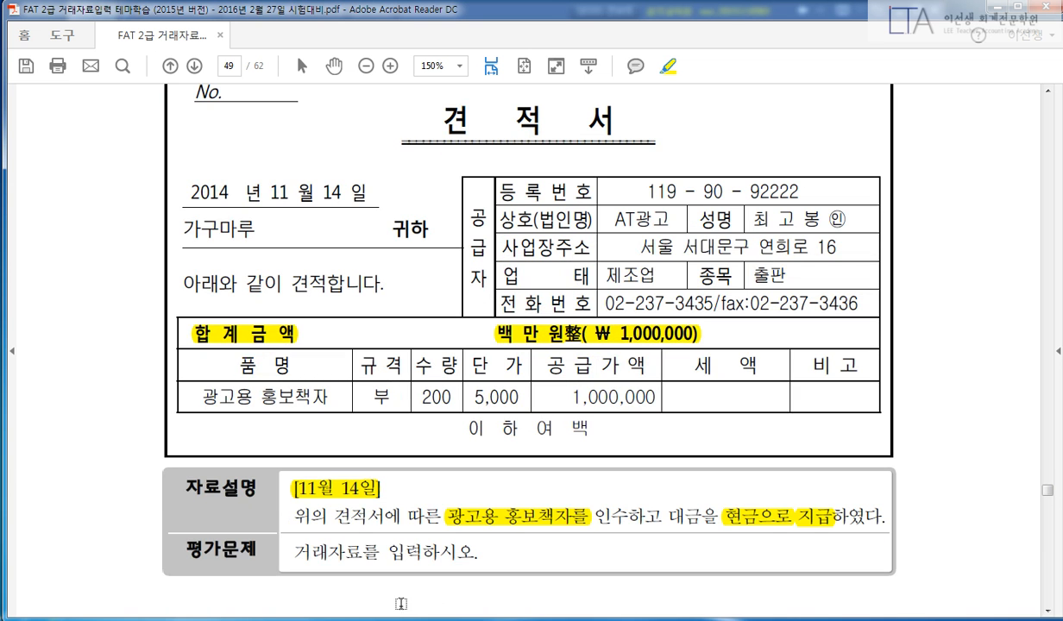
Enter a November 14 출금 voucher to 광고선전비 (833) for 1,000,000.
key(alt+Tab)
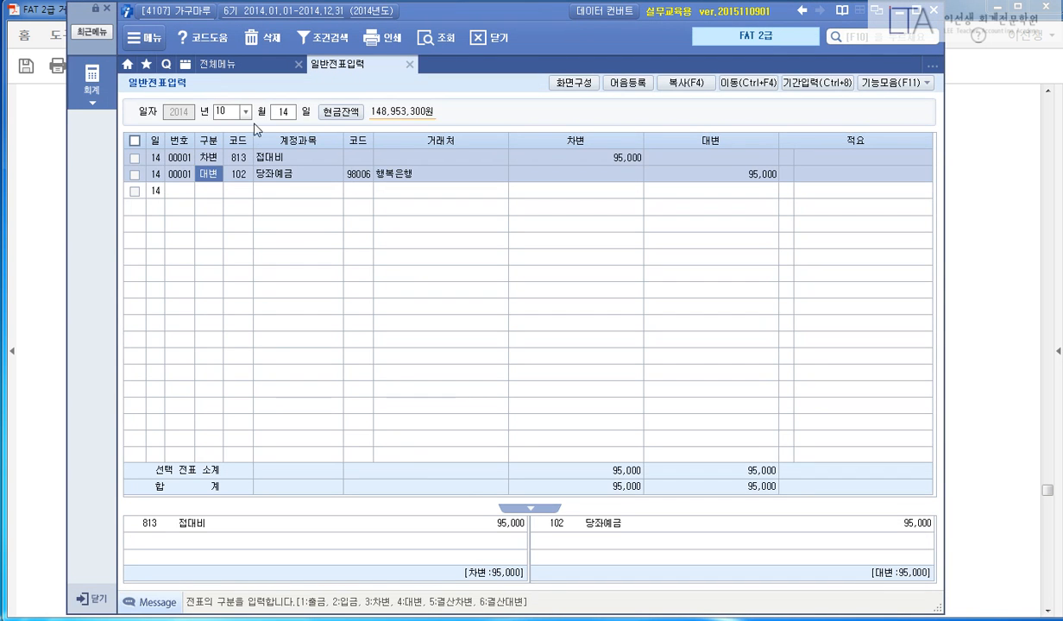
click(235, 113)
text(11)
key(Return)
key(Return)
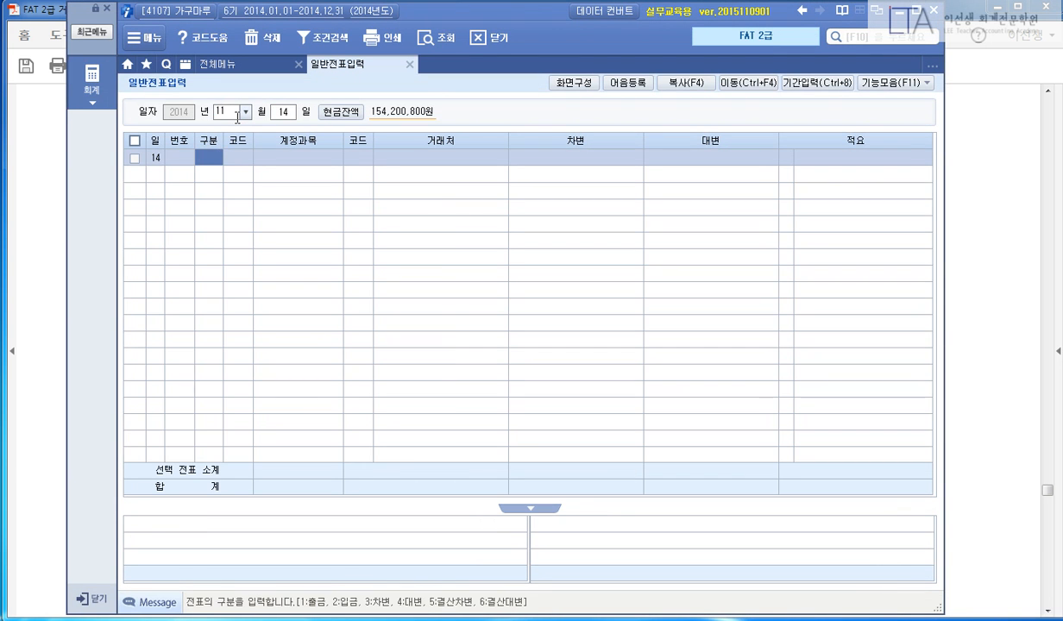
text(1)
key(Return)
text(833)
key(Return)
key(Return)
key(Return)
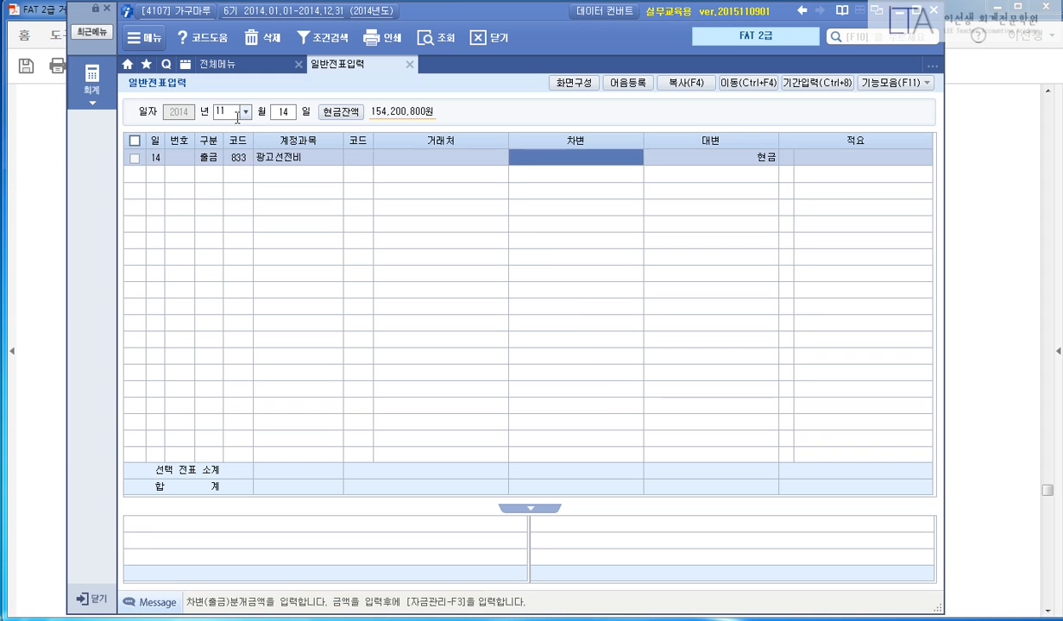
text(1000000)
key(Return)
key(Return)
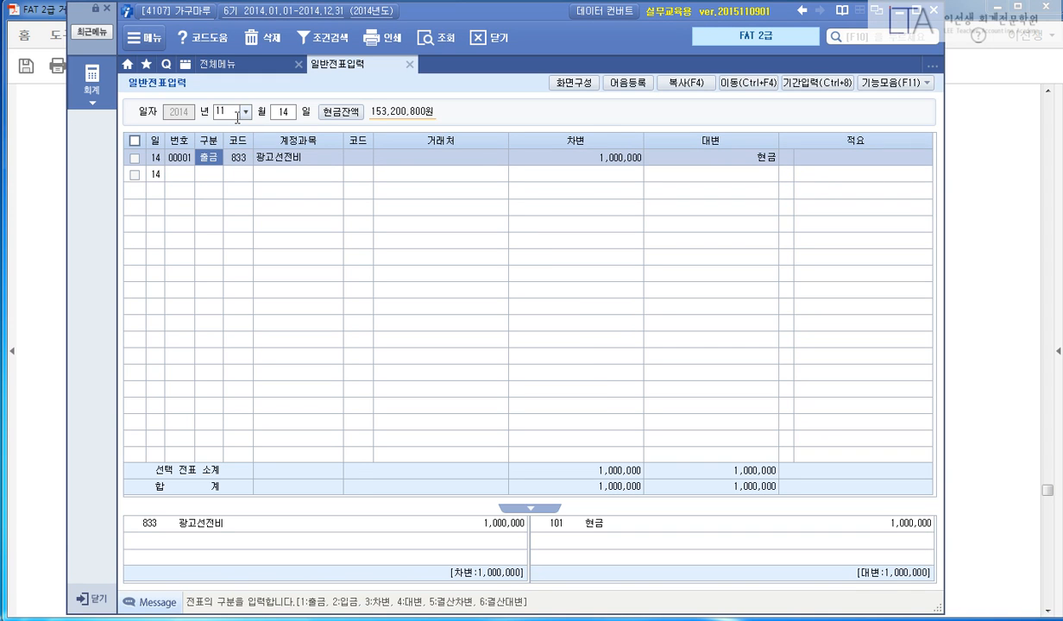
Highlight problem 10's 일반거래, [11월 20일] and 개인용 승용차에 대한 자동차세를.
click(990, 177)
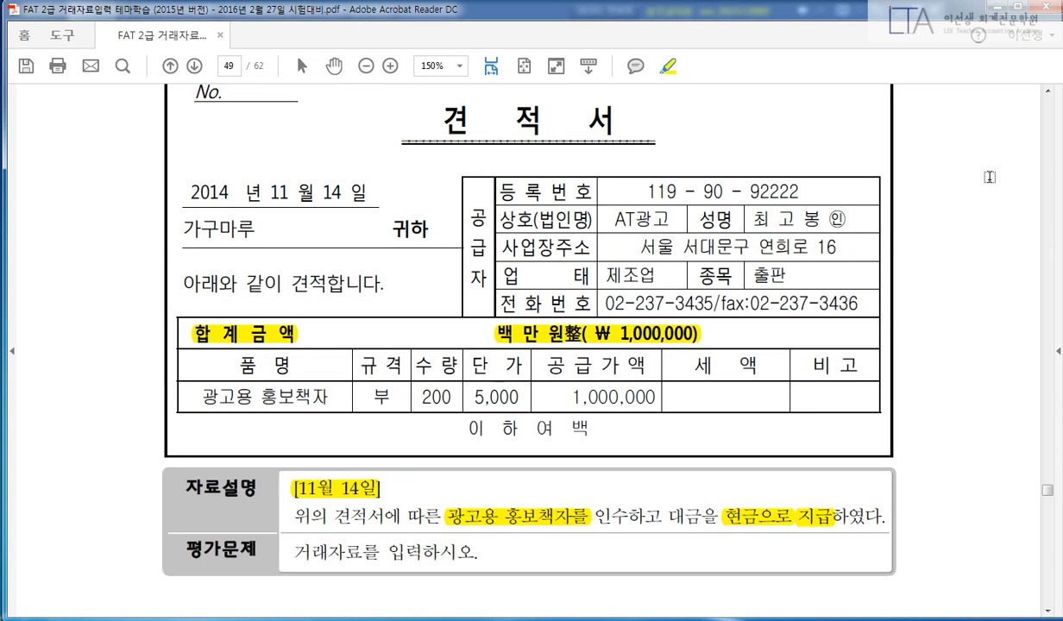
scroll(953, 324, down, 5)
scroll(965, 345, down, 9)
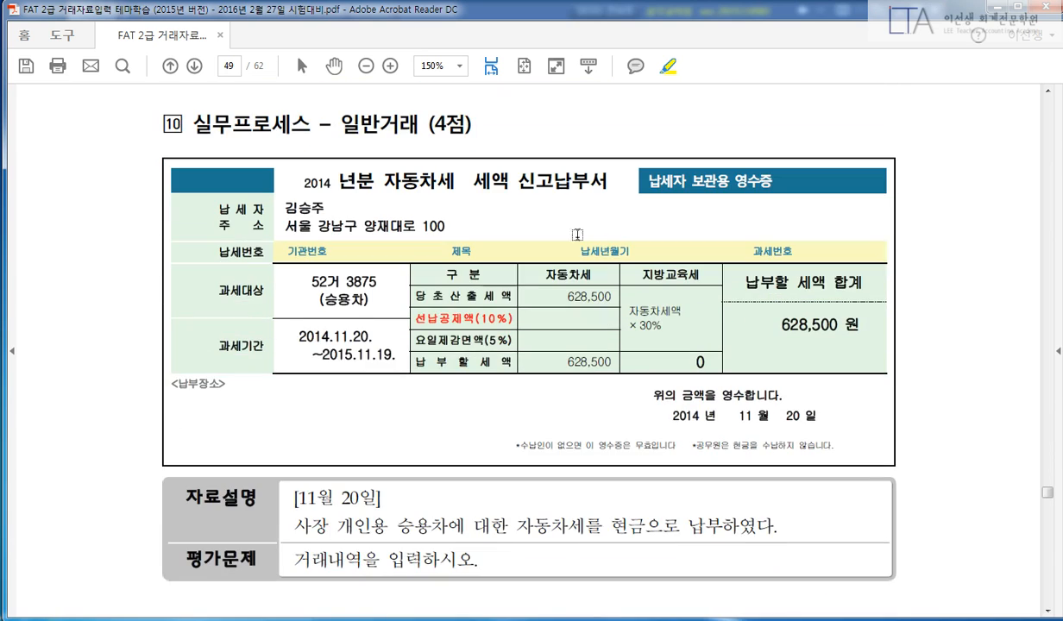
mouse_move(339, 125)
mouse_down()
mouse_move(415, 125)
mouse_move(402, 120)
mouse_up()
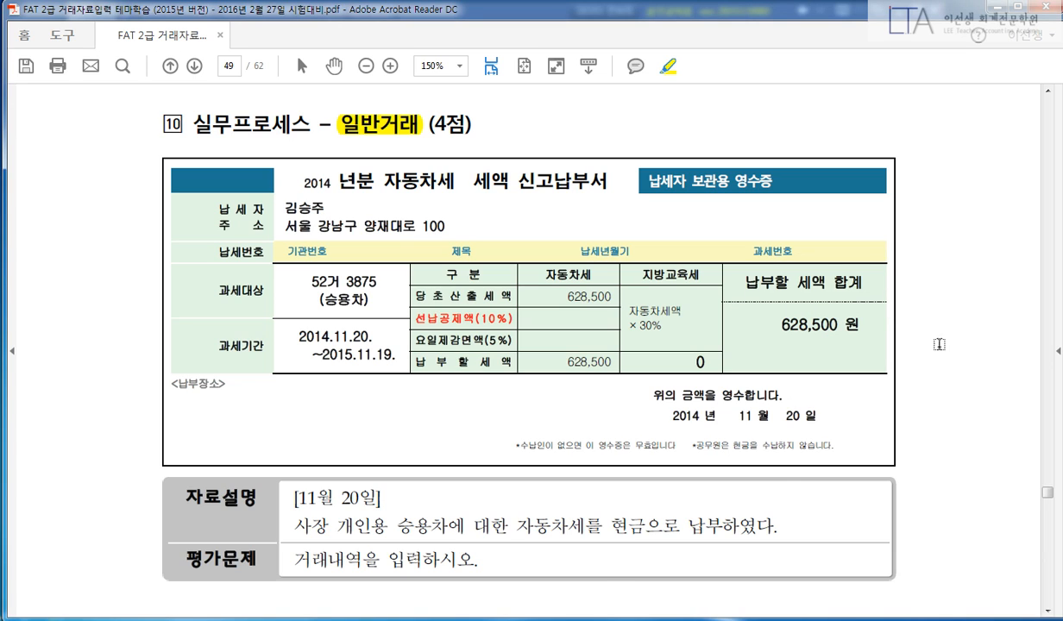
drag(296, 498, 380, 497)
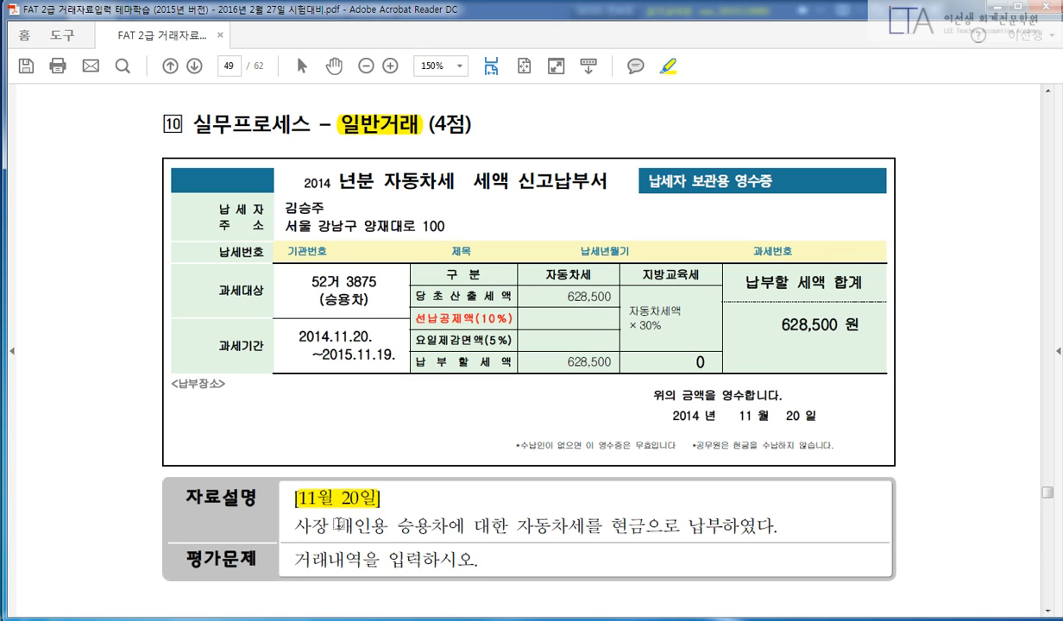
drag(342, 524, 595, 524)
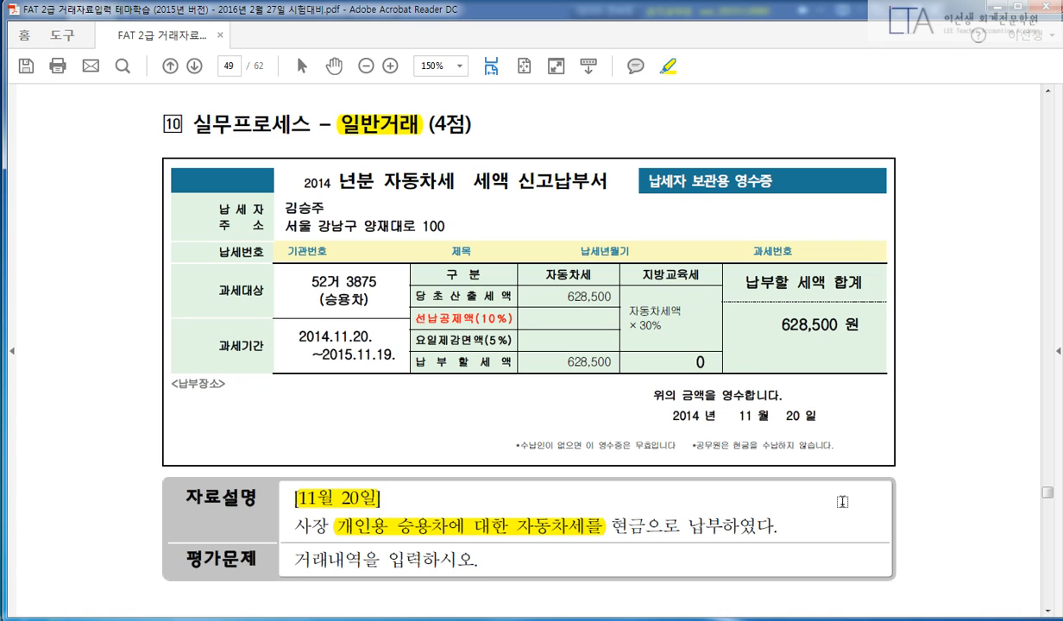
Highlight 현금, the 납부할 세액 합계 label and the 628,500 total on the car-tax receipt.
drag(612, 524, 647, 524)
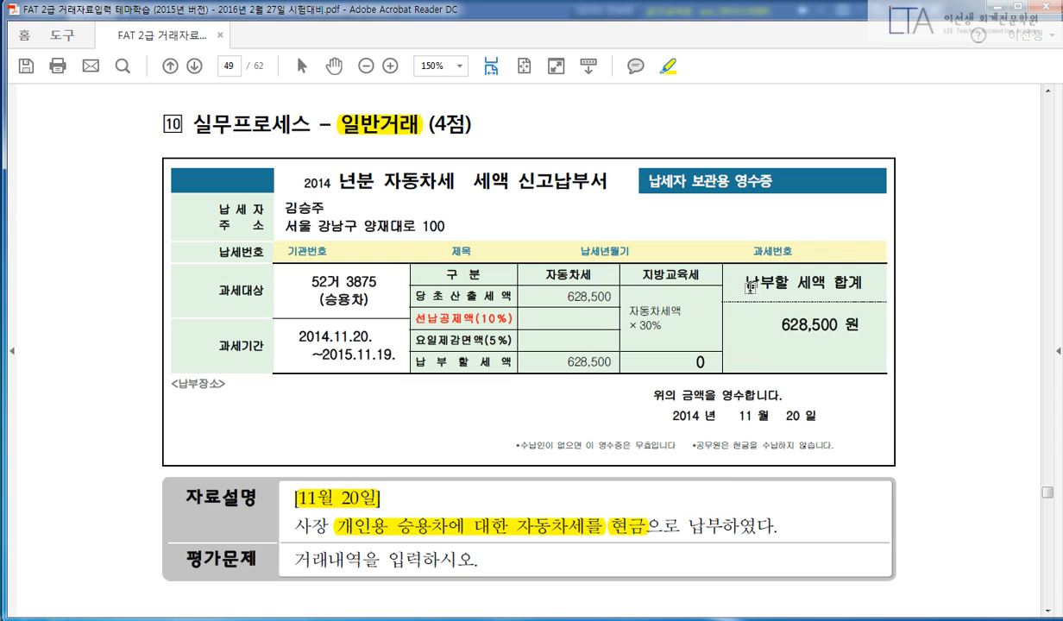
drag(748, 283, 865, 283)
drag(781, 324, 836, 324)
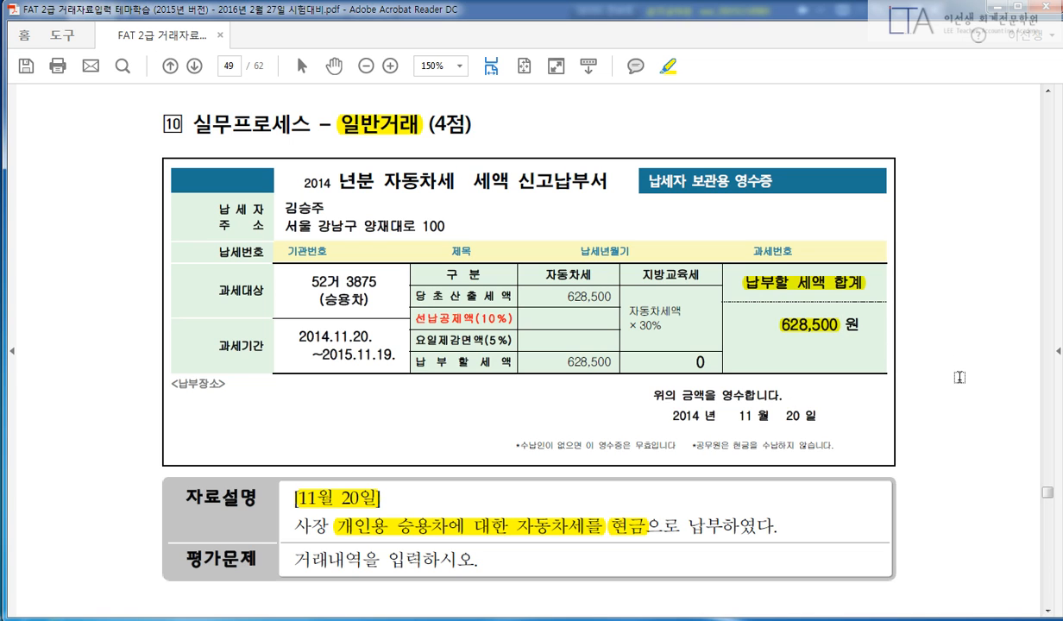
click(405, 617)
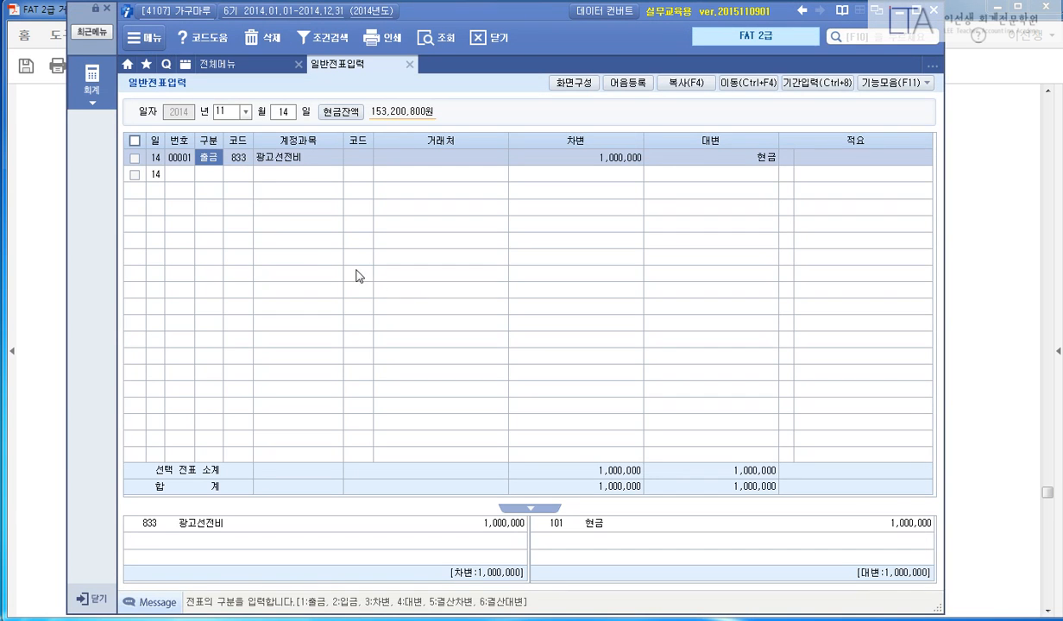
Enter a November 20 출금 voucher debiting 인출금 (338) for 628,500.
click(283, 112)
text(20)
key(Return)
text(1)
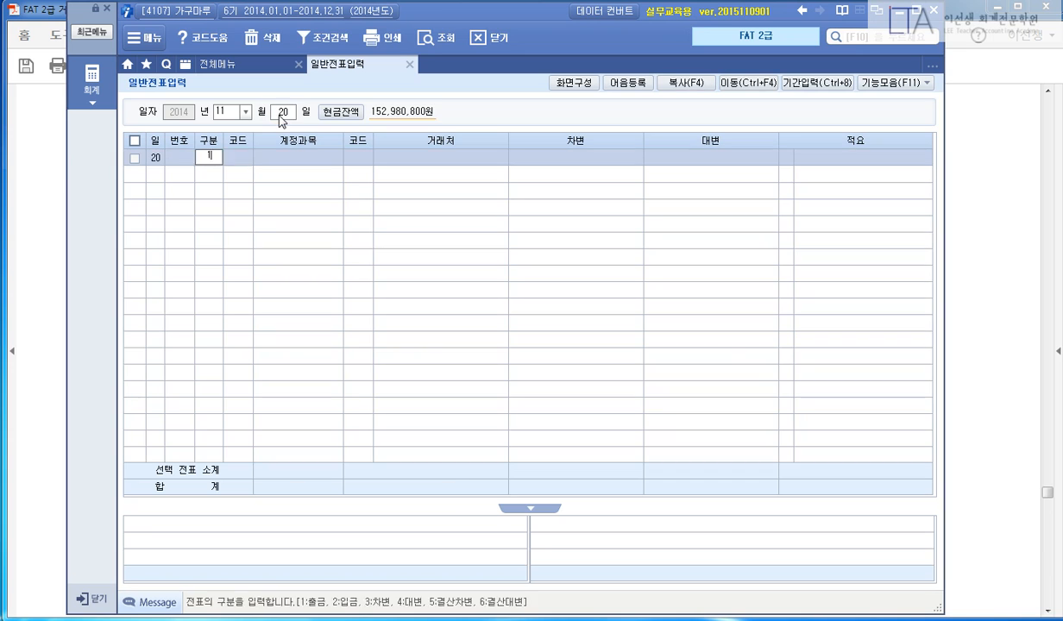
key(Return)
text(338)
key(Return)
key(Return)
key(Return)
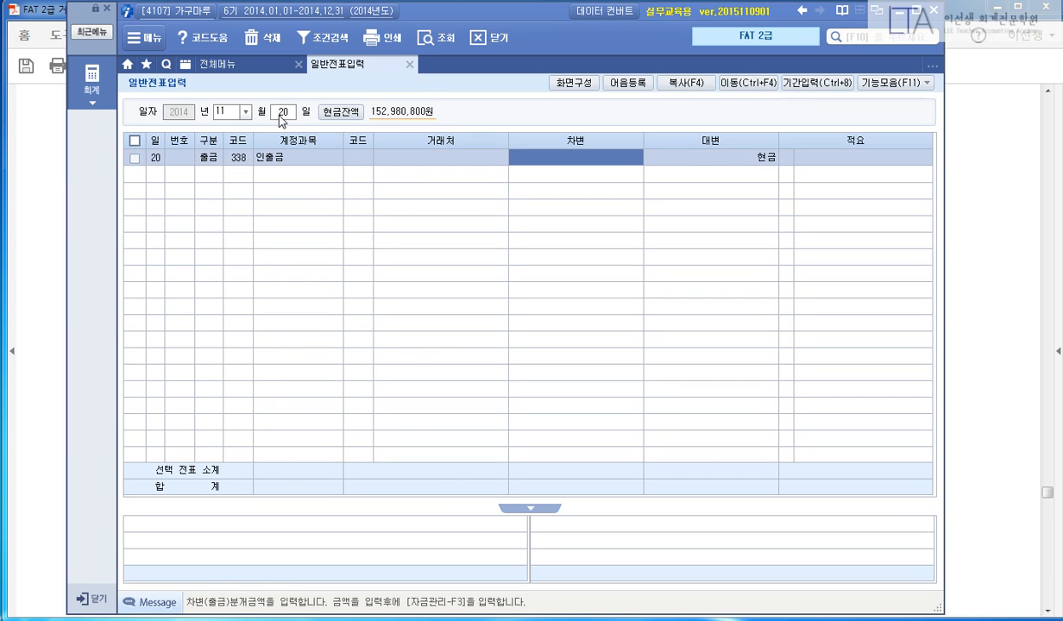
text(608500)
key(Return)
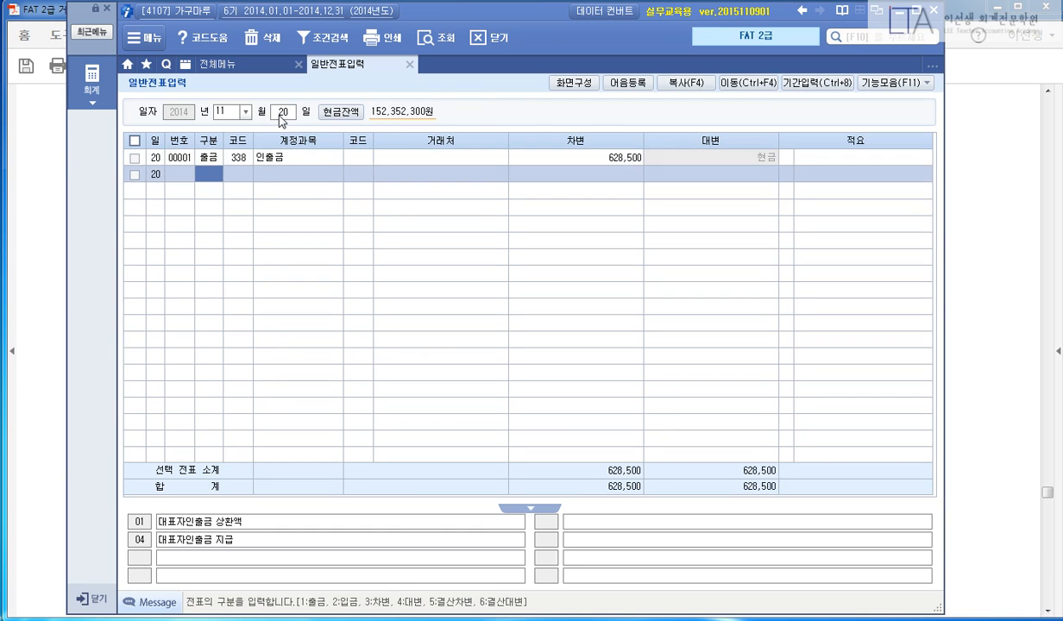
key(Escape)
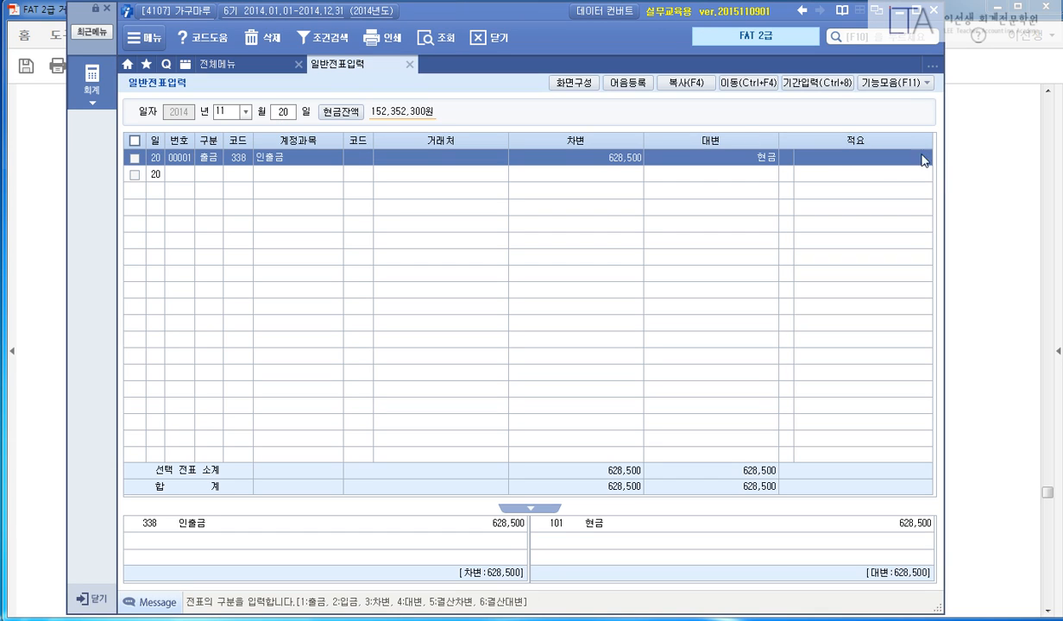
Scroll through the exam PDF, adding and then removing a highlight on 공급가액계.
click(943, 240)
scroll(943, 240, down, 20)
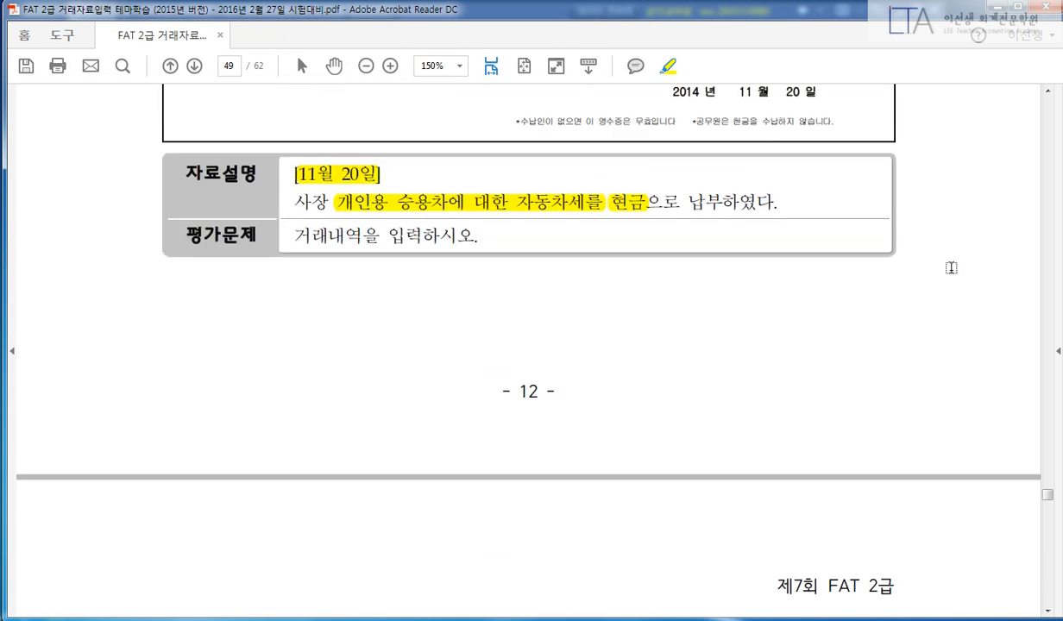
scroll(972, 272, down, 20)
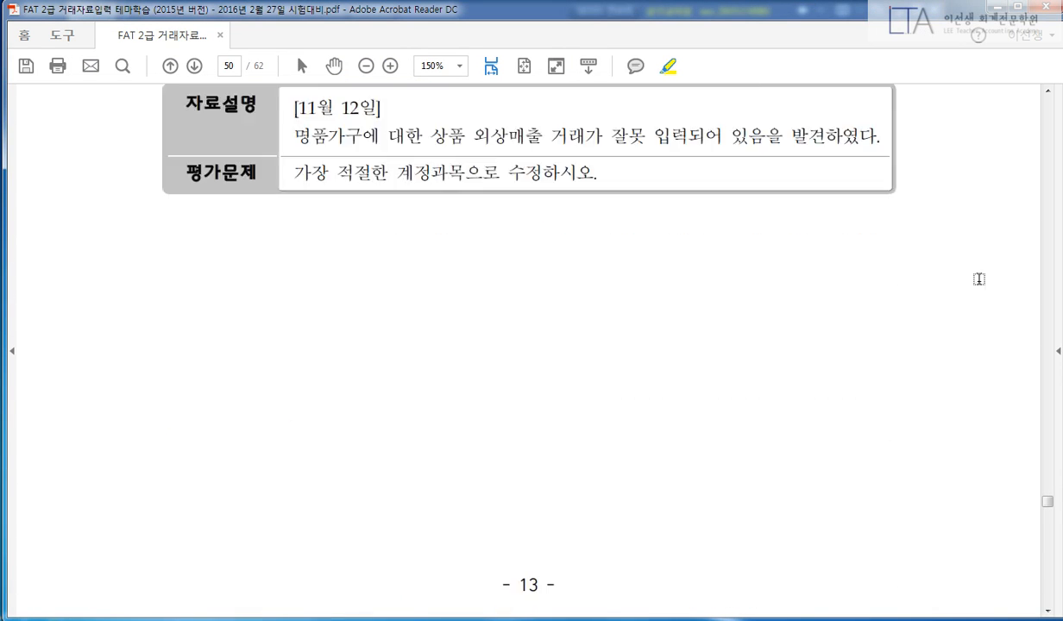
scroll(969, 281, up, 2)
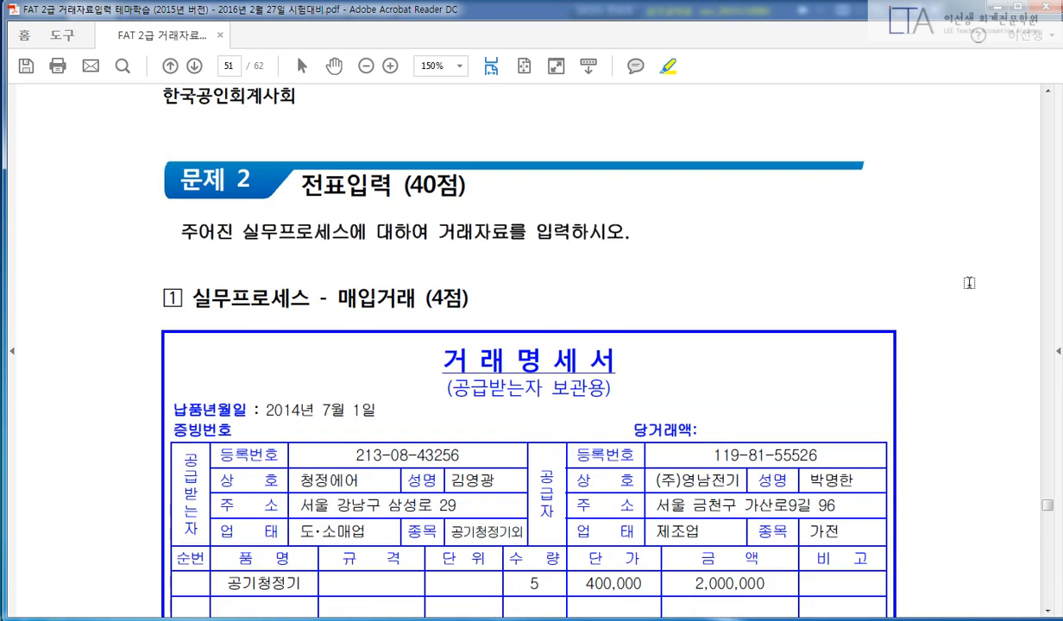
scroll(969, 283, down, 2)
scroll(976, 290, up, 2)
scroll(526, 345, up, 1)
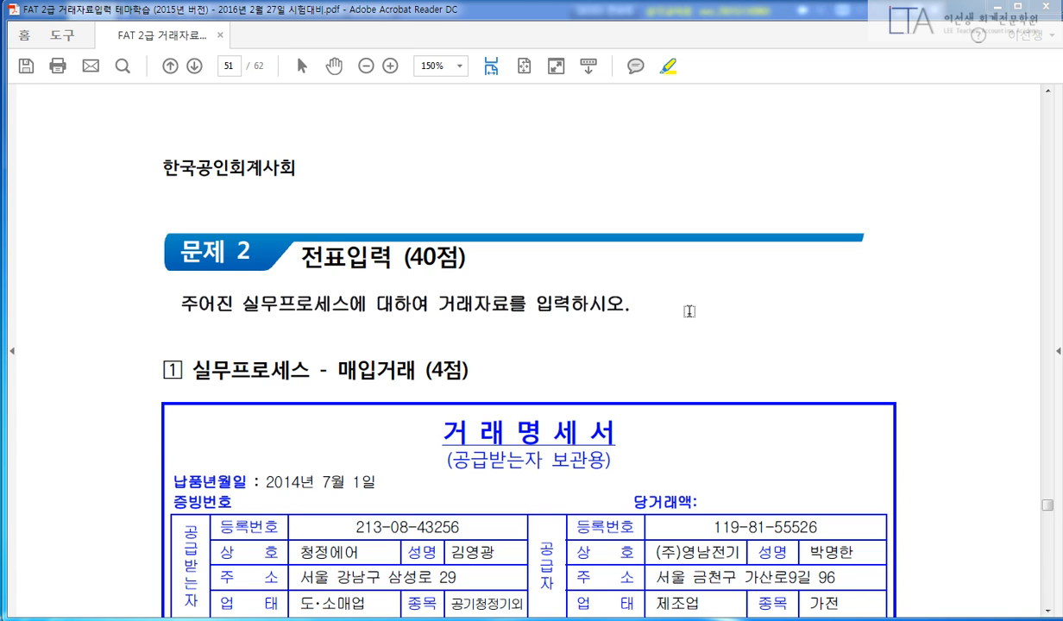
scroll(754, 351, down, 2)
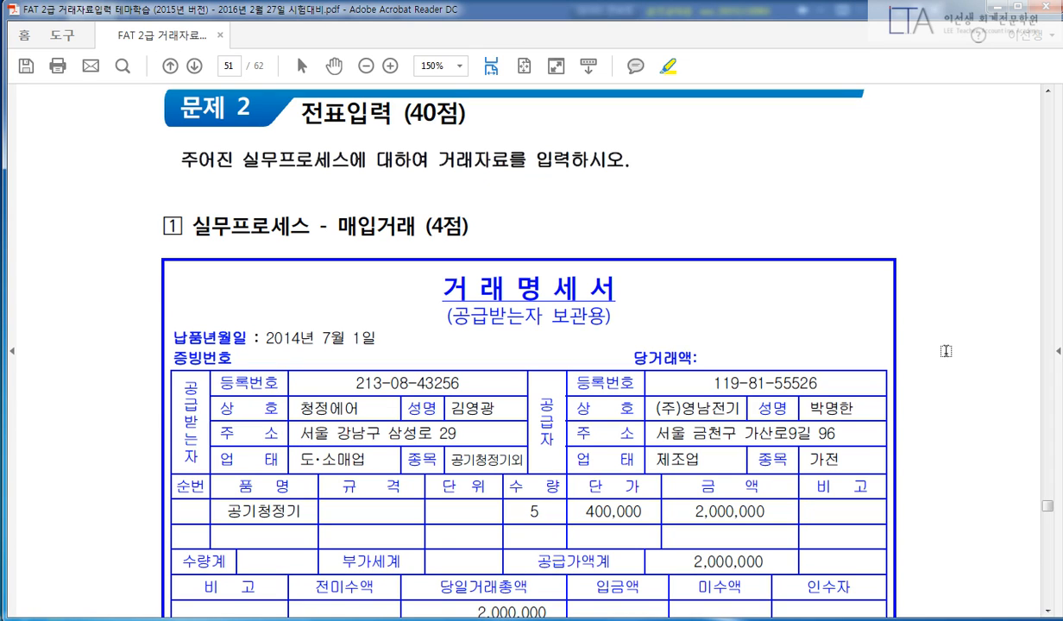
double_click(543, 569)
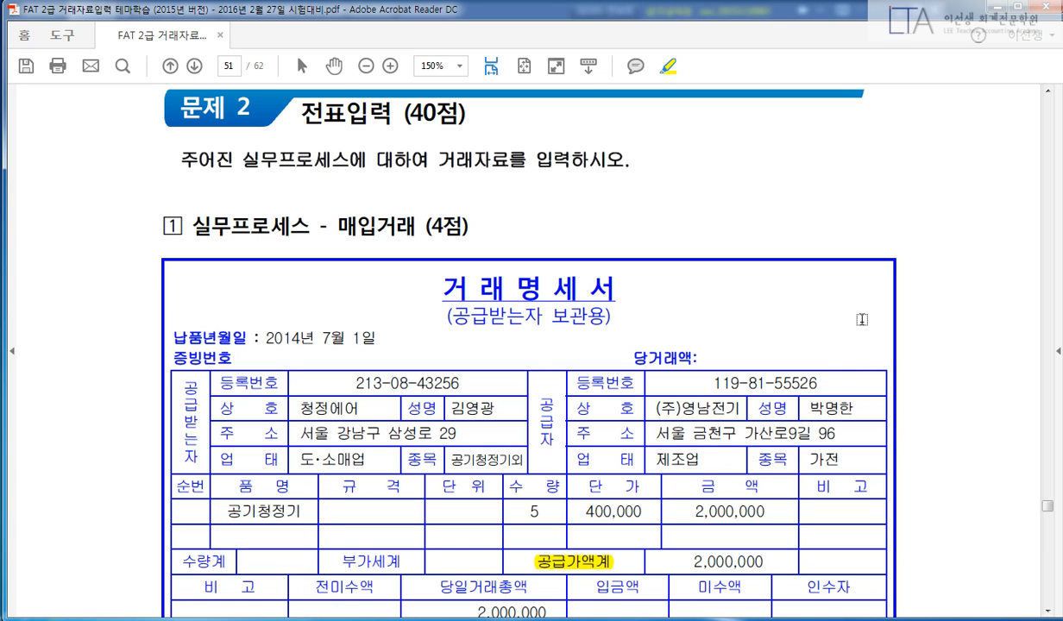
right_click(522, 548)
click(571, 389)
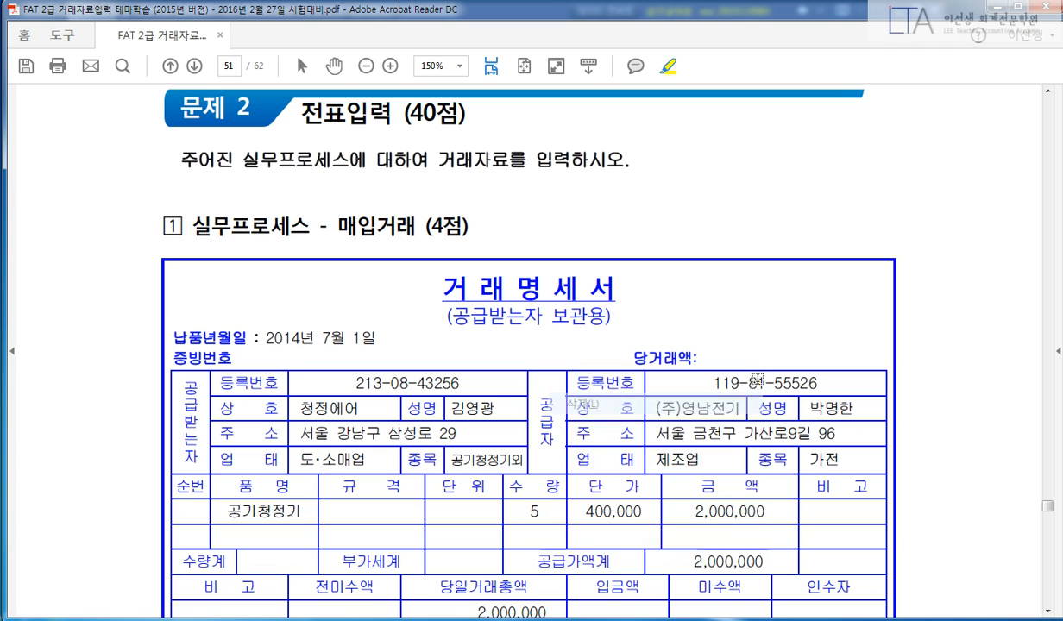
Highlight 매입거래 in the page-51 problem heading and bring the business card into view.
scroll(604, 221, down, 1)
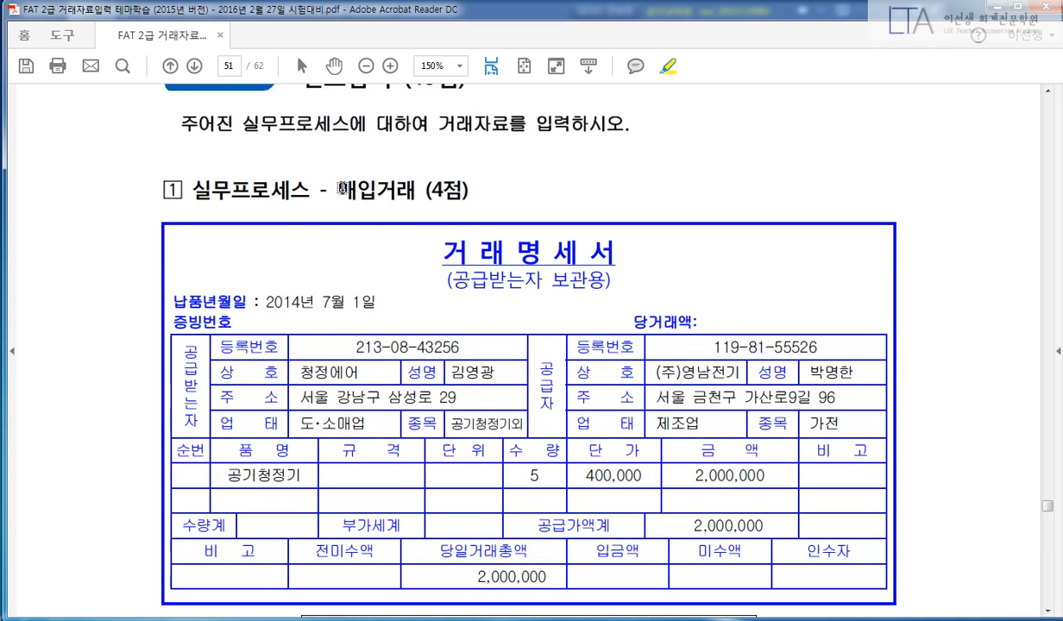
drag(339, 188, 415, 189)
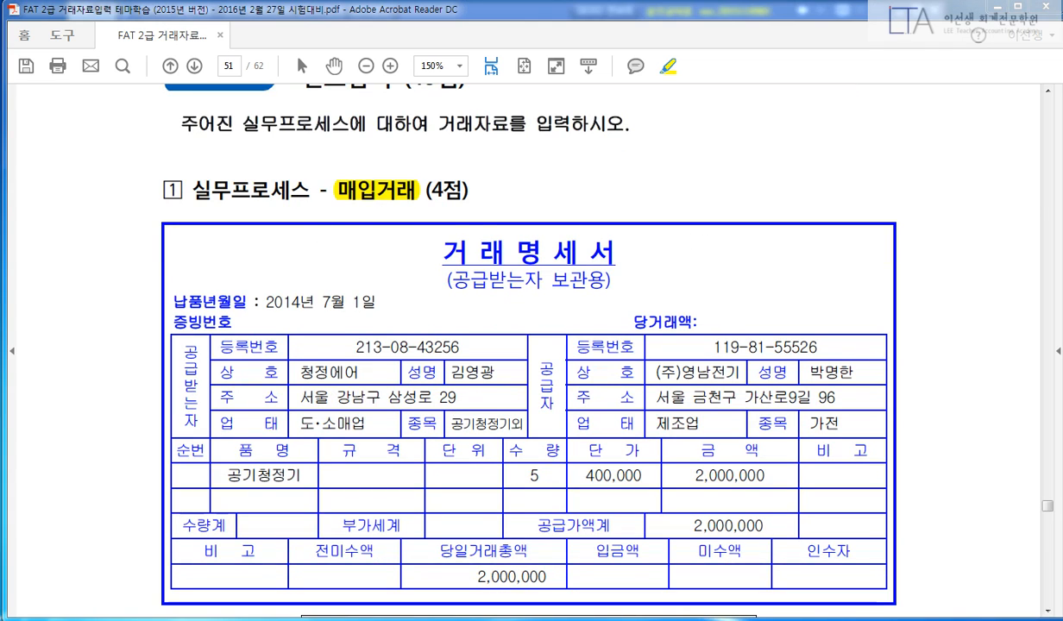
scroll(912, 321, down, 10)
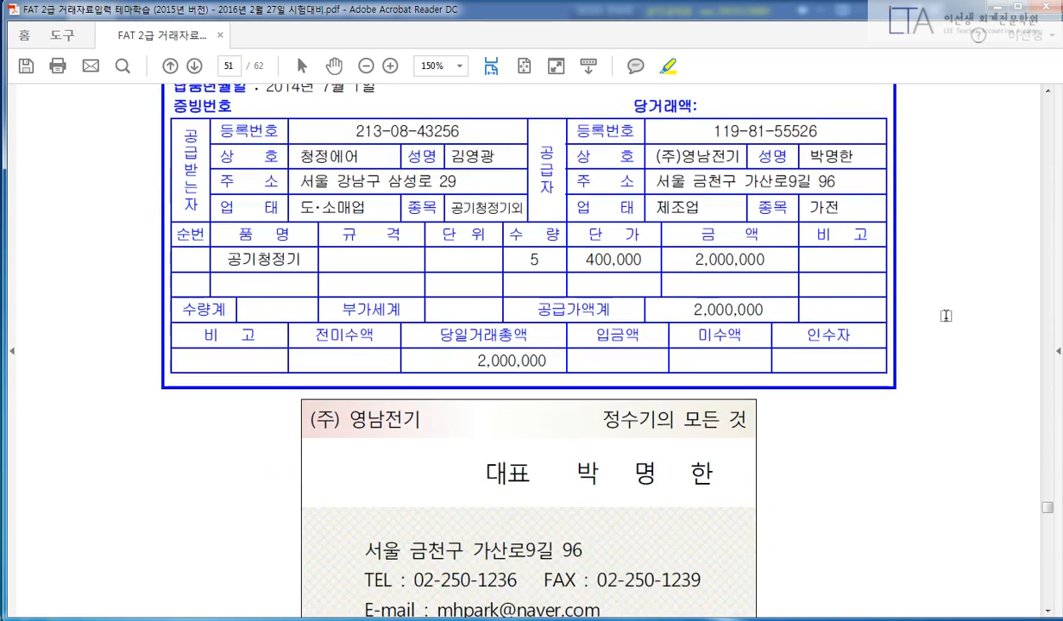
scroll(912, 322, down, 1)
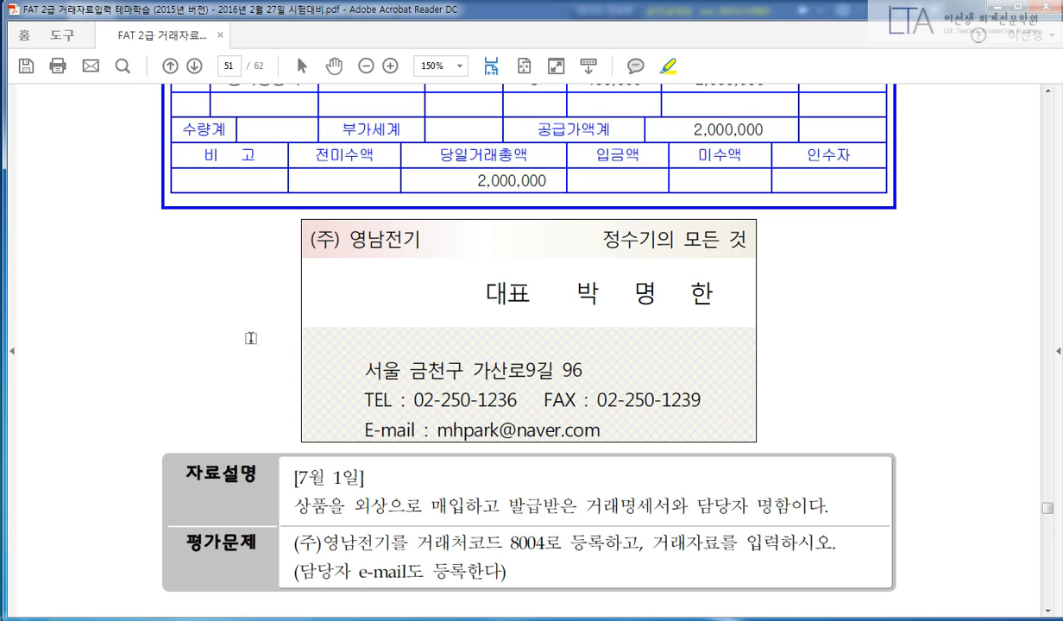
Highlight the task text and the e-mail registration note, discarding a stray date highlight.
drag(294, 478, 355, 480)
right_click(354, 478)
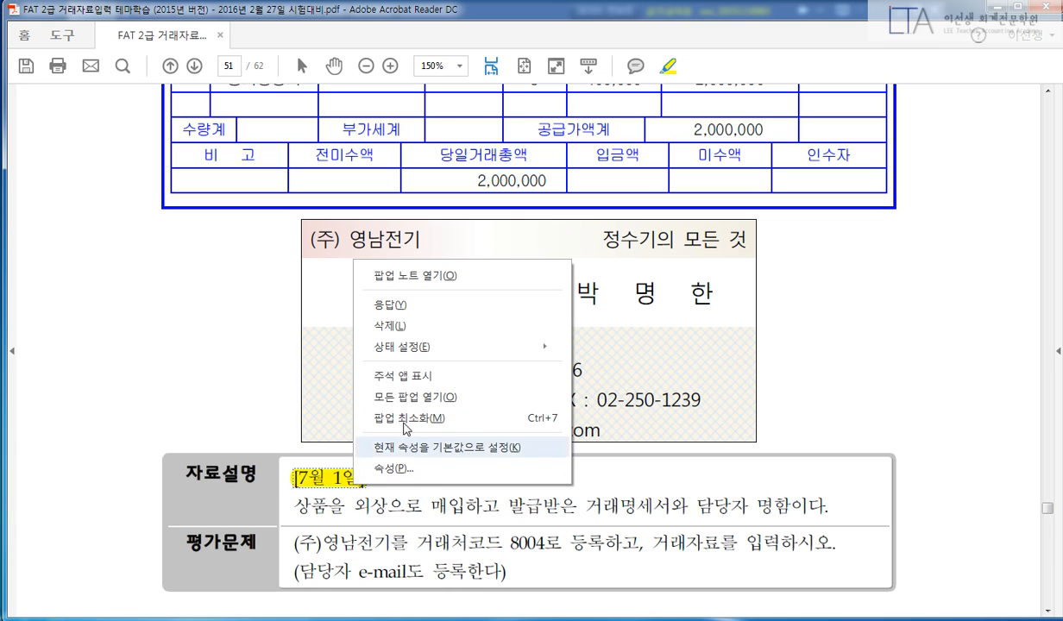
click(380, 326)
scroll(266, 332, down, 2)
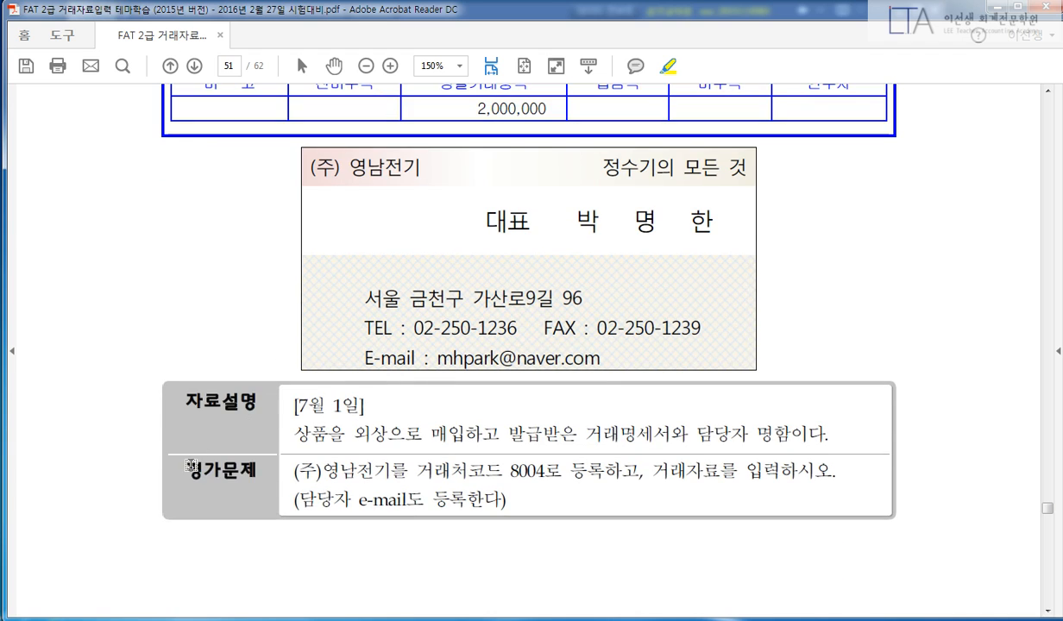
drag(182, 470, 645, 474)
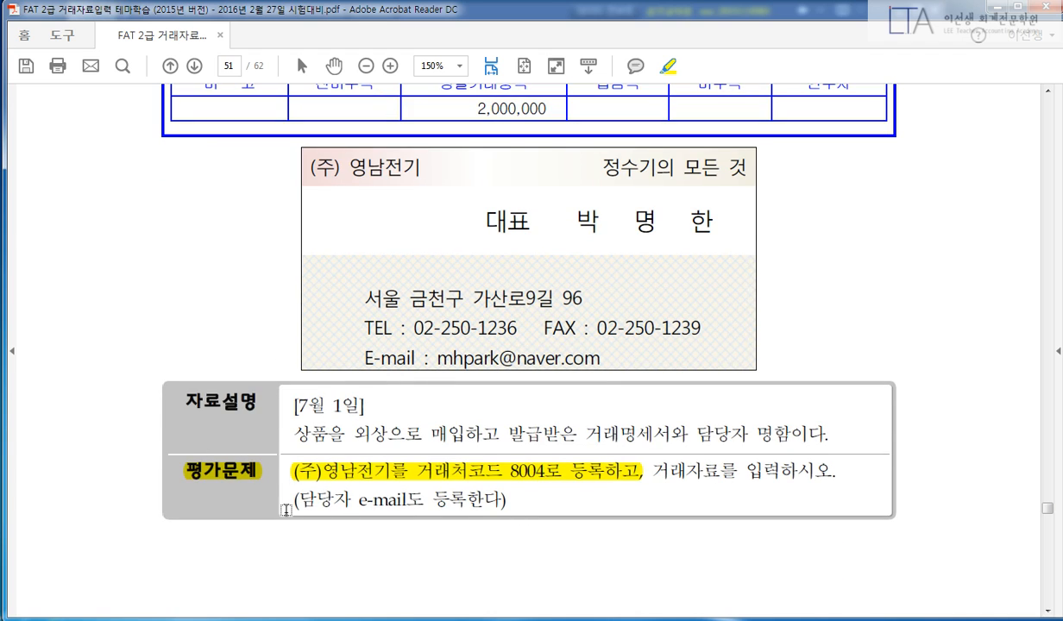
drag(295, 499, 503, 502)
scroll(347, 490, up, 1)
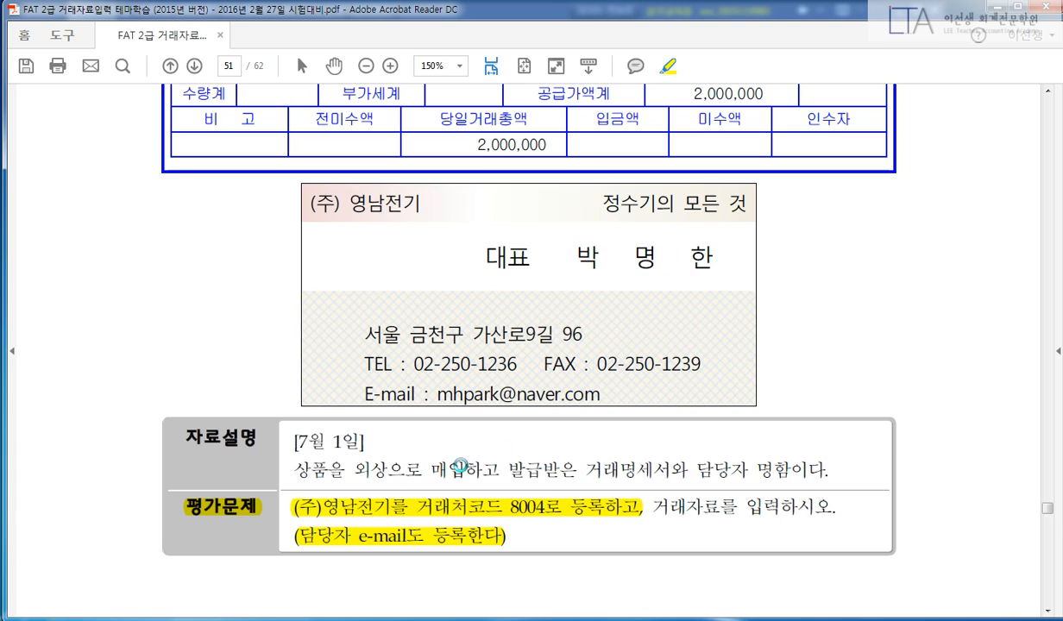
Highlight [7월 1일], the purchase description, and the contact's e-mail on the card after dismissing Outlook's wizard.
drag(292, 442, 366, 442)
drag(304, 470, 813, 480)
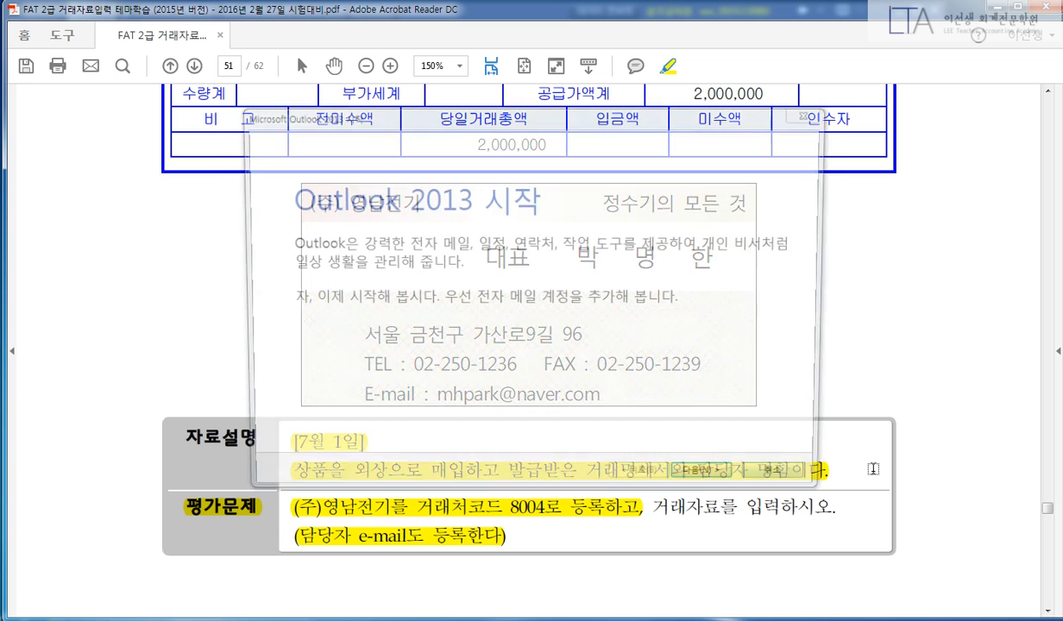
click(783, 483)
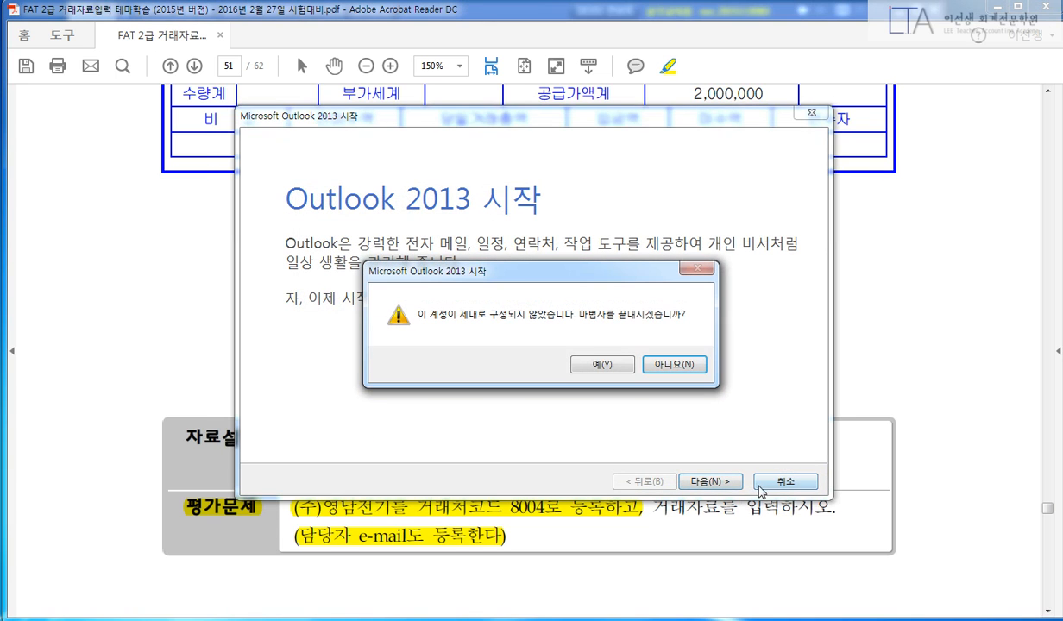
click(614, 366)
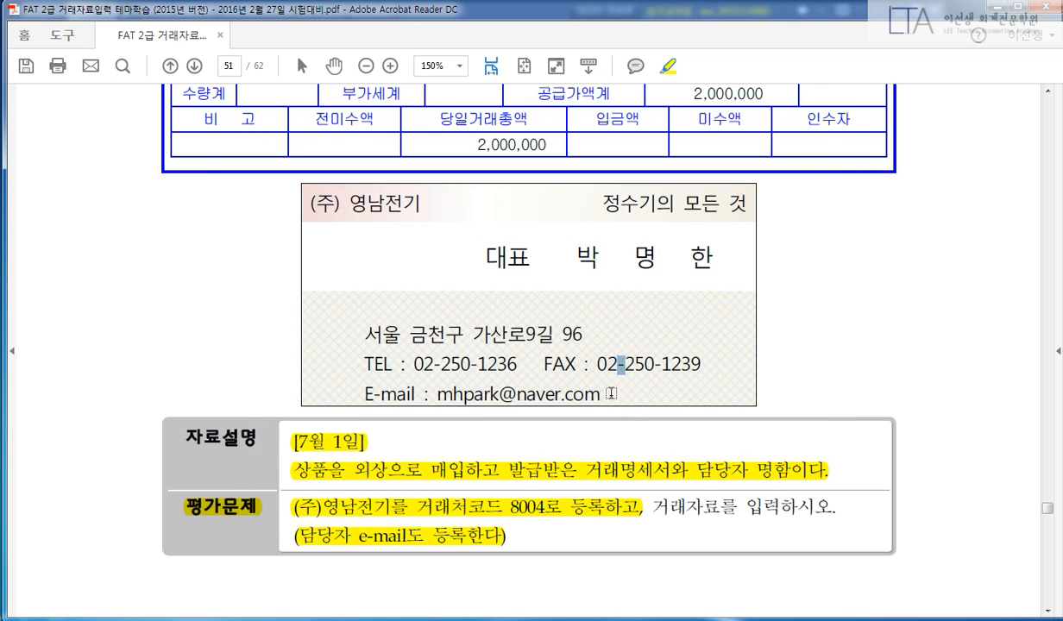
drag(597, 361, 558, 395)
right_click(539, 398)
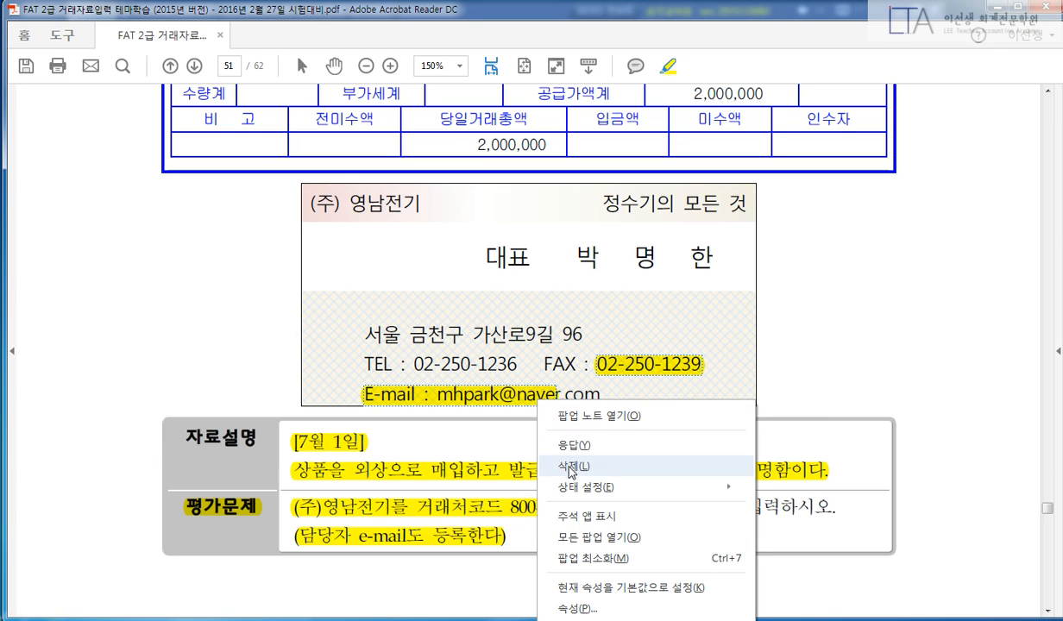
click(571, 466)
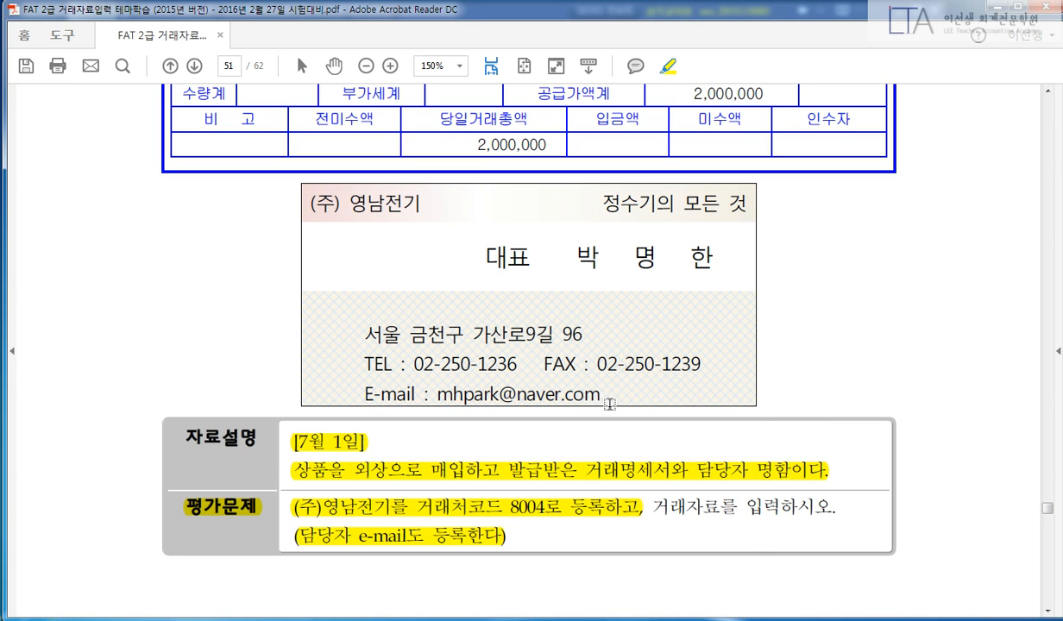
drag(590, 396, 423, 394)
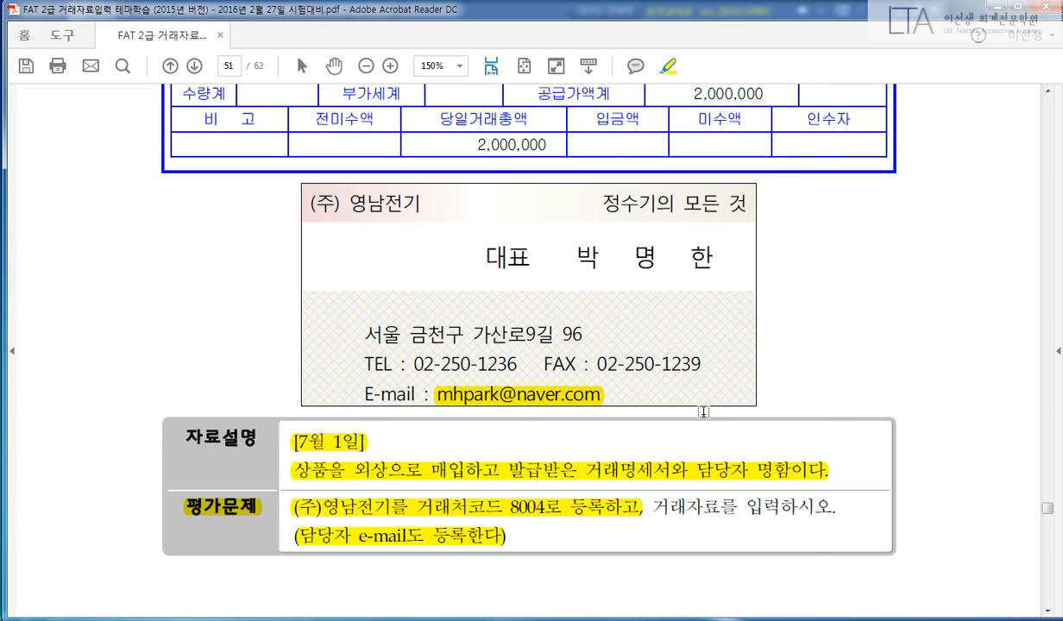
Highlight the card's address line, the representative's name and the company name (주) 영남전기.
scroll(603, 376, up, 1)
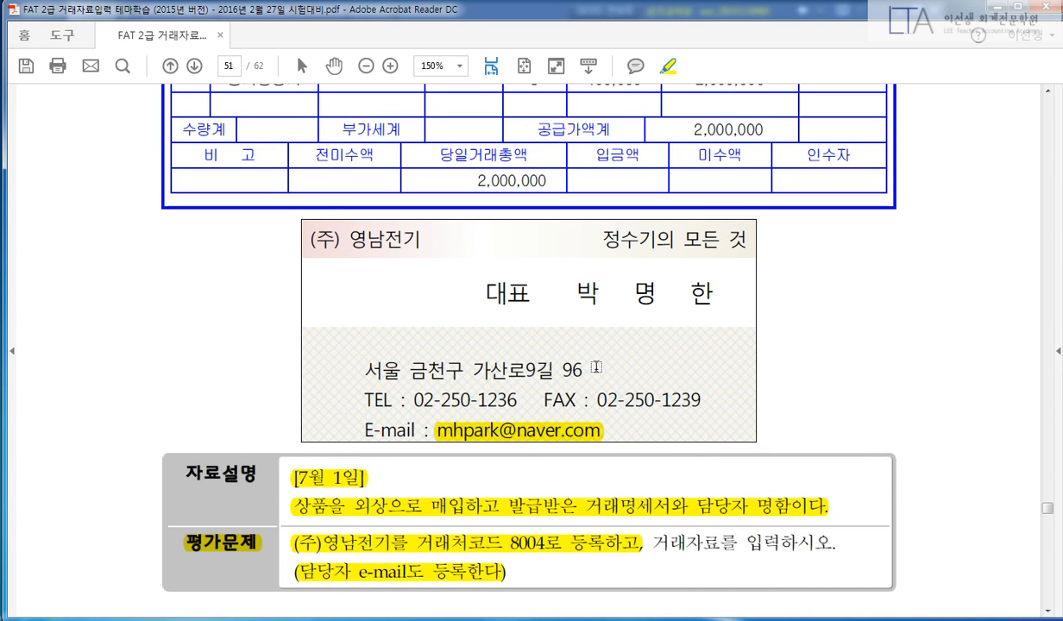
drag(585, 367, 361, 353)
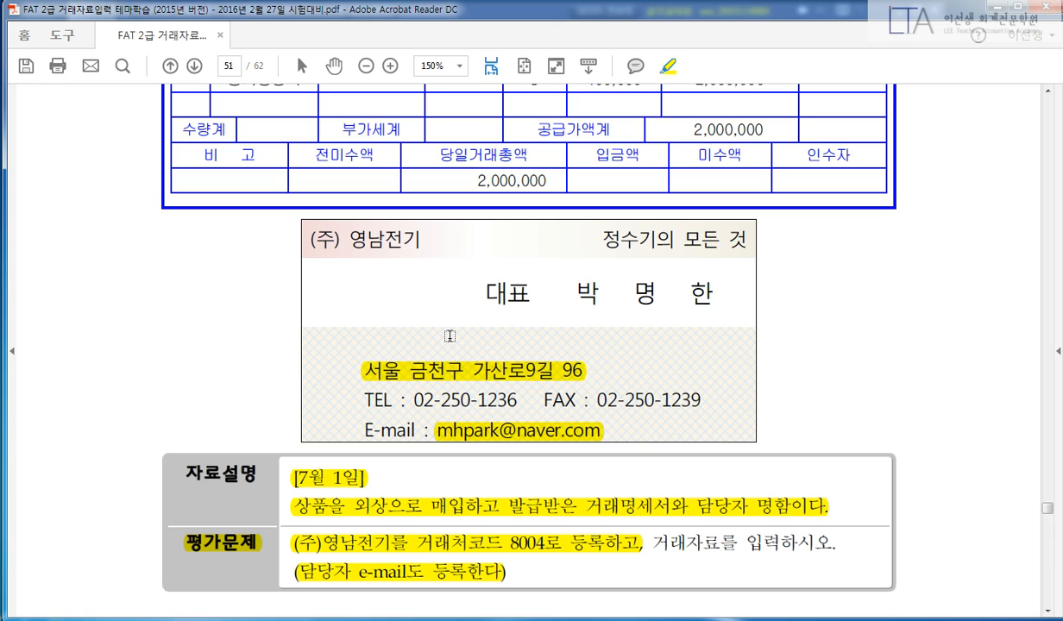
drag(547, 285, 720, 290)
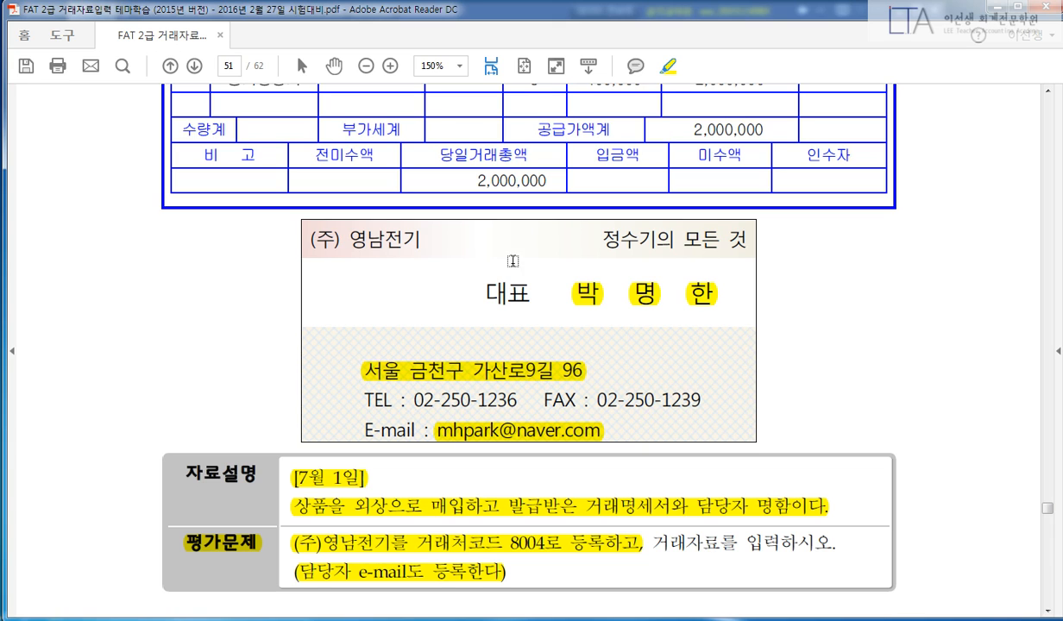
drag(432, 243, 302, 235)
scroll(50, 356, up, 4)
scroll(50, 357, up, 3)
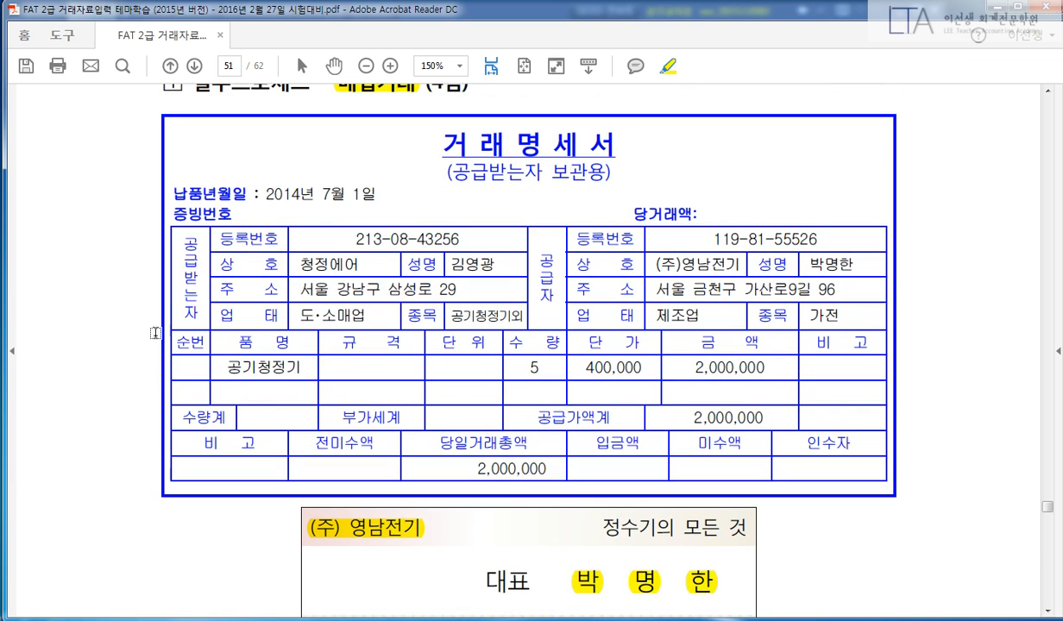
Highlight the supplier's registration number, name, representative, 제조업 and 가전 on the 거래명세서.
drag(702, 243, 792, 235)
drag(729, 265, 740, 265)
drag(852, 264, 653, 316)
drag(846, 315, 808, 316)
Highlight the 당일거래총액 label and its 2,000,000 amount.
scroll(952, 319, down, 3)
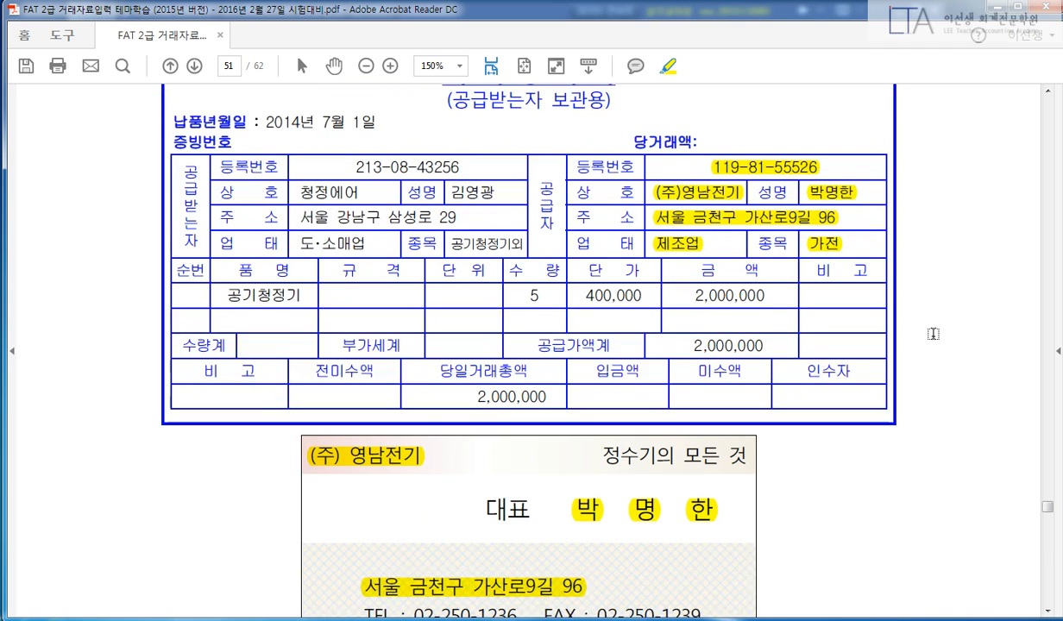
scroll(932, 335, down, 4)
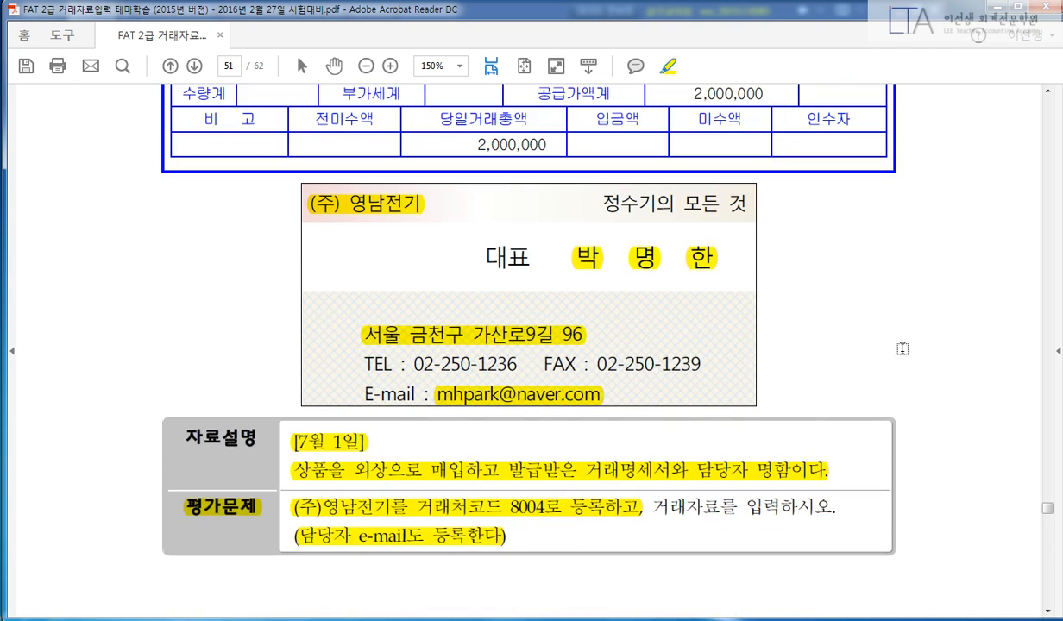
scroll(872, 336, up, 3)
drag(438, 263, 522, 261)
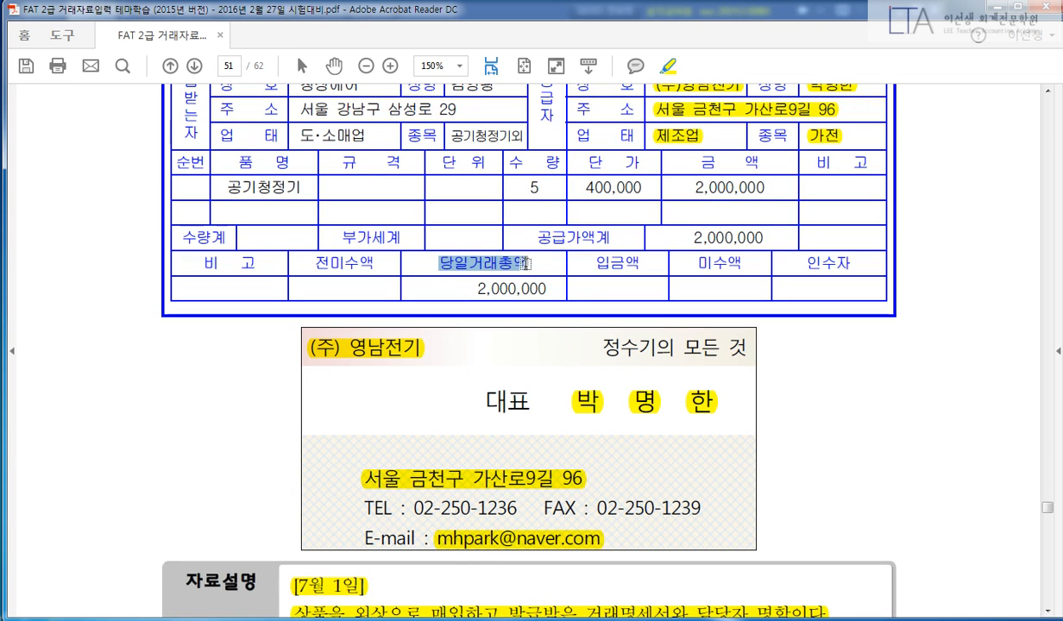
drag(473, 286, 542, 288)
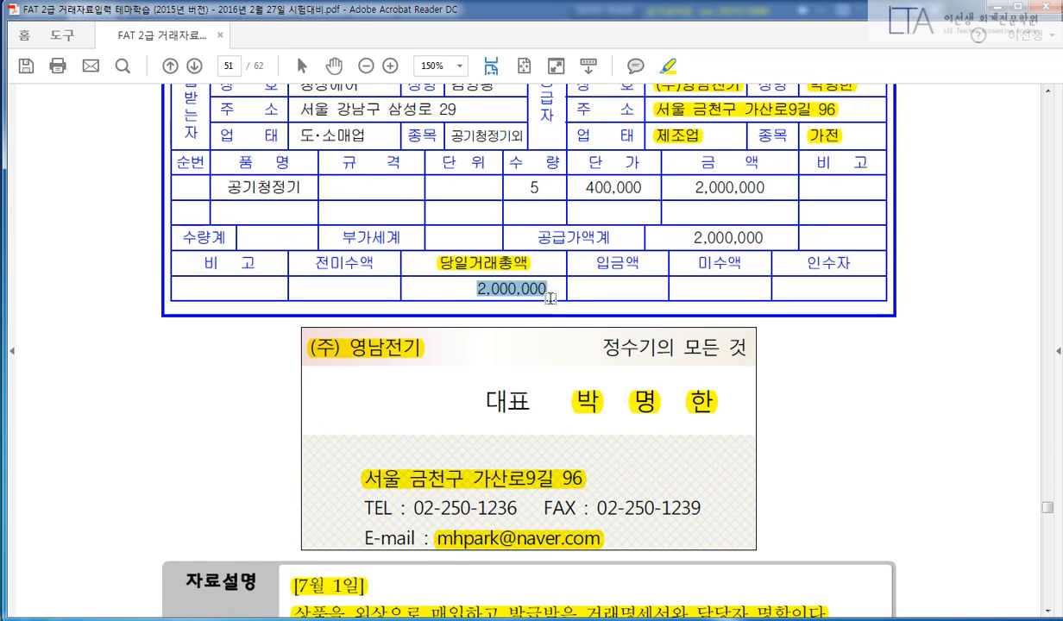
scroll(561, 360, down, 2)
scroll(561, 359, up, 2)
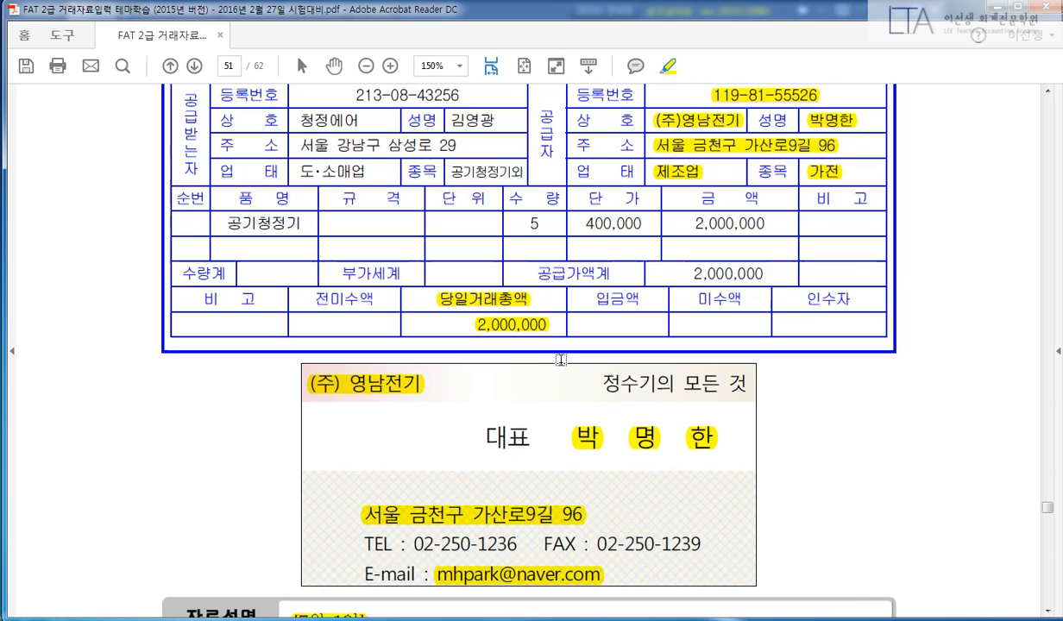
scroll(560, 358, up, 2)
scroll(522, 344, down, 5)
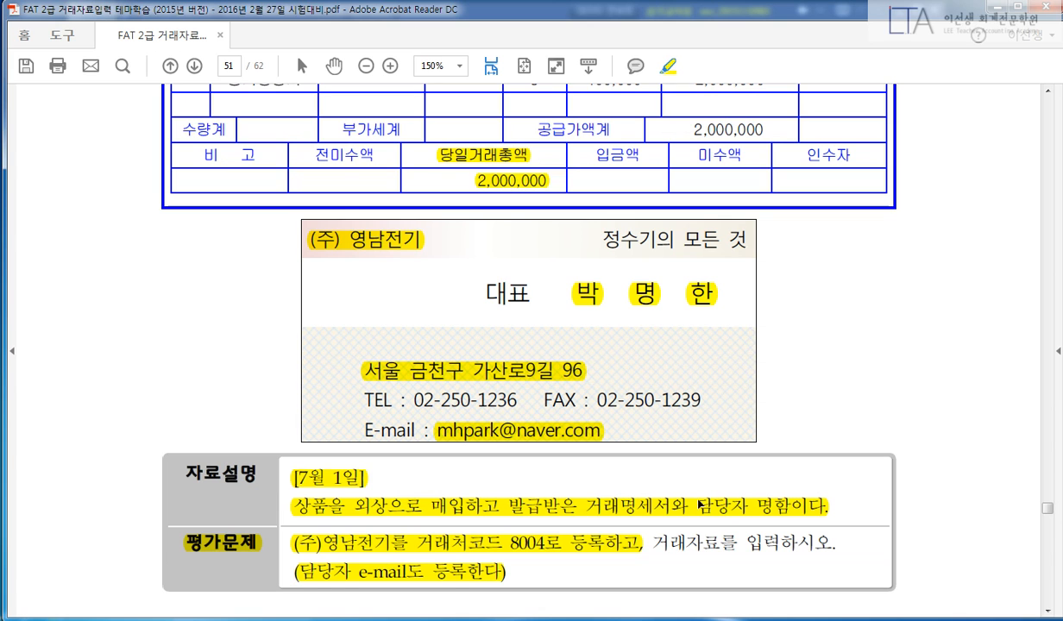
Open 일반전표입력 from the full menu and accept its screen layout settings.
key(alt+Tab)
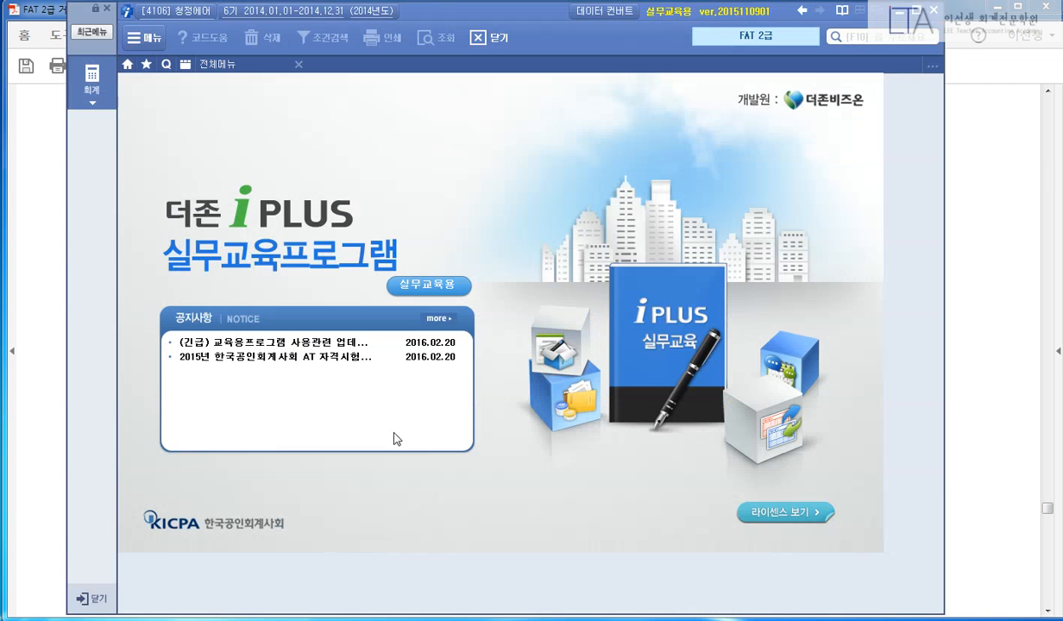
click(208, 71)
click(333, 134)
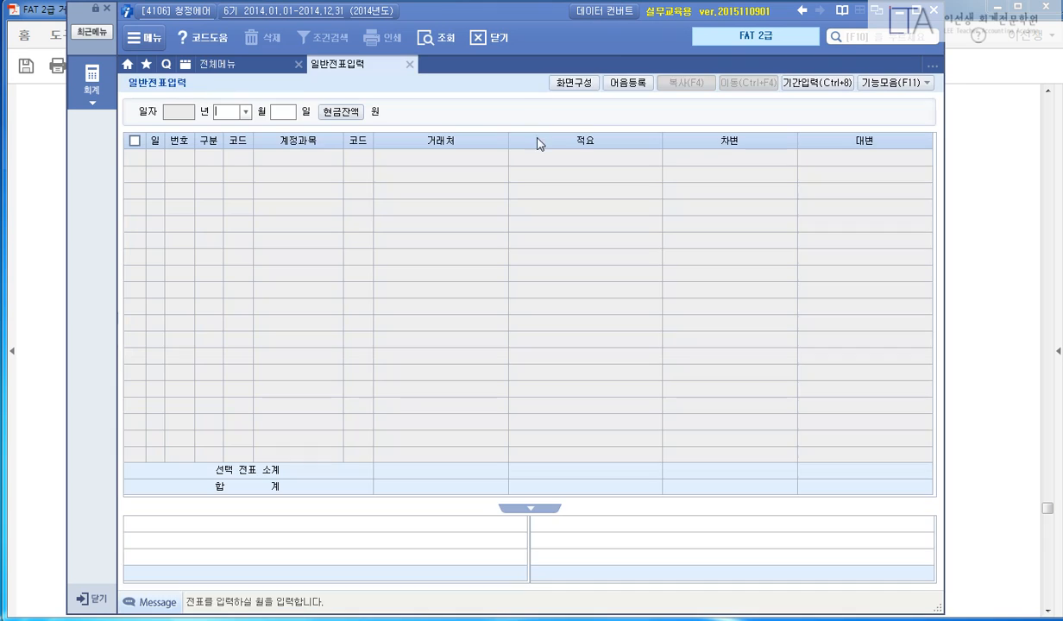
click(573, 84)
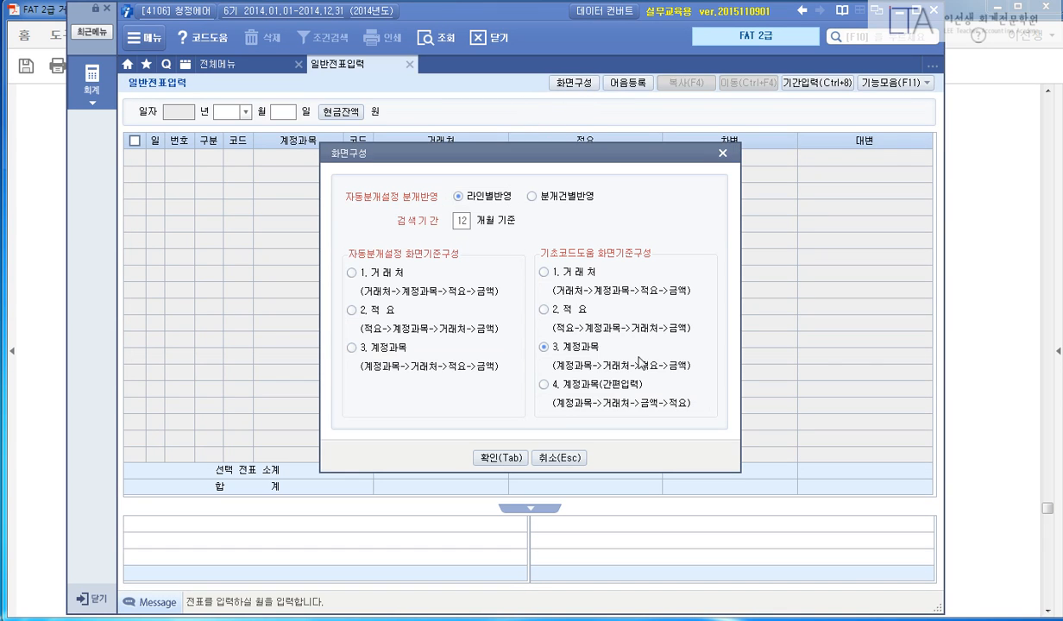
click(502, 458)
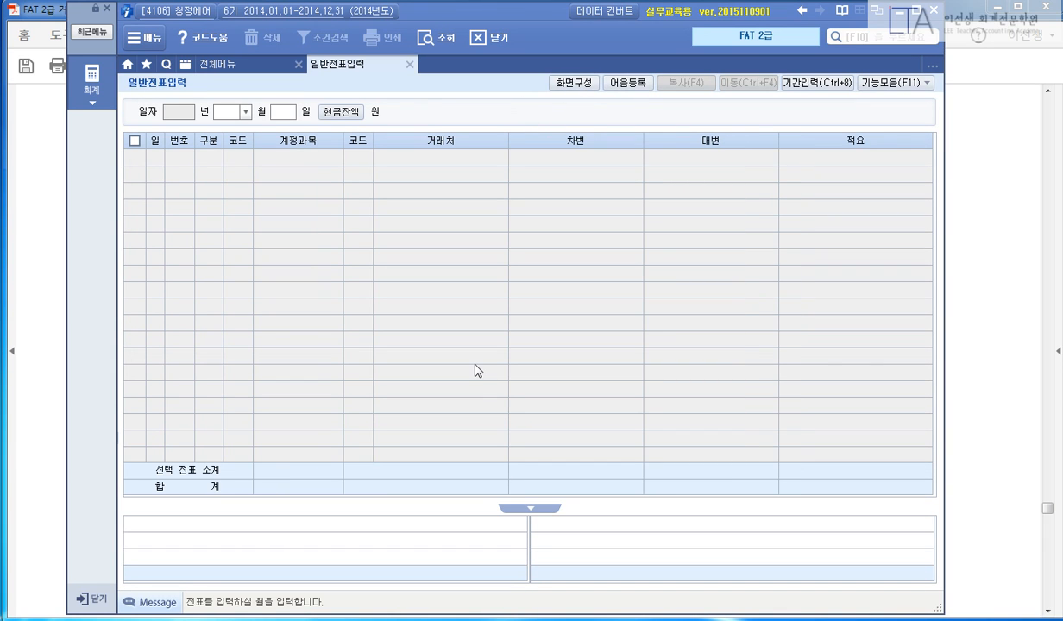
Start a 07/01 voucher with a debit line to 146 상품 for 2,000,000.
text(07)
key(Return)
text(01)
key(Return)
text(3)
key(Return)
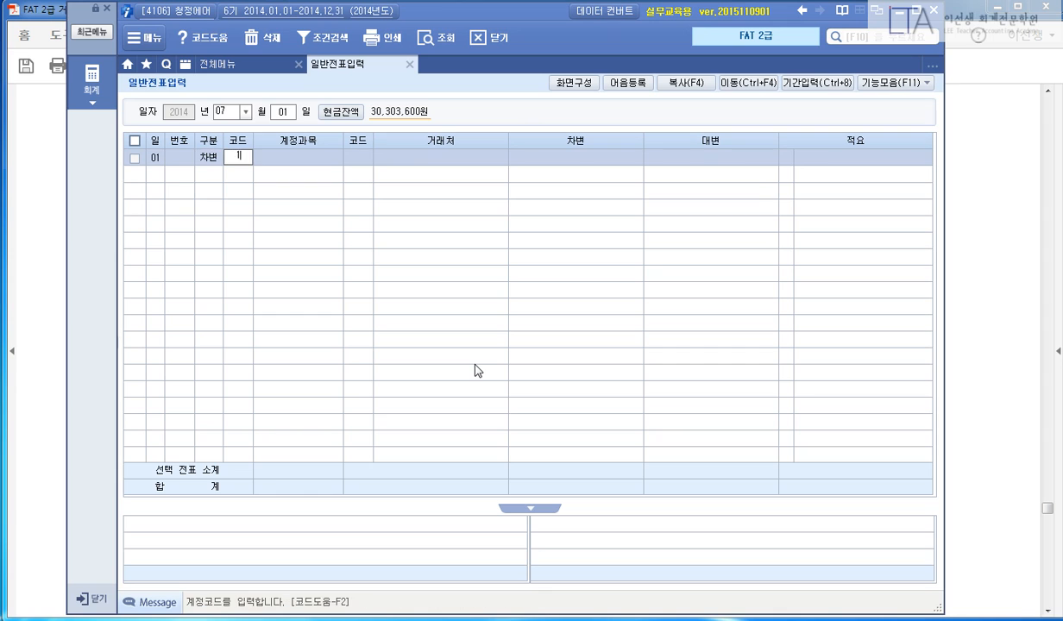
text(146)
key(Return)
key(Return)
key(Return)
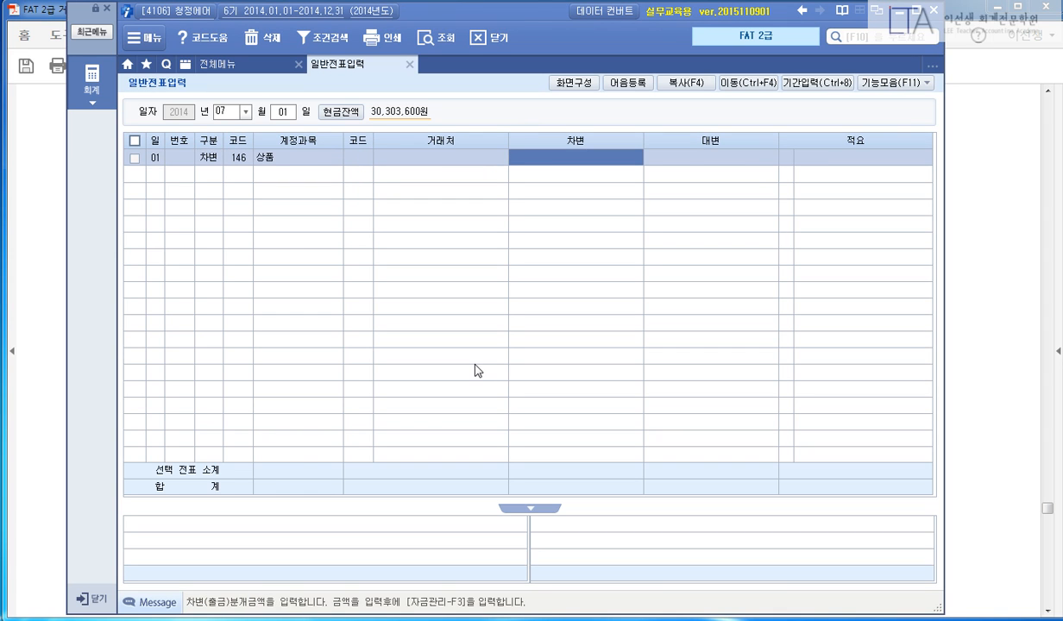
text(2000000)
key(Return)
Add a 251 외상매입금 credit line and register (주)영남전기 as new partner 08004 with full details.
key(Return)
text(4)
key(Return)
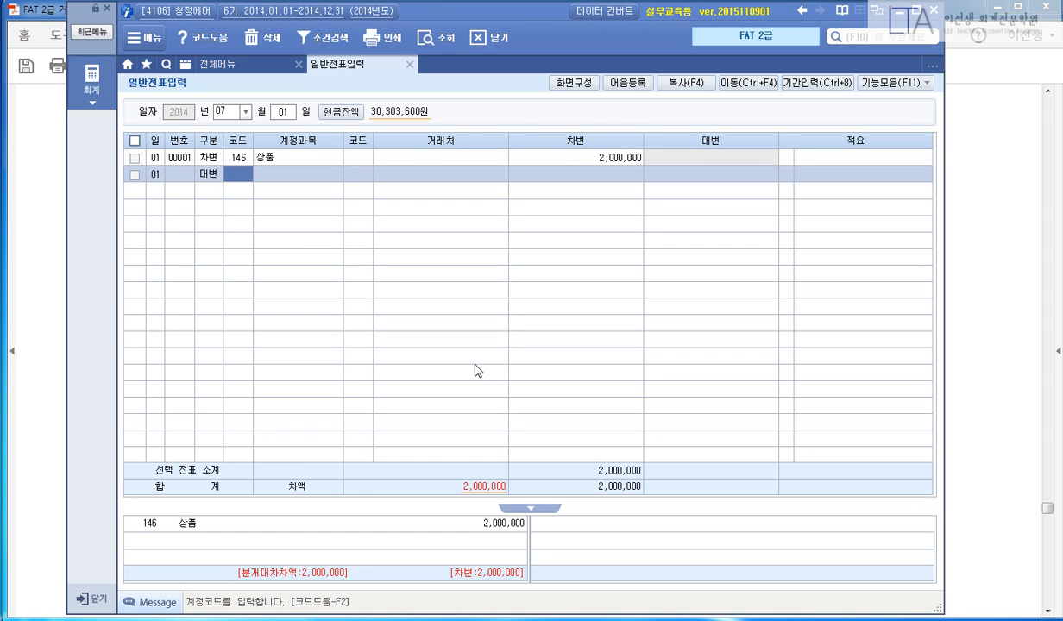
text(251)
key(Return)
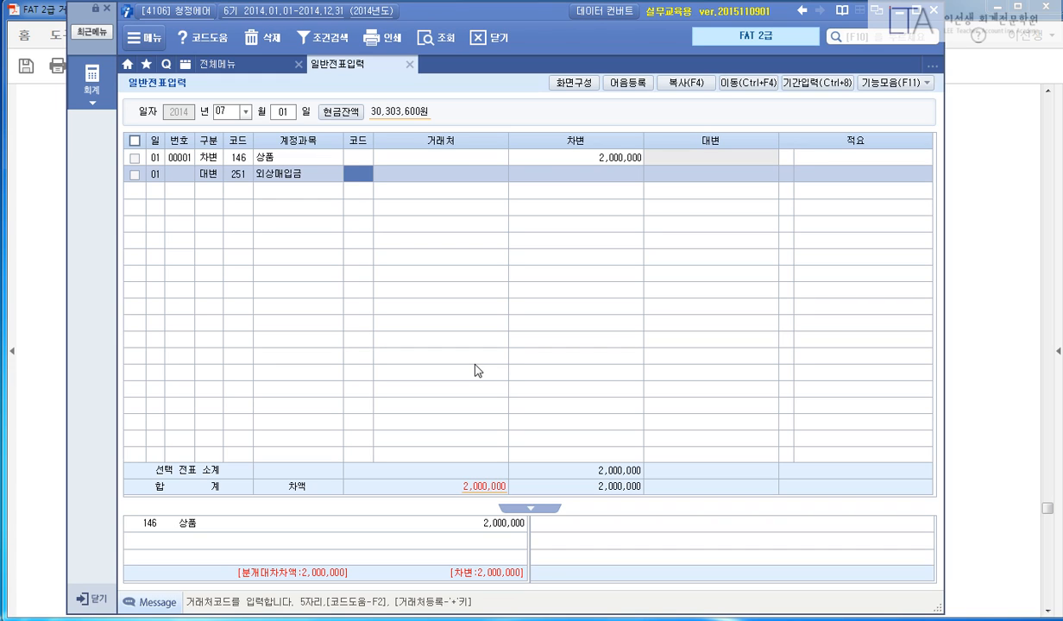
key(Return)
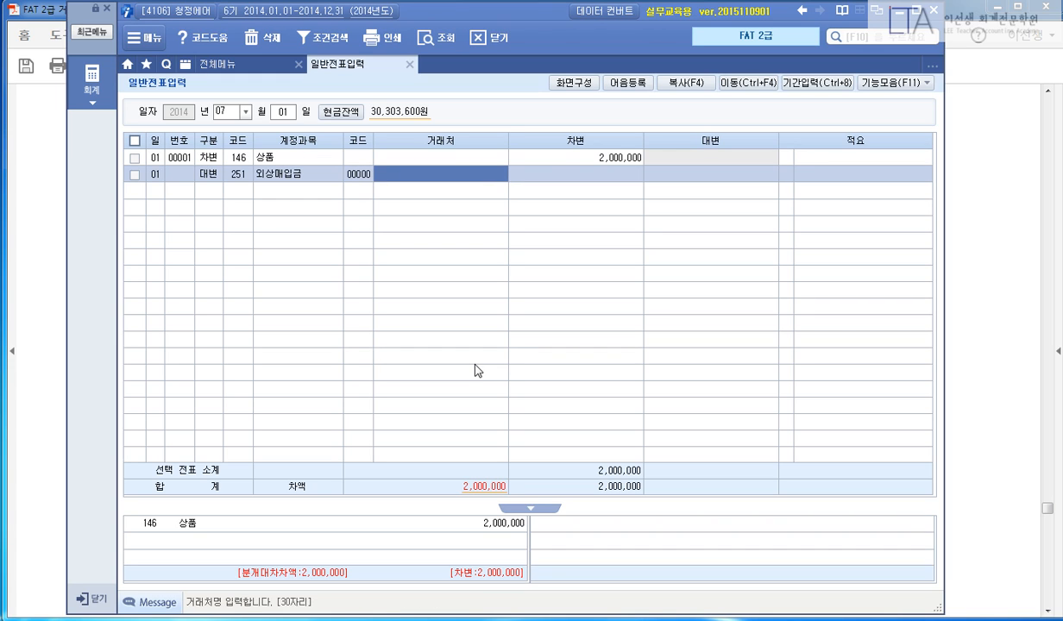
text(()
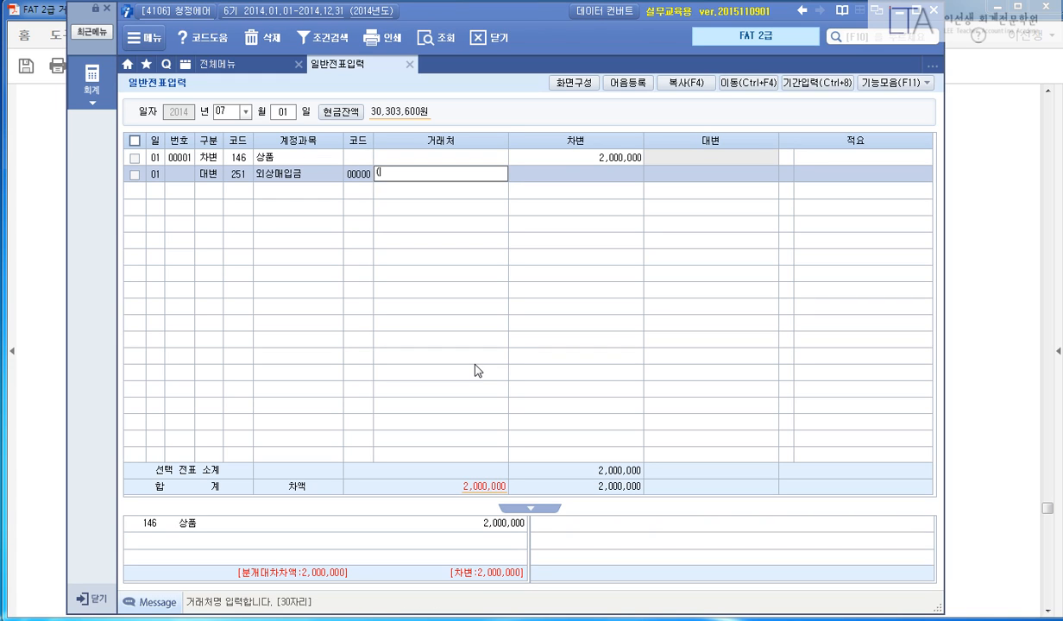
text(주)영남전자)
key(Return)
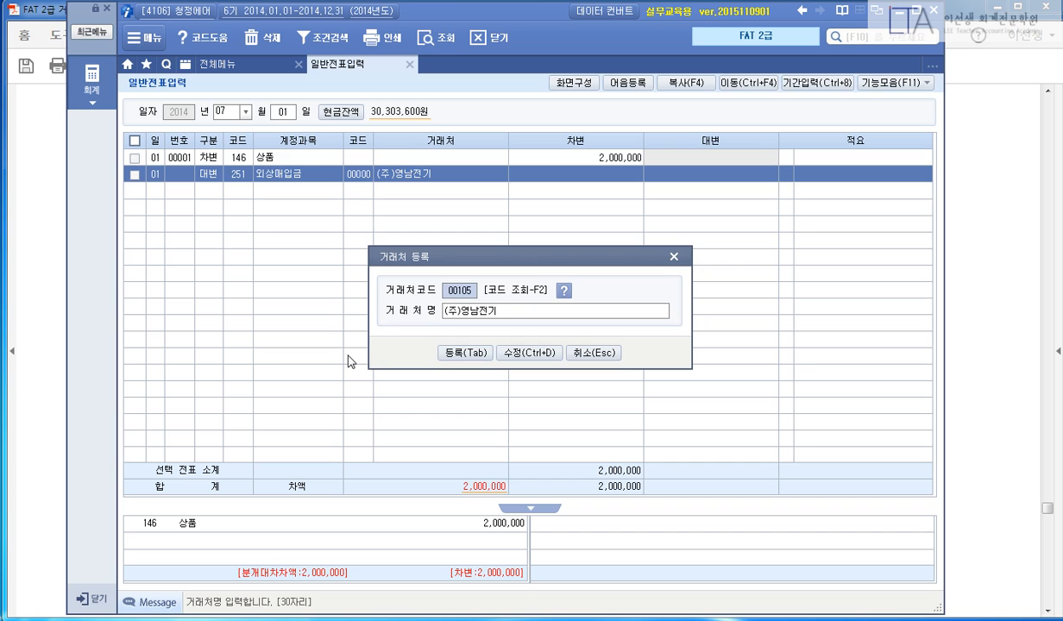
text(8004)
key(Return)
click(540, 355)
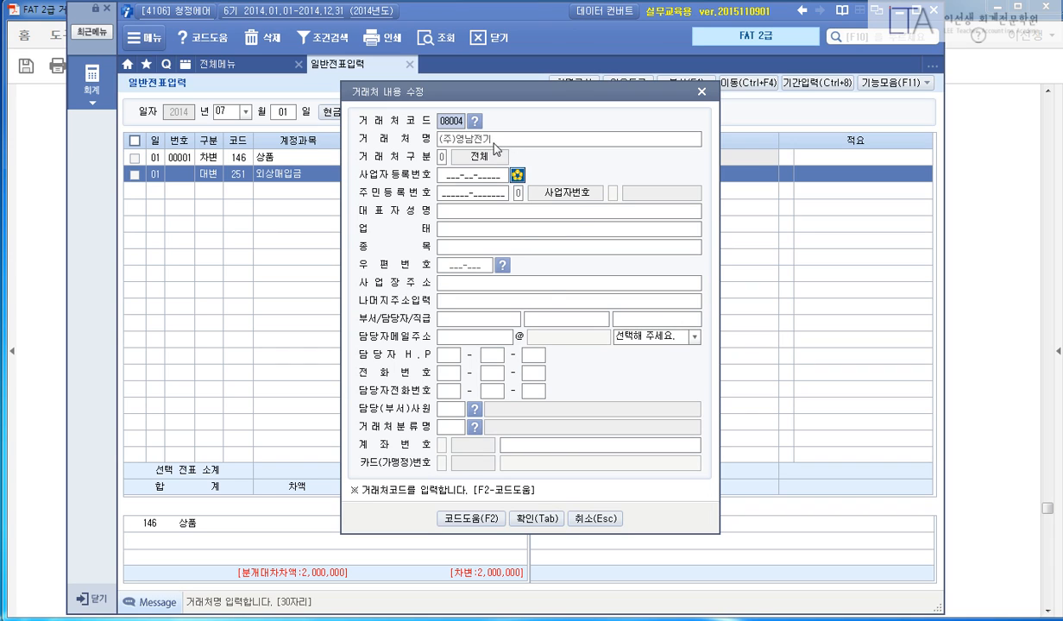
Fill in the partner's registration number, representative's name, business type 제조업 and item 가전.
key(Return)
key(Return)
key(Return)
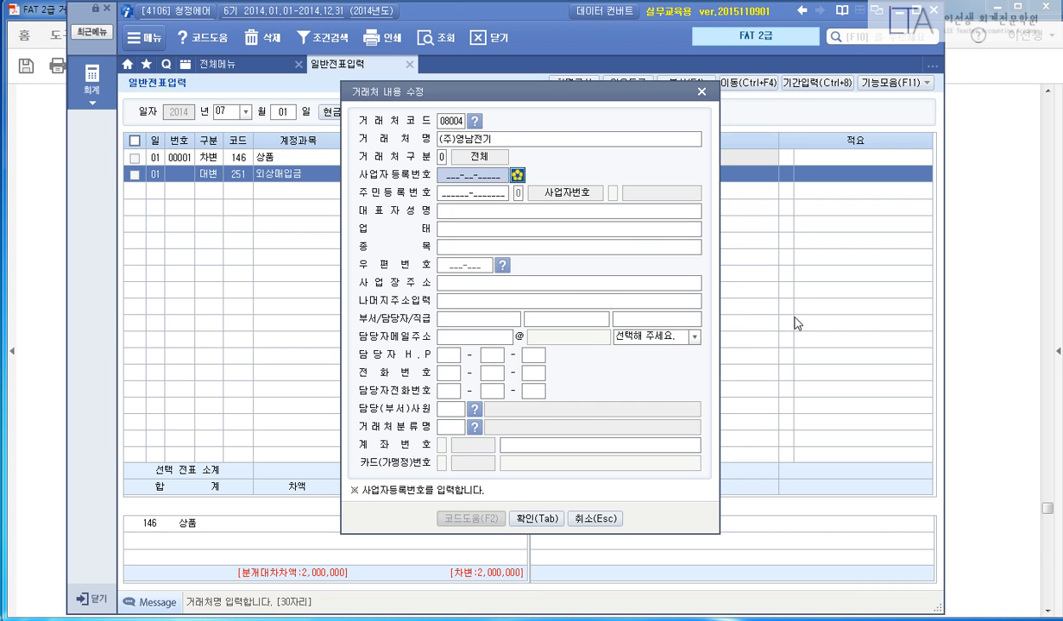
click(950, 300)
scroll(932, 339, up, 3)
scroll(933, 339, up, 1)
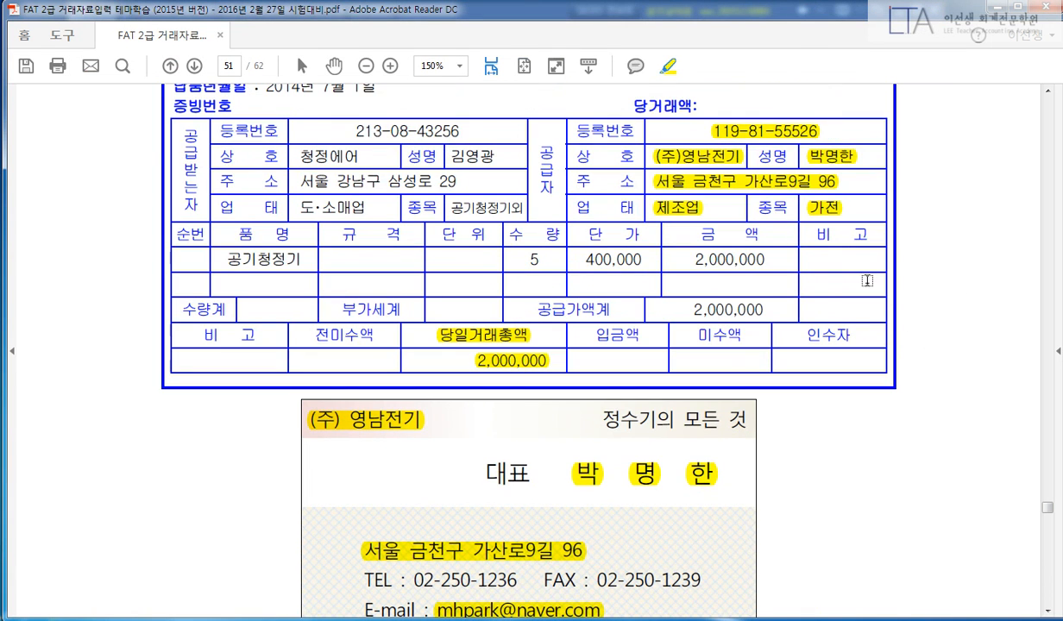
key(alt+Tab)
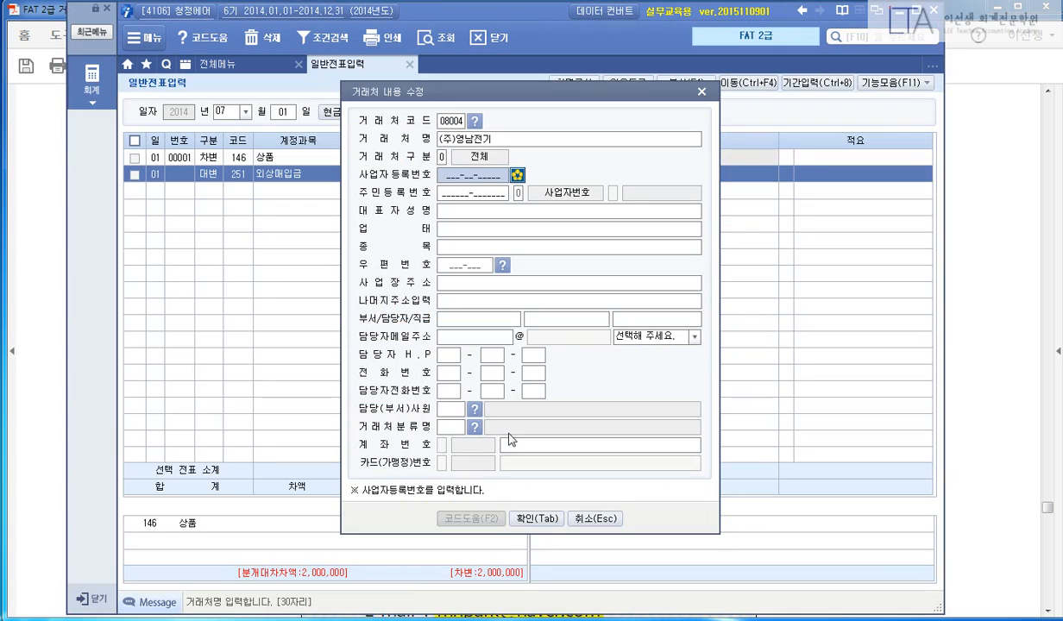
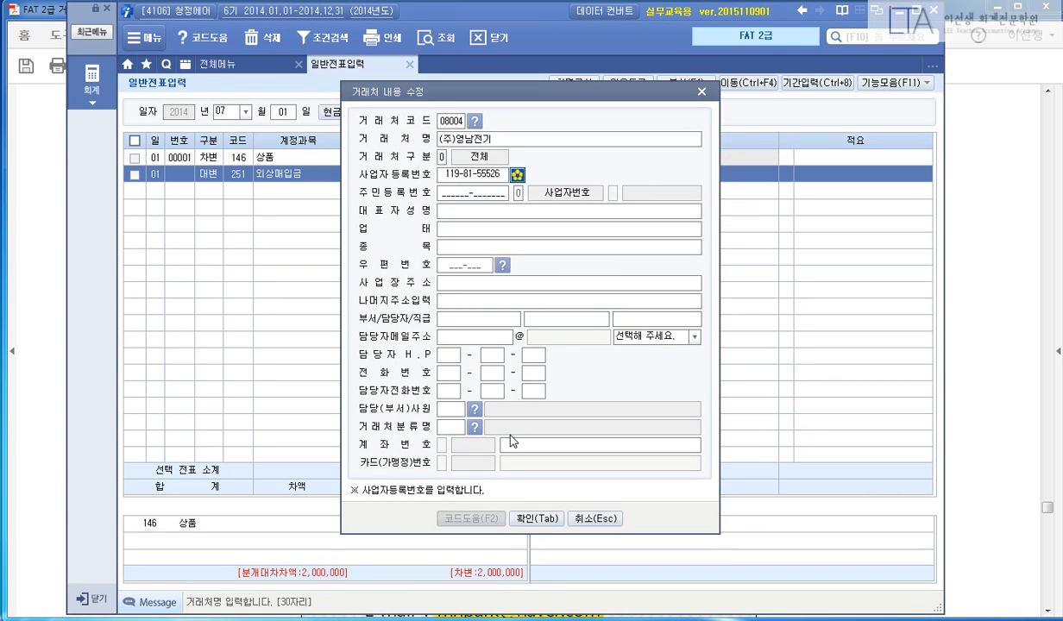
key(Return)
key(Return)
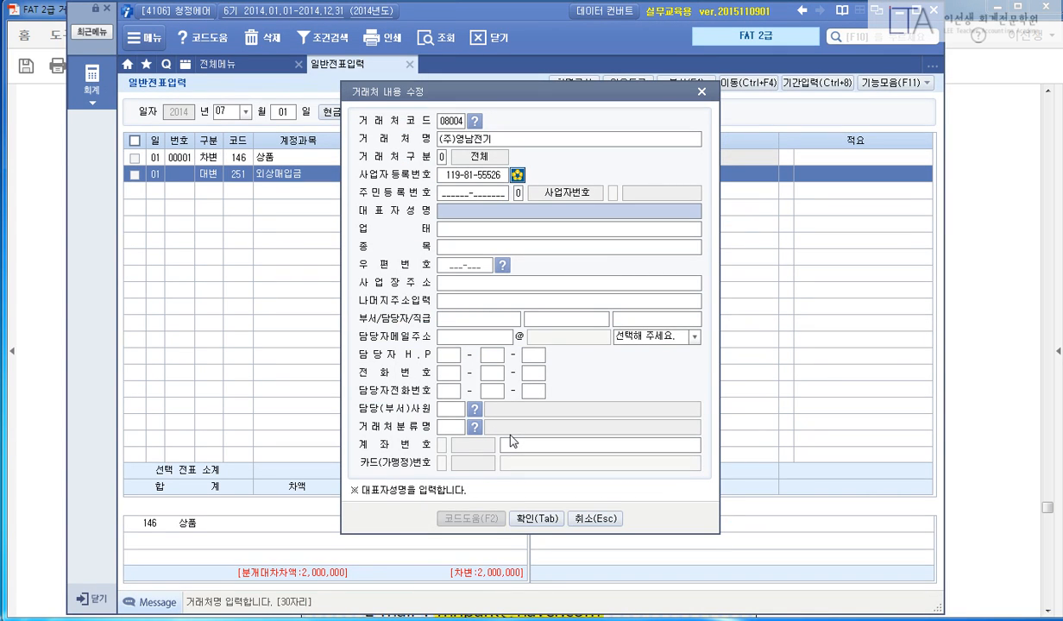
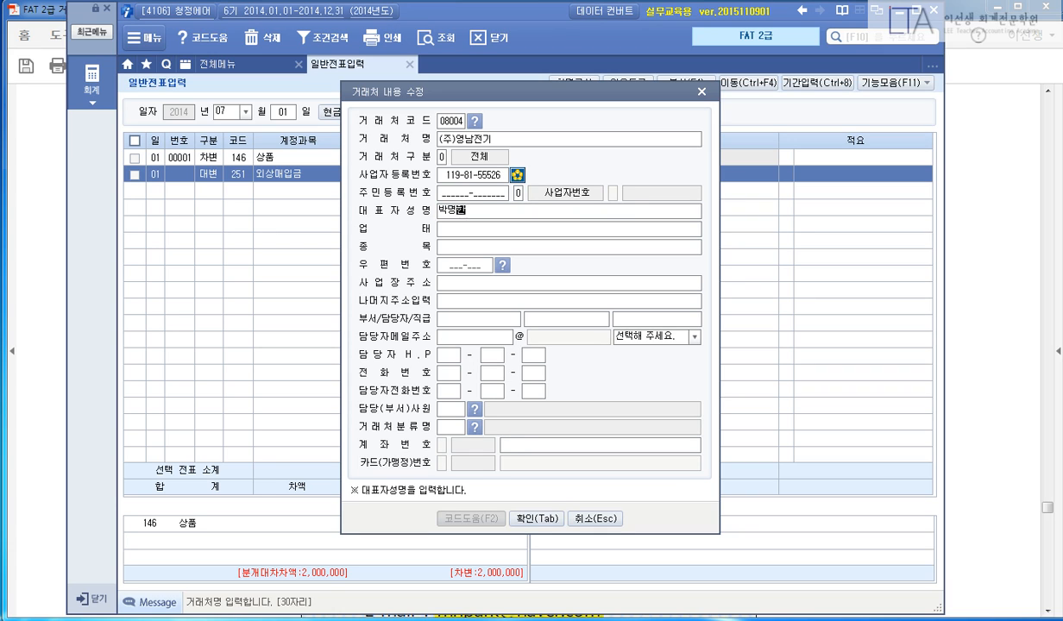
key(Return)
text(제조업)
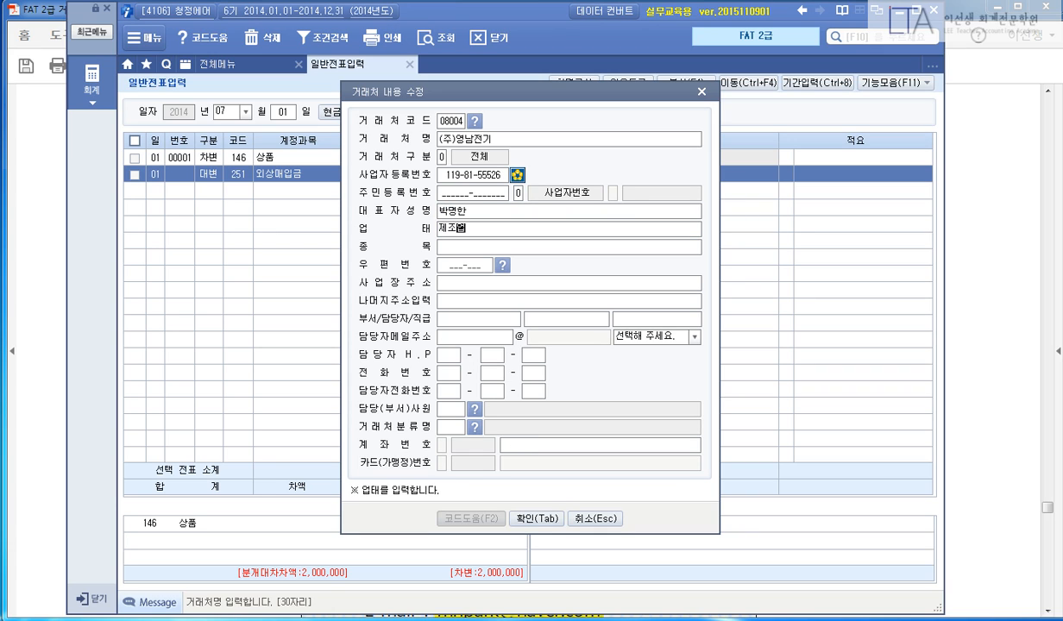
key(Return)
text(가전)
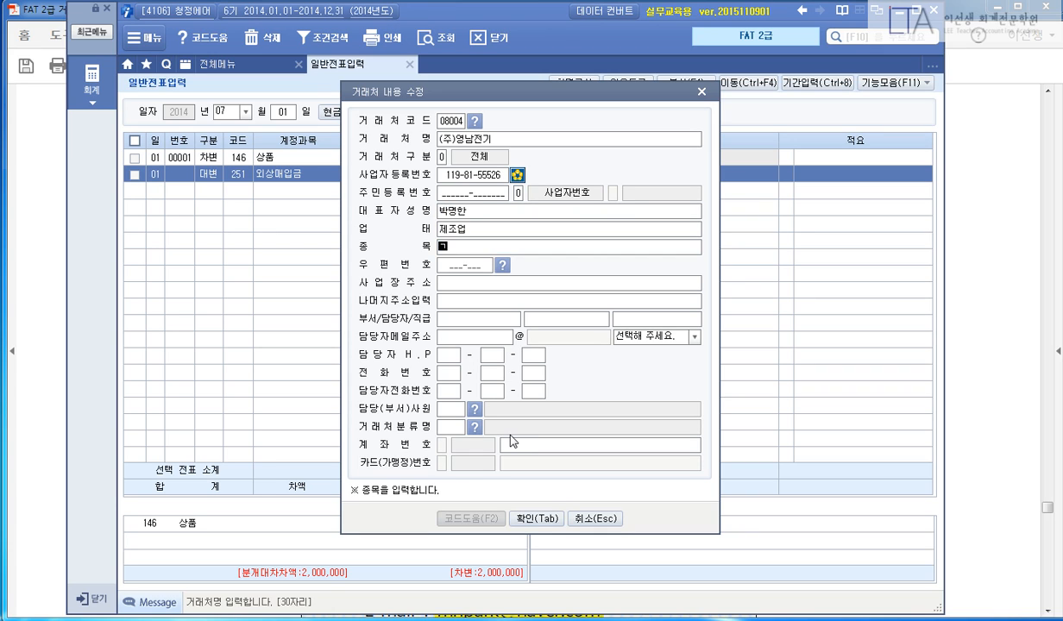
key(Return)
key(Return)
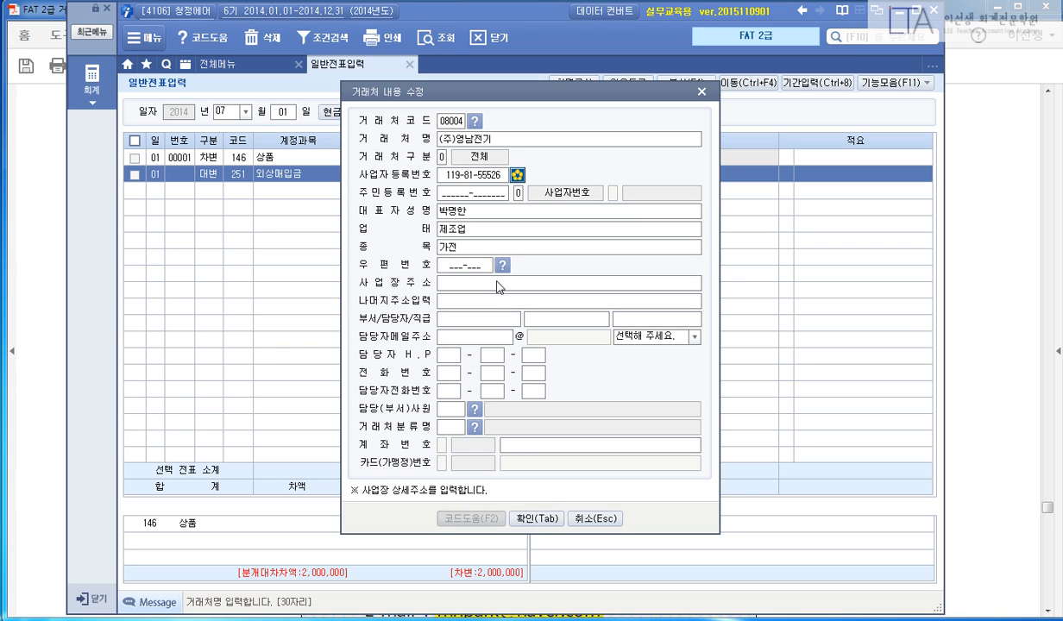
Enter the business street address and building number in the partner's address fields.
key(shift+Tab)
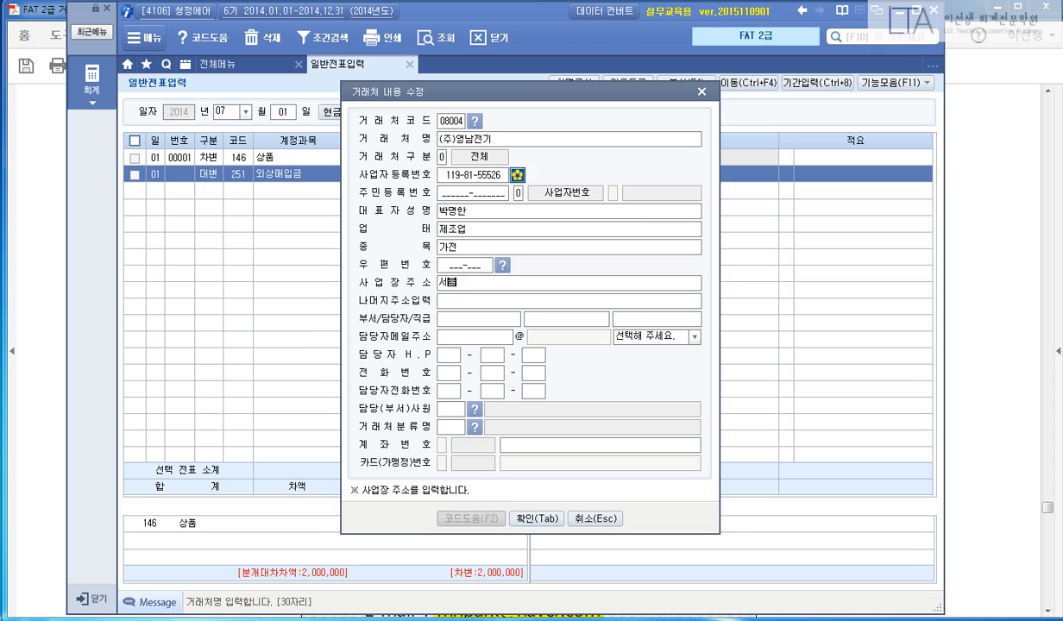
key(Return)
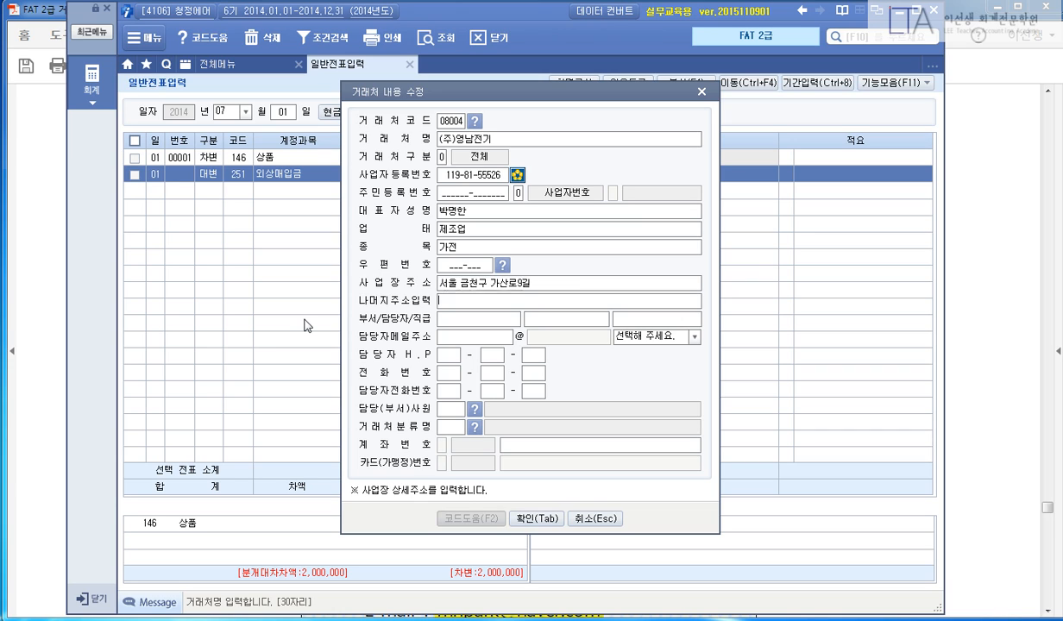
key(Return)
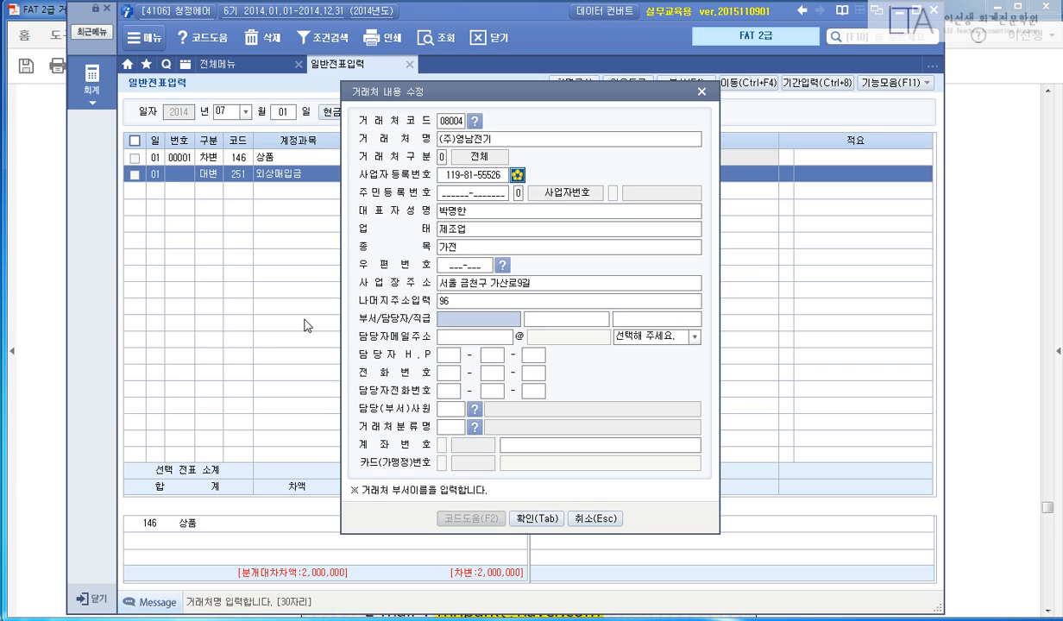
key(Return)
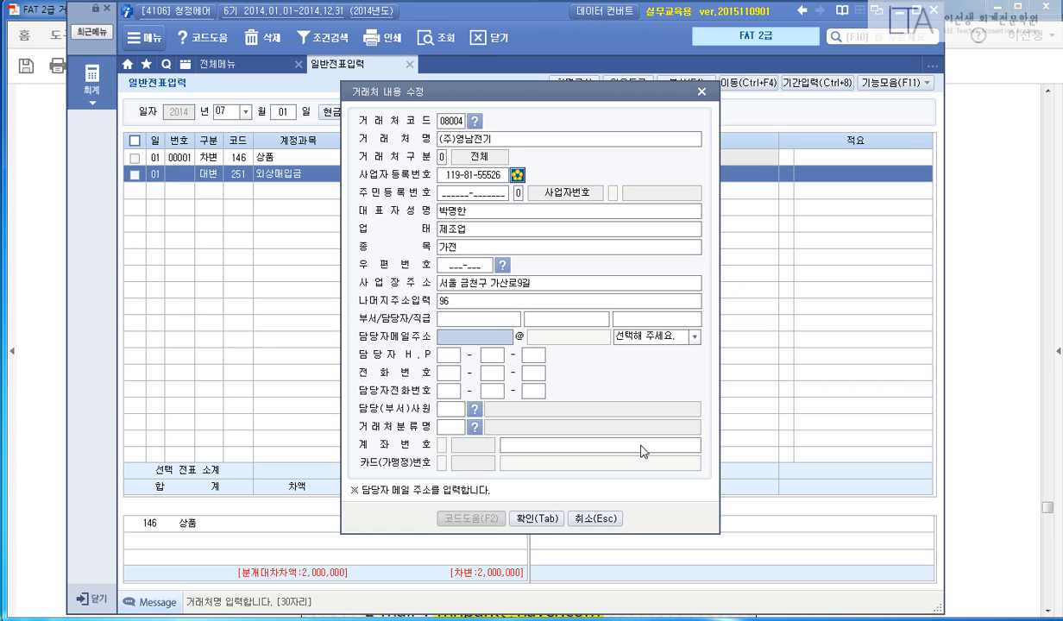
Enter the contact's e-mail with the naver.com domain and save the partner details.
click(945, 390)
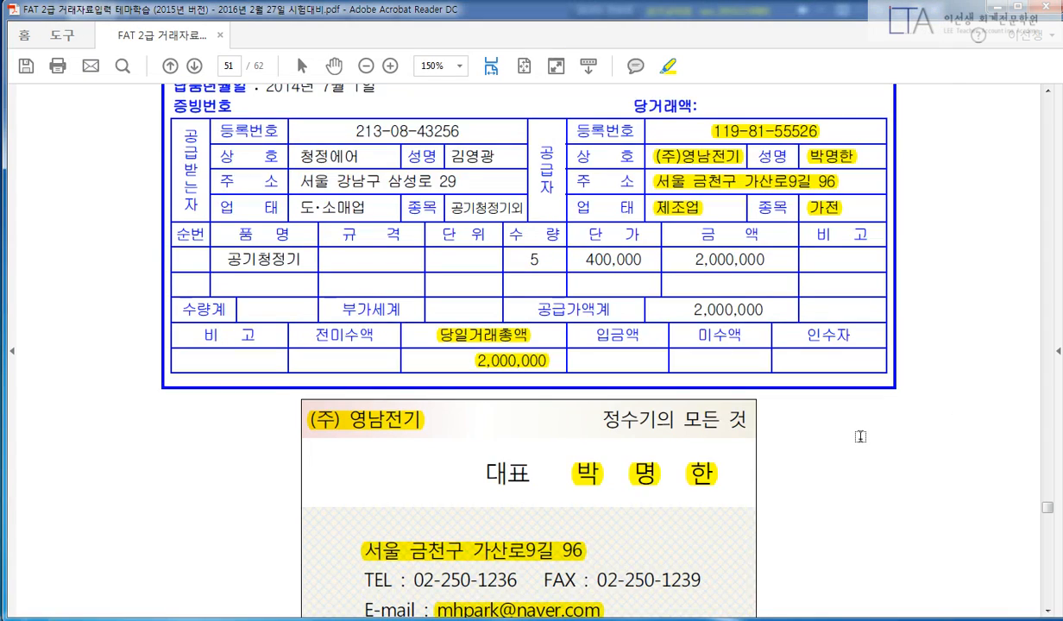
scroll(857, 435, down, 1)
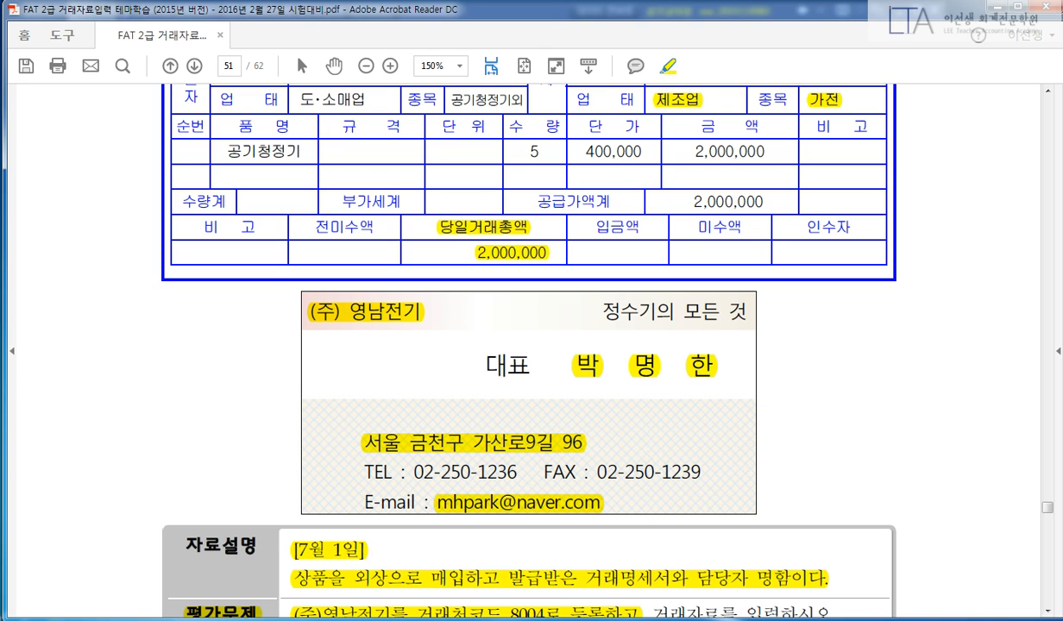
key(alt+Tab)
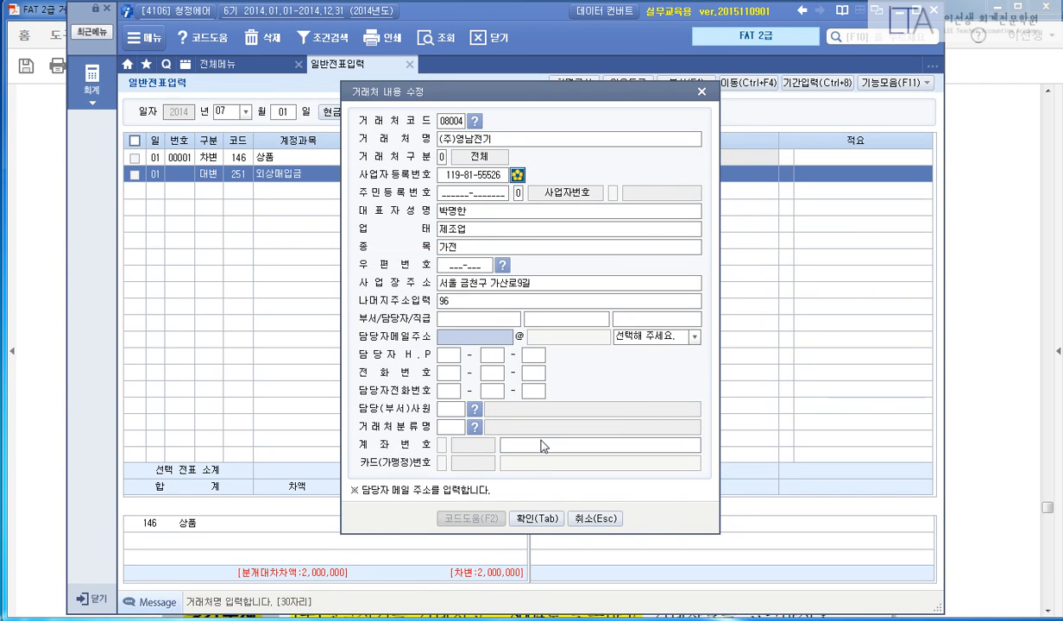
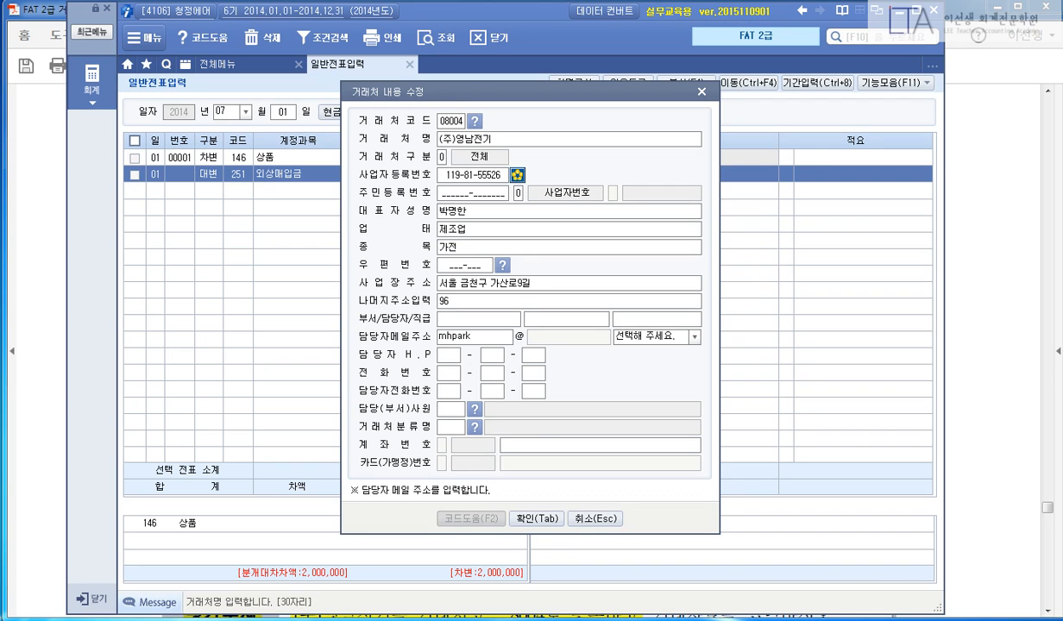
key(Tab)
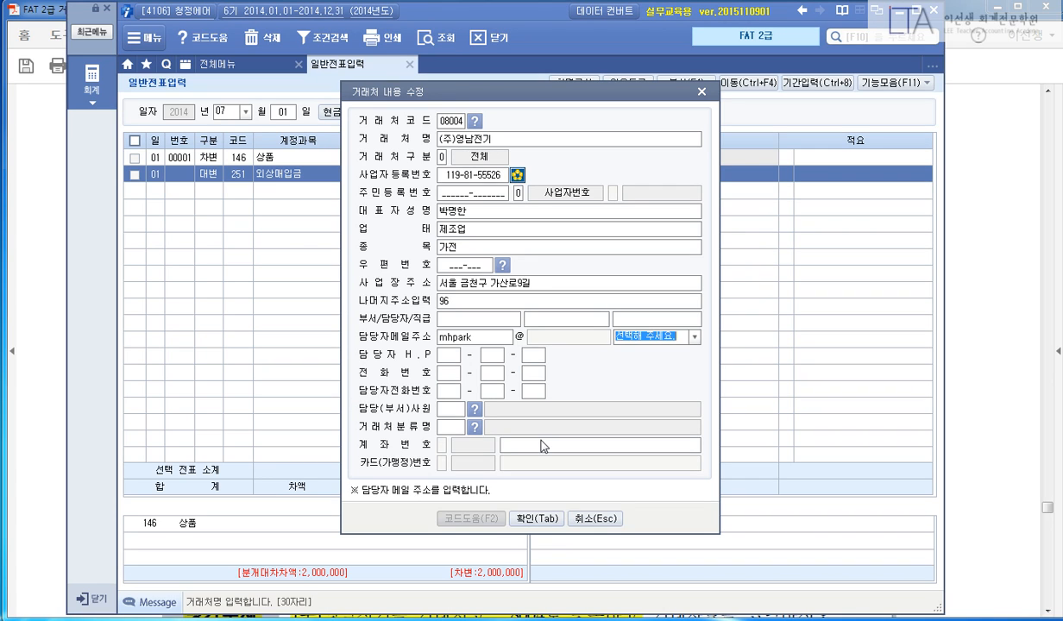
click(694, 337)
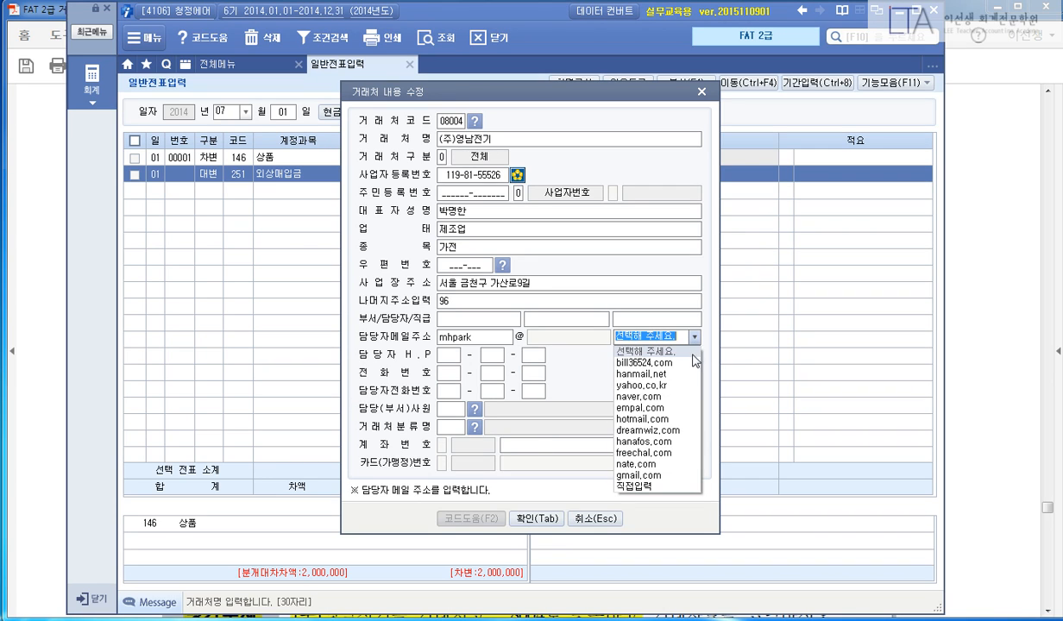
click(658, 390)
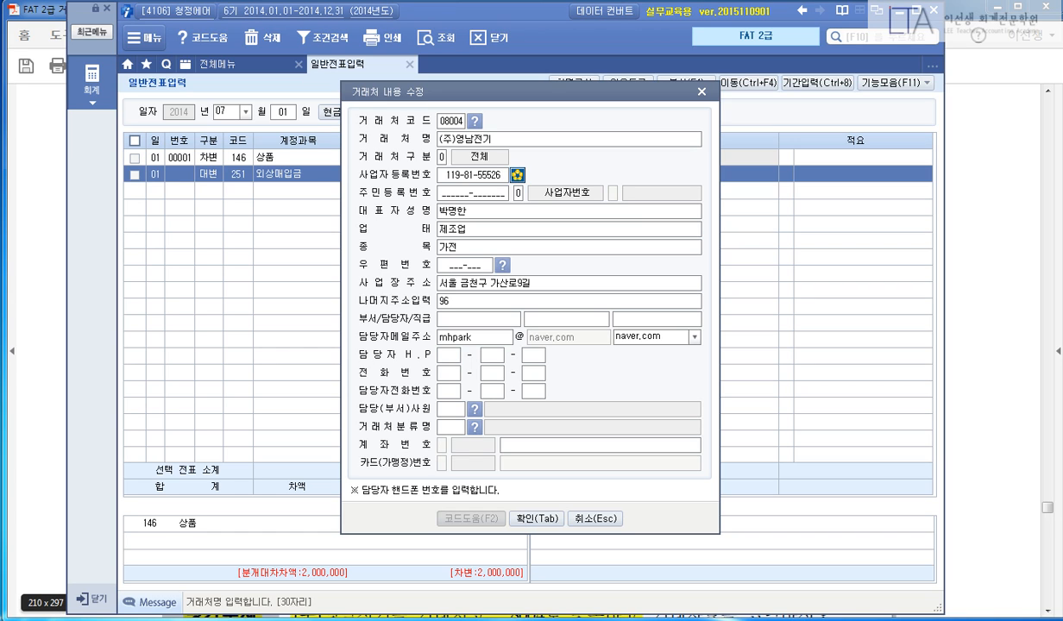
click(535, 519)
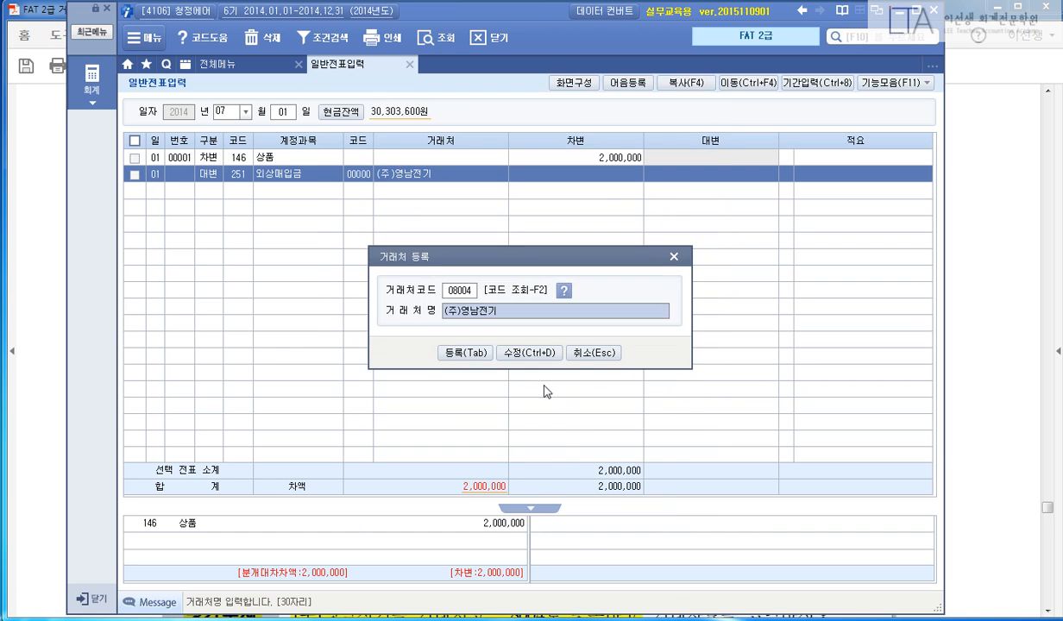
Register partner 08004 and credit 외상매입금 for 2,000,000 to balance the voucher.
click(476, 356)
text(2000000)
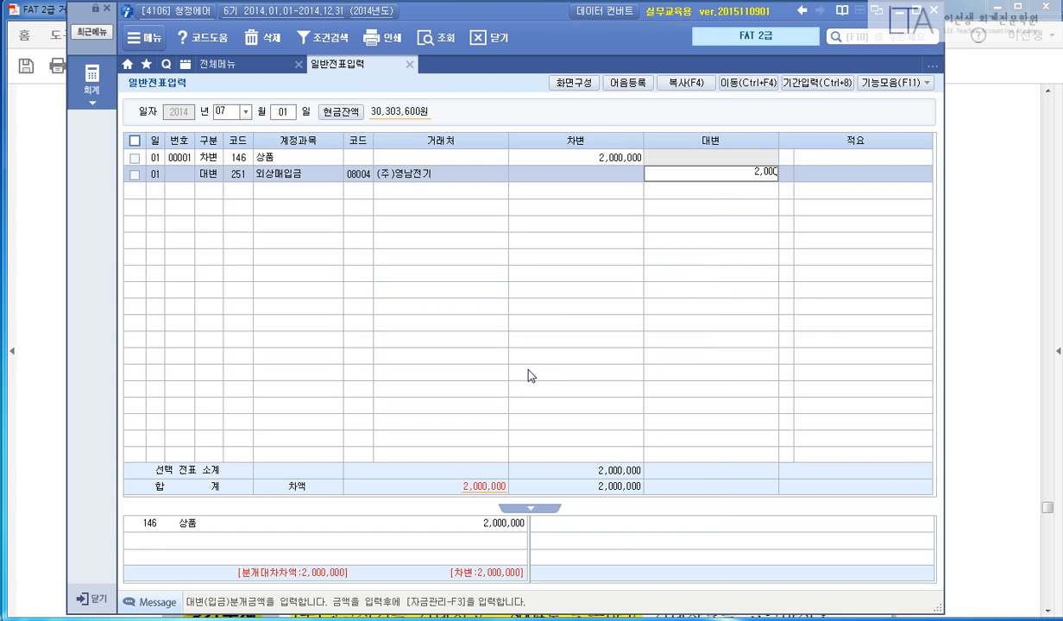
key(Return)
key(Return)
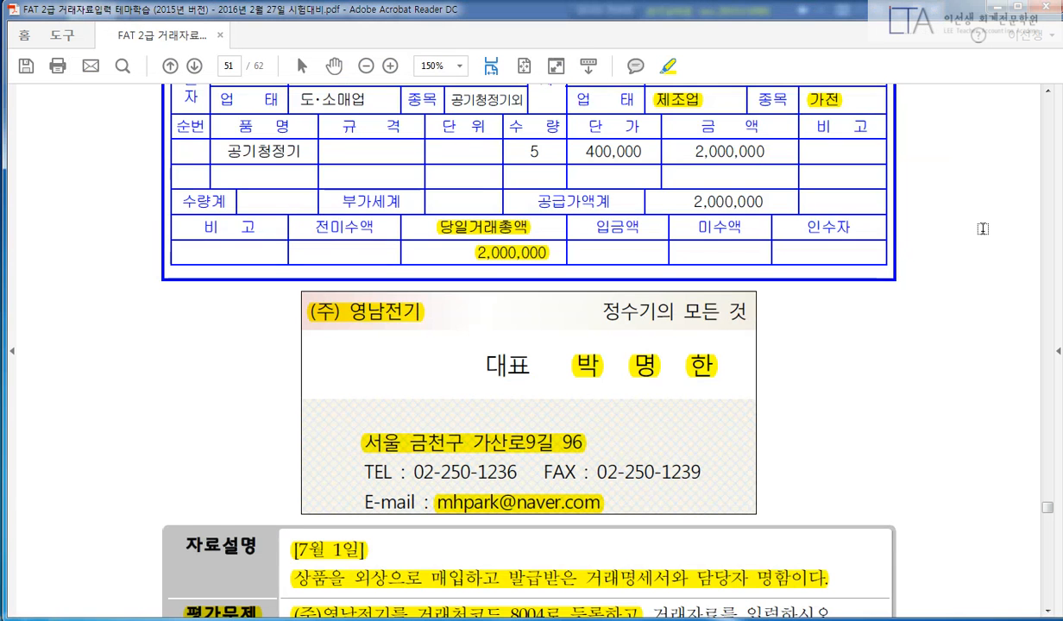
click(949, 221)
scroll(839, 261, down, 10)
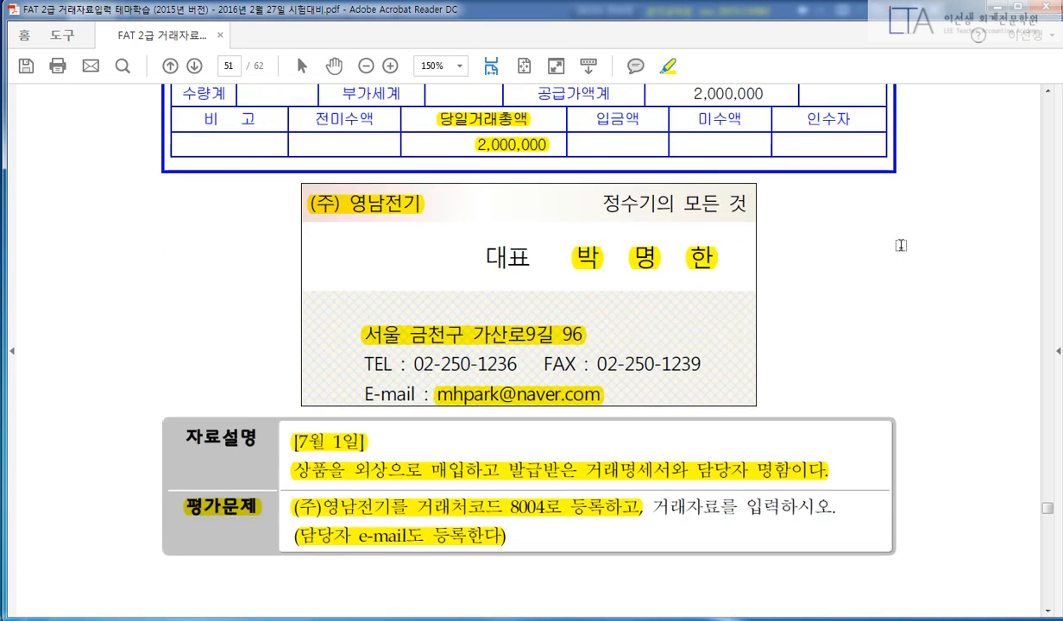
Highlight [7월 2일], 상품을 판매하고 and the 6월 24일 deposit note in the July 2 problem.
scroll(840, 262, down, 5)
drag(317, 252, 413, 254)
scroll(889, 277, down, 6)
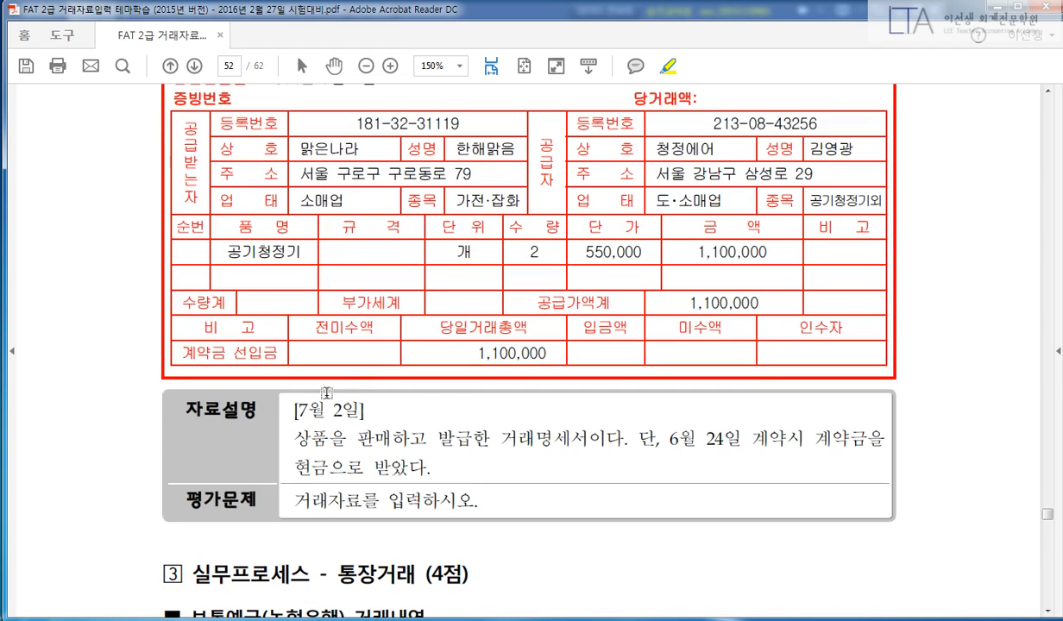
drag(297, 409, 362, 410)
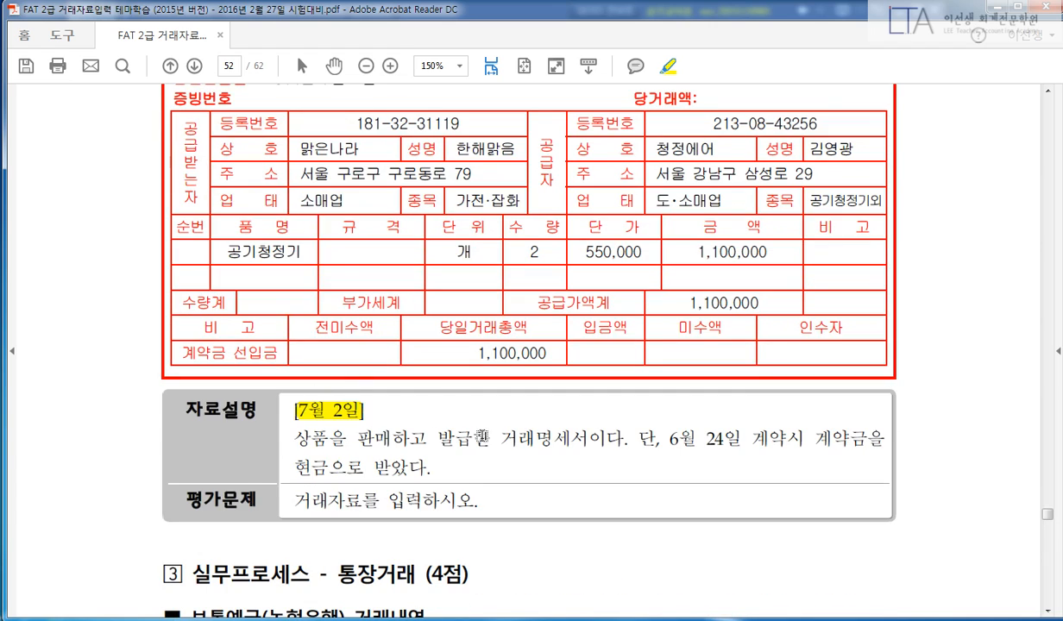
drag(294, 438, 429, 438)
drag(670, 438, 886, 438)
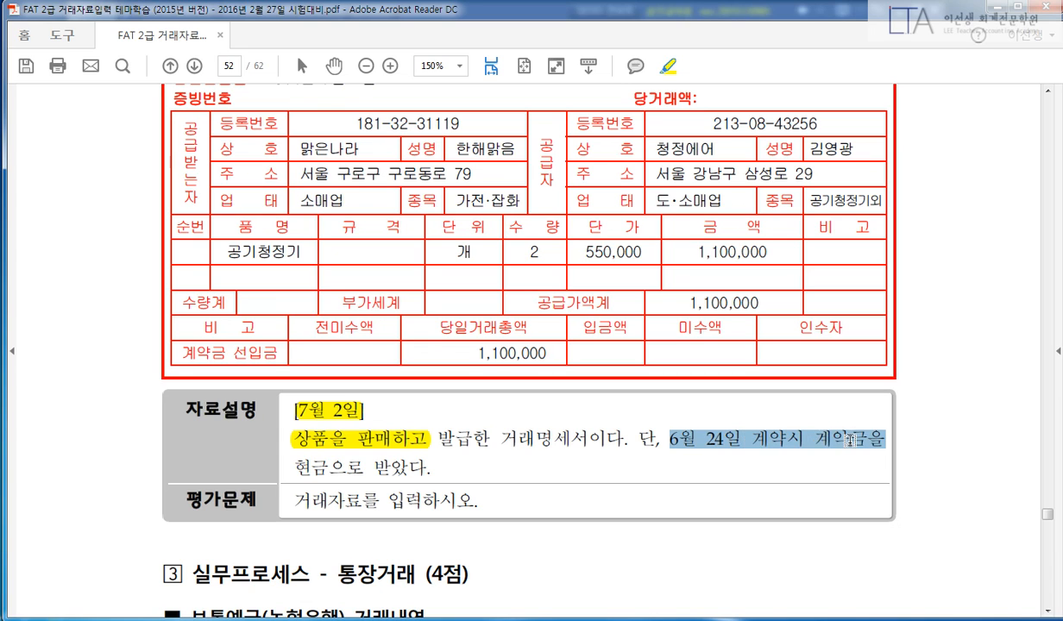
drag(302, 467, 433, 466)
scroll(563, 463, up, 1)
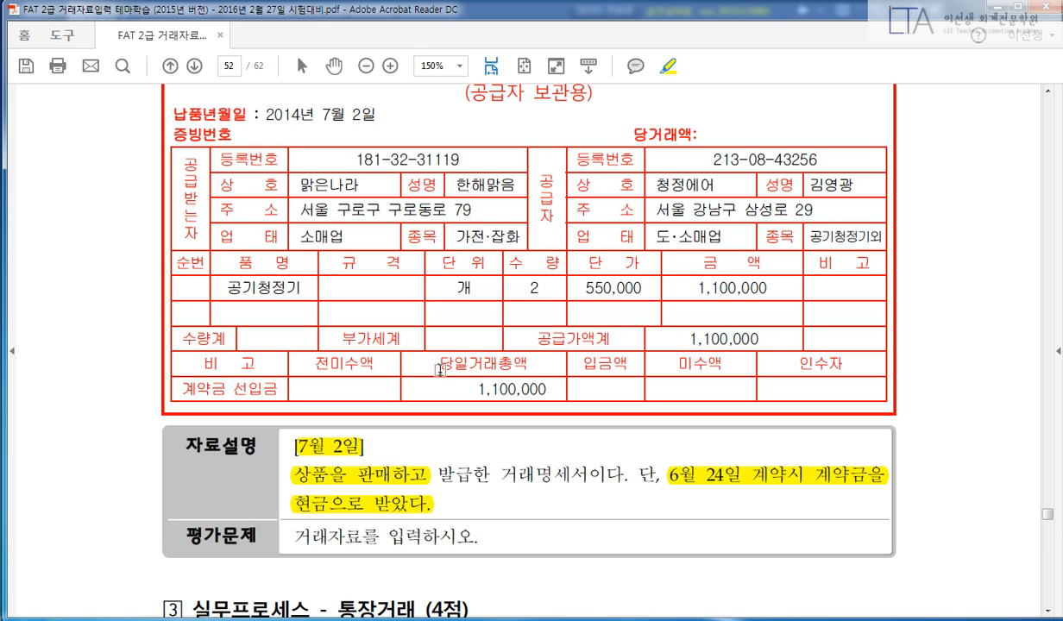
Highlight 당일거래총액 1,100,000, the customer 맑은나라 and the delivery date 2014년 7월 2일.
drag(438, 363, 520, 361)
drag(477, 389, 540, 390)
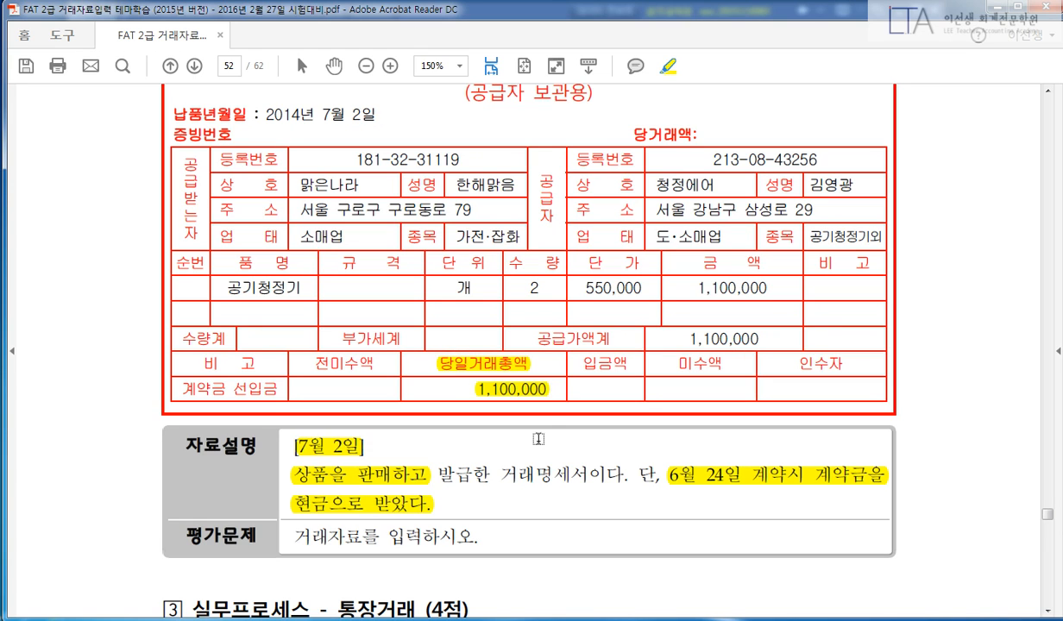
scroll(511, 477, up, 1)
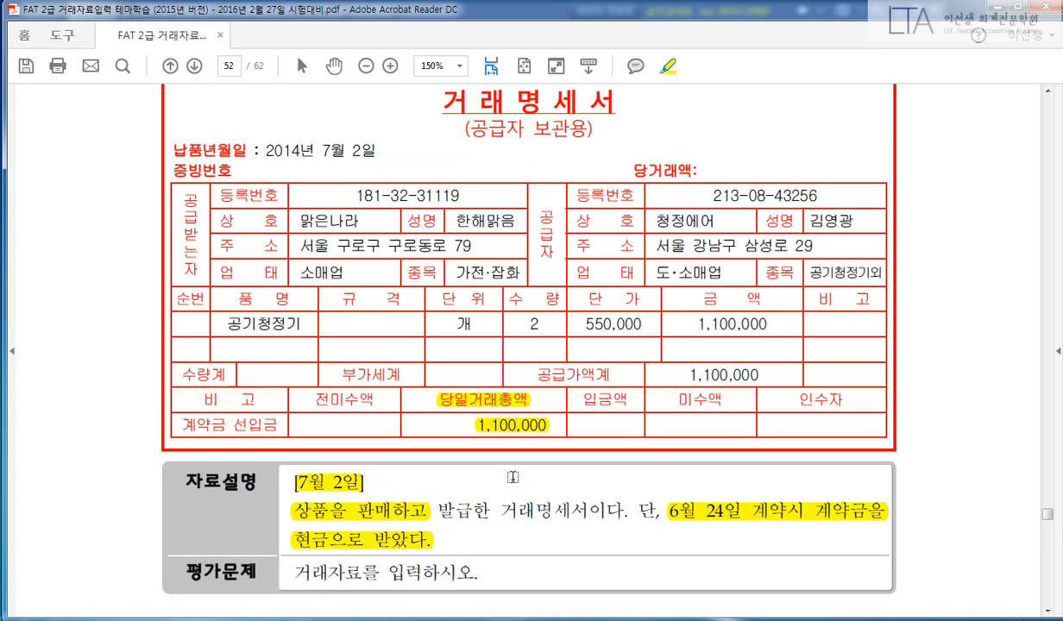
drag(291, 220, 354, 221)
drag(376, 149, 270, 149)
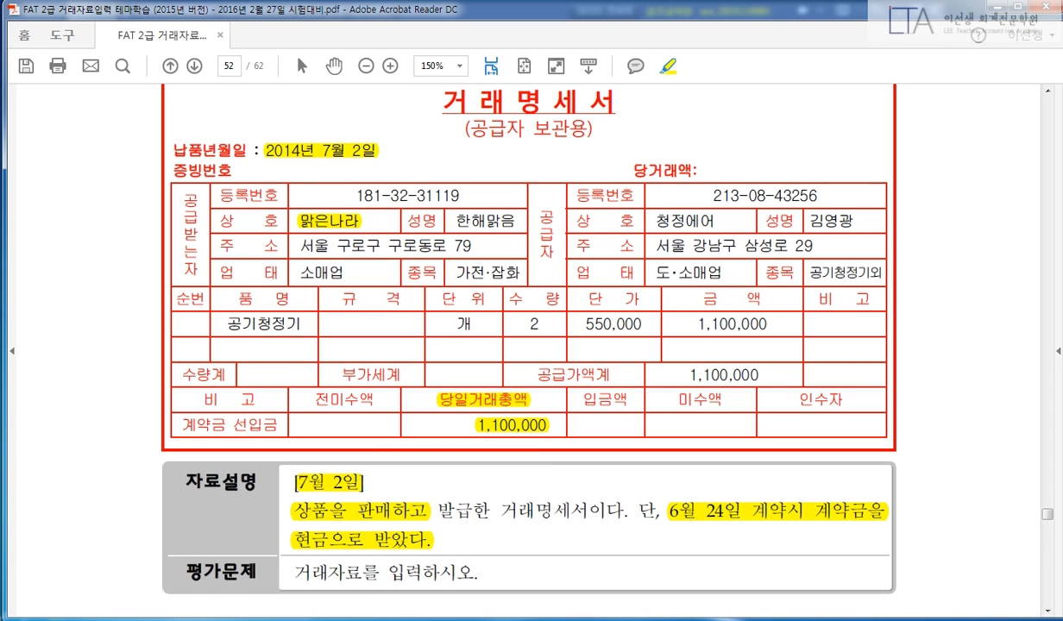
Back in the voucher screen, change the voucher month to 06.
key(alt+Tab)
click(222, 112)
text(06)
key(Return)
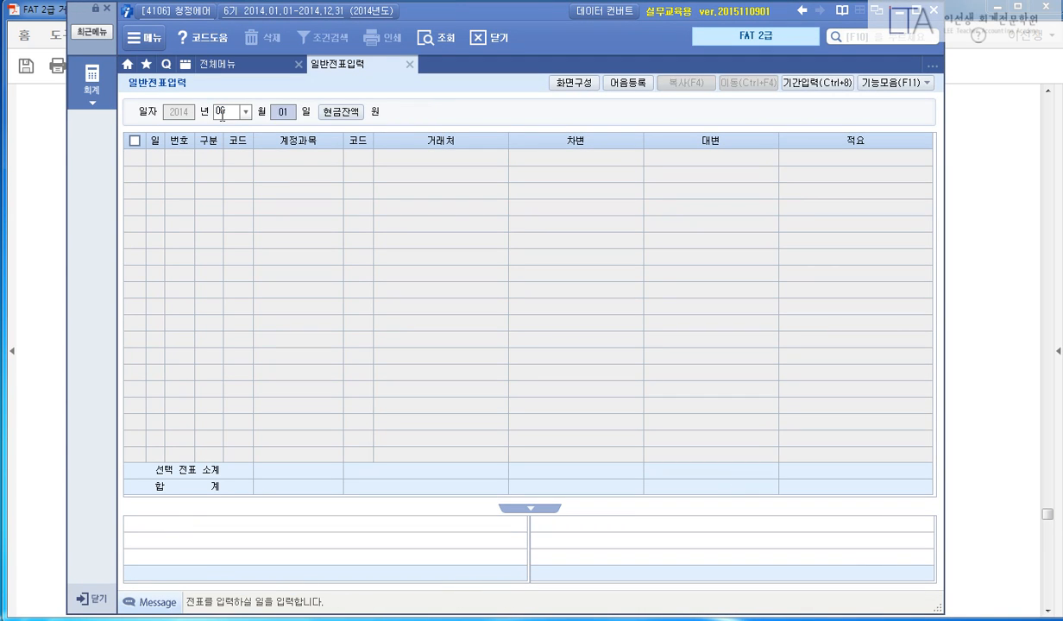
Review the June 24 맑은나라 voucher's 100,000 advance against the invoice PDF.
text(24)
key(Return)
click(398, 189)
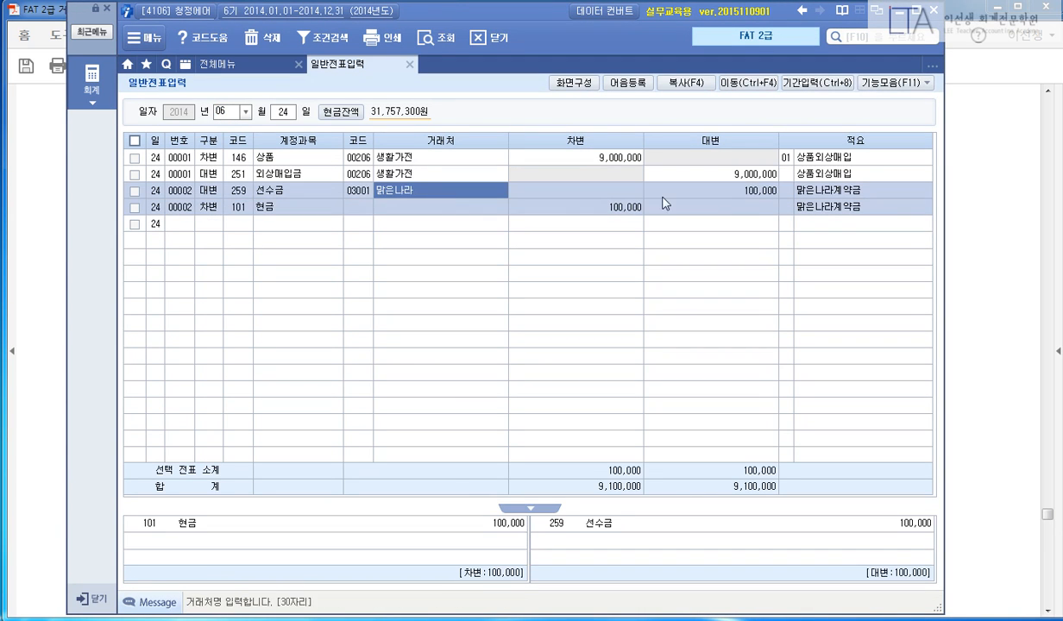
click(752, 192)
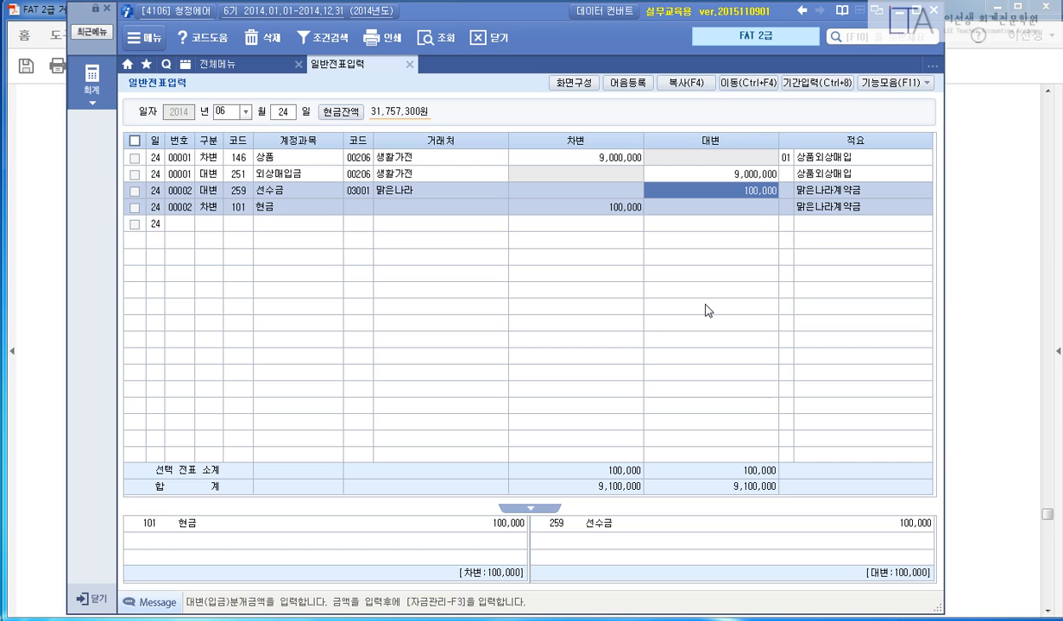
key(alt+Tab)
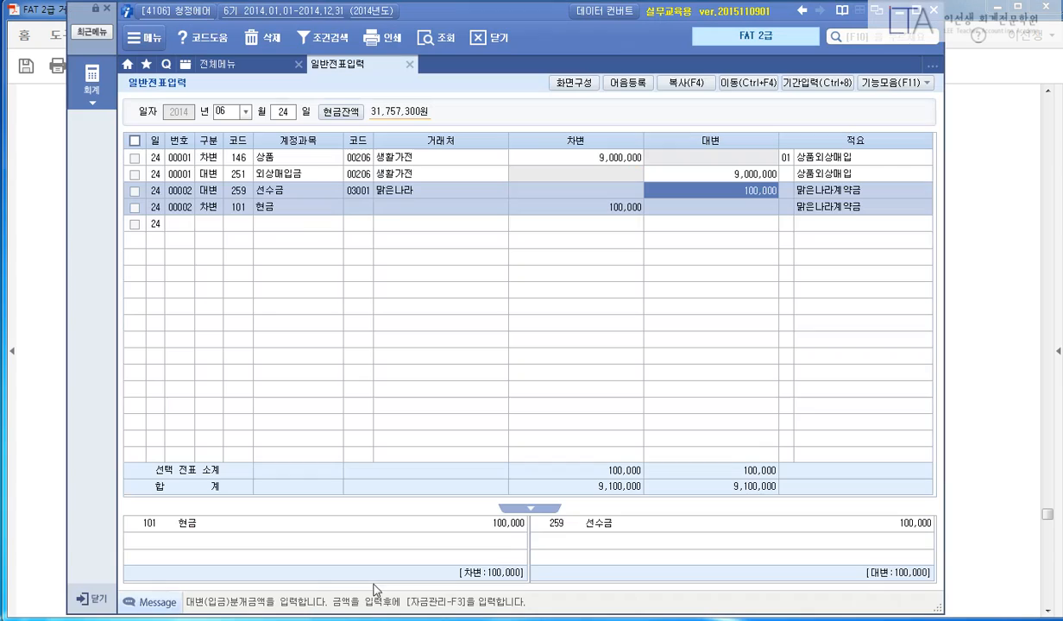
key(alt+Tab)
Start a July 2 voucher with a 401 상품매출 credit of 1,100,000.
click(229, 112)
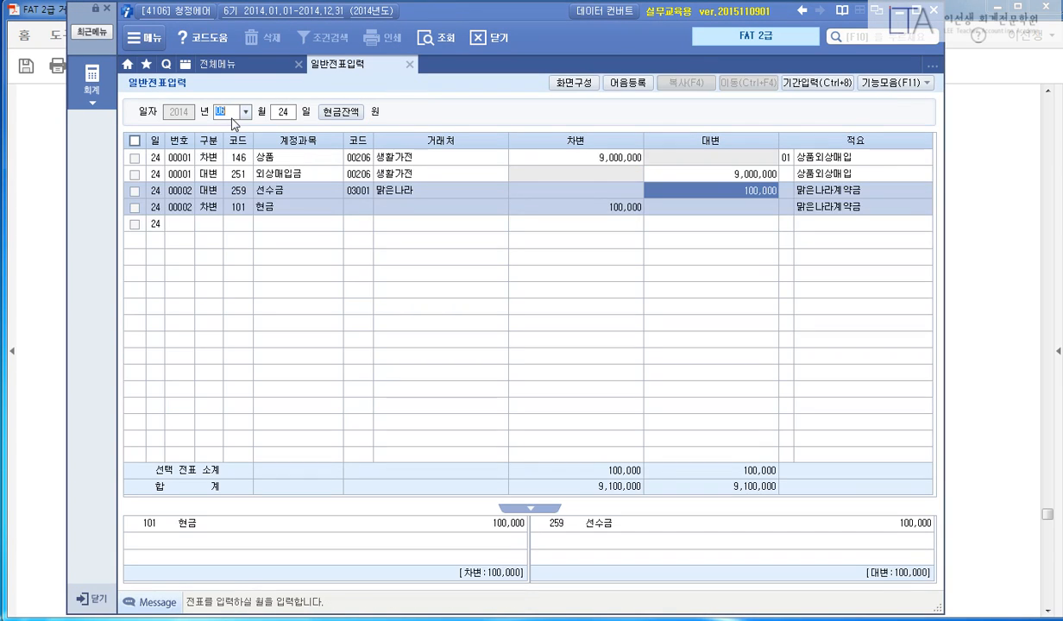
text(0702)
key(Return)
text(4)
key(Return)
text(401)
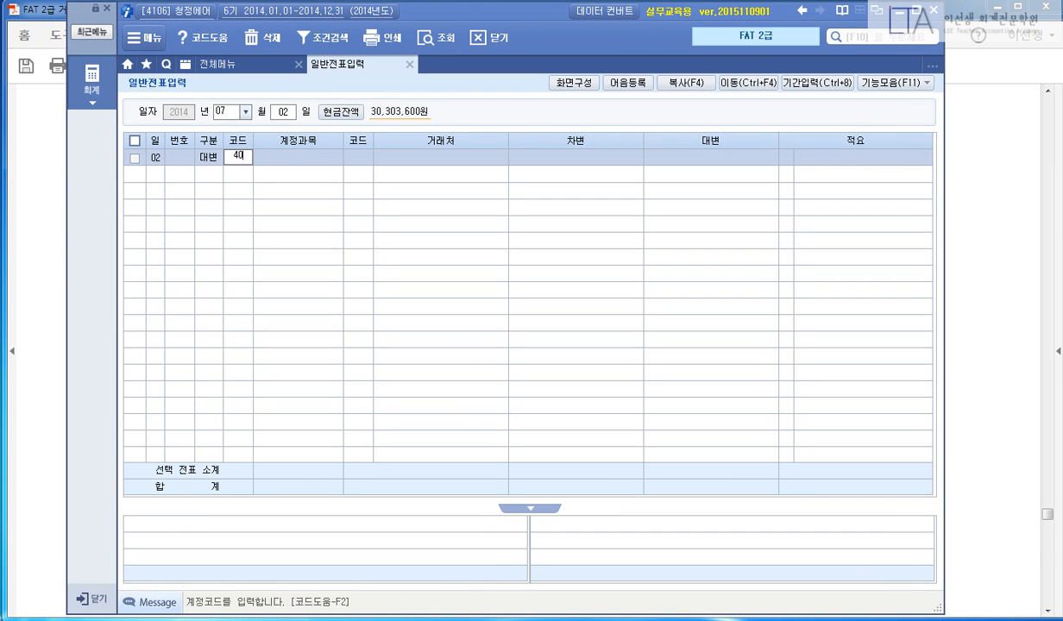
key(Return)
key(Return)
text(2)
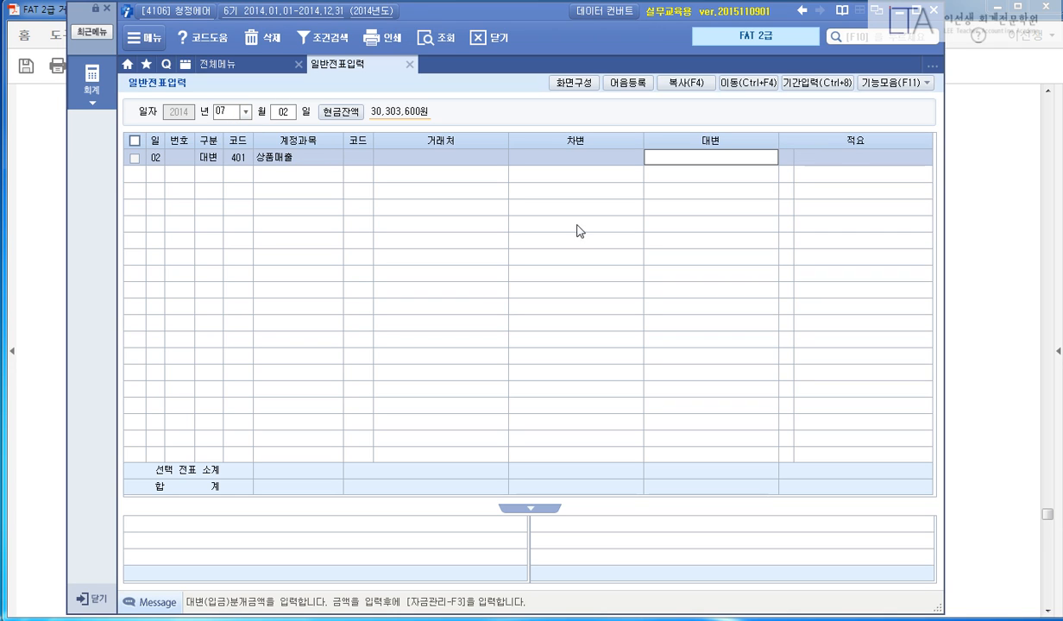
text(1100000)
key(Return)
key(Return)
text(3)
key(Return)
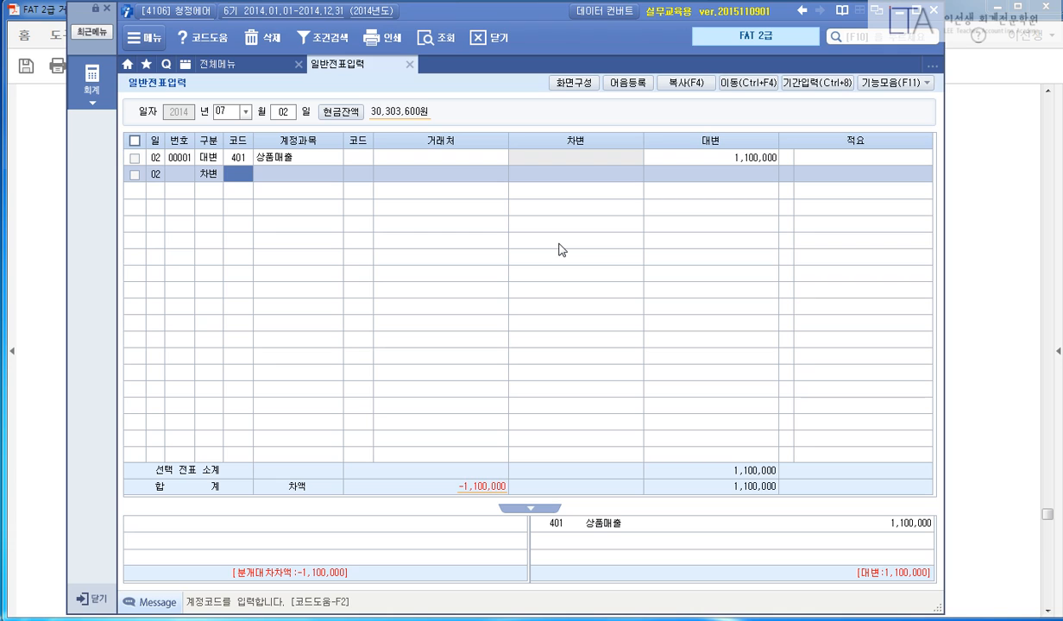
Add a 259 선수금 debit of 100,000 for customer 03001 맑은나라.
text(259)
key(Return)
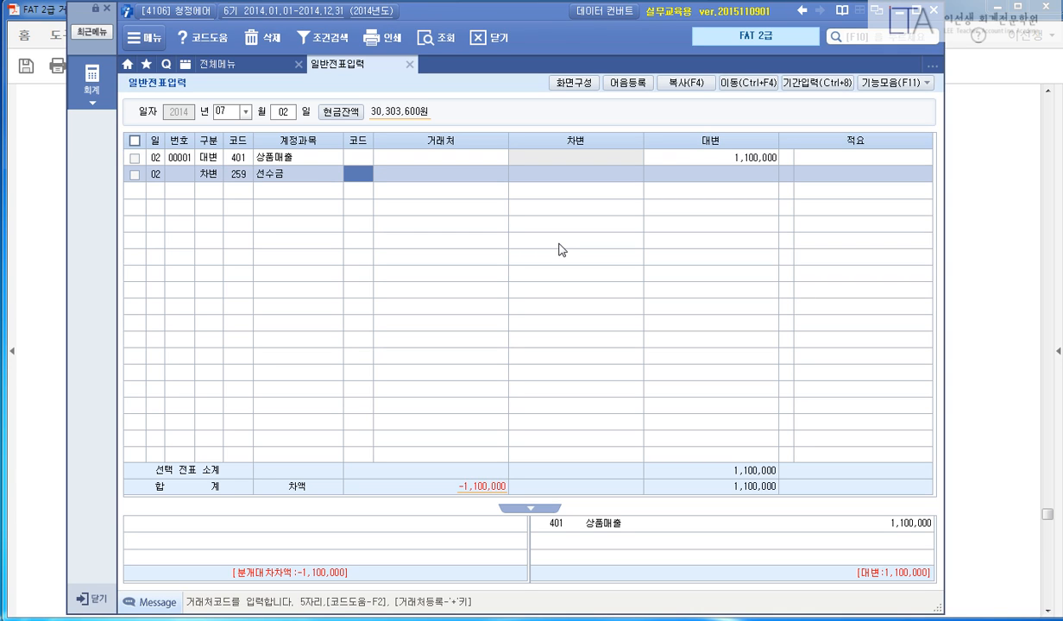
text(03001)
key(Return)
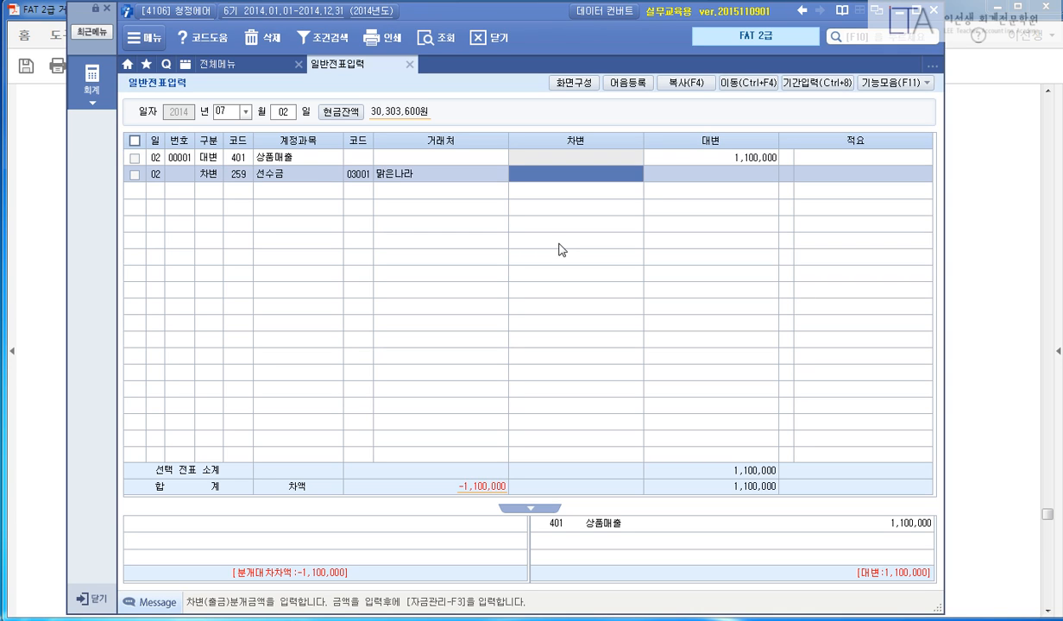
text(1000000)
key(Return)
Add a 101 현금 debit of 1,000,000 so the voucher balances.
text(3)
key(Return)
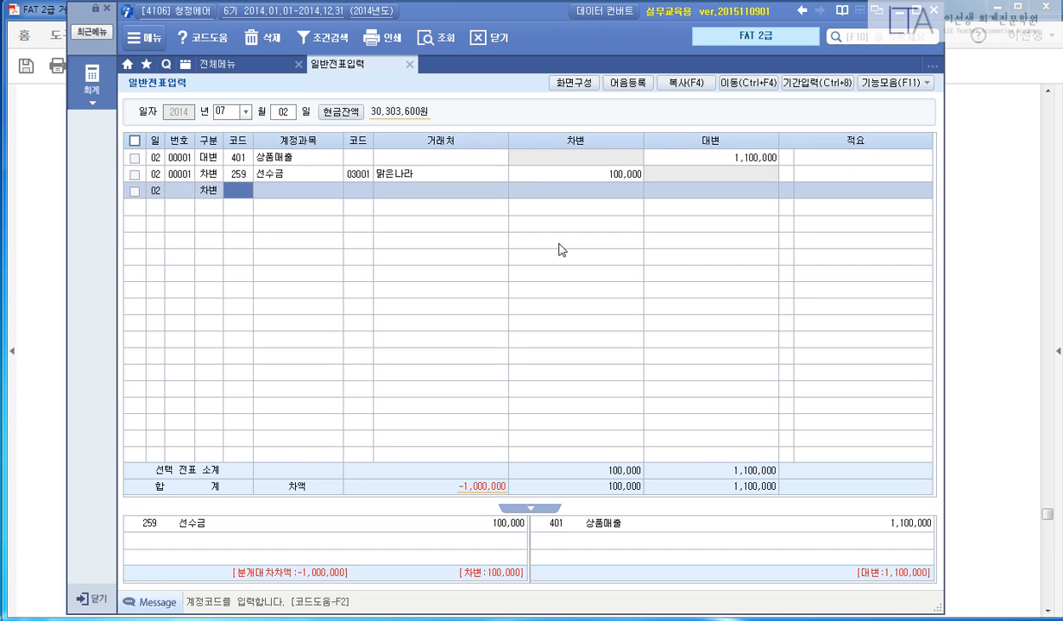
text(101)
key(Return)
key(Return)
text(1,)
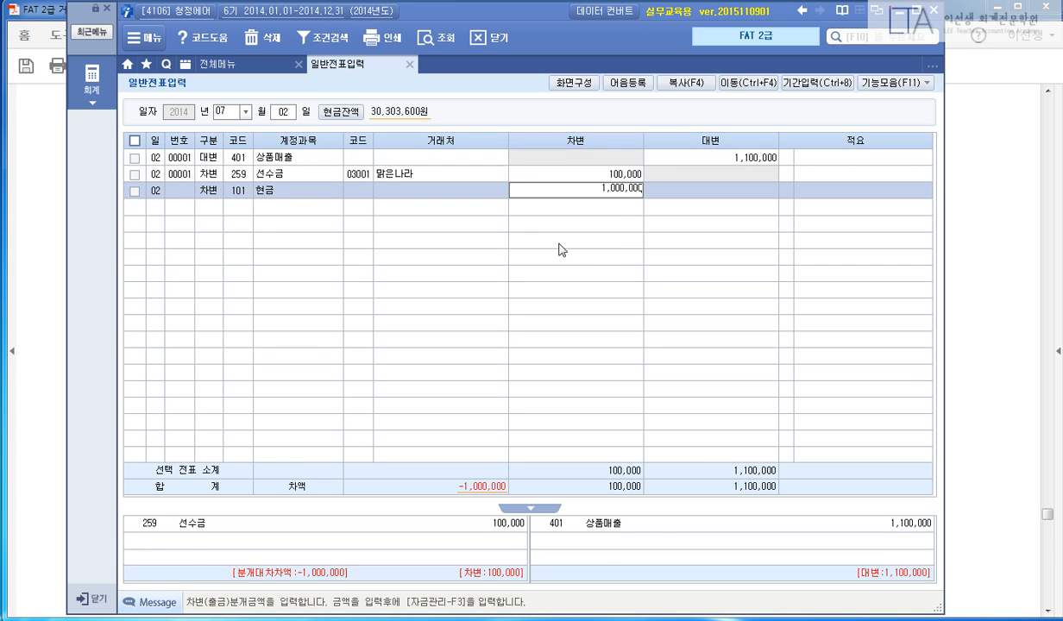
text(000,000)
key(Return)
key(Return)
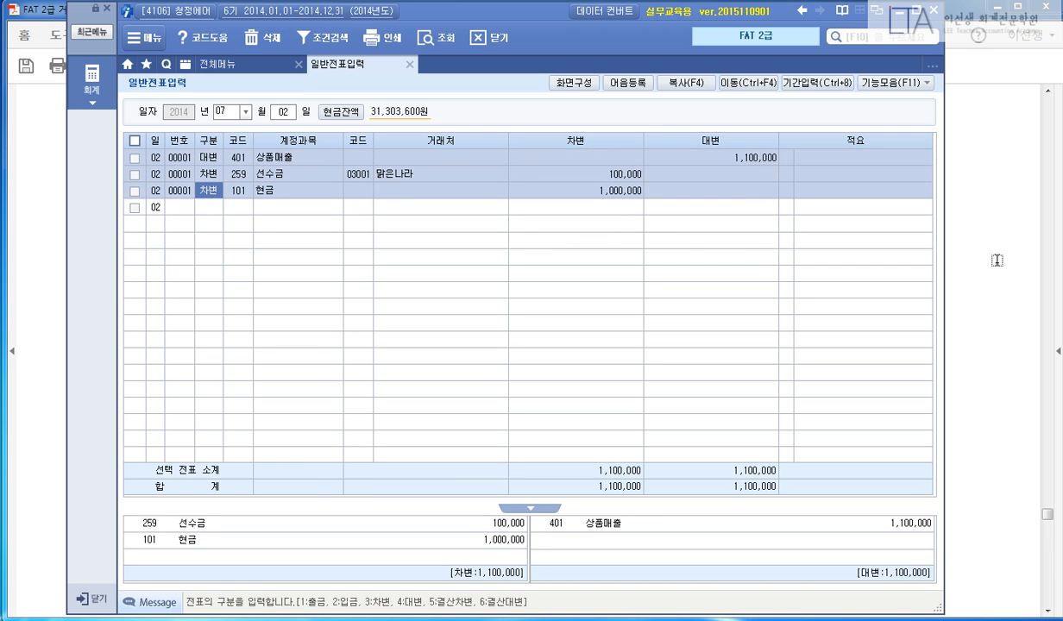
click(958, 249)
scroll(964, 248, down, 6)
Highlight 거래자료, 지급어음현황 and 자금관련정보를 in the section 3 task instructions.
scroll(964, 249, down, 1)
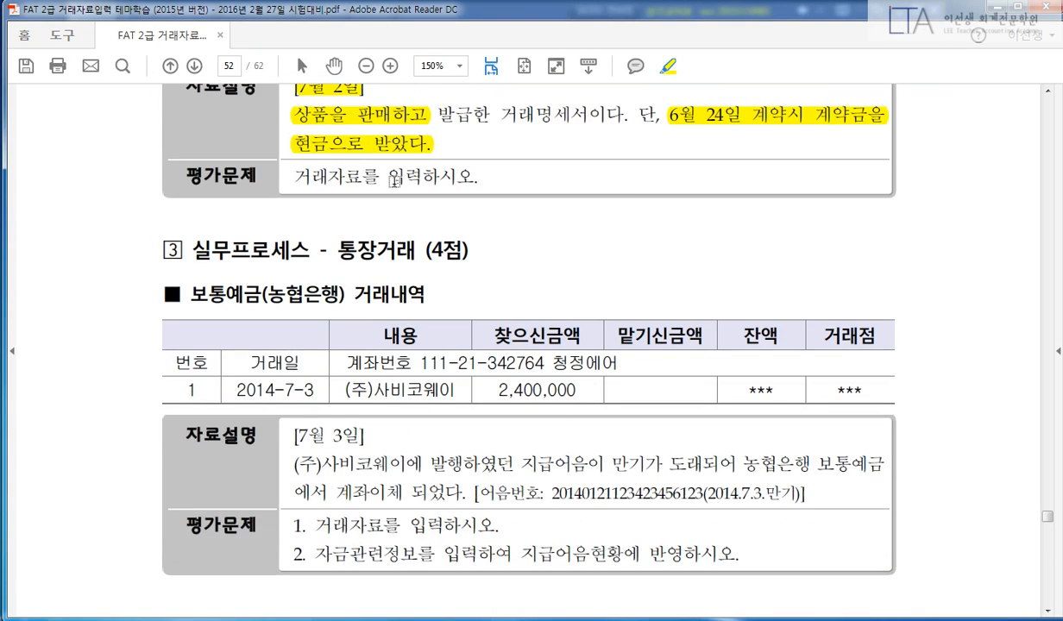
drag(336, 250, 414, 249)
scroll(800, 244, down, 3)
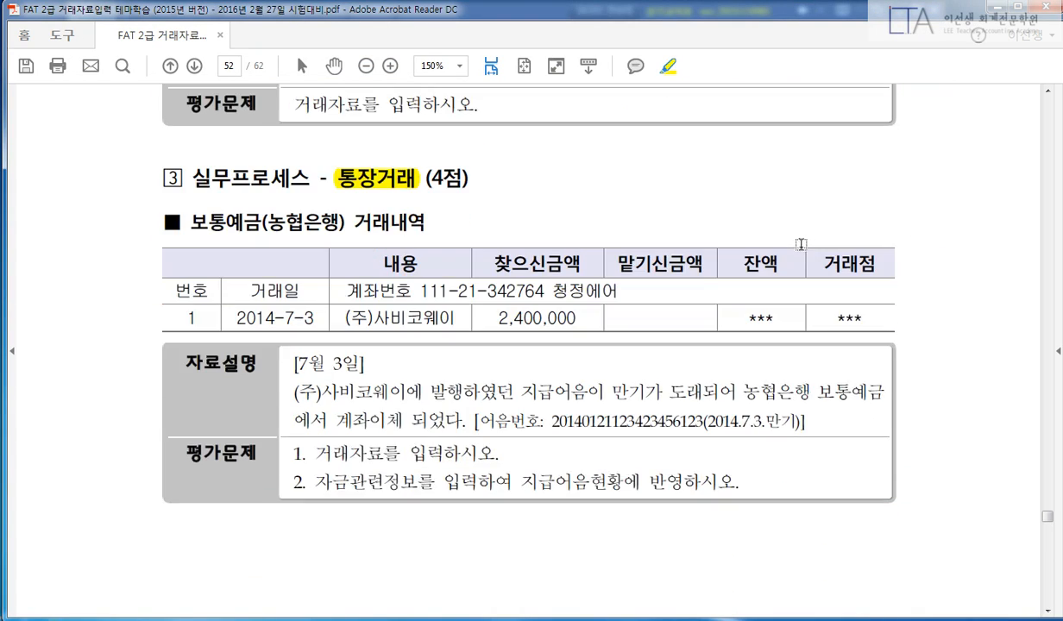
drag(312, 419, 385, 419)
drag(520, 446, 623, 447)
drag(313, 447, 428, 447)
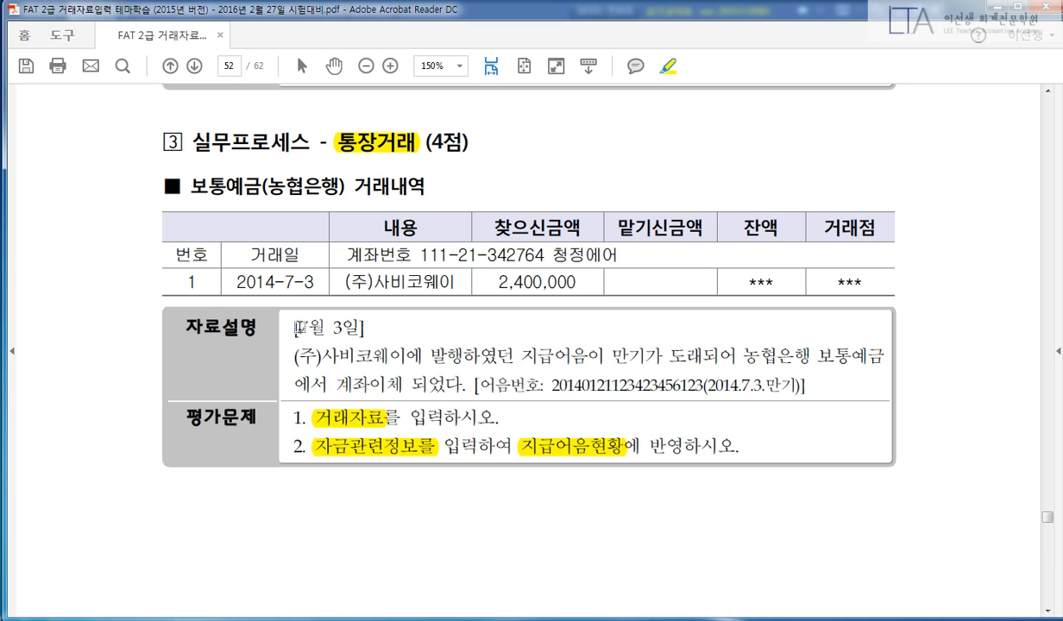
Highlight the 7월 3일 date, (주)사비코웨이, bill number, 2,400,000 withdrawal and 보통예금(농협은행) heading.
drag(297, 327, 367, 326)
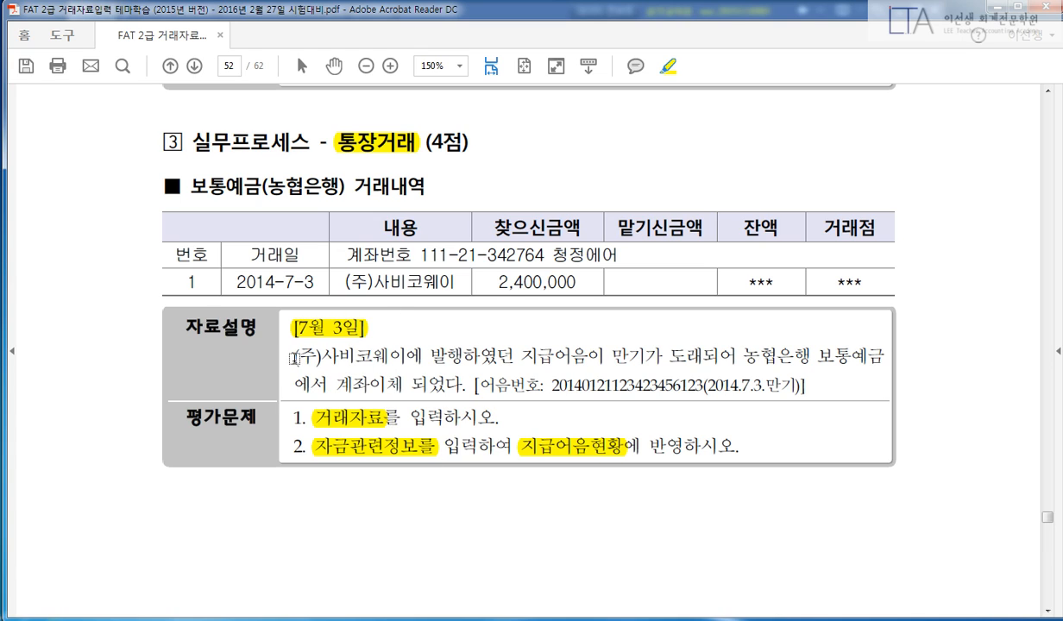
drag(291, 353, 400, 354)
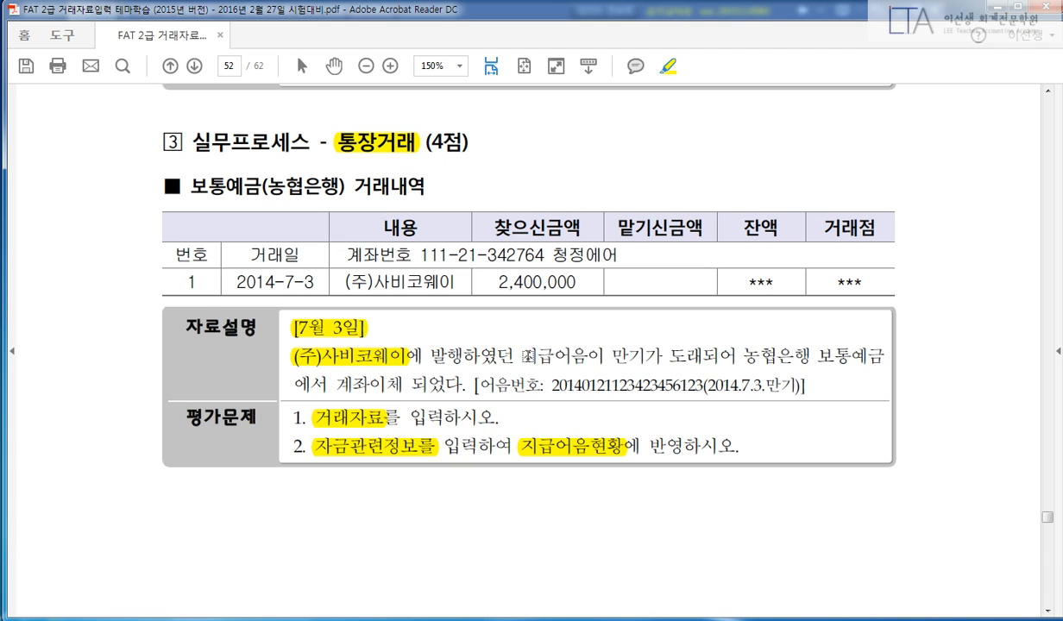
drag(526, 356, 880, 356)
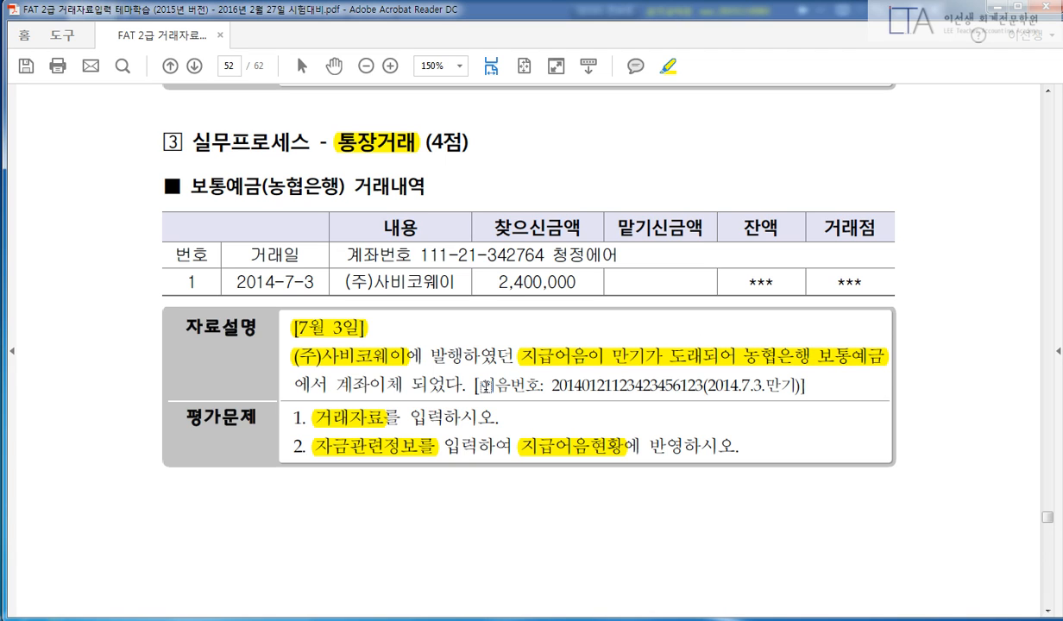
drag(486, 386, 804, 386)
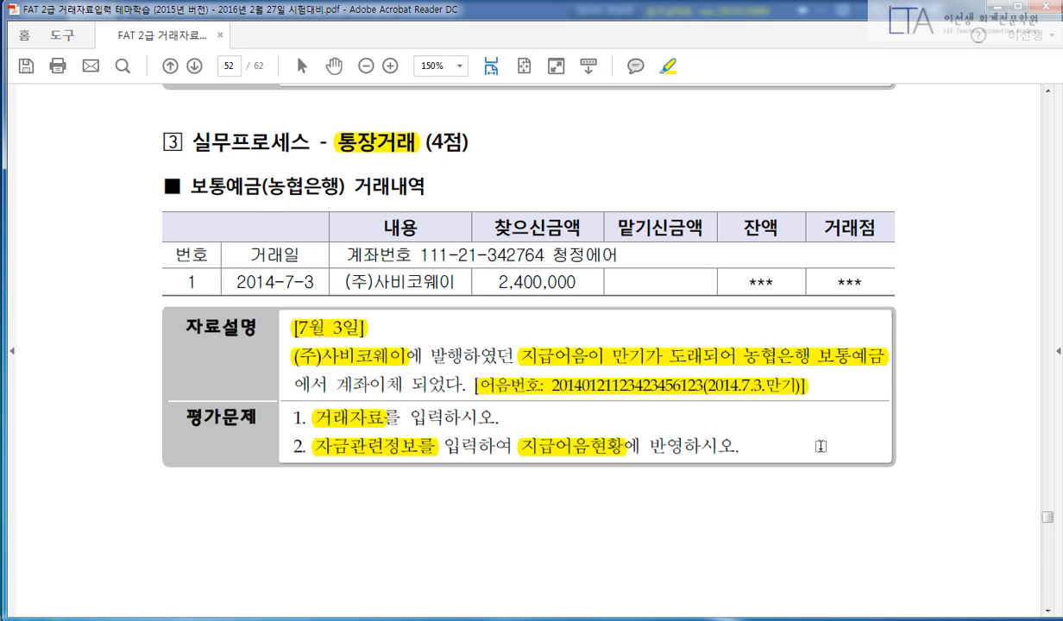
scroll(779, 428, up, 1)
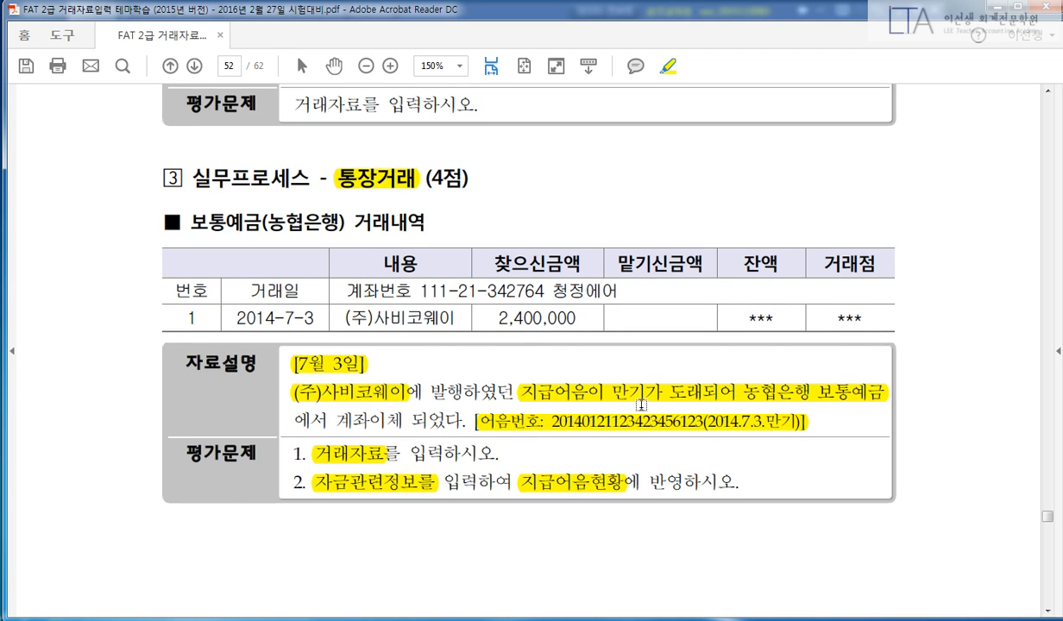
drag(497, 260, 567, 259)
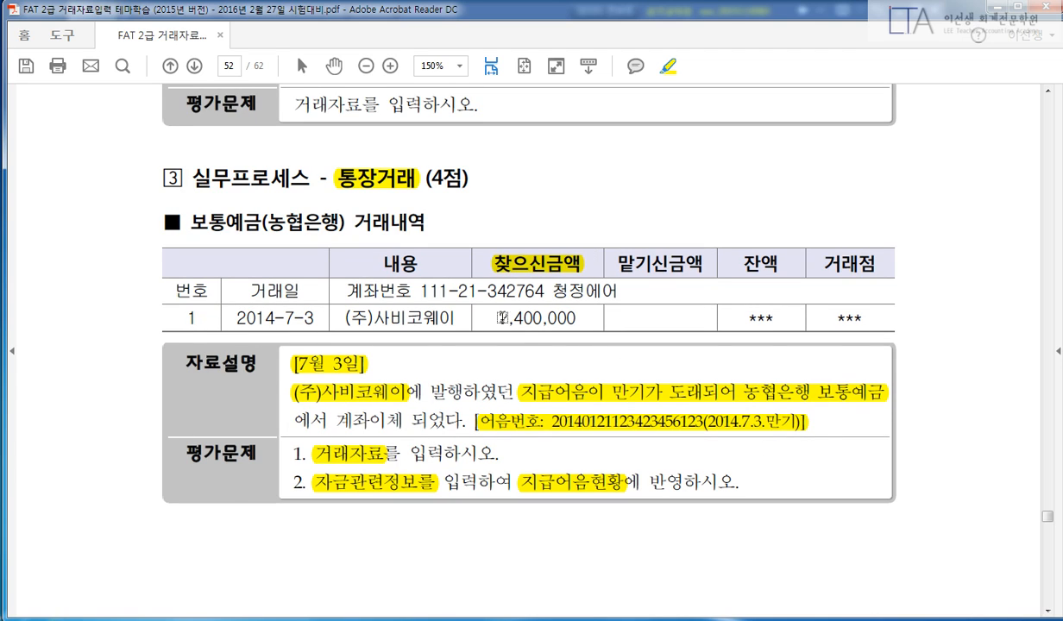
drag(492, 318, 582, 316)
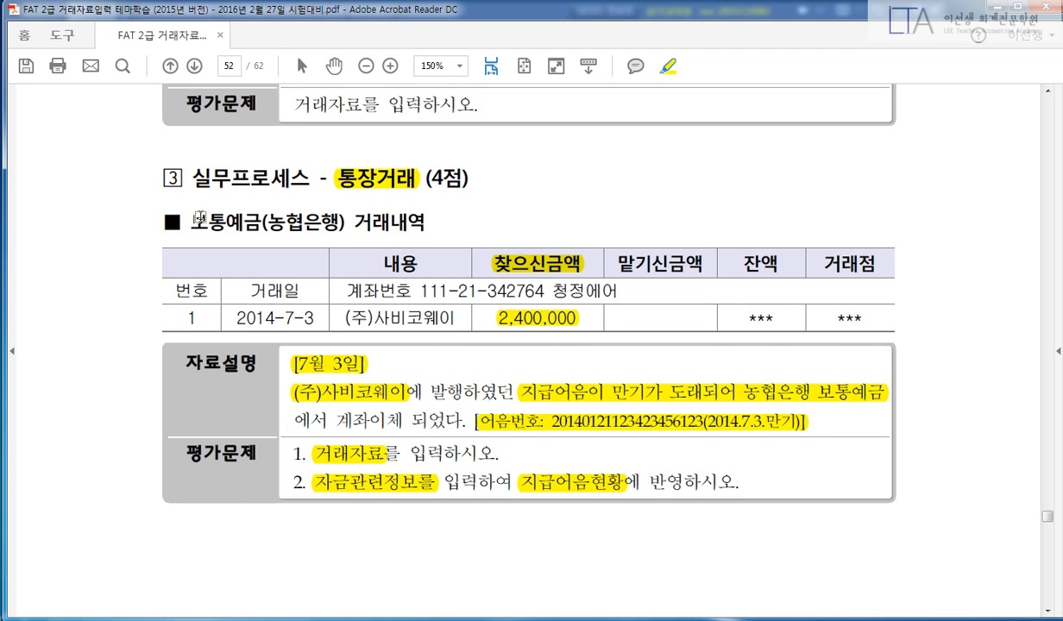
drag(189, 223, 424, 231)
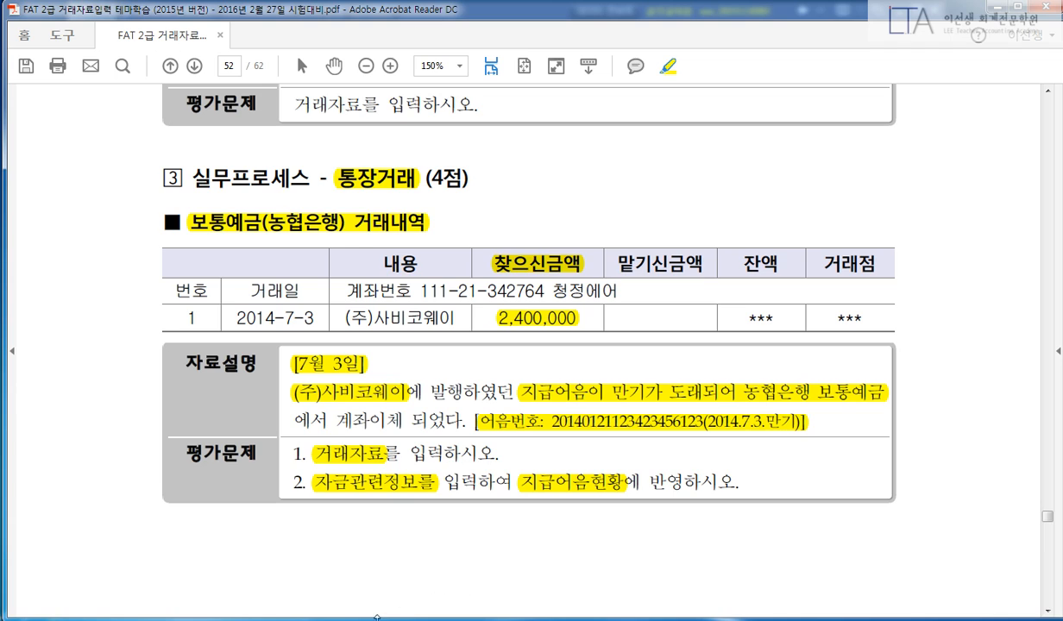
key(alt+Tab)
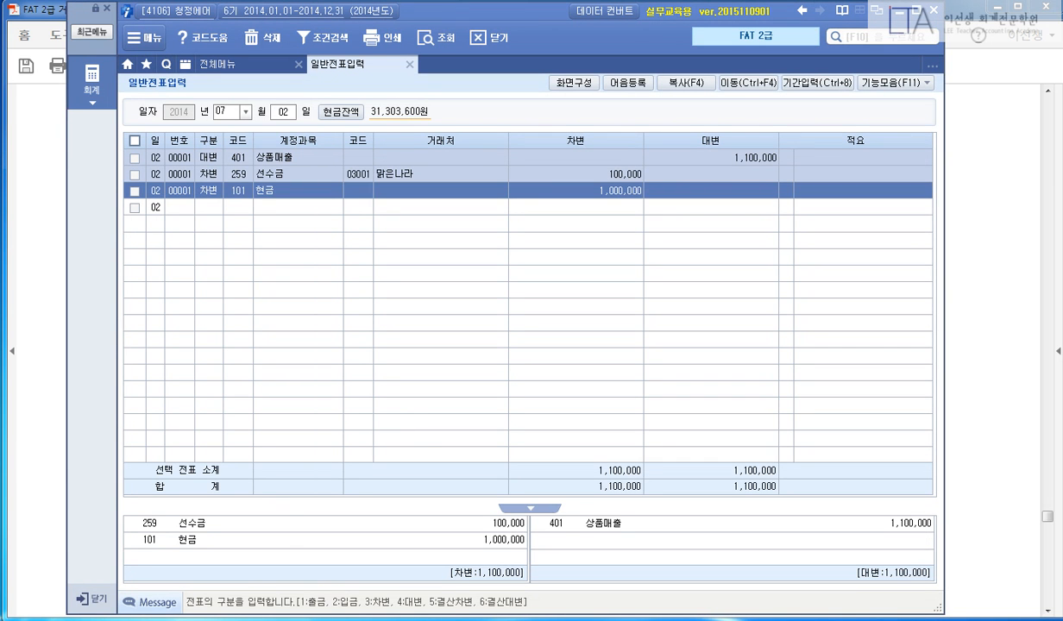
Create a July 3 voucher debiting 252 지급어음 2,400,000 for vendor 02001 (주)사비코웨이.
key(Escape)
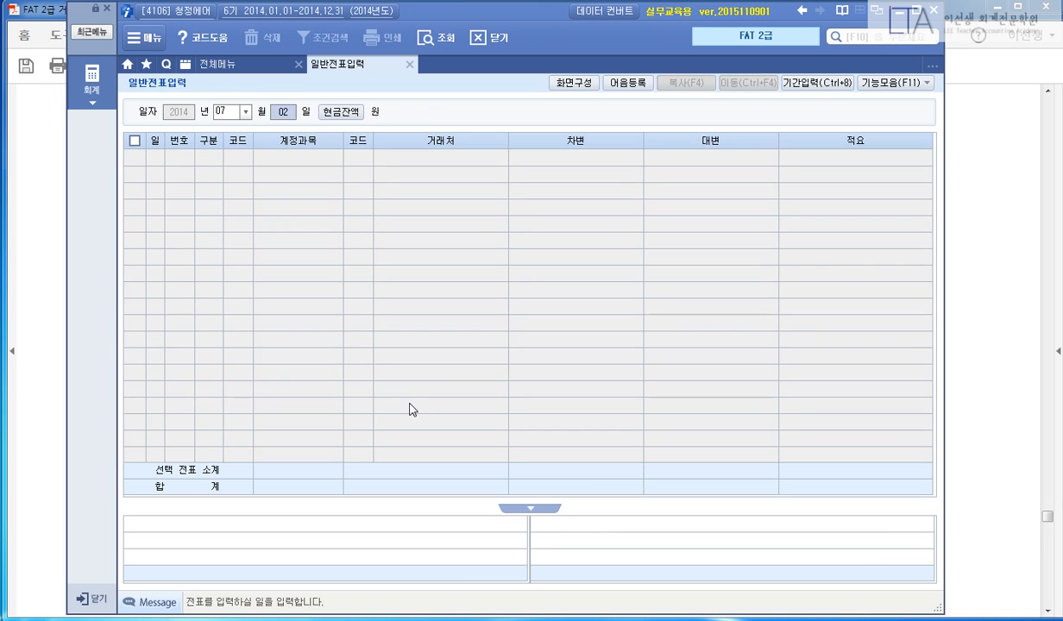
text(03)
key(Return)
text(3)
key(Return)
text(2)
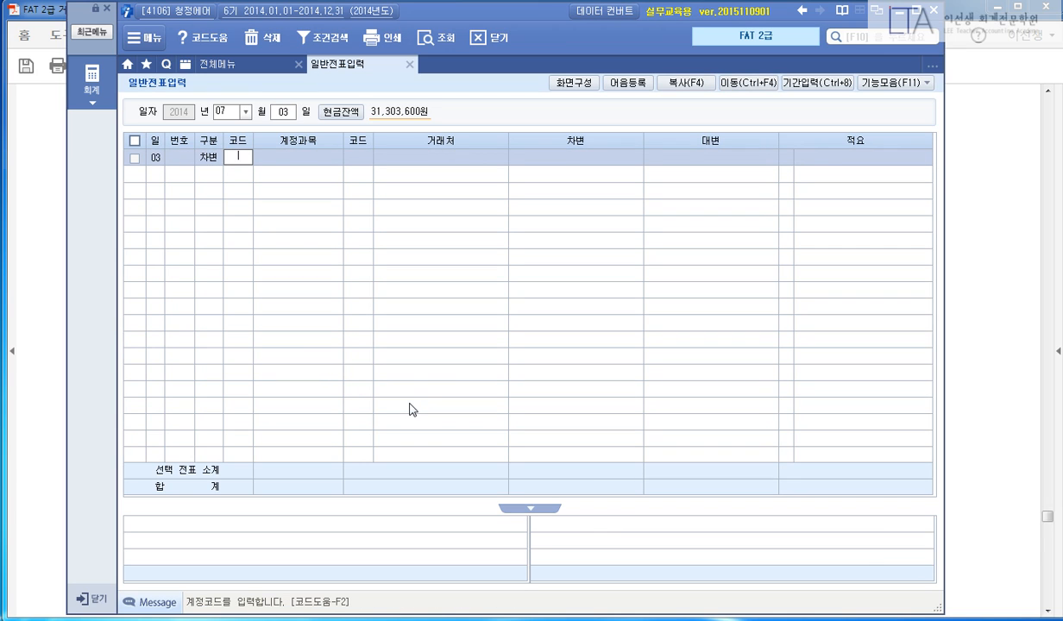
text(52)
key(Return)
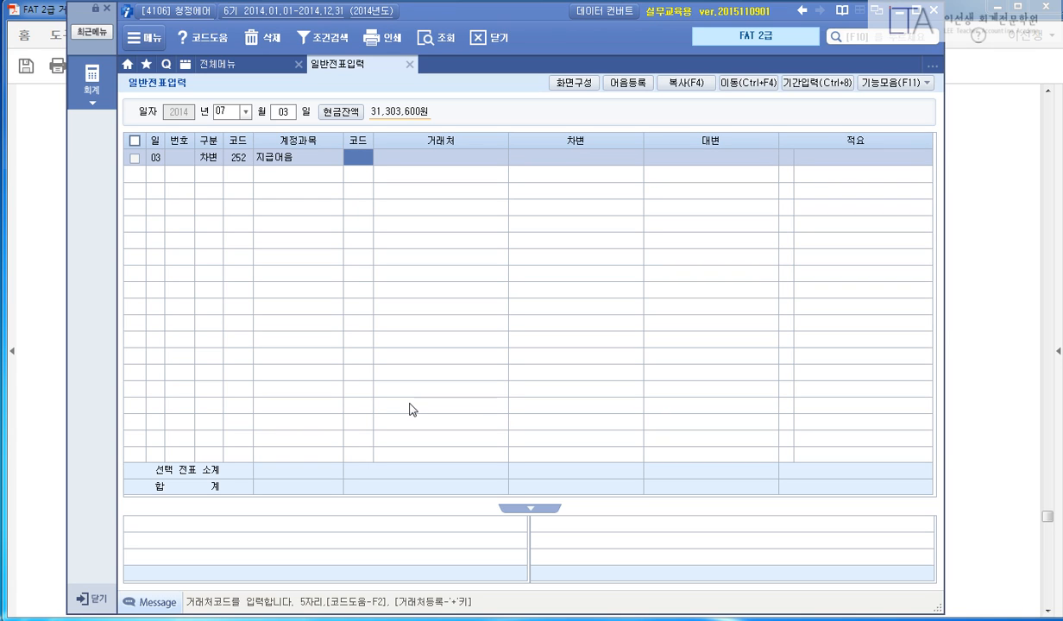
text(2001)
key(Return)
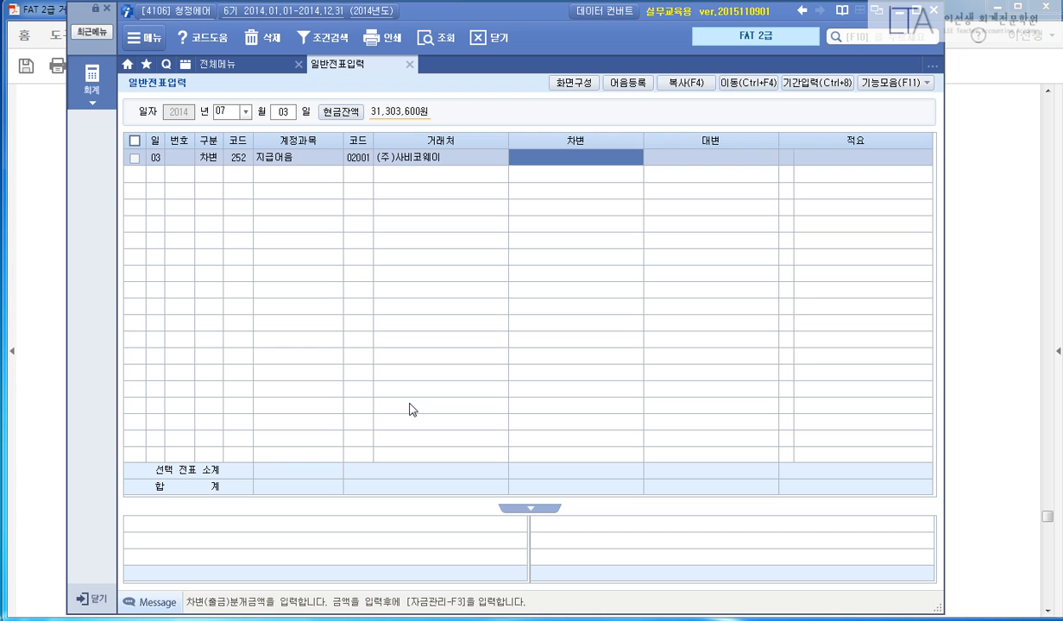
text(2,40)
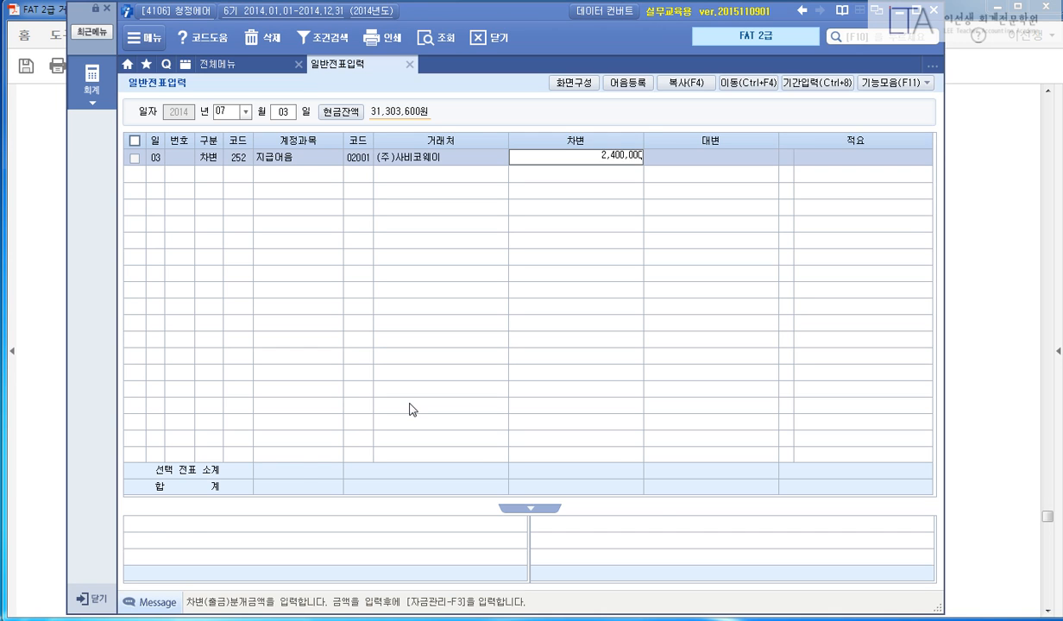
text(0,000)
key(Return)
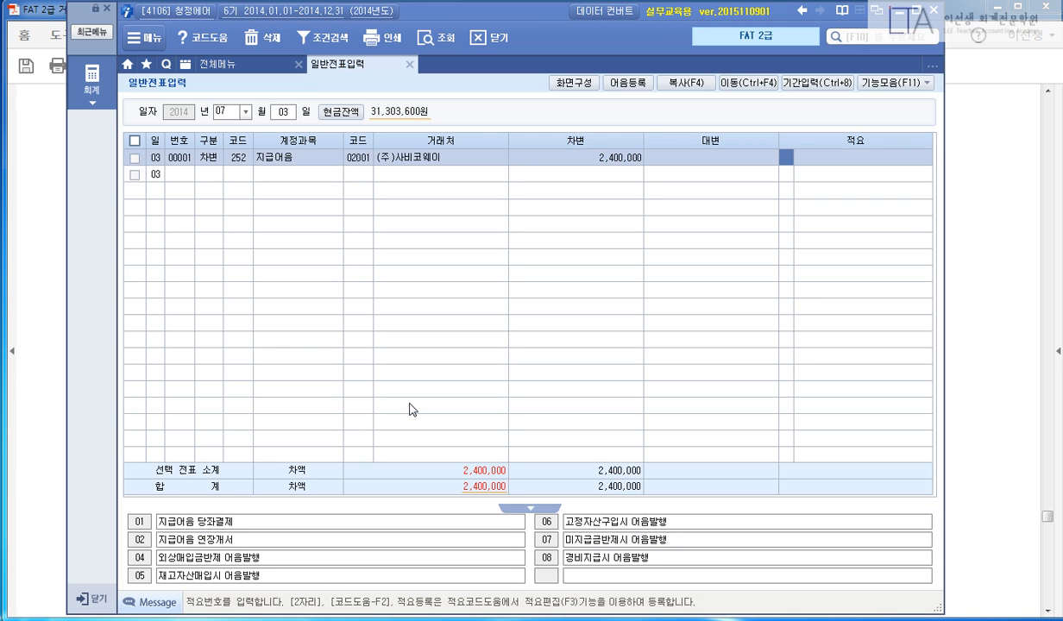
key(Return)
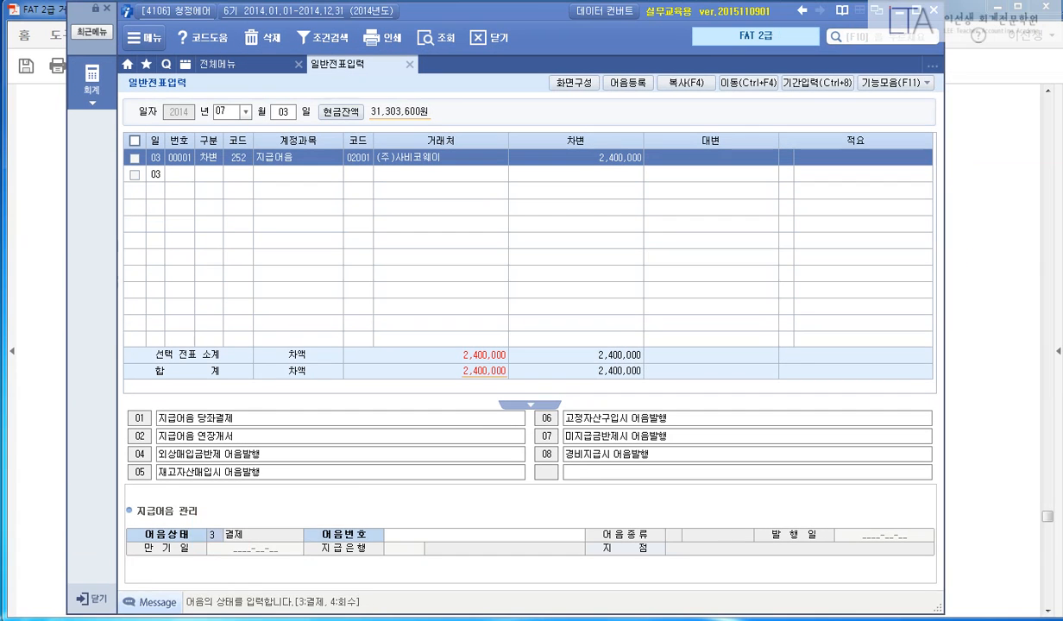
mouse_move(205, 611)
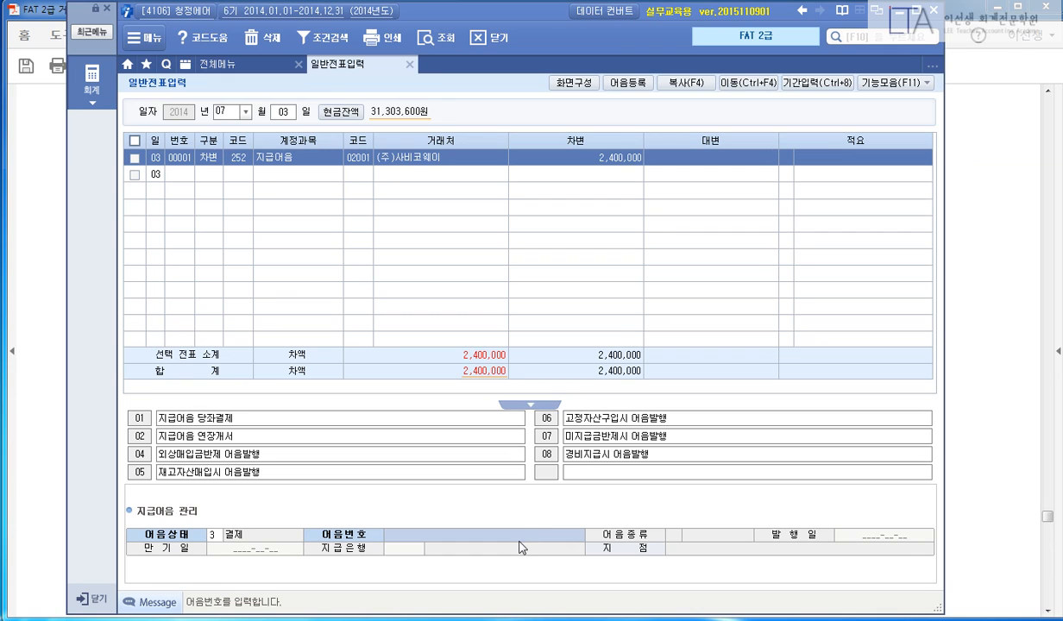
Pick the outstanding 2,400,000 (주)사비코웨이 note from the F2 list to fill the bill number.
key(F2)
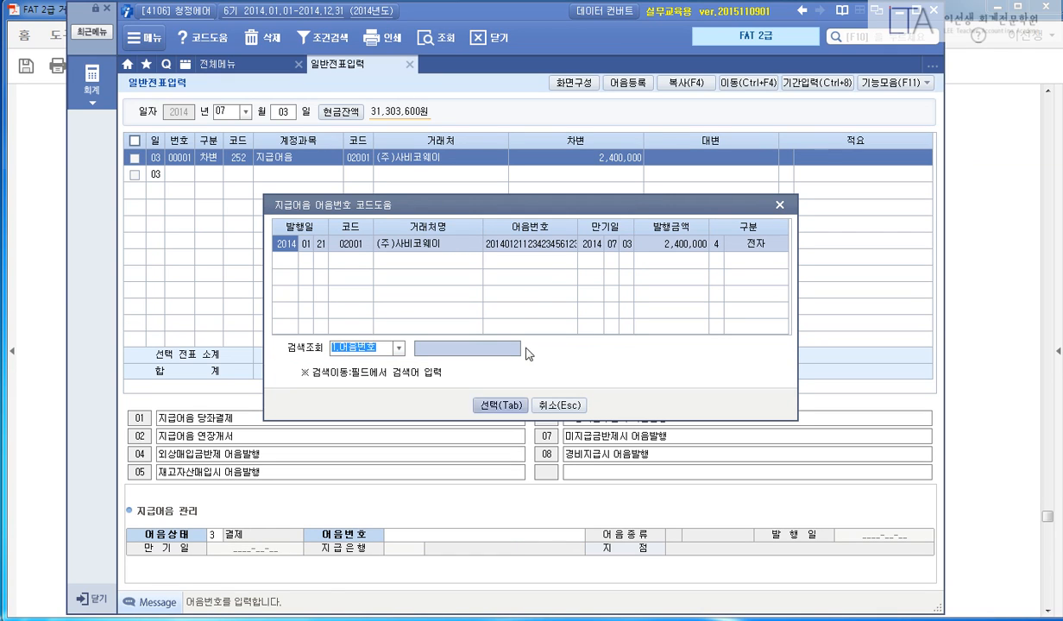
click(686, 247)
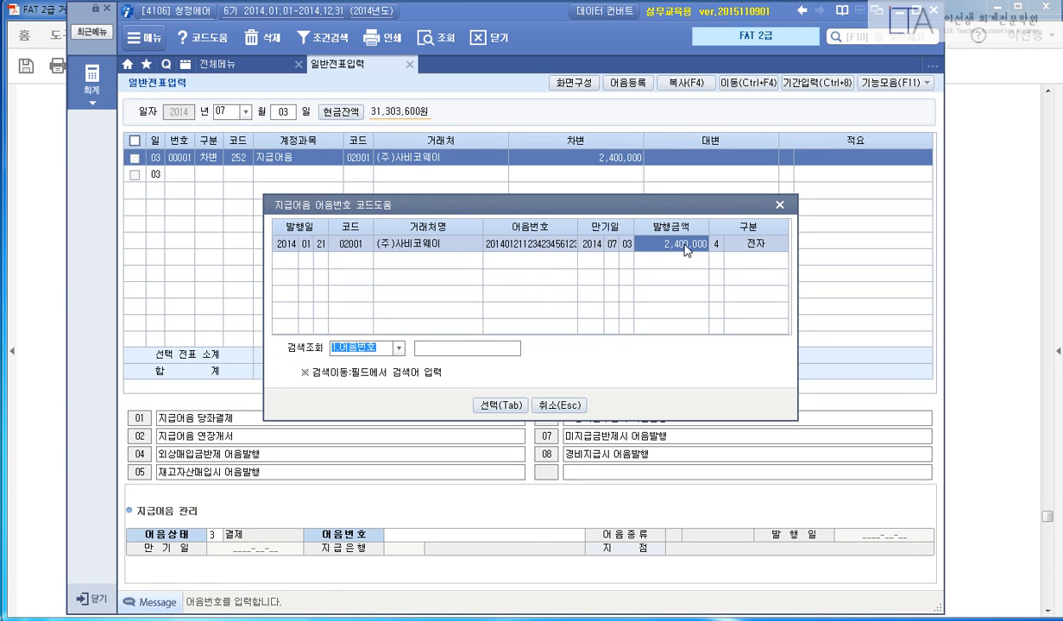
click(480, 402)
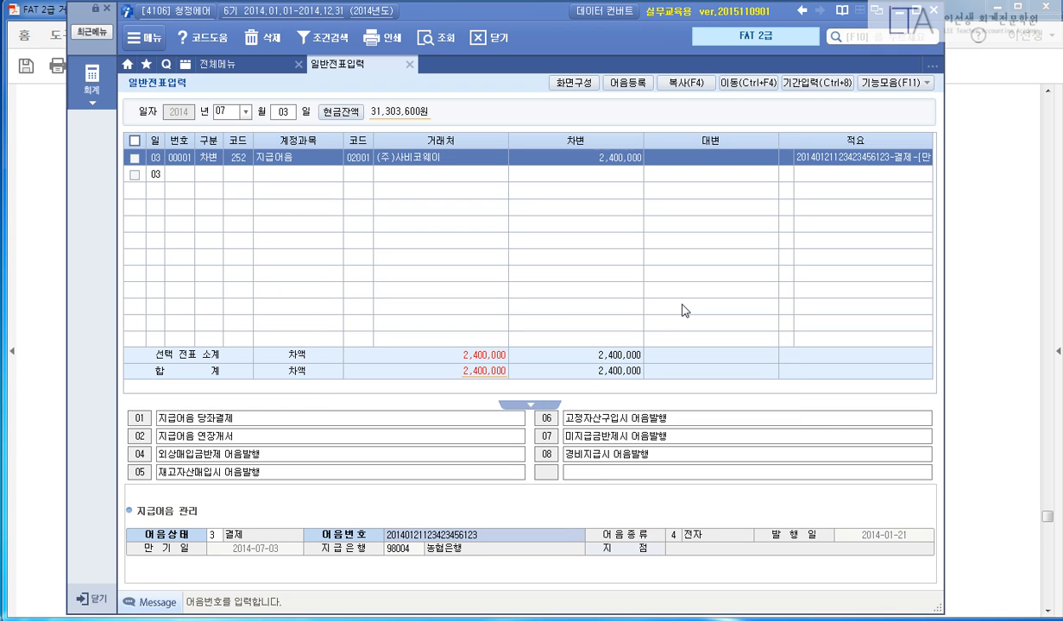
key(Return)
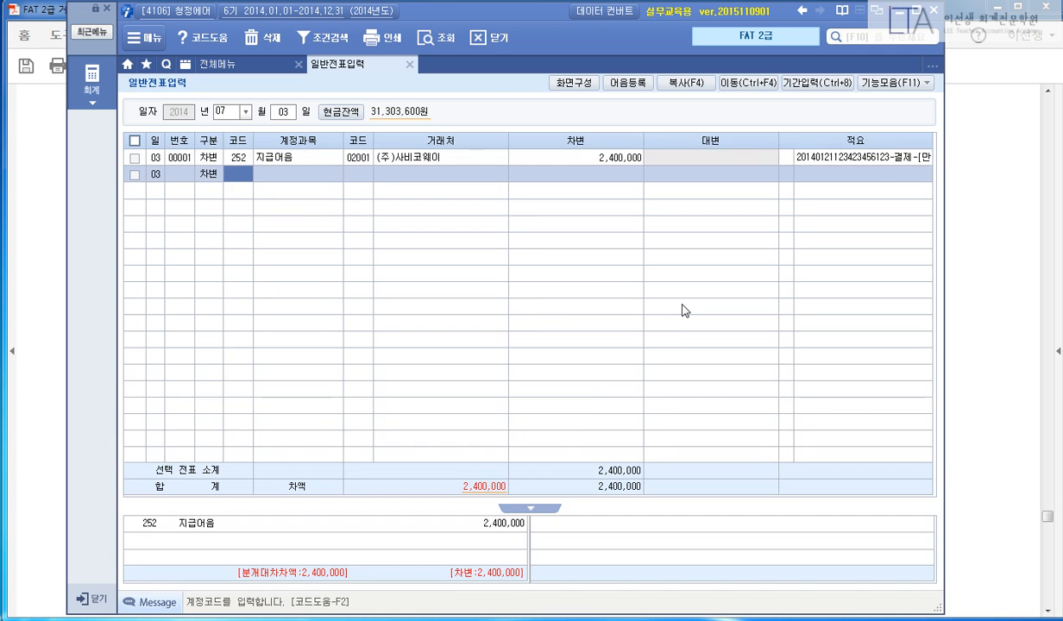
Add a second-line 103 보통예금 credit of 2,400,000 to 98004 농협은행.
key(Left)
text(4)
key(Return)
text(103)
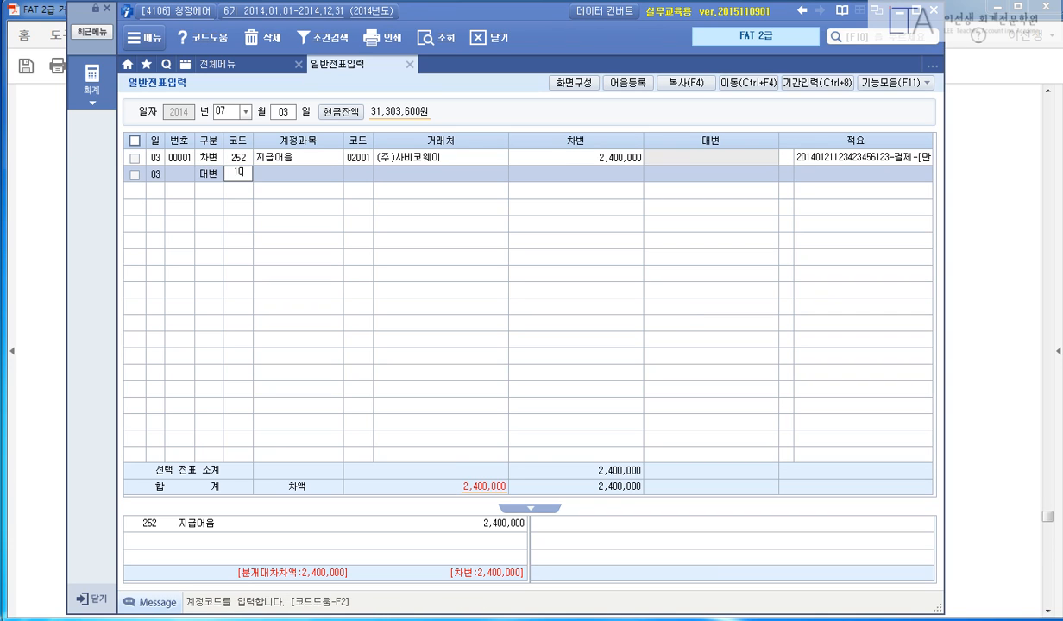
key(Return)
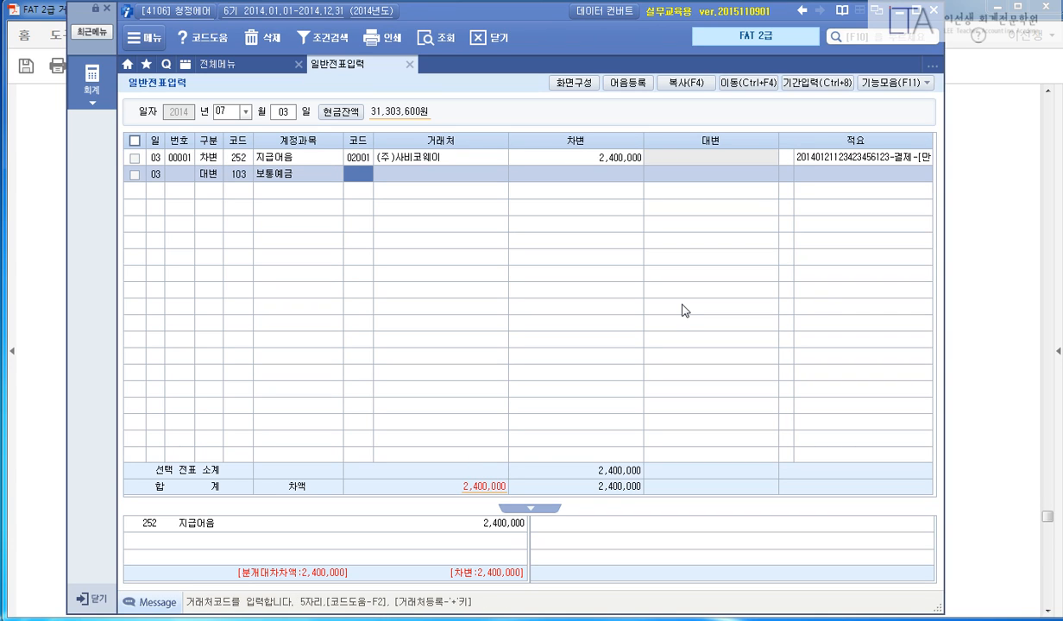
text(98004)
key(Return)
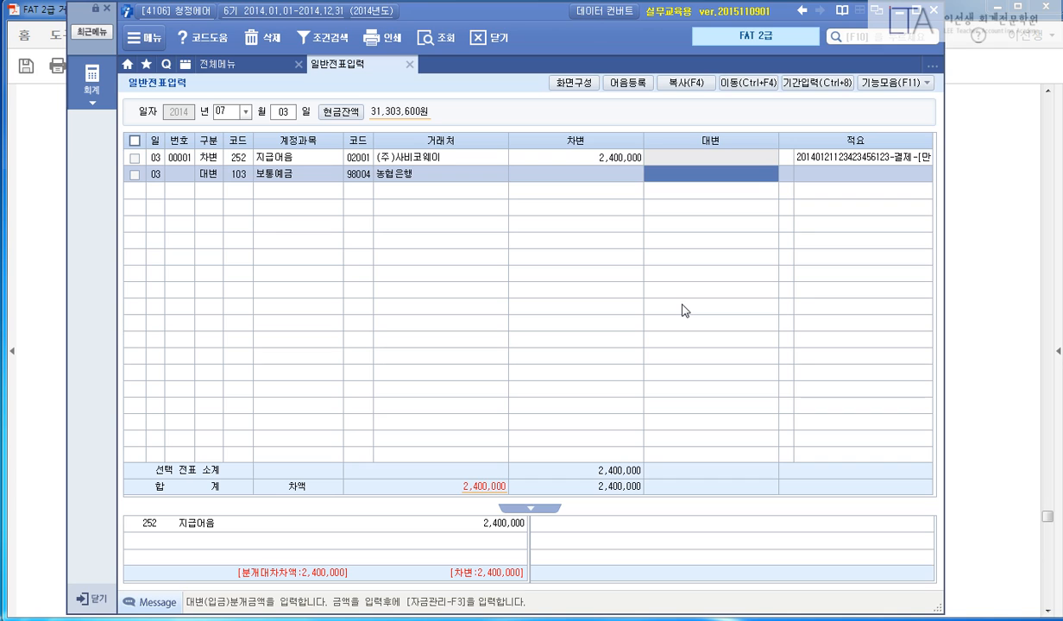
text(2400000)
key(Return)
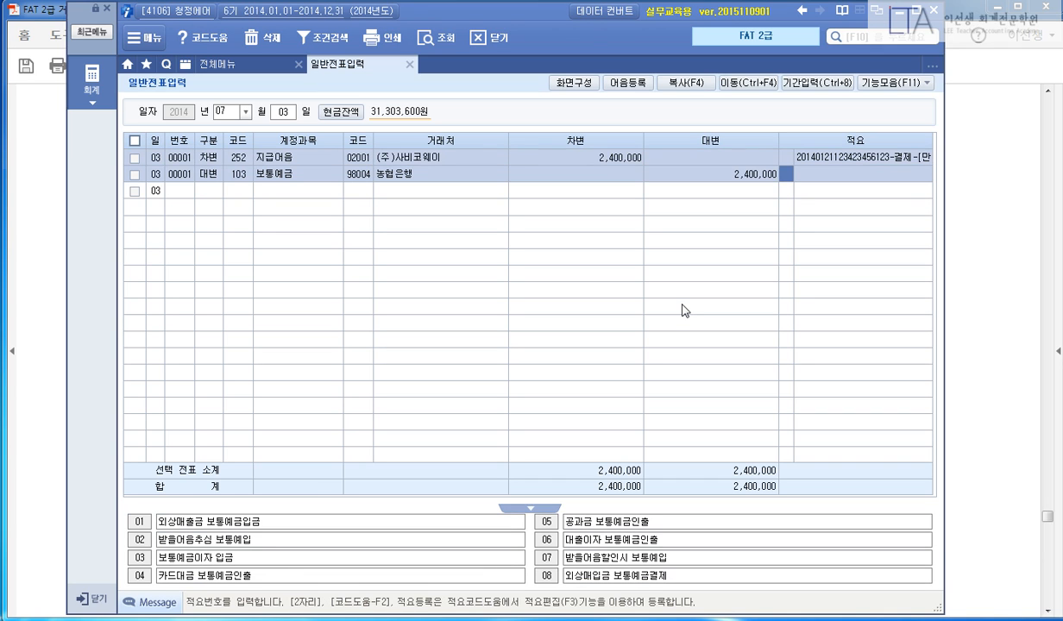
key(Return)
key(Up)
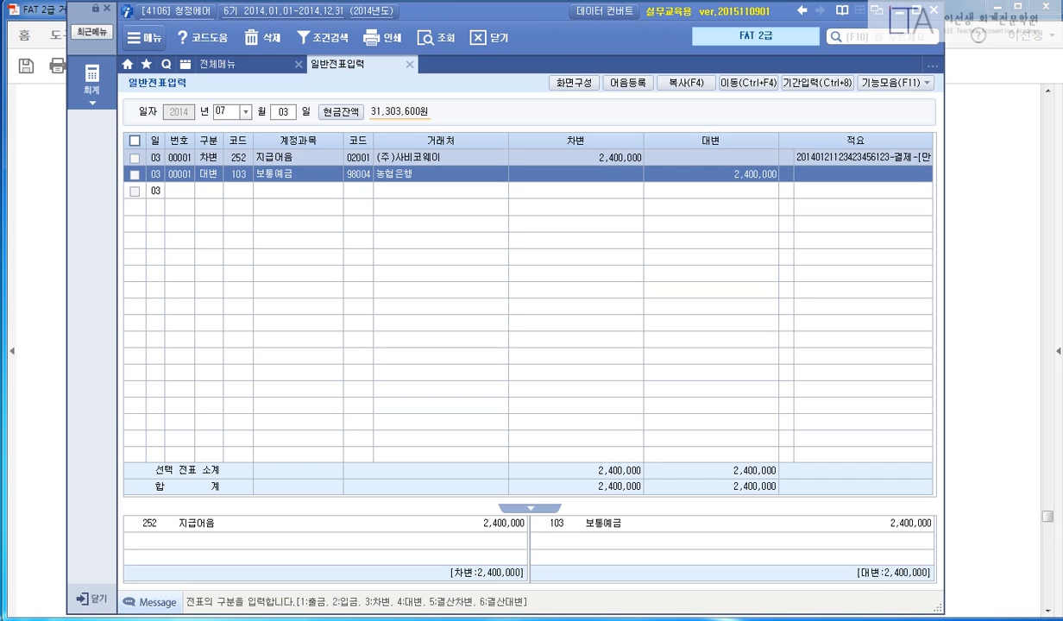
Highlight 7월 10일, the 농협은행 health insurance payment, 건강보험료의 50%, 회사부담 and 복리후생비.
click(947, 347)
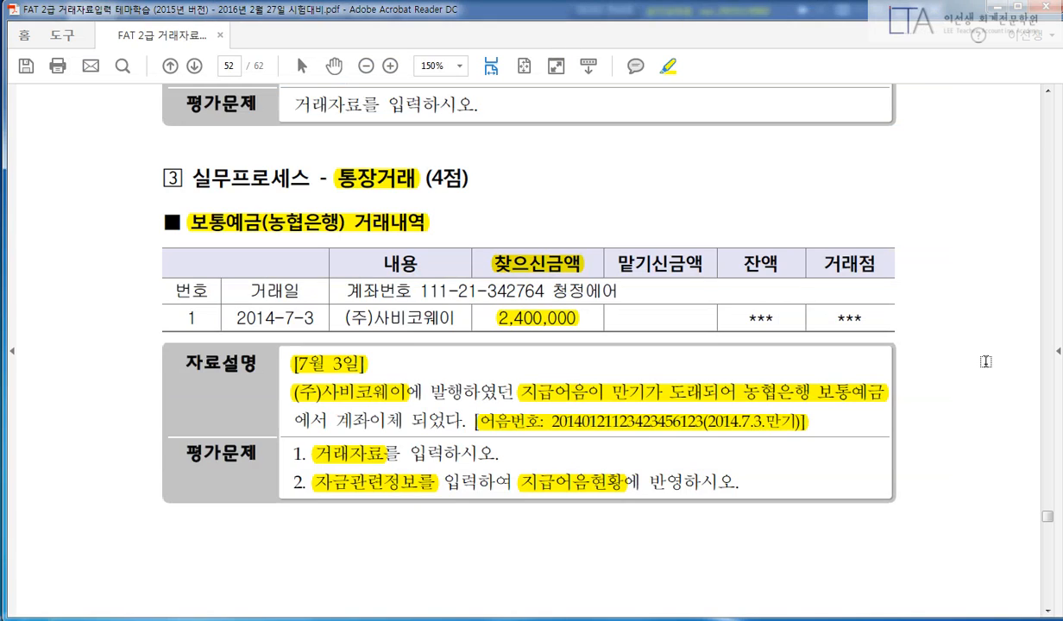
scroll(945, 383, down, 10)
scroll(982, 417, down, 10)
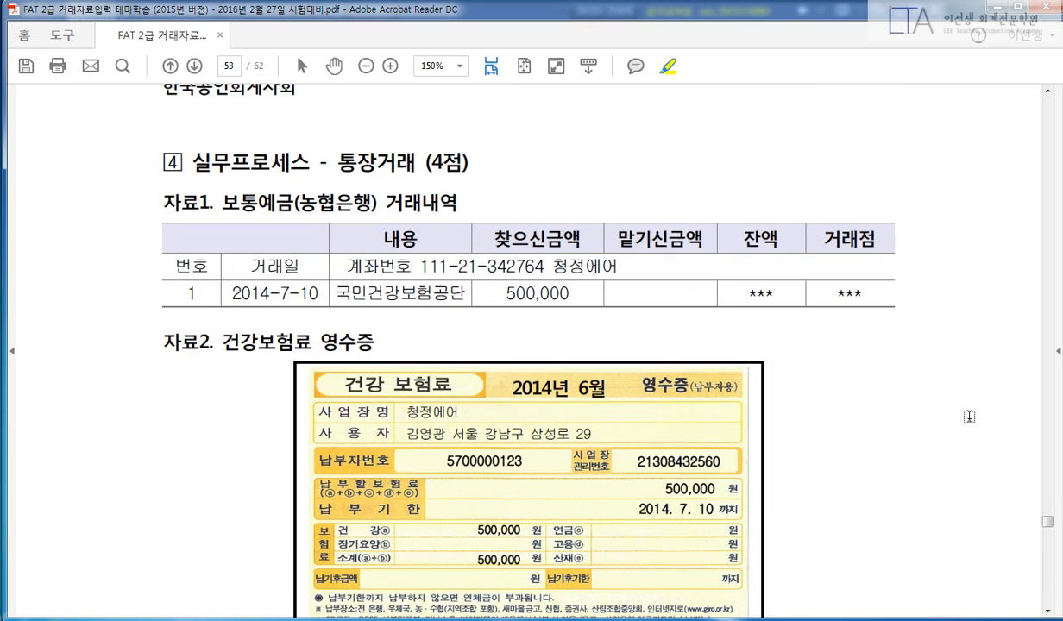
drag(336, 162, 417, 162)
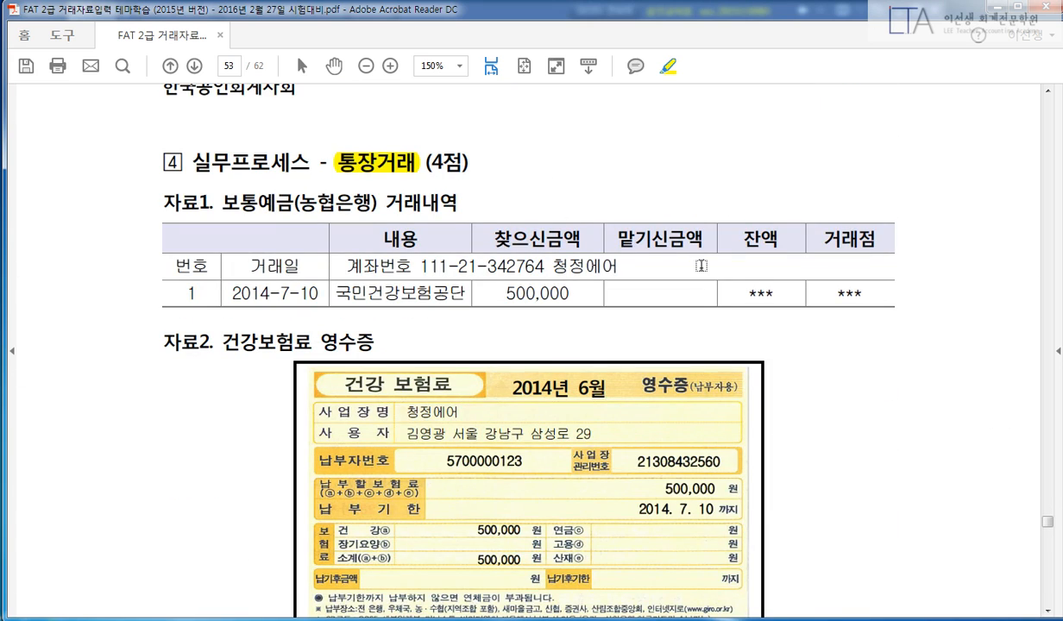
scroll(930, 360, down, 1)
scroll(962, 373, down, 8)
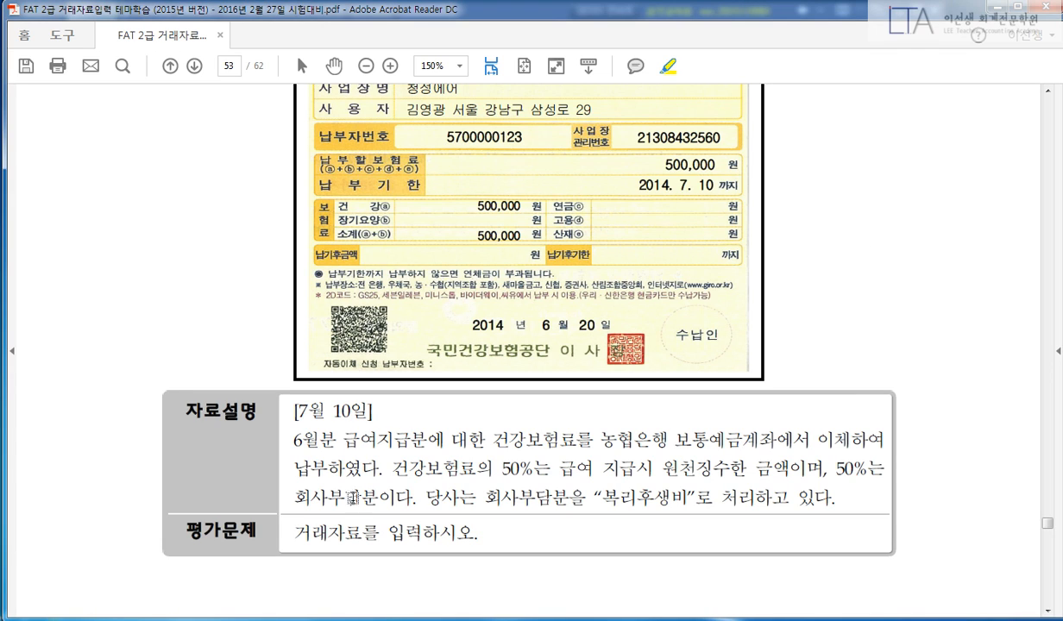
drag(294, 398, 393, 402)
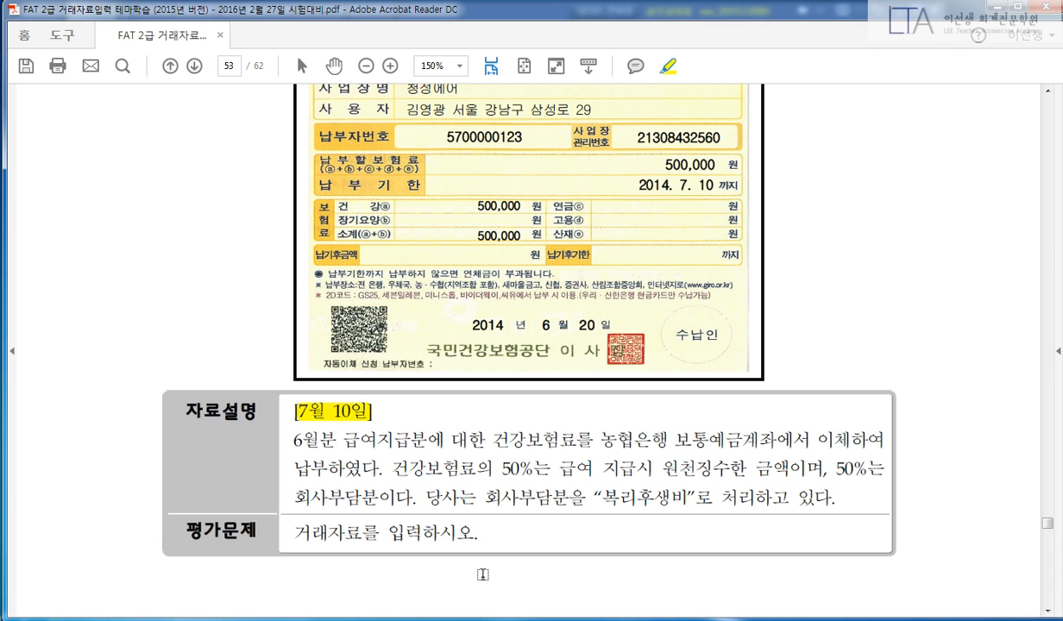
drag(491, 440, 885, 440)
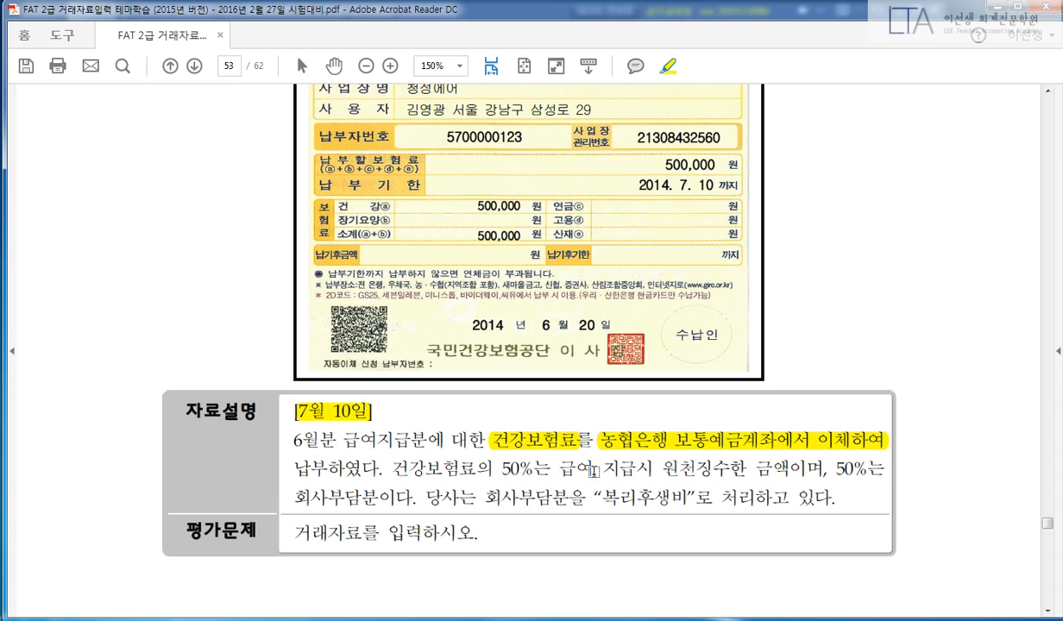
drag(389, 470, 544, 469)
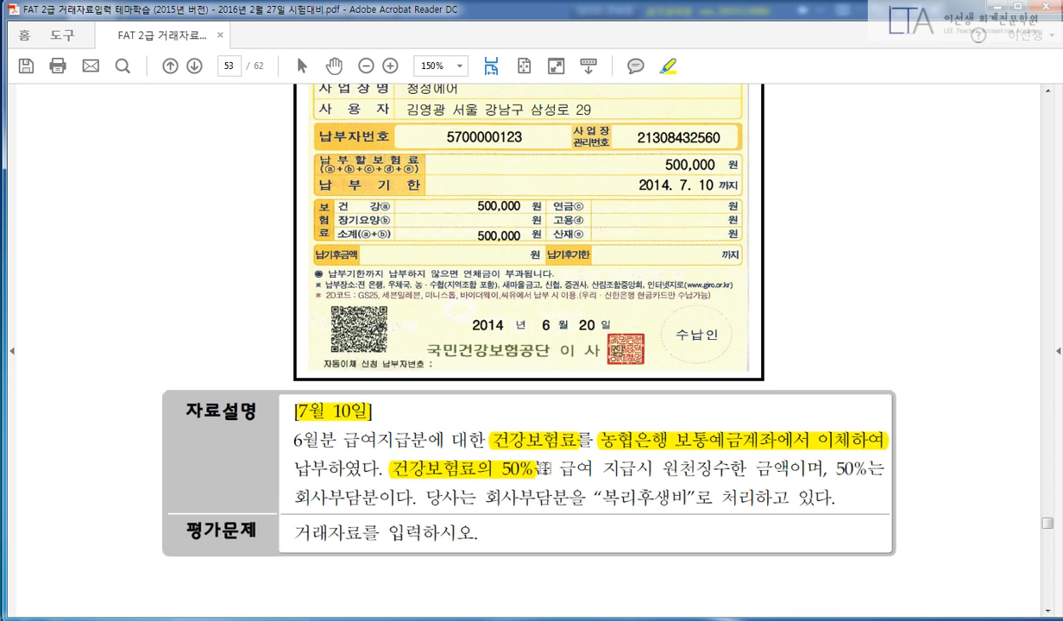
drag(661, 470, 785, 473)
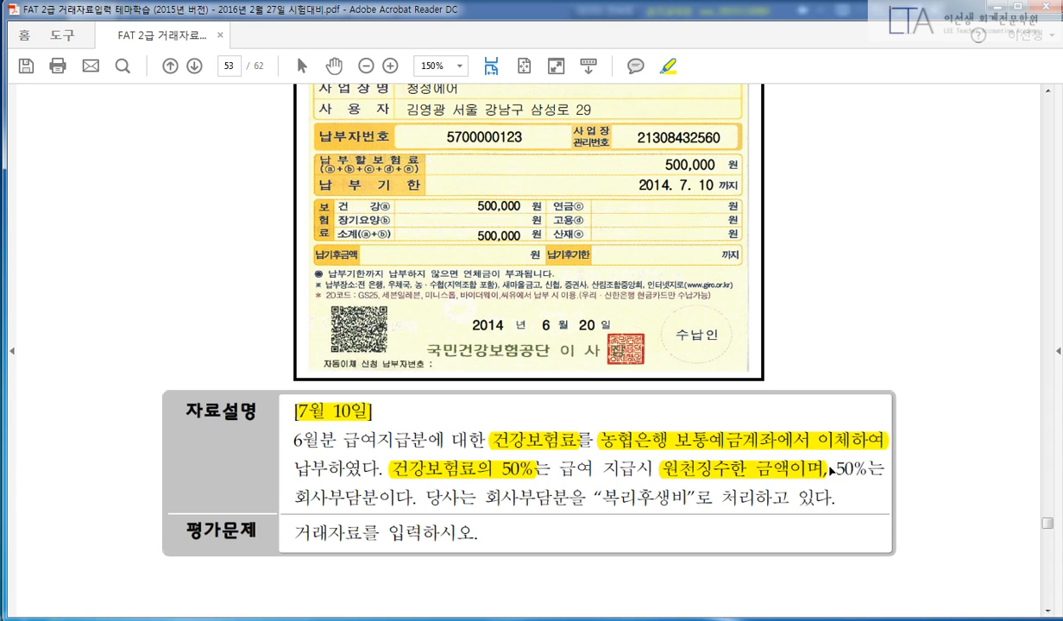
drag(883, 470, 835, 471)
drag(294, 498, 353, 498)
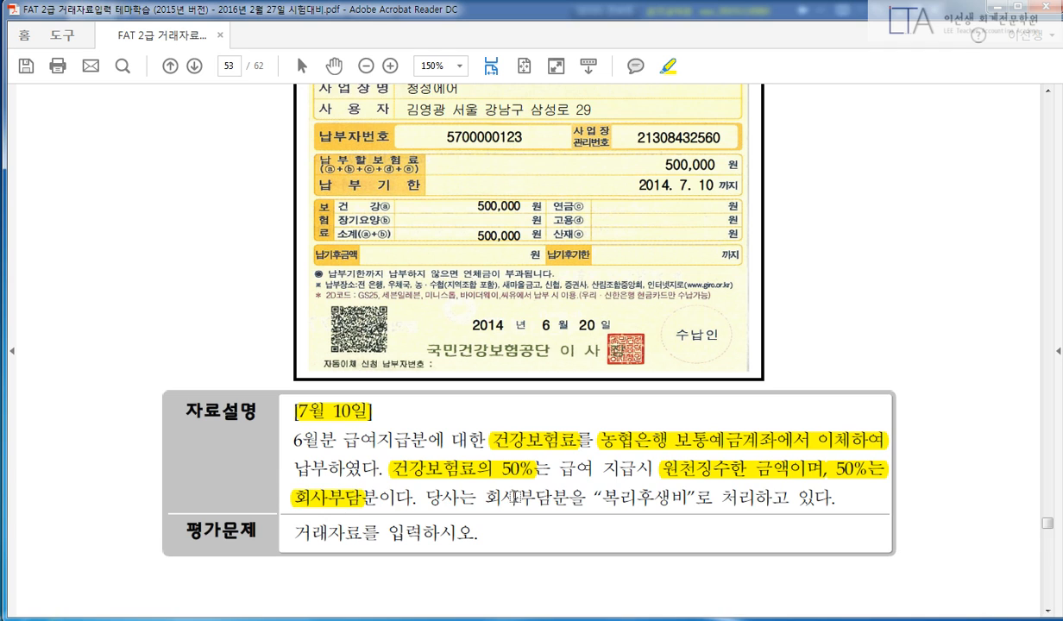
drag(602, 497, 687, 498)
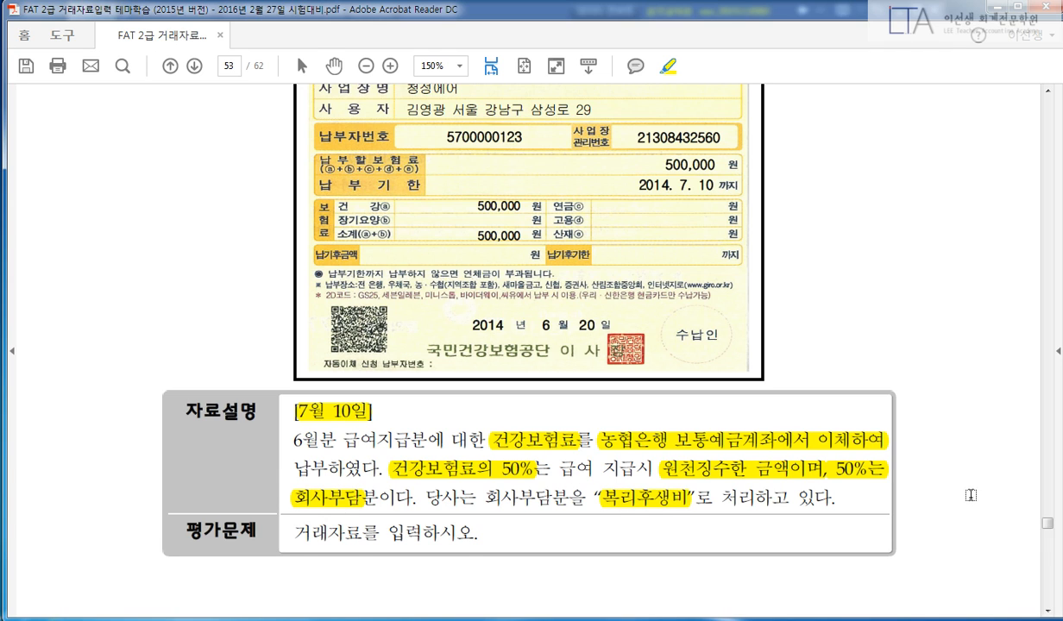
Highlight the 500,000 amount and the 자료1 보통예금(농협은행) transaction heading.
scroll(941, 474, up, 4)
drag(667, 308, 720, 309)
scroll(869, 392, down, 2)
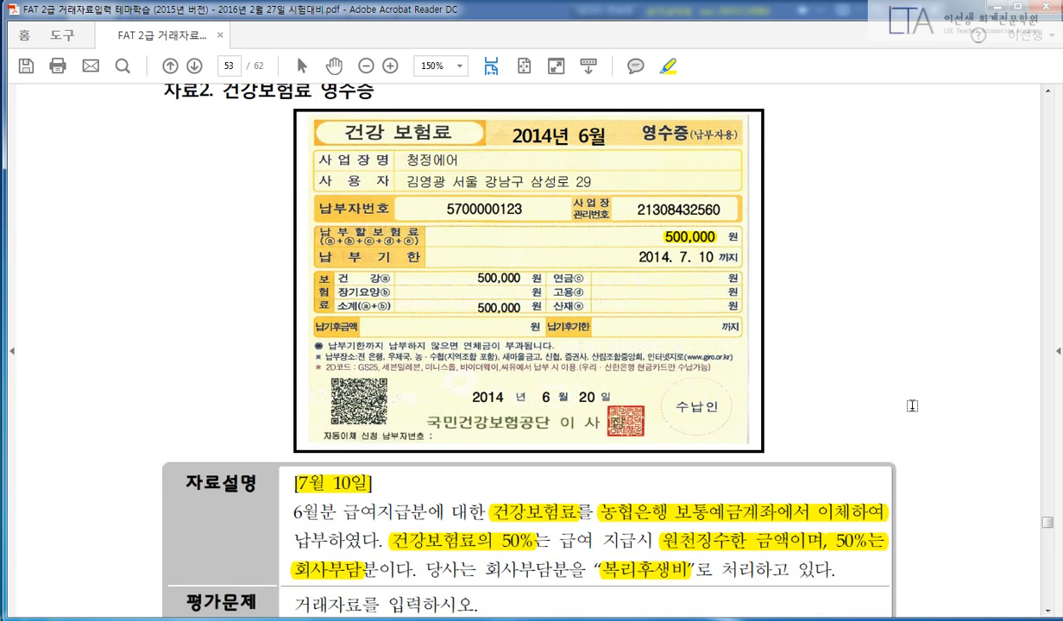
scroll(913, 409, up, 7)
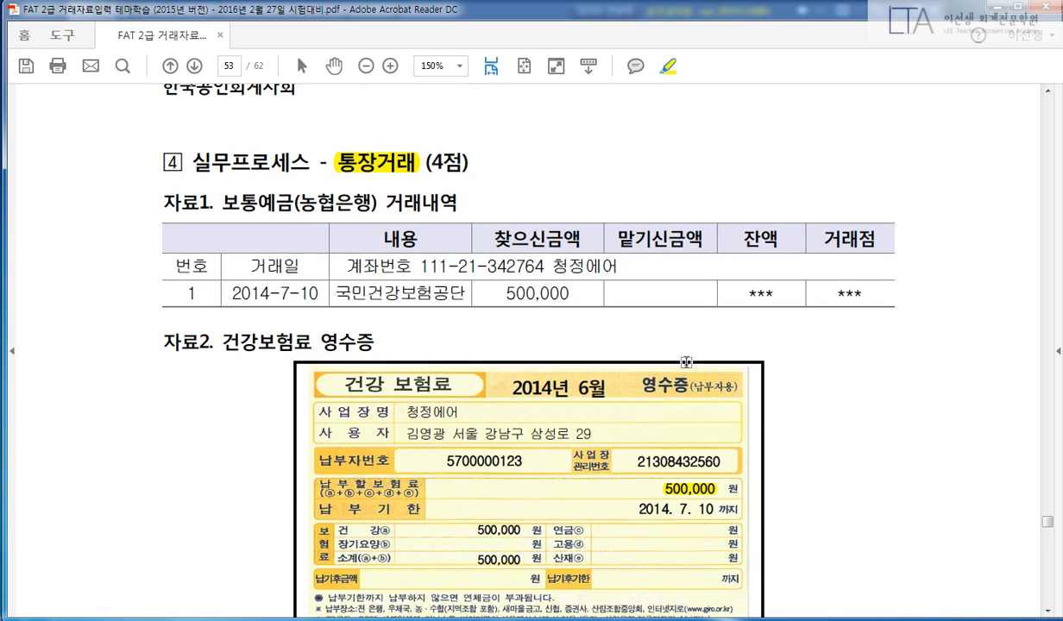
drag(505, 294, 571, 291)
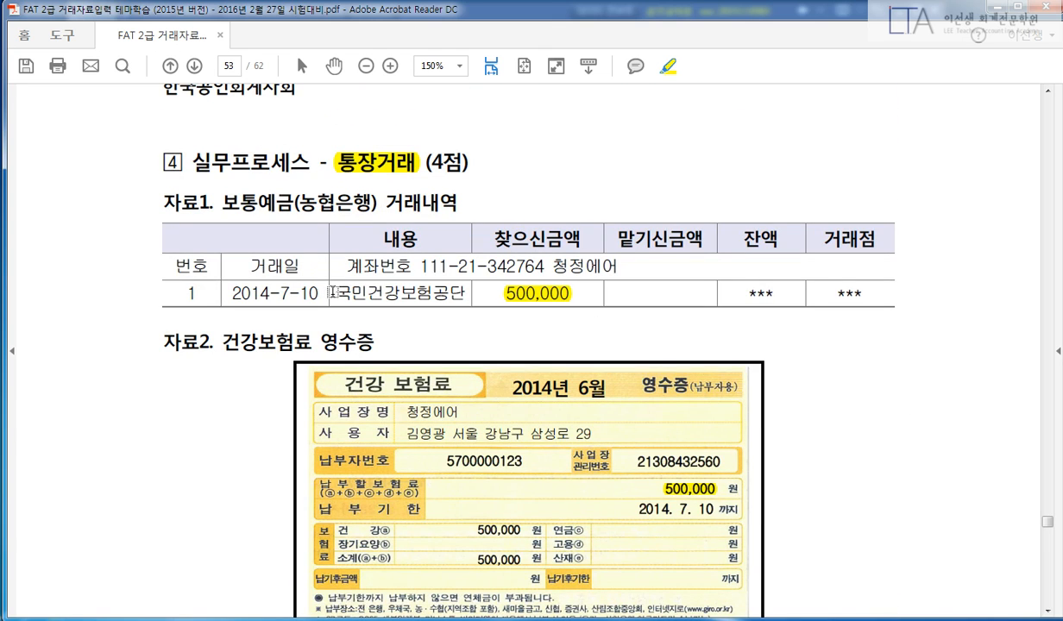
drag(166, 199, 442, 195)
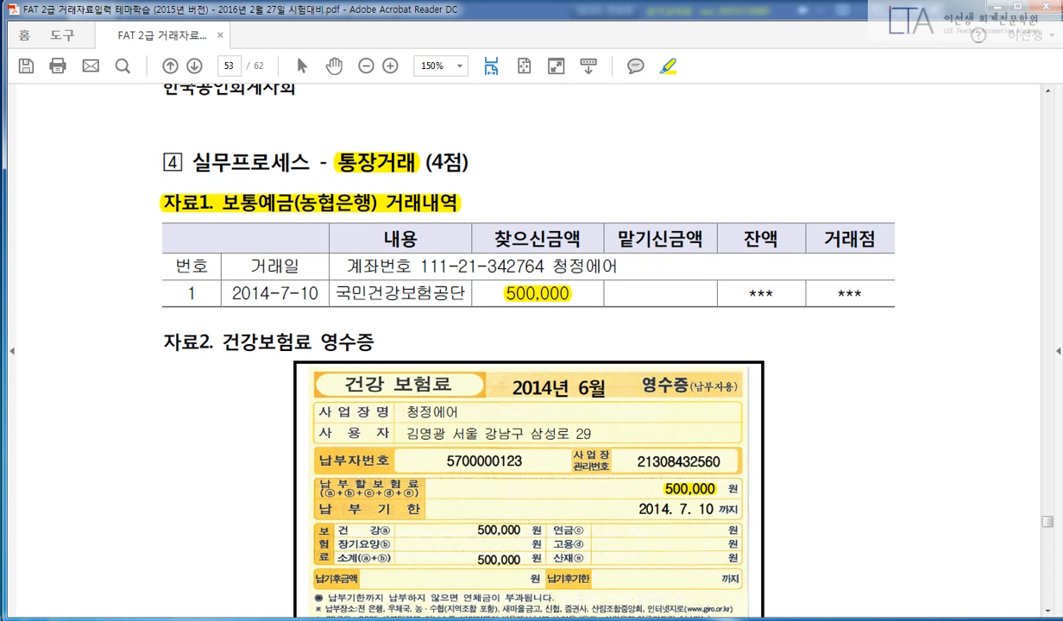
click(404, 618)
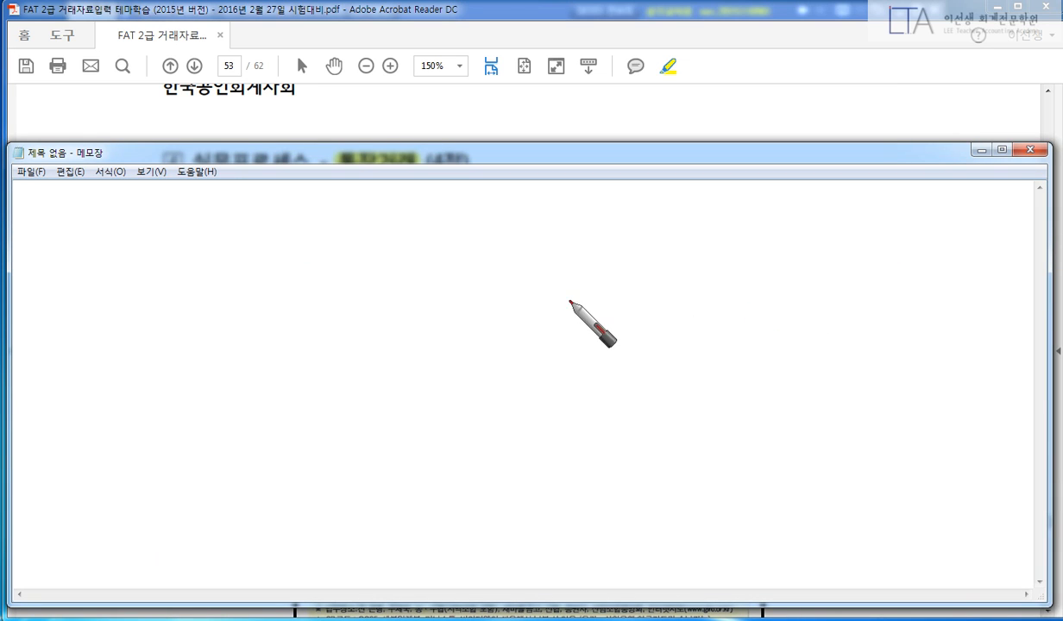
Sketch the entry: 보·예 500,000 on one side, two 250,000 amounts on the other.
drag(540, 256, 489, 365)
click(564, 267)
drag(566, 282, 590, 274)
mouse_move(567, 272)
mouse_down()
mouse_move(583, 272)
mouse_move(572, 301)
mouse_up()
drag(565, 303, 590, 303)
click(606, 288)
drag(628, 272, 649, 288)
drag(654, 261, 662, 308)
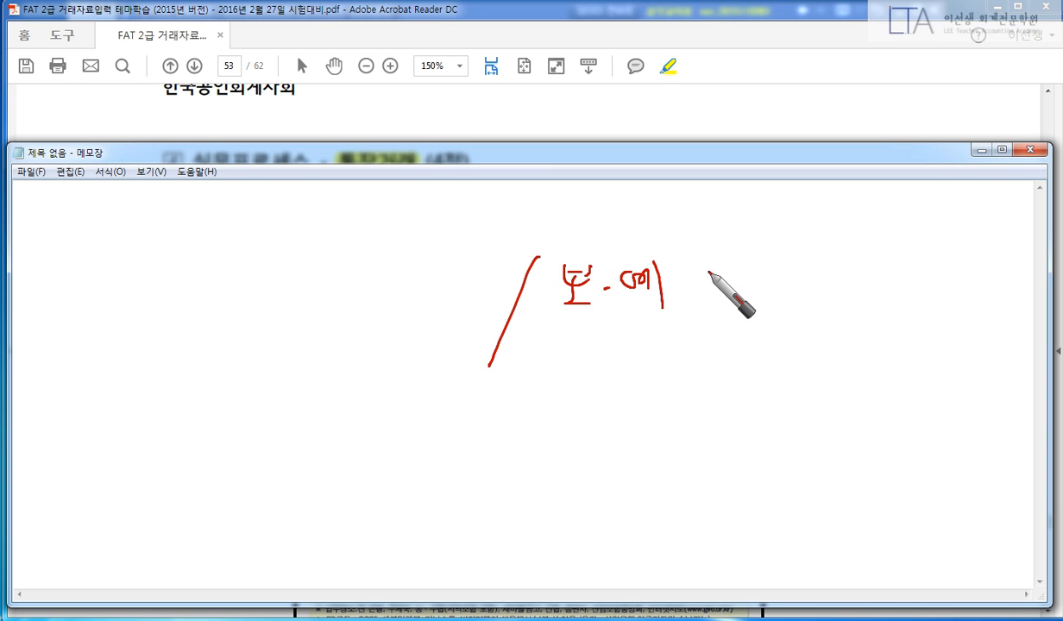
mouse_move(721, 273)
mouse_down()
mouse_move(743, 301)
mouse_move(876, 287)
mouse_up()
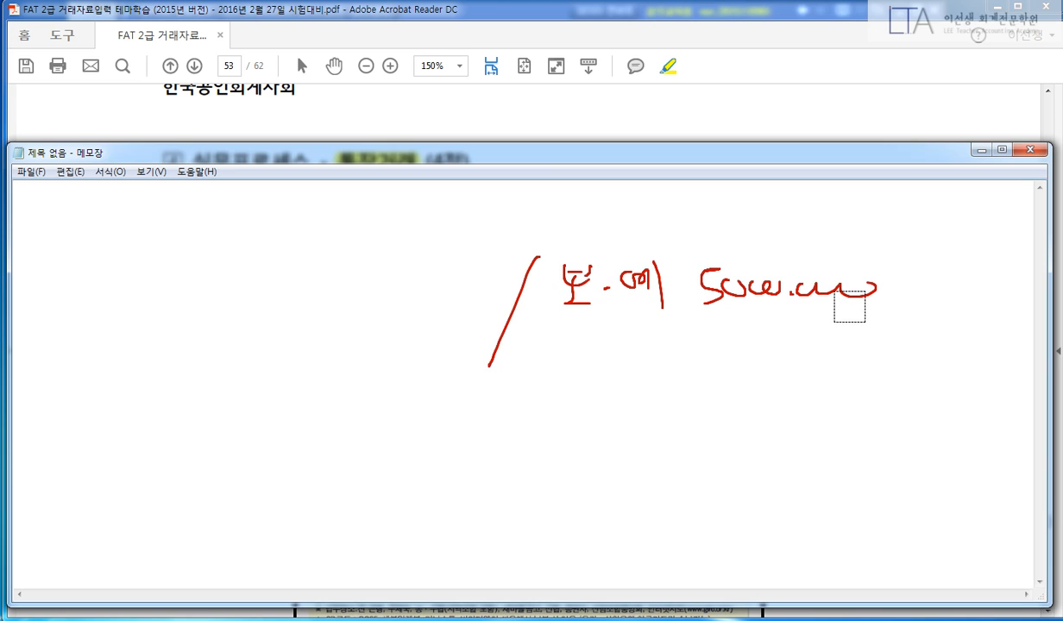
mouse_move(748, 284)
mouse_down()
mouse_move(759, 297)
mouse_move(749, 286)
mouse_up()
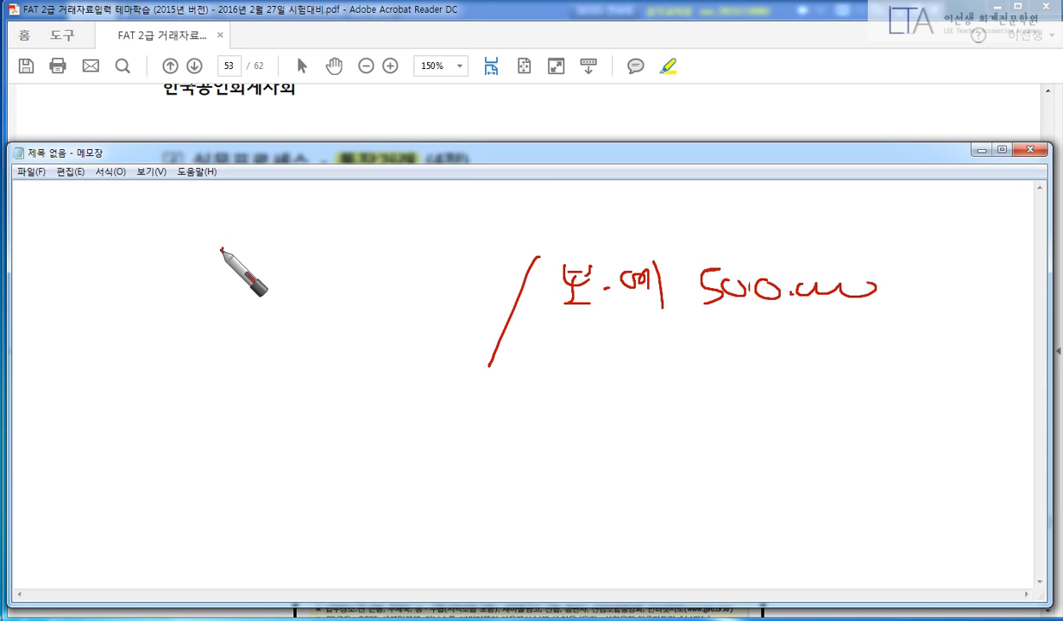
mouse_move(218, 255)
mouse_down()
mouse_move(240, 248)
mouse_move(266, 278)
mouse_move(288, 272)
mouse_move(294, 285)
mouse_move(272, 262)
mouse_move(346, 251)
mouse_move(408, 278)
mouse_move(473, 259)
mouse_up()
mouse_move(212, 322)
mouse_down()
mouse_move(233, 353)
mouse_move(344, 335)
mouse_move(457, 338)
mouse_up()
Box 보·예 in blue with 농협 noted below, then clear the ink.
right_click(569, 322)
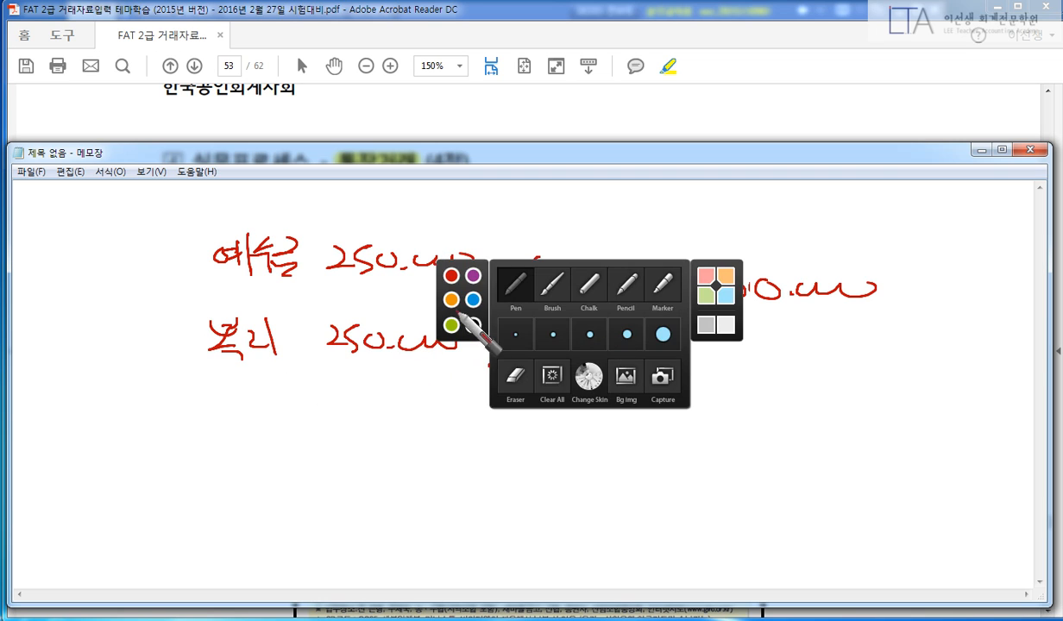
click(472, 308)
mouse_move(552, 257)
mouse_down()
mouse_move(547, 316)
mouse_move(675, 317)
mouse_move(546, 318)
mouse_move(584, 370)
mouse_move(627, 347)
mouse_move(620, 370)
mouse_move(643, 371)
mouse_move(638, 384)
mouse_up()
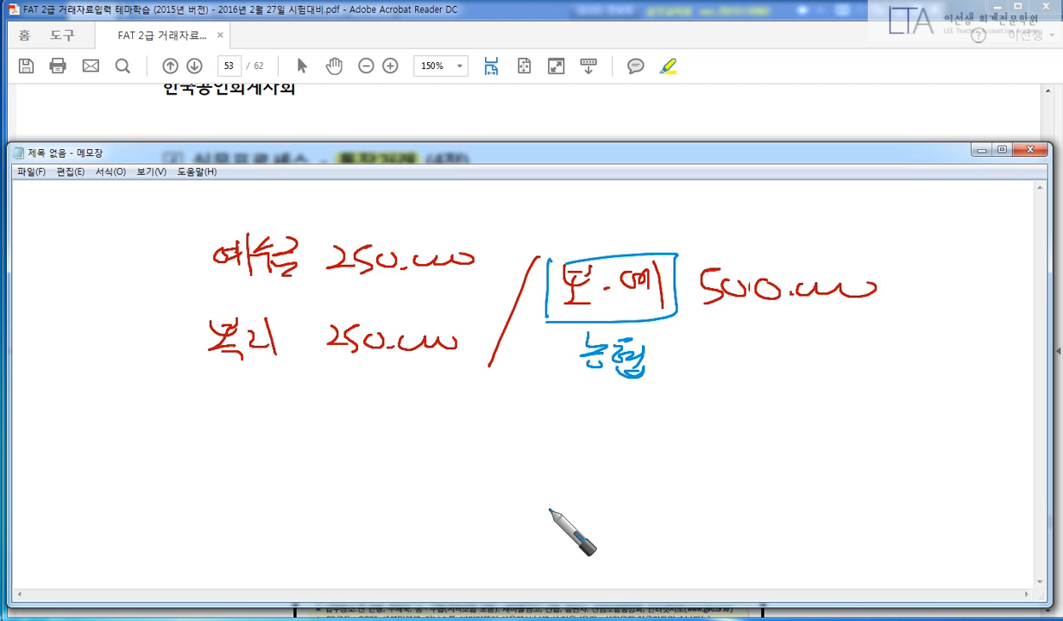
key(Escape)
key(alt+Tab)
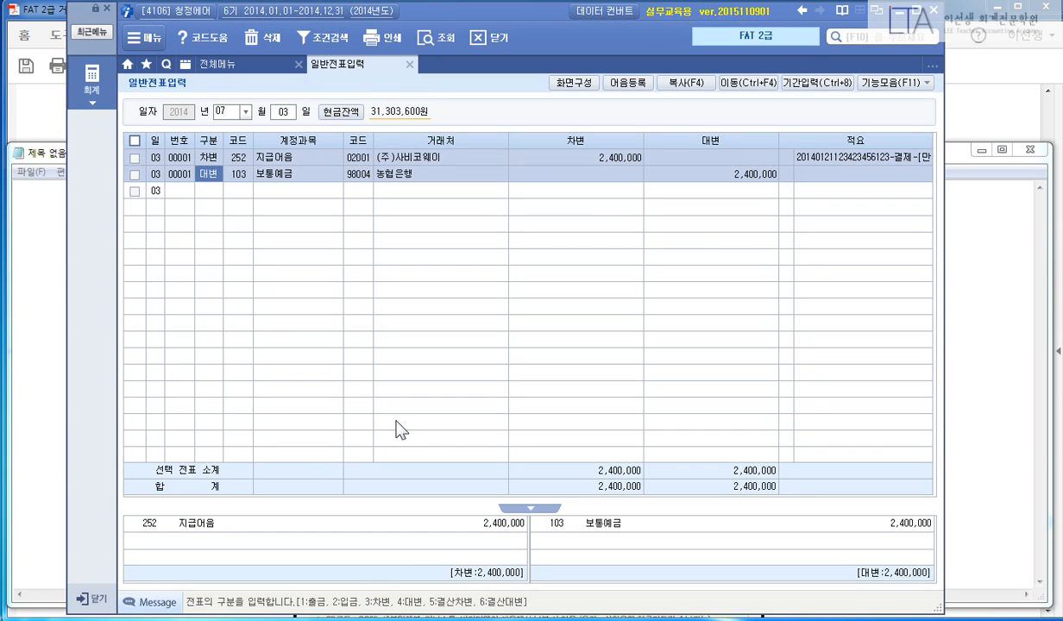
Start a July 10 voucher crediting 103 보통예금 500,000 to 98004 농협은행.
key(Escape)
text(10)
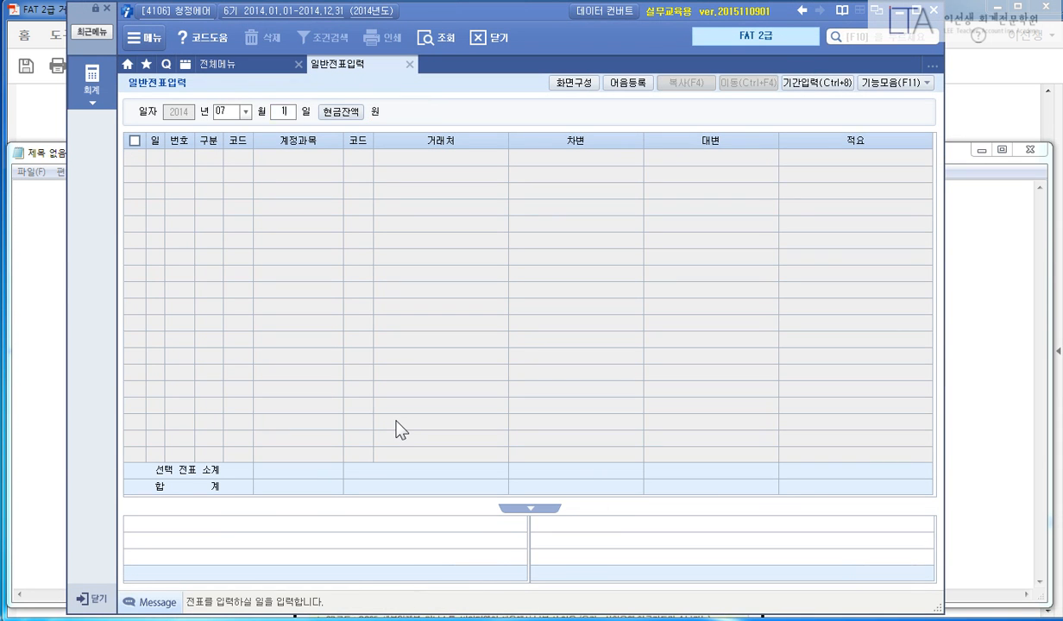
key(Return)
text(4)
key(Return)
text(103)
key(Return)
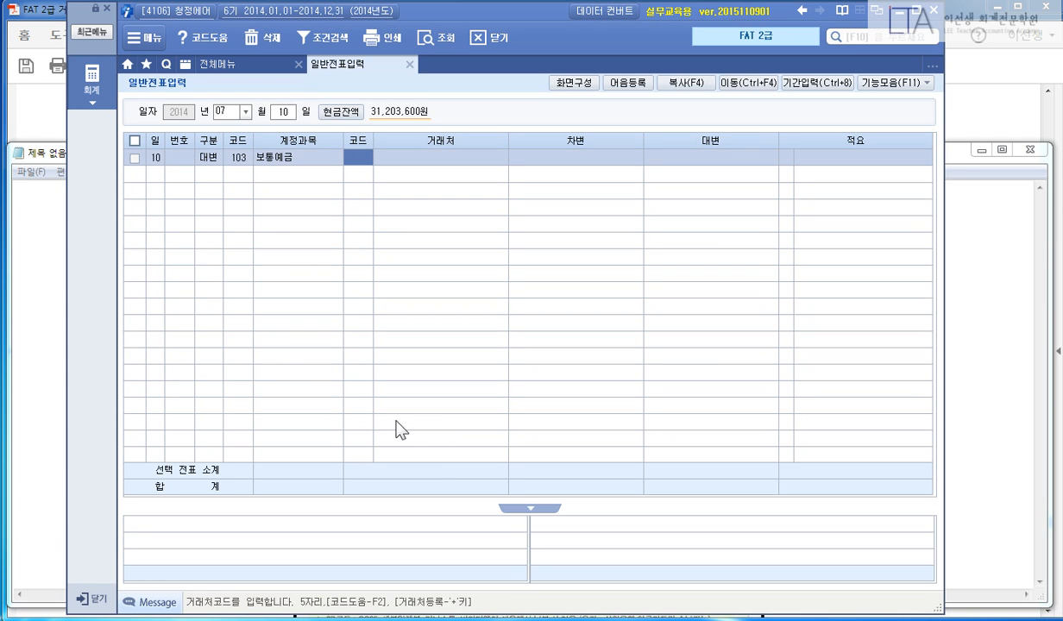
text(98004)
key(Return)
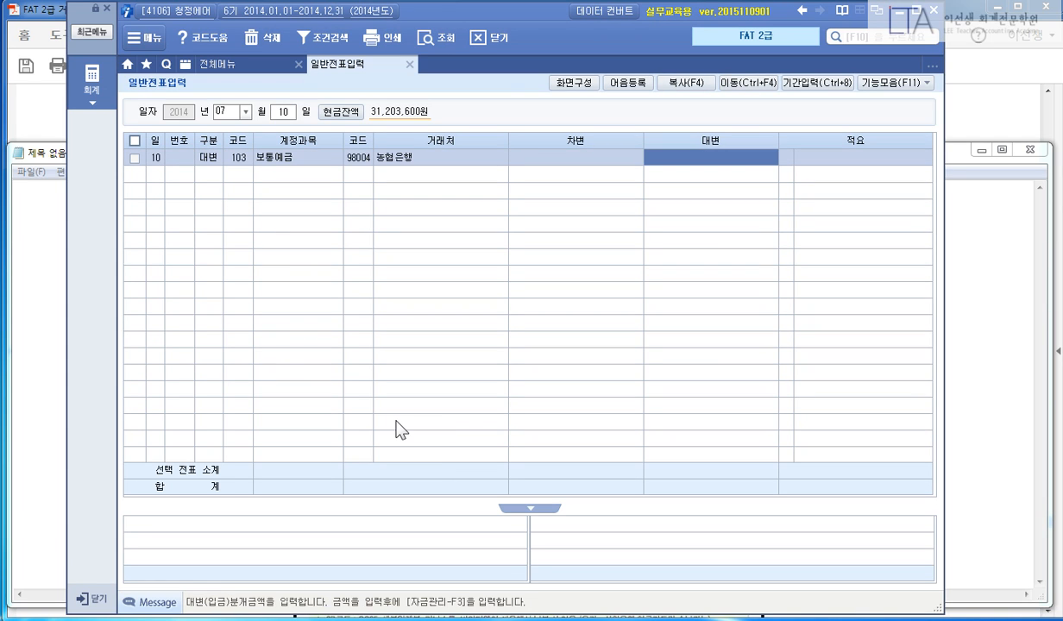
text(5000000)
key(Return)
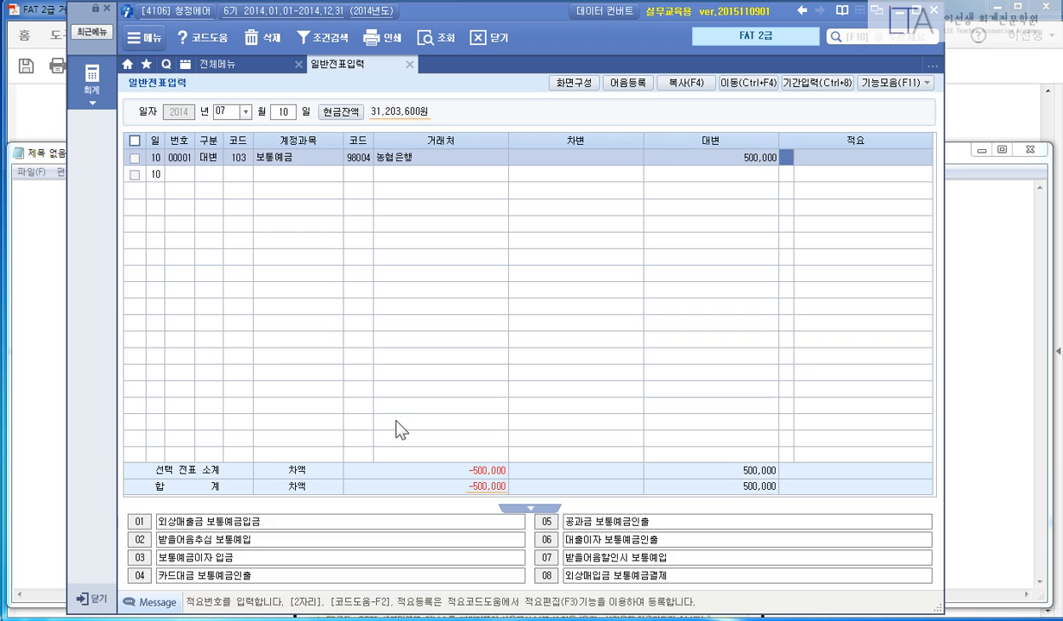
text(3)
key(Return)
Debit 254 예수금 250,000 and 811 복리후생비 250,000 to balance the voucher.
text(254)
key(Return)
key(Return)
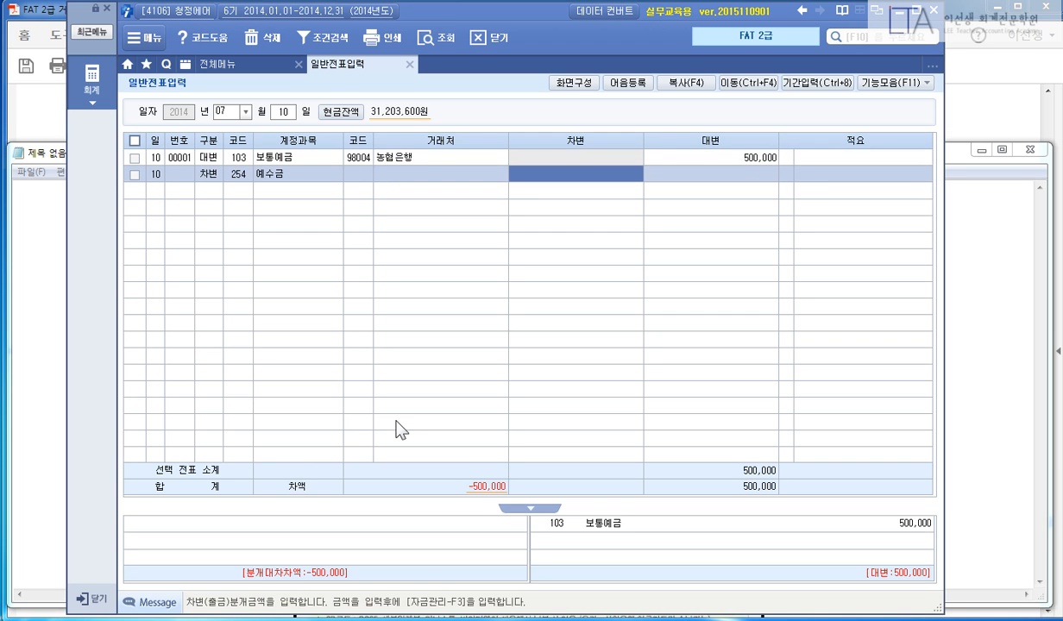
text(450000)
key(Return)
text(3)
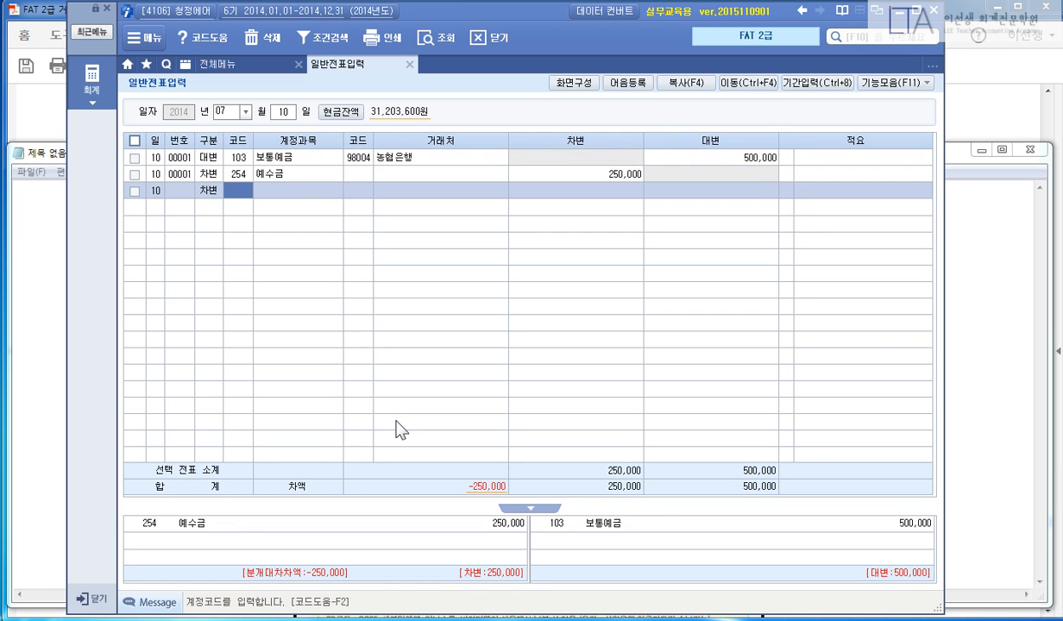
key(Return)
text(811)
key(Return)
key(Return)
text(250000)
key(Return)
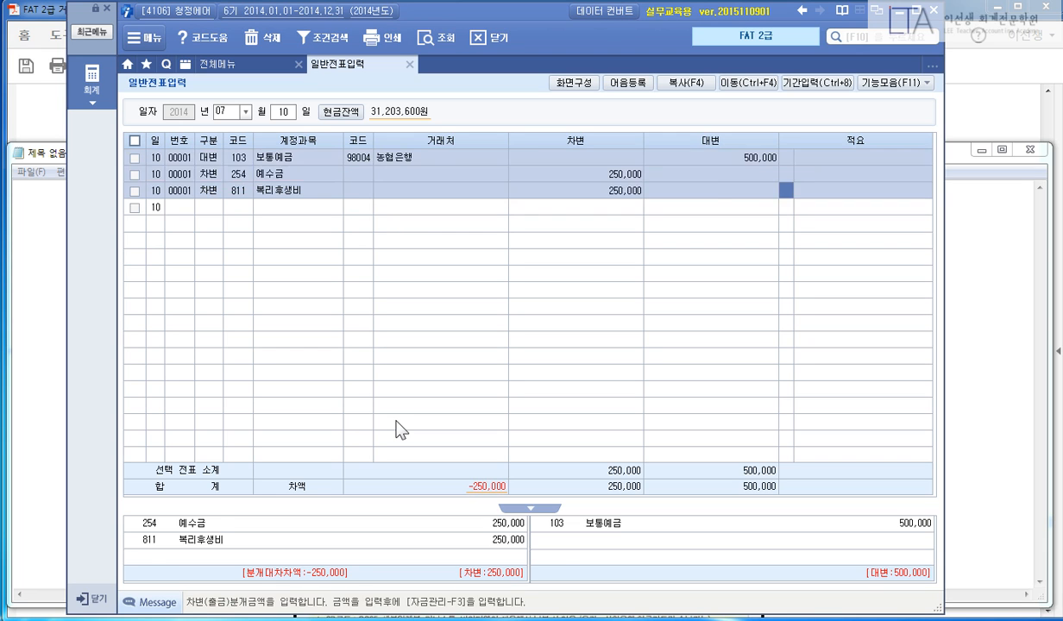
key(Up)
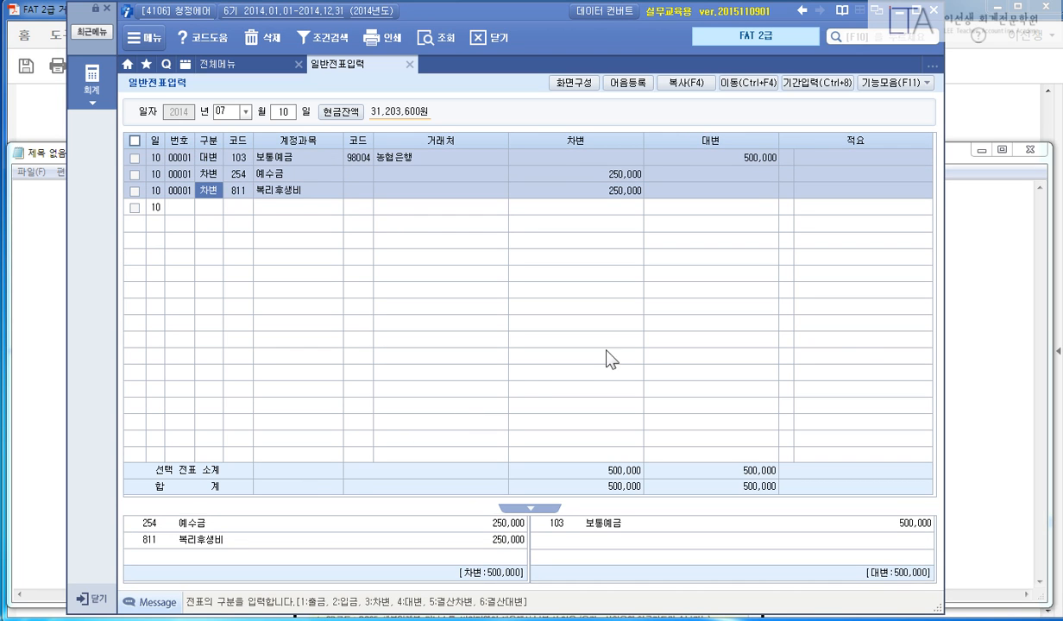
Highlight the 어음에 의한 자금관리 heading, both task lines, the [7월 20일] date and the payment sentence.
click(949, 110)
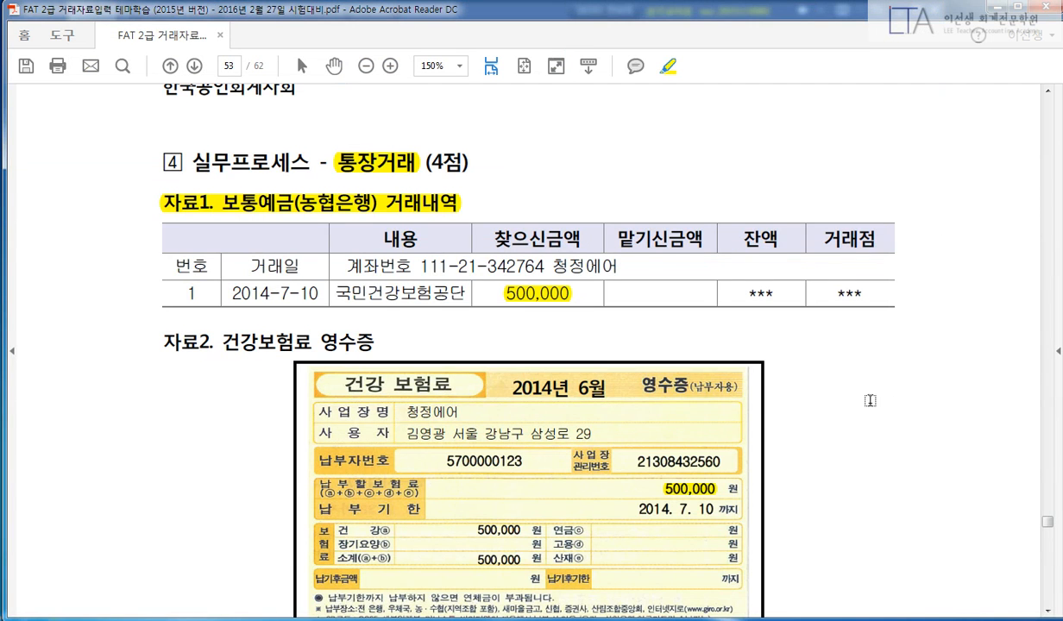
scroll(871, 398, down, 12)
scroll(825, 427, down, 10)
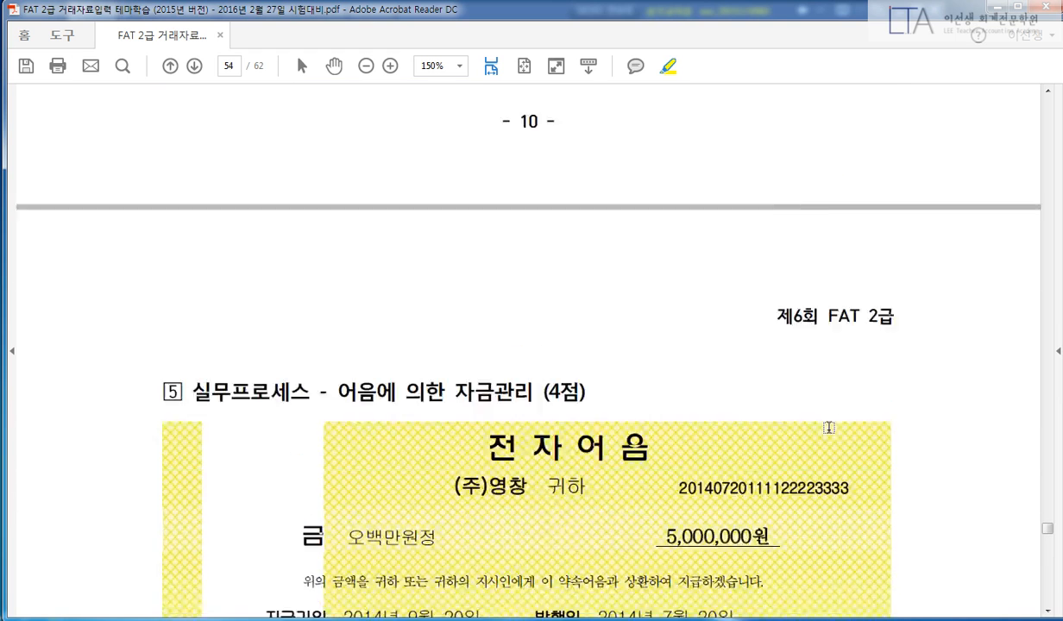
drag(341, 145, 574, 138)
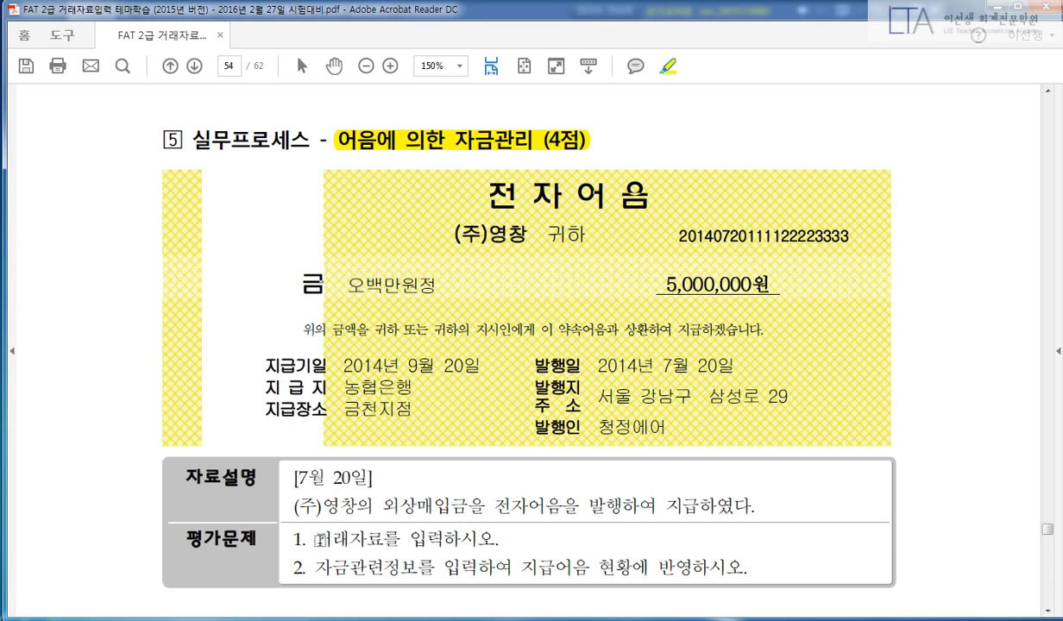
drag(315, 539, 497, 541)
drag(316, 568, 423, 571)
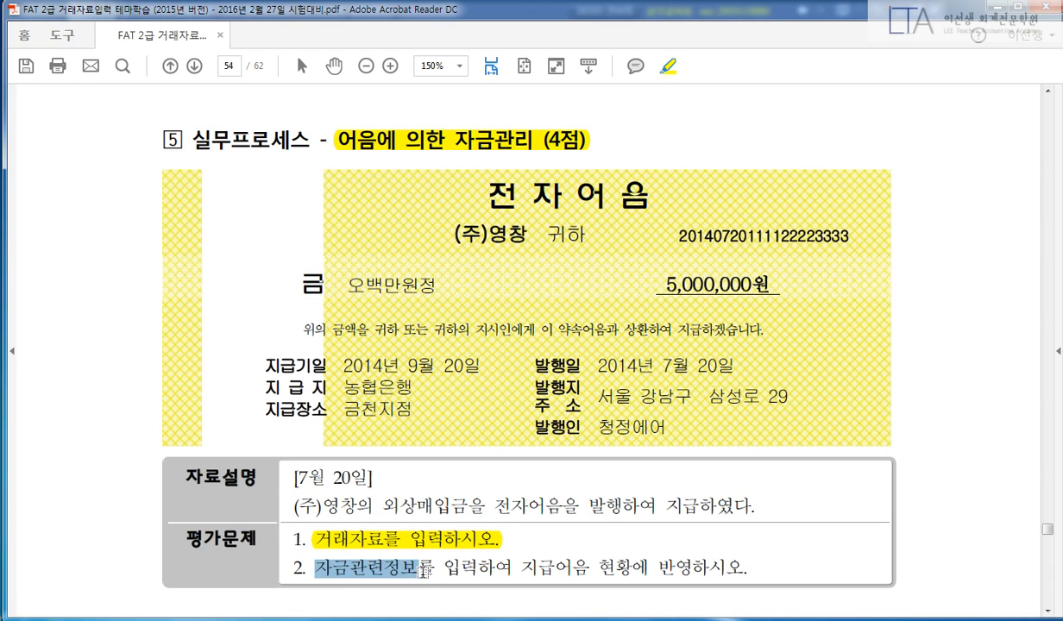
drag(286, 466, 291, 507)
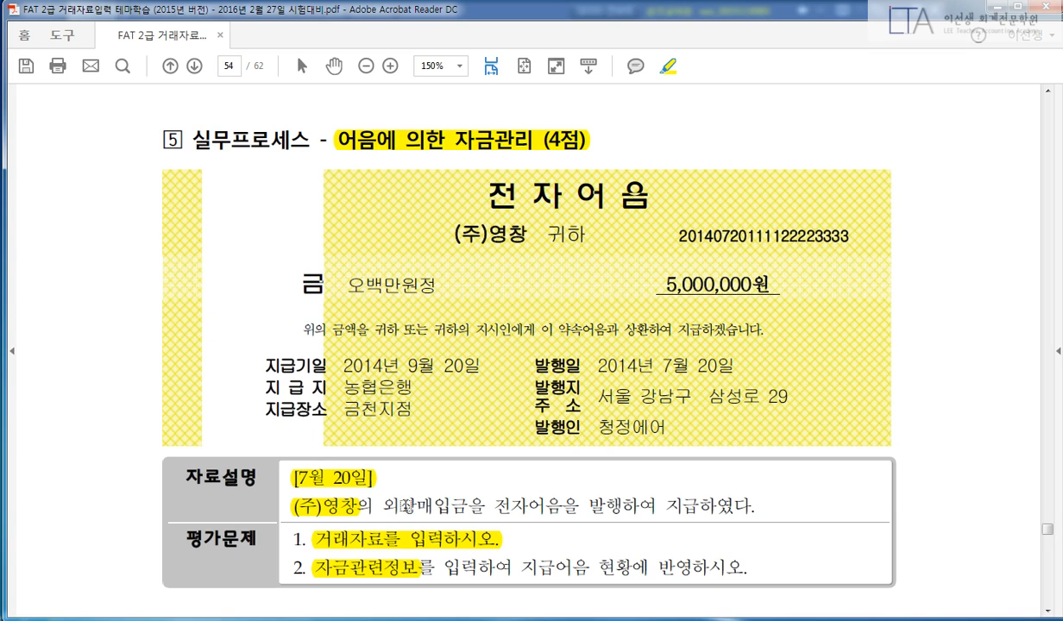
drag(383, 507, 753, 504)
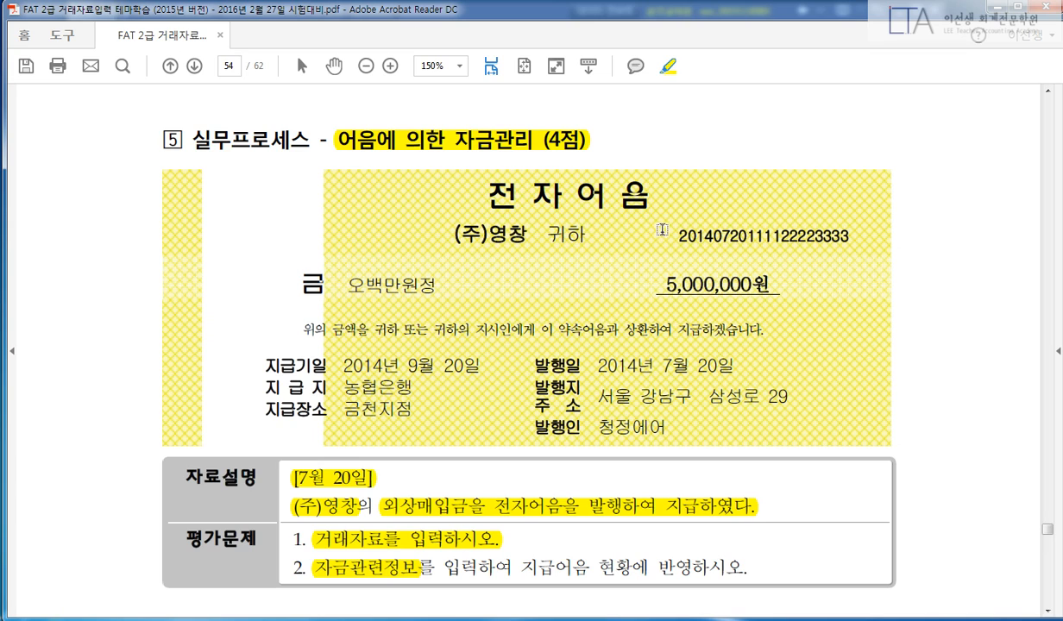
drag(677, 235, 850, 236)
drag(779, 272, 651, 278)
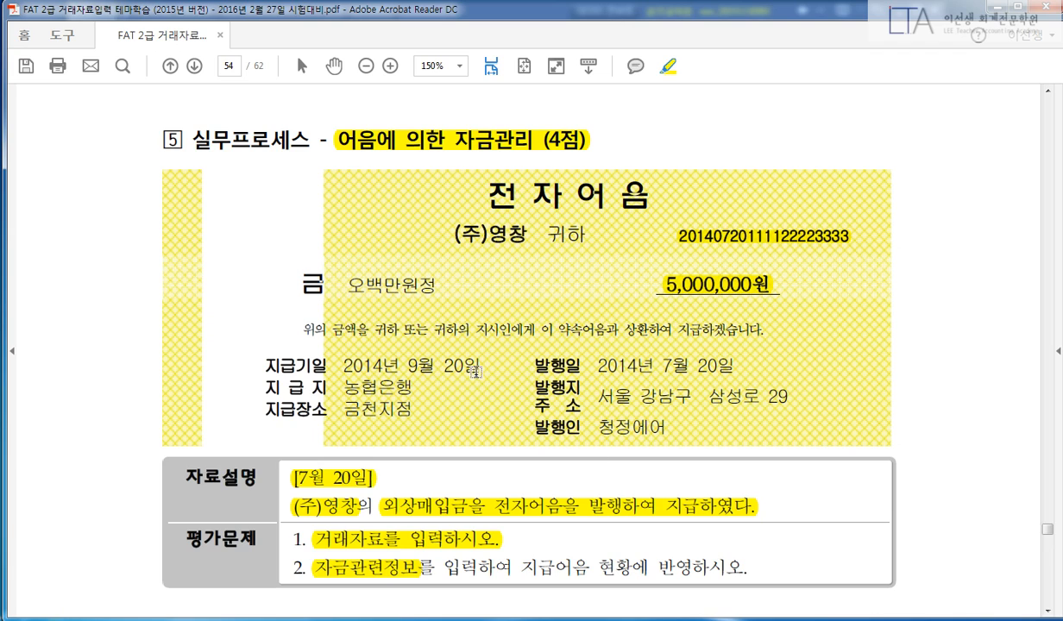
drag(473, 360, 259, 353)
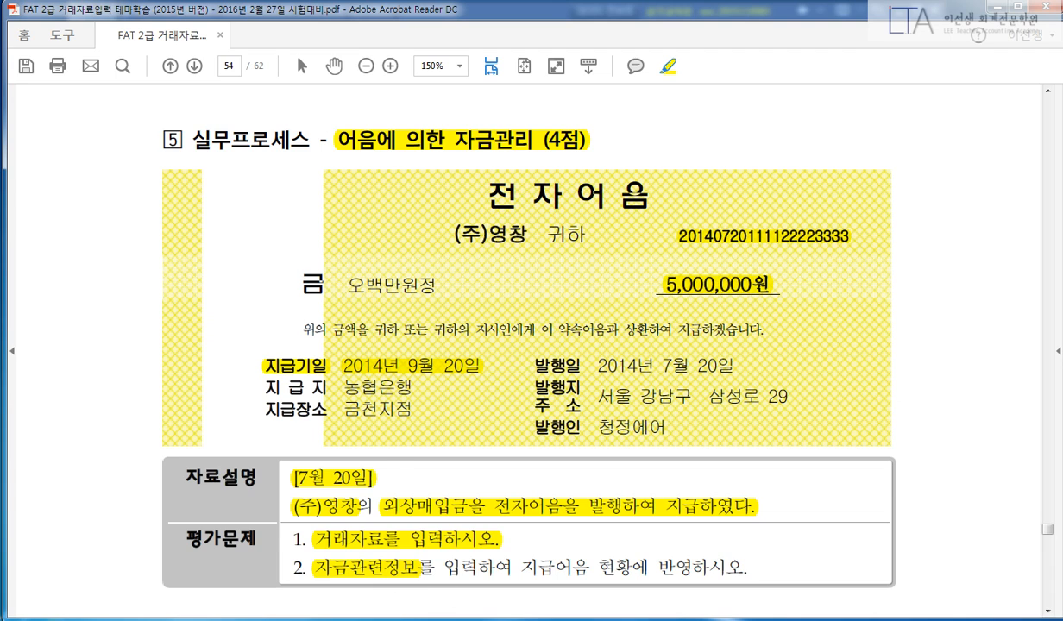
key(alt+Tab)
key(shift+Tab)
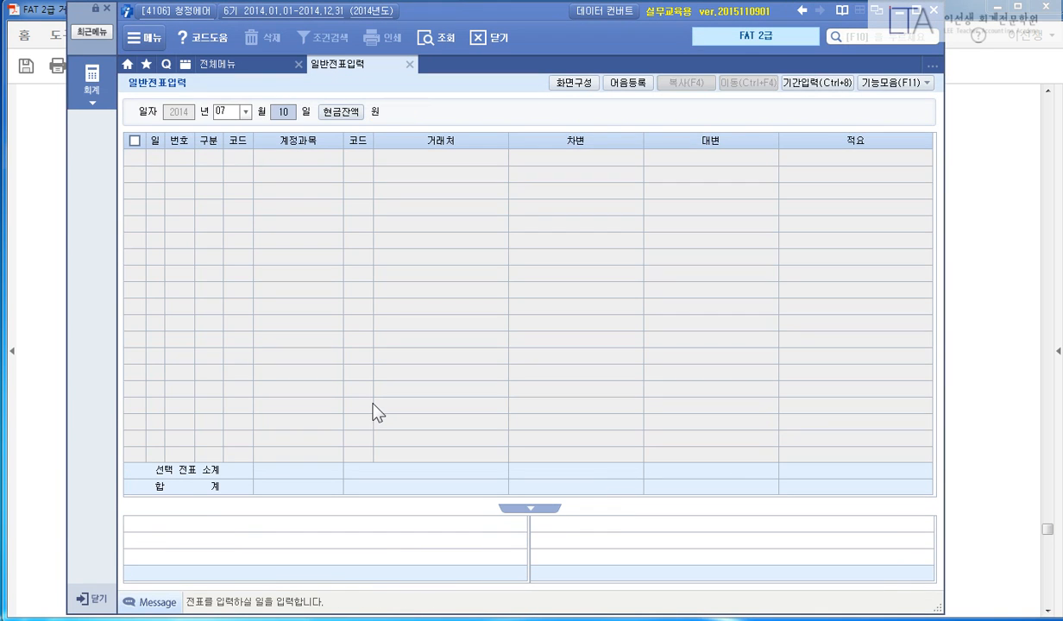
Start a July 20 voucher debiting 251 외상매입금 5,000,000 for partner 30050 (주)영창.
text(20)
key(Return)
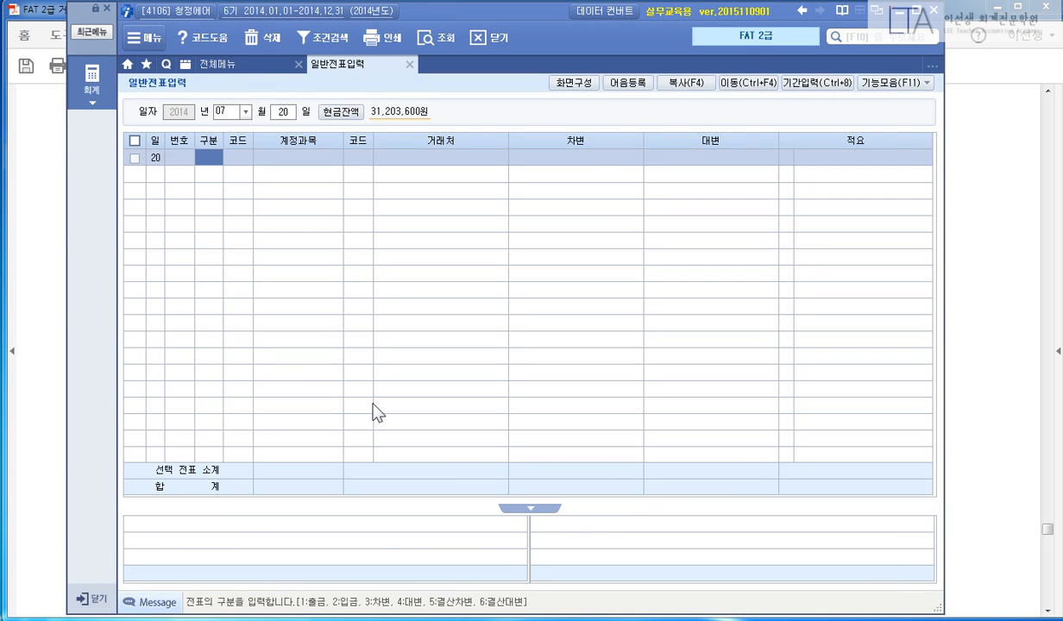
text(3)
key(Return)
text(251)
key(Return)
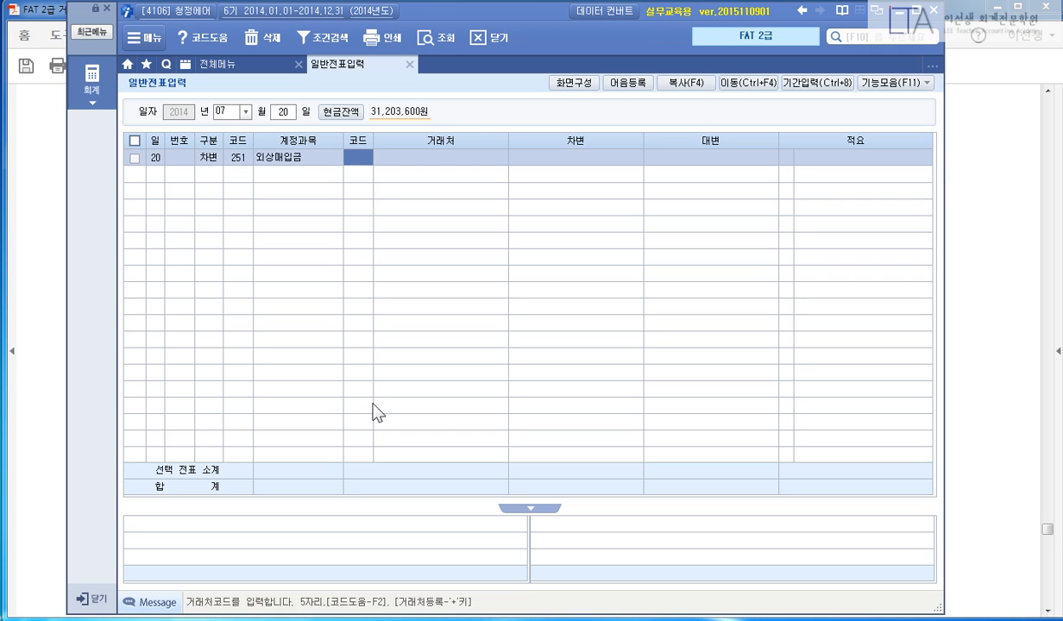
text(30050)
key(Return)
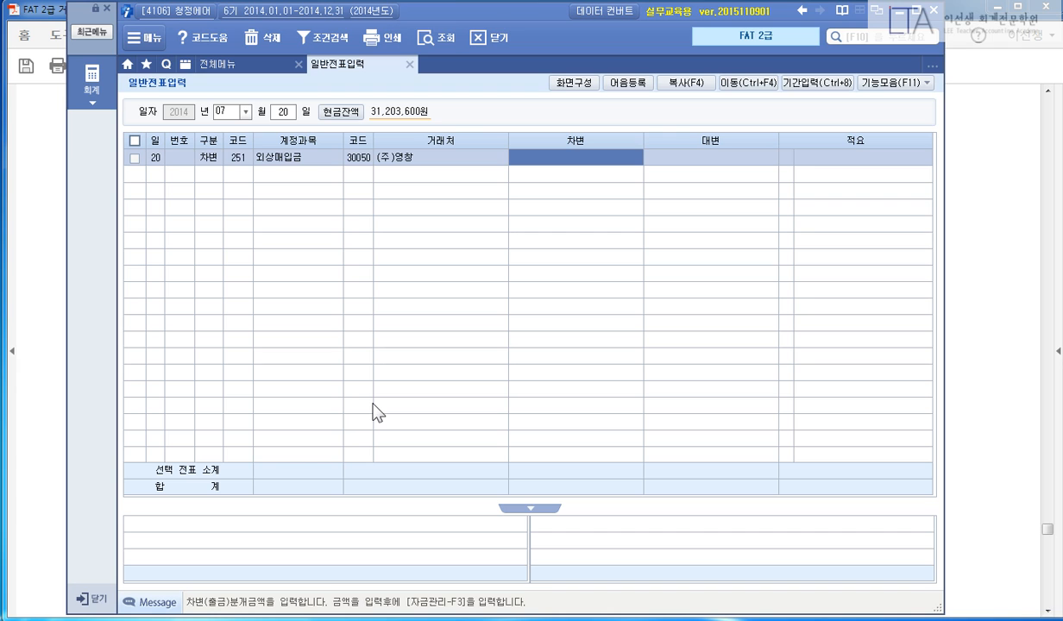
text(5000000)
key(Return)
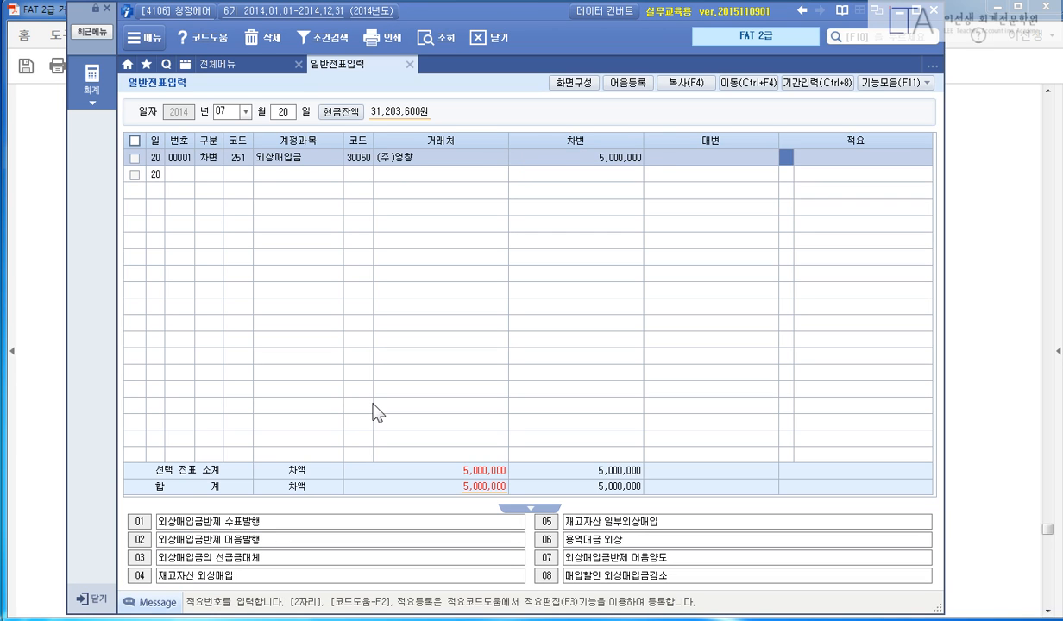
key(Return)
Add the 252 지급어음 credit of 5,000,000 for (주)영창 and bring up its note details.
text(4)
key(Return)
text(252)
key(Return)
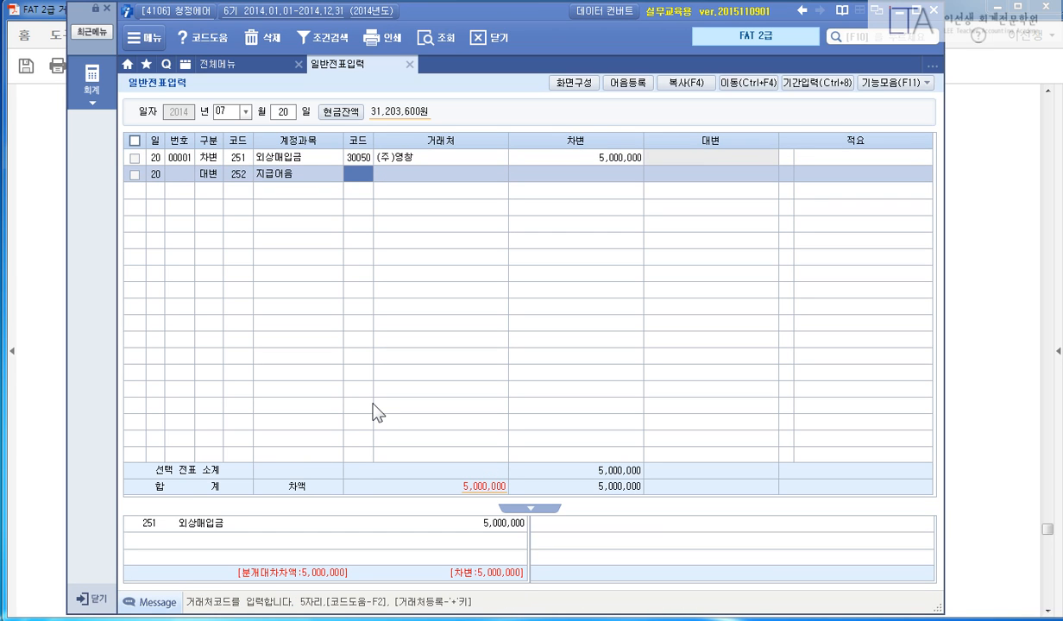
key(Return)
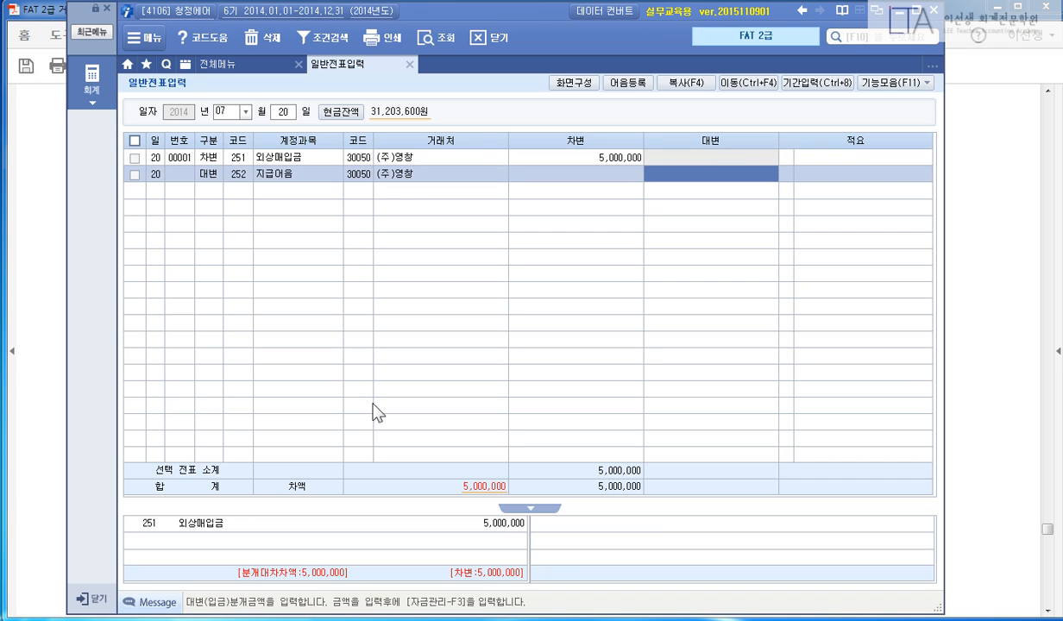
text(5000000)
key(Return)
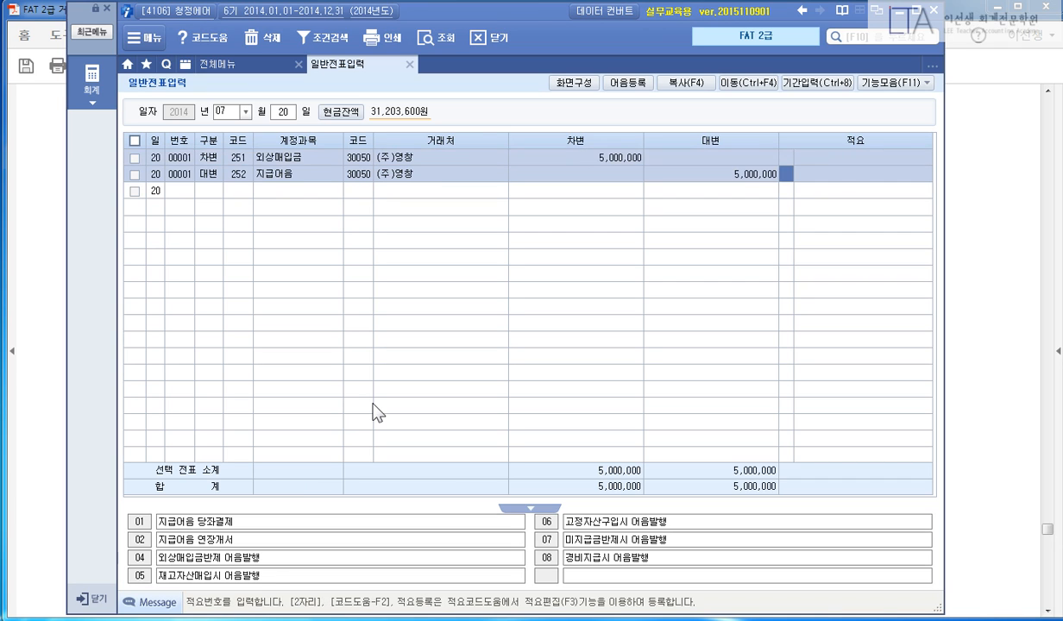
key(Return)
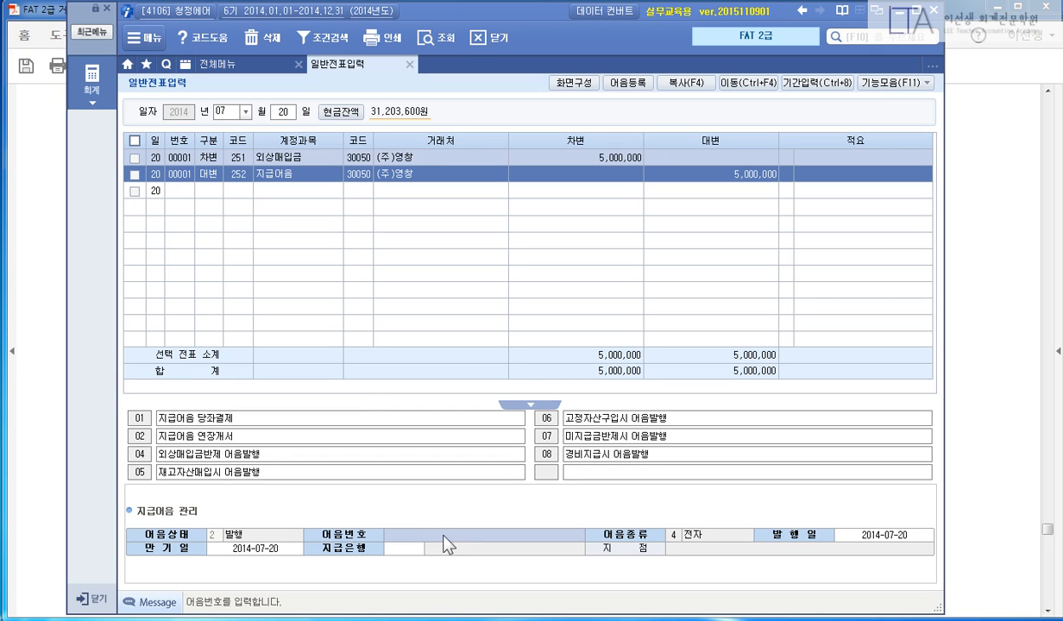
drag(322, 518, 582, 550)
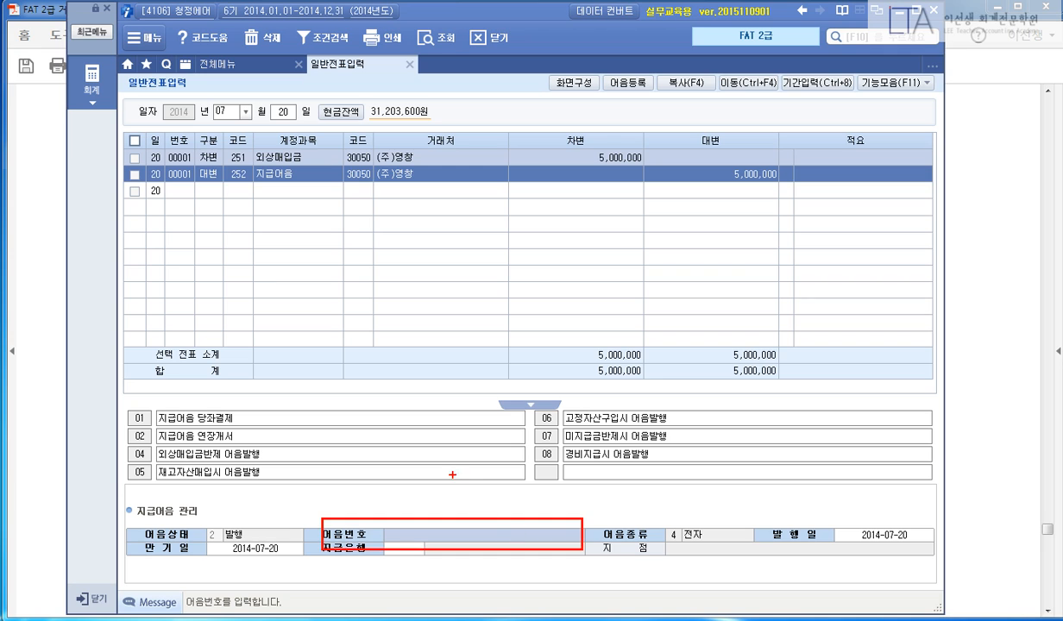
drag(454, 473, 488, 472)
mouse_move(457, 472)
mouse_down()
mouse_move(457, 487)
mouse_move(471, 487)
mouse_up()
mouse_move(482, 477)
mouse_down()
mouse_move(489, 503)
mouse_move(538, 515)
mouse_up()
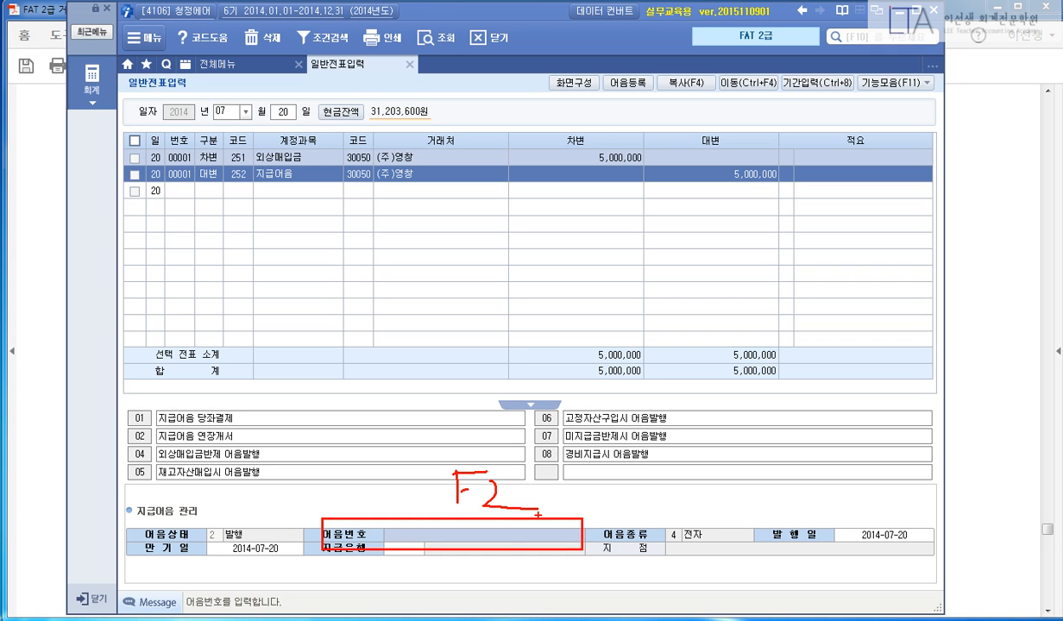
key(F2)
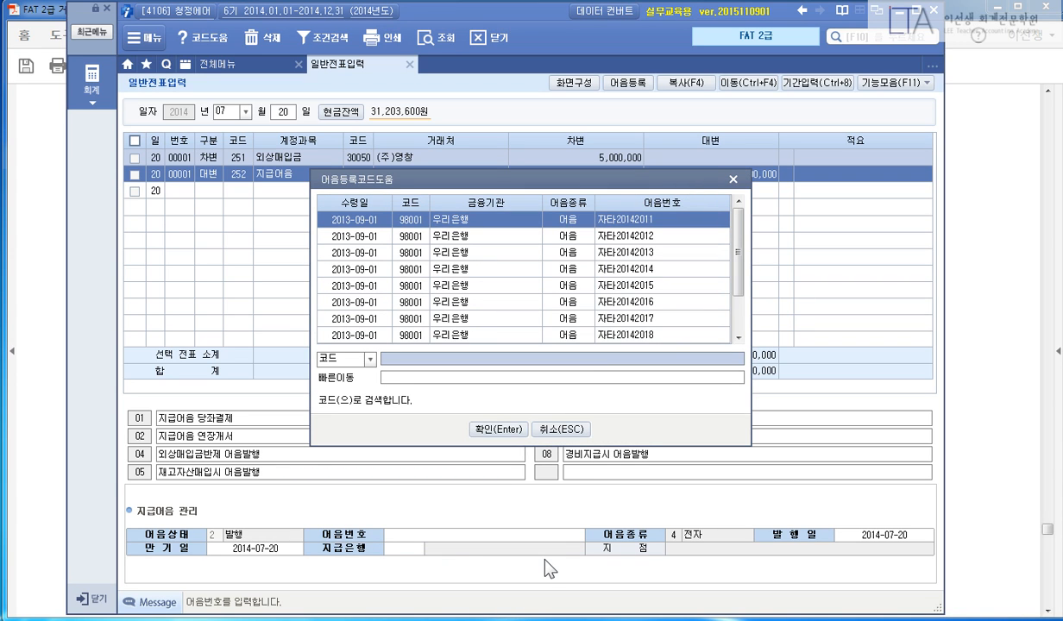
scroll(738, 285, down, 3)
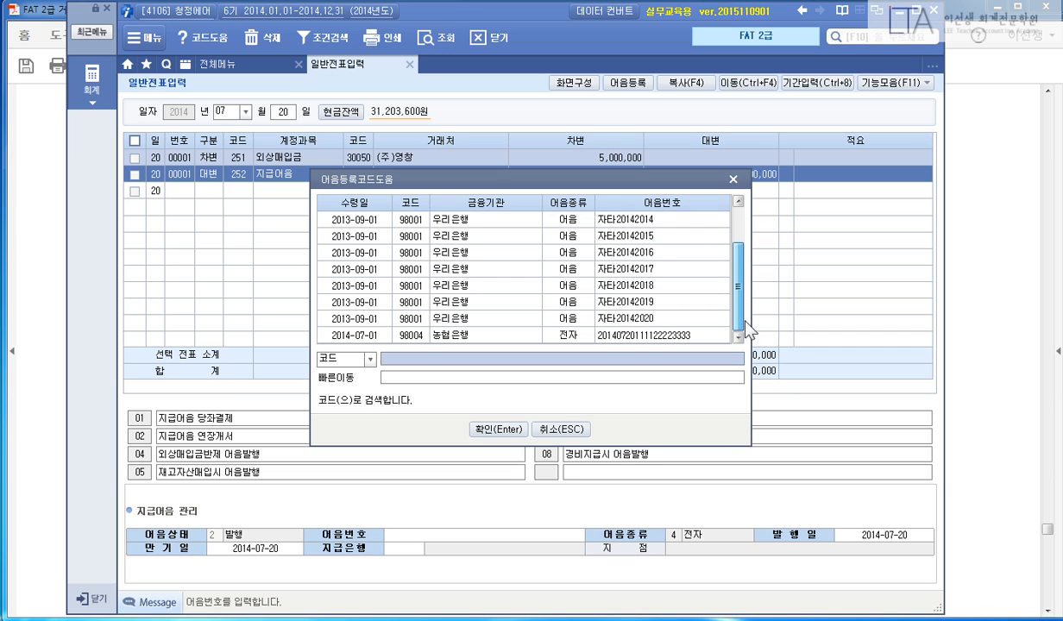
click(703, 338)
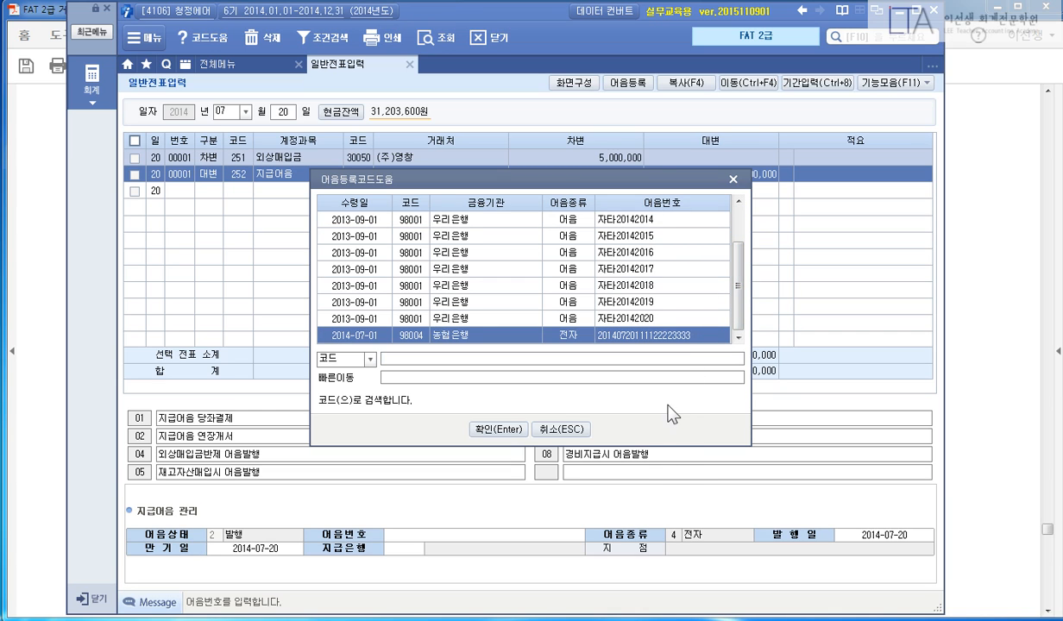
click(501, 429)
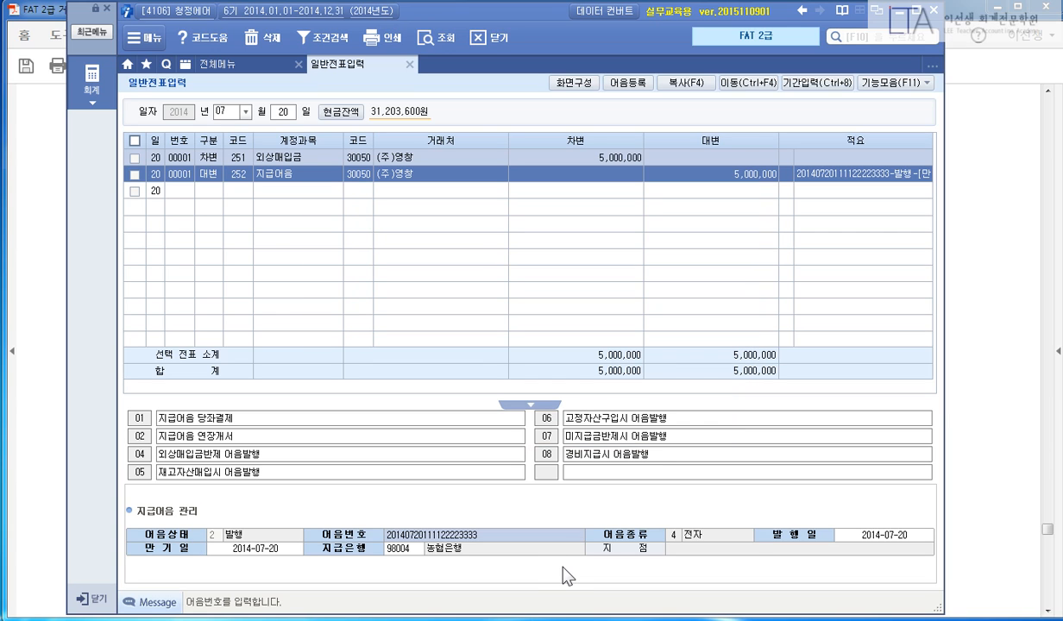
key(Return)
key(Return)
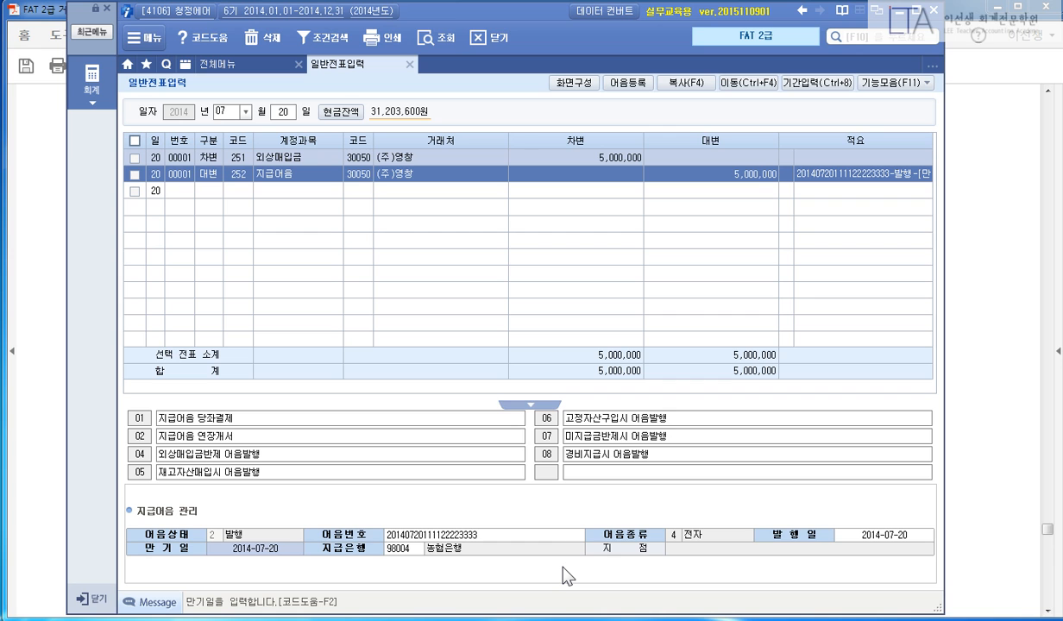
click(977, 320)
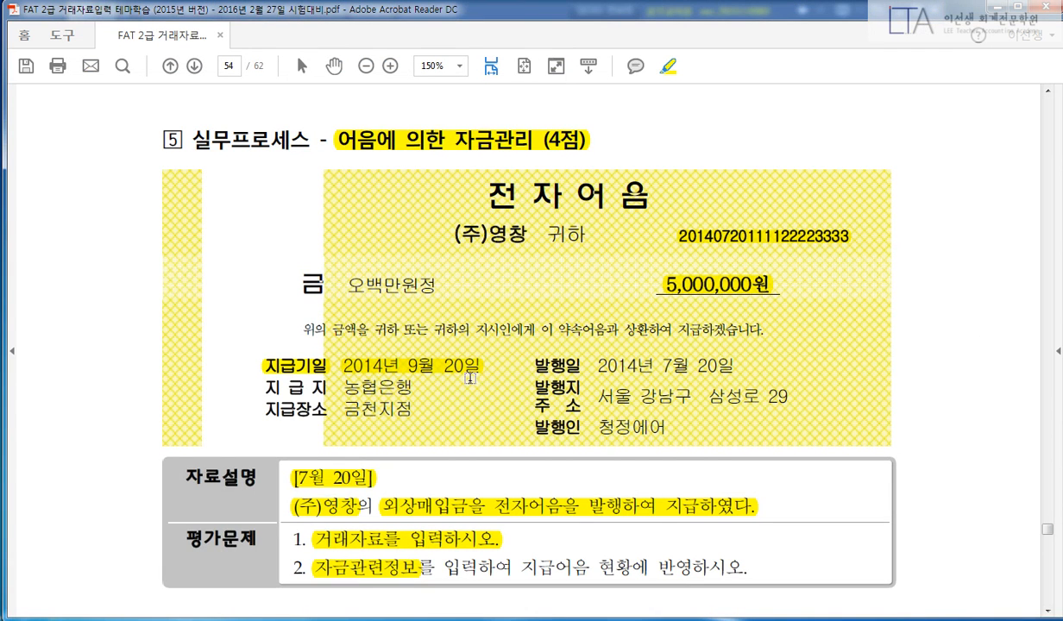
Enter 2014-09-20 as the note's maturity date and finish the note details.
click(311, 370)
click(419, 368)
key(alt+Tab)
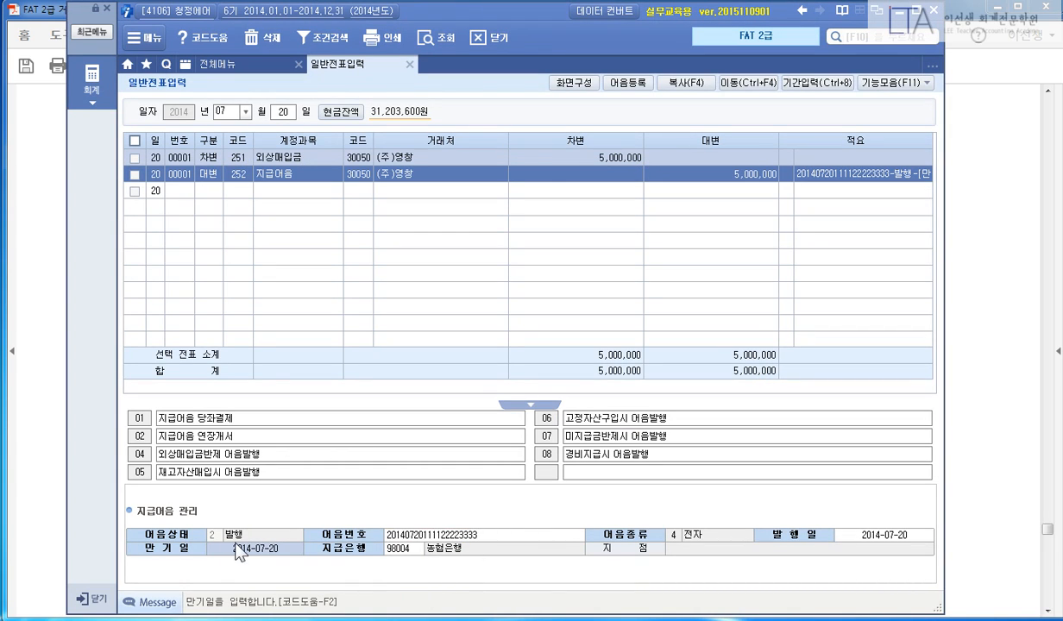
text(20140920)
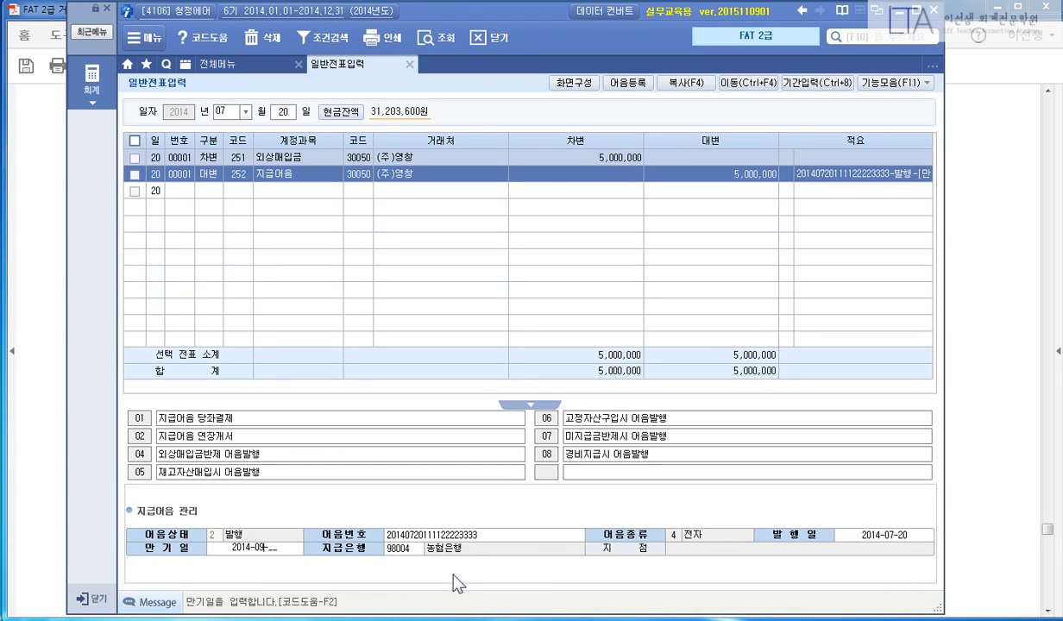
key(Return)
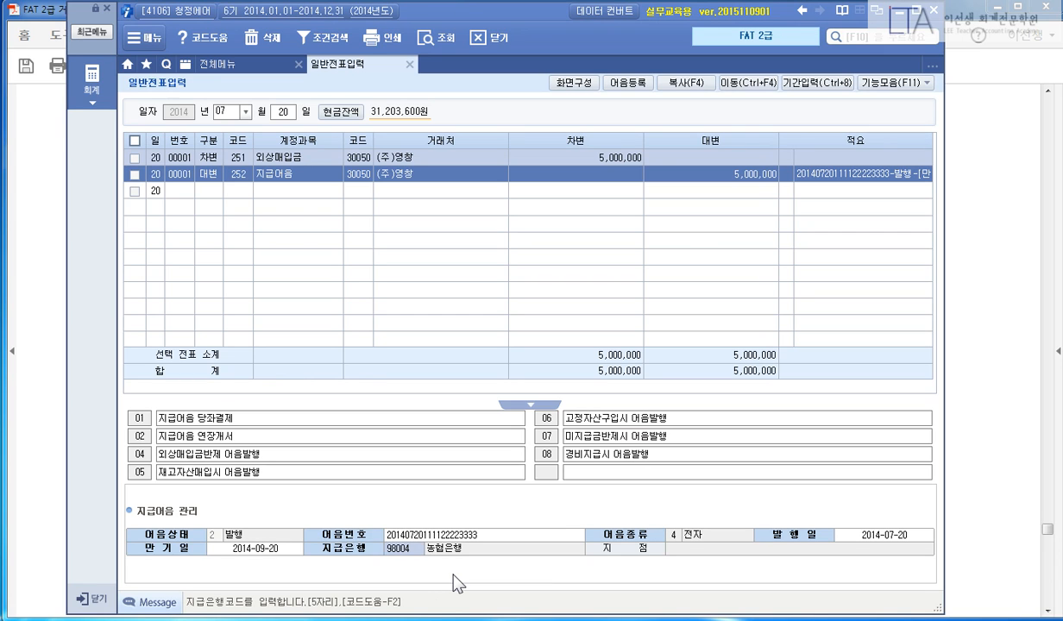
key(Return)
key(Return)
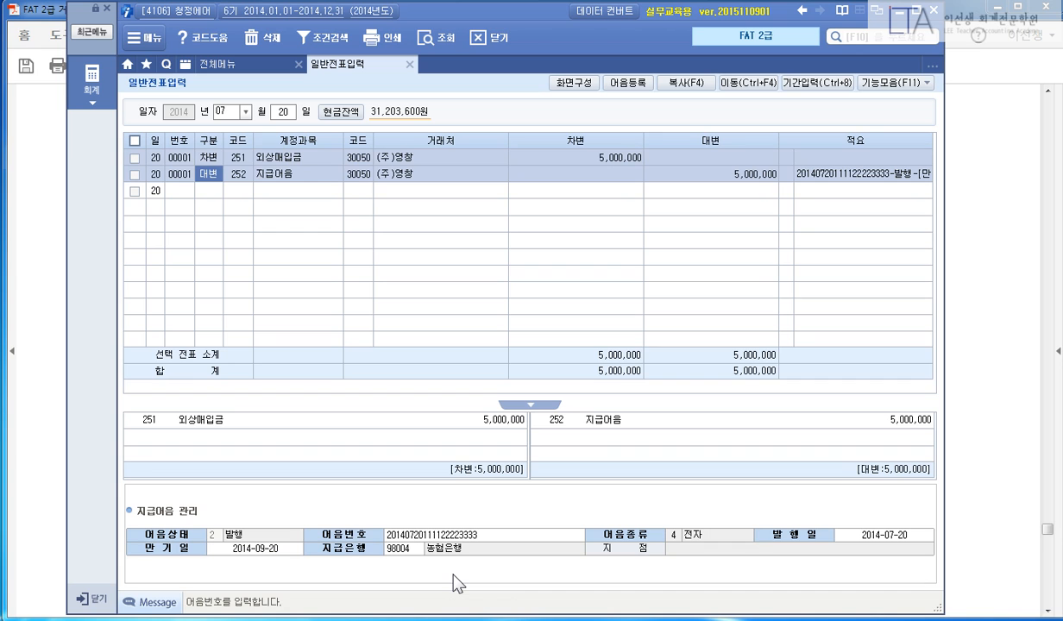
key(Up)
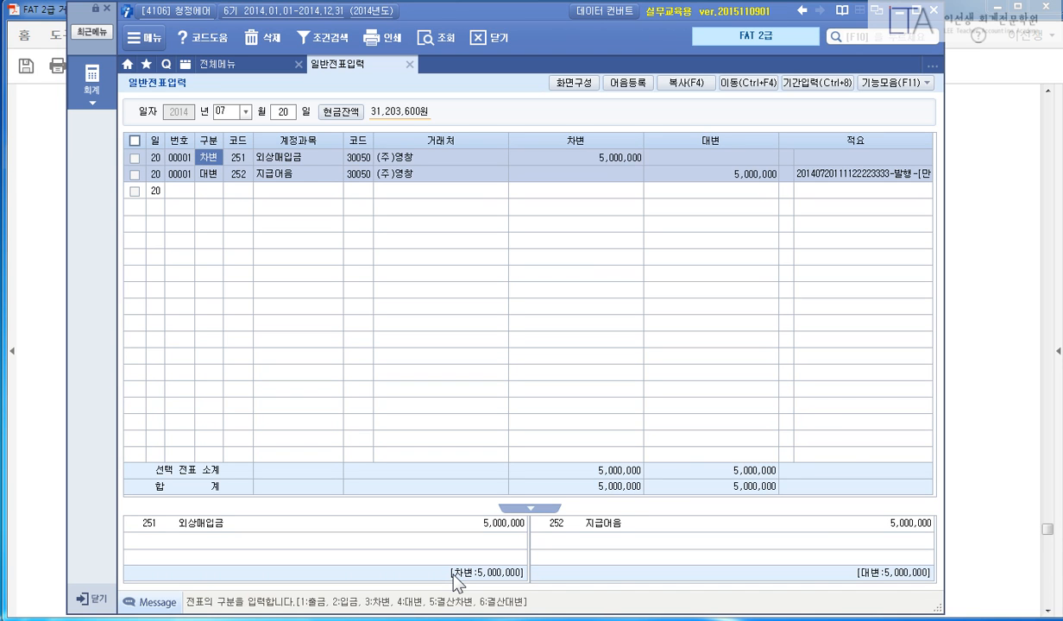
click(968, 355)
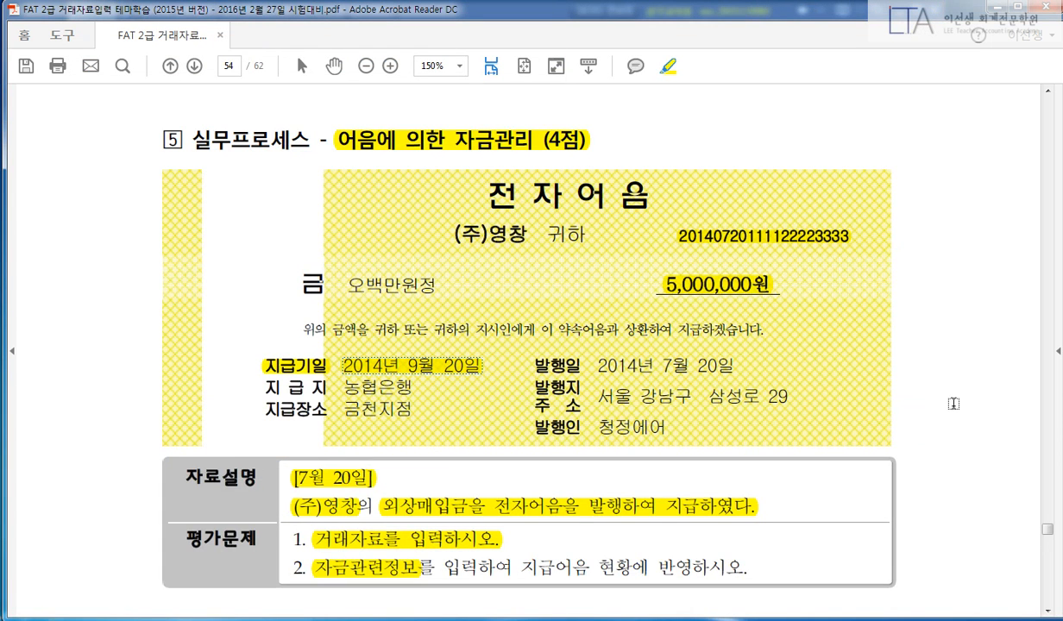
Highlight [7월 30일], the 단기간의 매매차익을 목적 purpose and 100주, briefly striking out the 5,000원 par.
scroll(954, 403, down, 10)
drag(333, 246, 422, 248)
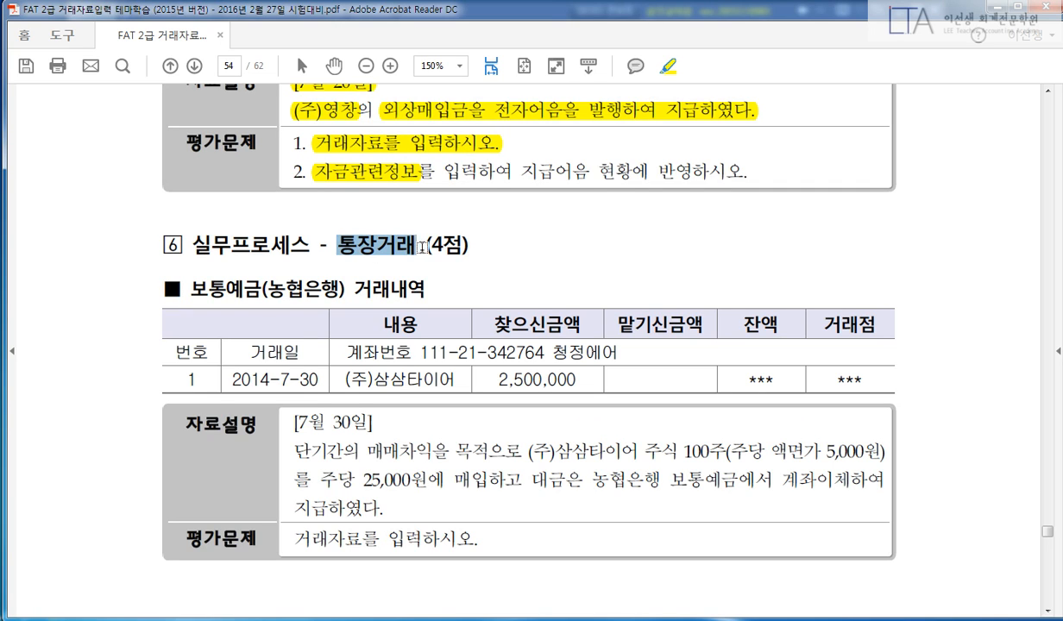
scroll(546, 254, down, 3)
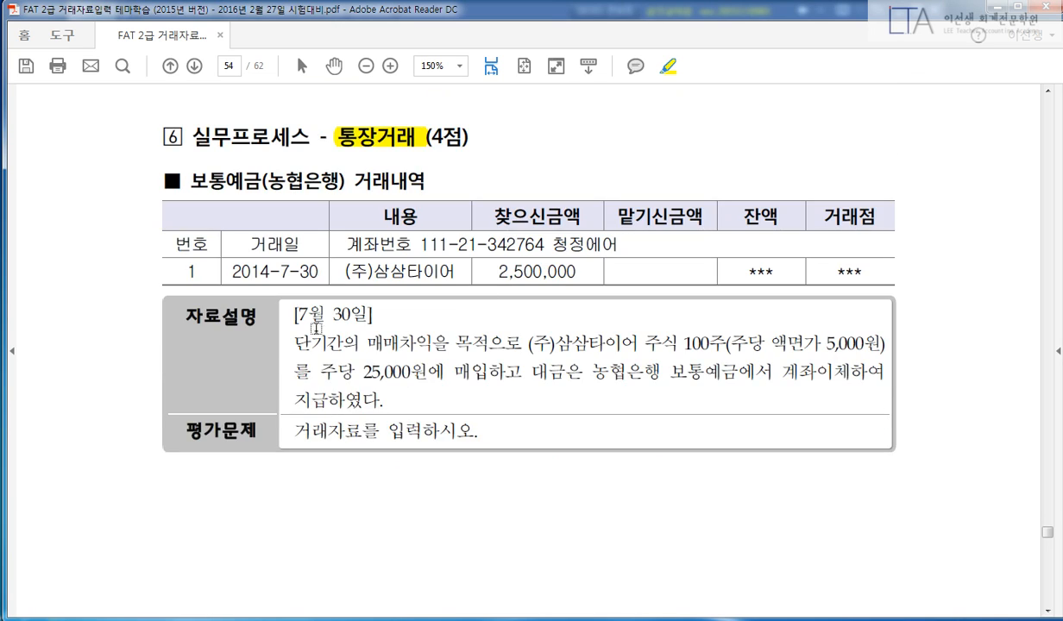
drag(291, 308, 360, 312)
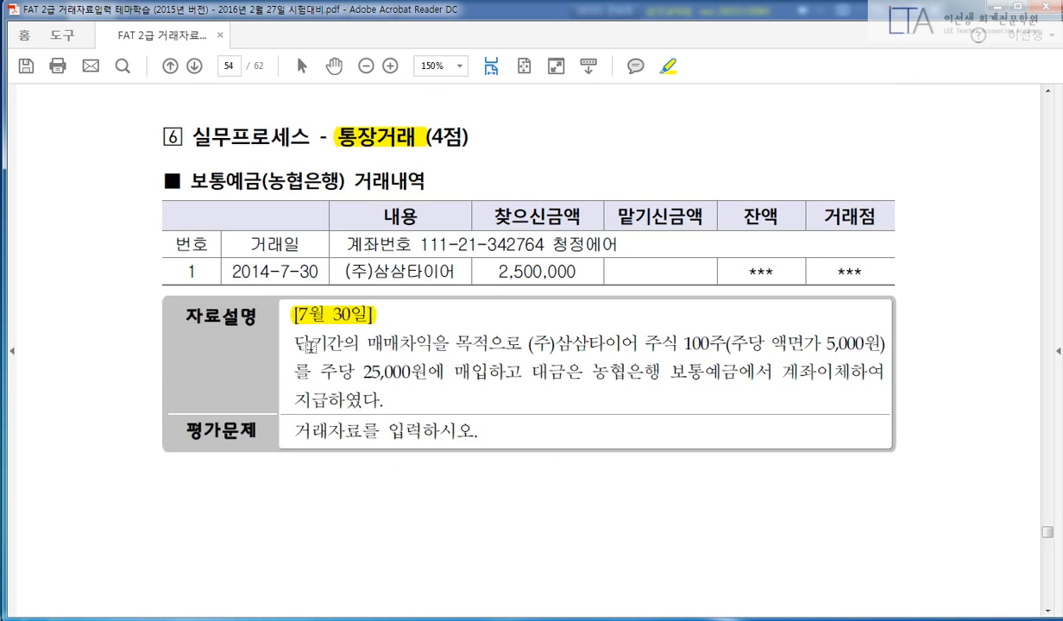
drag(291, 343, 490, 344)
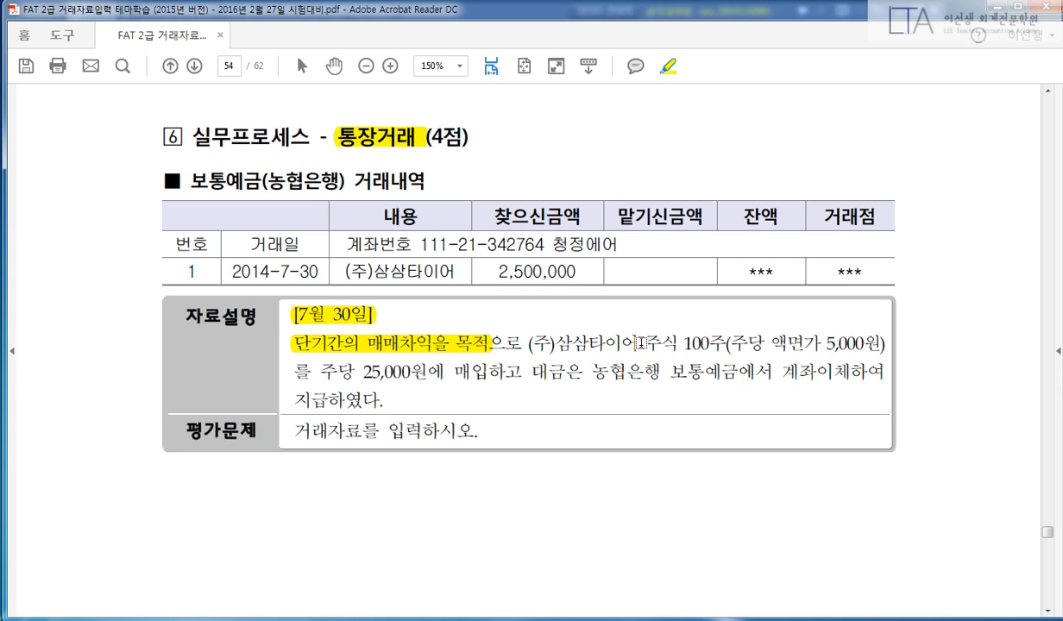
mouse_move(684, 344)
mouse_down()
mouse_move(810, 330)
mouse_move(868, 336)
mouse_up()
drag(784, 341, 892, 352)
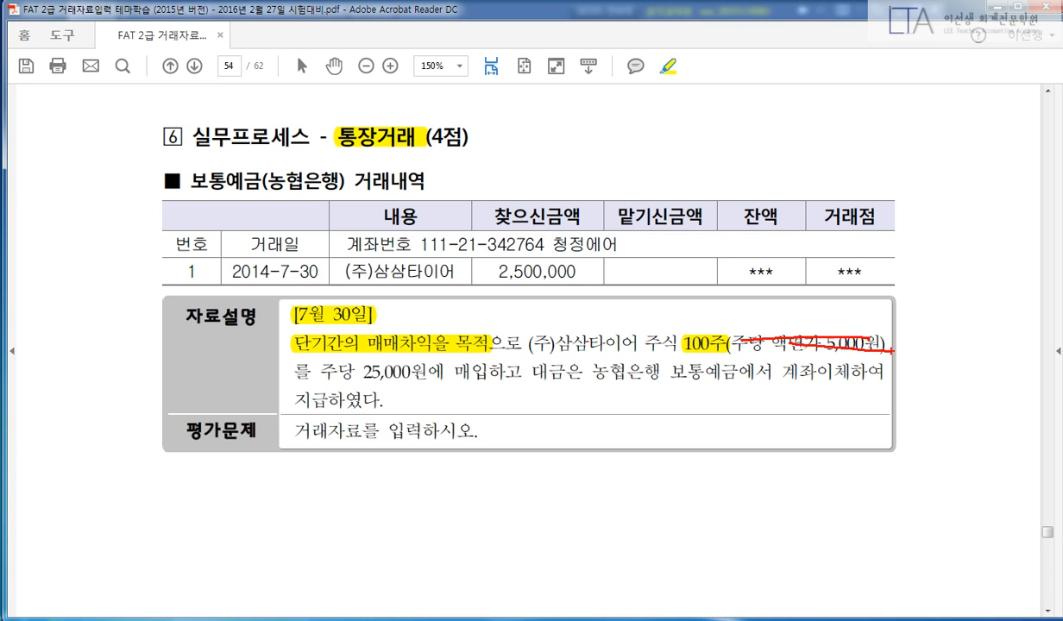
key(Escape)
Highlight 25,000원에 매입하고, 농협은행 보통예금에서 계좌이체하여 and 지급하였다 in the task text.
drag(362, 372, 523, 372)
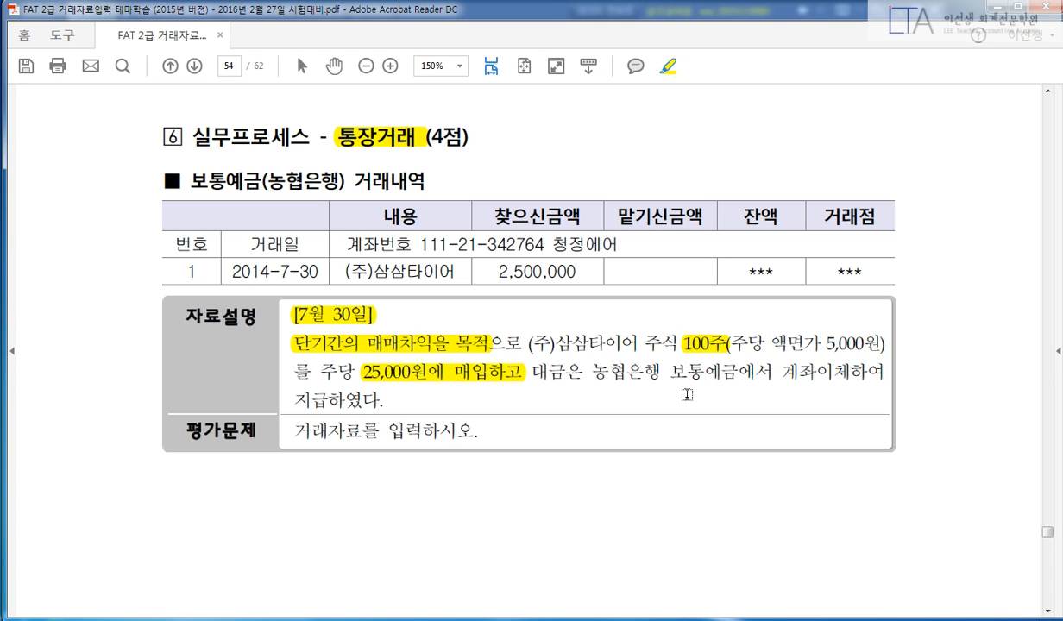
drag(591, 372, 843, 365)
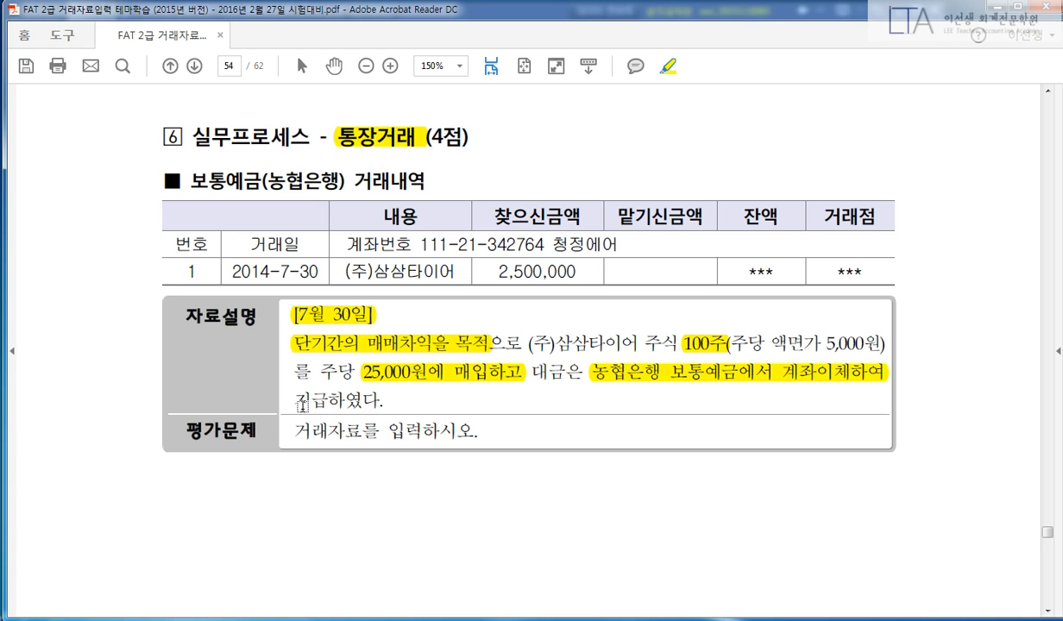
drag(293, 397, 393, 383)
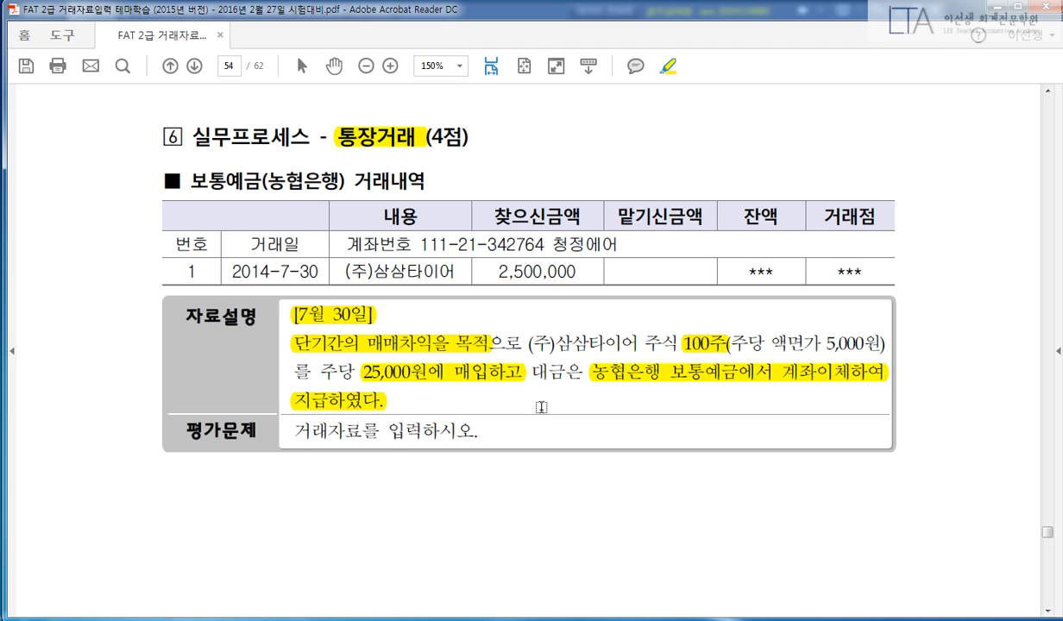
drag(731, 340, 868, 344)
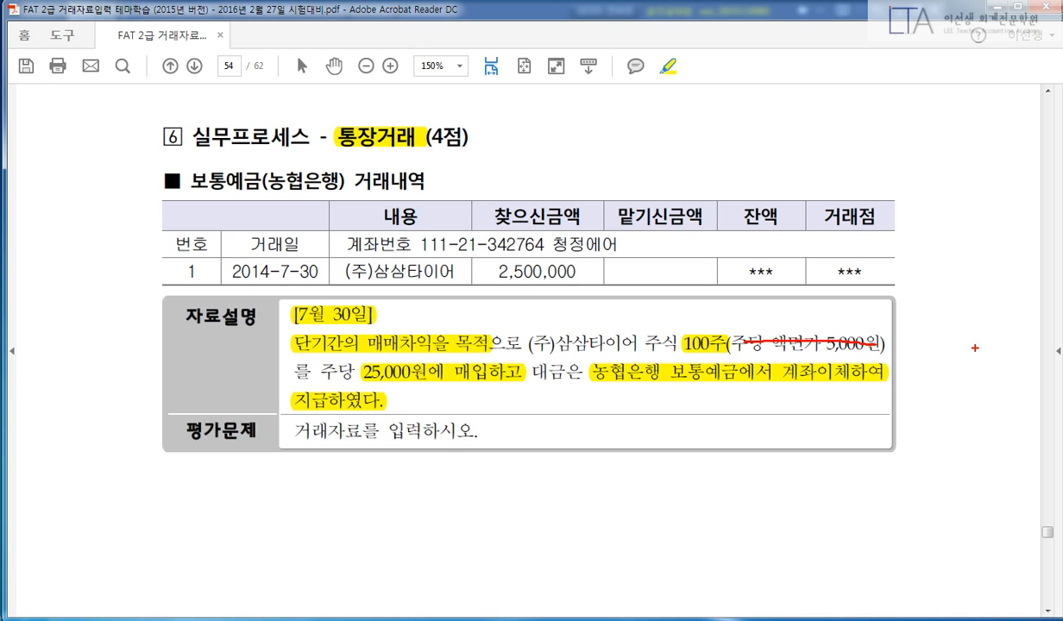
key(ctrl+z)
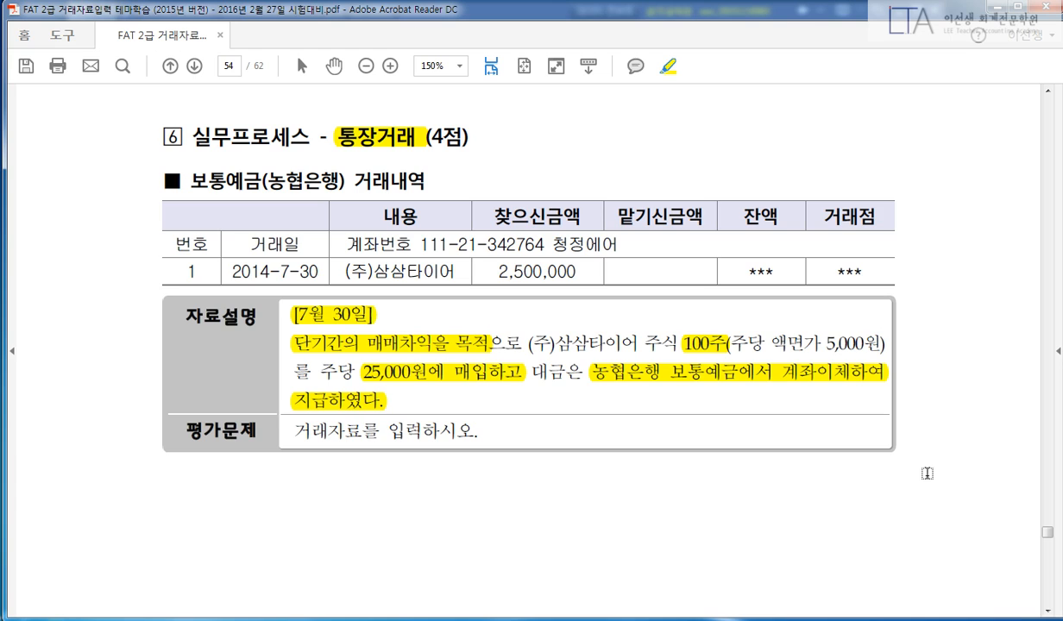
Highlight the 보통예금(농협은행) 거래내역 heading, 찾으신금액 and 2,500,000, then circle key figures in red.
drag(192, 178, 356, 171)
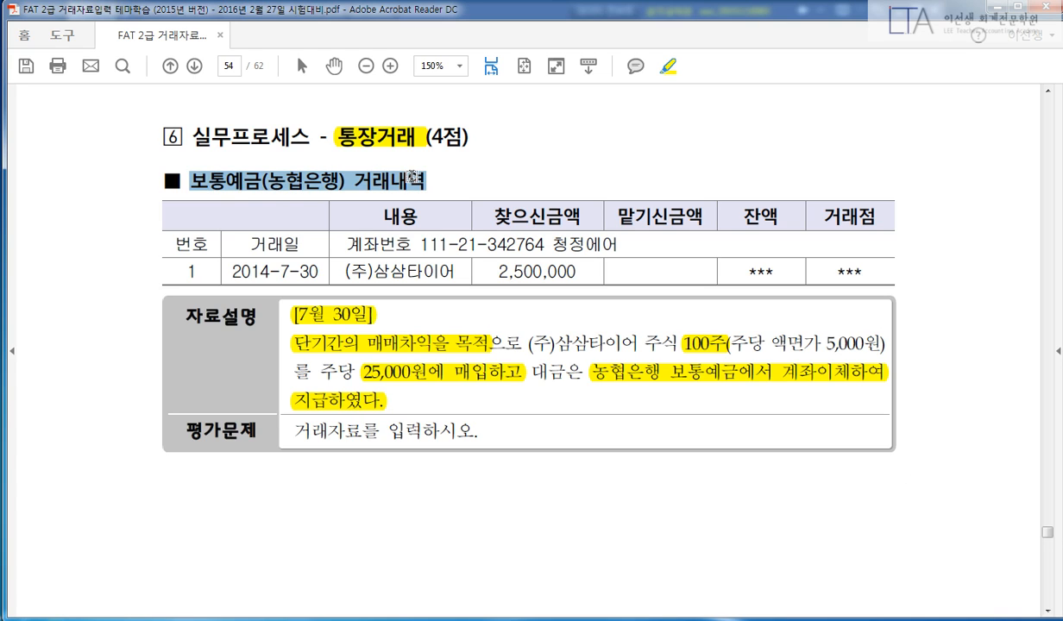
drag(491, 271, 576, 270)
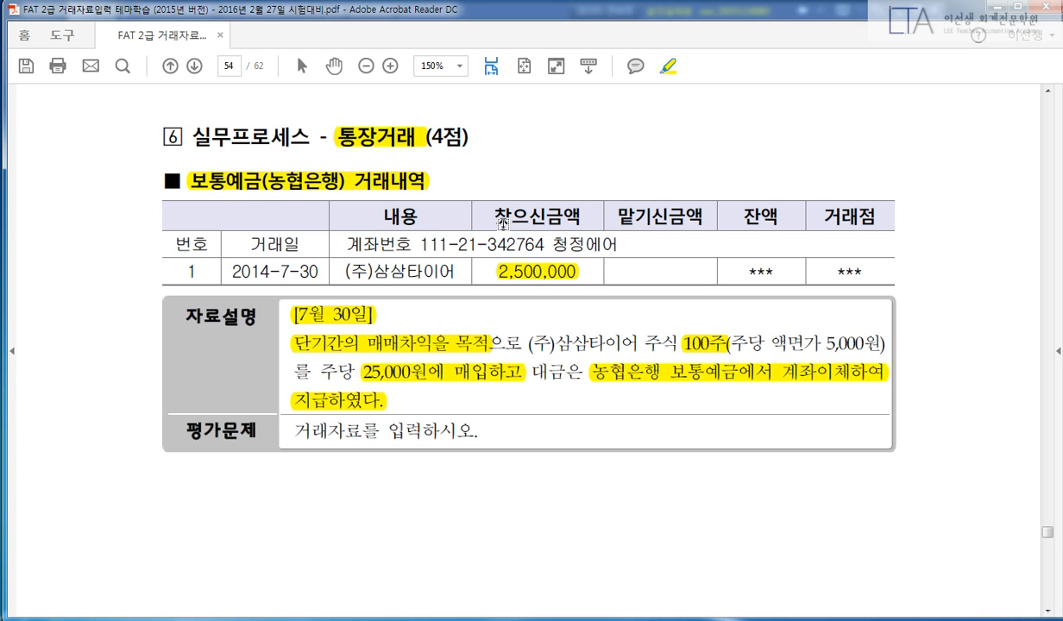
drag(477, 214, 569, 213)
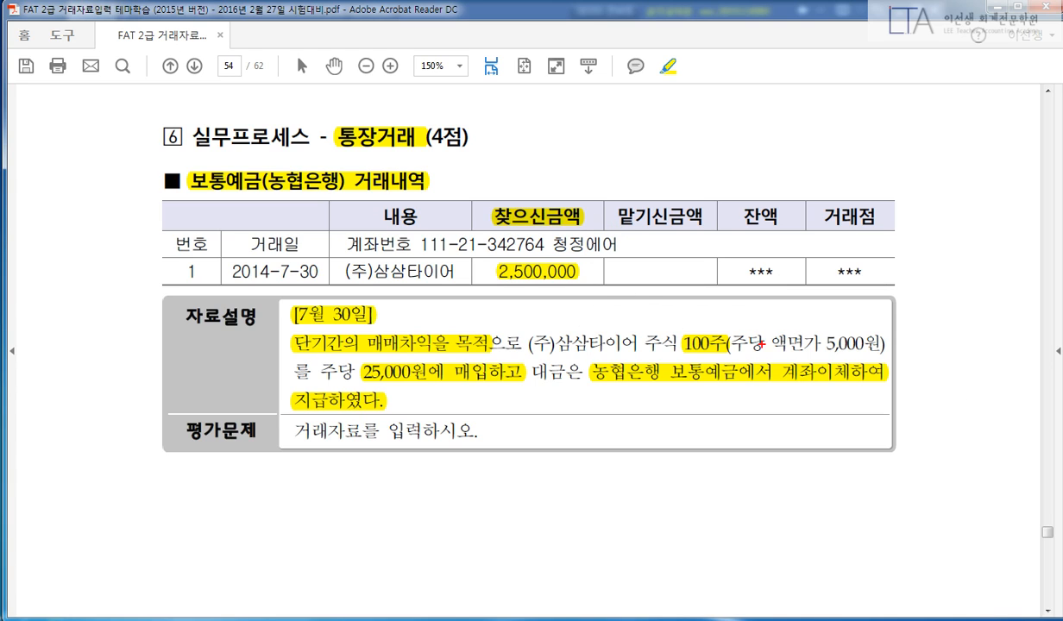
mouse_move(706, 345)
mouse_down()
mouse_move(643, 338)
mouse_move(712, 332)
mouse_up()
mouse_move(428, 363)
mouse_down()
mouse_move(340, 372)
mouse_move(411, 400)
mouse_up()
drag(484, 254, 589, 300)
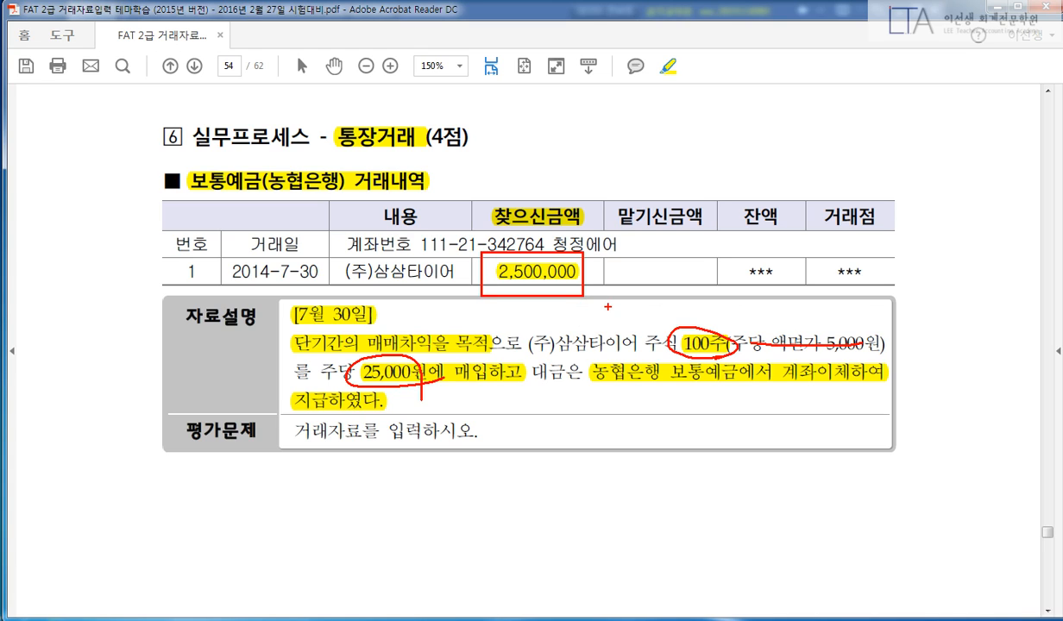
key(Escape)
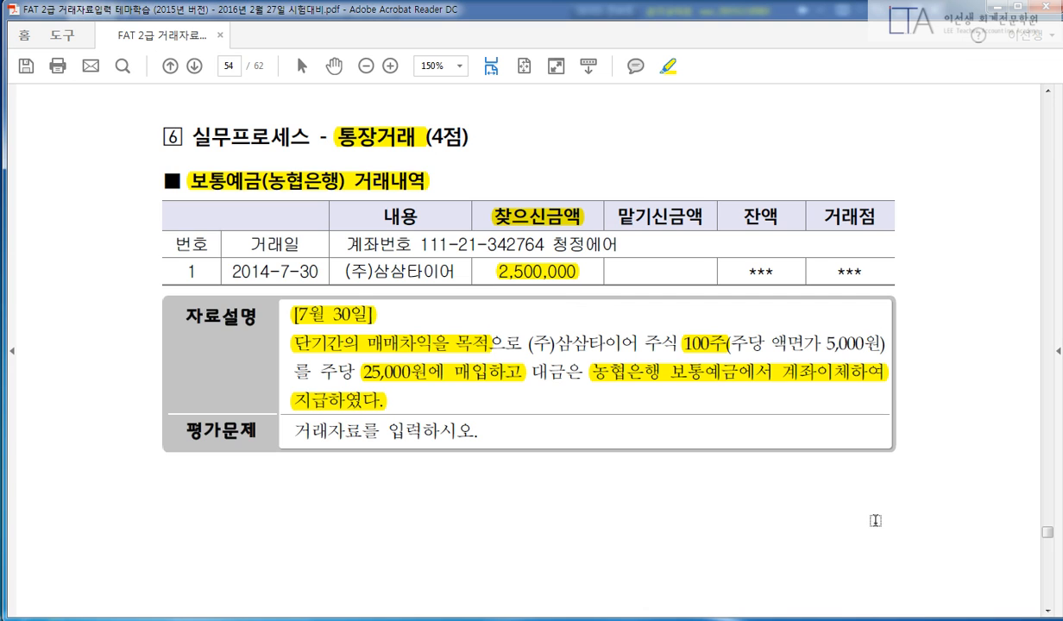
Start a July 30 voucher debiting 107 단기매매증권 2,500,000.
click(367, 619)
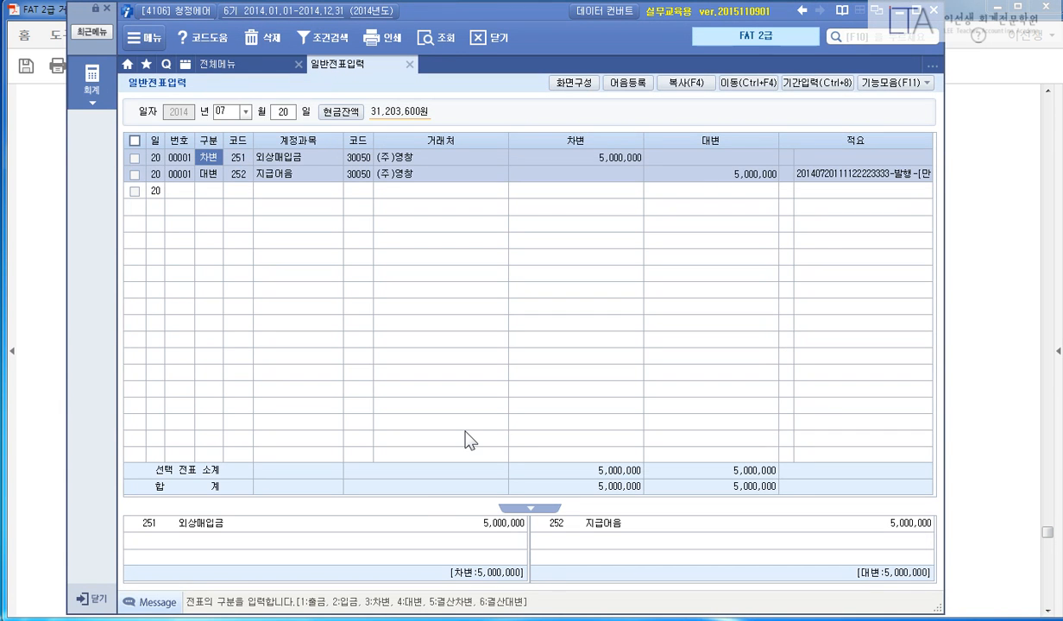
key(Escape)
text(30)
key(Return)
text(31)
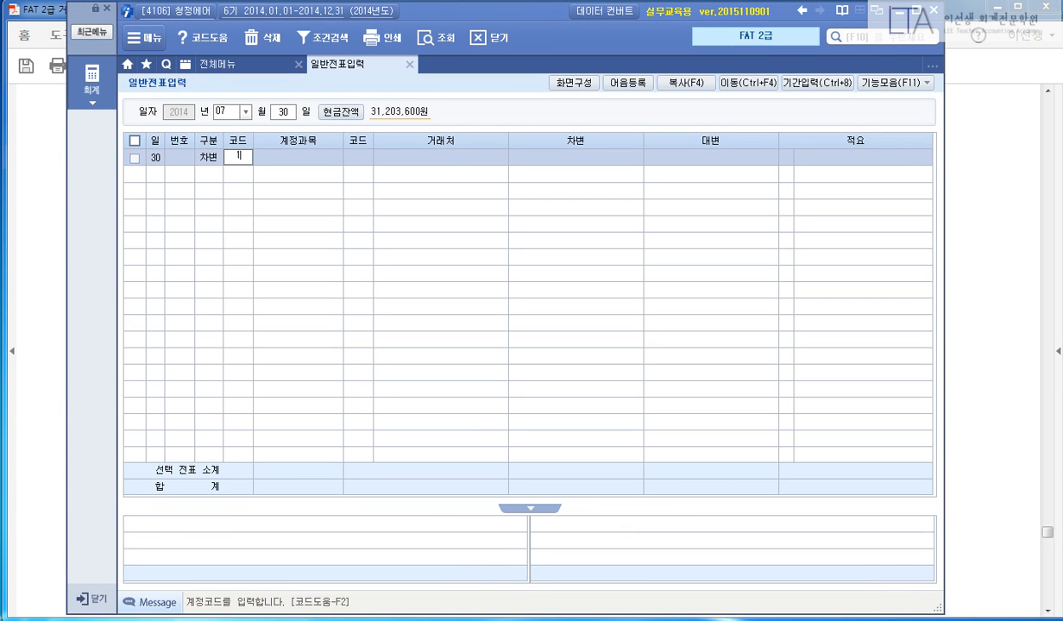
text(07)
key(Return)
key(Return)
text(4)
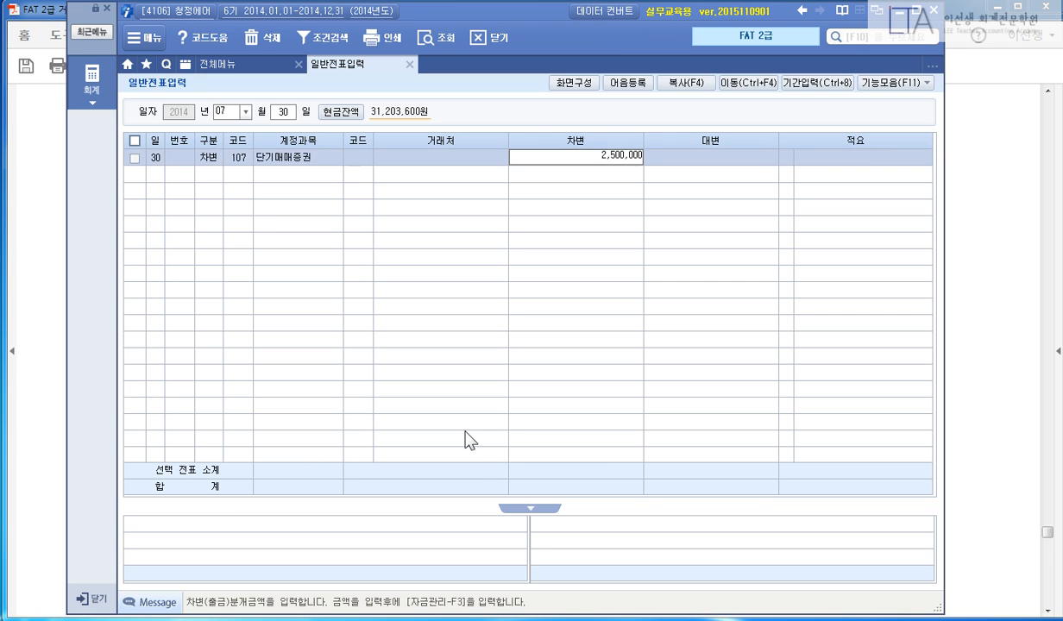
key(Return)
Credit 103 보통예금 with partner 98004 농협은행 for 2,500,000.
text(4103)
key(Return)
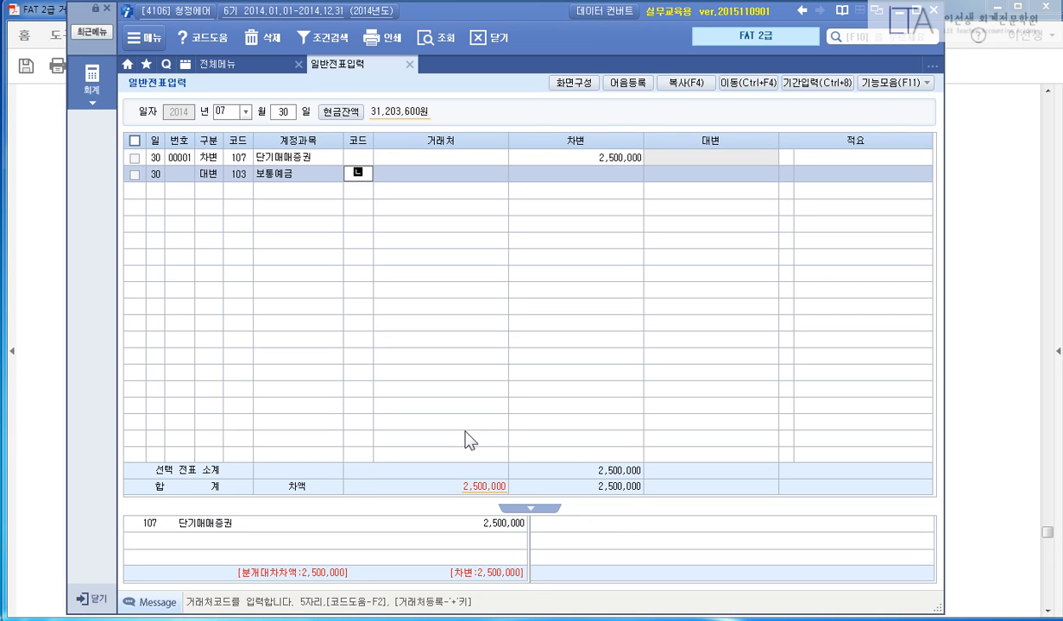
text(98004)
key(Return)
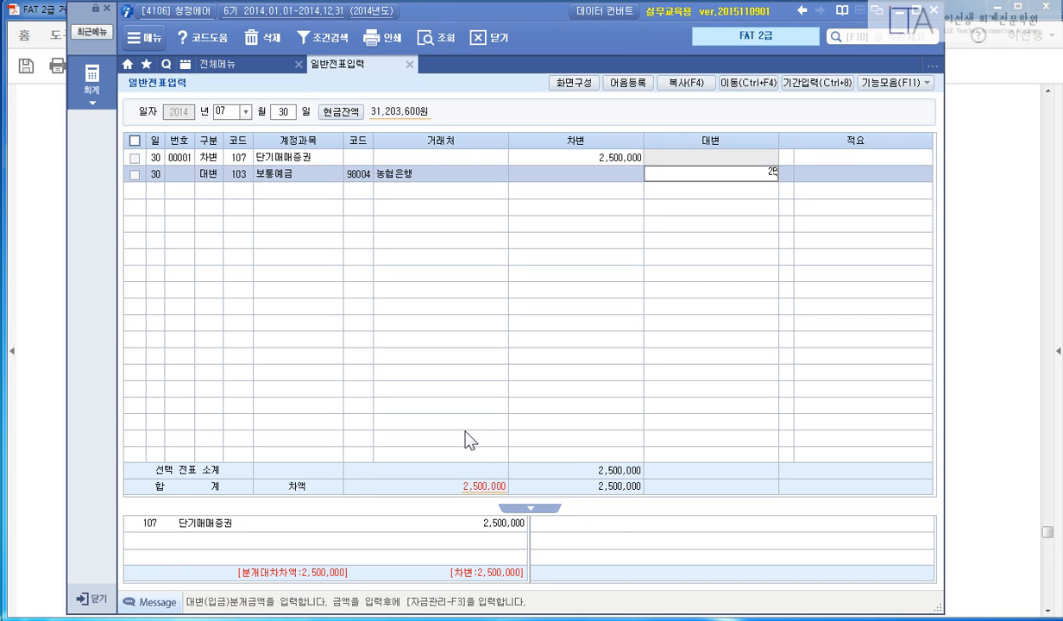
text(2500000)
key(Return)
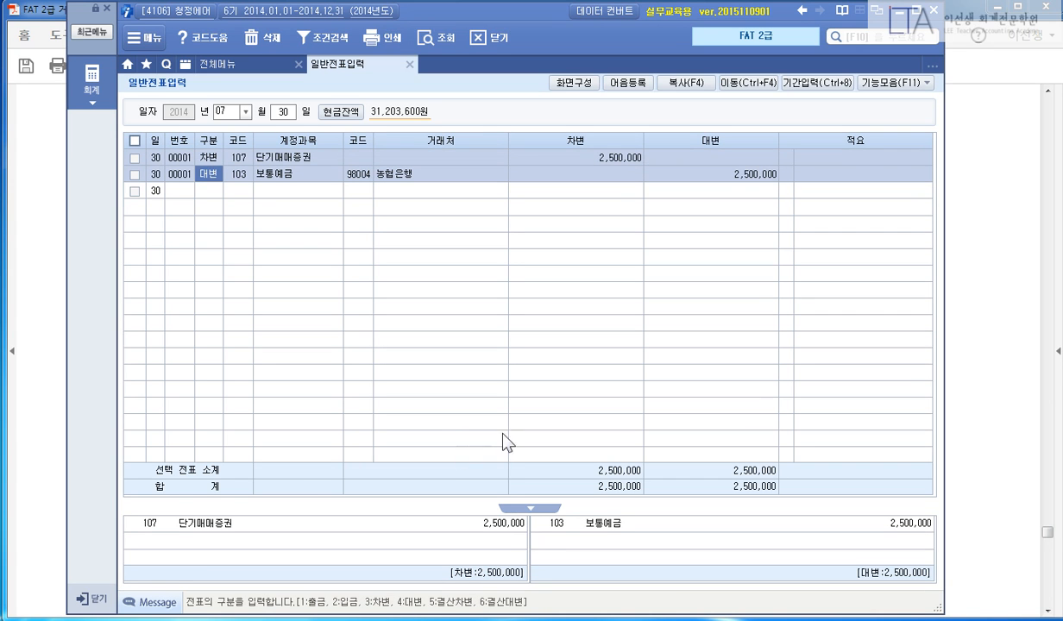
click(983, 333)
Highlight 일반거래, [8월 14일] and the client-staff meal and card payment phrases.
scroll(982, 392, down, 1)
scroll(982, 392, down, 10)
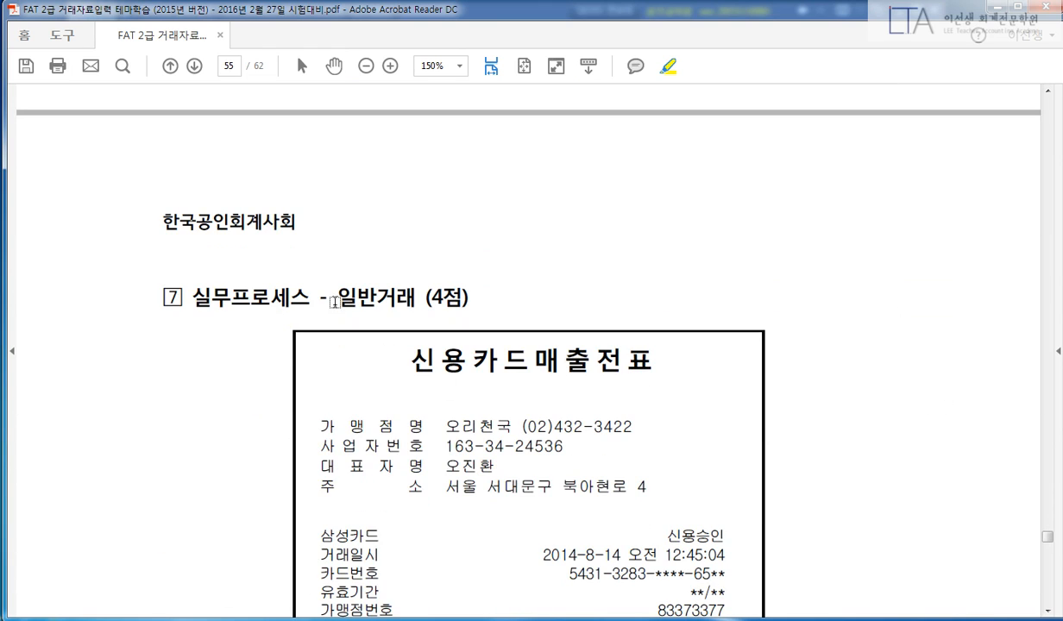
drag(335, 298, 413, 297)
scroll(861, 398, down, 5)
scroll(861, 397, down, 8)
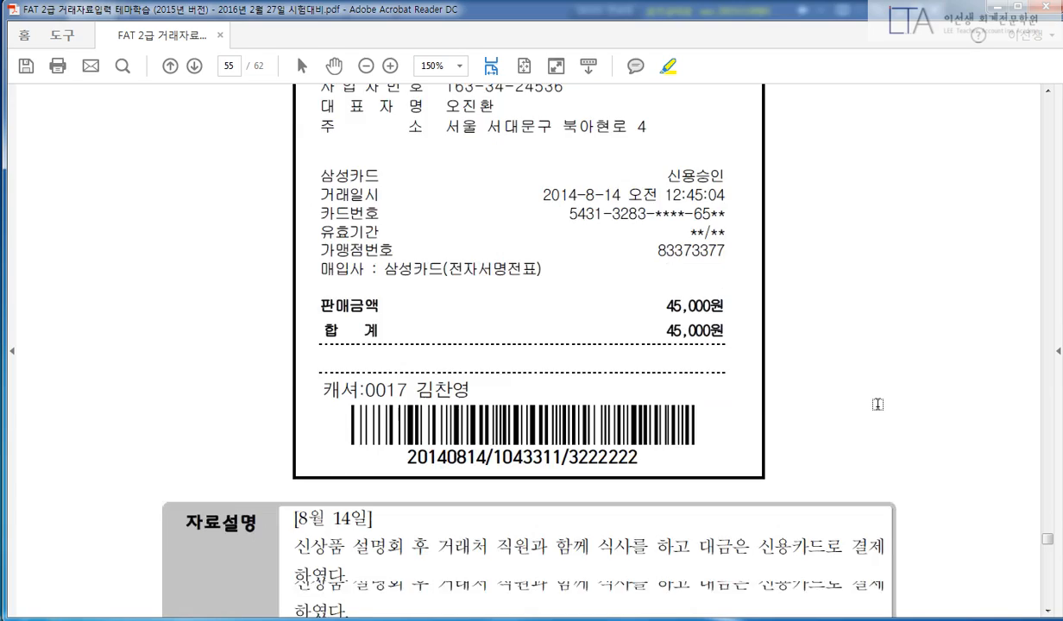
drag(295, 409, 373, 409)
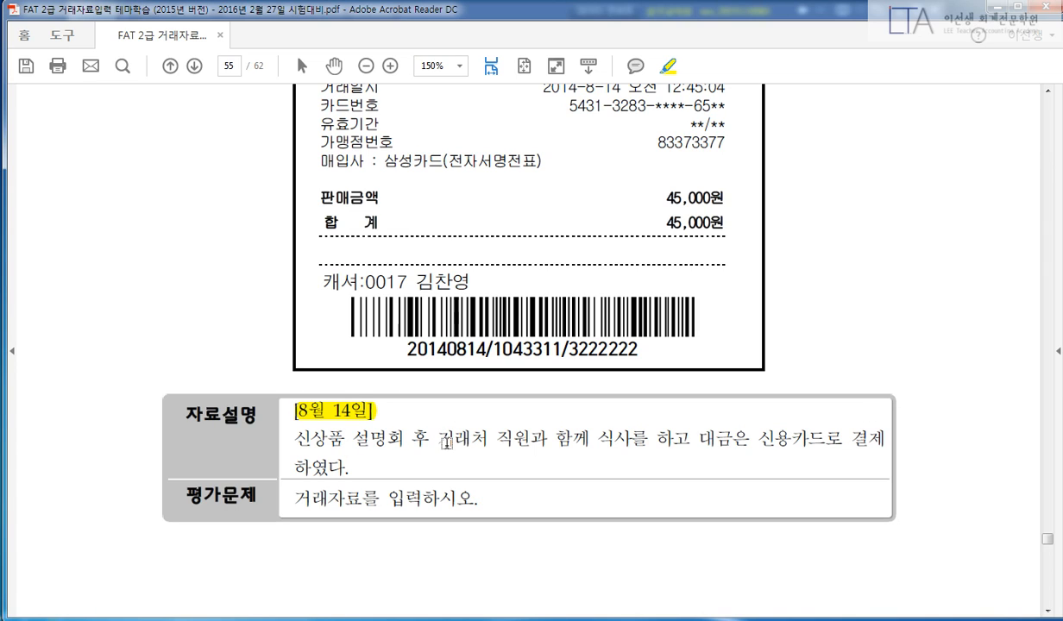
drag(436, 440, 681, 445)
drag(754, 439, 885, 439)
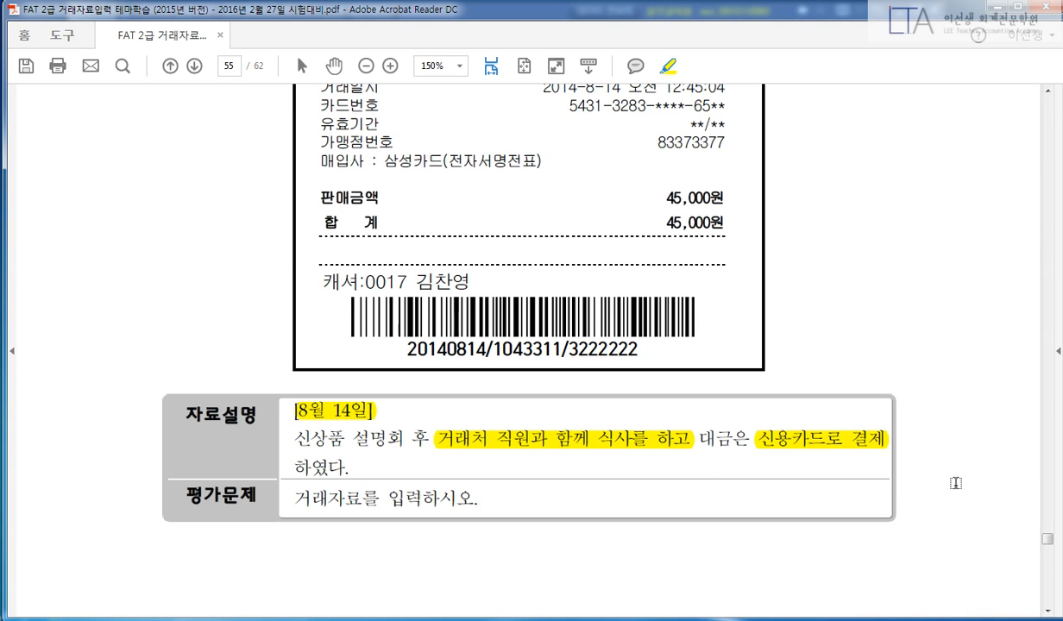
Highlight the 45,000원 total, 삼성카드, the acquirer line and the 2014-8-14 date on the slip.
scroll(949, 448, up, 3)
drag(296, 387, 378, 401)
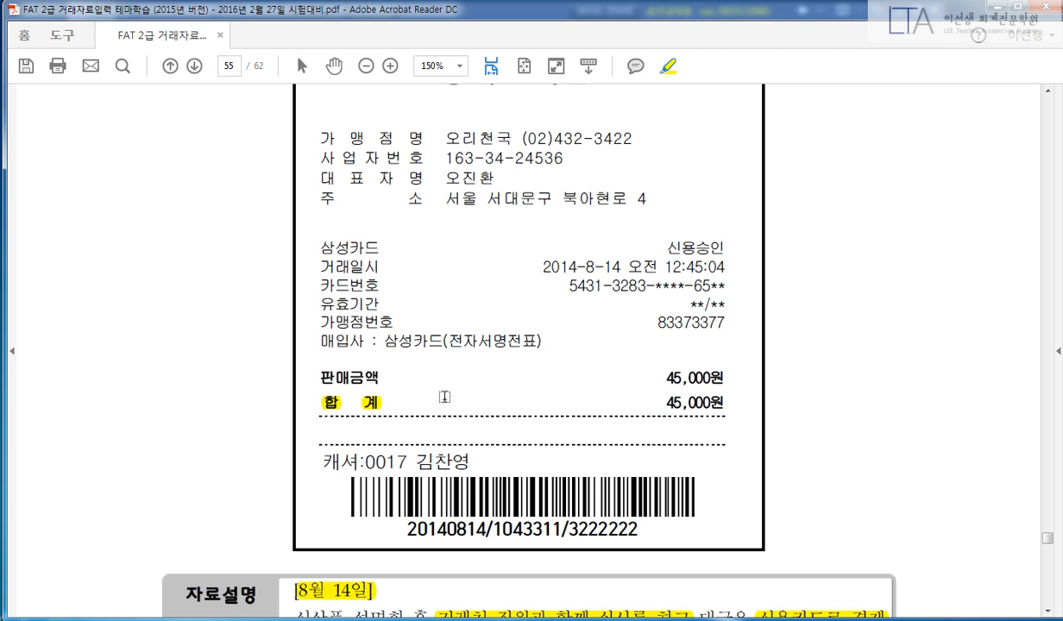
drag(665, 402, 729, 402)
scroll(758, 440, up, 1)
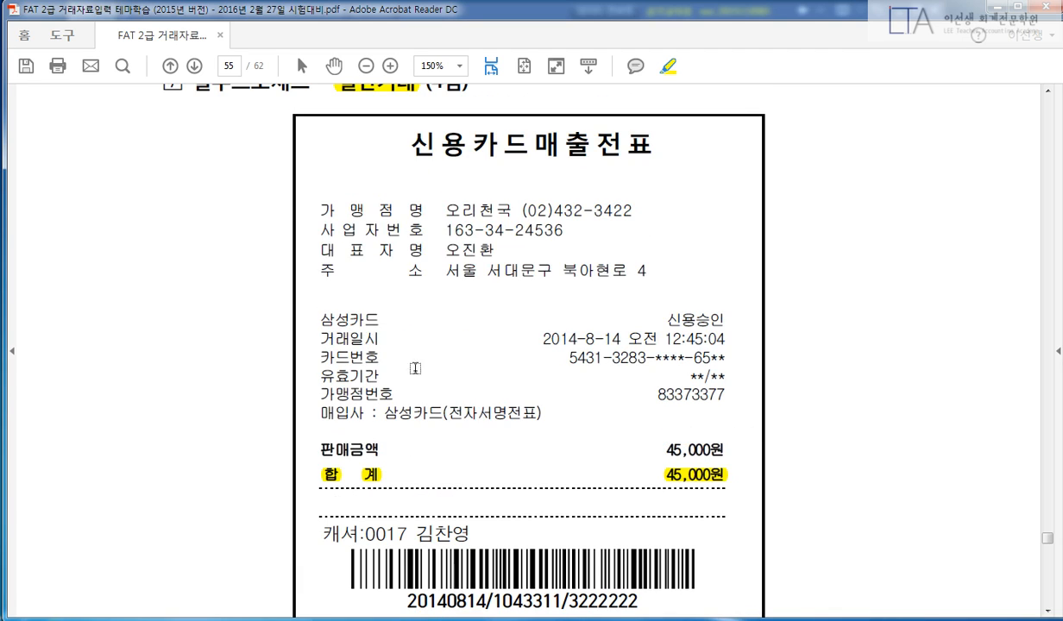
drag(327, 320, 381, 317)
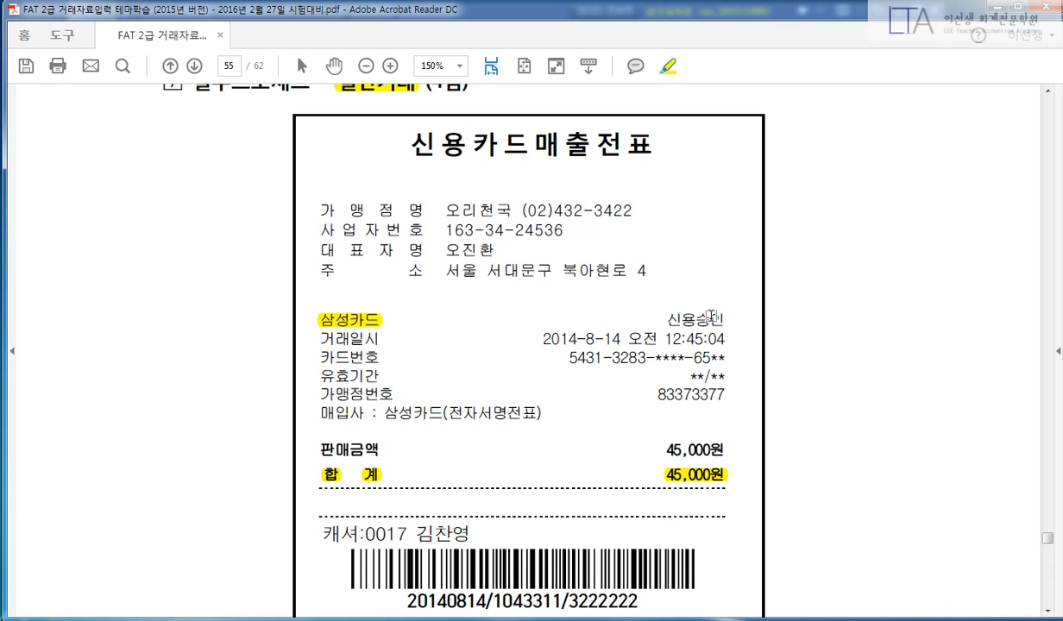
drag(325, 413, 518, 396)
drag(542, 338, 621, 338)
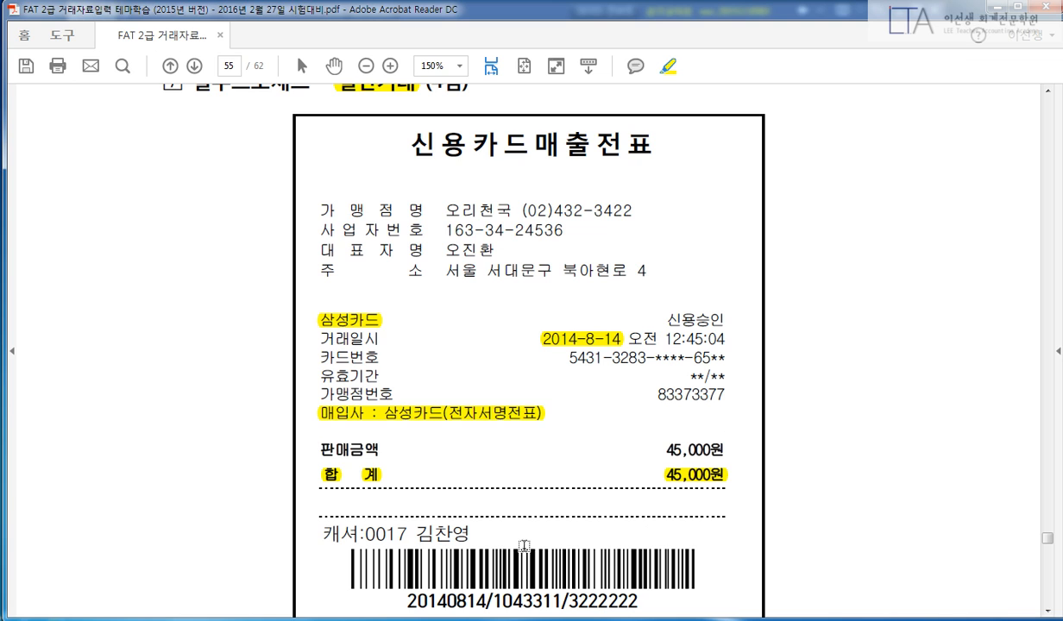
Start an August 14 voucher debiting 813 접대비 45,000.
key(alt+Tab)
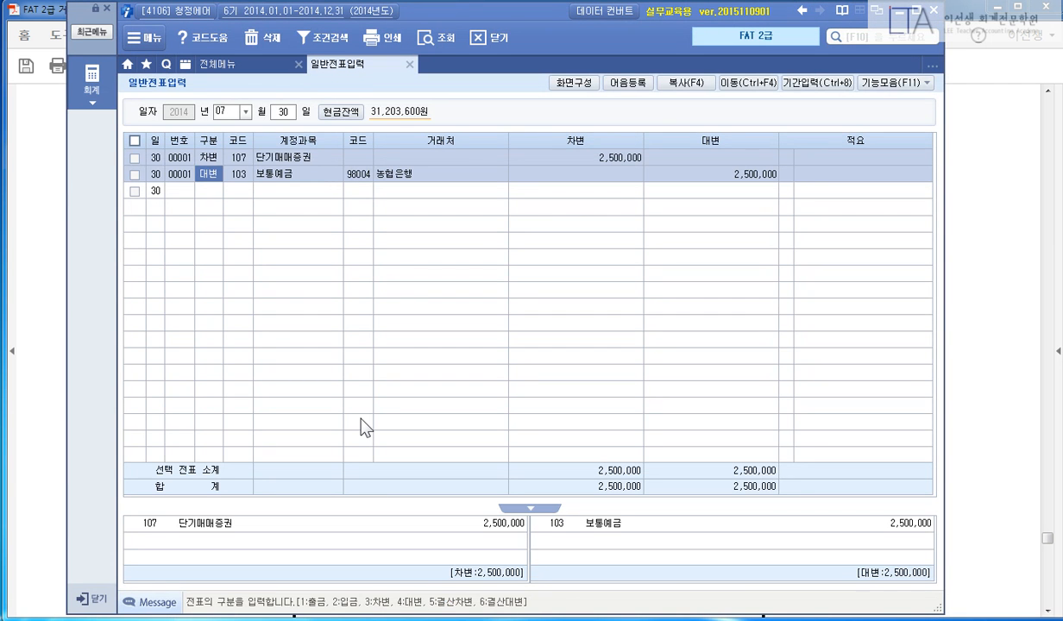
key(Escape)
key(Escape)
text(8)
key(Return)
text(14)
key(Return)
text(38)
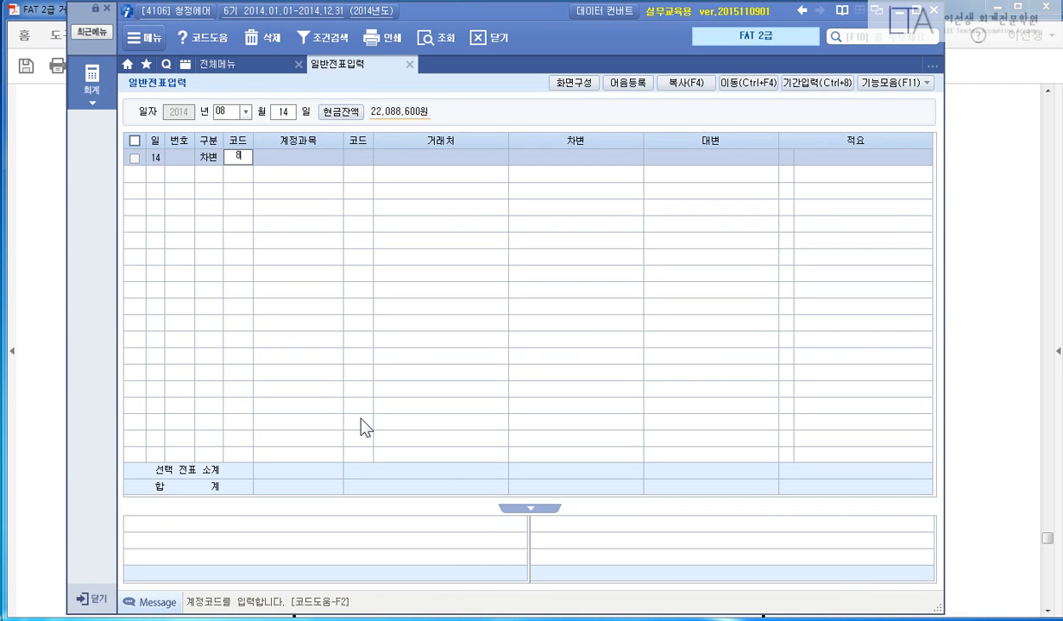
text(13)
key(Return)
key(Return)
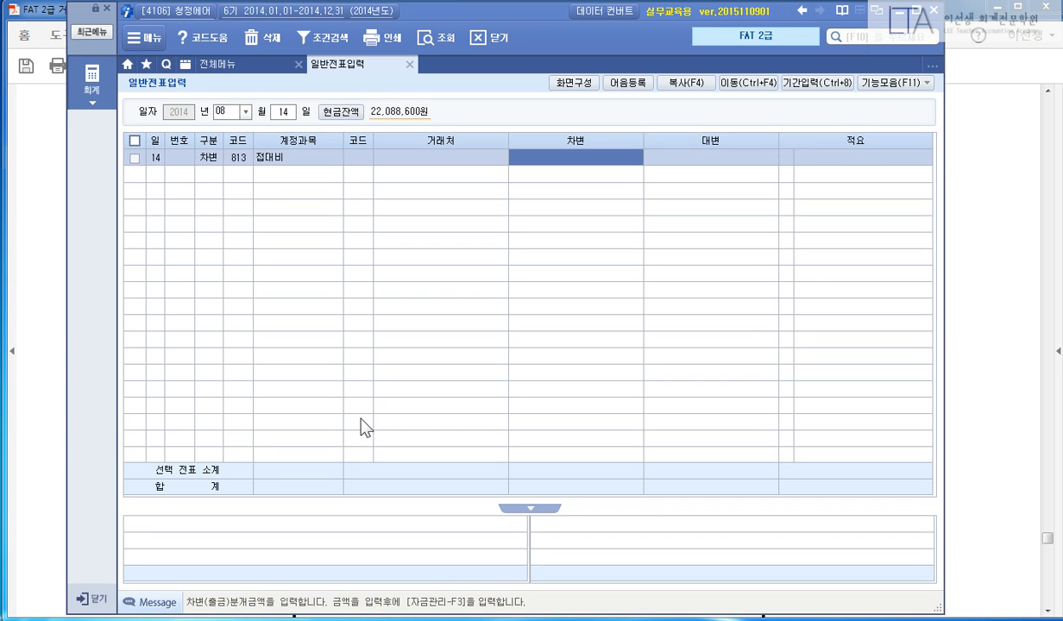
text(450000)
key(Return)
Credit 253 미지급금 45,000 to partner 99631 삼성카드.
text(4)
key(Return)
text(253)
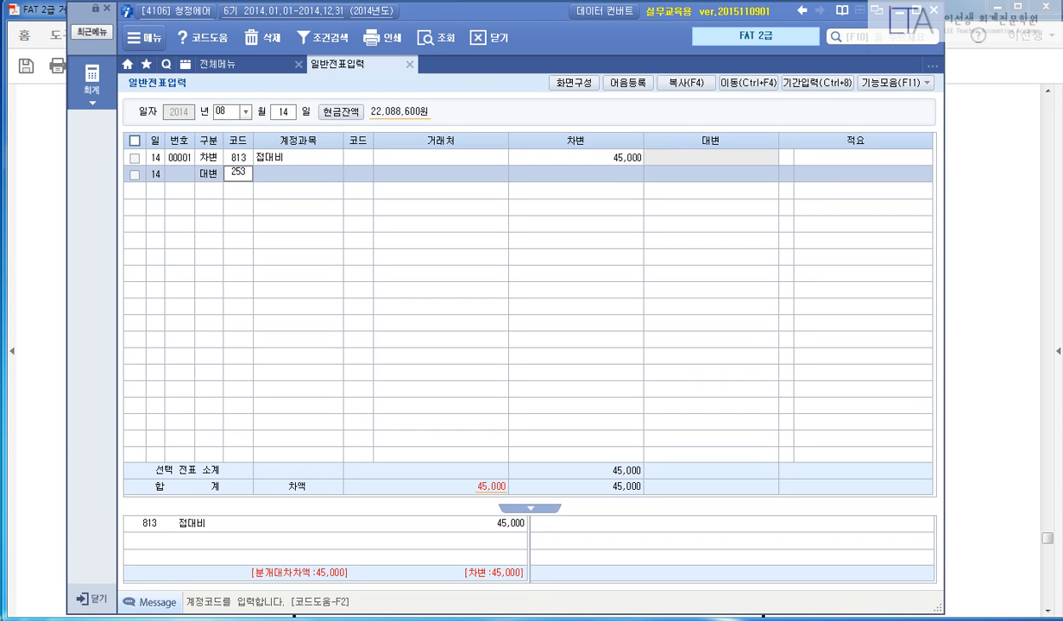
key(Return)
text(삼성)
key(Return)
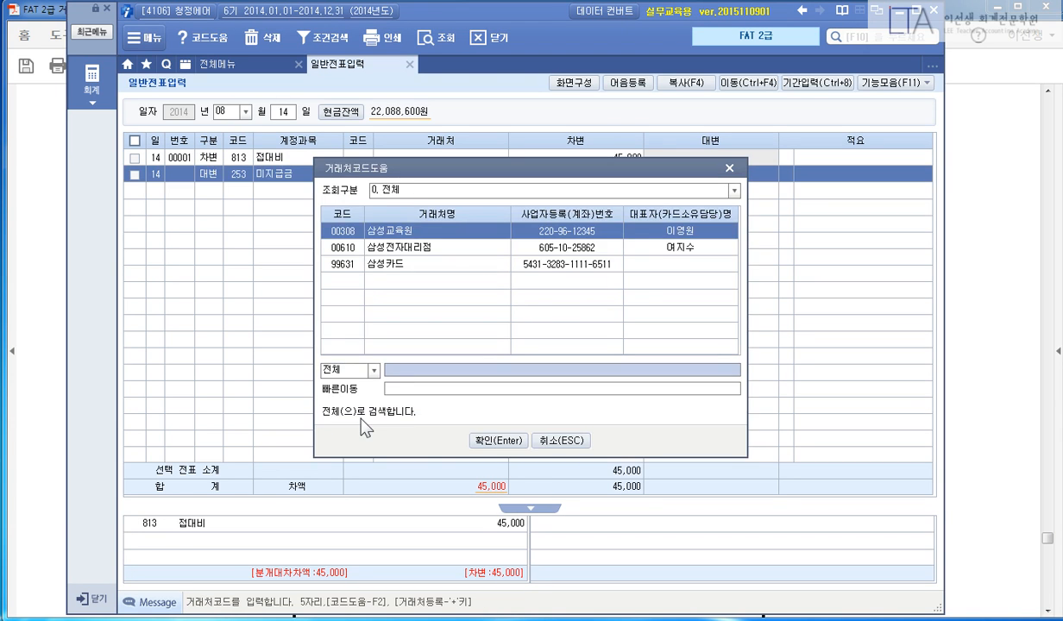
key(Down)
key(Down)
key(Return)
text(4)
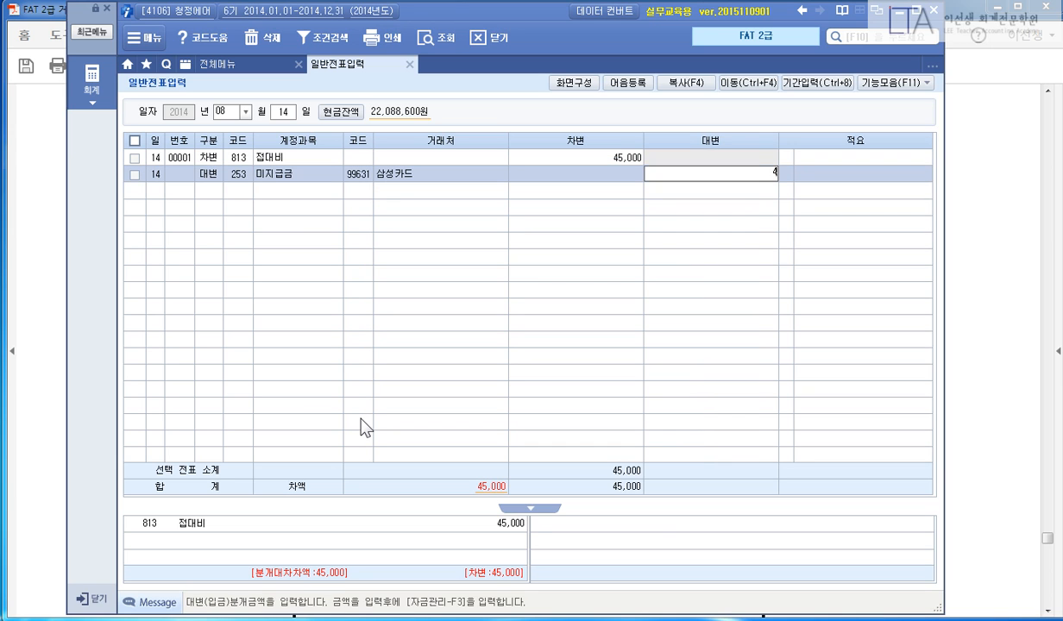
text(5,000)
key(Return)
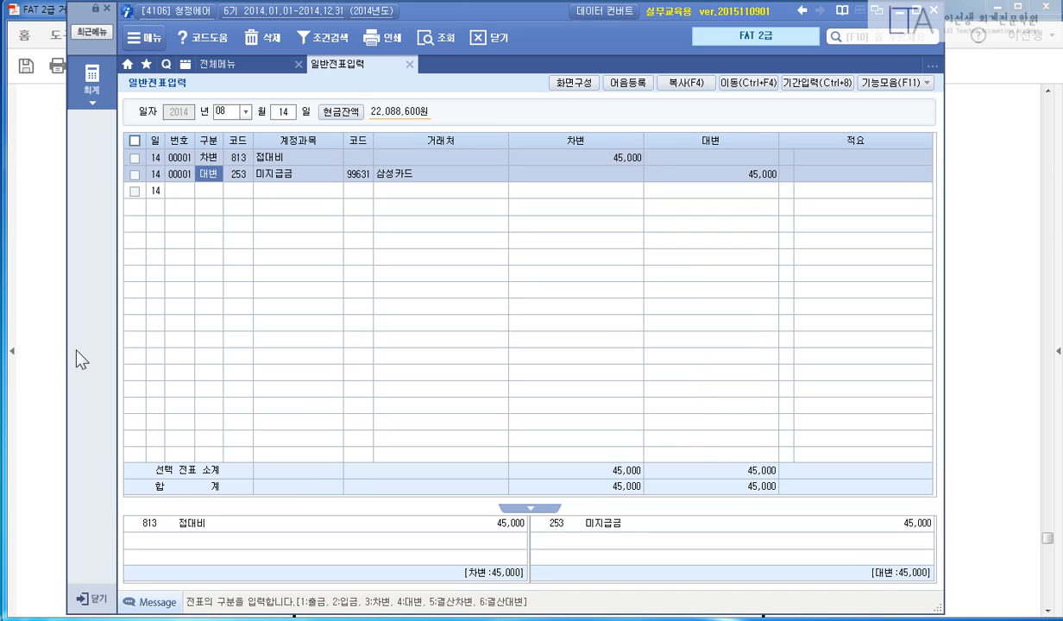
key(Escape)
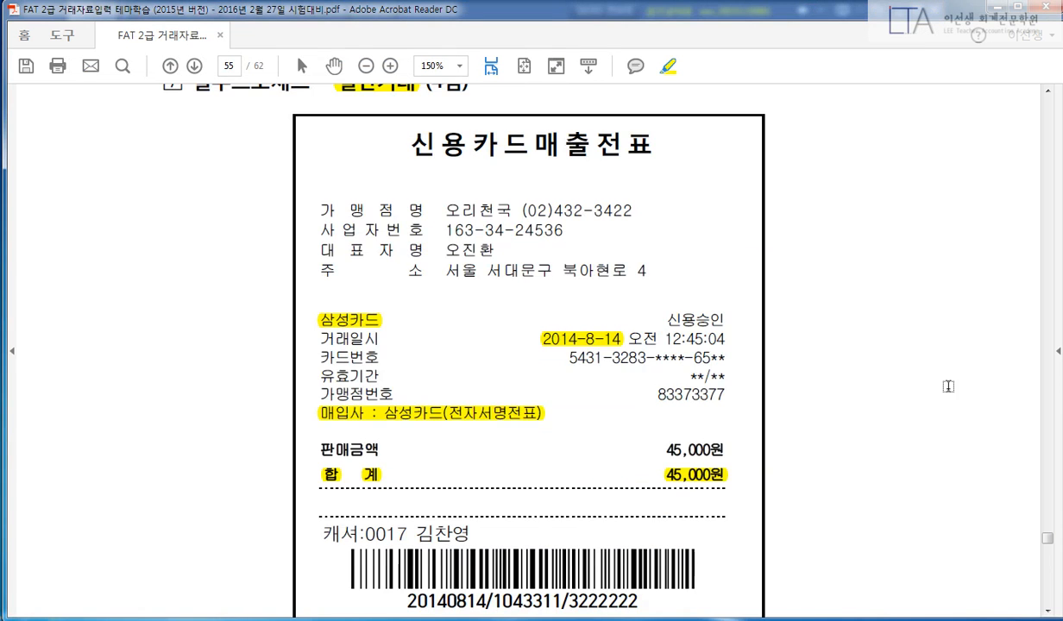
Highlight 계산서 거래, [8월 20일], 외부 위탁교육을, 교육비 and 현금 in the page-56 task.
click(977, 364)
scroll(938, 417, down, 10)
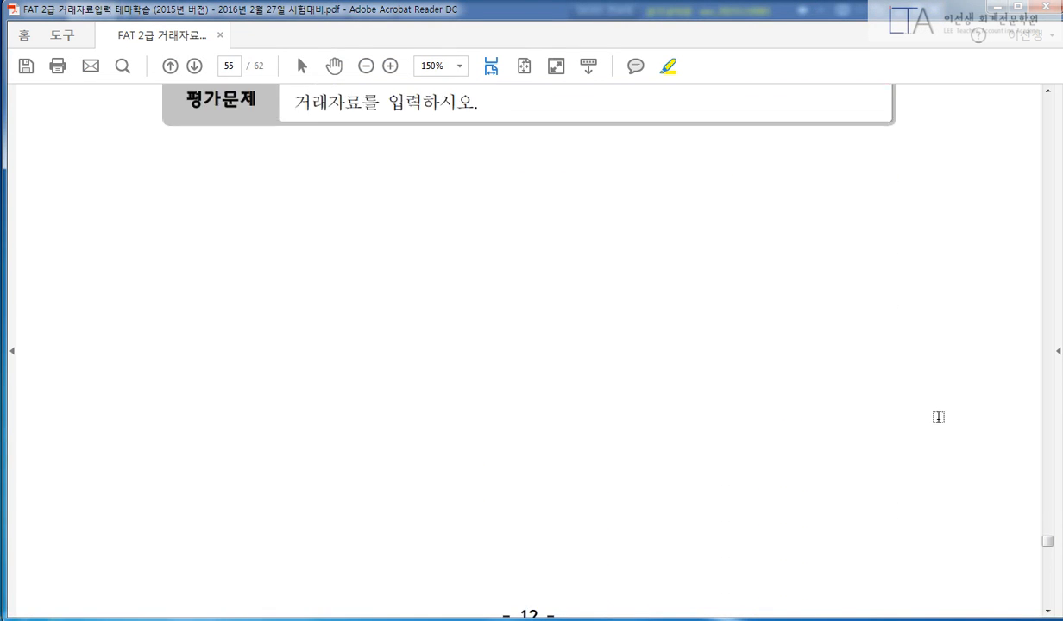
scroll(937, 416, down, 10)
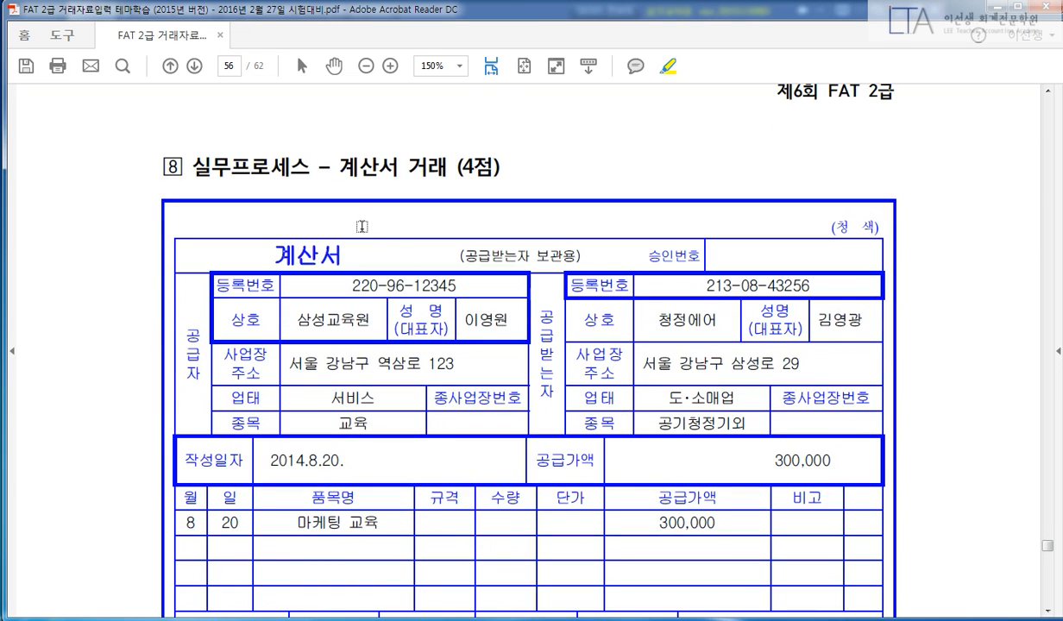
drag(328, 164, 450, 167)
scroll(466, 177, down, 2)
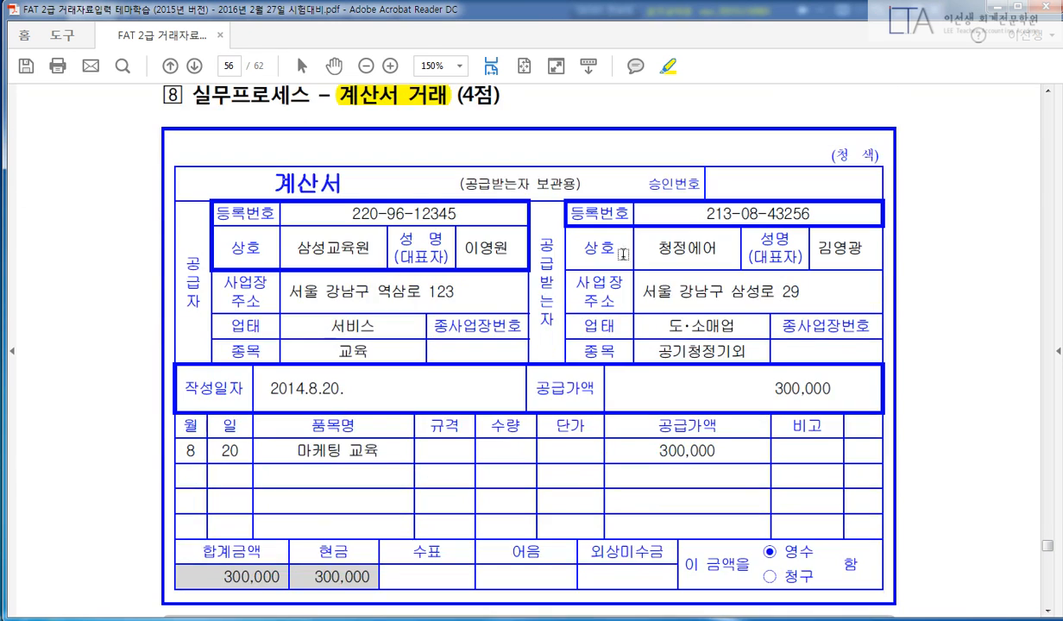
scroll(867, 315, down, 5)
drag(294, 452, 373, 453)
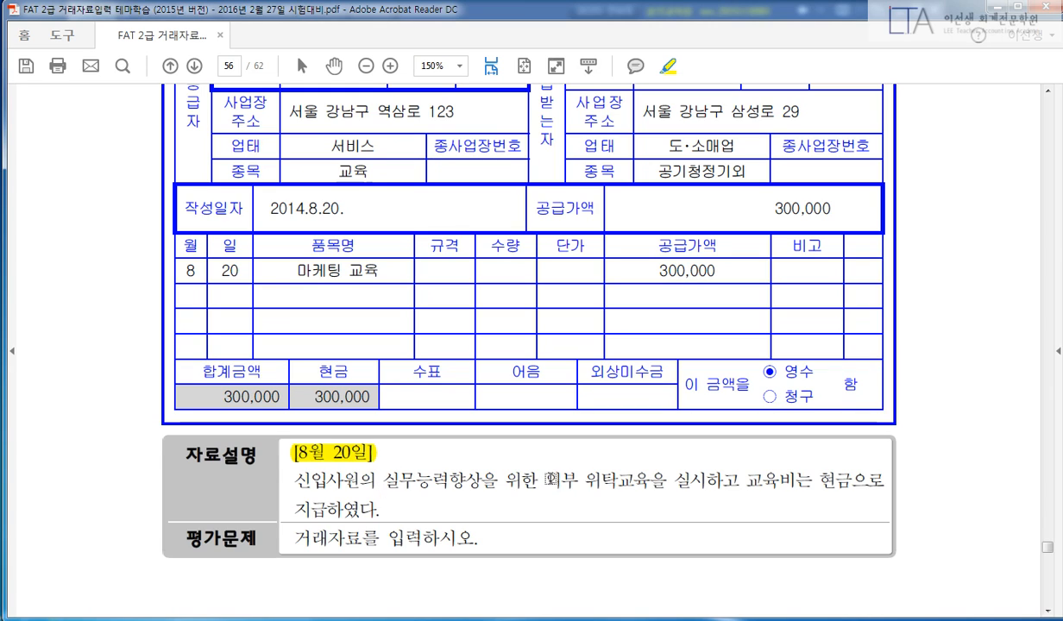
drag(546, 479, 670, 479)
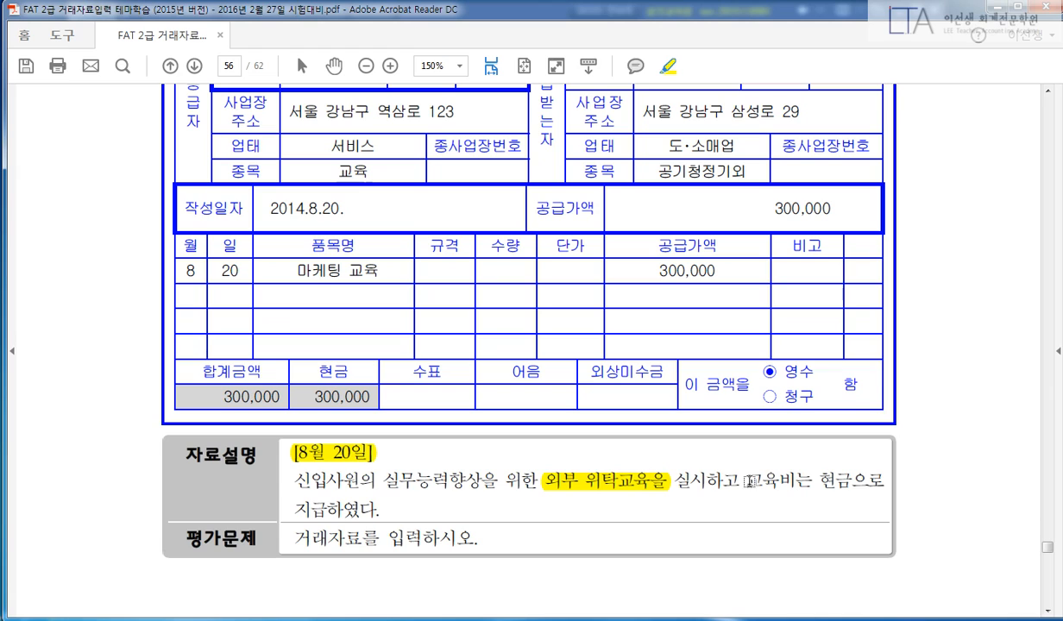
drag(745, 480, 854, 481)
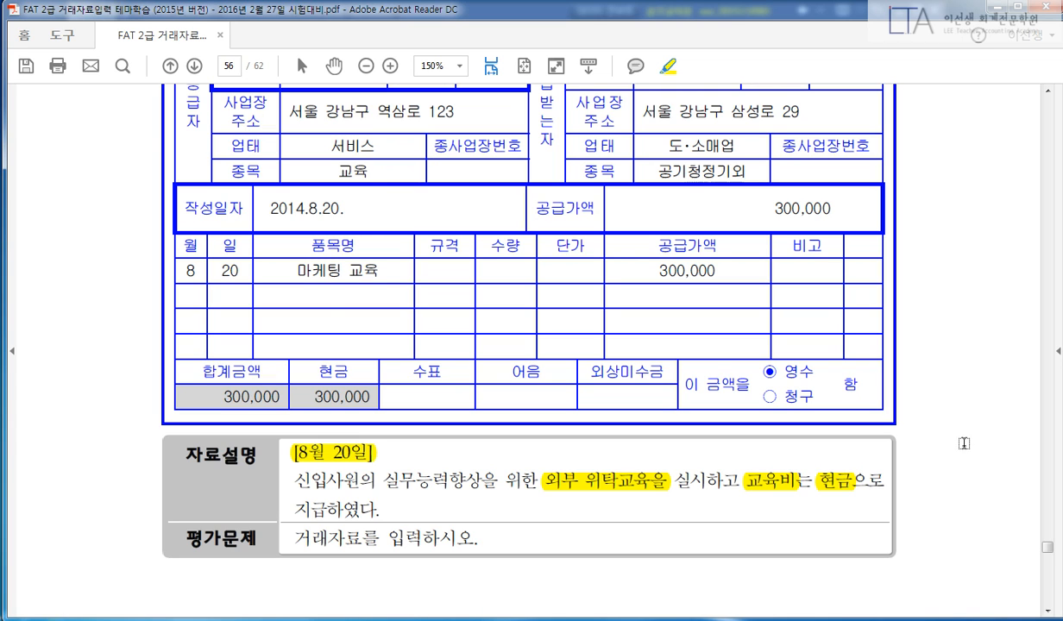
Highlight 현금 300,000 and delete the mistaken 삼성교육원 highlight.
scroll(619, 516, up, 2)
drag(317, 444, 366, 469)
scroll(457, 376, up, 2)
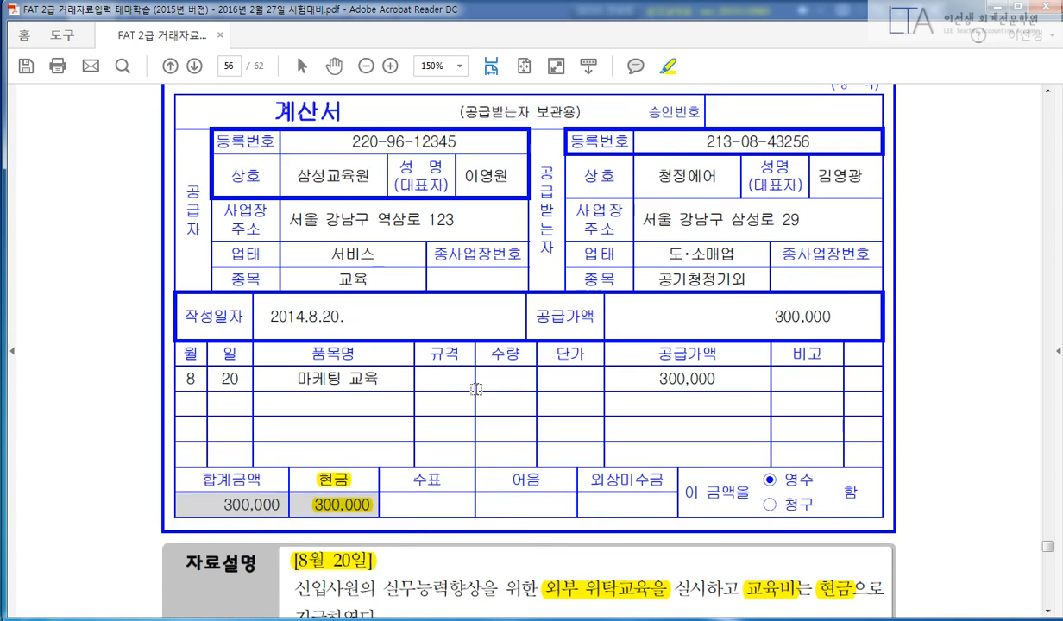
drag(296, 209, 357, 215)
right_click(357, 215)
click(380, 274)
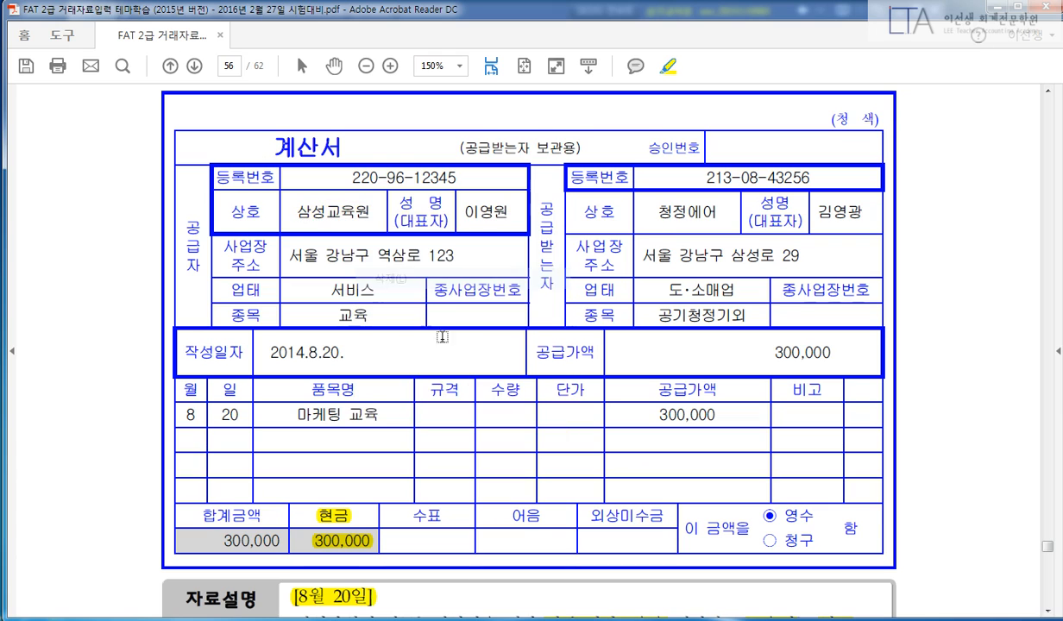
Highlight the invoice date 2014.8.20. and the 300,000 supply amount.
scroll(467, 361, down, 1)
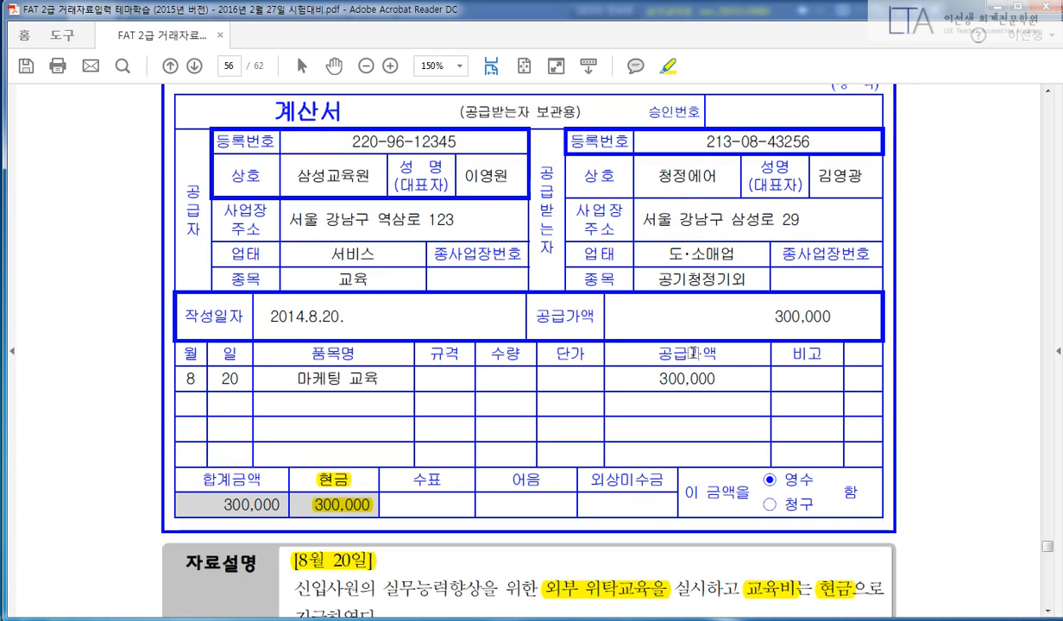
drag(345, 317, 258, 317)
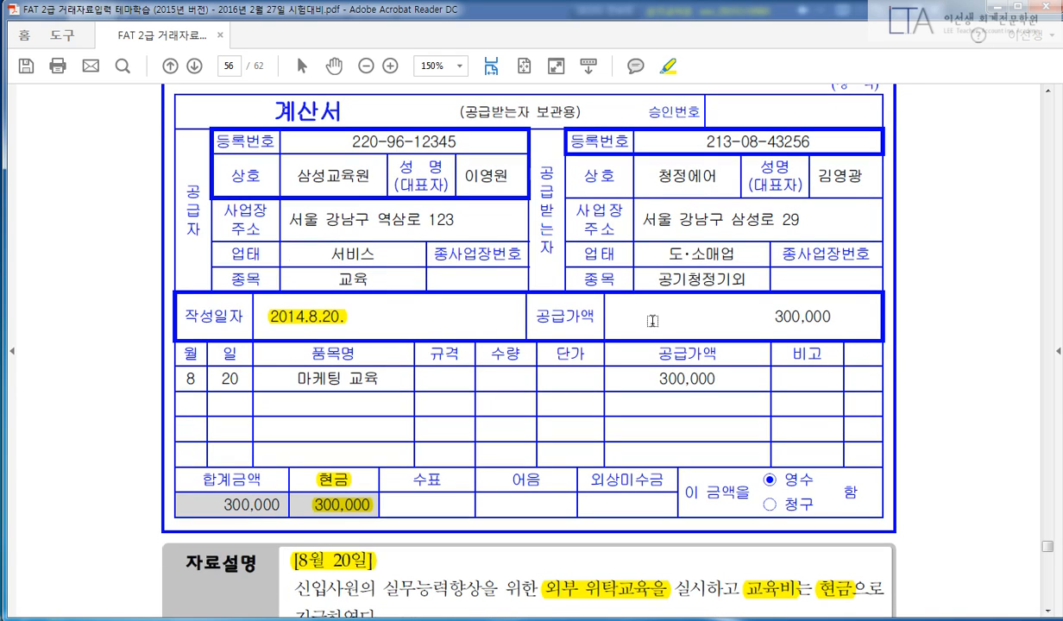
drag(755, 317, 842, 316)
scroll(919, 324, down, 2)
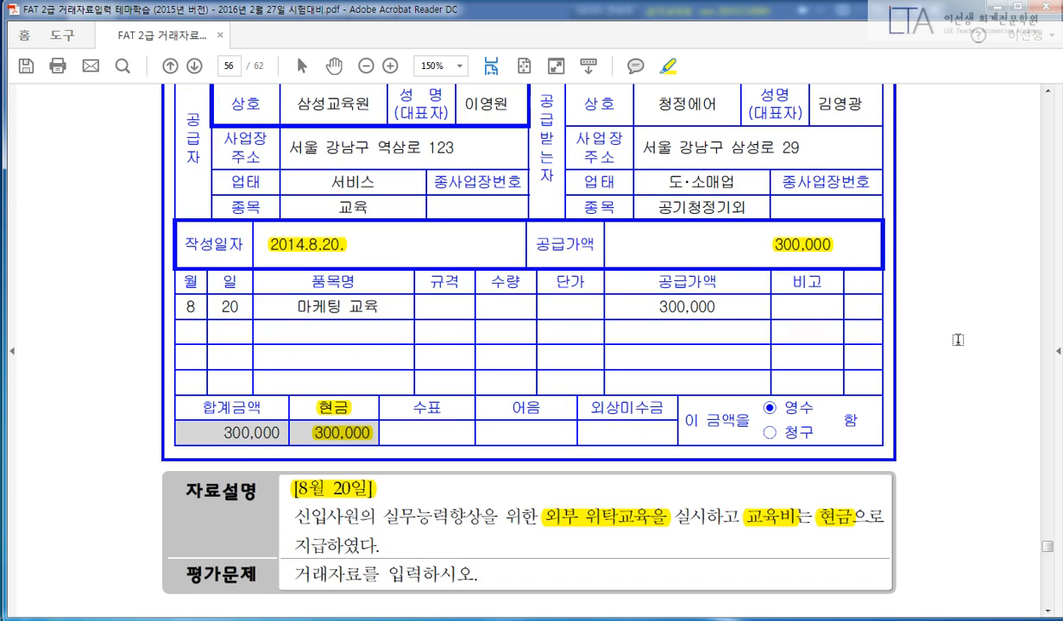
Start an August 20 cash-out voucher (구분 1) with account 825 교육훈련비.
key(alt+Tab)
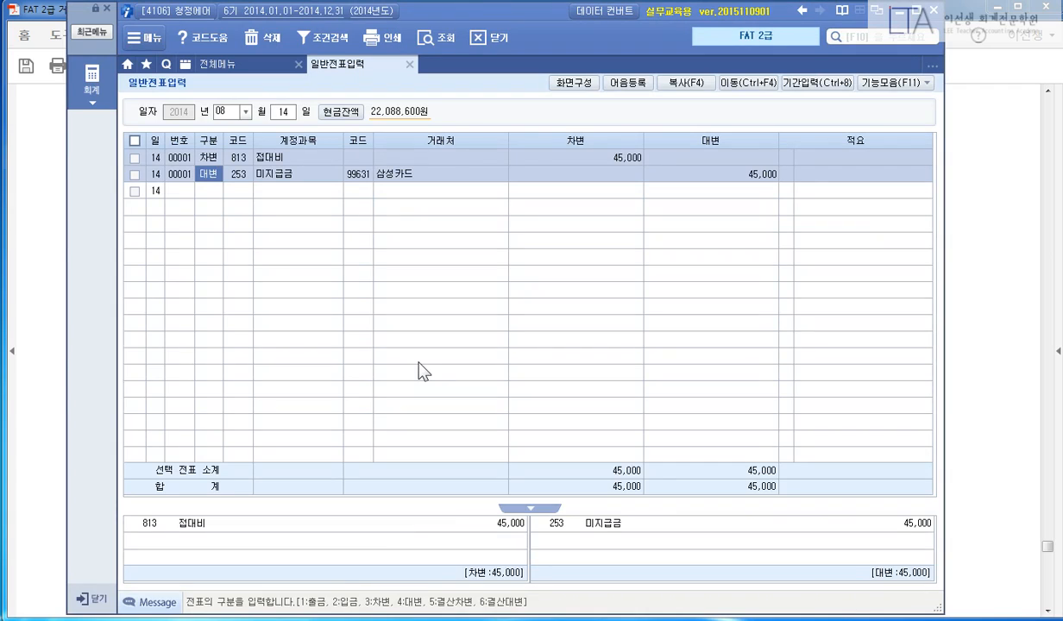
text(20)
key(Return)
text(1)
key(Return)
text(826)
key(Return)
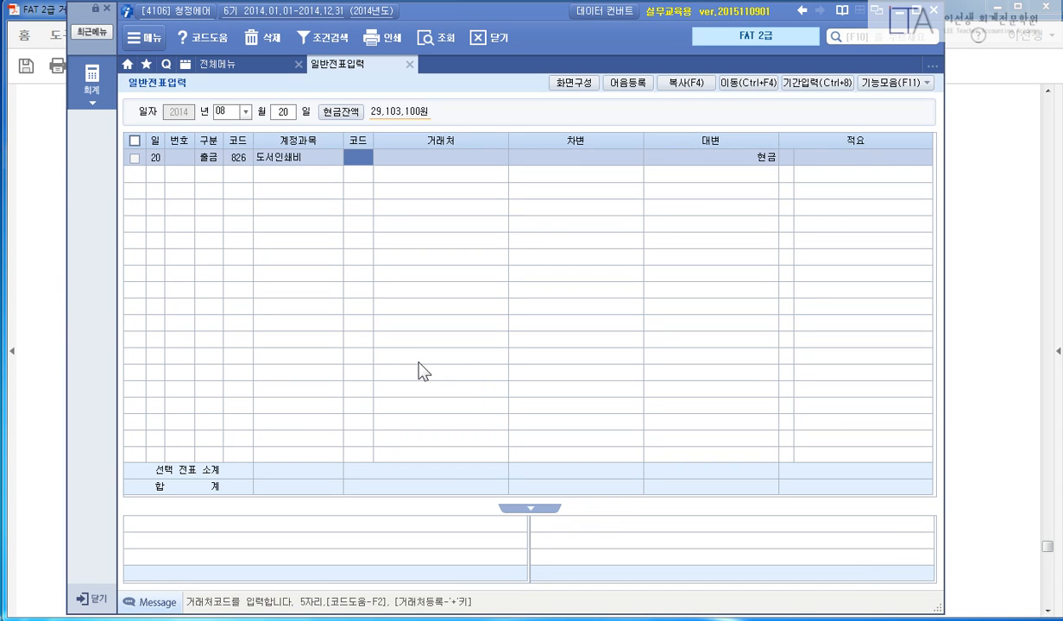
key(shift+Tab)
text(825)
key(Return)
Enter the 300,000 debit and finish the voucher row.
key(Return)
key(Return)
text(30)
key(Return)
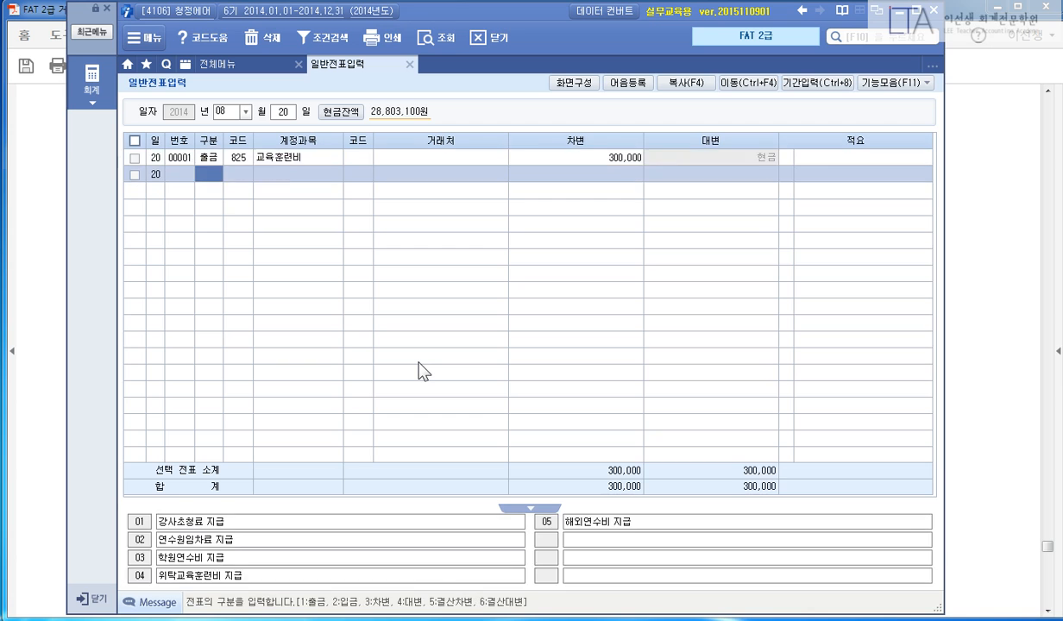
key(Return)
key(F5)
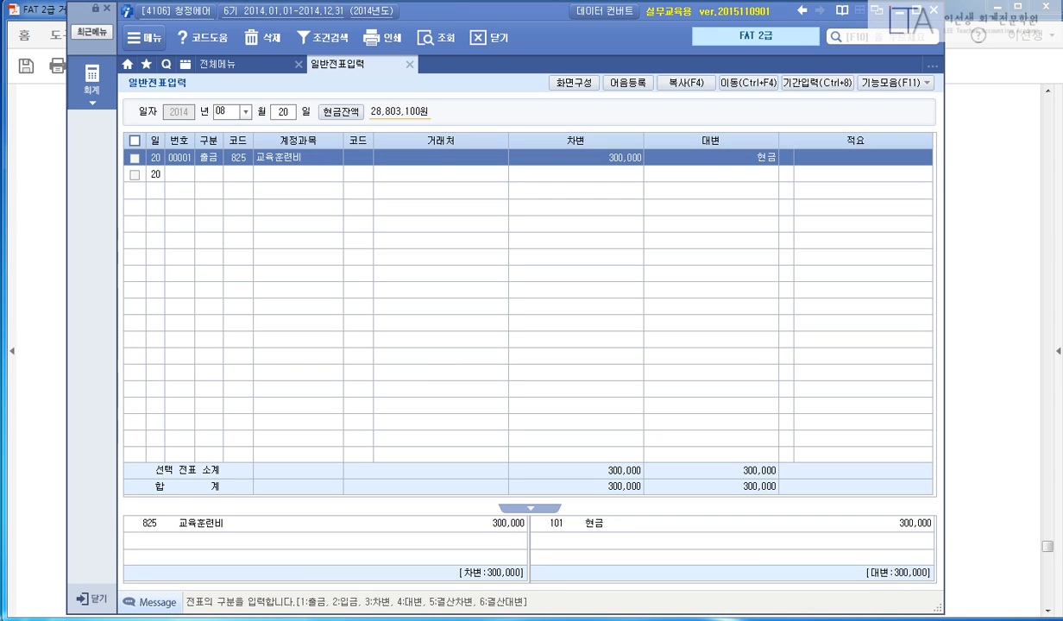
click(949, 347)
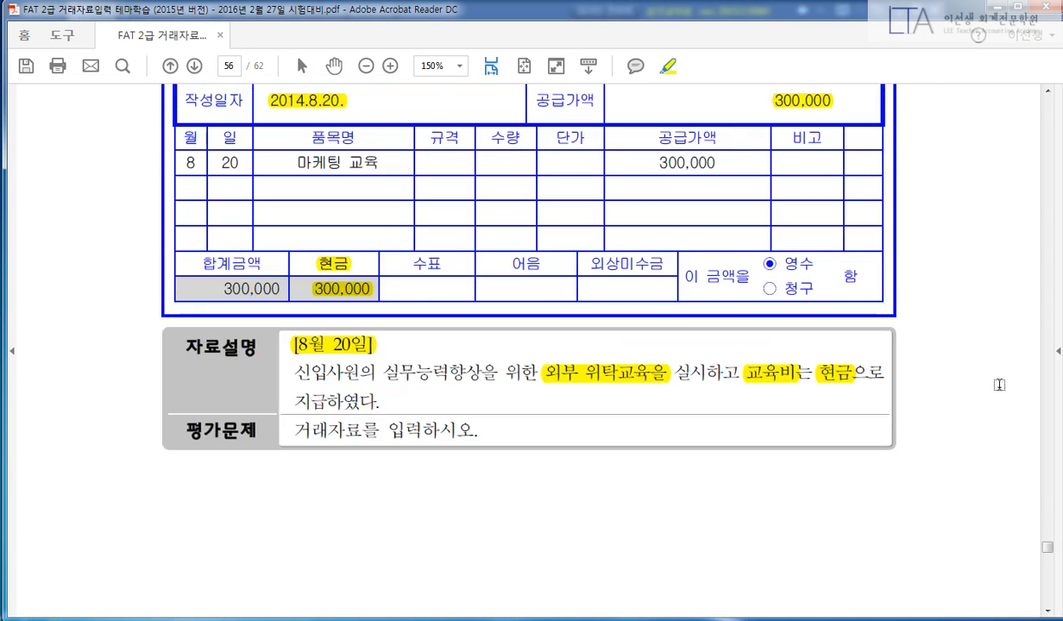
Highlight 일반거래, 8월 25일, the owner's health-drink payment, 현금 and 100,000원 on page 57.
scroll(981, 391, down, 10)
scroll(980, 390, down, 10)
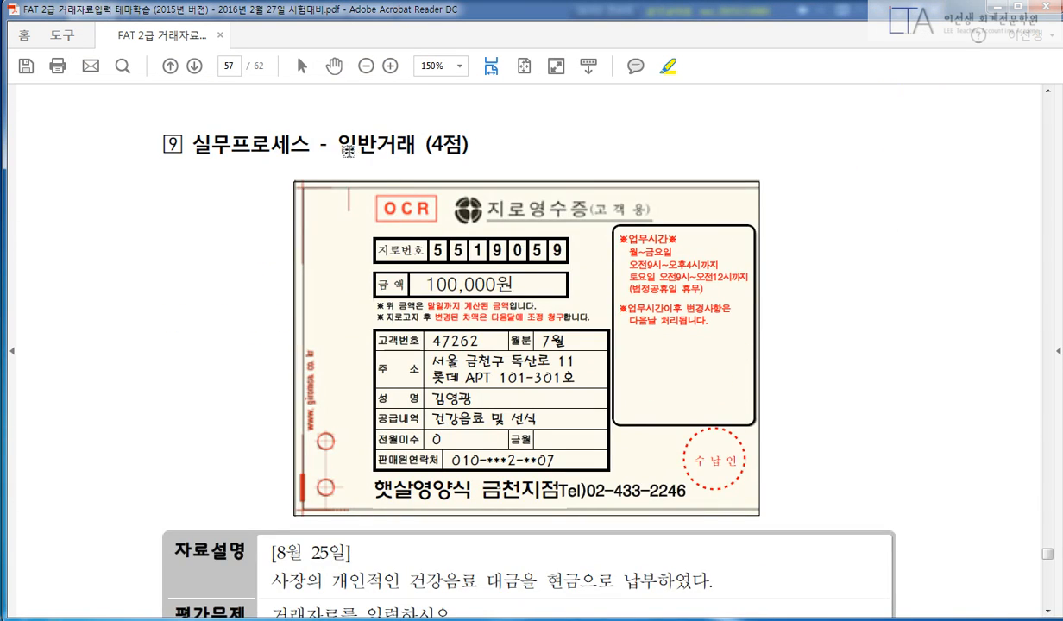
drag(334, 144, 417, 143)
scroll(297, 197, down, 2)
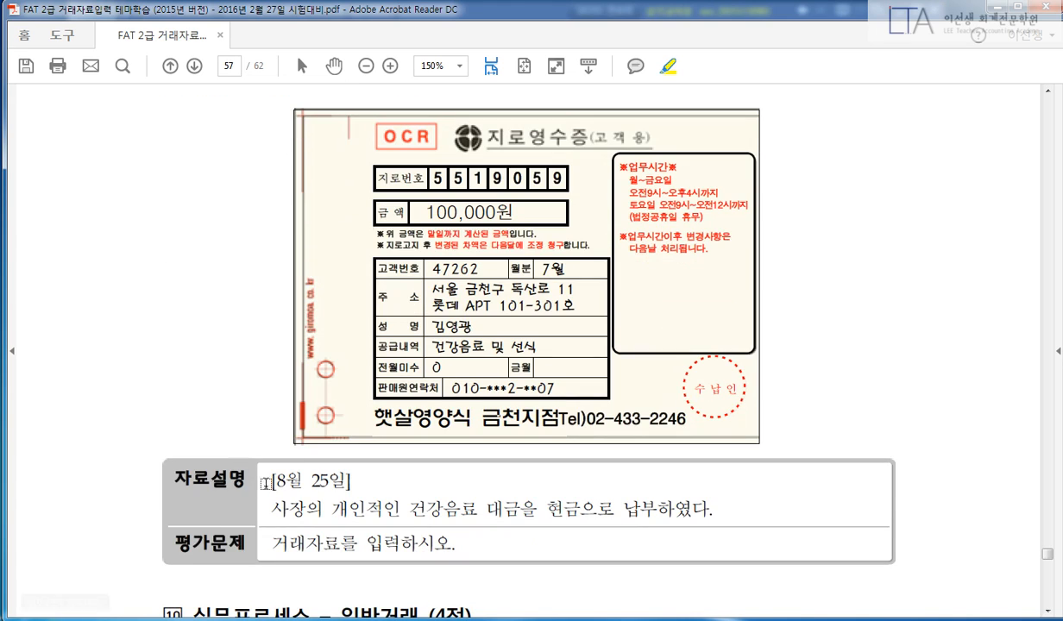
drag(271, 480, 339, 481)
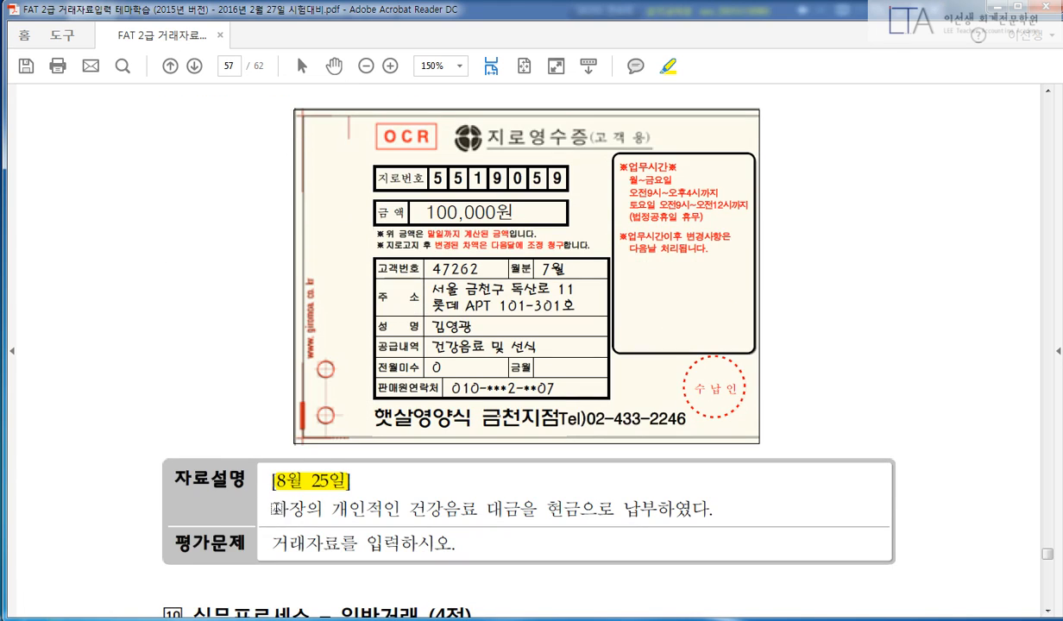
drag(271, 508, 521, 509)
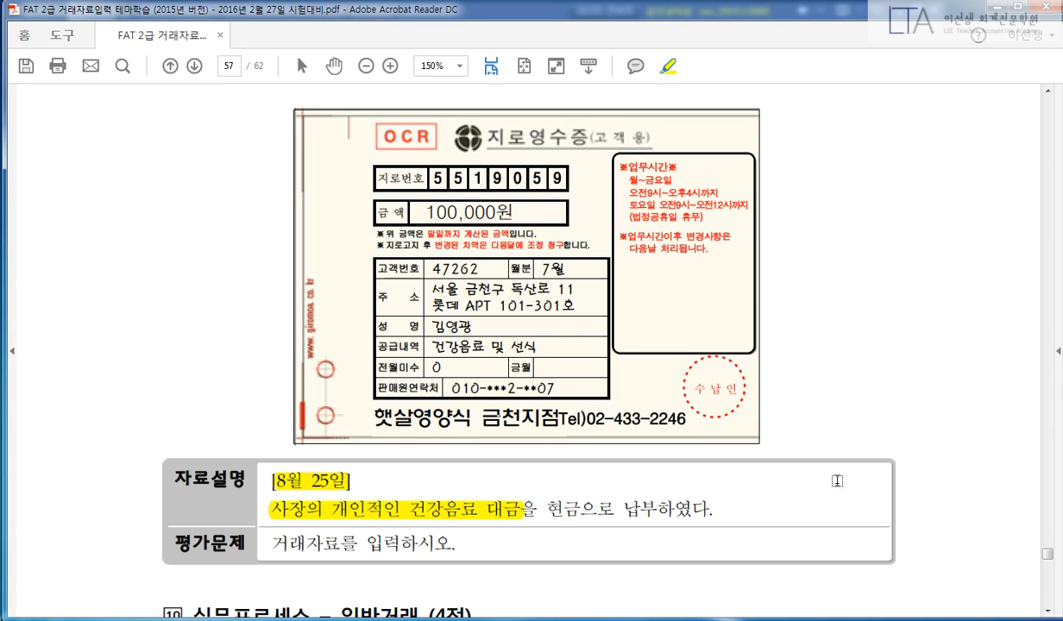
drag(546, 509, 581, 510)
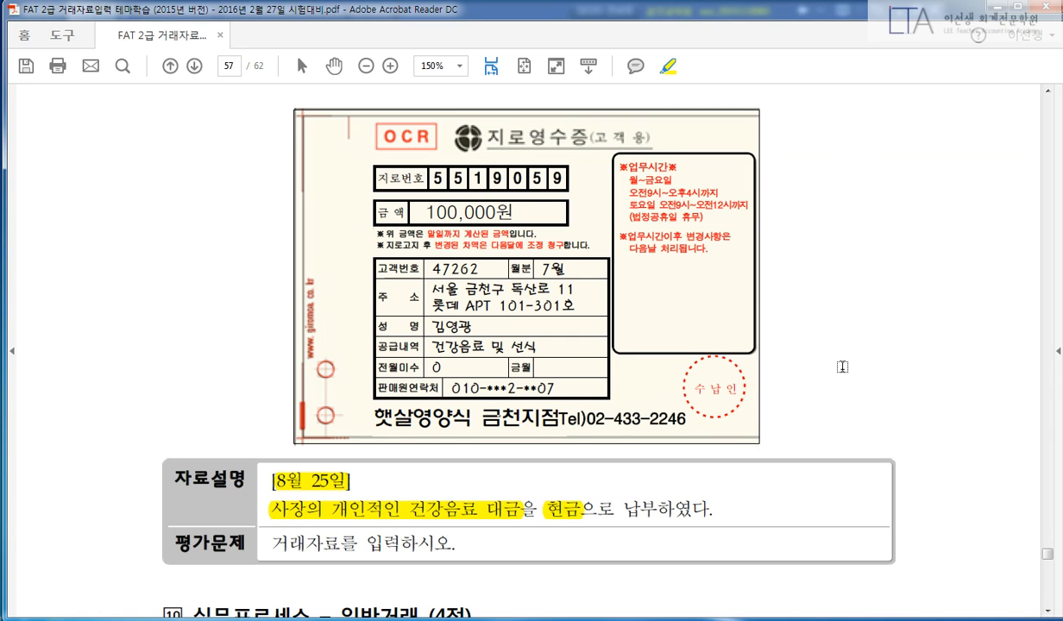
drag(417, 210, 512, 212)
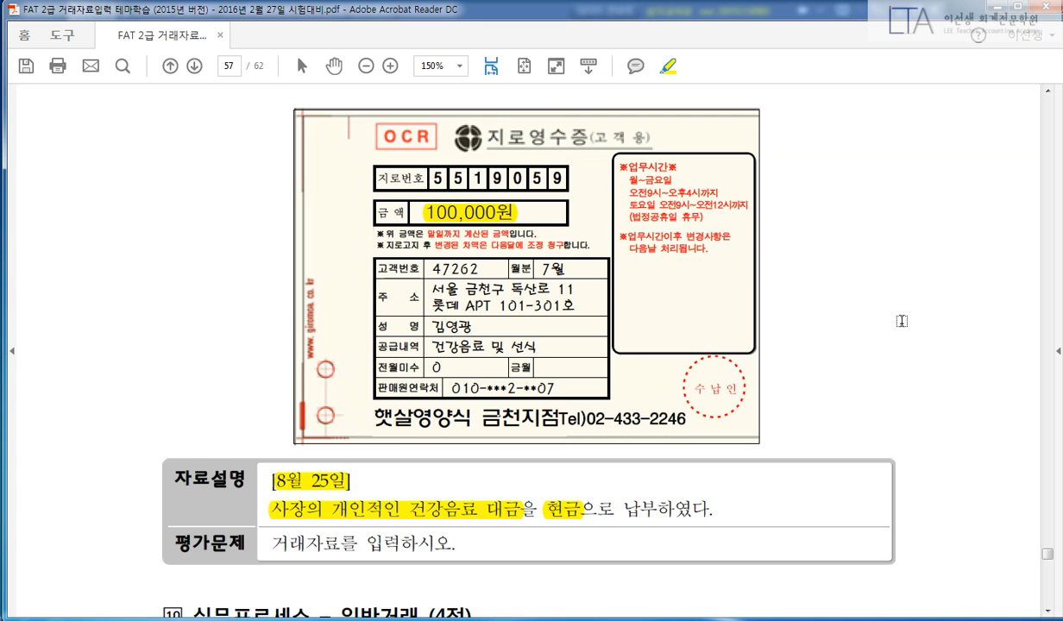
Record an August 25 cash voucher debiting 338 인출금 100,000.
key(alt+Tab)
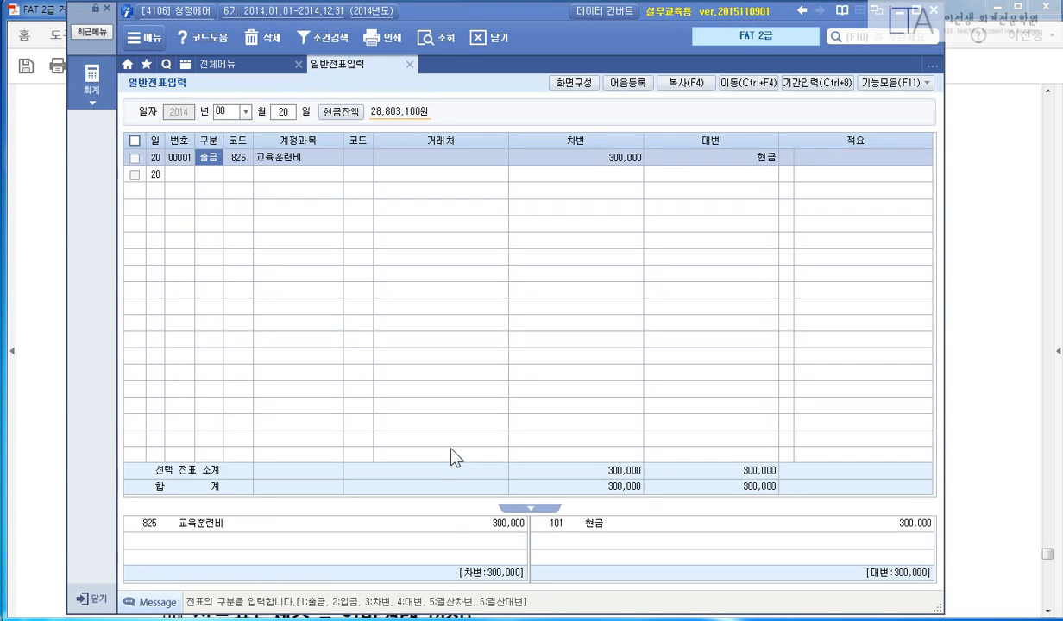
key(Escape)
text(251338)
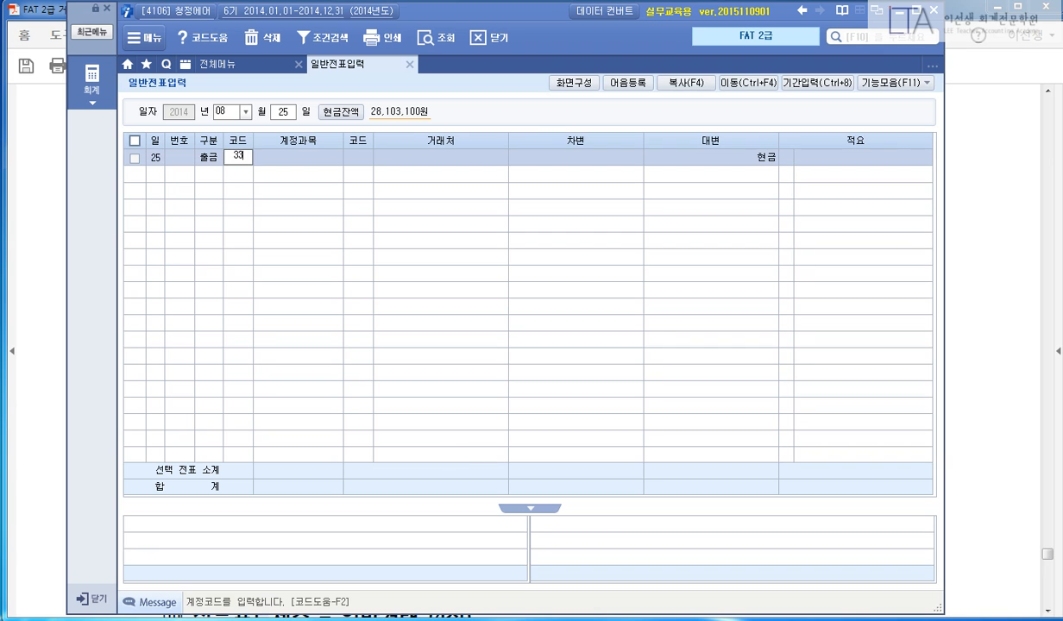
key(Return)
key(Return)
key(Return)
text(1000000)
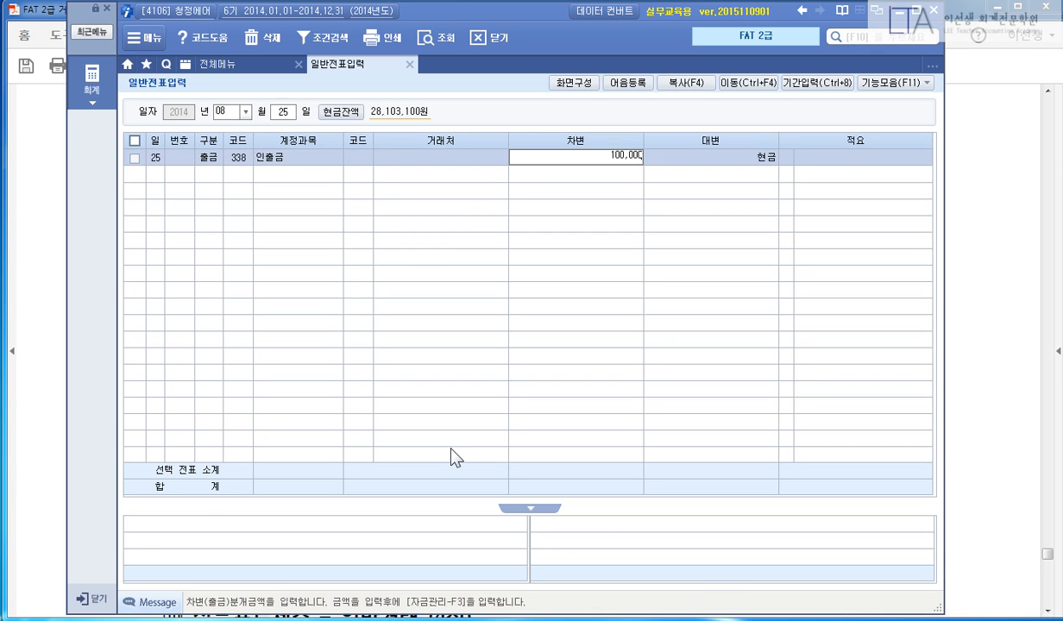
key(Return)
key(Up)
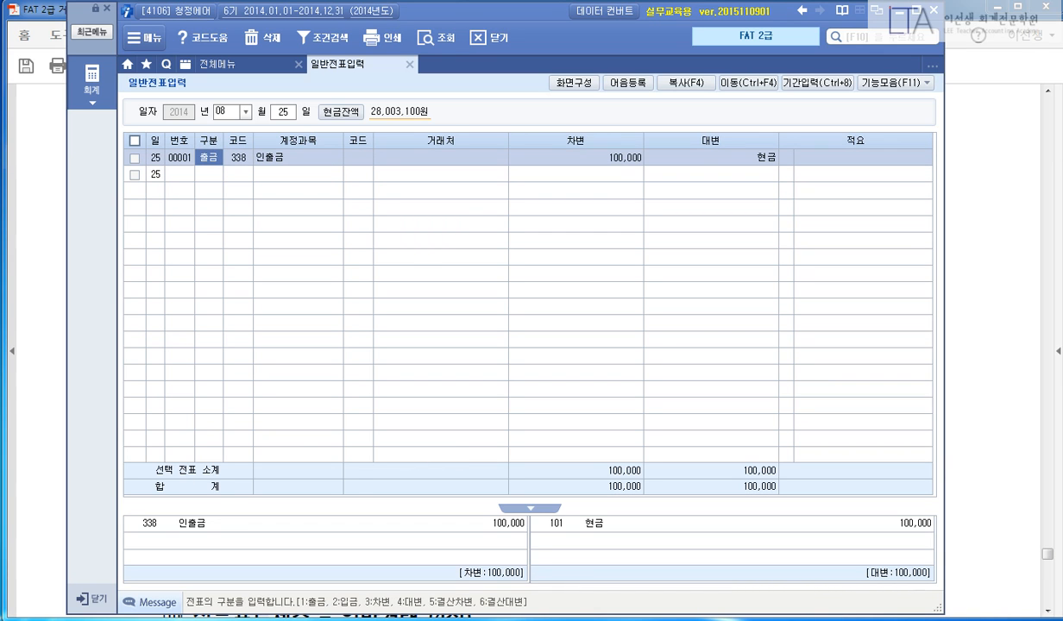
click(189, 620)
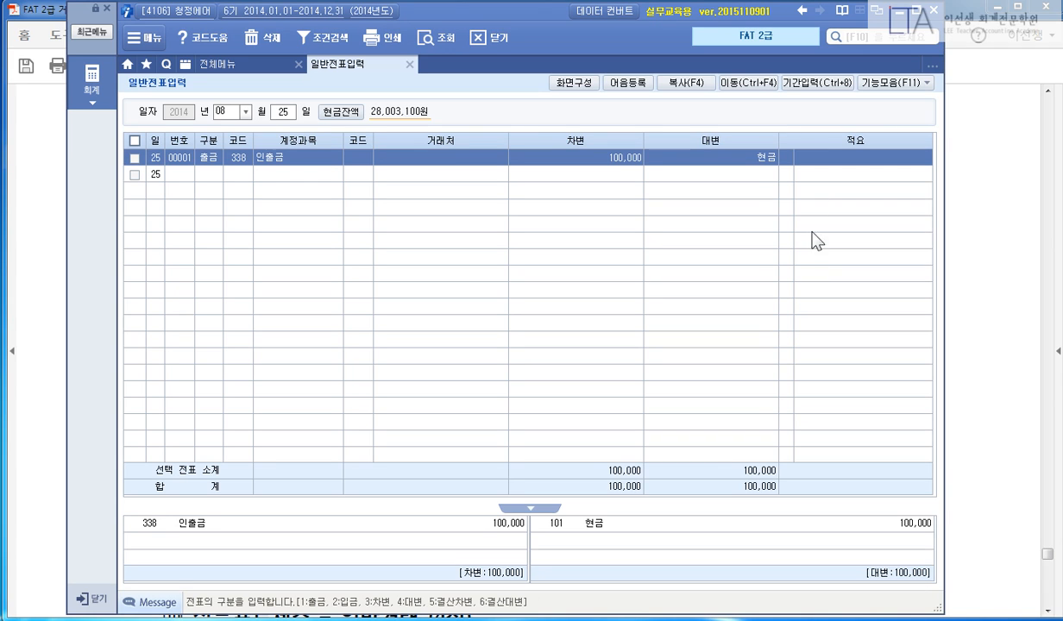
click(990, 154)
scroll(910, 252, down, 10)
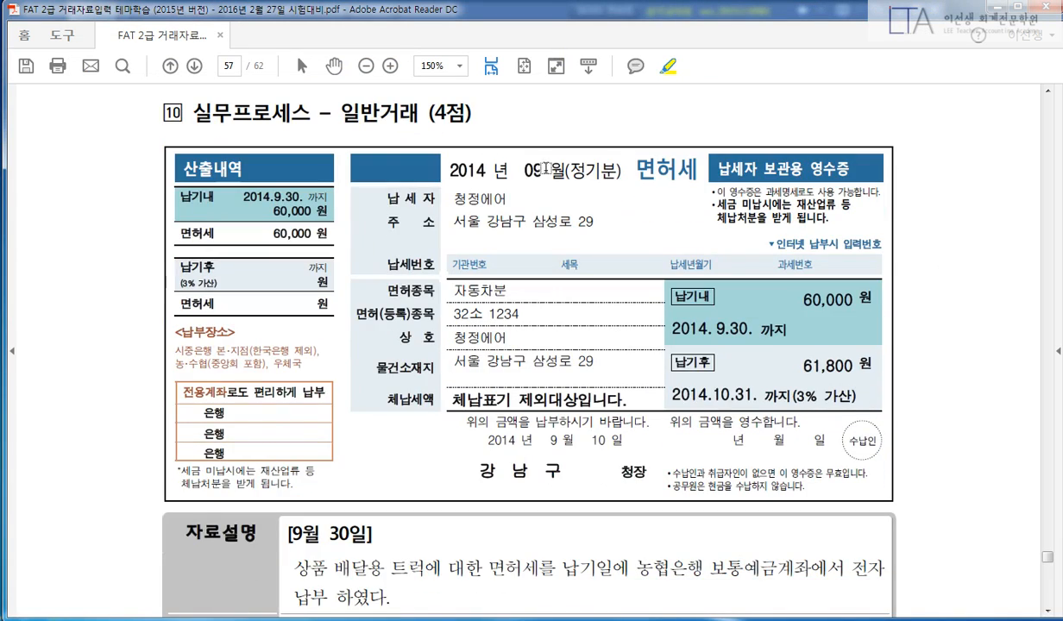
Highlight 일반거래, the 9월 30일 date and the 면허세 농협은행 payment phrase.
drag(336, 113, 420, 113)
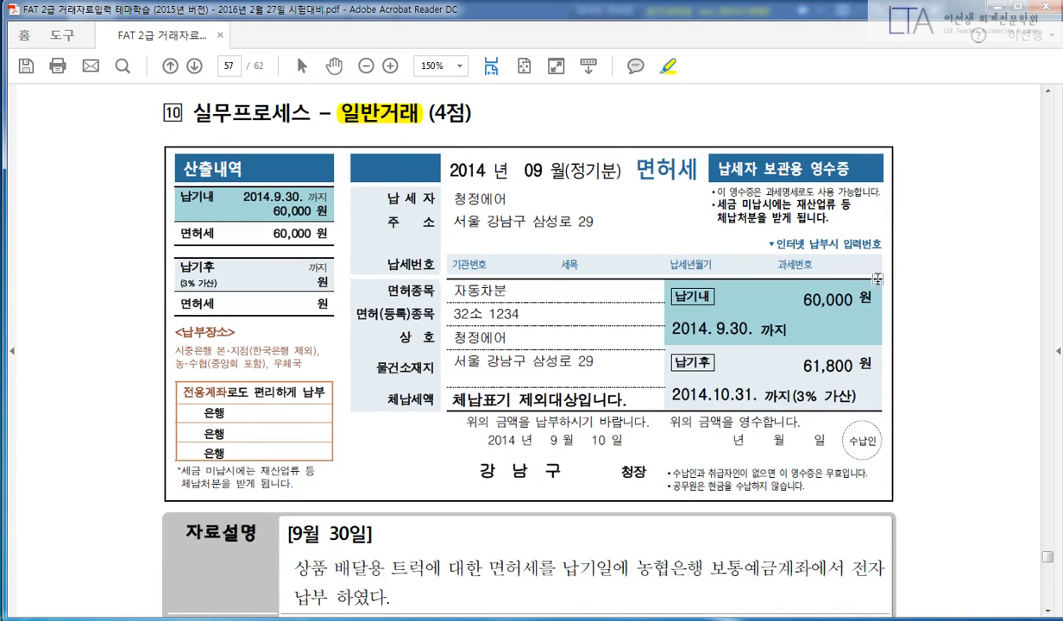
scroll(877, 279, down, 3)
drag(288, 424, 371, 425)
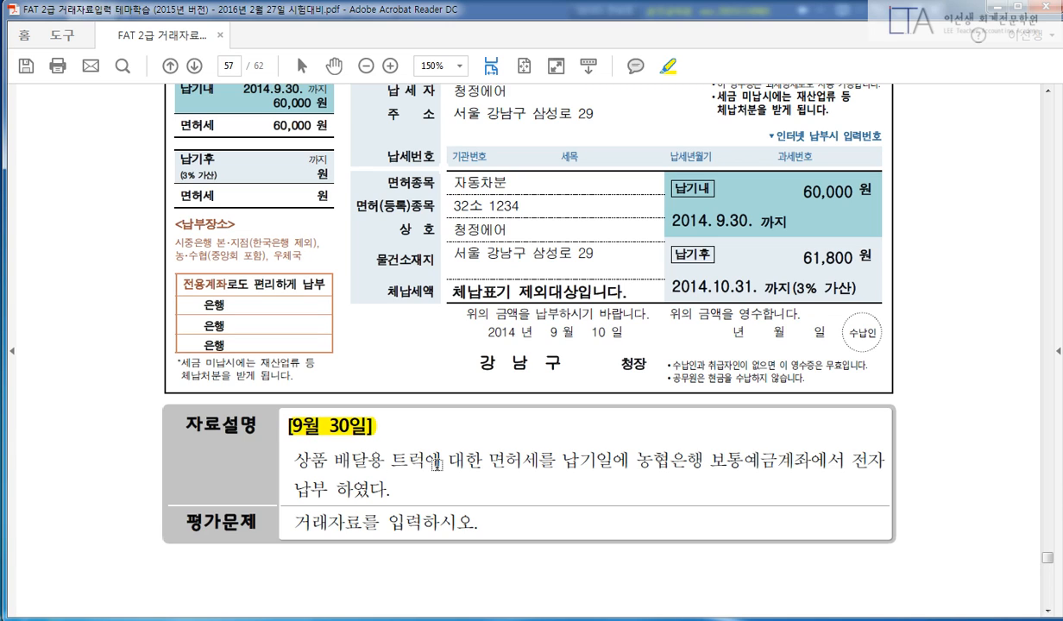
double_click(518, 460)
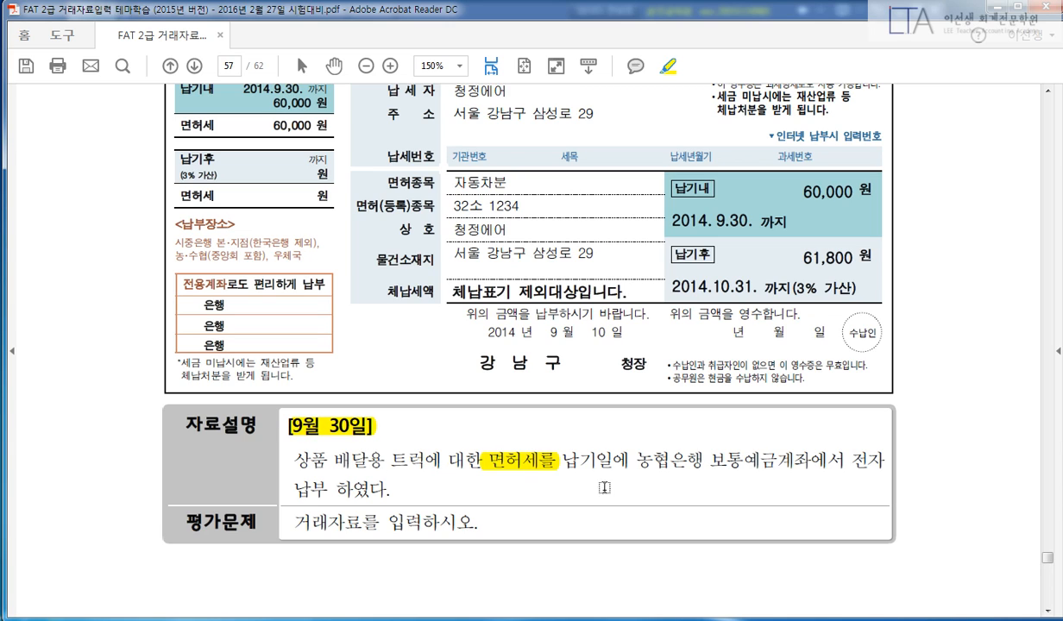
drag(560, 459, 884, 461)
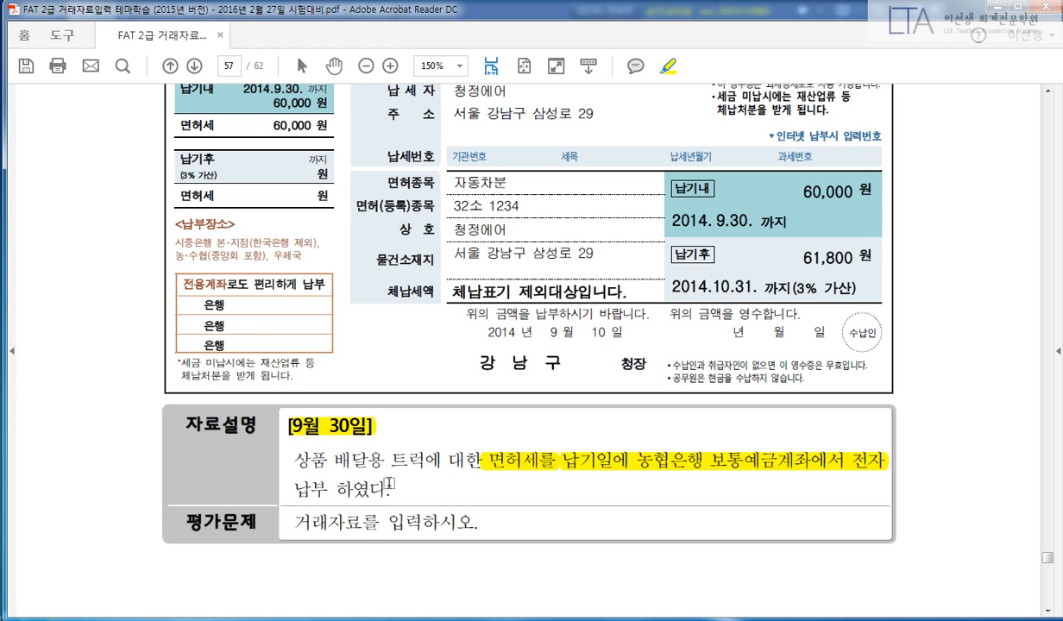
Circle the on-time 60,000 amount and cross out the late 61,800 amount.
scroll(616, 463, up, 2)
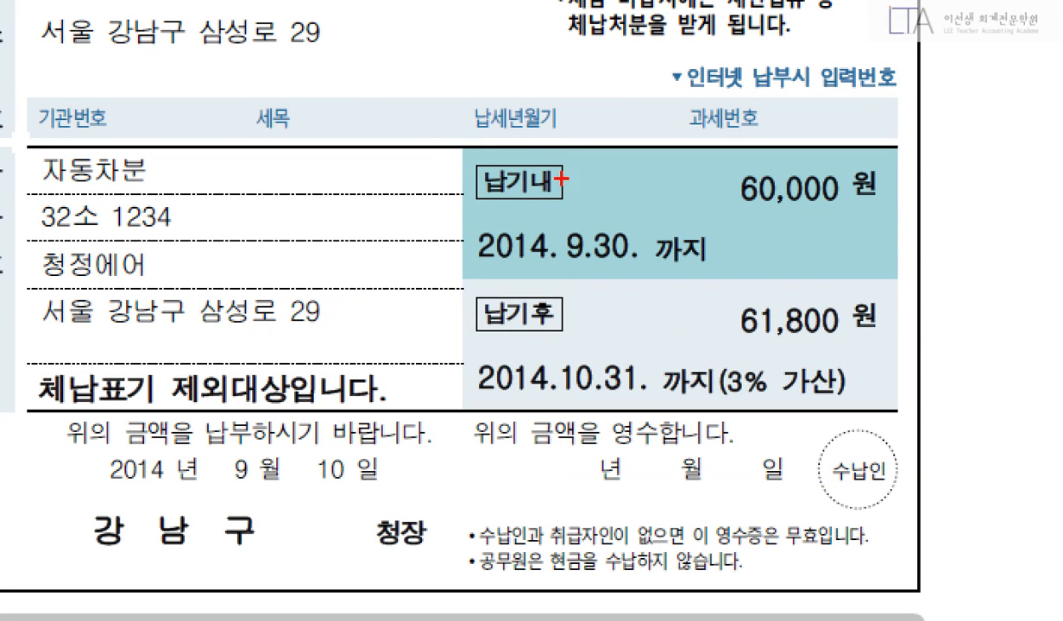
mouse_move(442, 138)
mouse_down()
mouse_move(617, 304)
mouse_move(920, 411)
mouse_up()
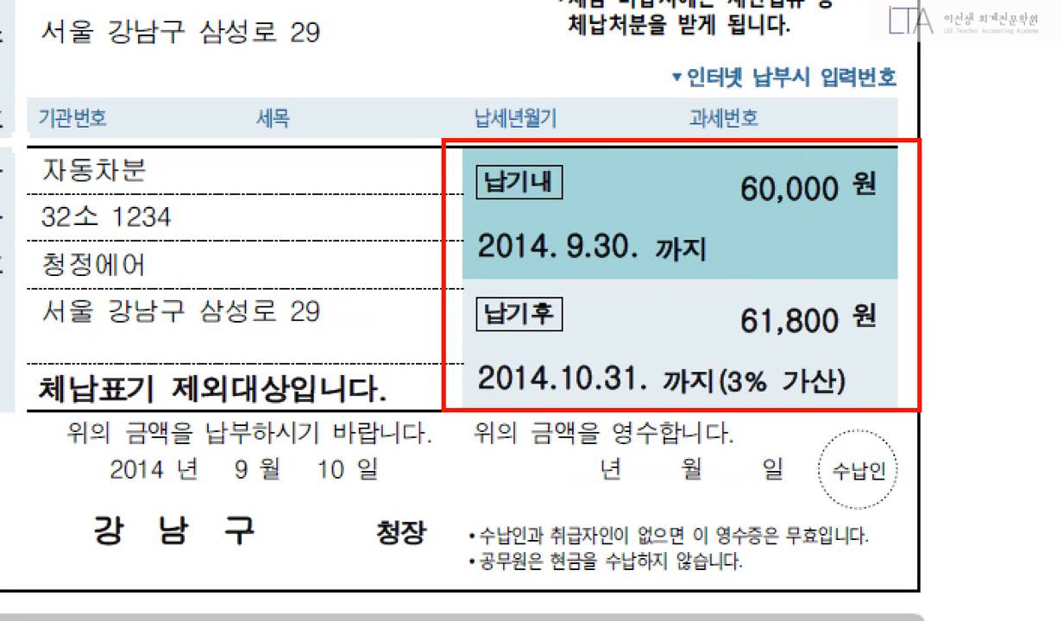
drag(777, 319, 557, 389)
drag(527, 326, 742, 406)
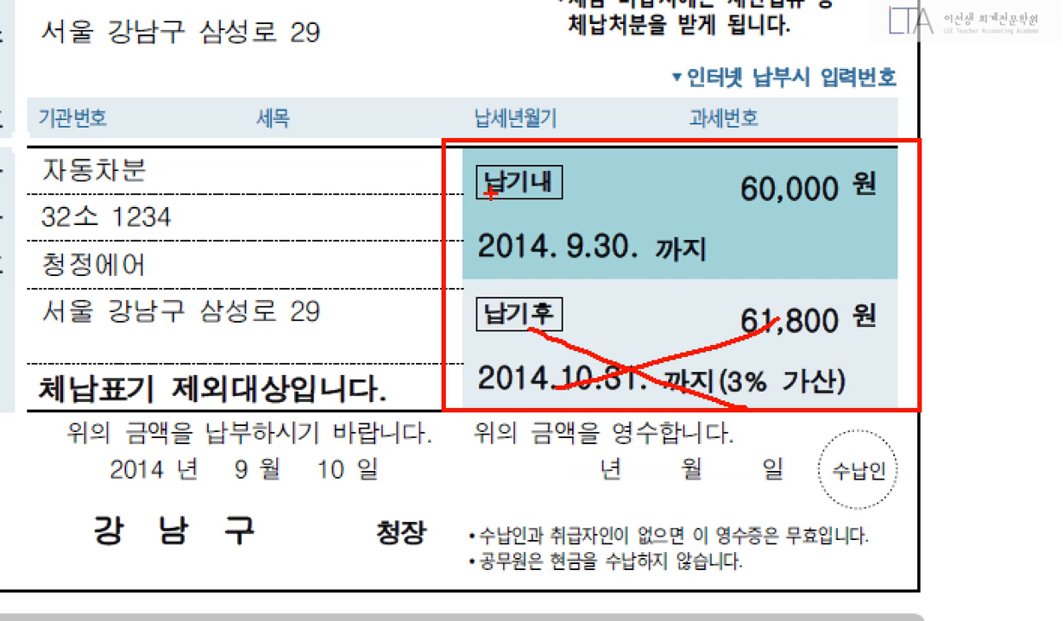
mouse_move(449, 155)
mouse_down()
mouse_move(776, 232)
mouse_move(861, 239)
mouse_move(802, 151)
mouse_move(878, 252)
mouse_up()
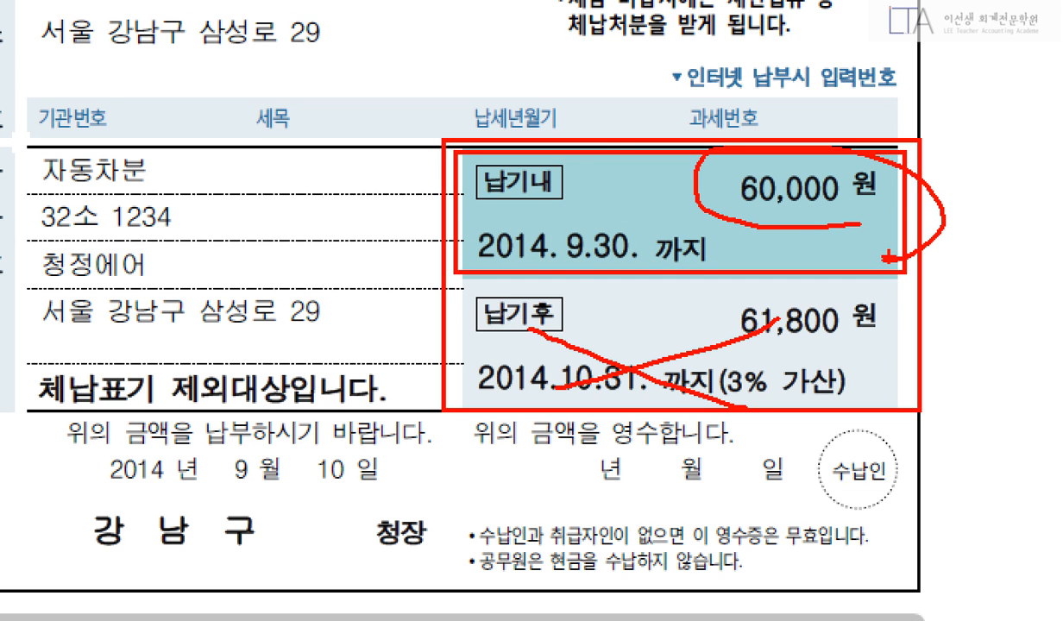
key(Escape)
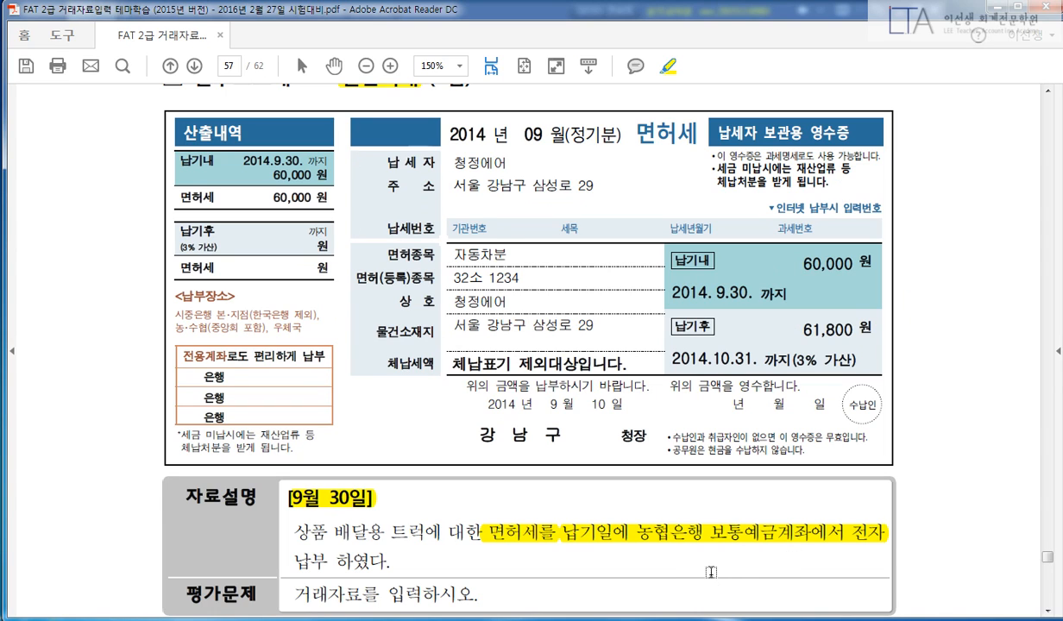
Start a September 30 voucher debiting 817 세금과공과금 60,000.
key(alt+Tab)
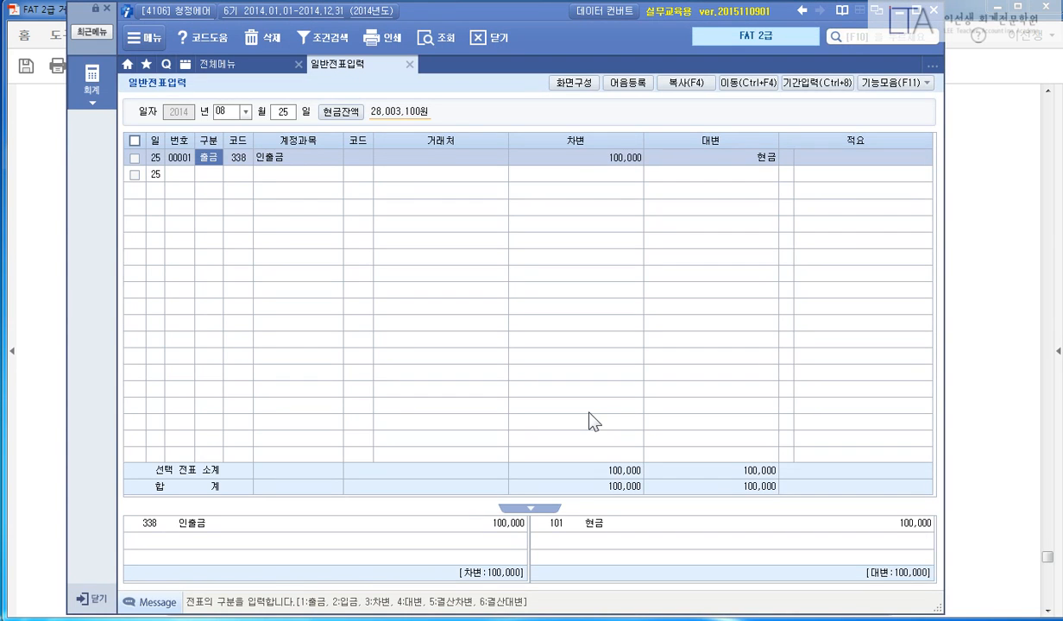
key(Escape)
text(093038)
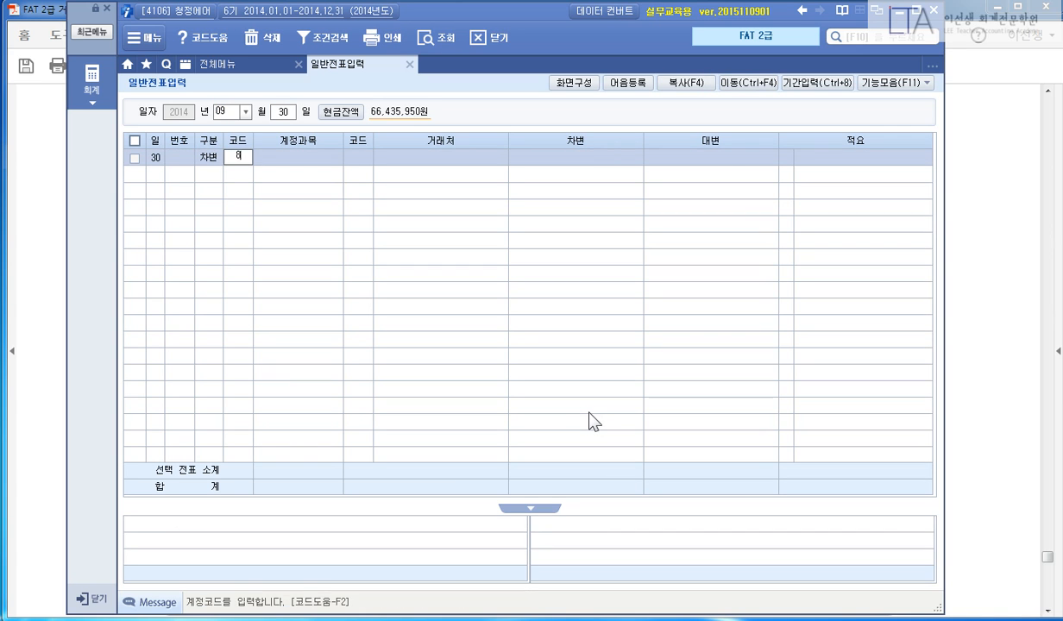
text(17)
key(Return)
key(Return)
text(600000)
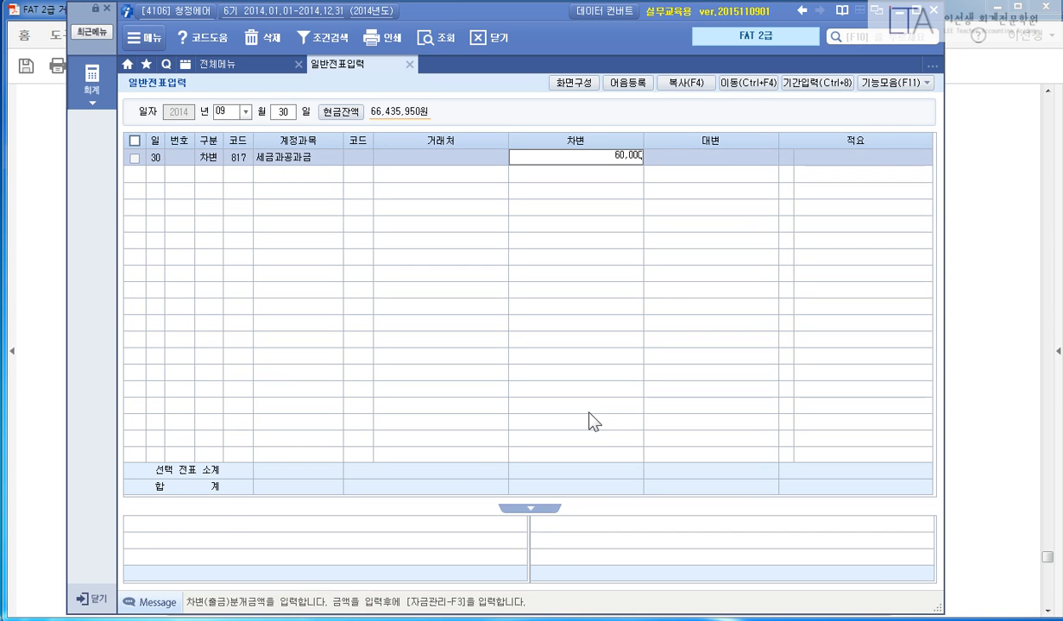
key(Return)
key(Return)
Credit 103 보통예금 60,000 with partner 농협은행.
text(4)
text(3)
key(Return)
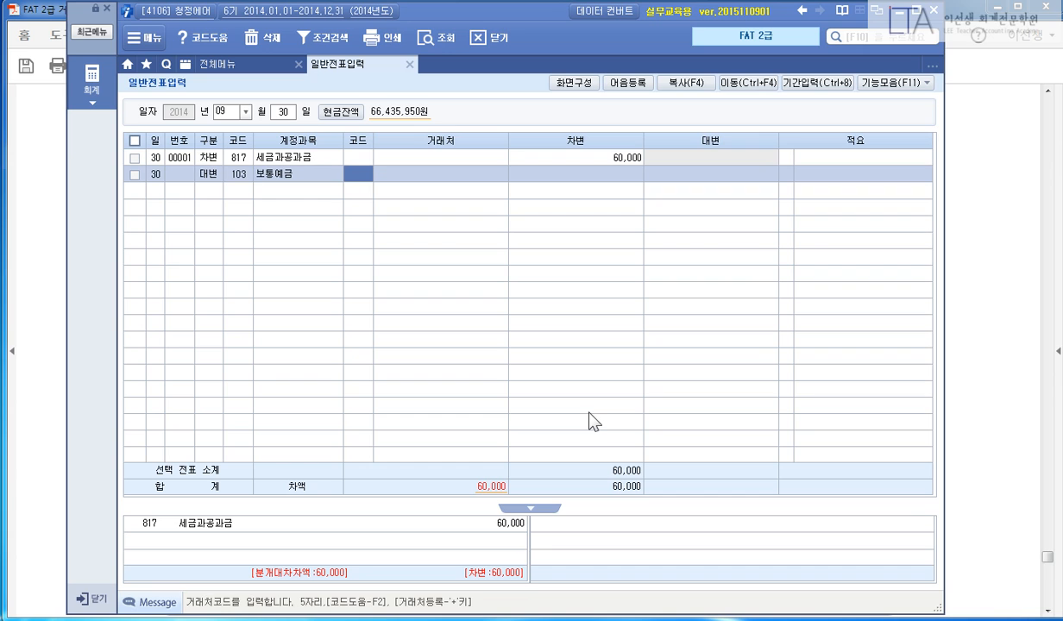
text(농협)
key(Return)
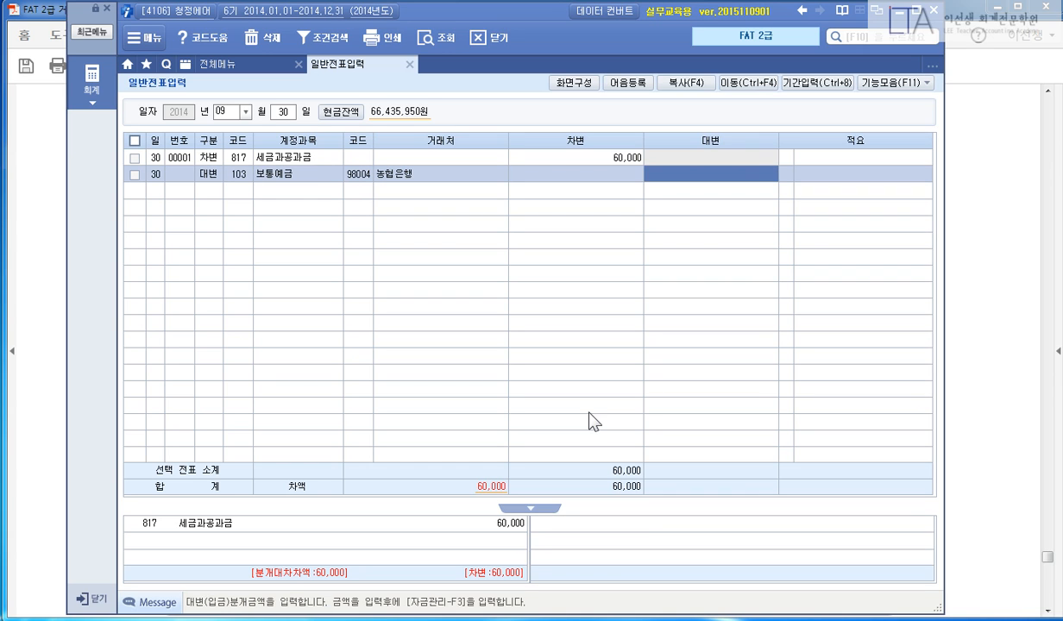
key(Return)
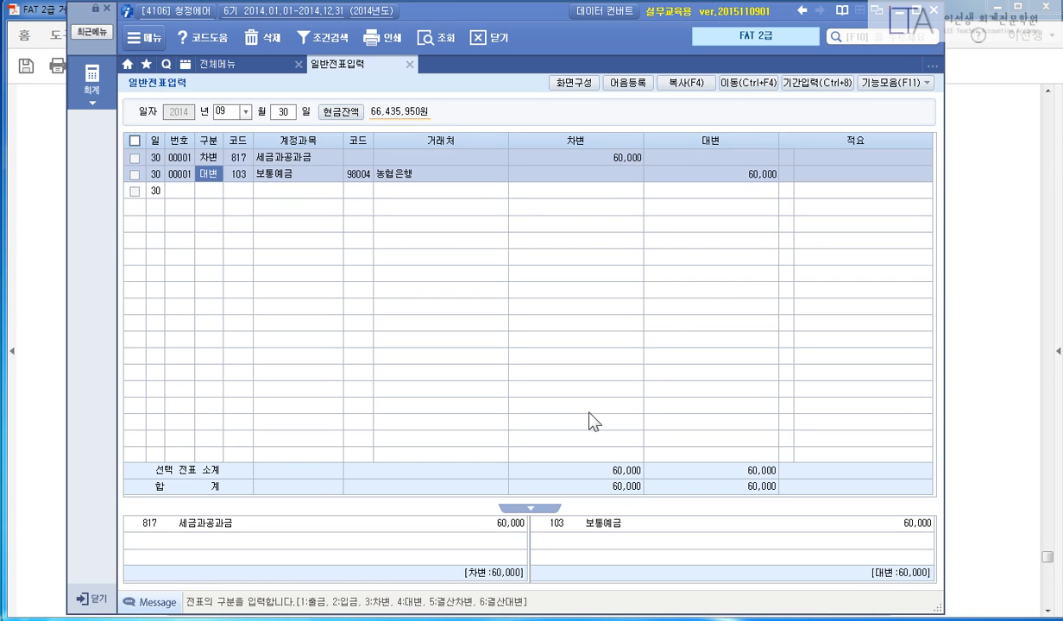
Highlight the 제5회 FAT 2급 heading and 매입거래 on page 58.
click(968, 290)
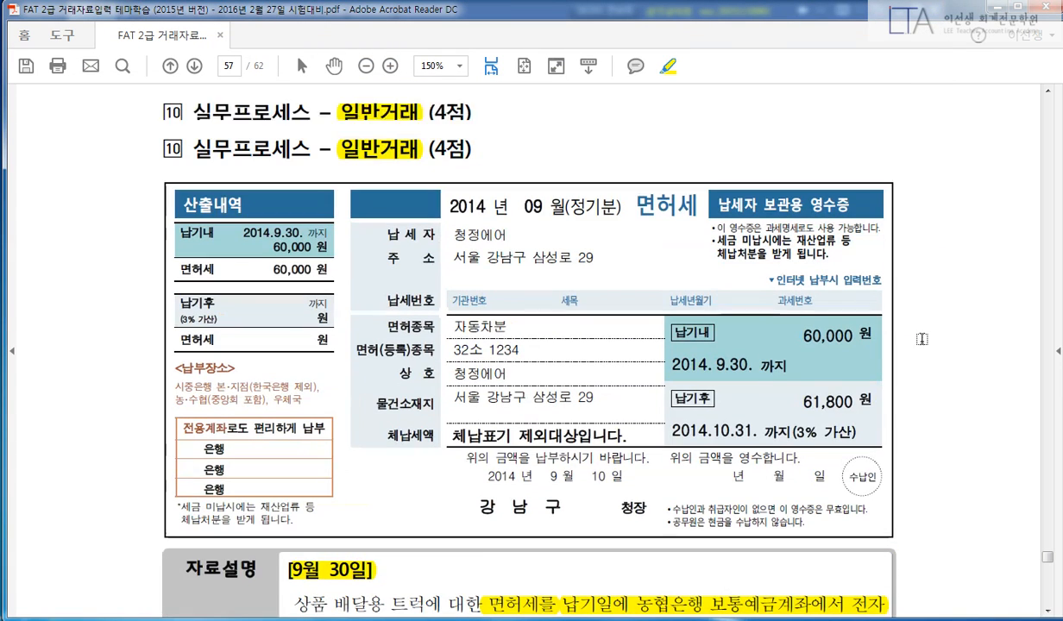
scroll(935, 354, down, 5)
scroll(935, 353, down, 10)
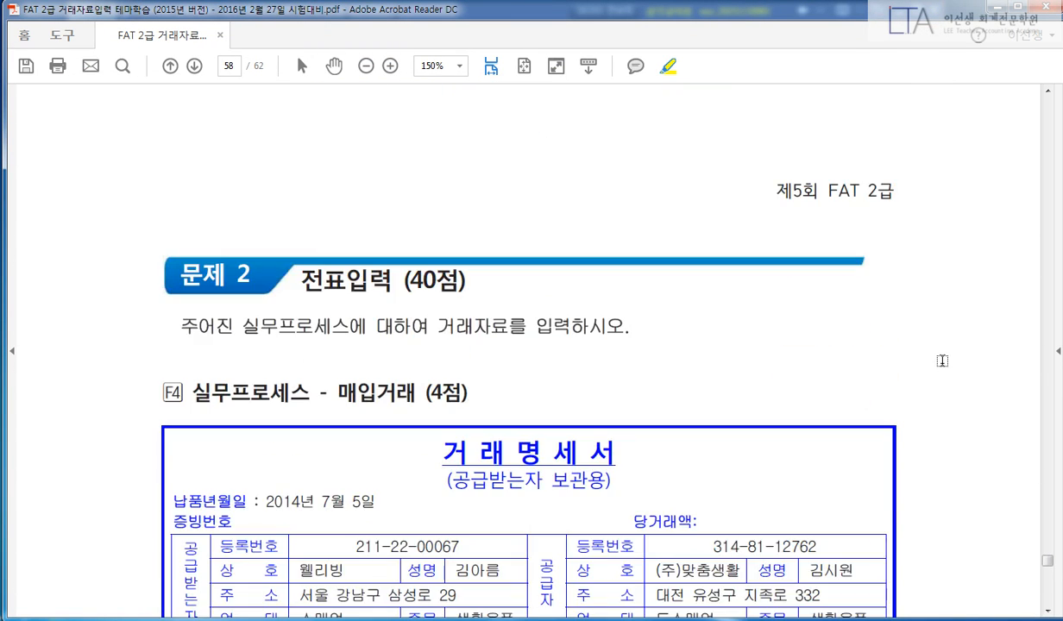
scroll(945, 362, up, 1)
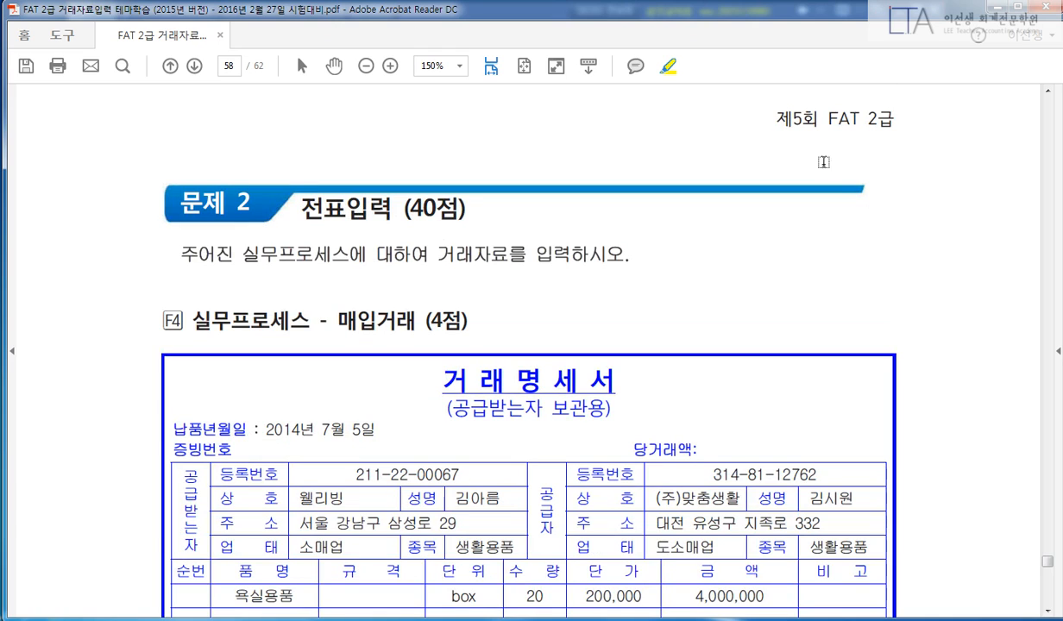
mouse_move(783, 123)
mouse_down()
mouse_move(897, 121)
mouse_move(943, 104)
mouse_up()
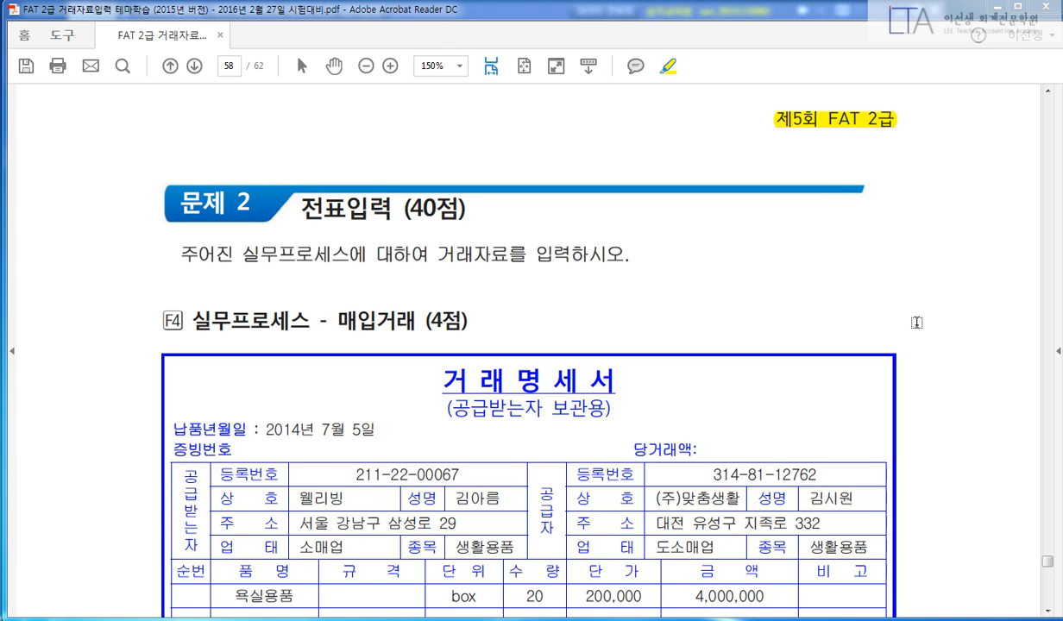
drag(340, 319, 418, 320)
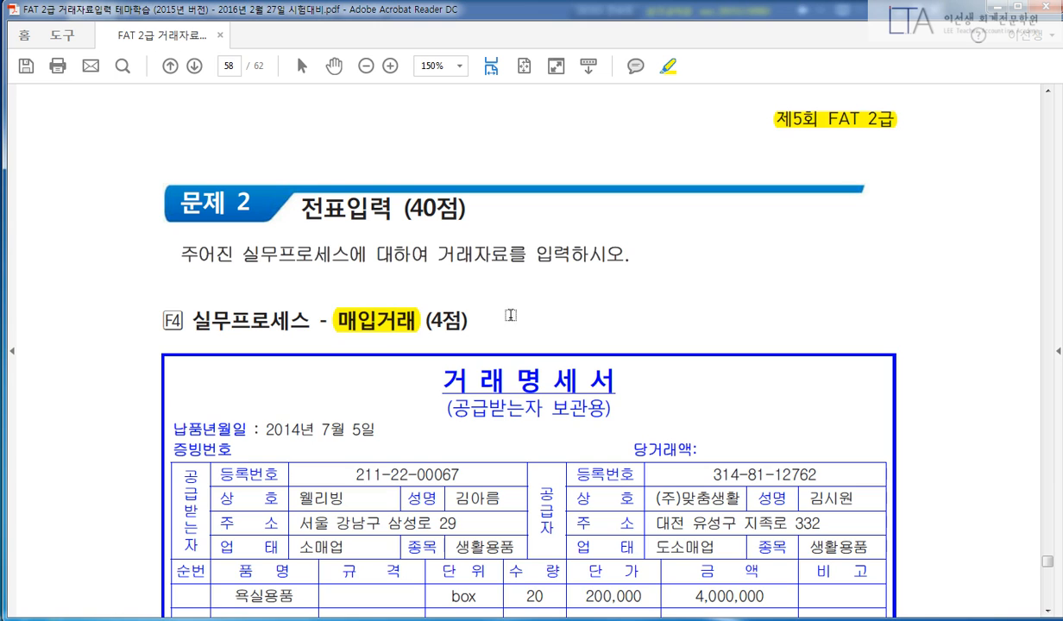
scroll(496, 306, down, 4)
scroll(950, 372, down, 7)
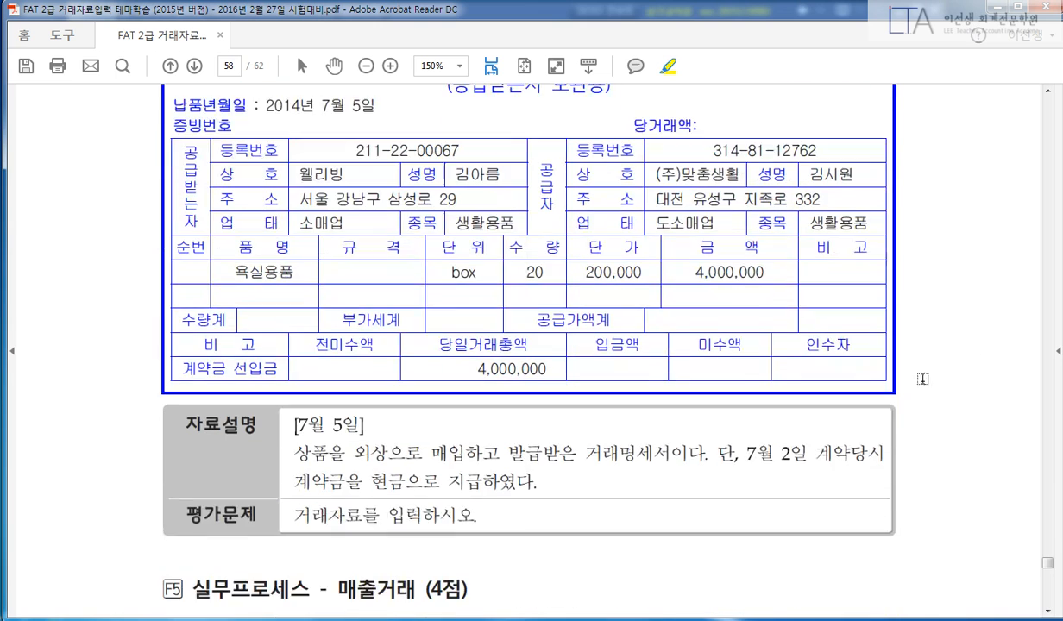
Highlight 7월 5일, the credit purchase sentence, 7월 2일 계약당시, the cash deposit and 당일거래총액.
drag(295, 353, 364, 353)
drag(299, 381, 708, 382)
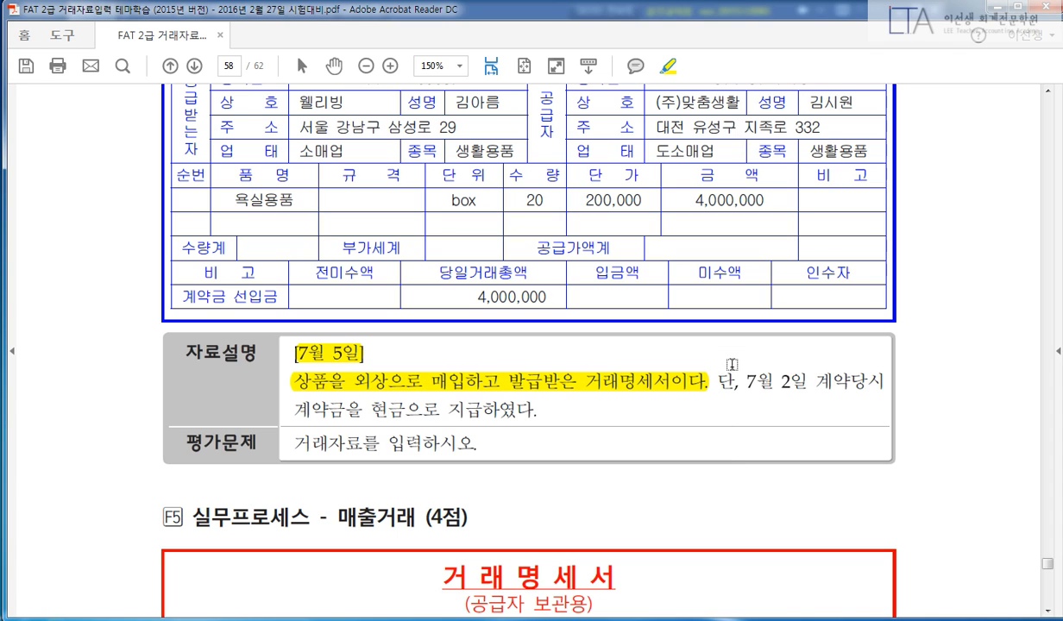
drag(747, 380, 885, 381)
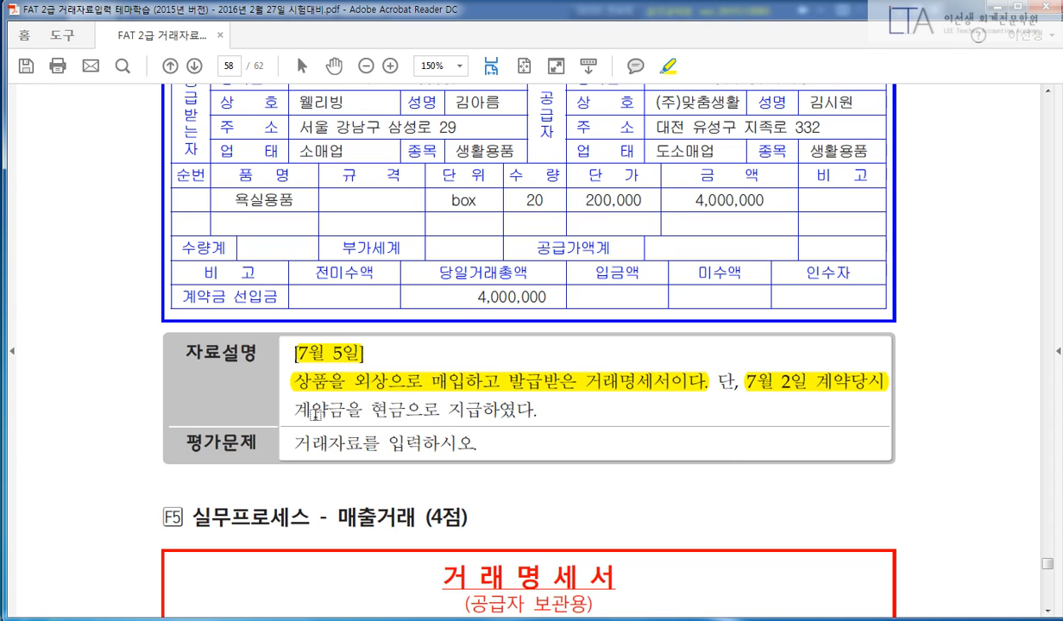
drag(294, 410, 558, 414)
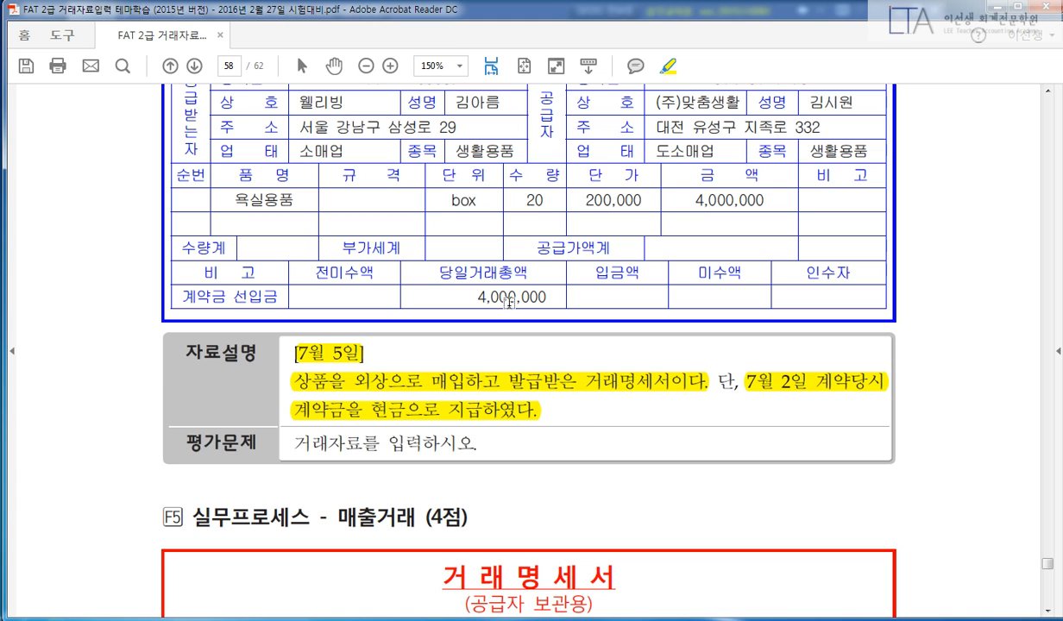
drag(445, 274, 546, 295)
Highlight 웰리빙, the 공급받는자 label and supplier (주)맞춤생활.
scroll(576, 417, up, 2)
scroll(580, 418, up, 1)
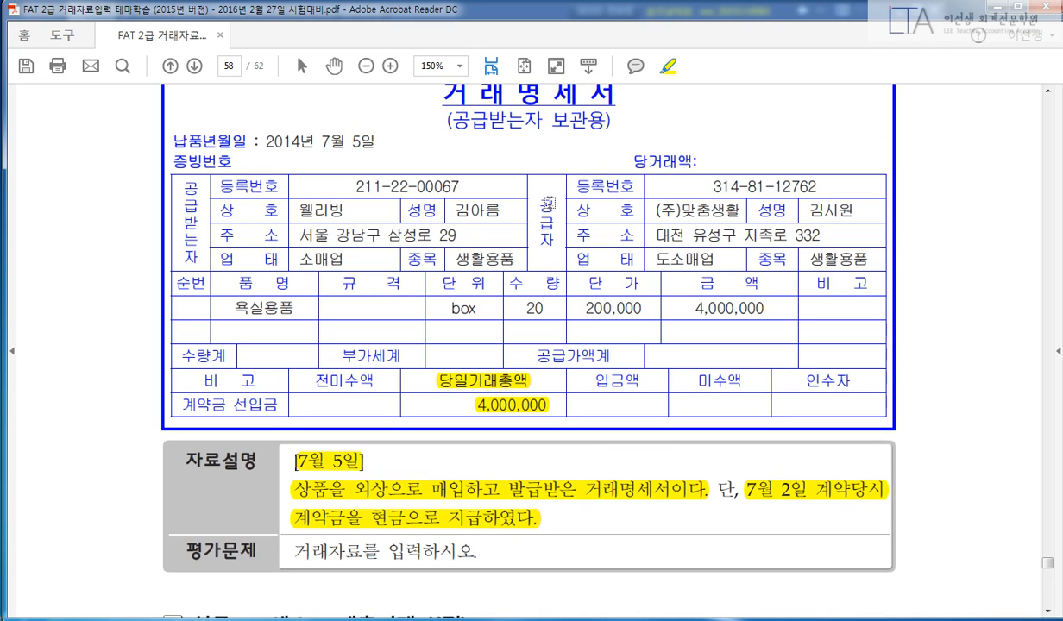
drag(299, 211, 344, 211)
drag(186, 186, 191, 264)
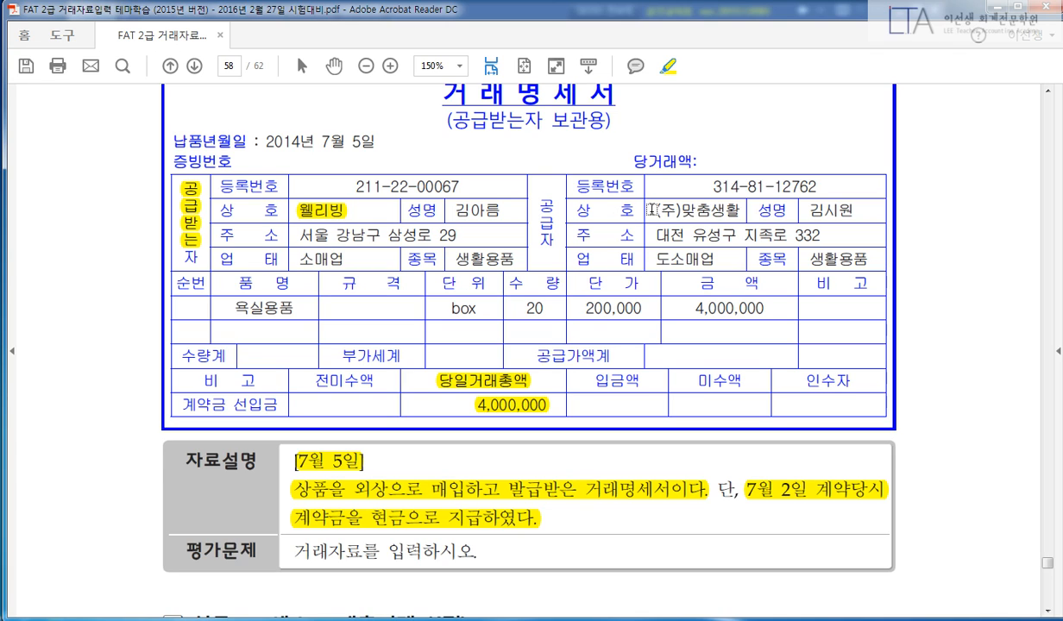
drag(654, 211, 740, 210)
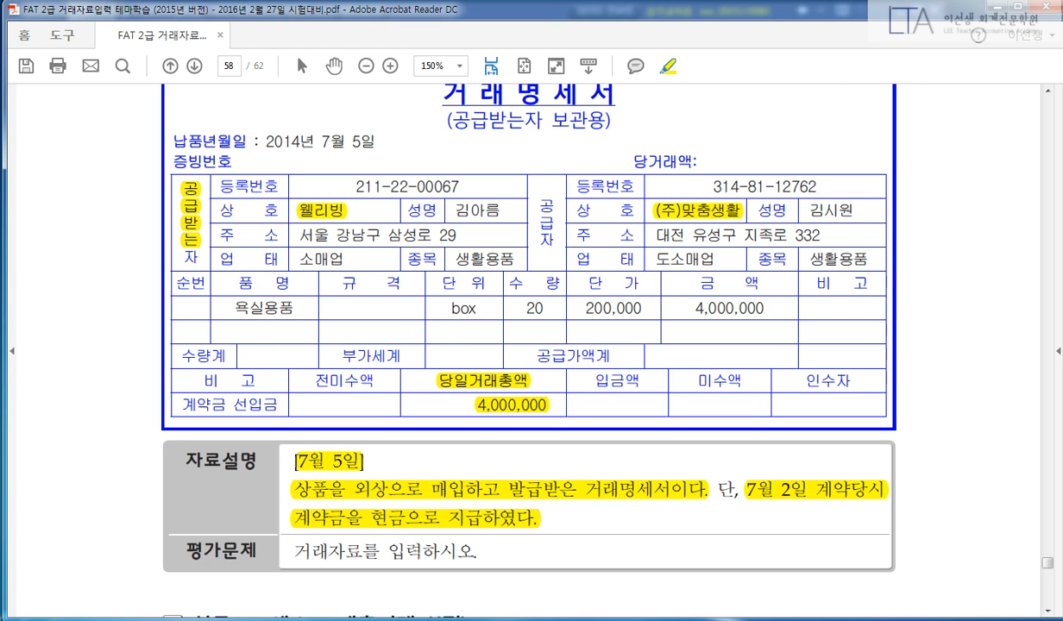
key(alt+Tab)
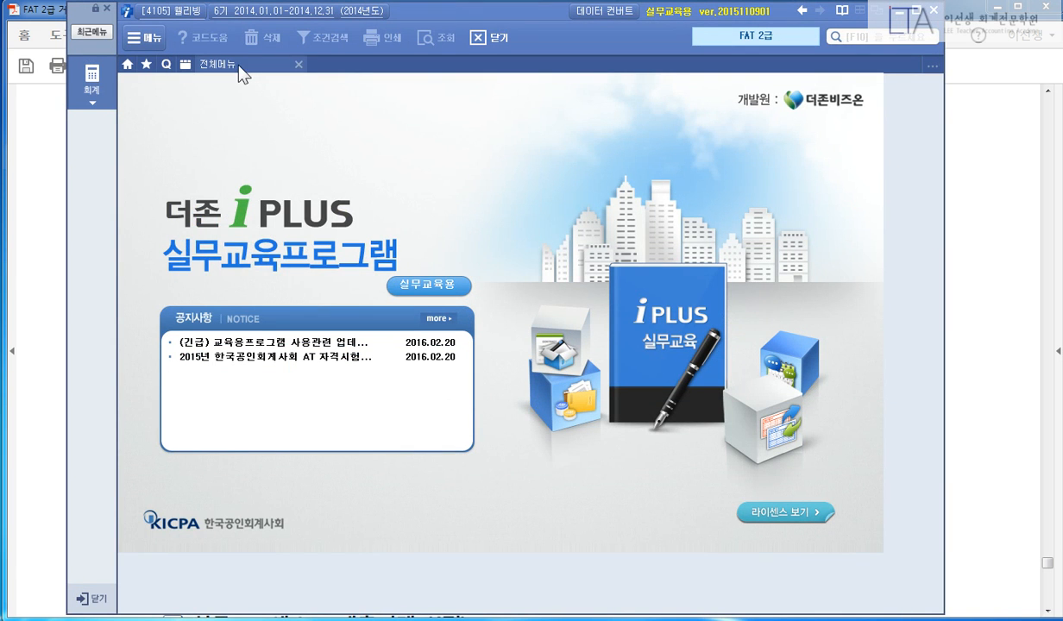
Review the July 2 선급금 400,000 voucher under the 4. 계정과목(간편입력) layout.
click(226, 64)
click(343, 126)
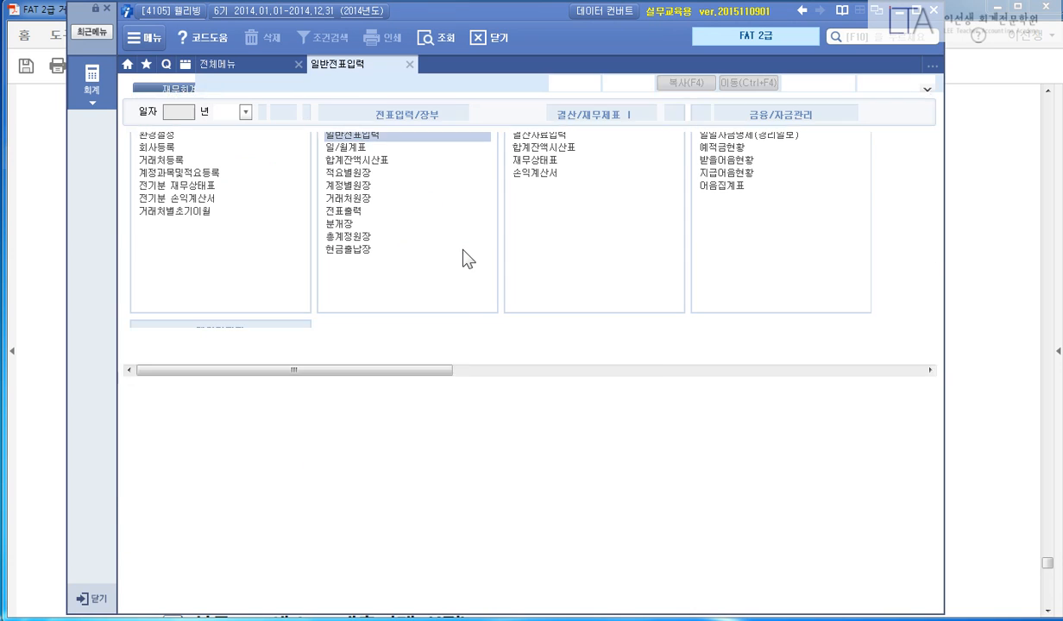
text(0702)
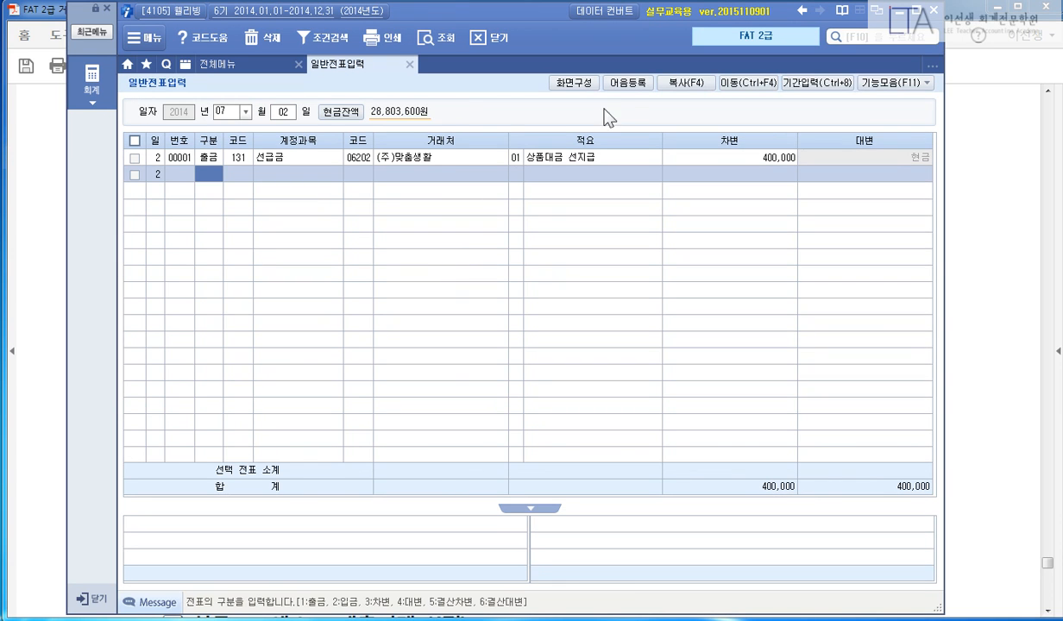
click(573, 82)
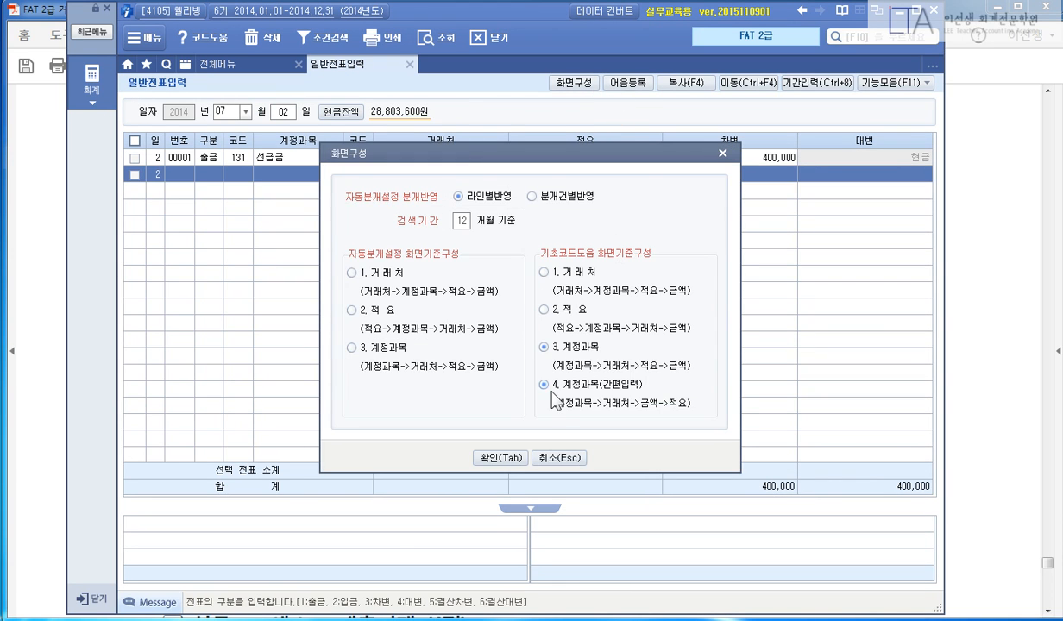
click(517, 458)
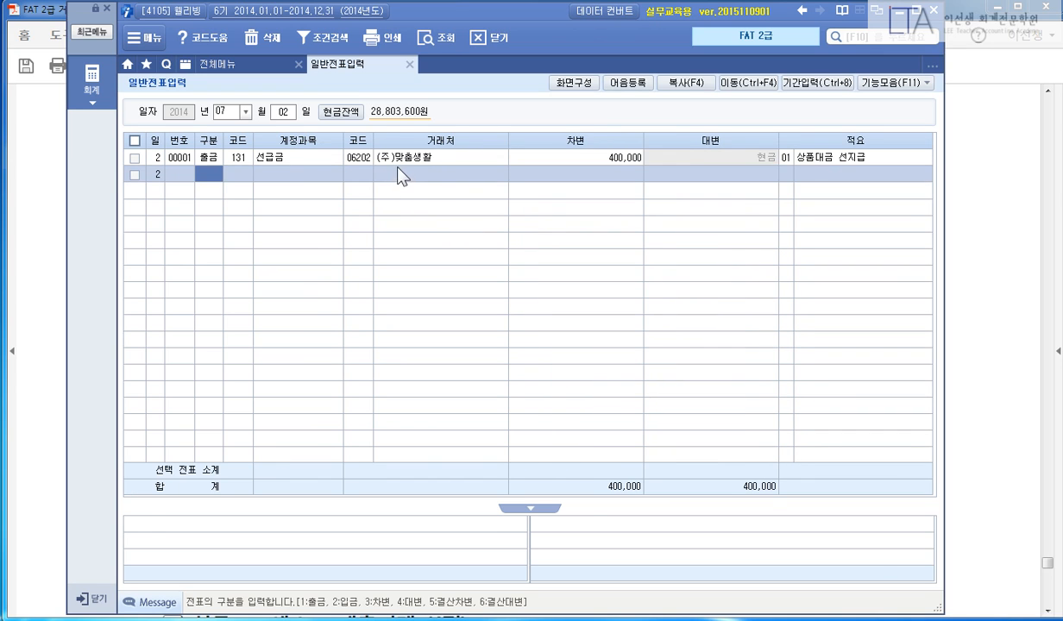
click(398, 164)
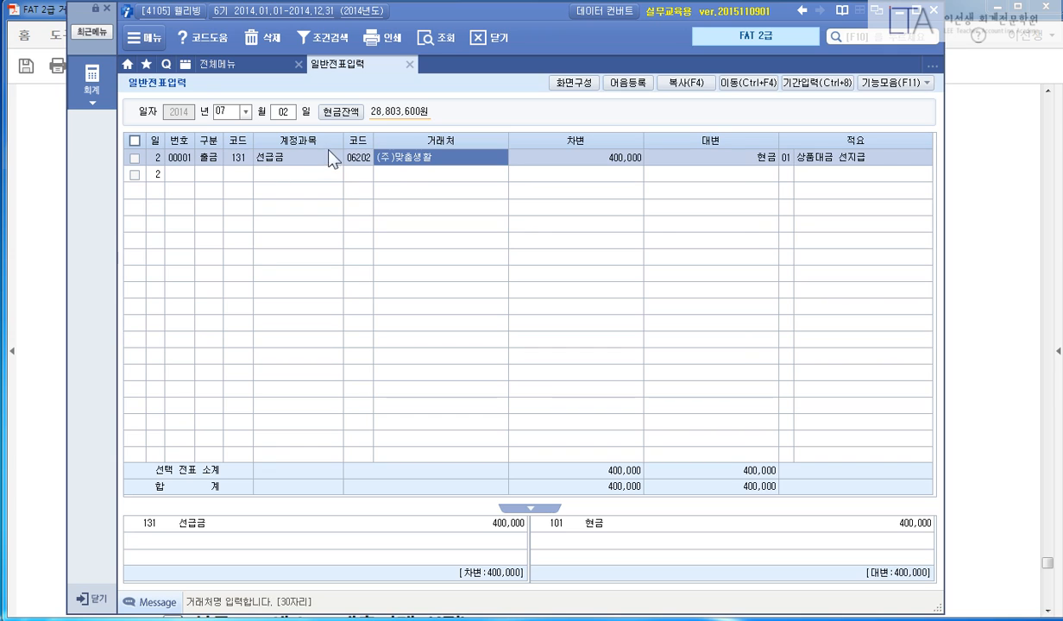
click(598, 159)
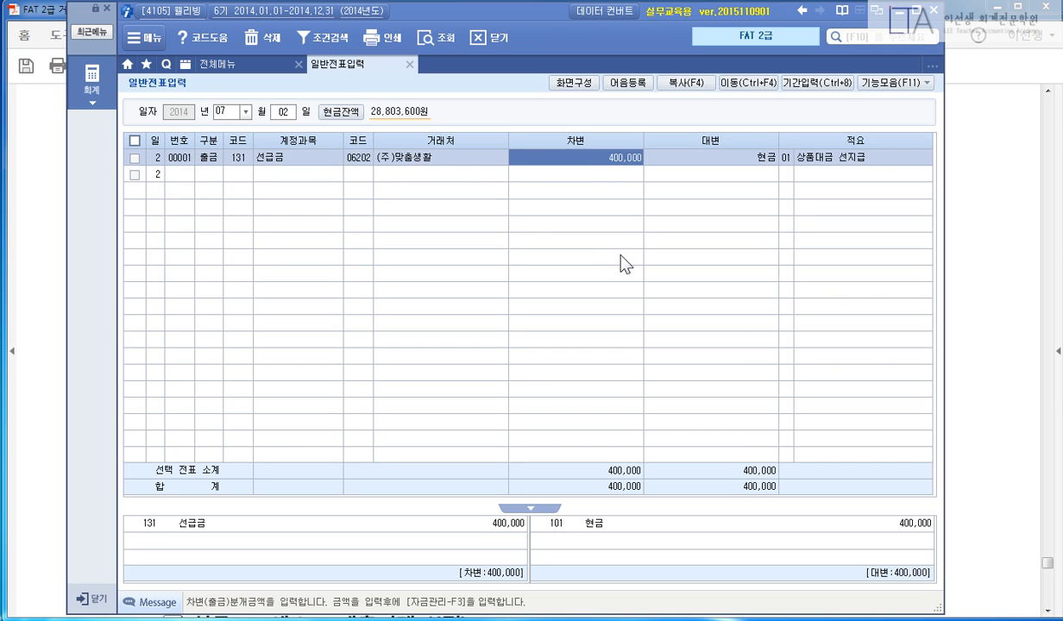
key(Escape)
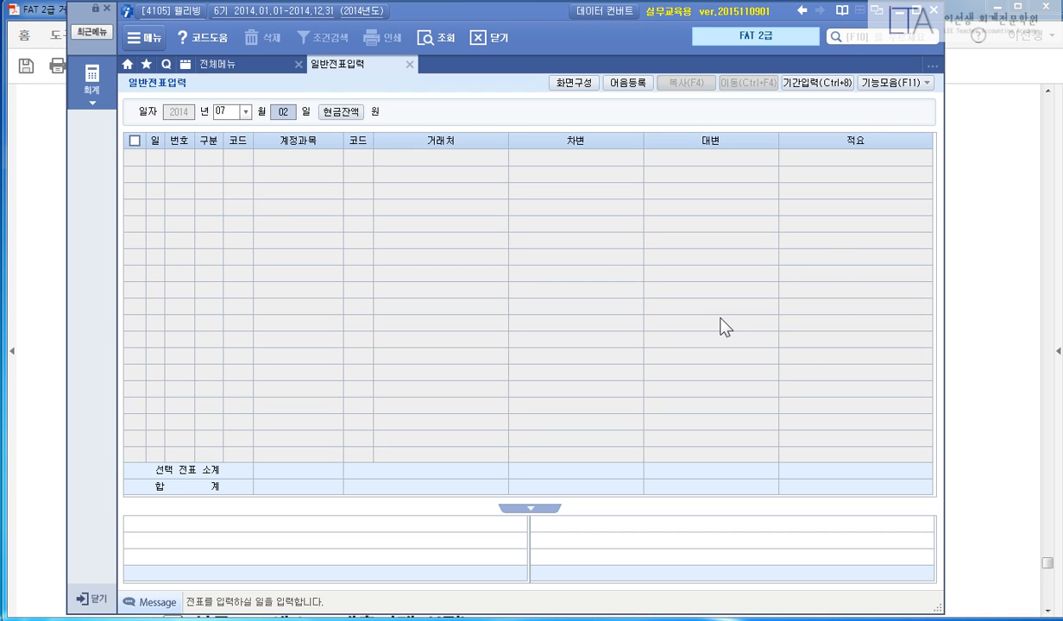
click(994, 282)
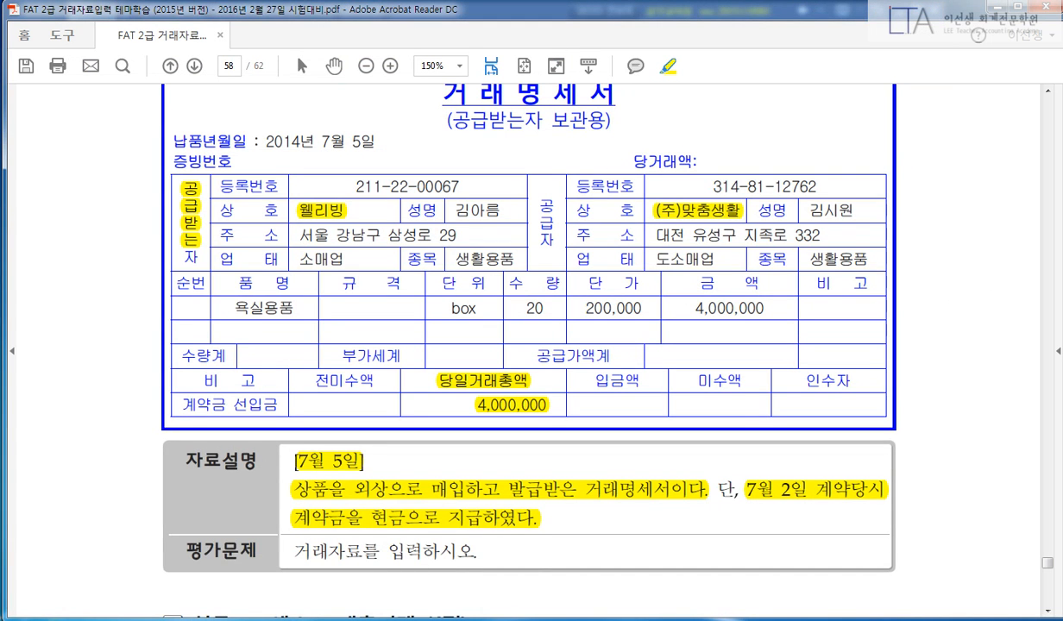
Handwrite 상품 4,000,000 against 선급금 400,000 in black pen.
click(413, 617)
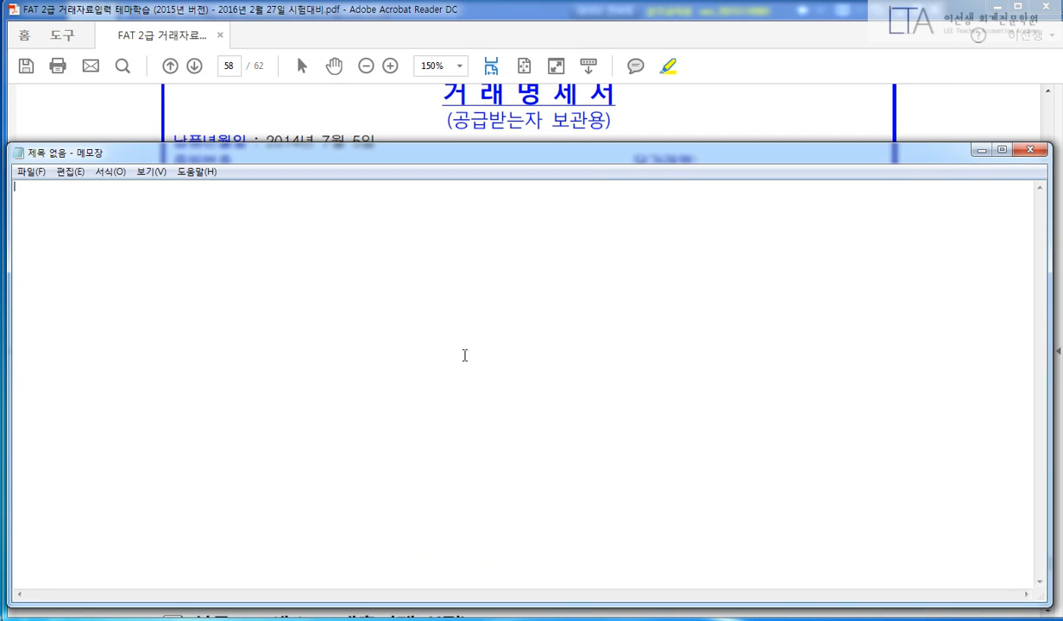
key(ctrl+shift+d)
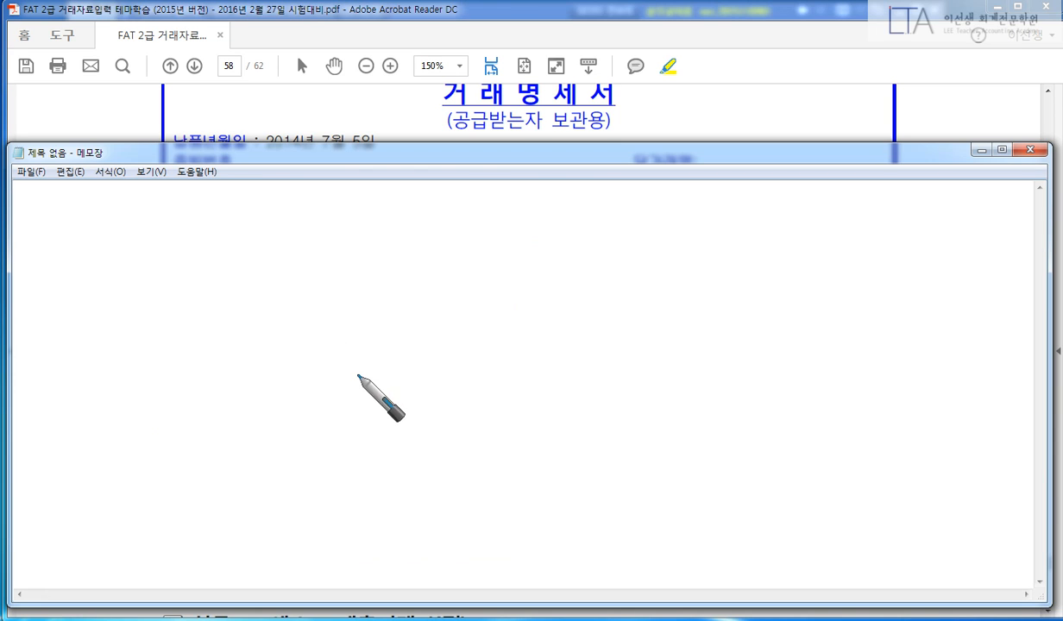
right_click(457, 319)
click(349, 321)
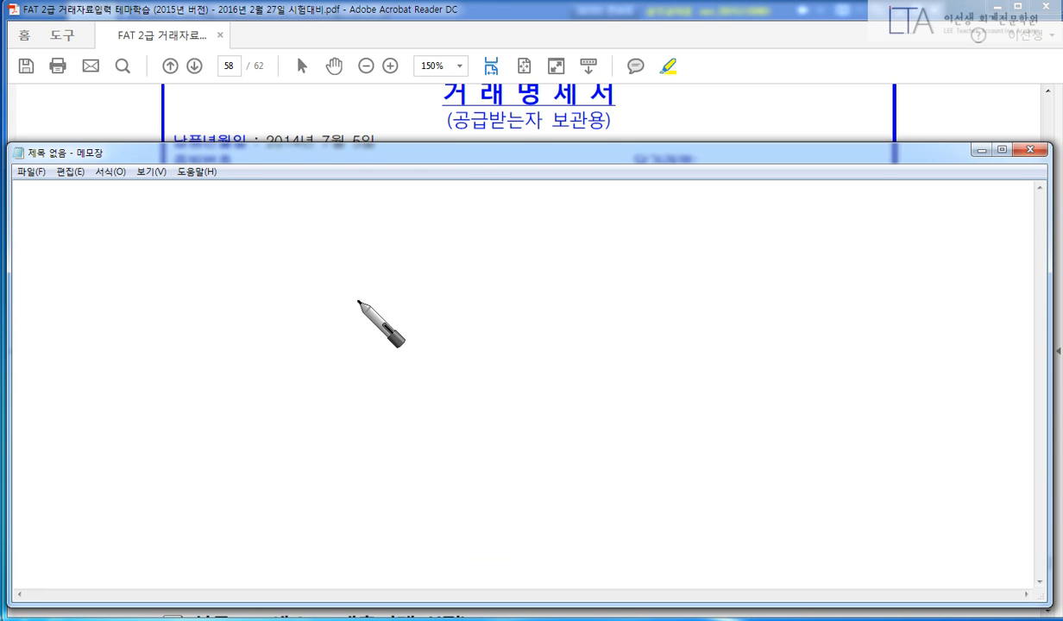
mouse_move(541, 251)
mouse_down()
mouse_move(509, 293)
mouse_move(478, 385)
mouse_up()
mouse_move(184, 256)
mouse_down()
mouse_move(204, 245)
mouse_move(214, 273)
mouse_move(247, 253)
mouse_move(244, 277)
mouse_move(269, 286)
mouse_up()
mouse_move(332, 239)
mouse_down()
mouse_move(360, 269)
mouse_move(449, 281)
mouse_move(507, 250)
mouse_up()
mouse_move(606, 252)
mouse_down()
mouse_move(621, 274)
mouse_move(690, 276)
mouse_up()
mouse_move(750, 246)
mouse_down()
mouse_move(759, 289)
mouse_move(833, 252)
mouse_move(904, 264)
mouse_up()
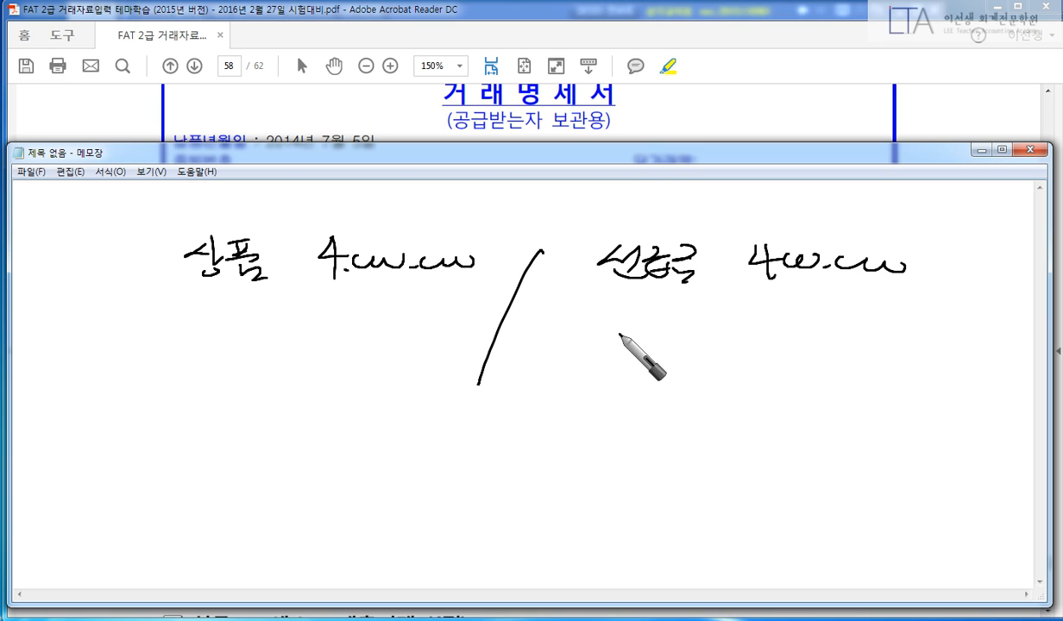
Write 외상 3,600,000 under the 선급금 note.
mouse_move(614, 338)
mouse_down()
mouse_move(613, 354)
mouse_move(626, 360)
mouse_up()
drag(636, 342, 637, 372)
click(664, 352)
drag(679, 341, 666, 373)
mouse_move(680, 356)
mouse_down()
mouse_move(701, 375)
mouse_move(727, 369)
mouse_up()
click(750, 366)
mouse_move(777, 339)
mouse_down()
mouse_move(808, 360)
mouse_move(824, 354)
mouse_up()
drag(831, 359, 899, 349)
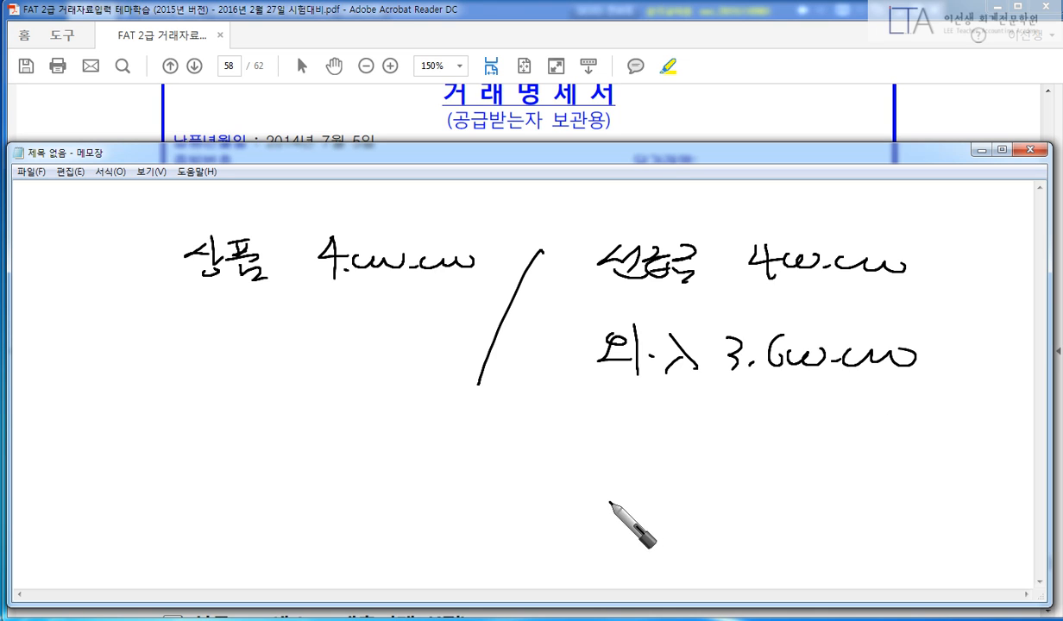
Box the 선급금 and 외상 labels in red, then clear the sketch.
right_click(477, 429)
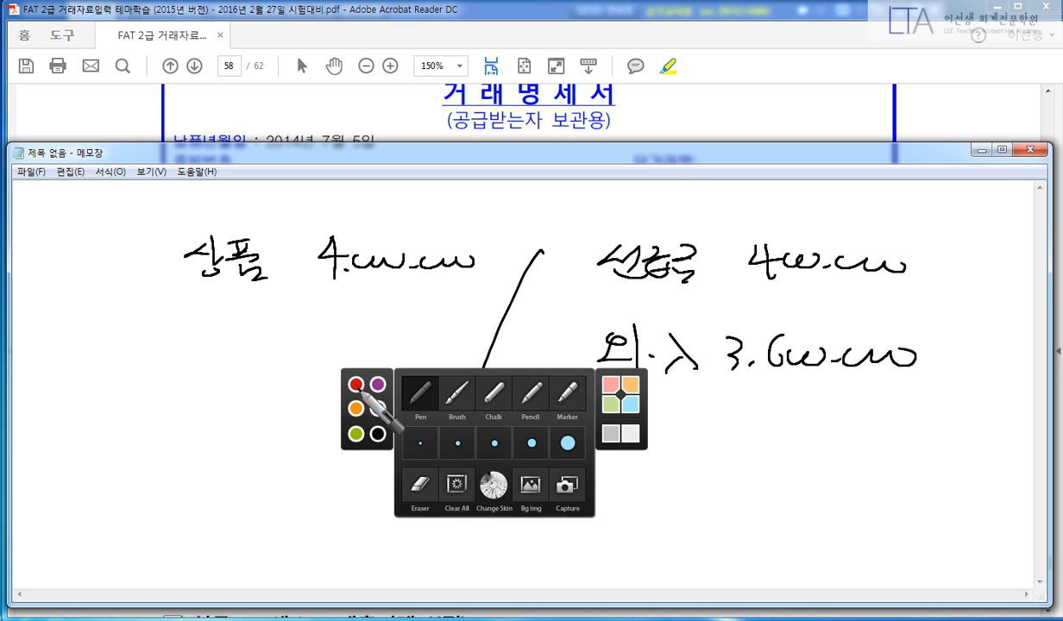
click(355, 384)
mouse_move(586, 237)
mouse_down()
mouse_move(706, 284)
mouse_move(595, 233)
mouse_up()
drag(609, 324, 576, 394)
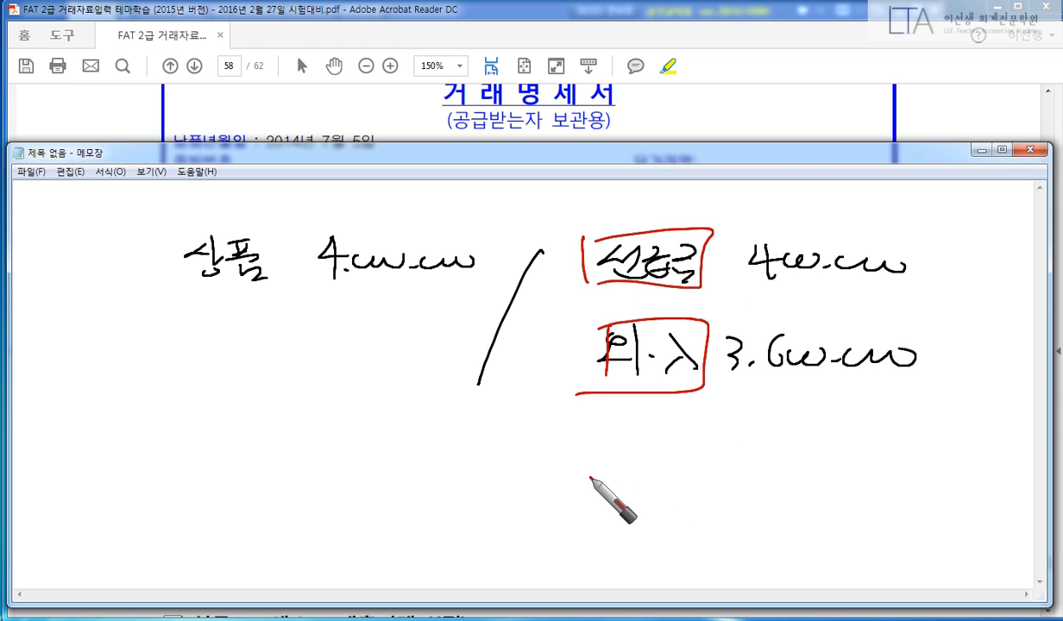
click(732, 120)
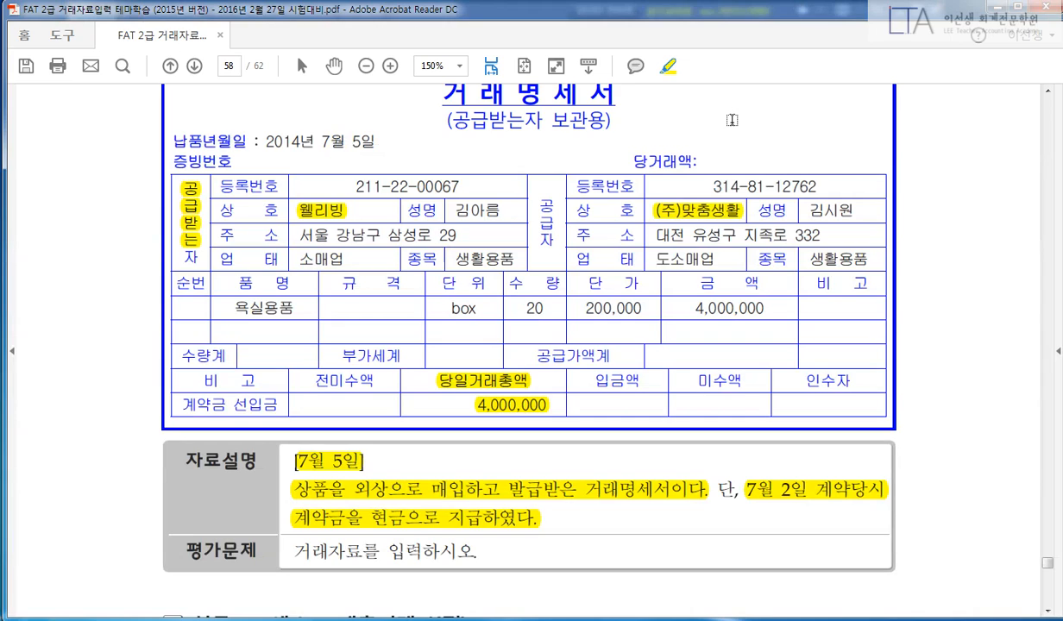
Start a July 5 voucher debiting 146 상품 4,000,000.
key(alt+Tab)
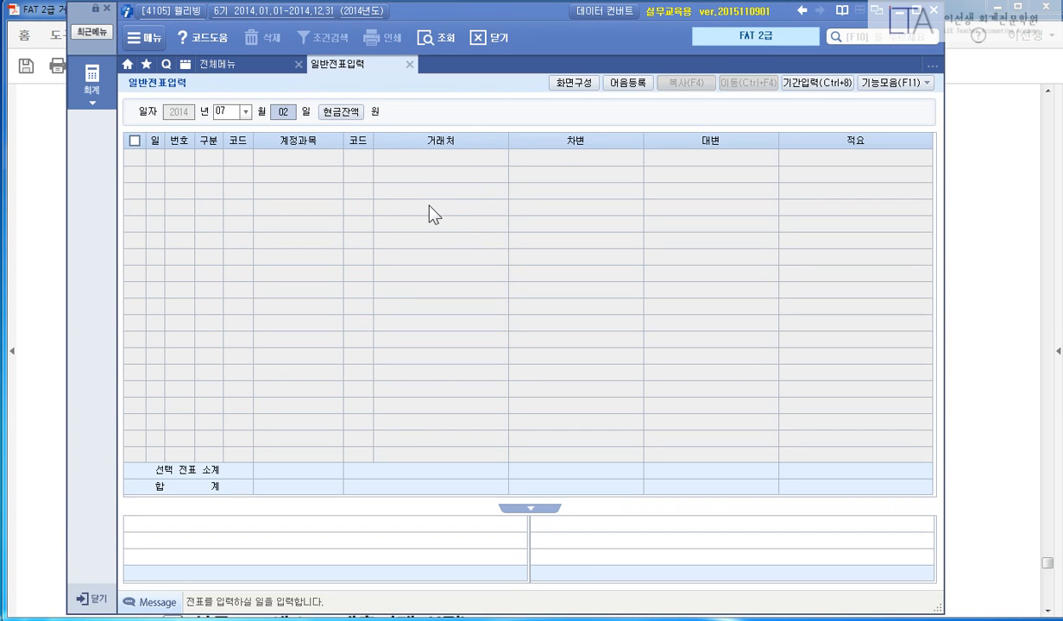
text(05)
key(Return)
text(3)
key(Return)
text(146)
key(Return)
key(Return)
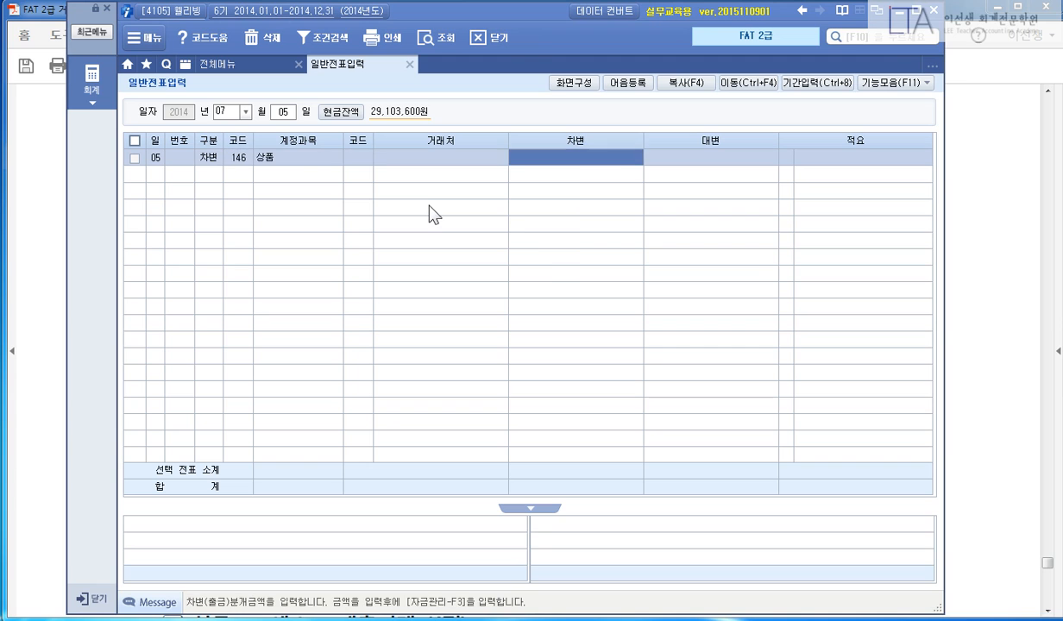
text(4000000)
key(Return)
key(Return)
key(Return)
Credit 131 선급금 400,000 to partner (주)맞춤생활.
text(4)
key(Return)
text(131)
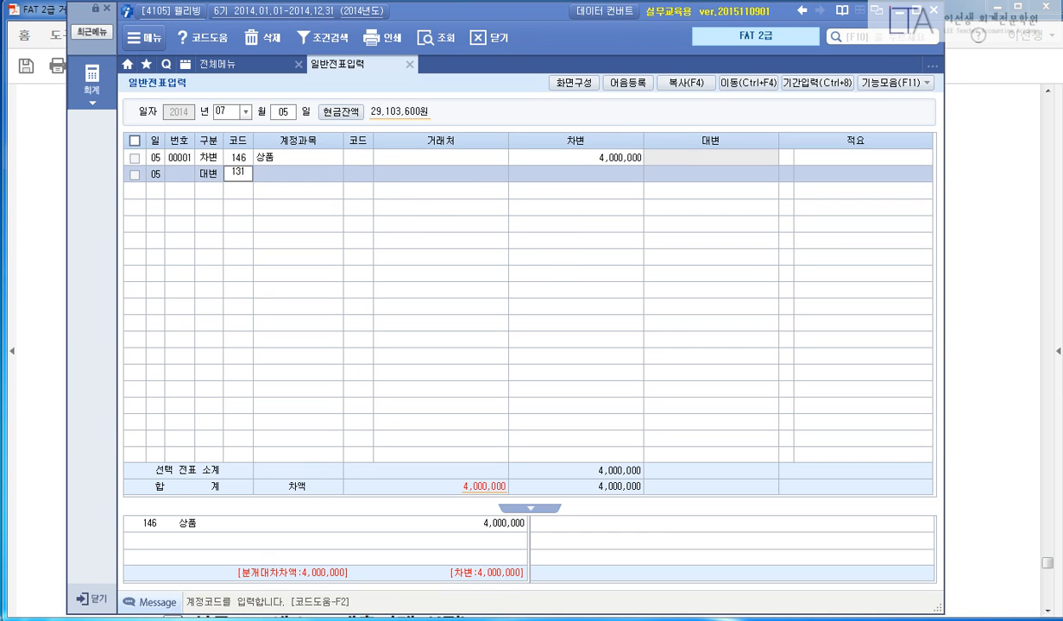
key(Return)
text(맞춤)
key(Return)
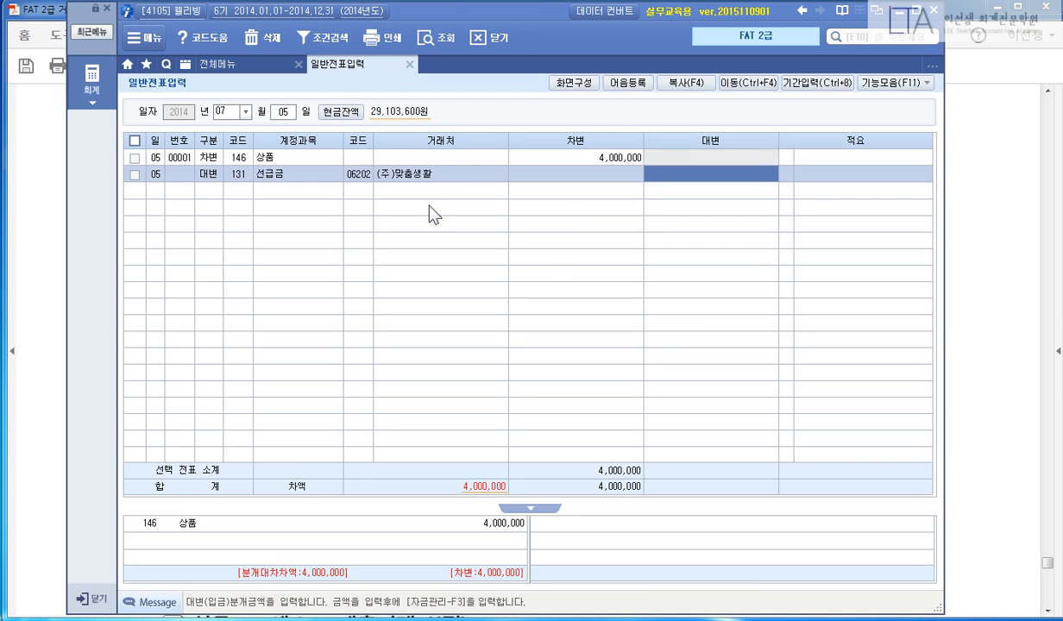
text(400000)
key(Return)
key(Return)
key(Return)
Credit 251 외상매입금 3,600,000 to balance the voucher.
text(4)
key(Return)
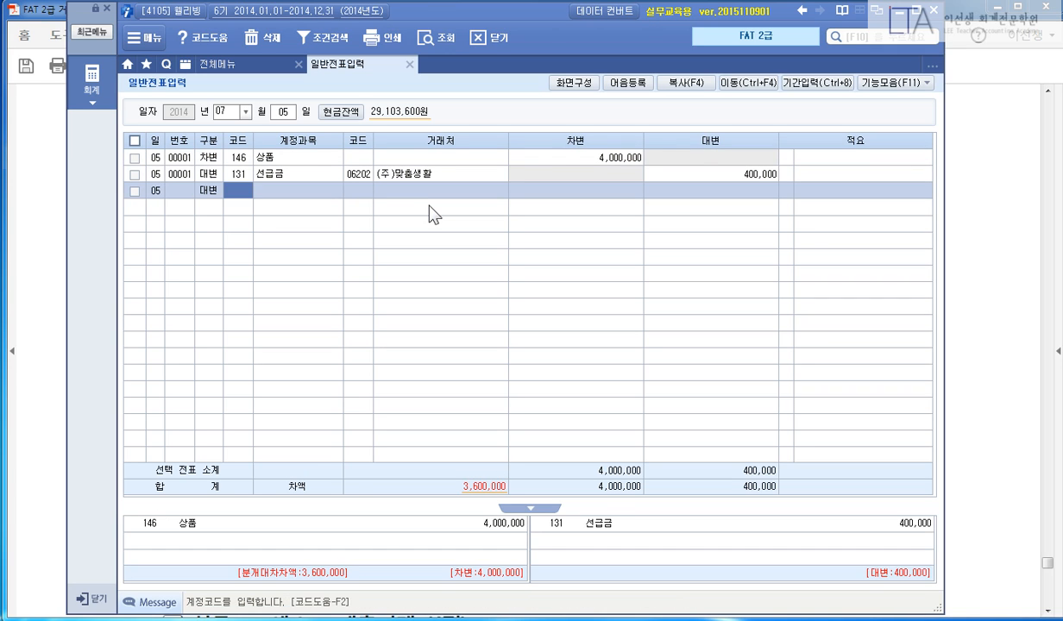
text(251)
key(Return)
key(Return)
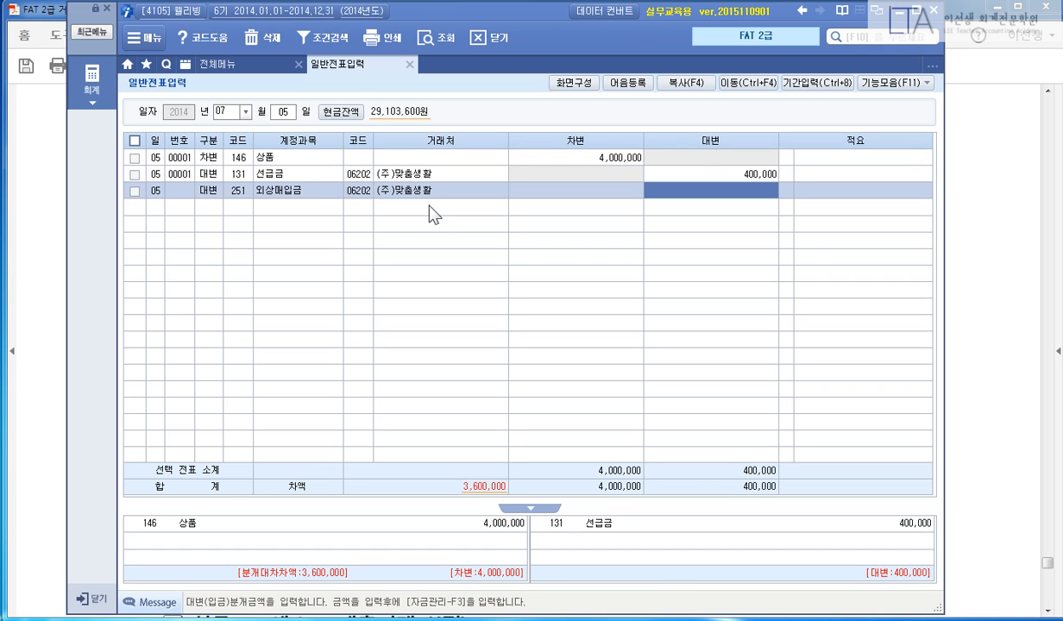
text(3,600)
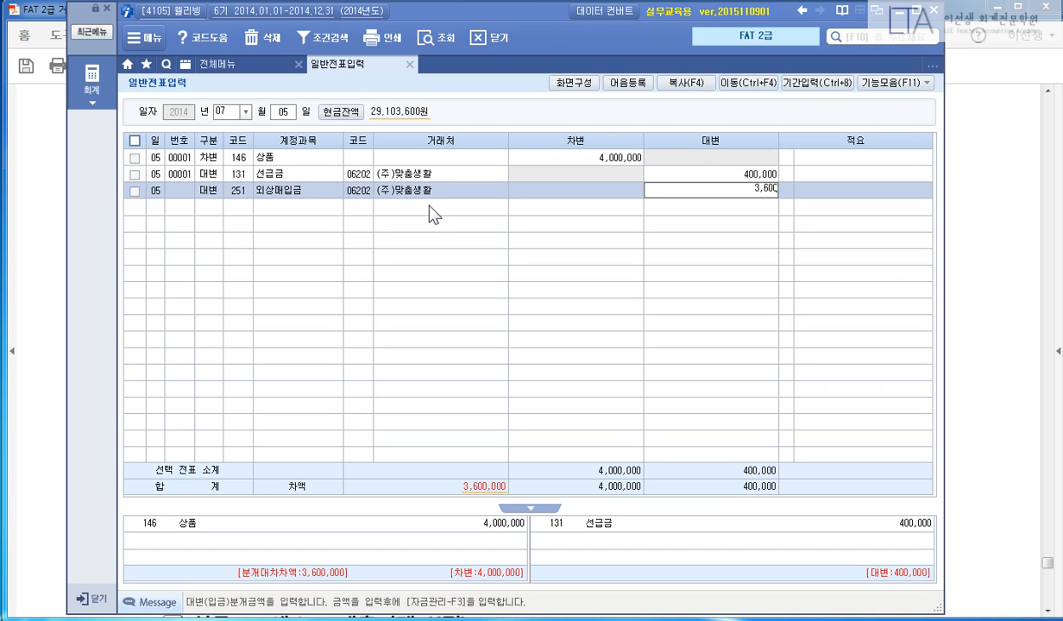
text(,000)
key(Return)
key(Return)
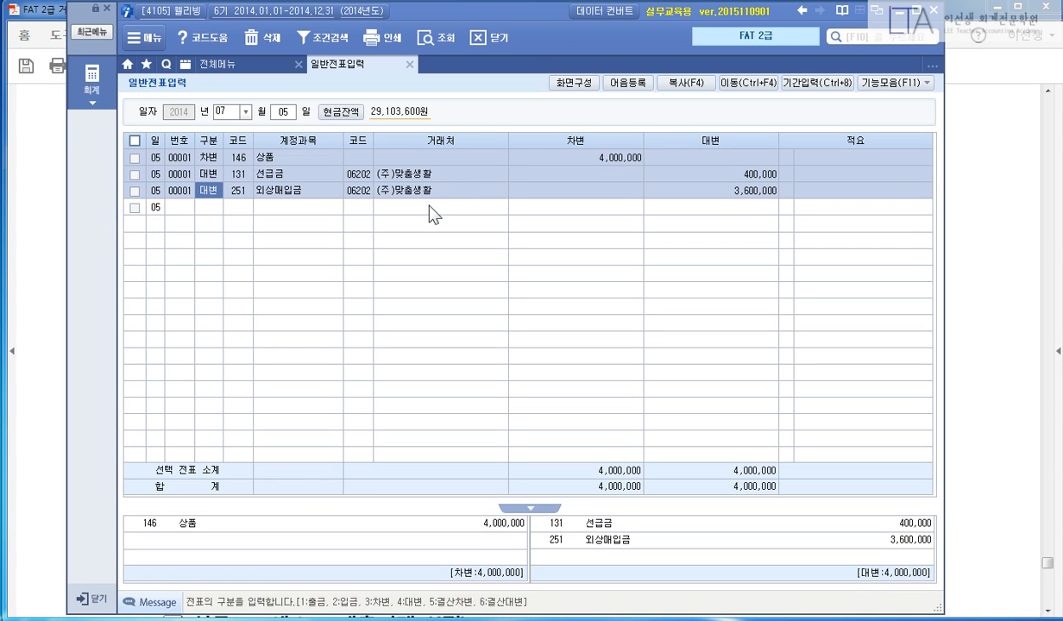
click(969, 329)
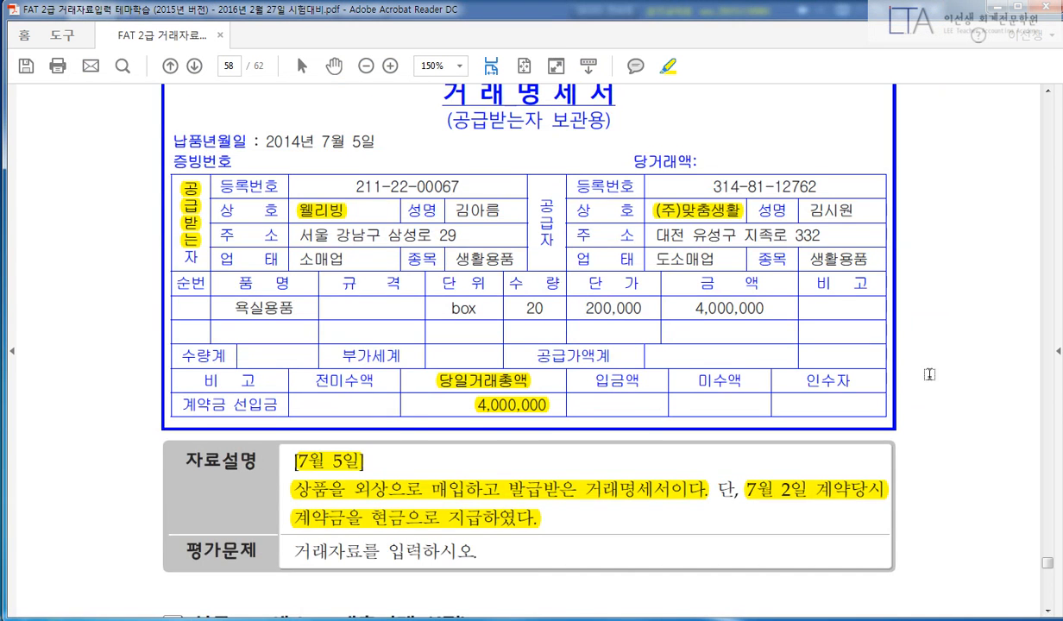
Highlight 매출거래, 7월 9일, the credit-sale phrase, 7월 4일 계약당시 and the cash-deposit phrase in the PDF.
scroll(949, 380, down, 5)
drag(339, 230, 417, 230)
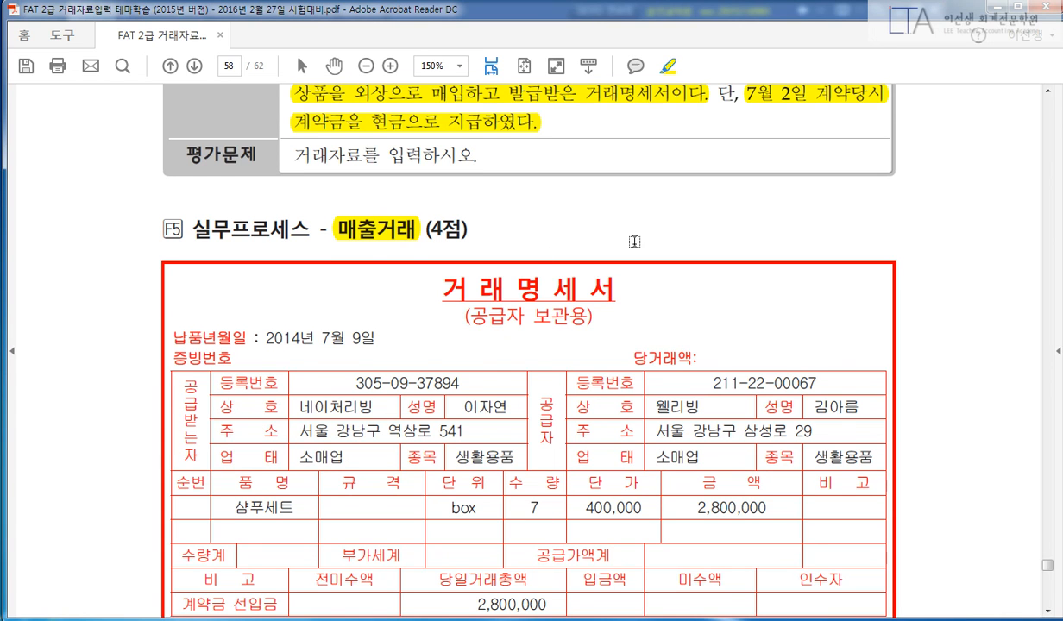
scroll(925, 376, down, 9)
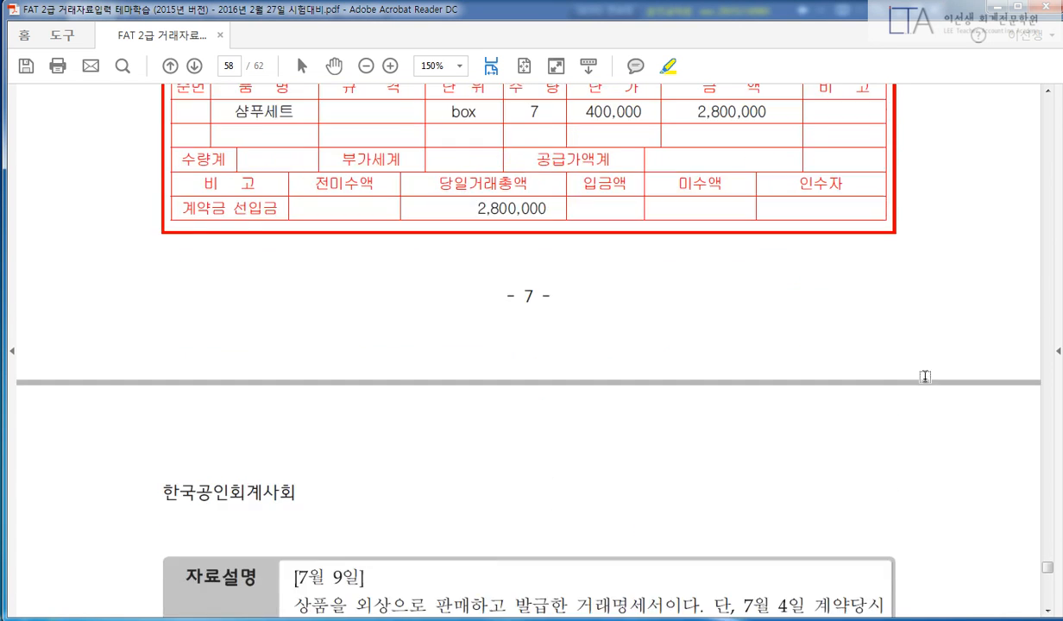
scroll(925, 376, down, 5)
drag(301, 360, 354, 365)
drag(292, 390, 502, 390)
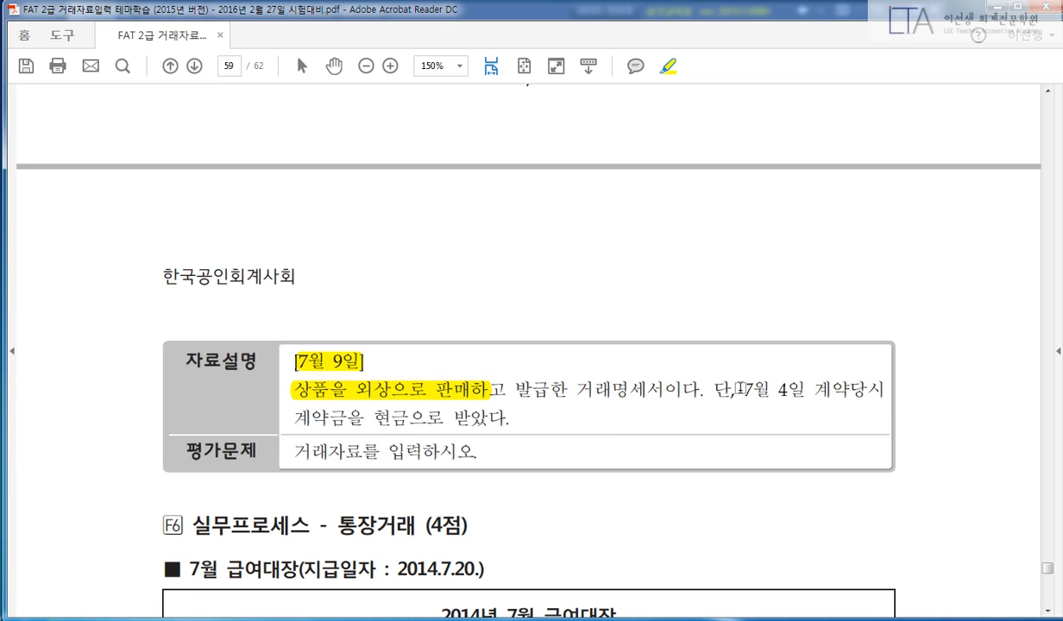
drag(740, 389, 886, 390)
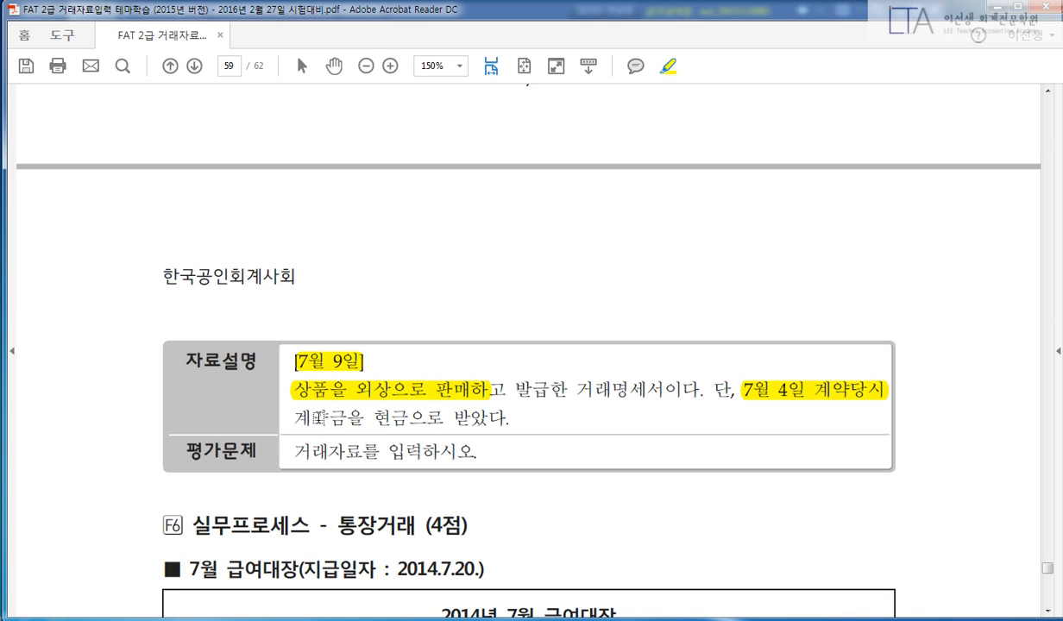
drag(300, 419, 518, 419)
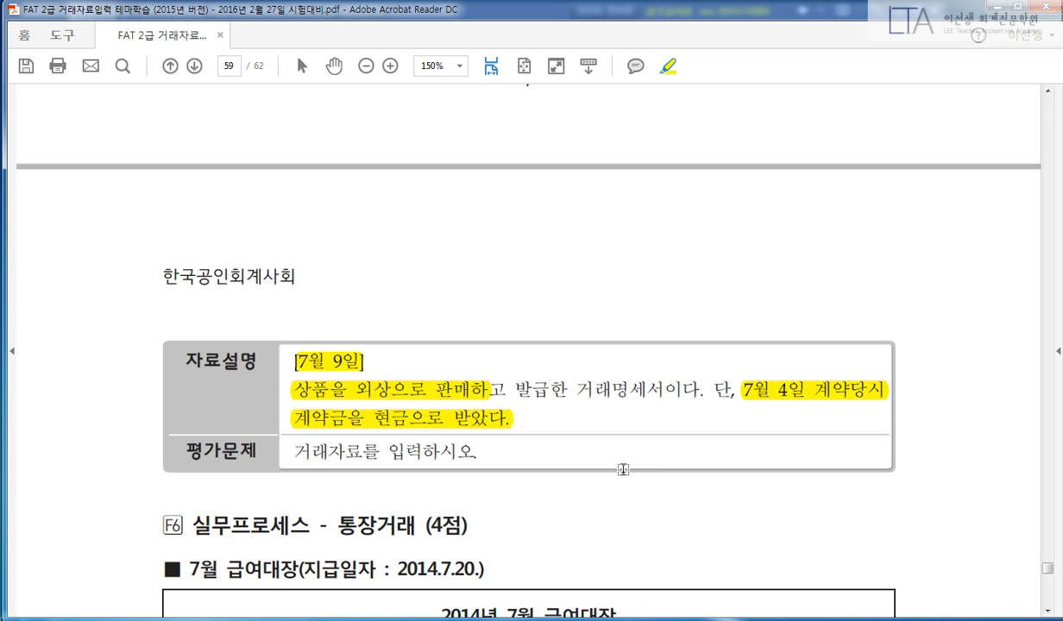
key(alt+Tab)
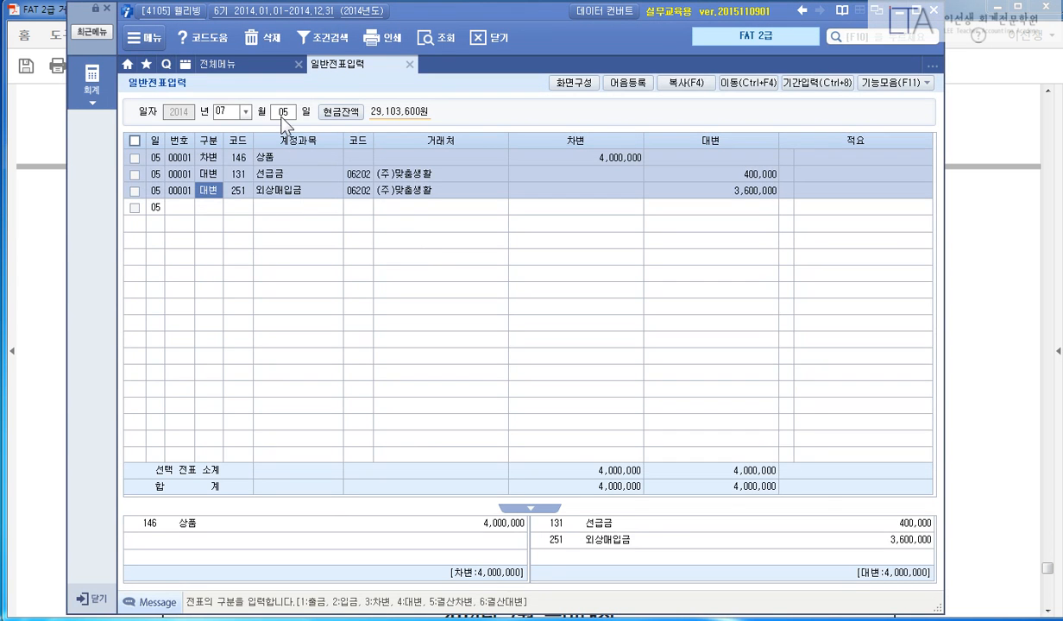
Load the July 4 vouchers and select 네이처리빙's 300,000 선수금 entry.
click(283, 116)
text(4)
key(Return)
click(387, 156)
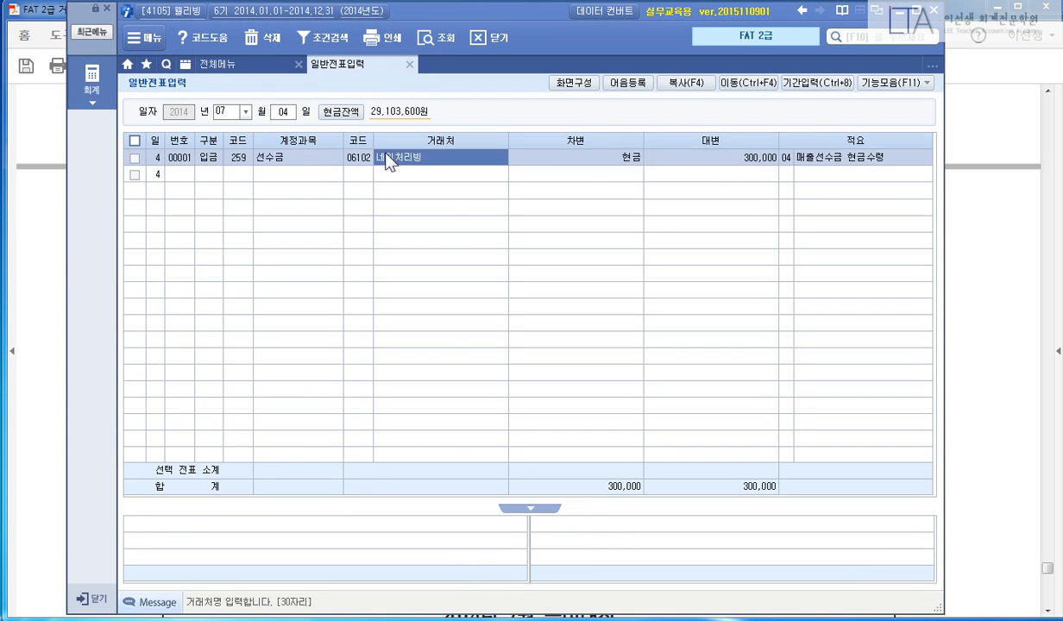
click(735, 158)
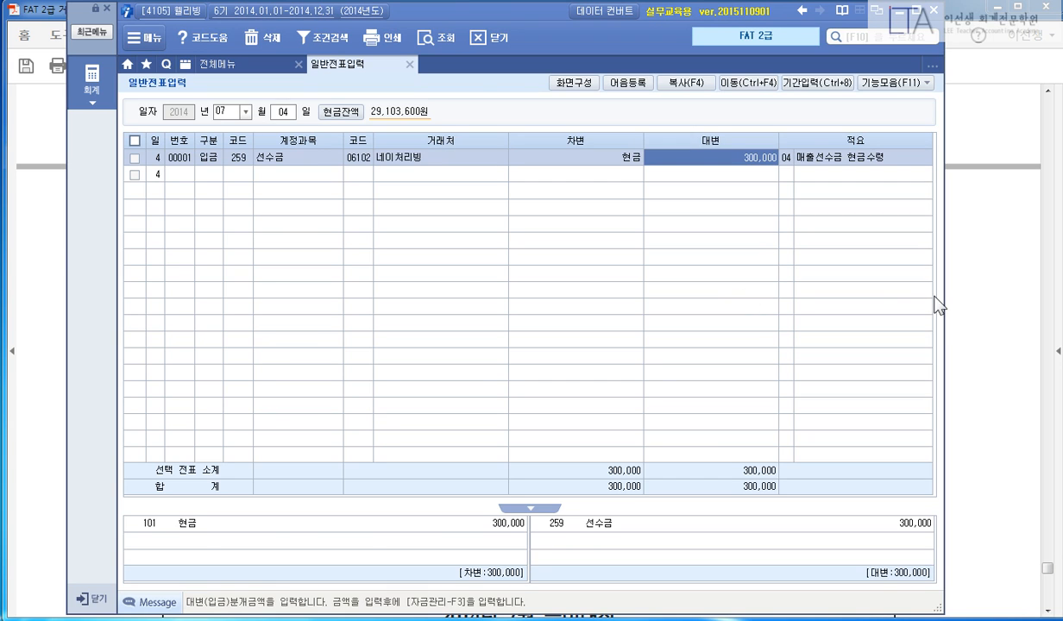
Highlight the 2,800,000 당일거래총액 on the PDF's 거래명세서.
key(alt+Tab)
scroll(630, 302, up, 3)
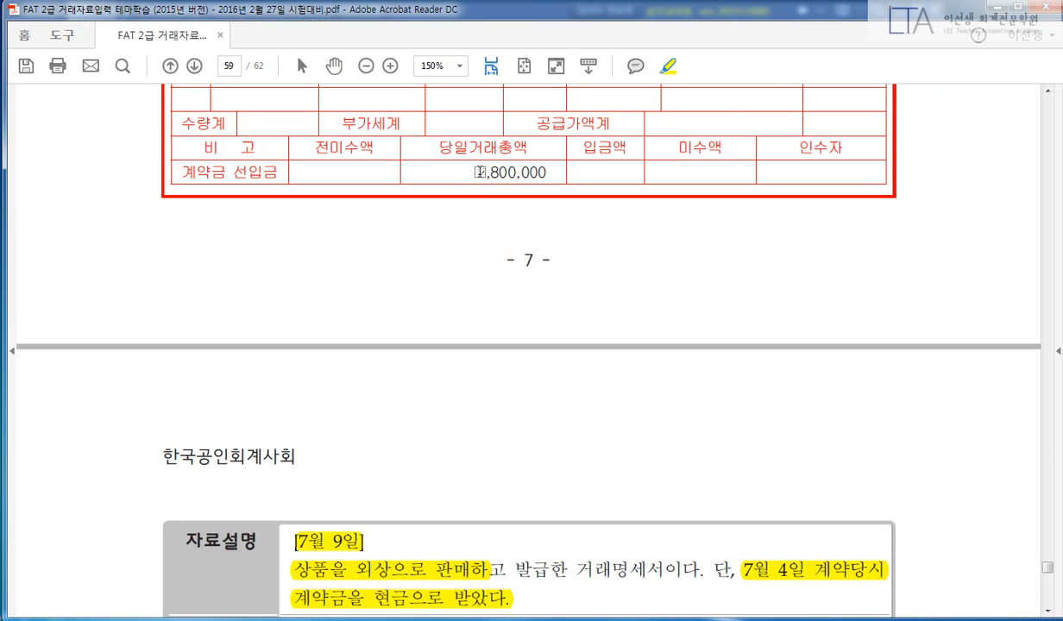
drag(477, 172, 544, 171)
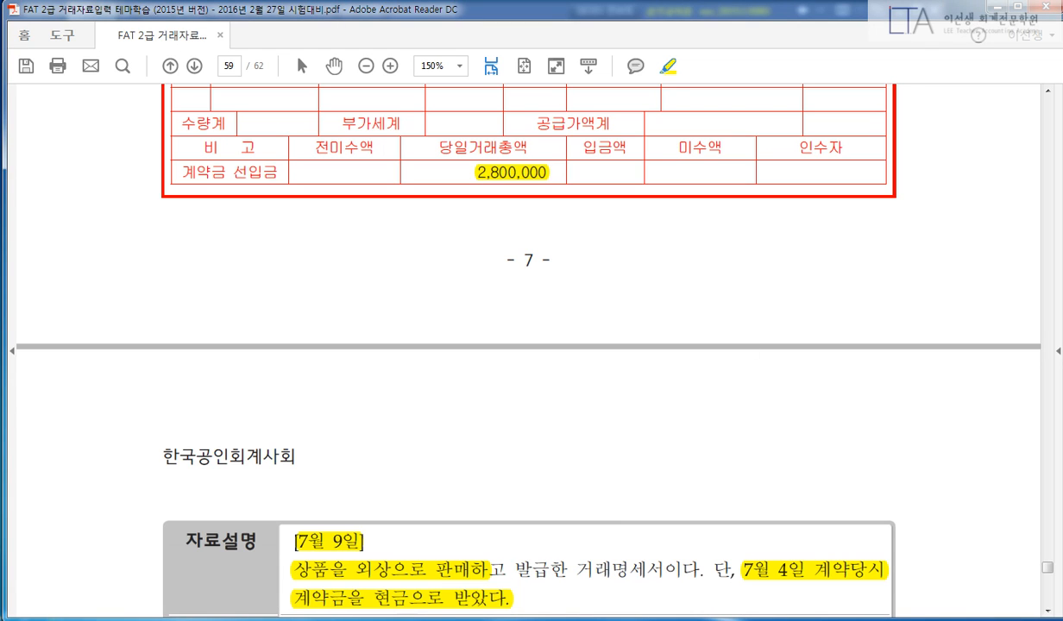
key(alt+Tab)
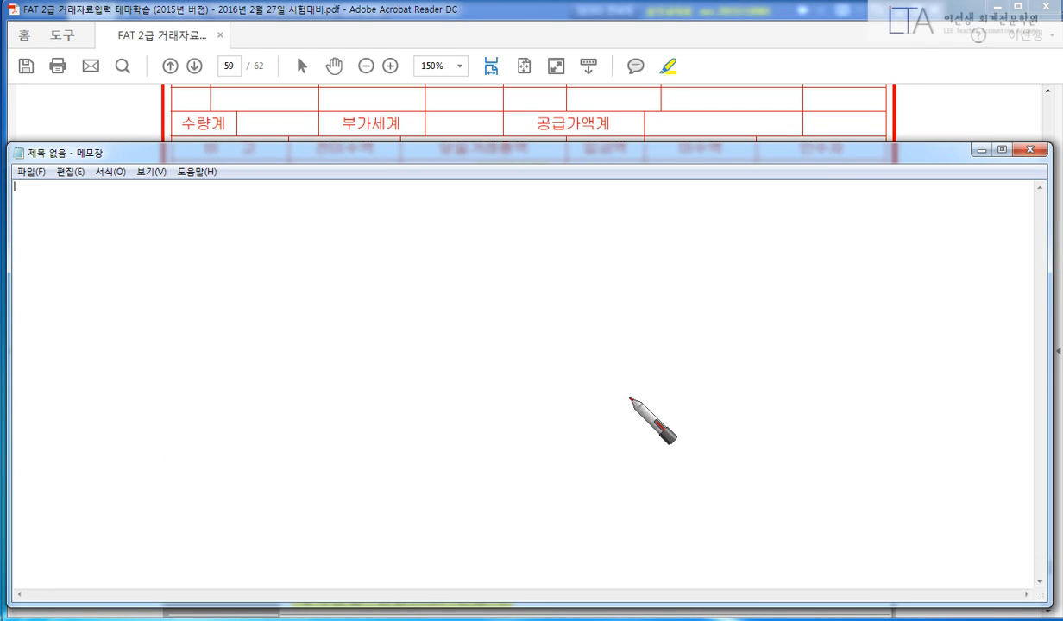
Sketch the entry in black: 상품매출 2,800,000 against 선수금 300,000 and 외상 2,500,000.
right_click(463, 328)
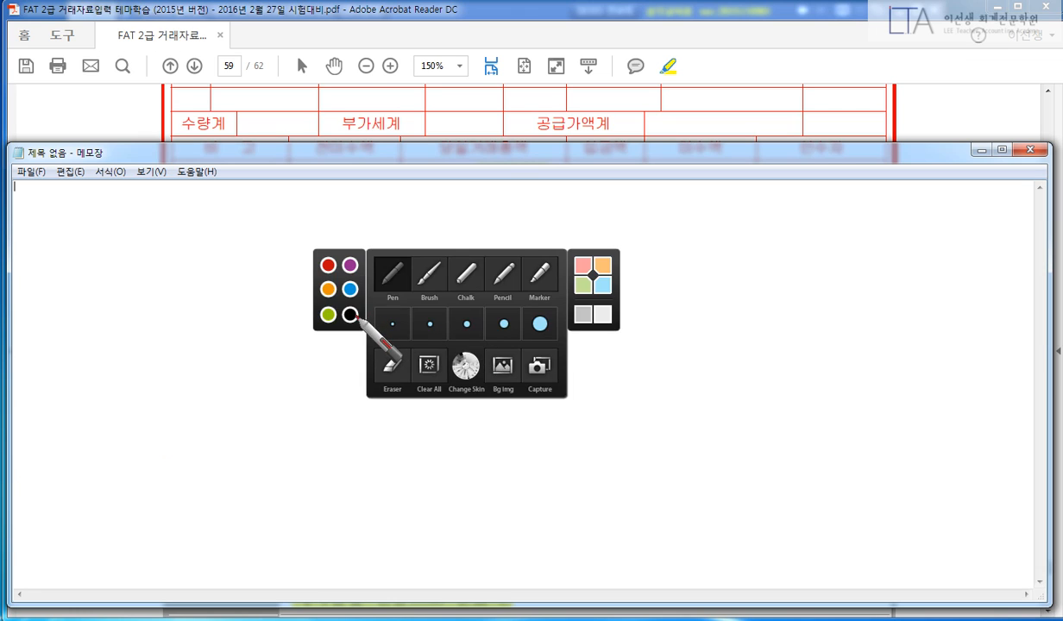
click(352, 315)
drag(533, 258, 448, 417)
mouse_move(591, 274)
mouse_down()
mouse_move(585, 299)
mouse_move(627, 280)
mouse_move(646, 304)
mouse_move(639, 318)
mouse_move(652, 320)
mouse_move(685, 290)
mouse_move(734, 280)
mouse_move(712, 306)
mouse_move(726, 319)
mouse_up()
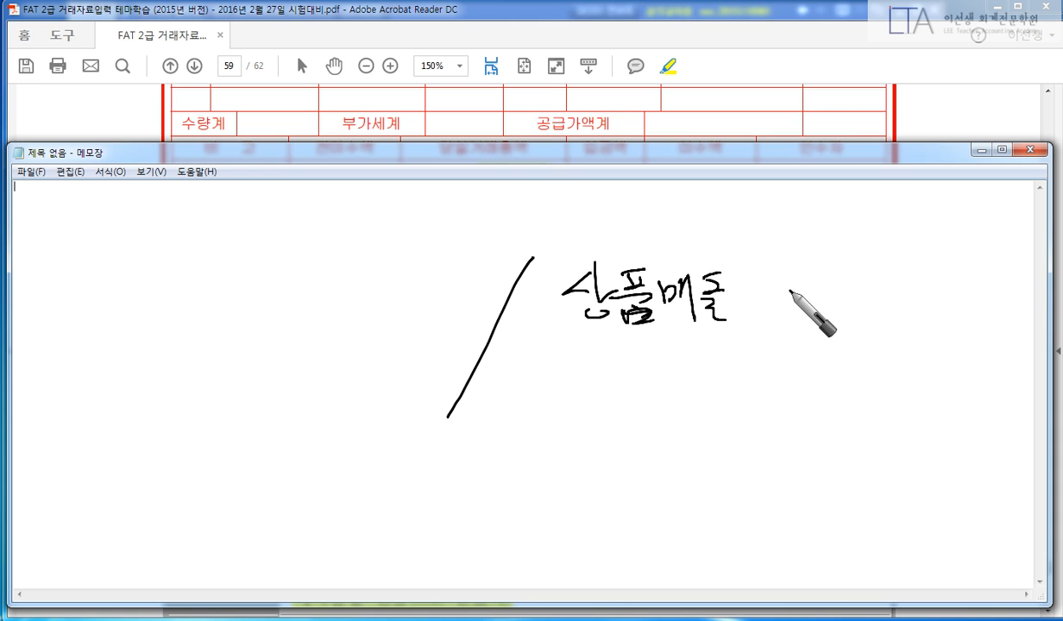
mouse_move(765, 283)
mouse_down()
mouse_move(774, 301)
mouse_move(811, 308)
mouse_move(859, 289)
mouse_move(887, 302)
mouse_move(968, 302)
mouse_up()
mouse_move(183, 257)
mouse_down()
mouse_move(166, 272)
mouse_move(173, 285)
mouse_move(220, 275)
mouse_move(260, 298)
mouse_up()
mouse_move(319, 278)
mouse_down()
mouse_move(355, 287)
mouse_move(450, 272)
mouse_move(479, 280)
mouse_up()
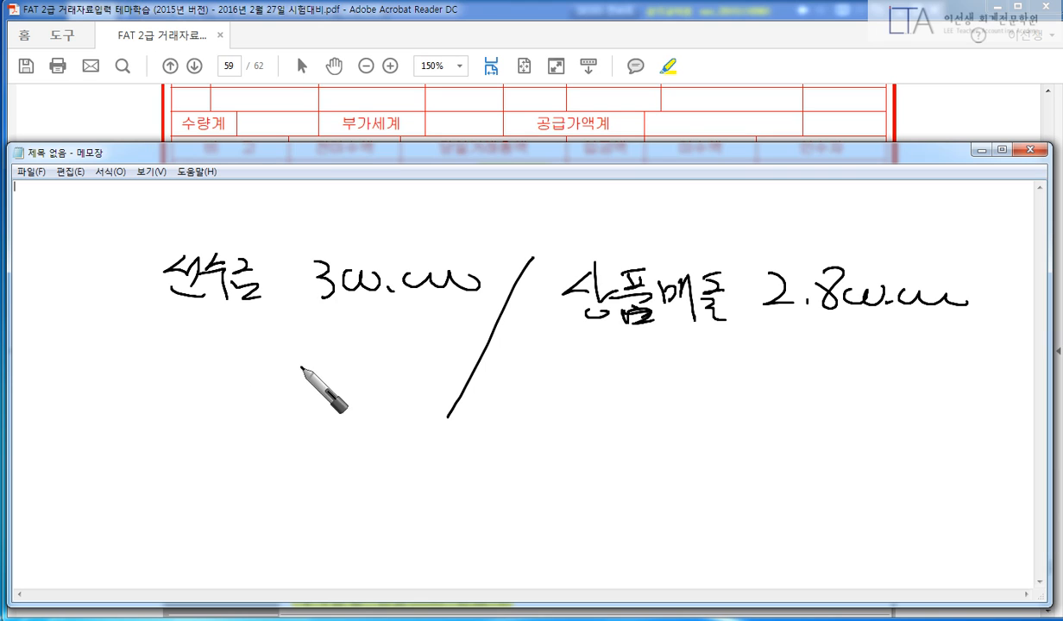
click(303, 393)
mouse_move(266, 372)
mouse_down()
mouse_move(290, 394)
mouse_move(457, 397)
mouse_up()
drag(105, 371, 146, 413)
click(169, 386)
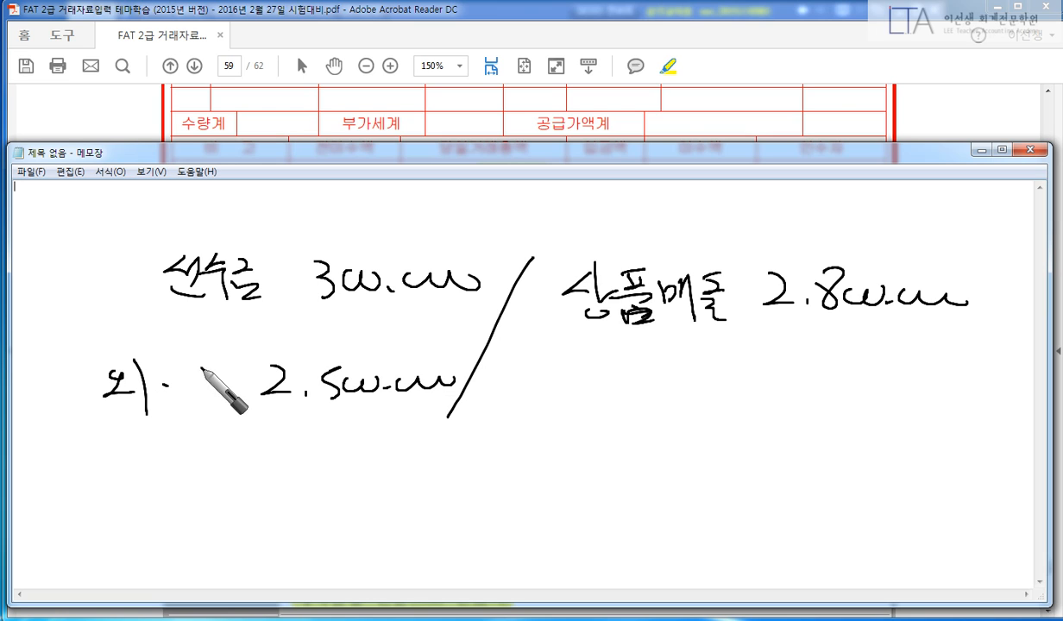
mouse_move(205, 360)
mouse_down()
mouse_move(226, 405)
mouse_move(207, 412)
mouse_up()
drag(239, 395, 241, 426)
Box the 선수금 and 외상 labels in red, then clear all ink and return to iPLUS.
right_click(172, 468)
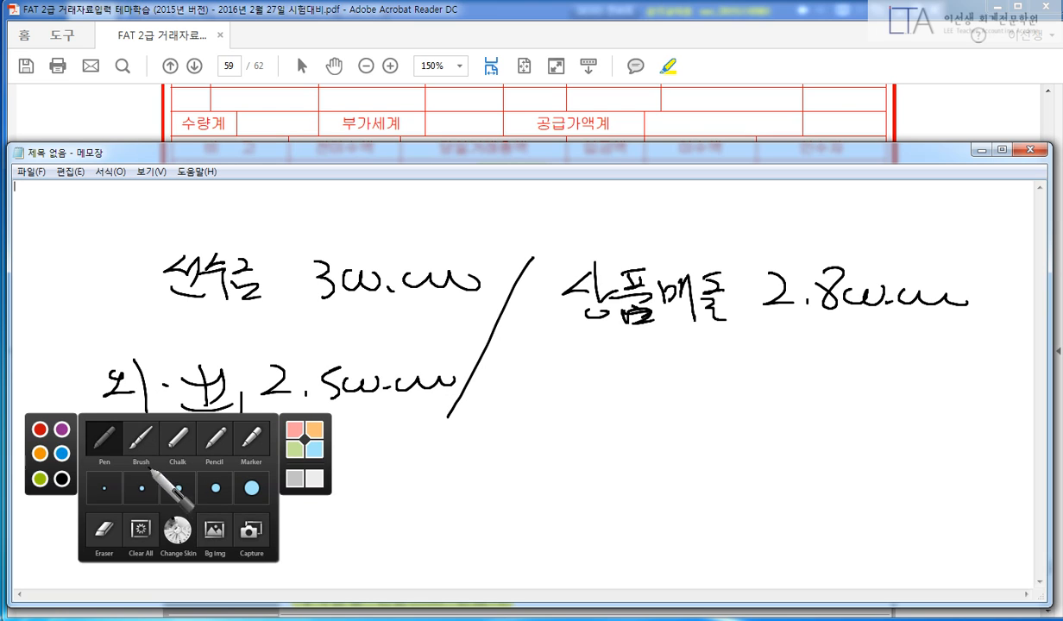
click(35, 428)
drag(142, 238, 140, 300)
drag(155, 250, 136, 305)
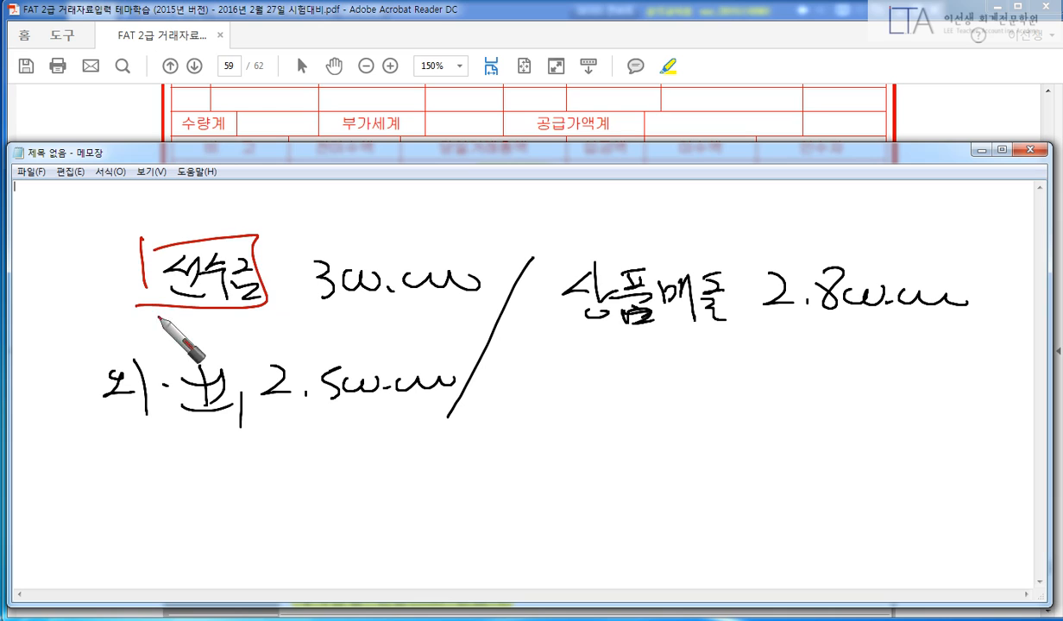
mouse_move(87, 358)
mouse_down()
mouse_move(95, 413)
mouse_move(252, 427)
mouse_move(88, 423)
mouse_up()
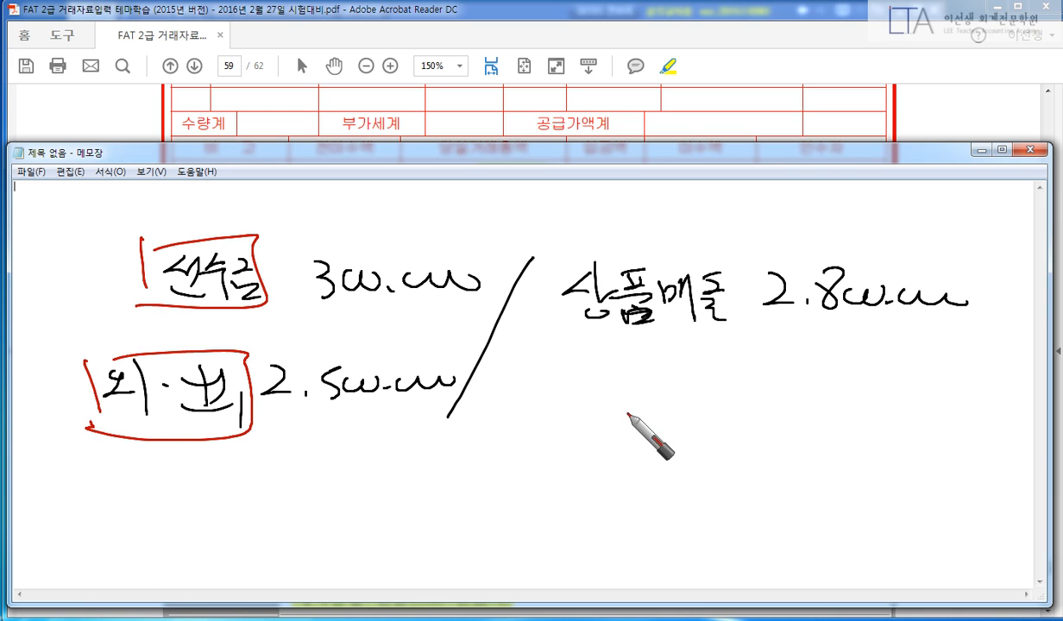
key(Escape)
key(alt+Tab)
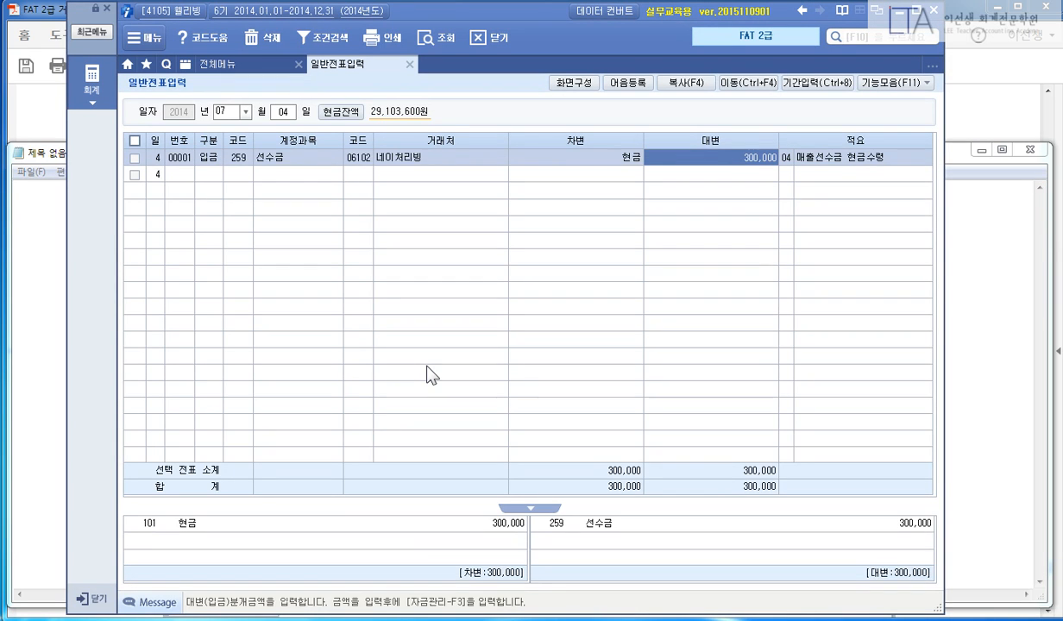
Start a July 9 voucher crediting 상품매출 (401) 2,800,000.
key(Escape)
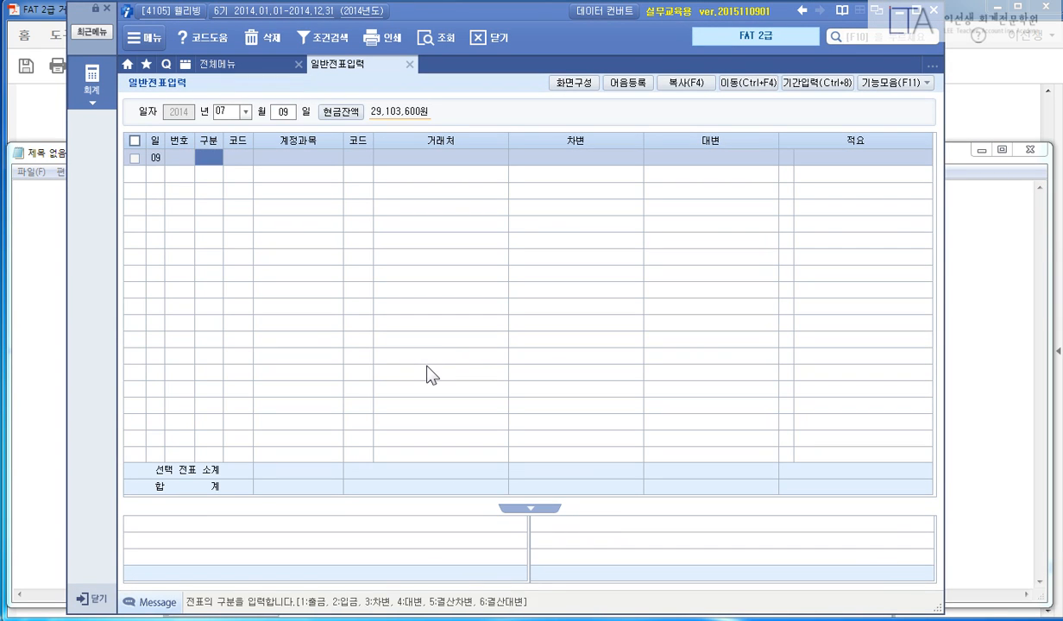
text(4)
key(Return)
text(401)
key(Return)
key(Return)
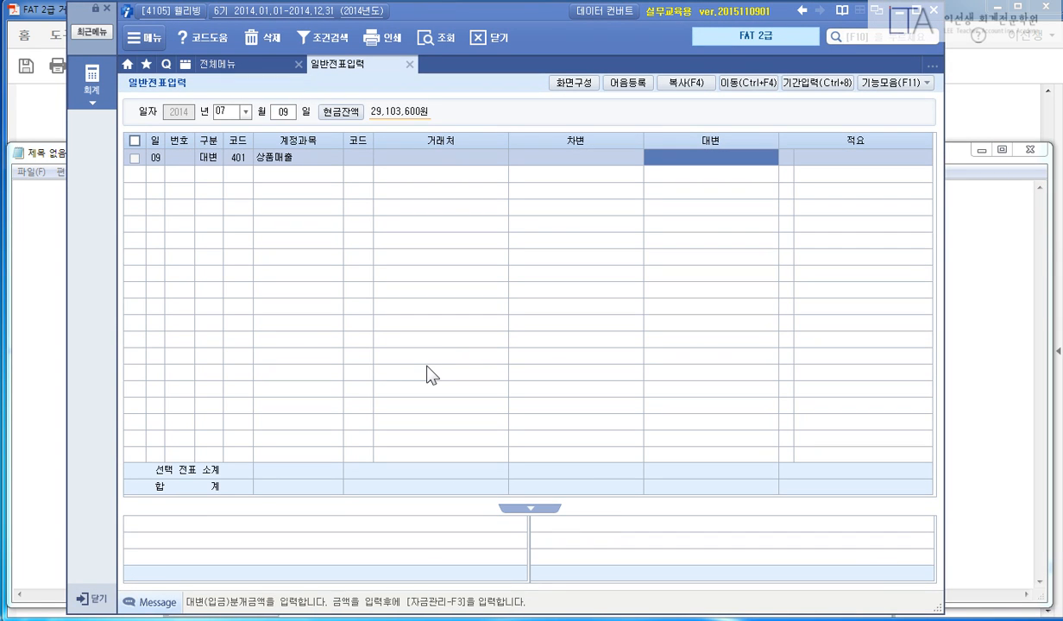
text(25)
key(Return)
key(Return)
text(3)
Debit 선수금 (259) 300,000 and 외상매출금 (108) 2,500,000 for 네이처리빙 (06102), then save.
key(Return)
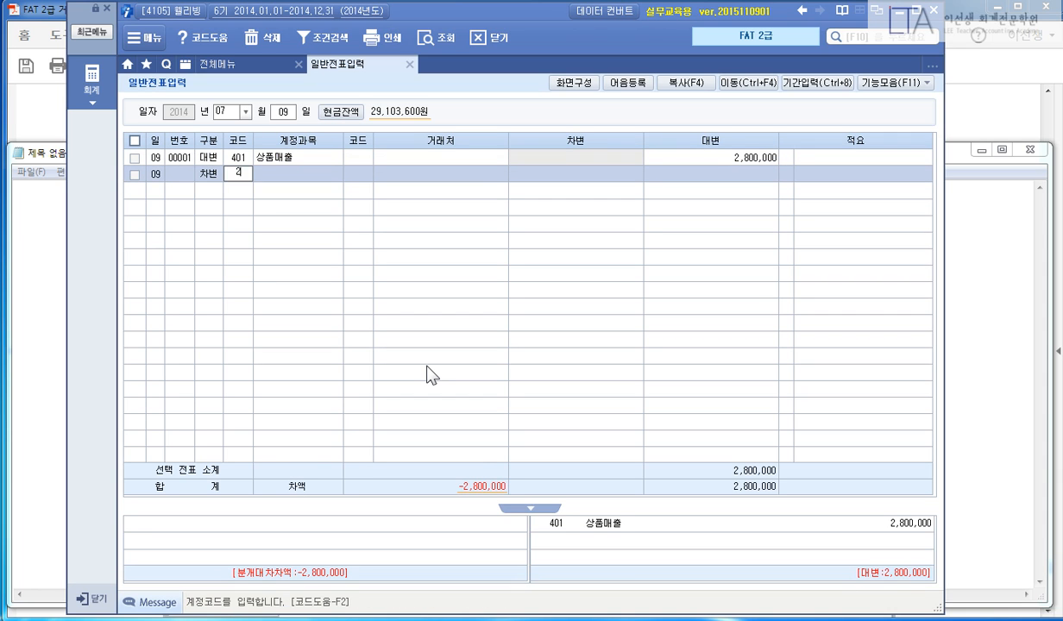
text(259)
key(Return)
key(Return)
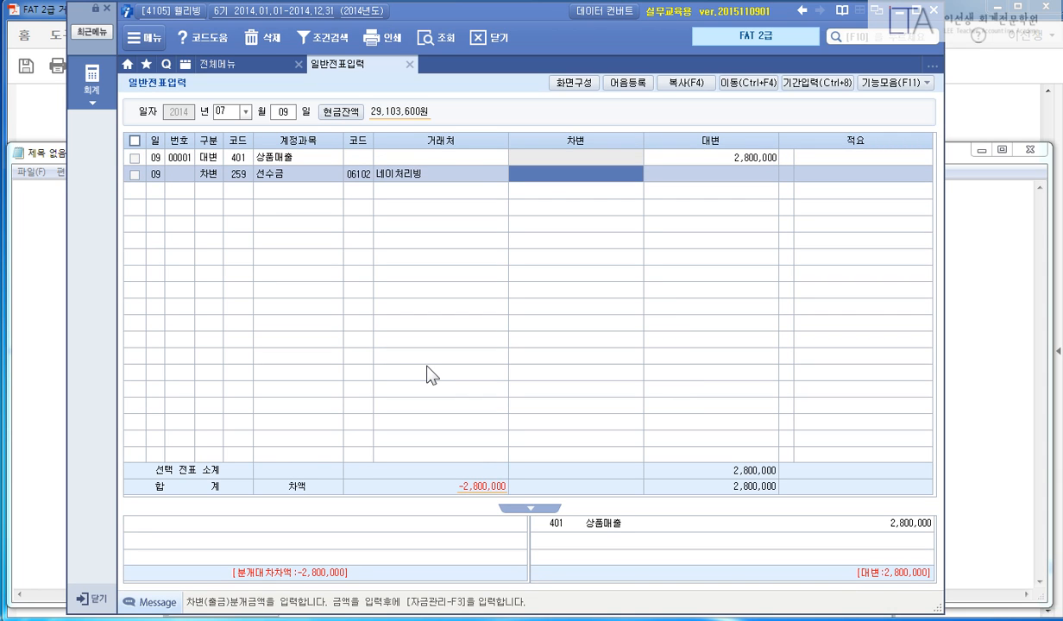
text(3)
key(Return)
key(Return)
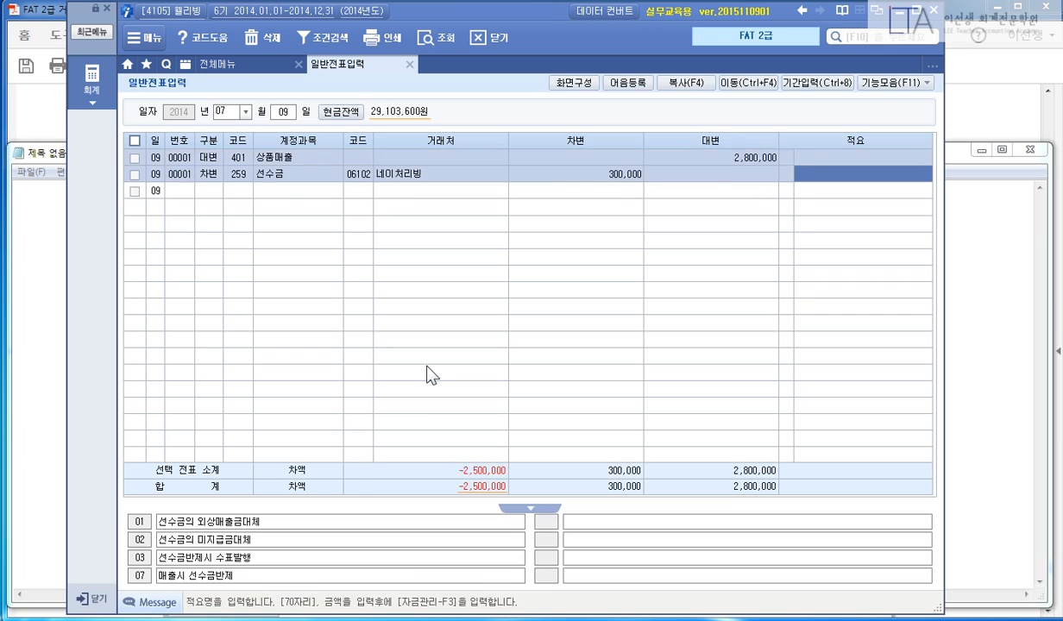
text(10)
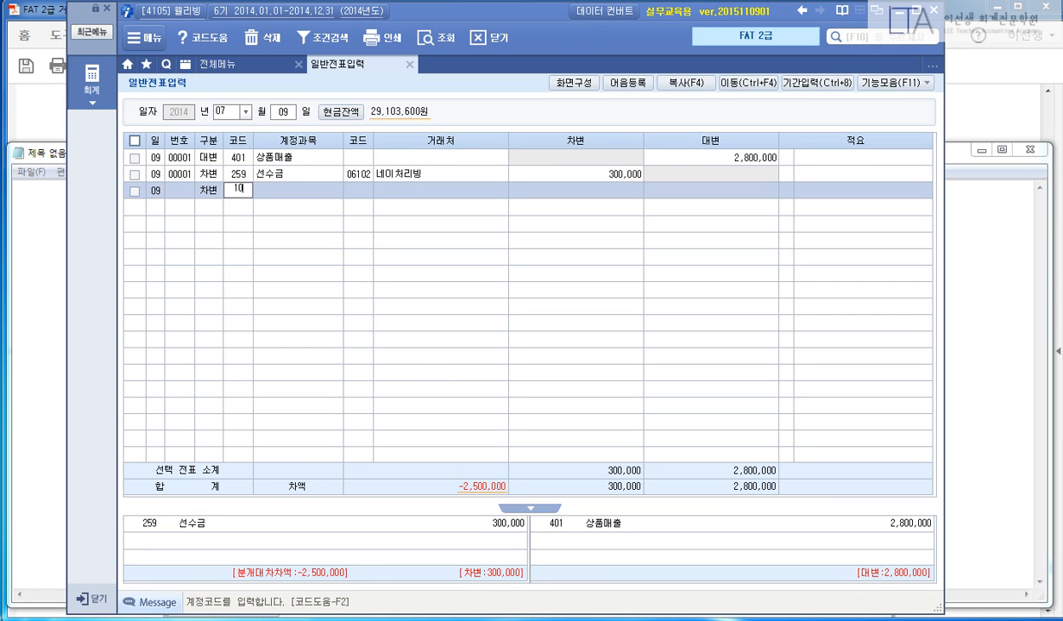
text(8)
key(Return)
key(Return)
key(Return)
text(2)
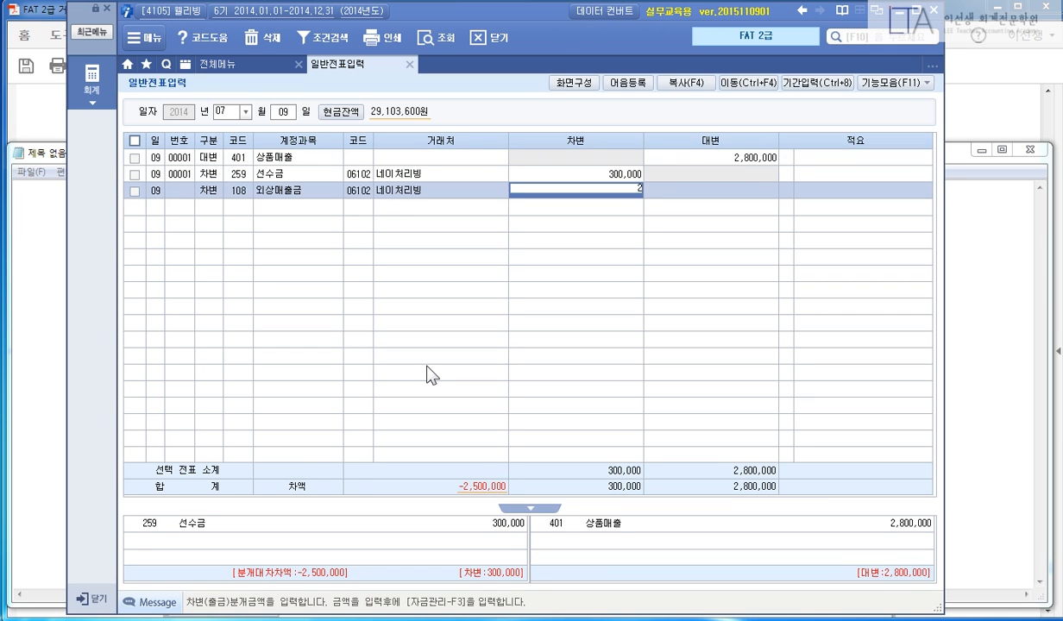
text(,500)
key(Return)
key(Return)
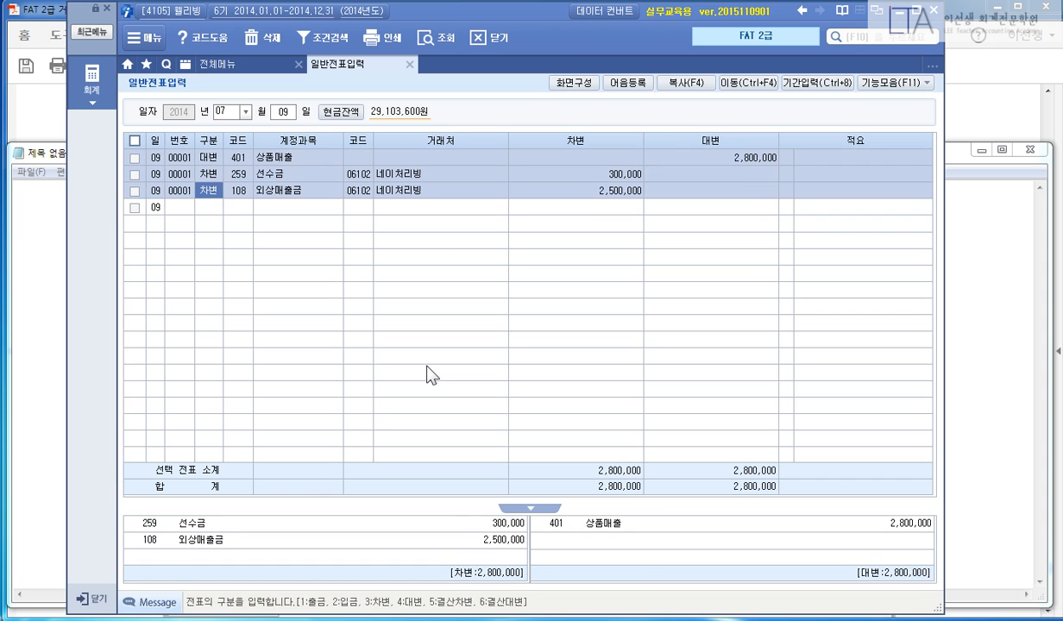
key(Escape)
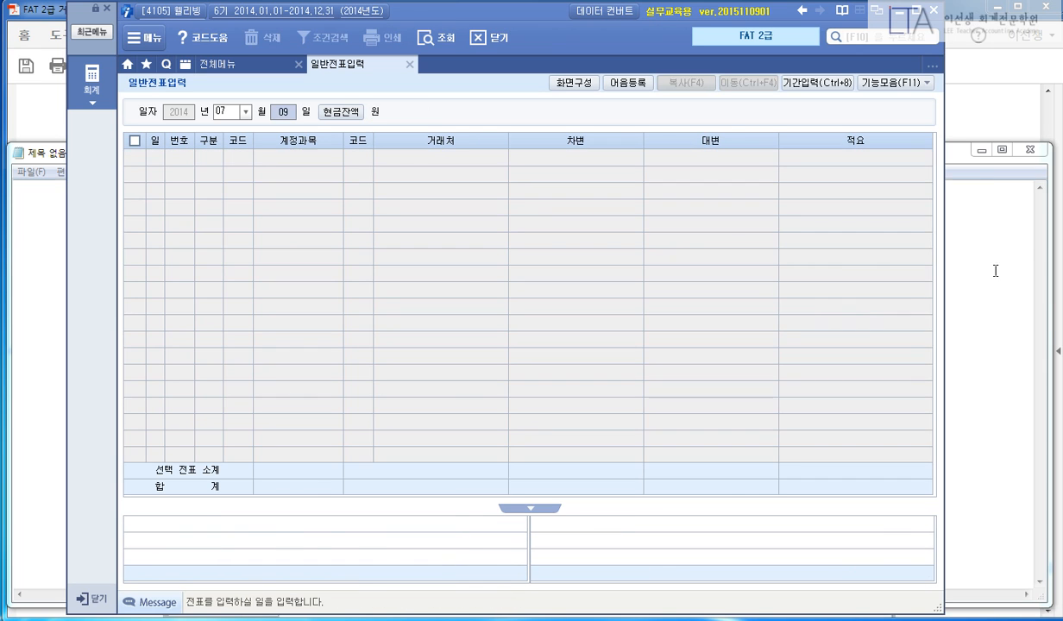
click(984, 111)
Highlight the F6 heading, the 8월 10일 date, and the withheld income tax and bank transfer wording.
scroll(871, 363, down, 6)
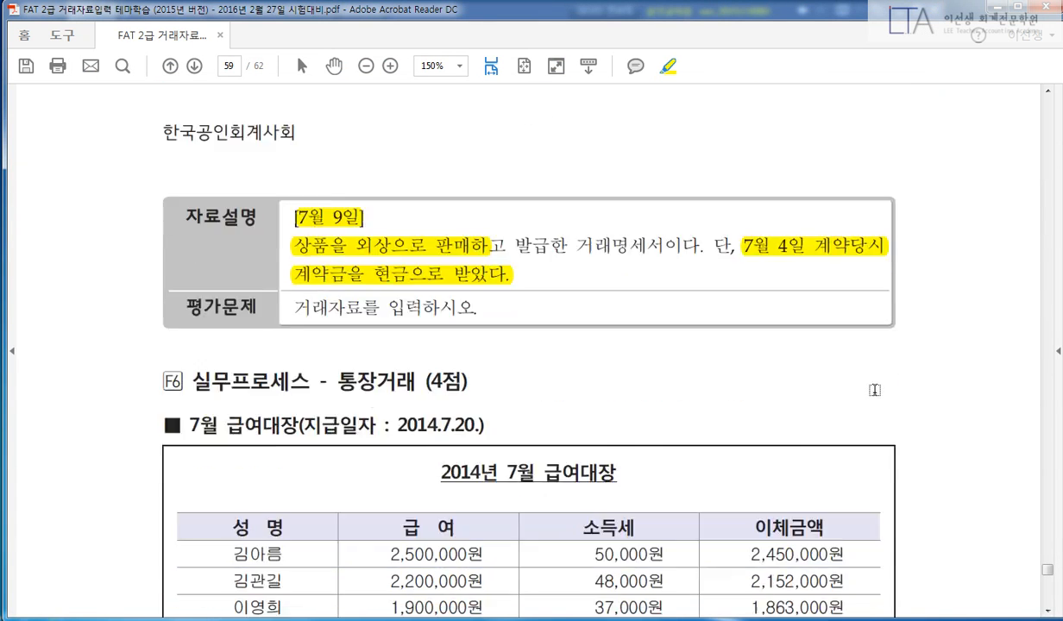
drag(322, 231, 407, 229)
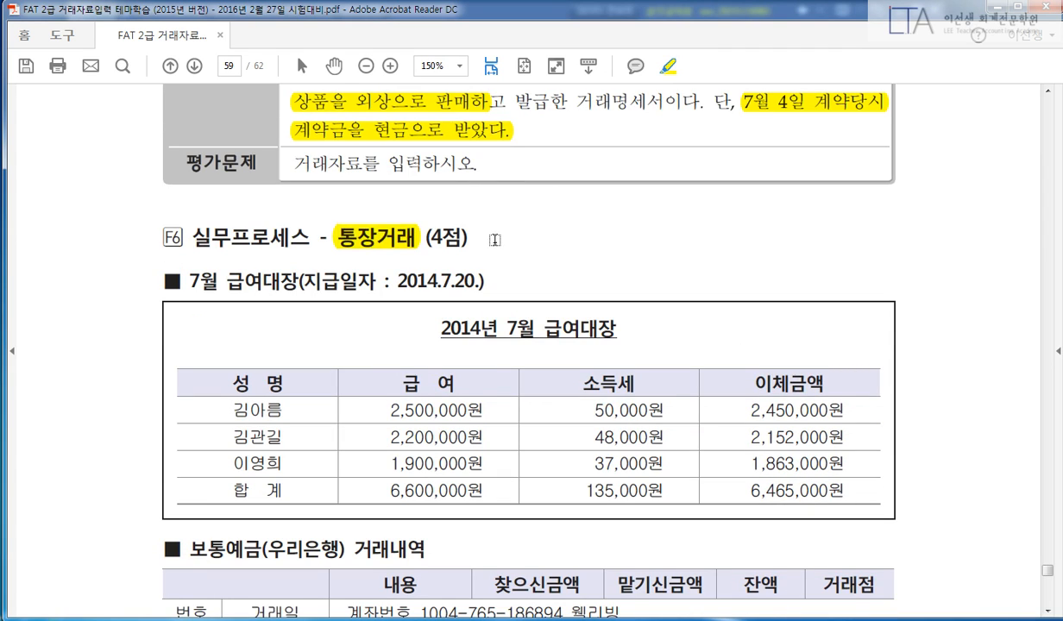
scroll(535, 250, down, 3)
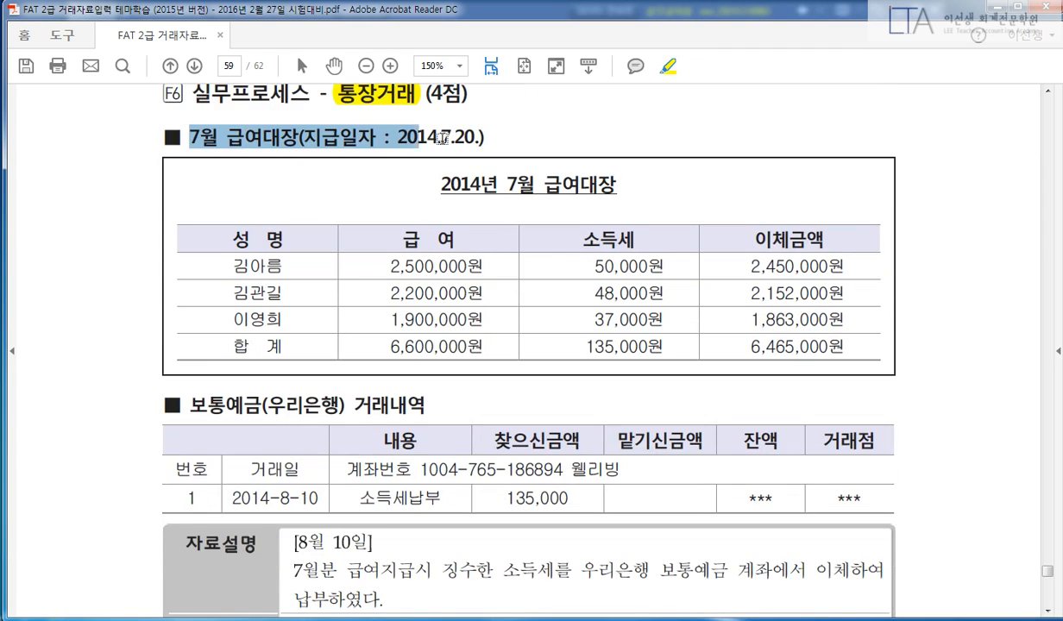
drag(185, 134, 536, 139)
scroll(231, 325, down, 2)
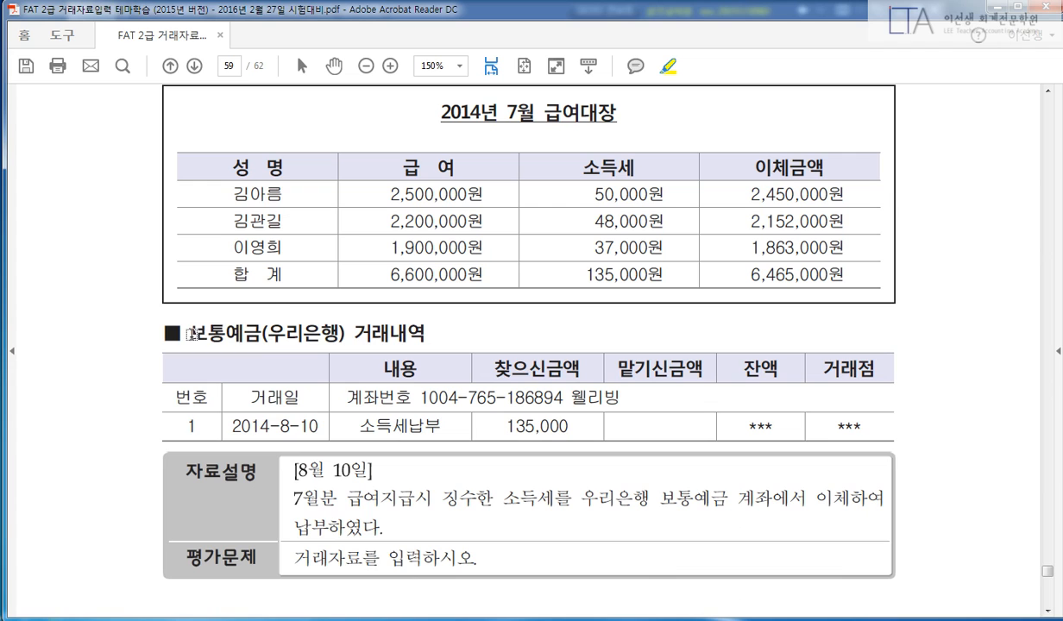
drag(193, 333, 427, 327)
scroll(458, 345, down, 3)
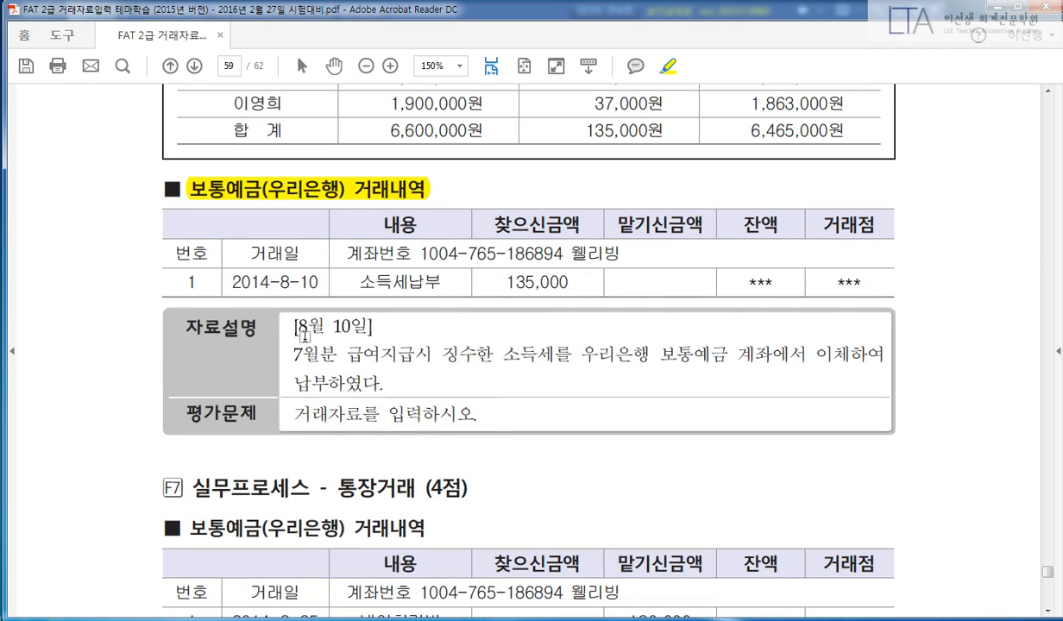
drag(296, 326, 371, 327)
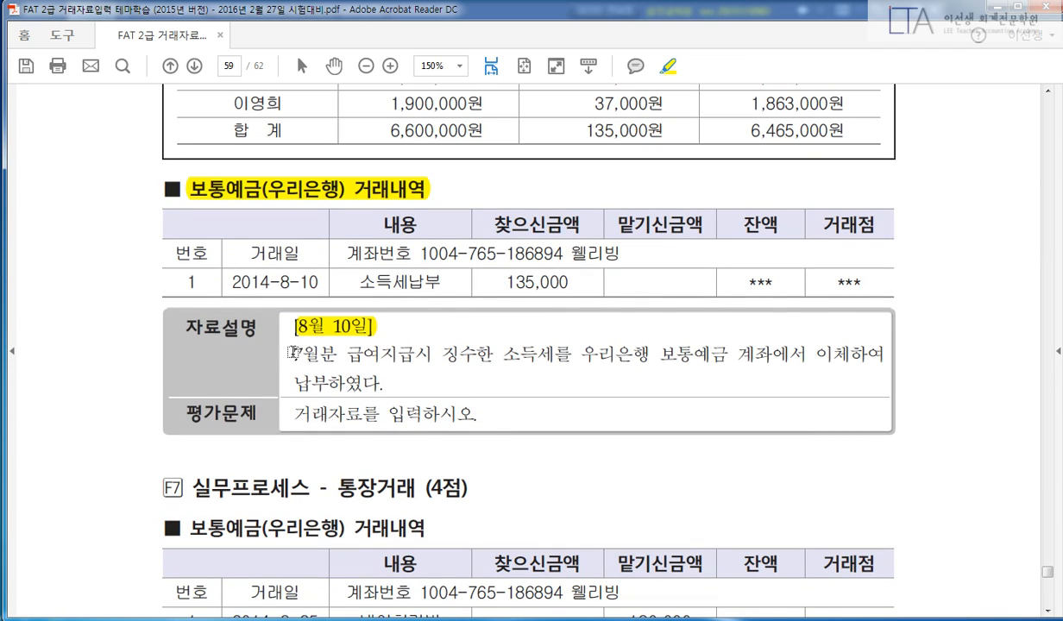
drag(294, 352, 893, 360)
drag(409, 386, 496, 396)
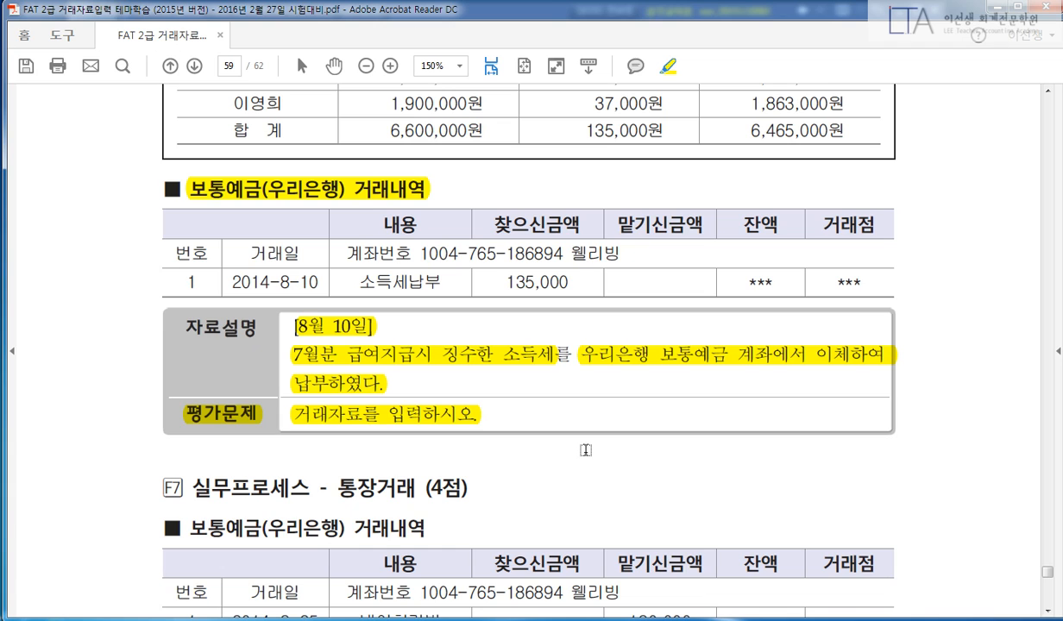
Highlight the 135,000 withdrawal and payroll totals 6,600,000, 135,000 and 6,465,000 with their column headers.
scroll(607, 441, up, 2)
drag(497, 351, 570, 351)
drag(361, 353, 360, 354)
drag(319, 354, 219, 353)
scroll(222, 371, up, 3)
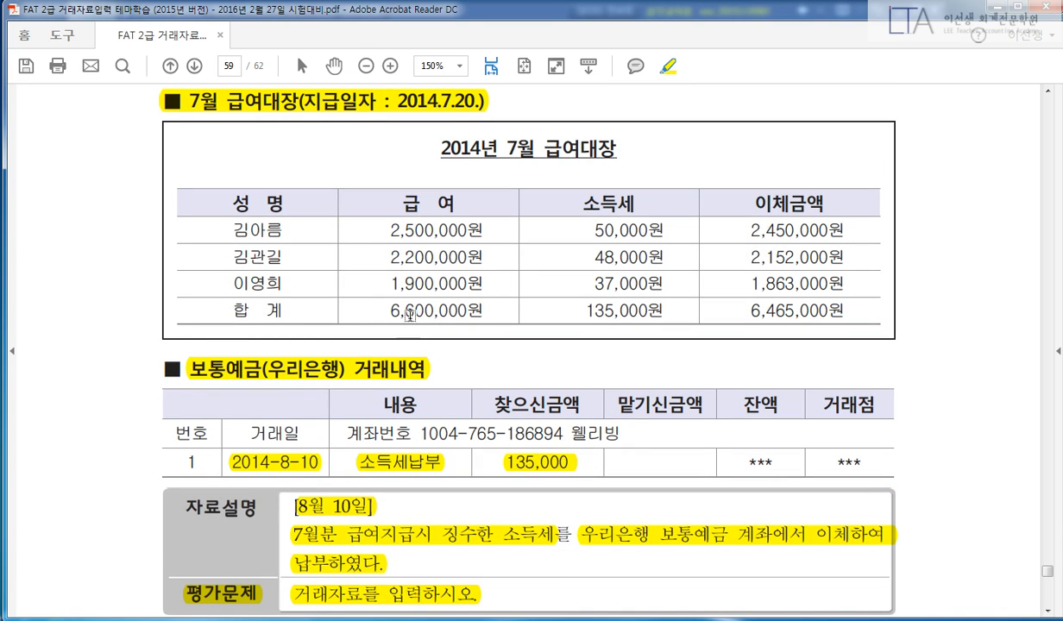
drag(390, 309, 484, 309)
drag(449, 204, 380, 204)
drag(631, 204, 574, 204)
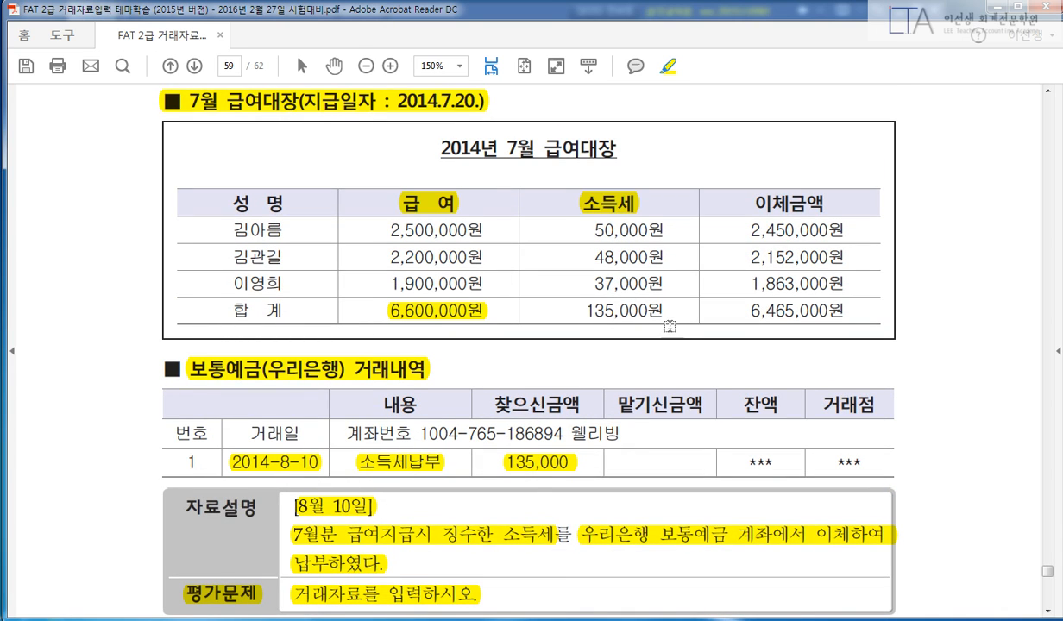
drag(652, 309, 578, 310)
drag(806, 204, 723, 204)
drag(848, 308, 733, 309)
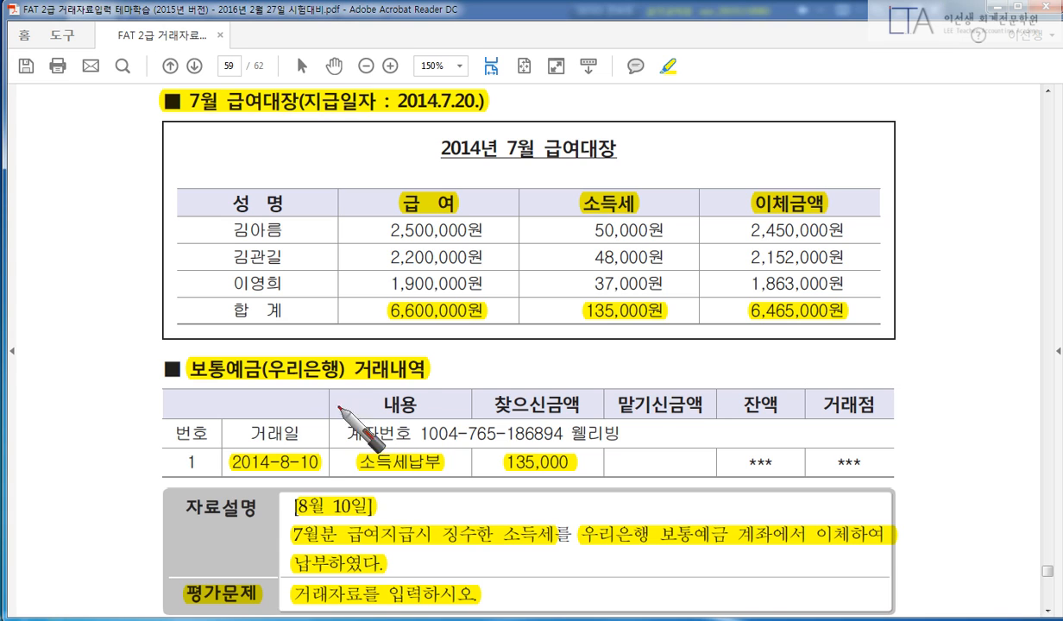
Switch the screen pen to a blank grey whiteboard.
right_click(613, 377)
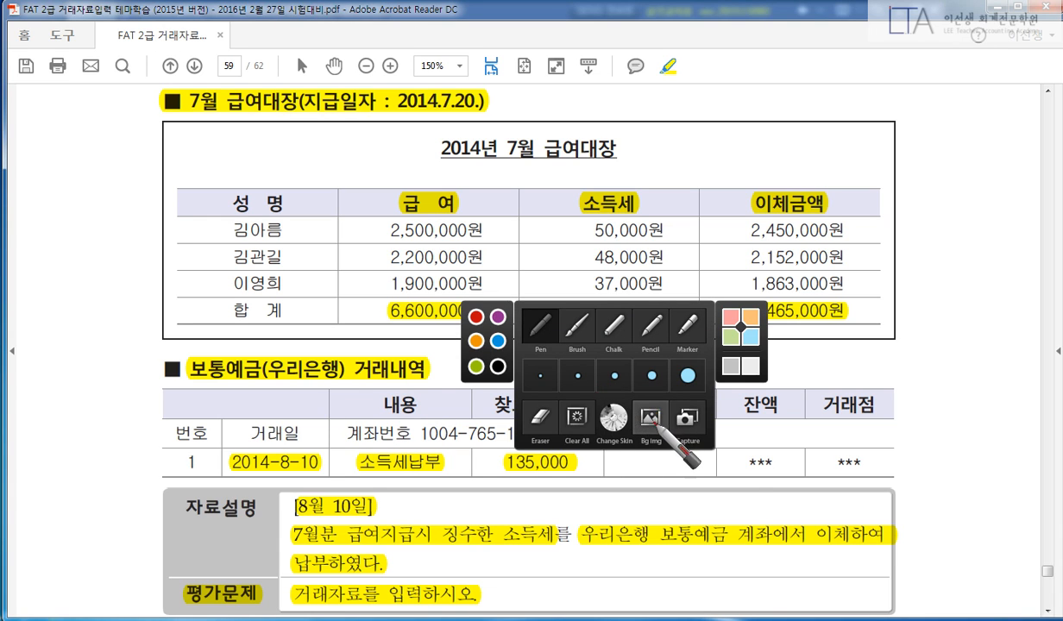
click(650, 421)
click(707, 446)
Write the boxed 급여지급시 entry: 급여 6,600,000 against 예수금 135,000 and 보·예 6,465,000.
right_click(379, 321)
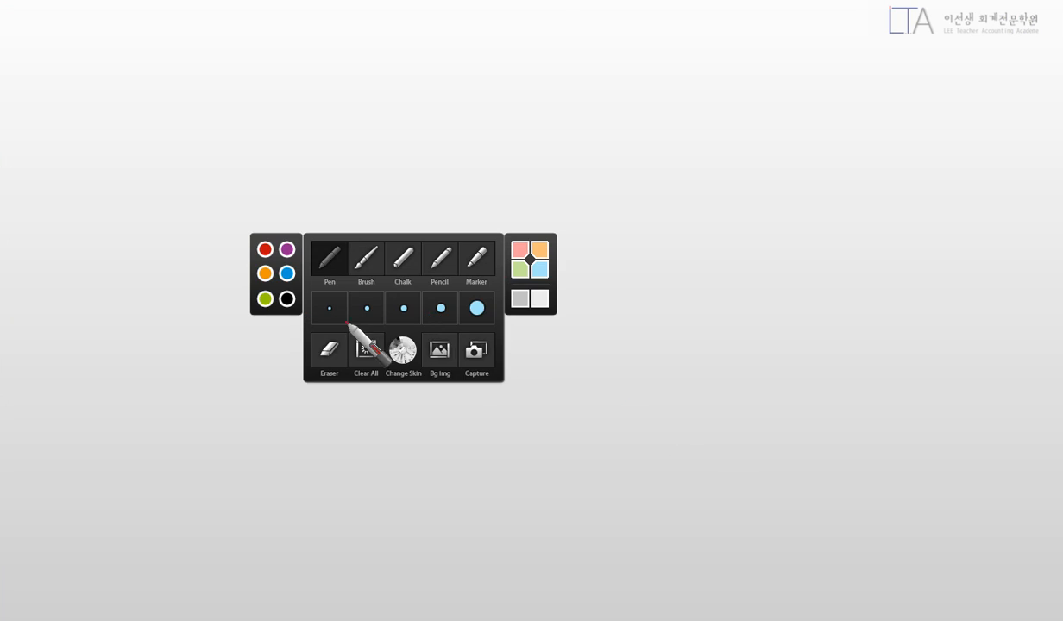
click(288, 300)
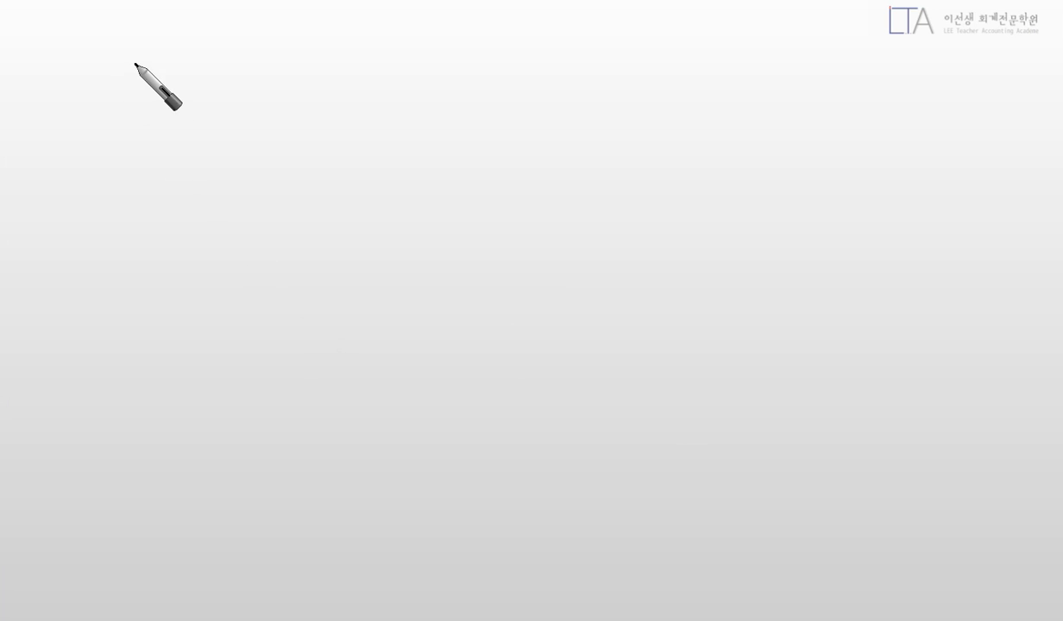
mouse_move(150, 51)
mouse_down()
mouse_move(171, 56)
mouse_move(172, 80)
mouse_move(185, 62)
mouse_move(233, 78)
mouse_move(259, 59)
mouse_move(268, 75)
mouse_move(288, 69)
mouse_move(298, 93)
mouse_up()
drag(126, 32, 135, 99)
mouse_move(164, 38)
mouse_down()
mouse_move(272, 112)
mouse_move(145, 113)
mouse_up()
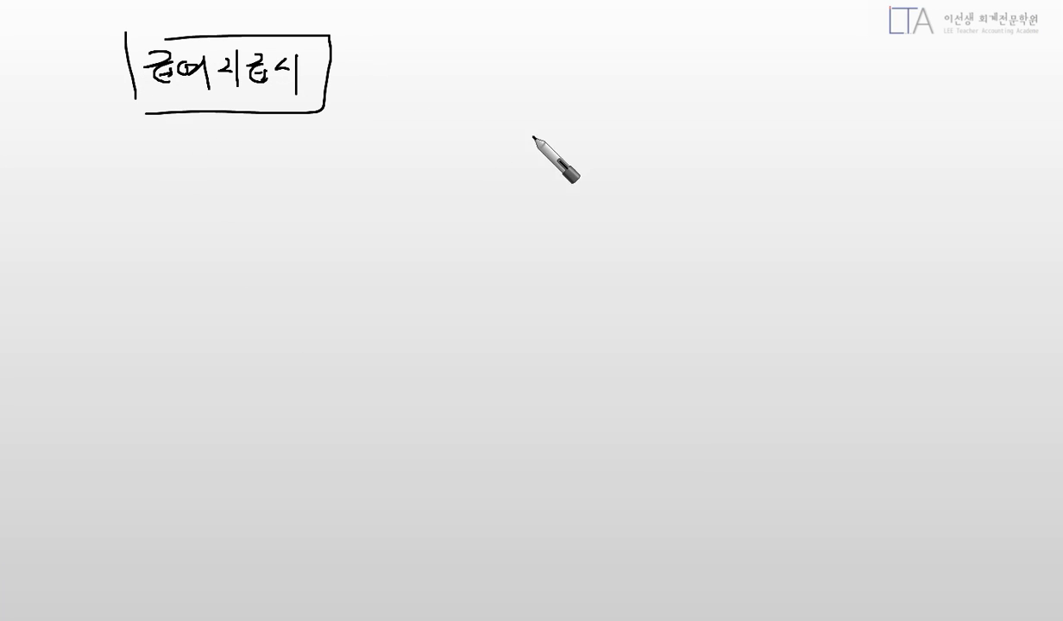
drag(518, 128, 426, 254)
mouse_move(205, 131)
mouse_down()
mouse_move(235, 152)
mouse_move(260, 149)
mouse_move(260, 175)
mouse_up()
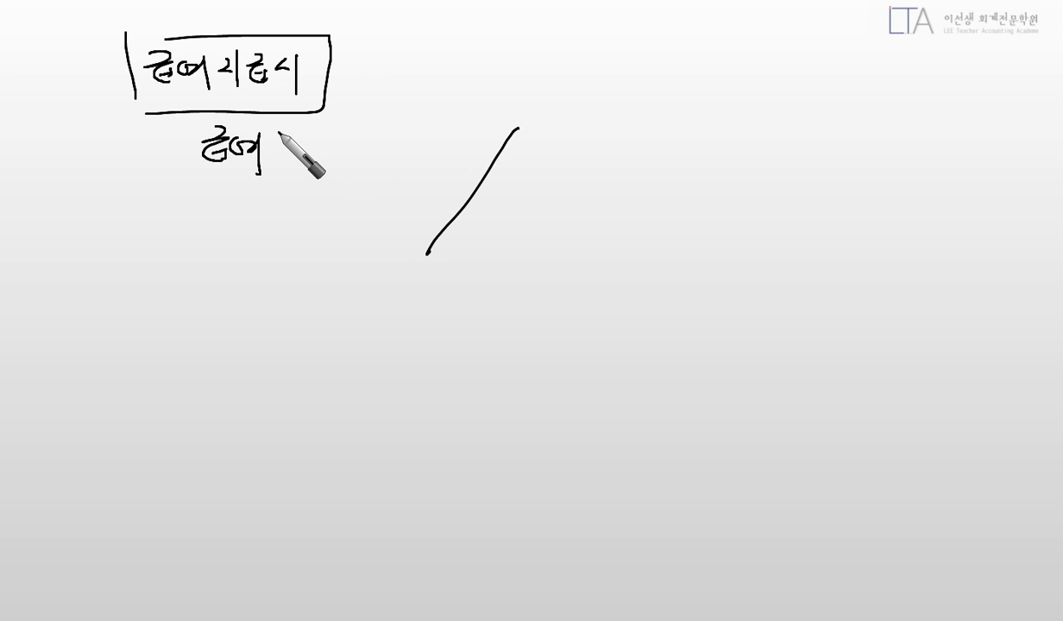
mouse_move(300, 136)
mouse_down()
mouse_move(304, 157)
mouse_move(325, 167)
mouse_move(432, 158)
mouse_up()
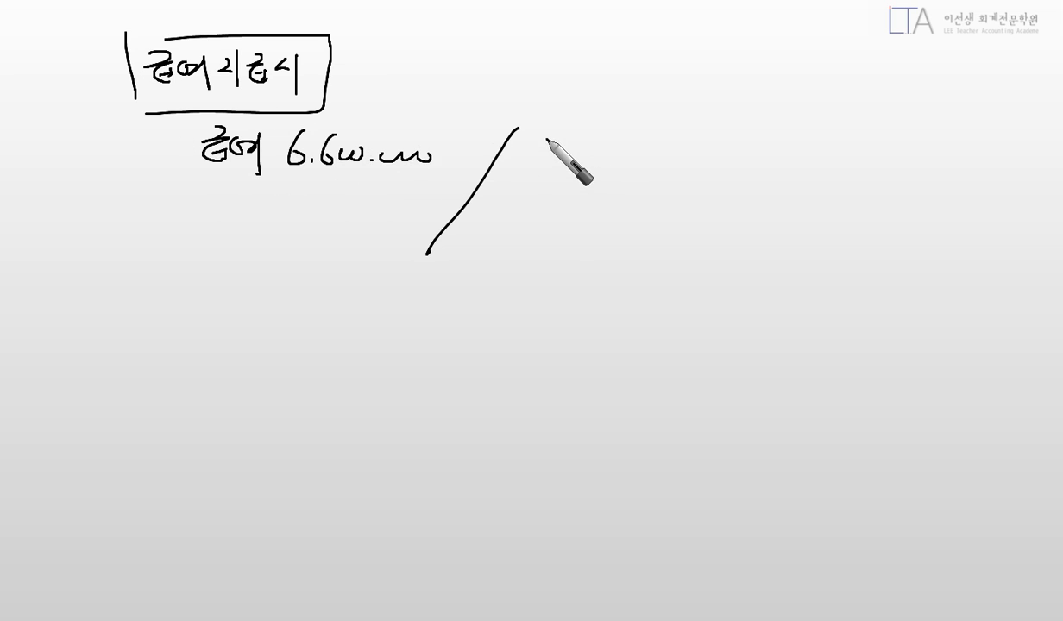
mouse_move(542, 138)
mouse_down()
mouse_move(557, 152)
mouse_move(593, 143)
mouse_move(634, 169)
mouse_move(615, 181)
mouse_up()
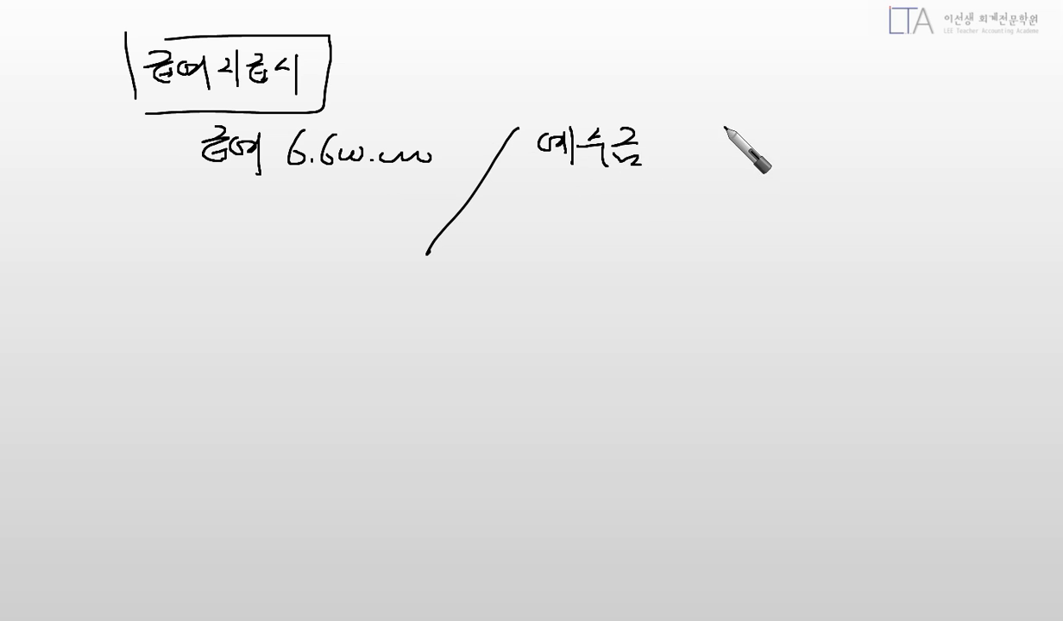
mouse_move(732, 139)
mouse_down()
mouse_move(783, 173)
mouse_move(838, 154)
mouse_up()
mouse_move(489, 208)
mouse_down()
mouse_move(511, 213)
mouse_move(513, 202)
mouse_up()
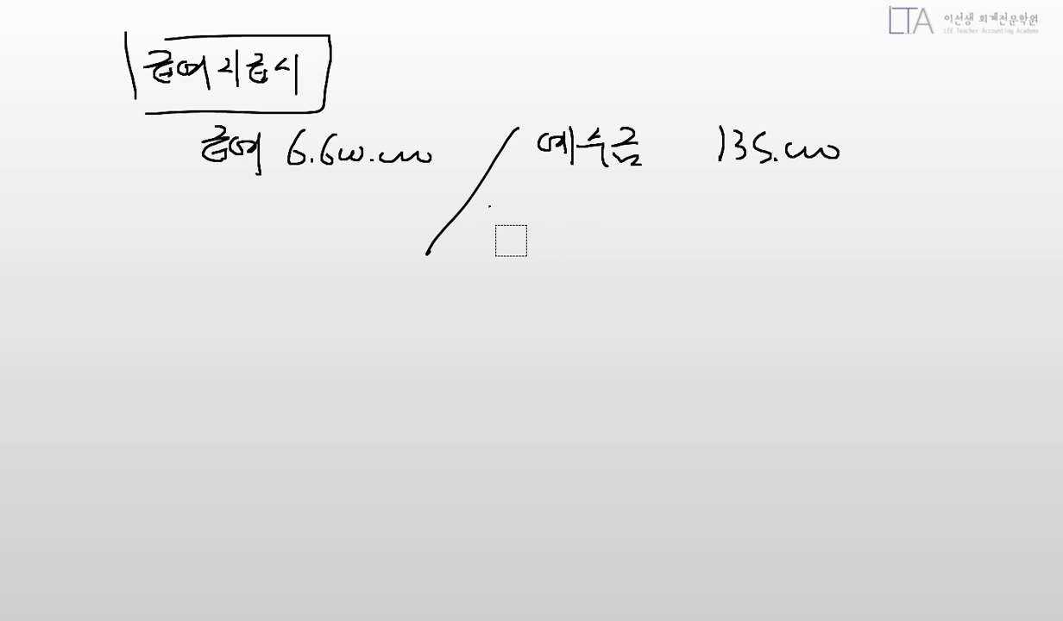
mouse_move(521, 205)
mouse_down()
mouse_move(522, 214)
mouse_move(576, 225)
mouse_move(608, 253)
mouse_up()
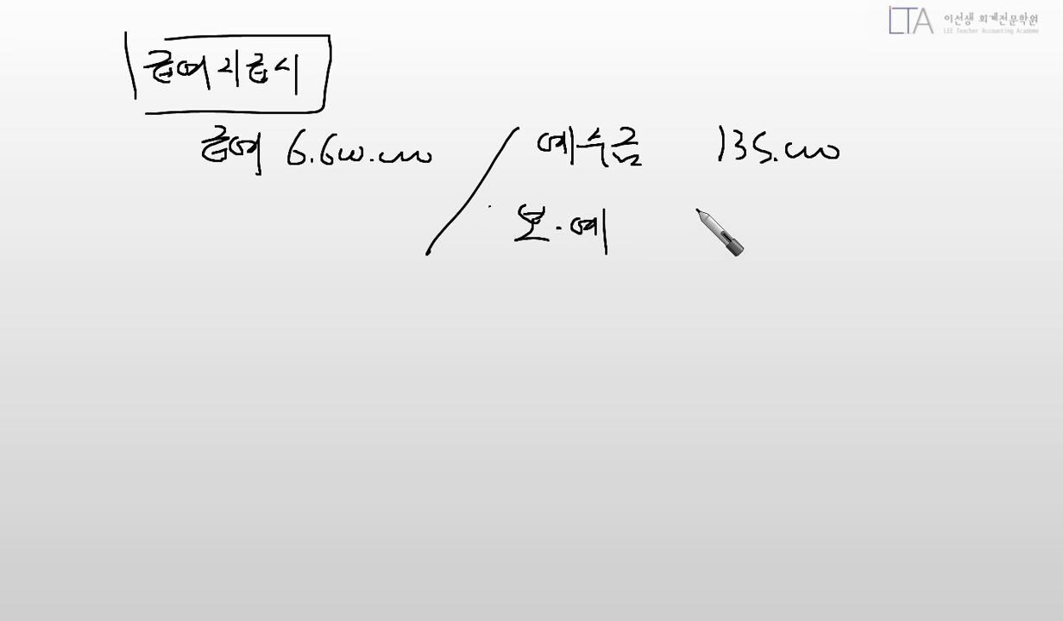
mouse_move(697, 210)
mouse_down()
mouse_move(710, 235)
mouse_move(742, 244)
mouse_move(849, 229)
mouse_up()
drag(553, 303, 563, 304)
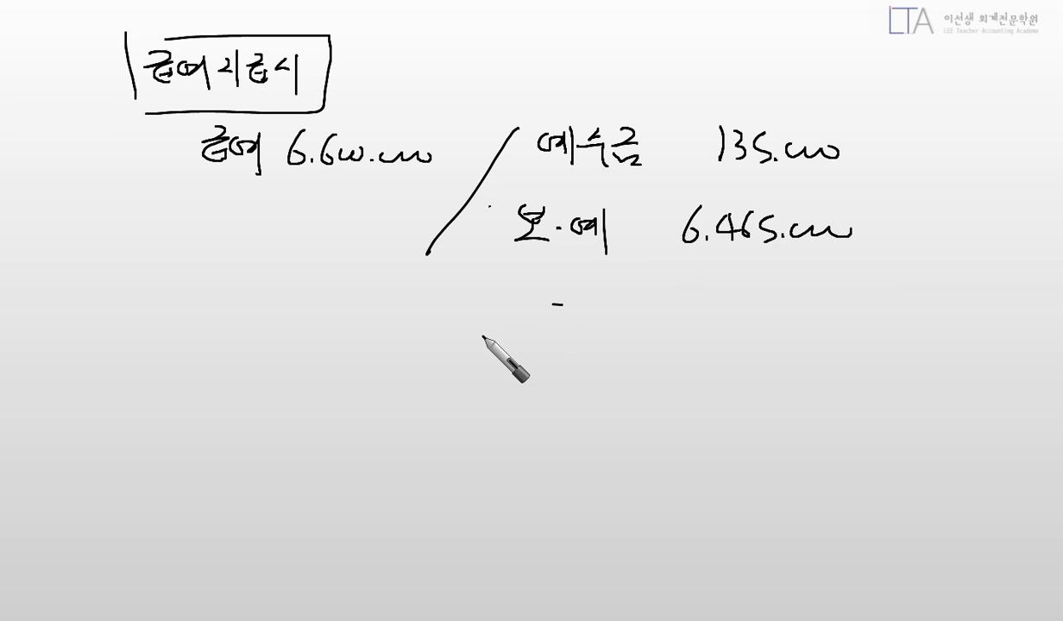
Box 보·예 in red, erase a stray mark, and return to the black pen.
right_click(656, 269)
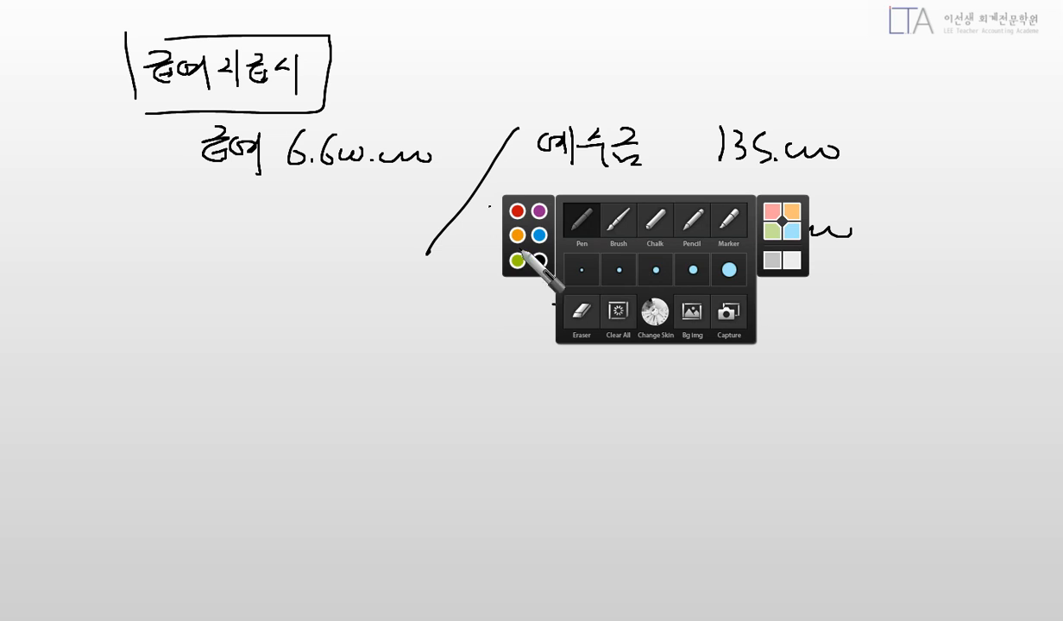
click(516, 210)
mouse_move(489, 203)
mouse_down()
mouse_move(490, 256)
mouse_move(542, 274)
mouse_move(574, 309)
mouse_up()
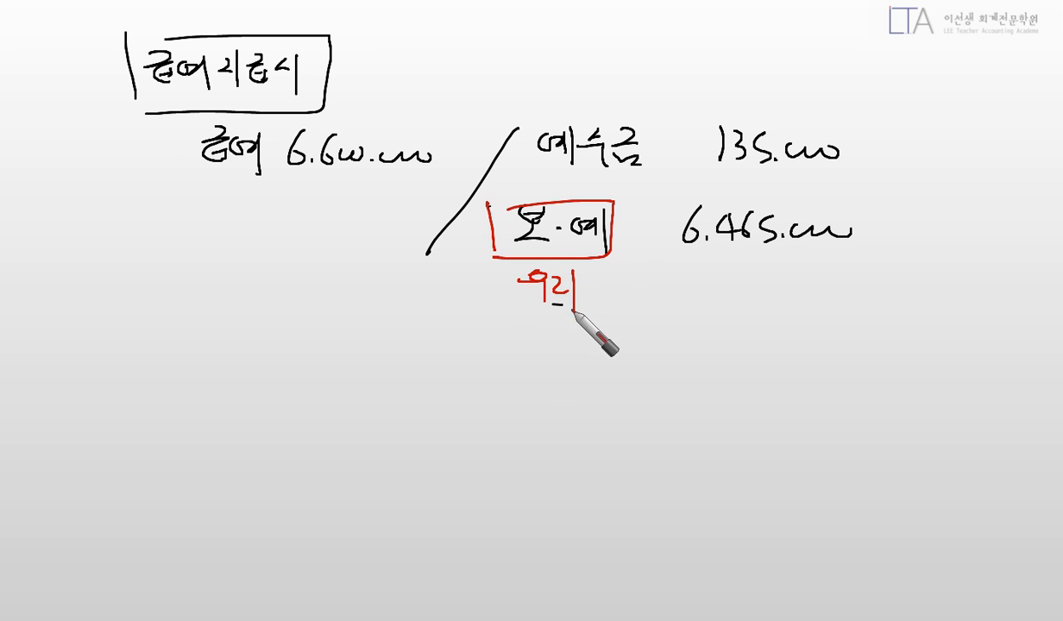
right_click(470, 425)
click(400, 464)
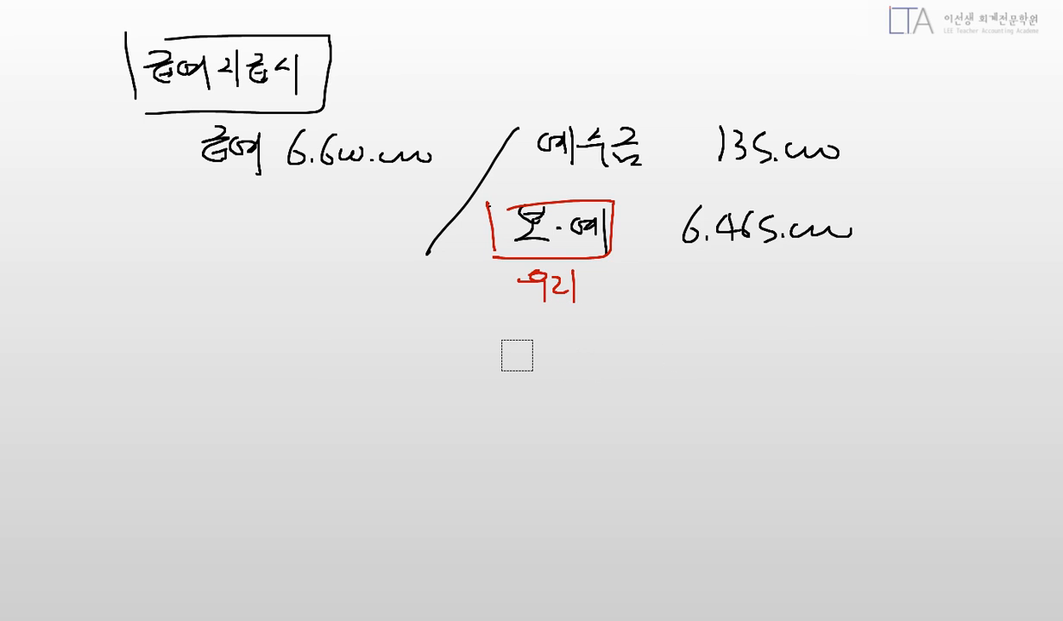
right_click(476, 378)
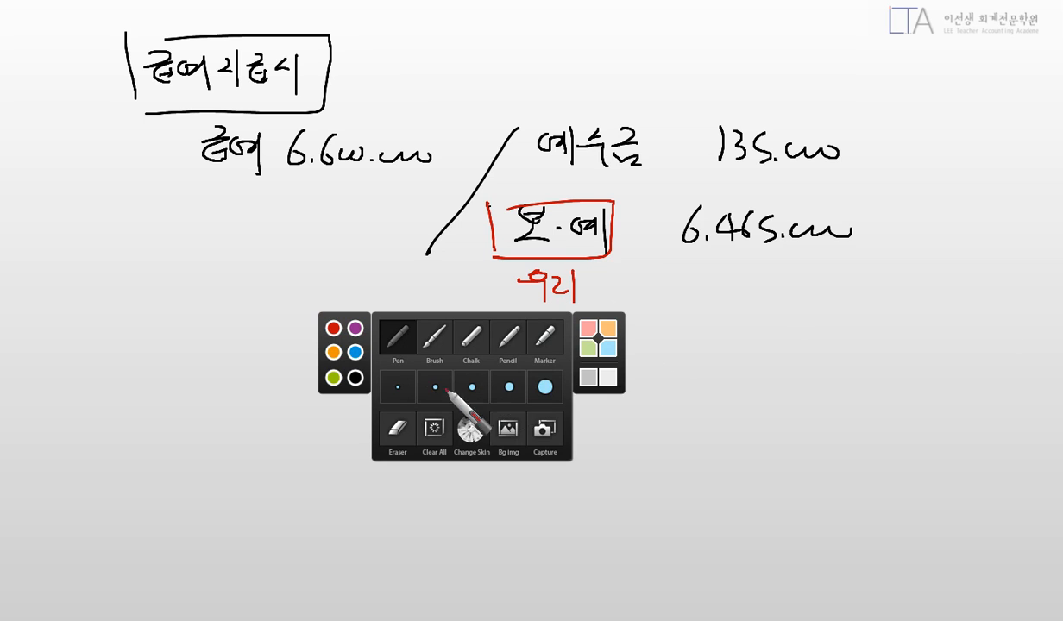
click(352, 373)
Handwrite the boxed 원천징수액 납부시 heading with 예수금 135,000 against 보·예 135,000.
drag(159, 352, 163, 352)
drag(138, 362, 171, 371)
drag(174, 350, 169, 379)
drag(154, 382, 178, 382)
mouse_move(187, 360)
mouse_down()
mouse_move(210, 398)
mouse_move(250, 362)
mouse_move(266, 396)
mouse_move(291, 367)
mouse_move(278, 365)
mouse_move(332, 361)
mouse_move(346, 385)
mouse_move(361, 363)
mouse_move(389, 370)
mouse_move(418, 403)
mouse_move(119, 384)
mouse_move(434, 341)
mouse_move(154, 414)
mouse_up()
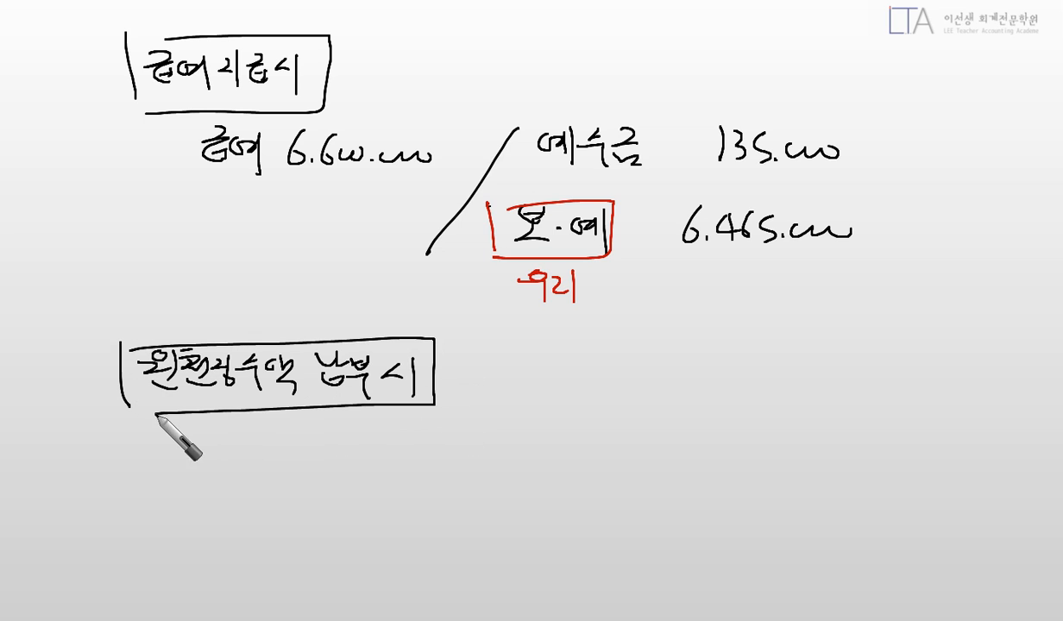
drag(540, 447, 479, 536)
mouse_move(230, 466)
mouse_down()
mouse_move(280, 458)
mouse_move(285, 499)
mouse_move(358, 481)
mouse_move(363, 457)
mouse_move(386, 491)
mouse_move(418, 475)
mouse_move(481, 479)
mouse_up()
mouse_move(569, 458)
mouse_down()
mouse_move(681, 491)
mouse_move(785, 457)
mouse_move(806, 475)
mouse_move(863, 473)
mouse_up()
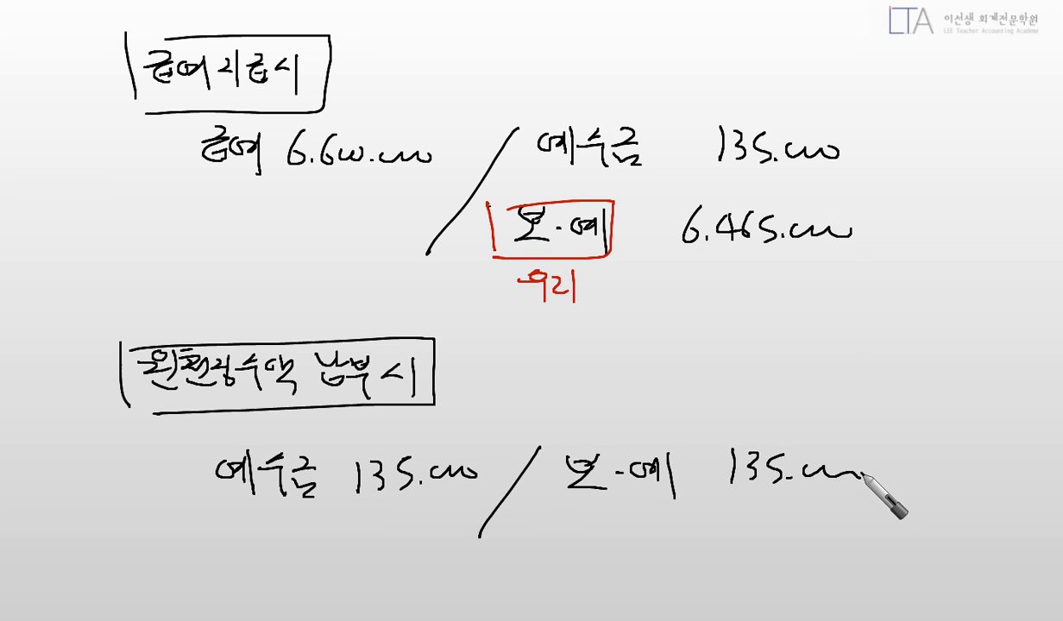
Box the second 보·예 in red, loop the section in green, and close the whiteboard.
right_click(538, 485)
click(423, 429)
mouse_move(553, 435)
mouse_down()
mouse_move(554, 500)
mouse_move(569, 490)
mouse_move(667, 551)
mouse_up()
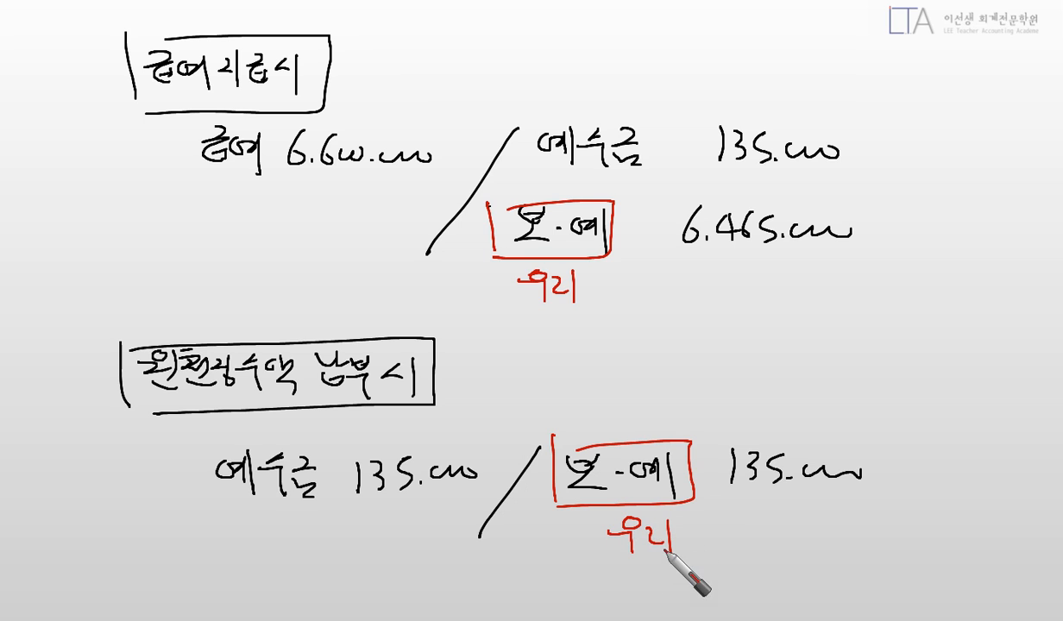
right_click(121, 562)
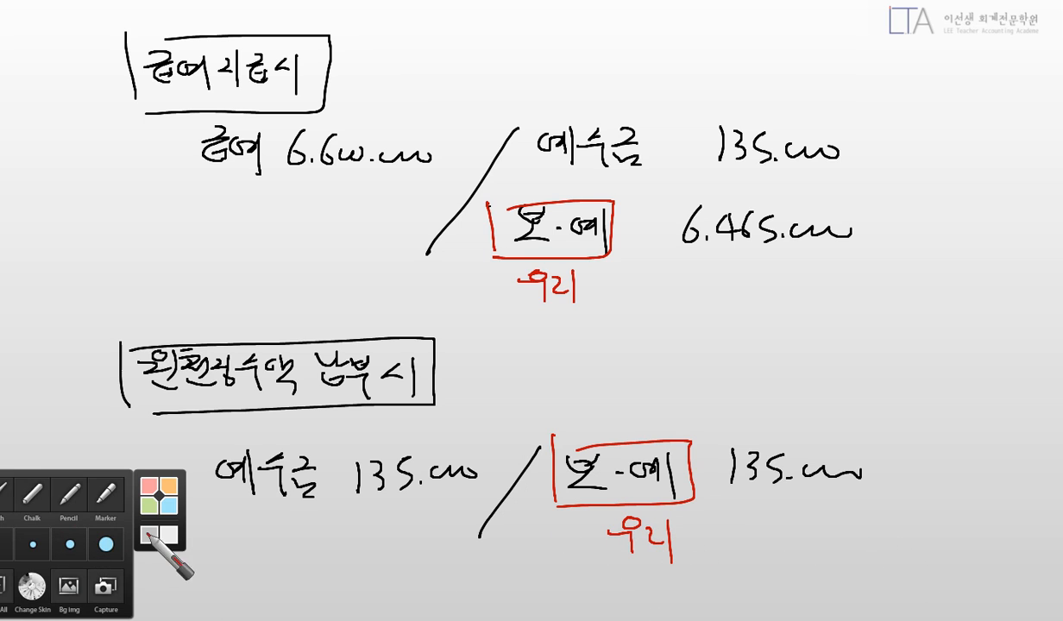
right_click(539, 427)
click(402, 412)
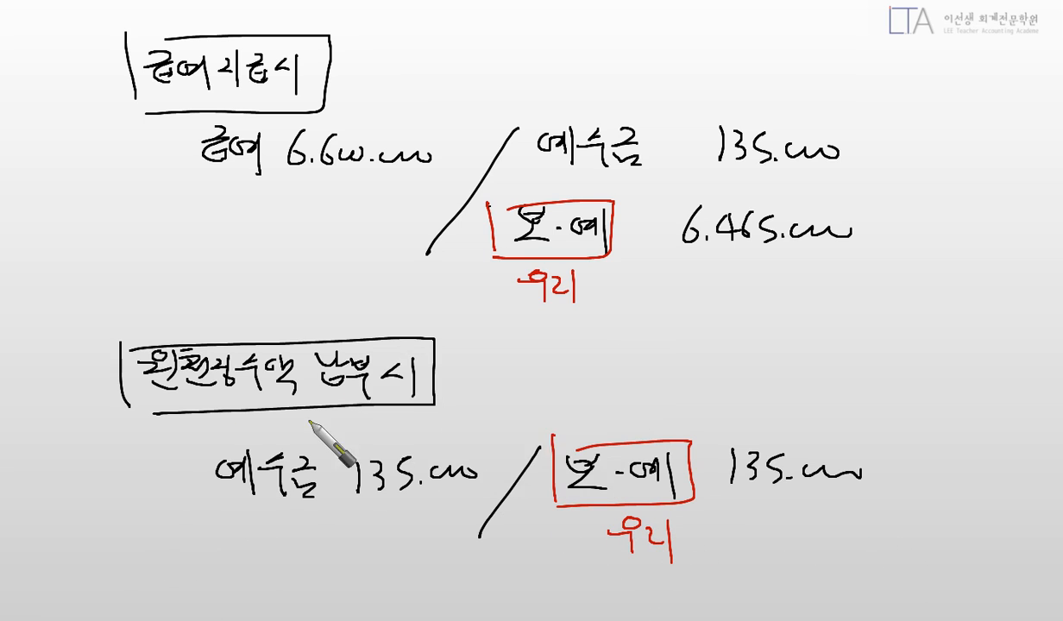
mouse_move(132, 513)
mouse_down()
mouse_move(576, 336)
mouse_move(562, 559)
mouse_move(97, 528)
mouse_up()
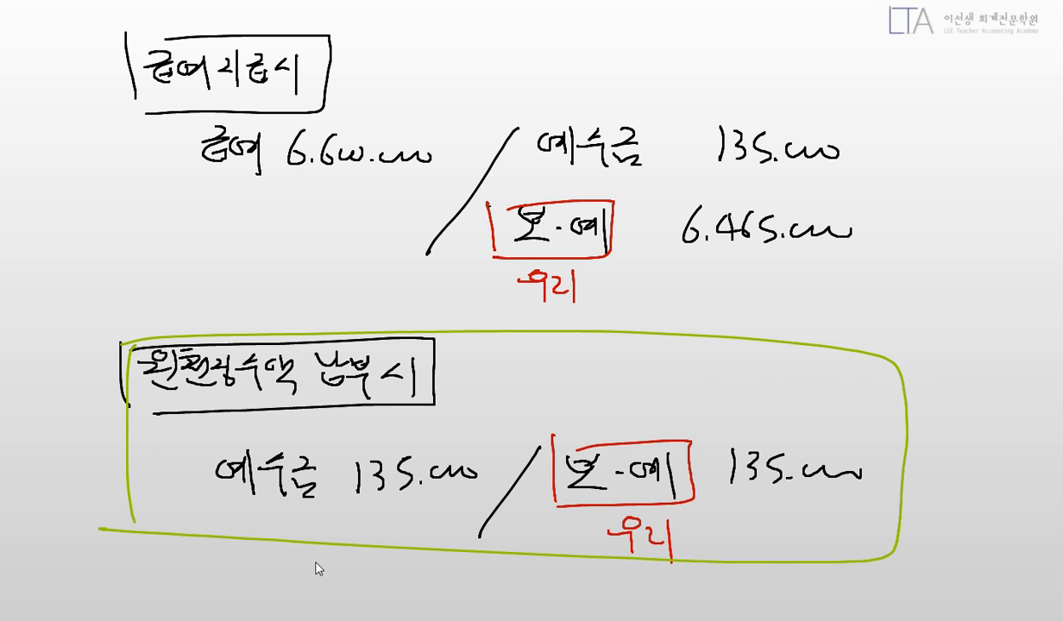
key(Escape)
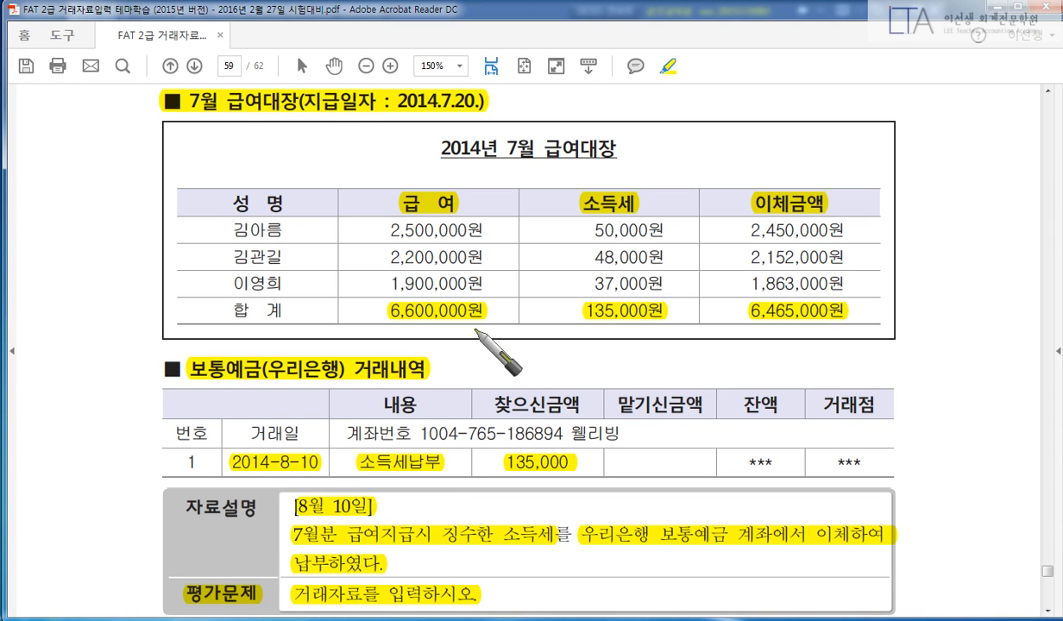
right_click(531, 297)
click(411, 249)
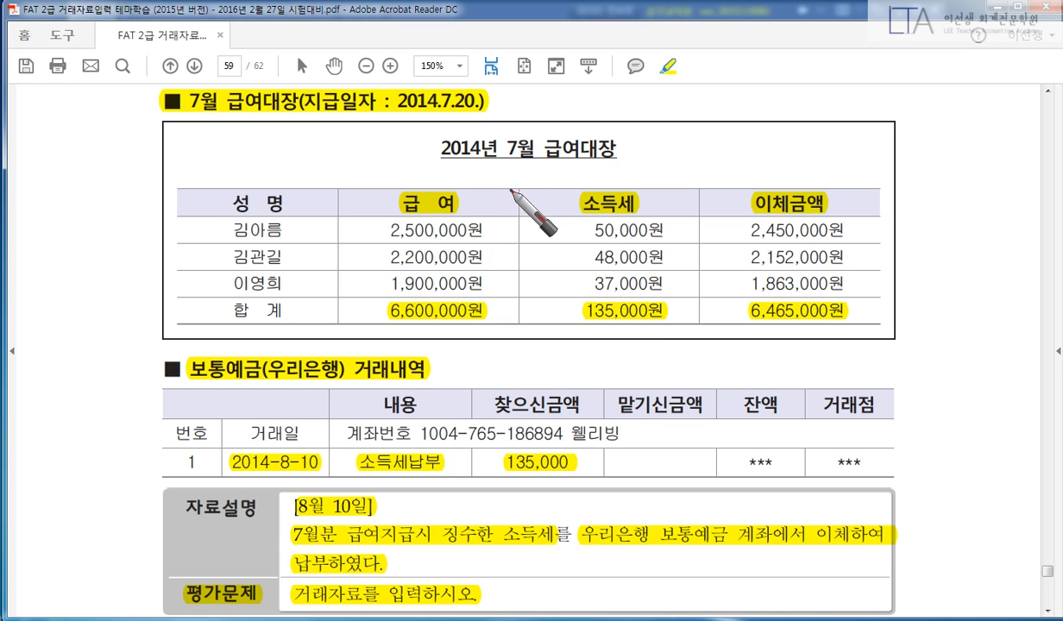
drag(541, 177, 477, 329)
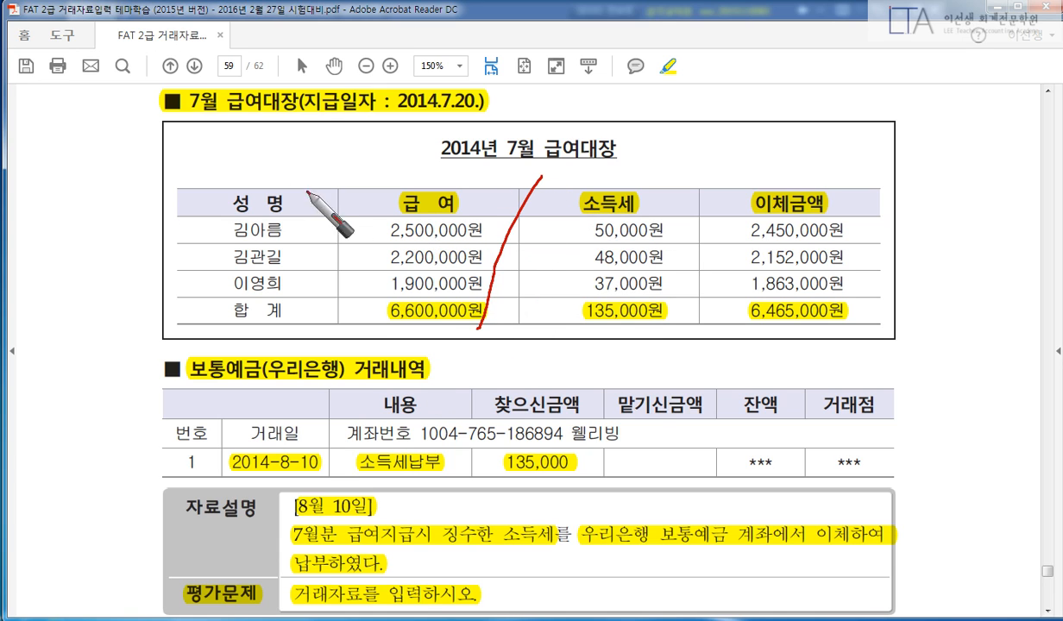
mouse_move(229, 177)
mouse_down()
mouse_move(217, 168)
mouse_move(239, 161)
mouse_move(261, 192)
mouse_up()
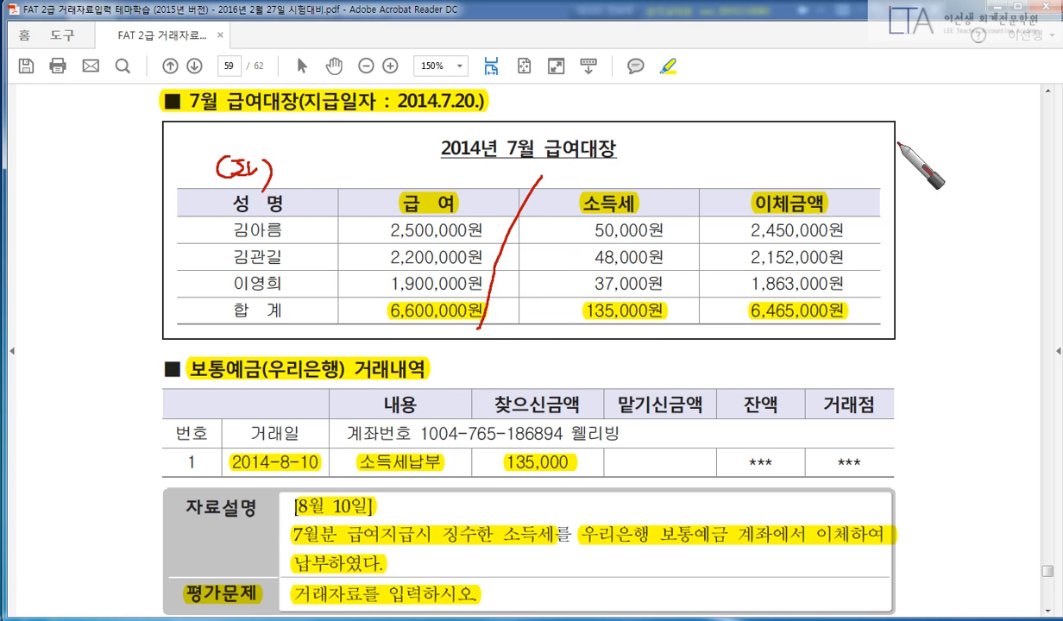
mouse_move(892, 145)
mouse_down()
mouse_move(888, 165)
mouse_move(917, 169)
mouse_up()
drag(937, 149, 924, 179)
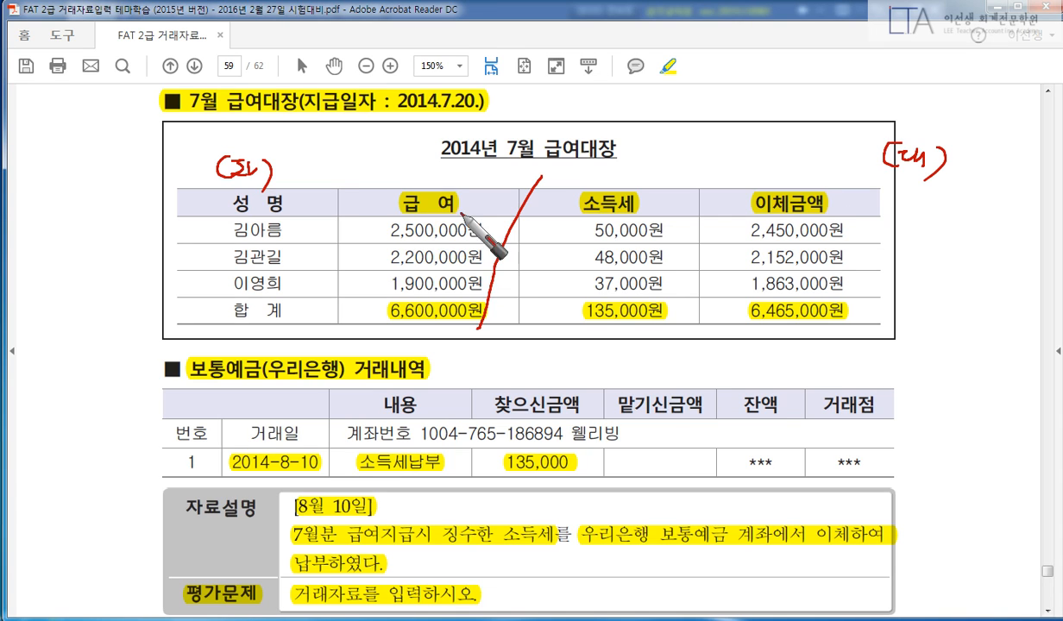
drag(443, 205, 432, 227)
drag(642, 203, 645, 216)
mouse_move(637, 164)
mouse_down()
mouse_move(658, 183)
mouse_move(684, 161)
mouse_move(688, 185)
mouse_up()
drag(819, 221, 809, 187)
mouse_move(761, 145)
mouse_down()
mouse_move(781, 162)
mouse_move(807, 155)
mouse_up()
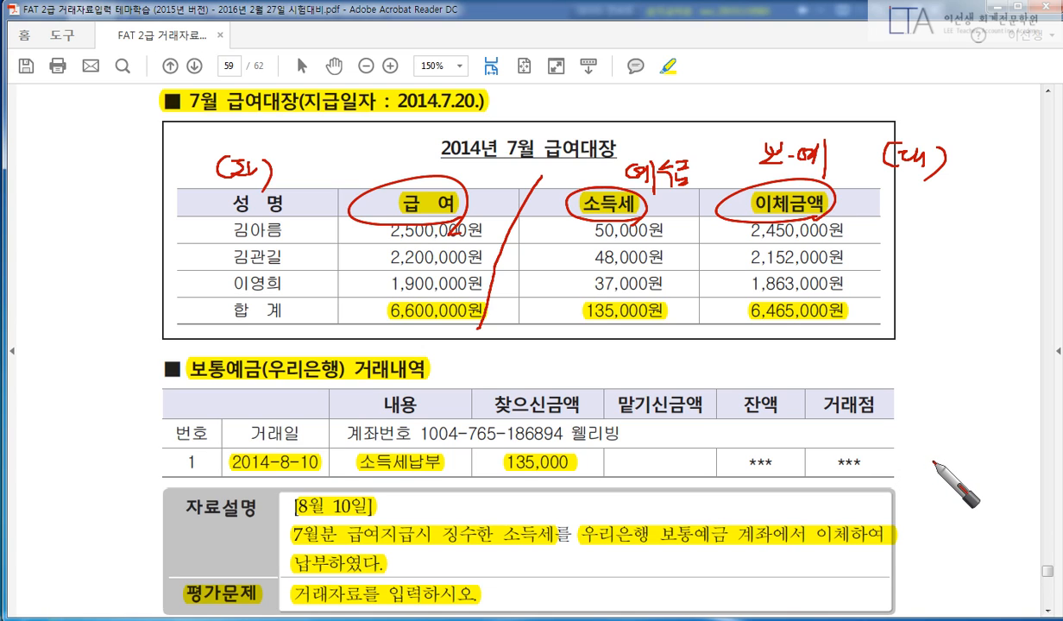
key(Escape)
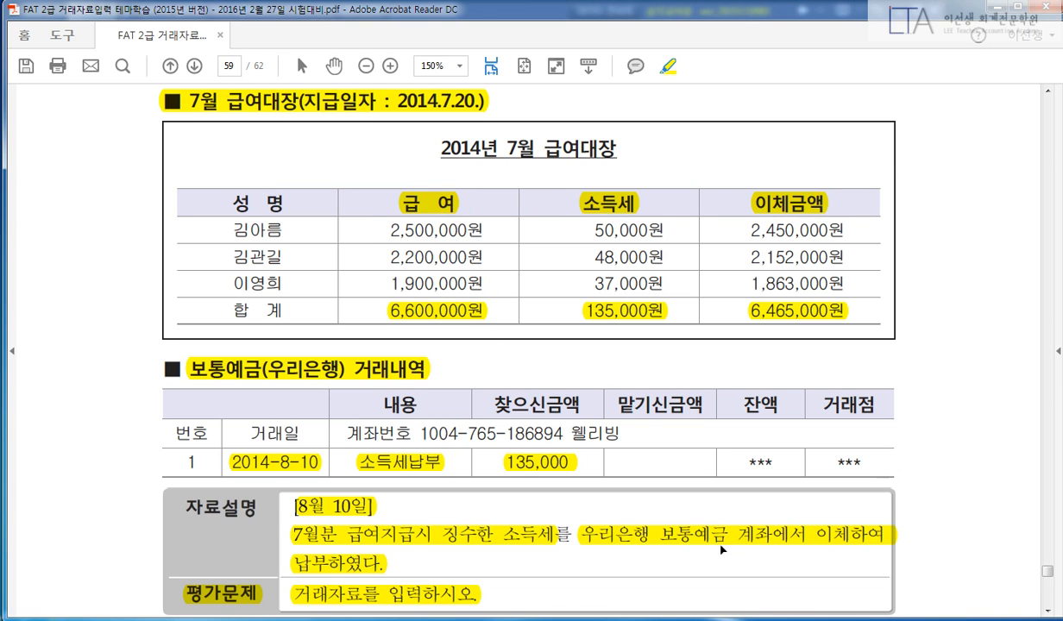
Enter an August 10 debit line of 예수금 (254) 135,000.
key(alt+Tab)
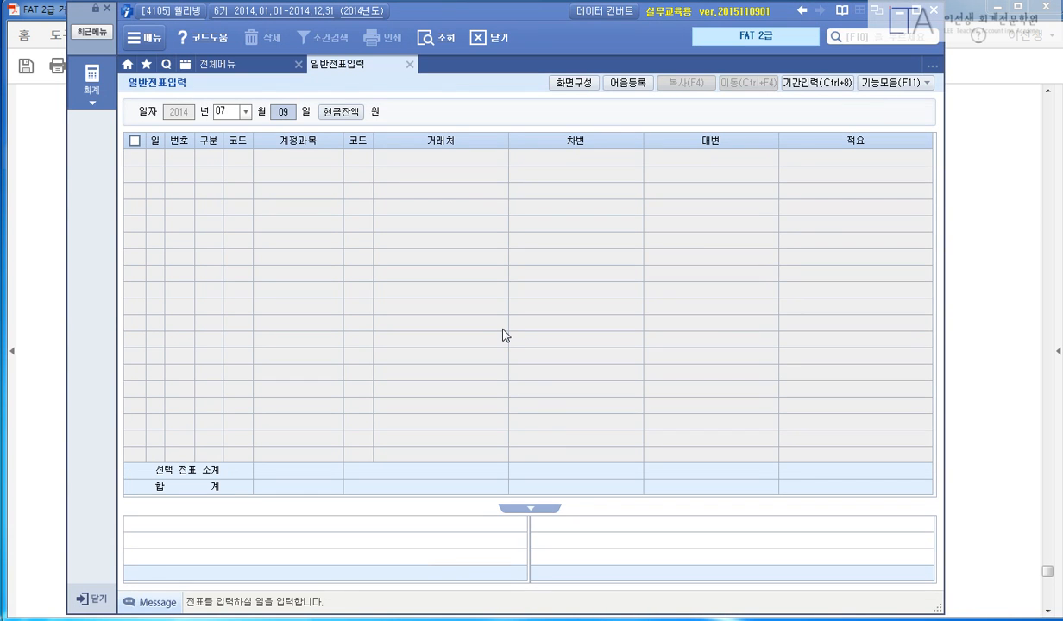
text(10)
key(Return)
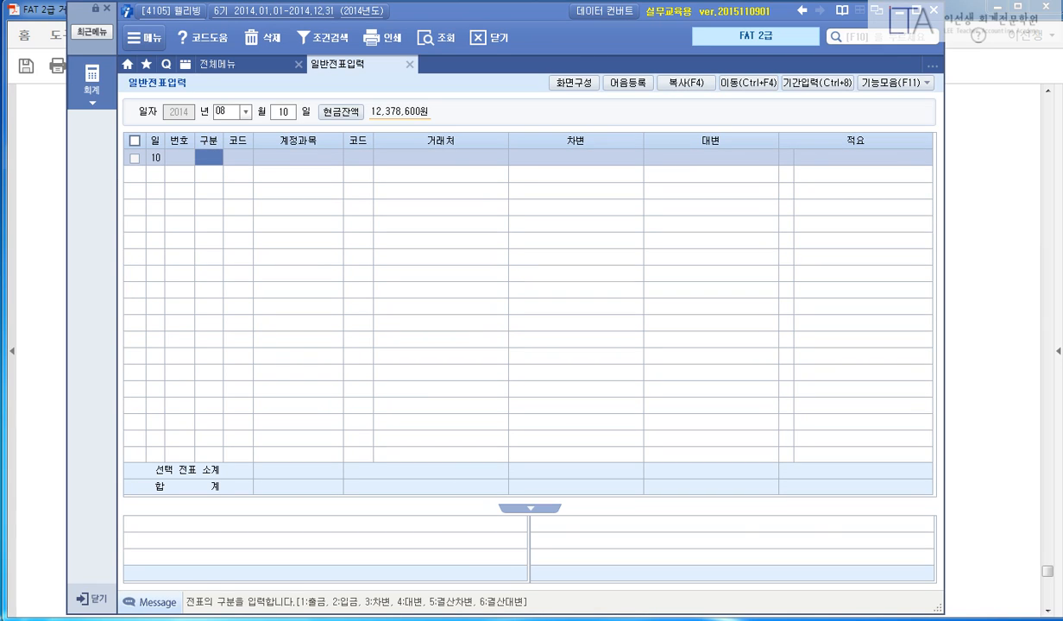
key(alt+Tab)
click(286, 303)
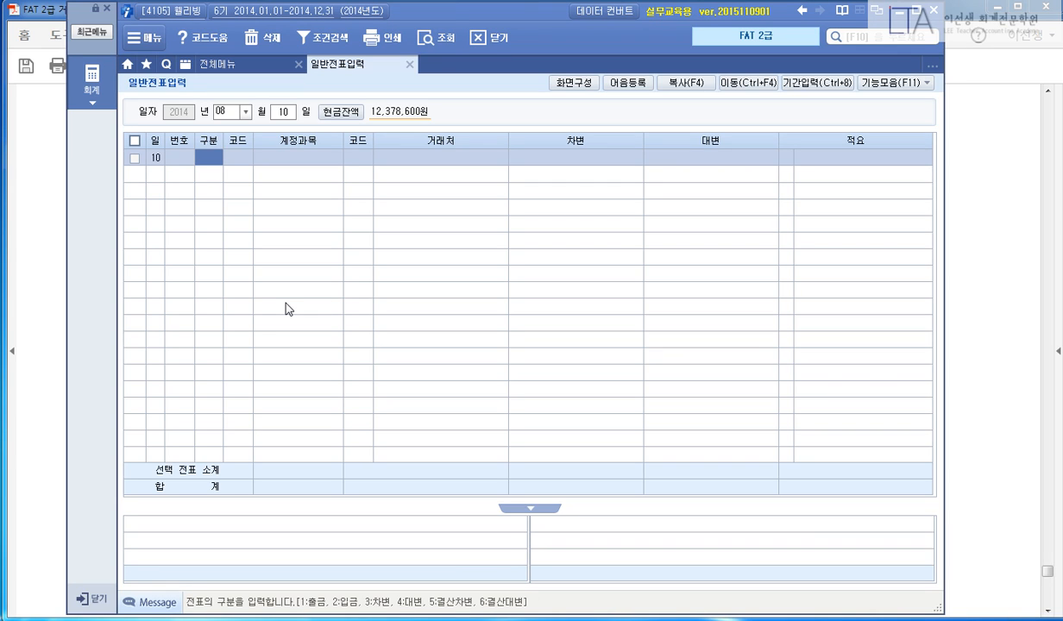
text(3)
key(Return)
text(254)
key(Return)
key(Return)
key(Return)
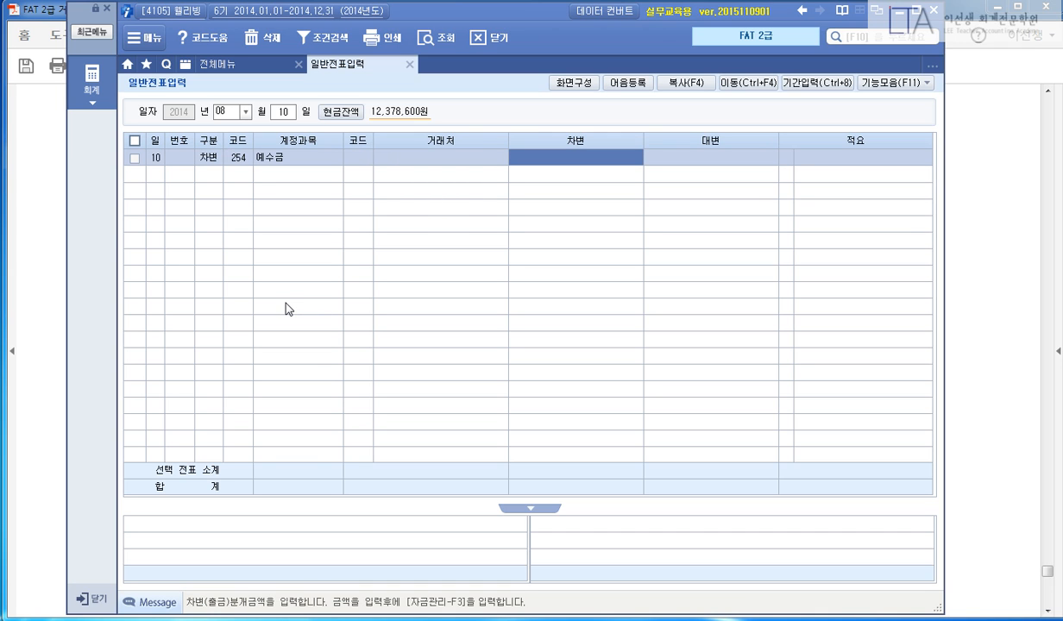
text(135000)
key(Return)
key(Return)
Credit 보통예금 (103) 135,000 with trading partner 98001 우리은행.
text(4)
key(Return)
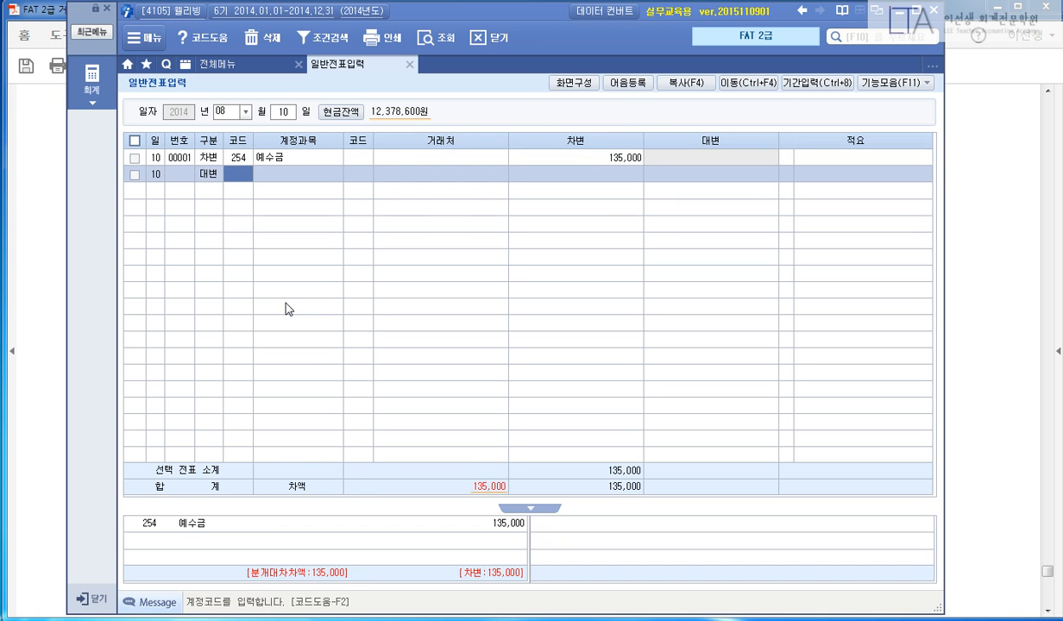
text(103)
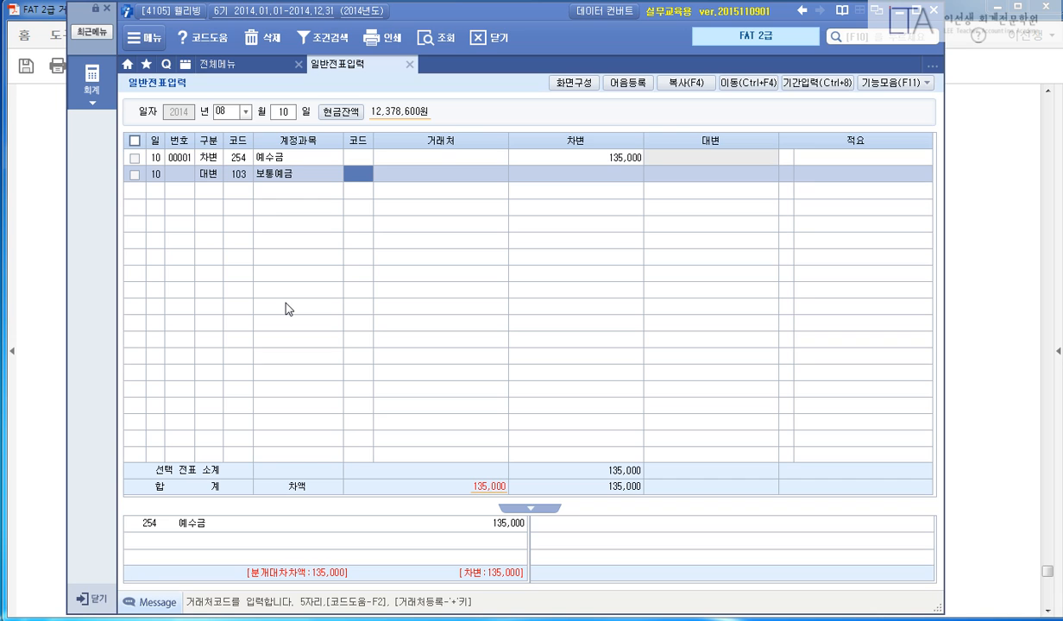
text(우리)
key(Return)
key(Down)
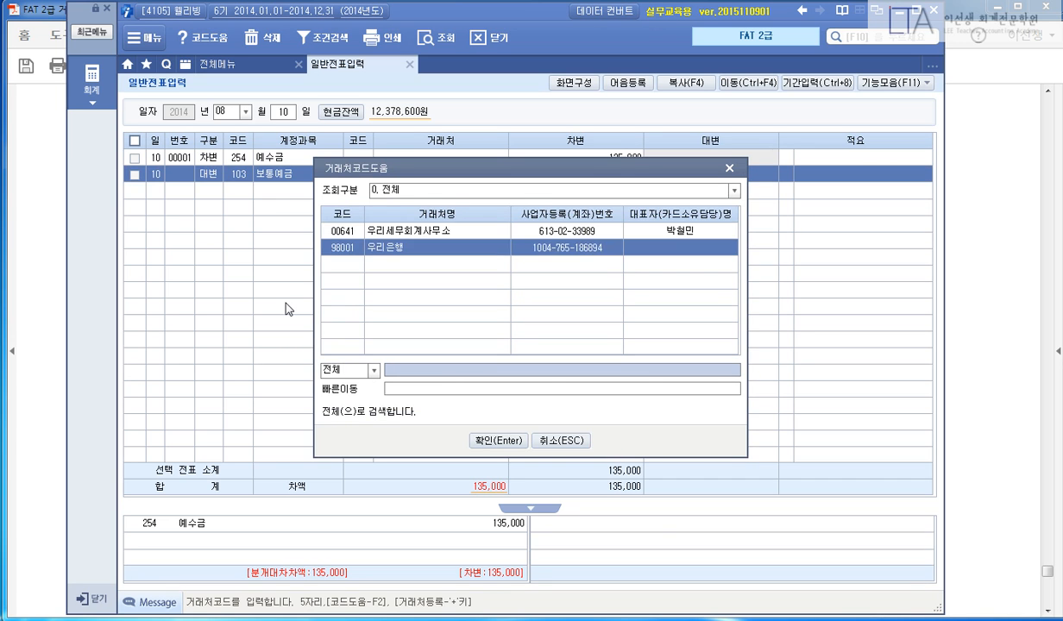
key(Return)
text(135,000)
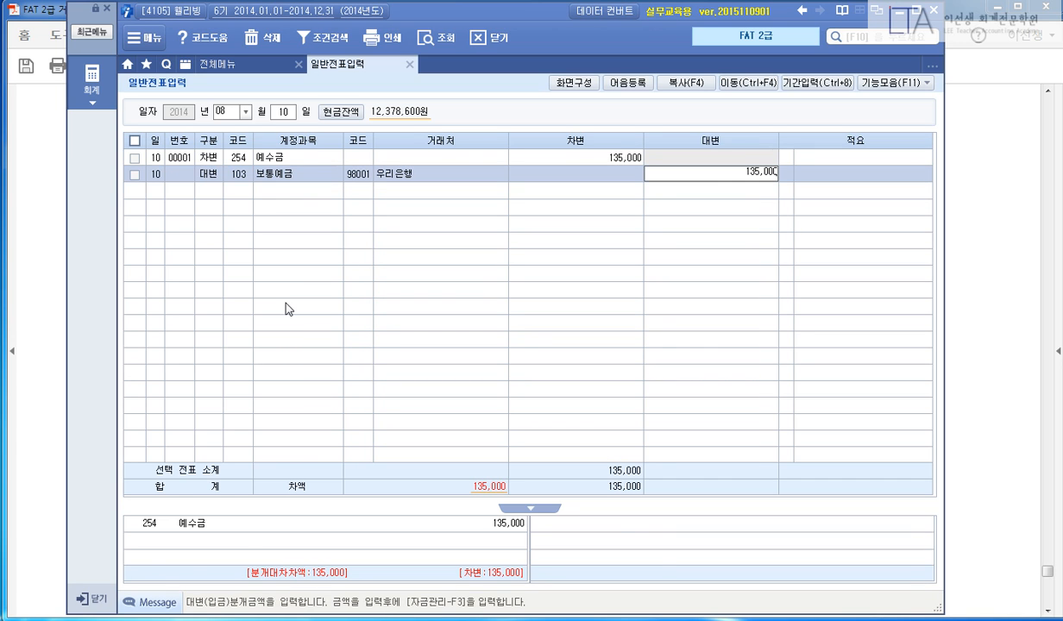
key(Return)
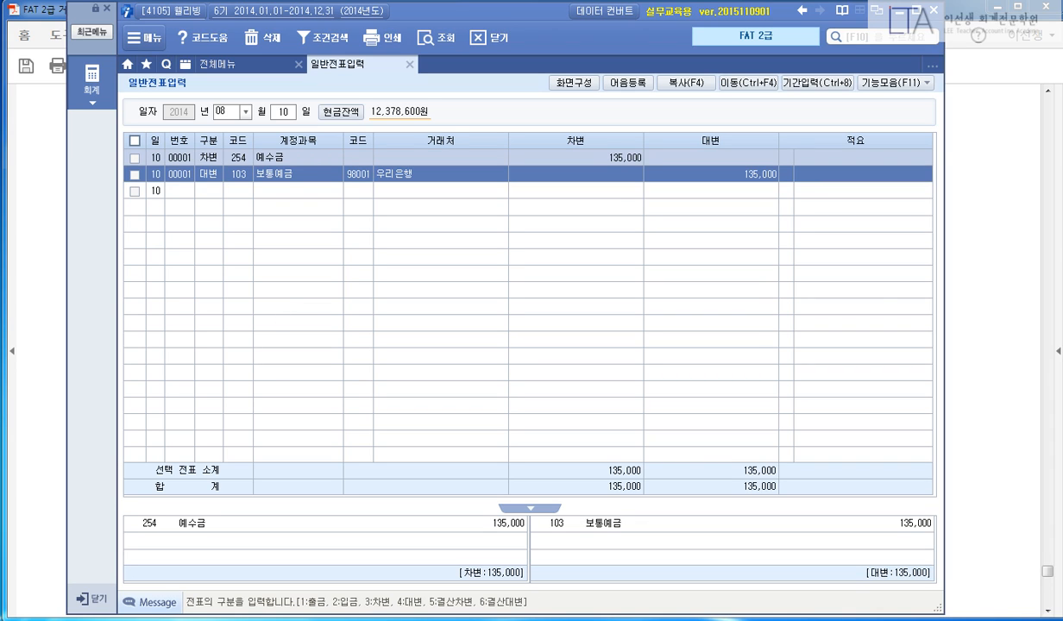
click(1035, 308)
Highlight 통장거래, the date [8월 25일], the 10% contract deposit and its ordinary-account receipt.
scroll(828, 328, down, 6)
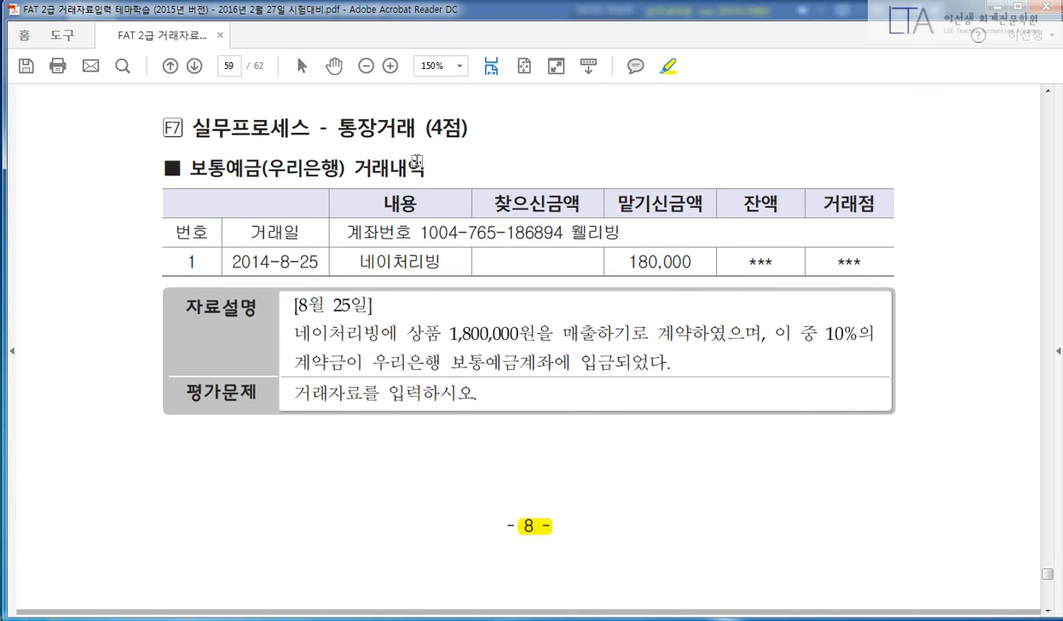
drag(335, 127, 414, 128)
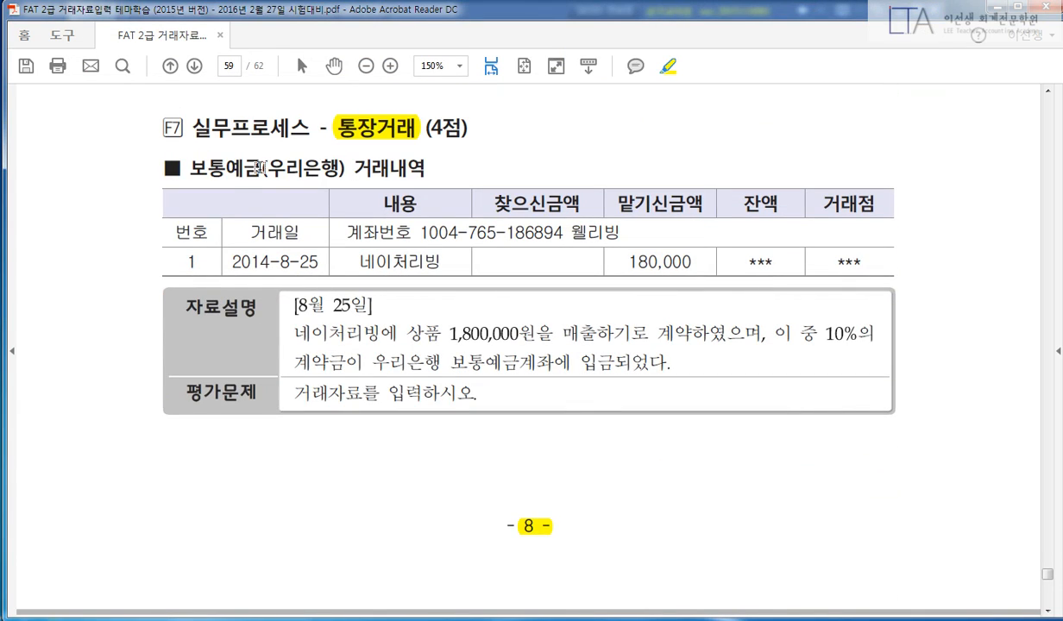
mouse_move(291, 300)
mouse_down()
mouse_move(354, 302)
mouse_move(466, 333)
mouse_move(746, 333)
mouse_up()
drag(825, 333, 878, 336)
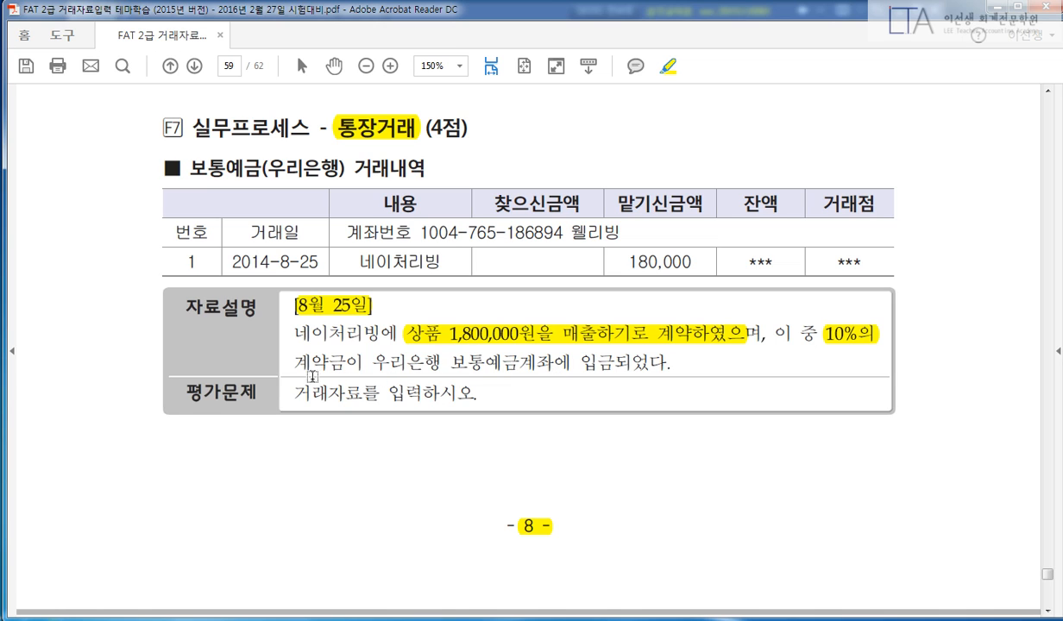
drag(278, 353, 669, 367)
Highlight 맡기신금액, 180,000, 네이처리빙 and the 보통예금(우리은행) 거래내역 heading, then return to iPLUS.
scroll(571, 422, up, 1)
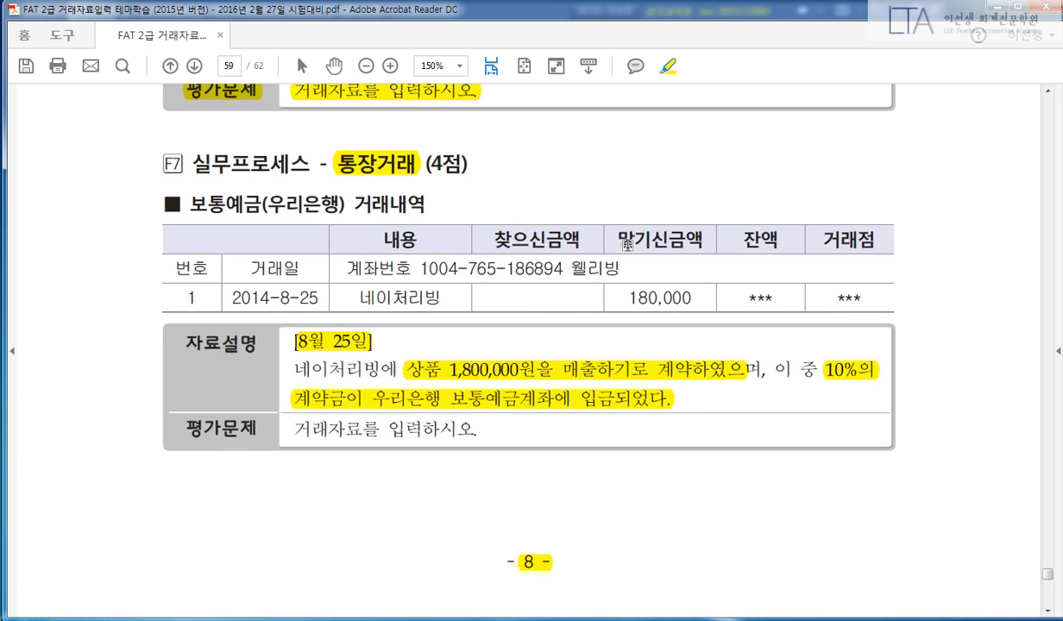
drag(606, 235, 681, 234)
drag(604, 293, 690, 297)
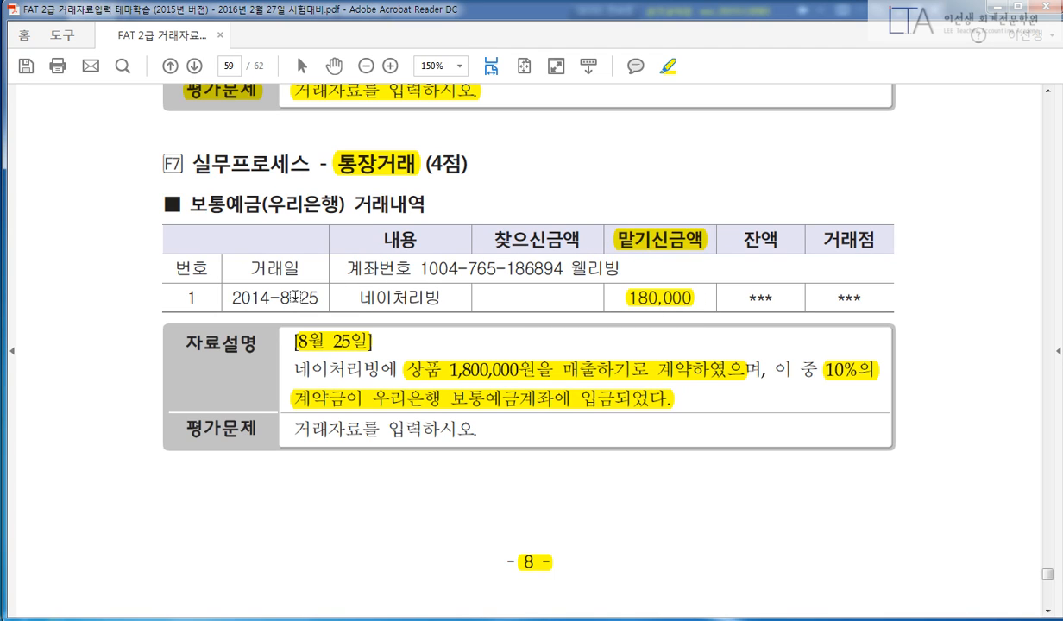
drag(343, 287, 442, 286)
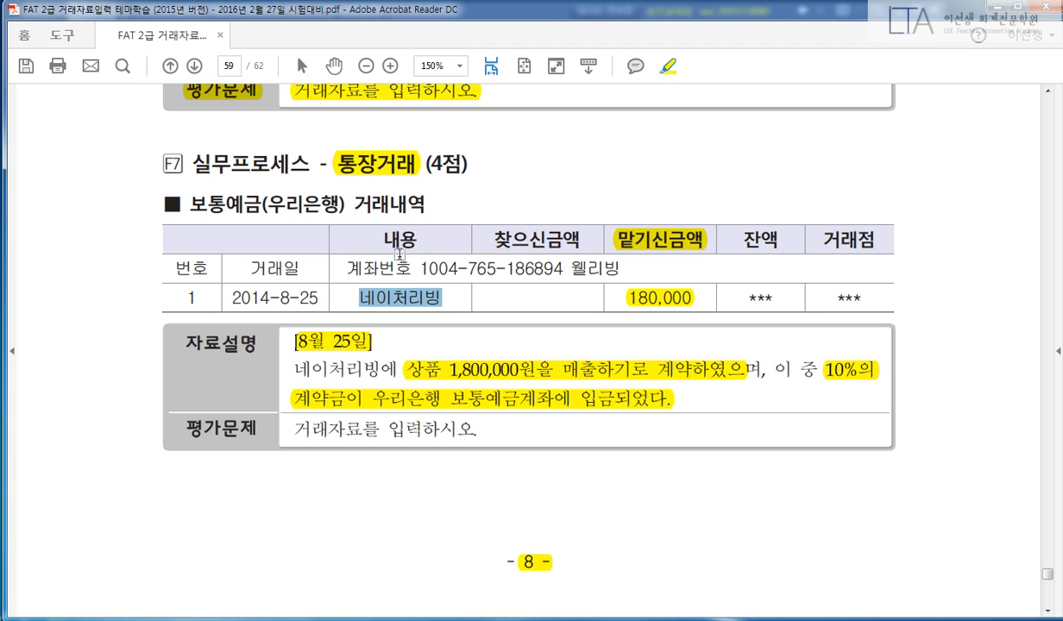
drag(429, 205, 186, 210)
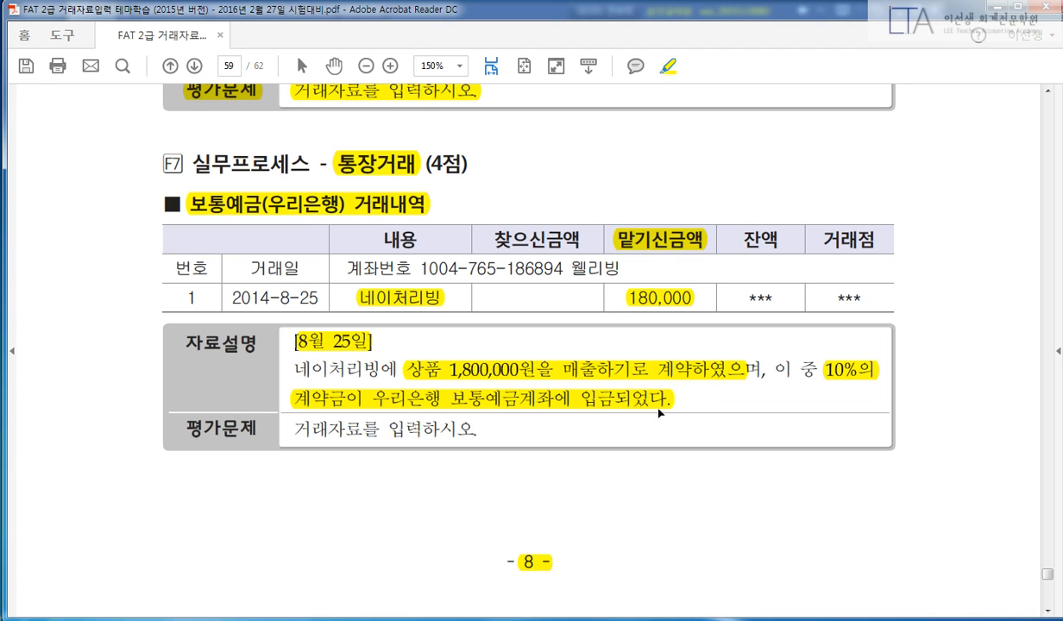
click(400, 619)
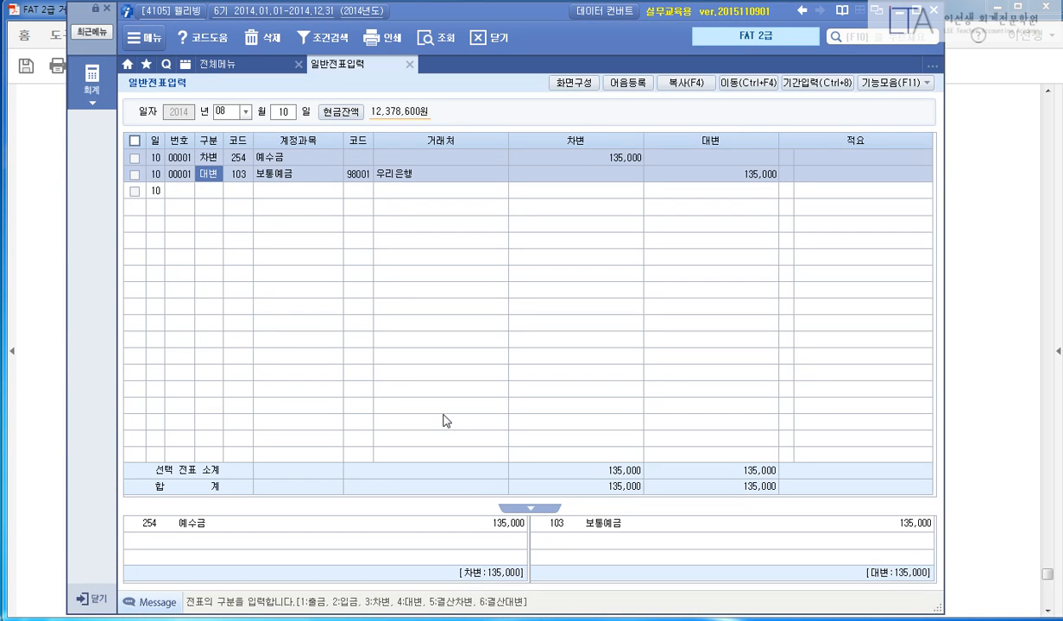
Start an Aug 25 voucher debiting 보통예금 with partner 우리은행 for 180,000.
key(Escape)
text(25)
key(Return)
text(3)
key(Return)
text(13)
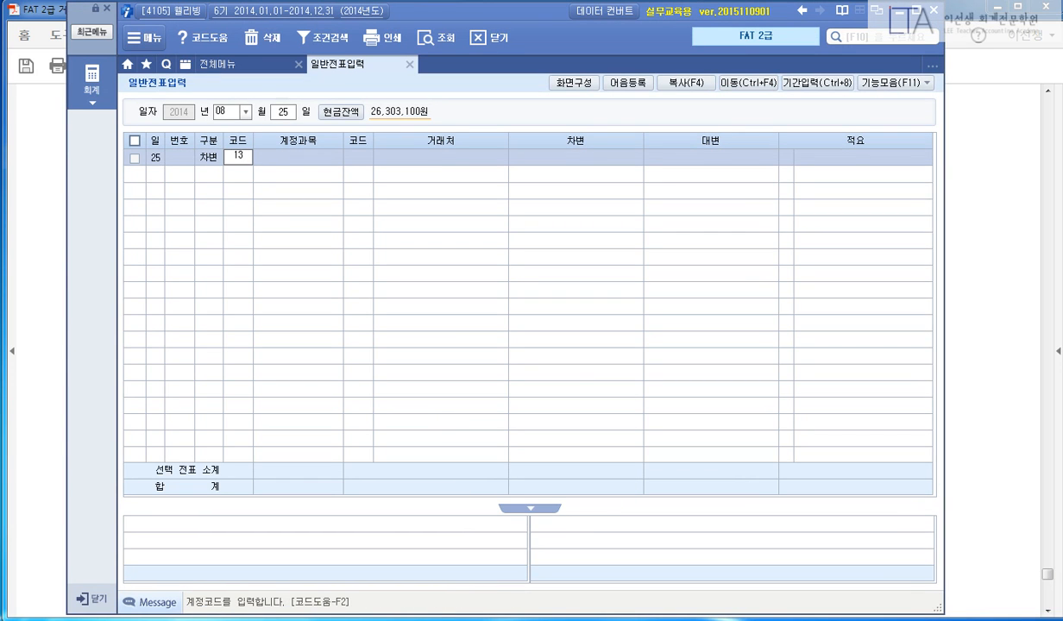
text(3)
key(Return)
text(농)
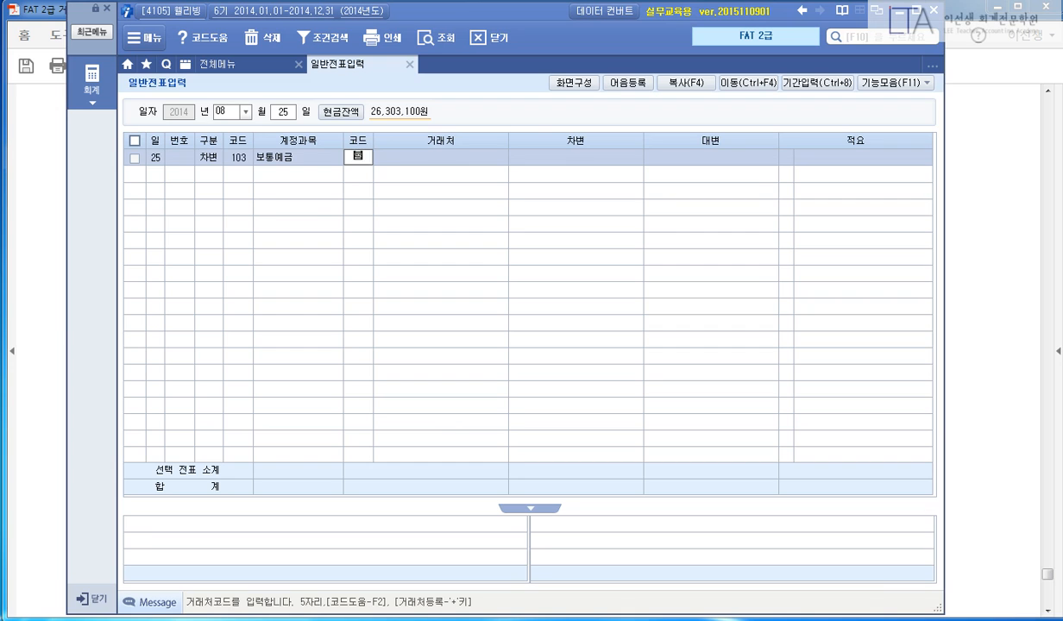
key(Return)
key(Down)
key(Return)
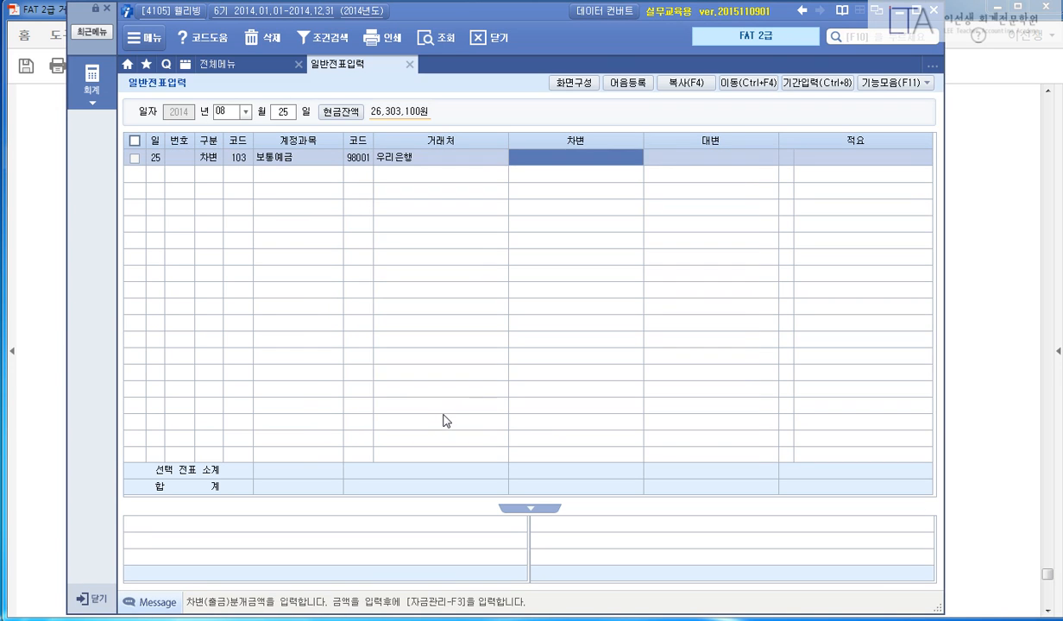
text(1800000)
key(Return)
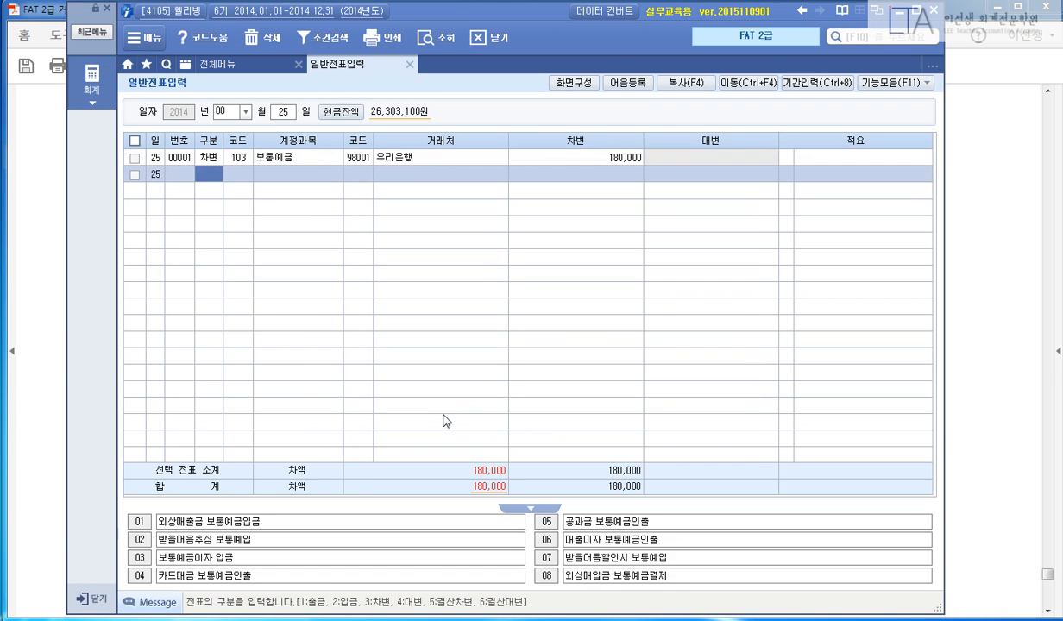
Credit 259 선수금 from 네이처리빙 for 180,000, then bring the PDF back.
text(4259)
key(Return)
text(네이)
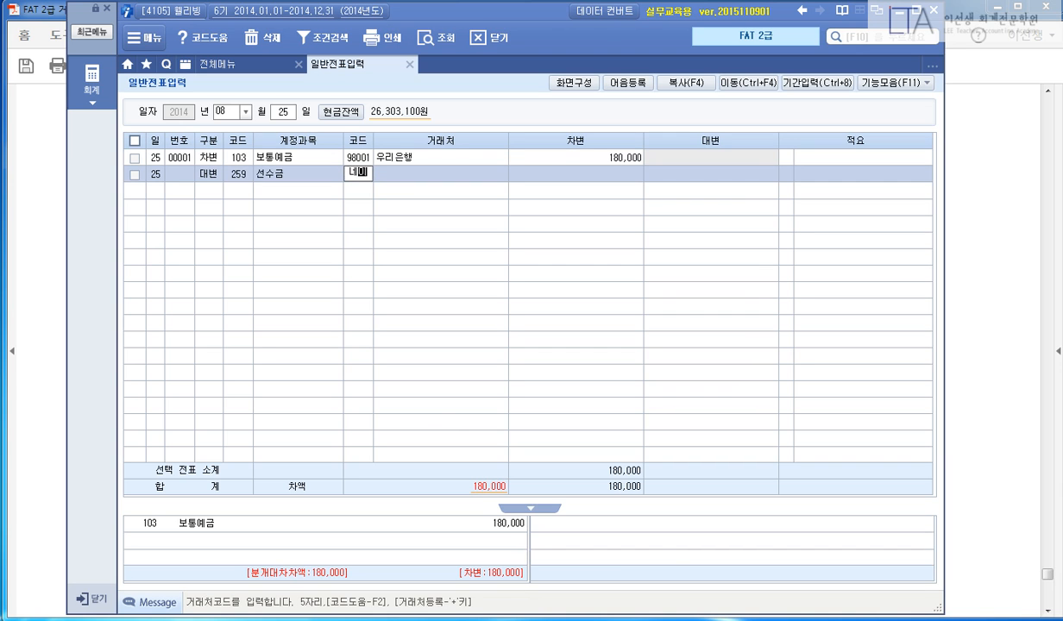
key(Return)
text(1800000)
key(Return)
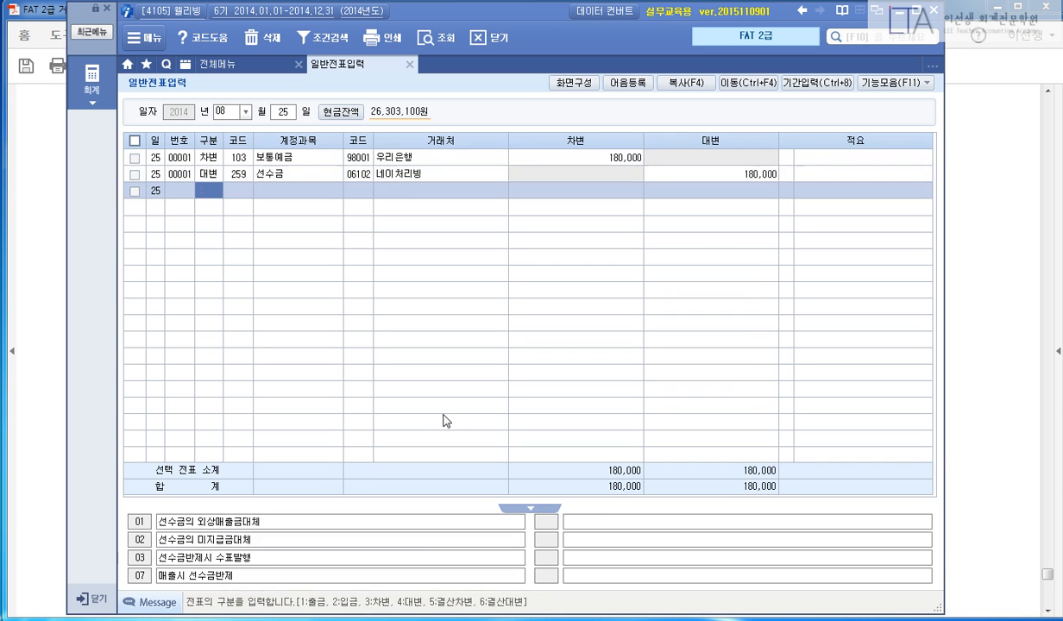
click(948, 307)
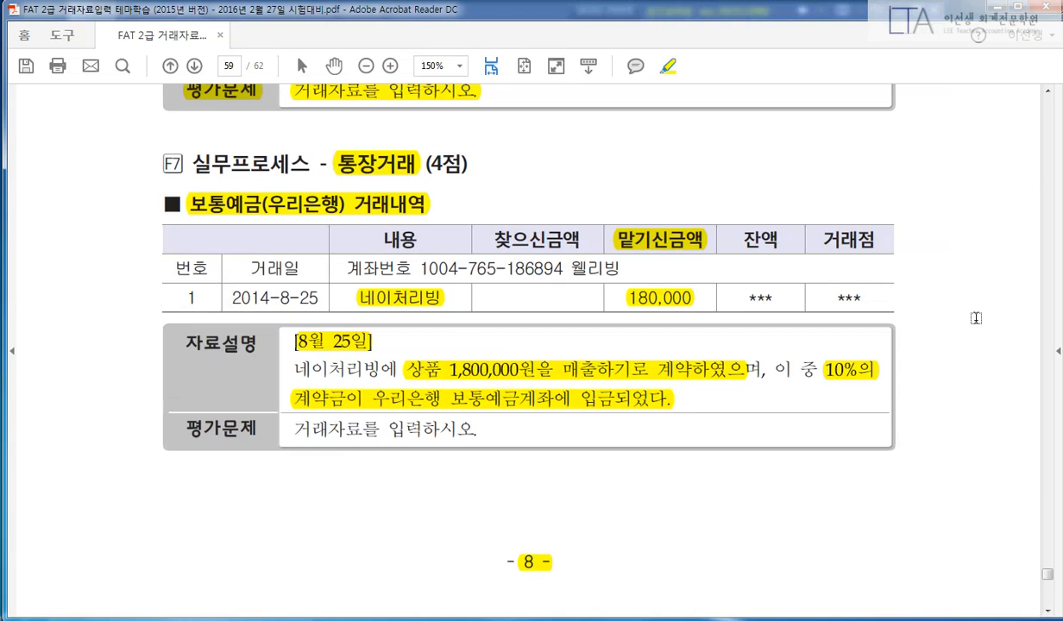
Highlight the F8 heading, [9월 28일], both task phrases and the transaction description.
scroll(940, 405, down, 5)
scroll(937, 450, down, 5)
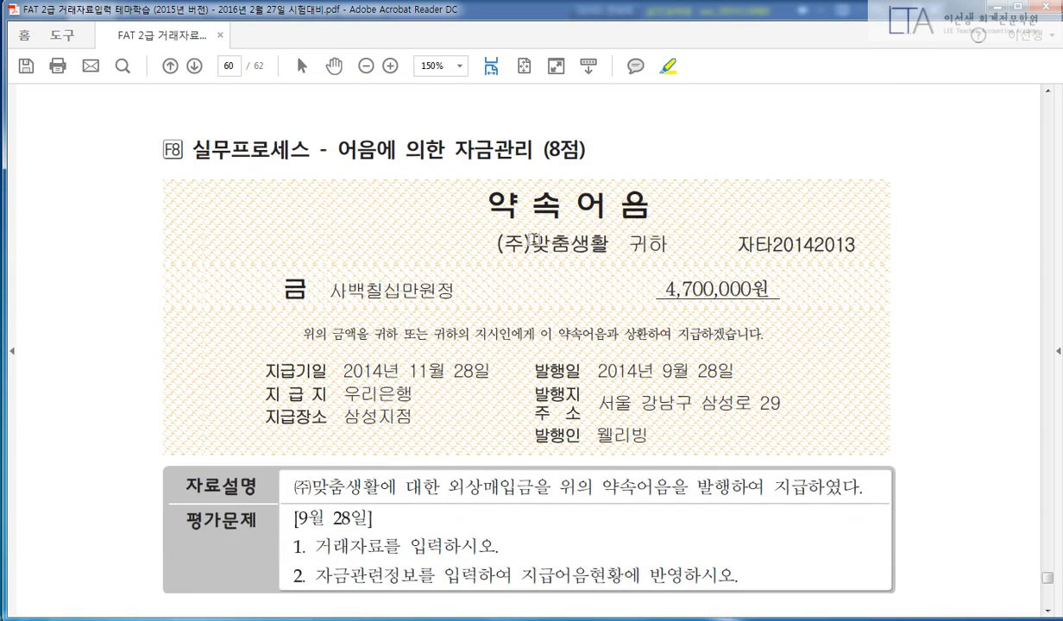
drag(335, 149, 585, 149)
scroll(930, 309, down, 1)
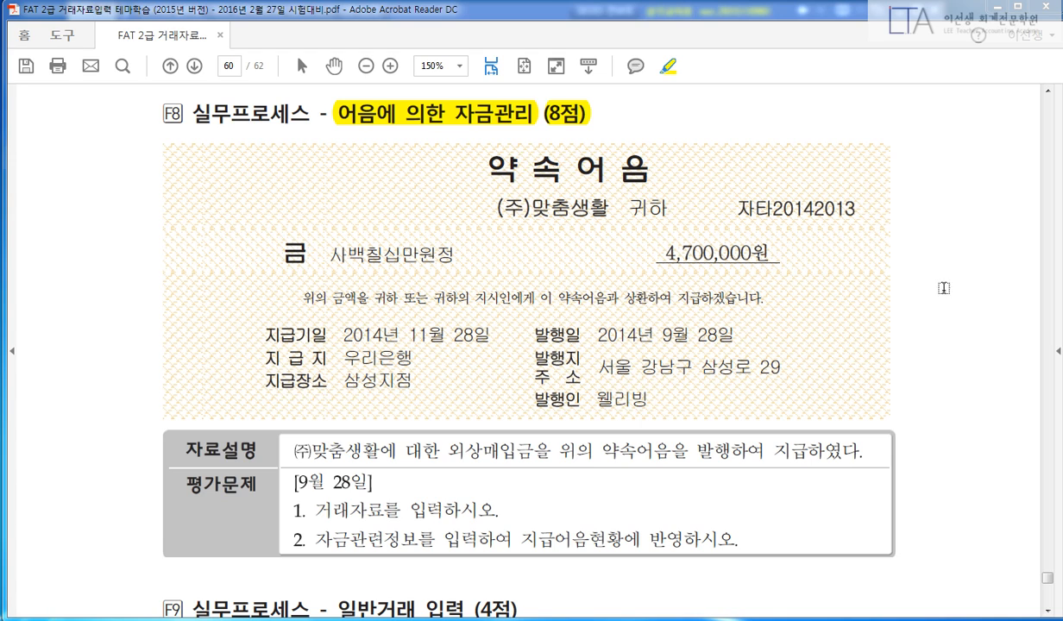
scroll(941, 311, down, 1)
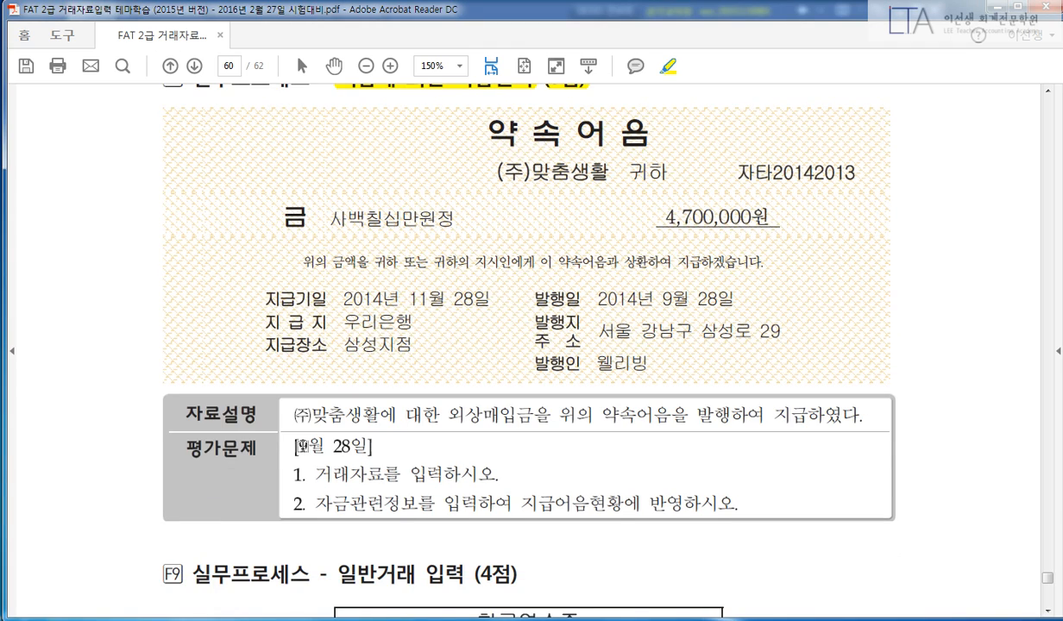
drag(295, 445, 371, 445)
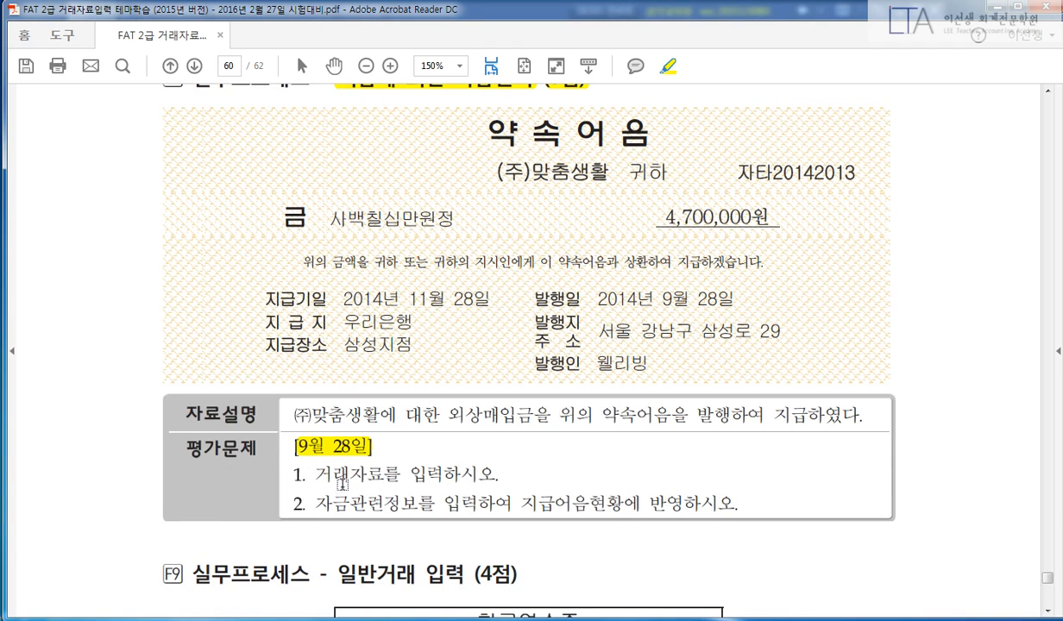
drag(315, 504, 418, 503)
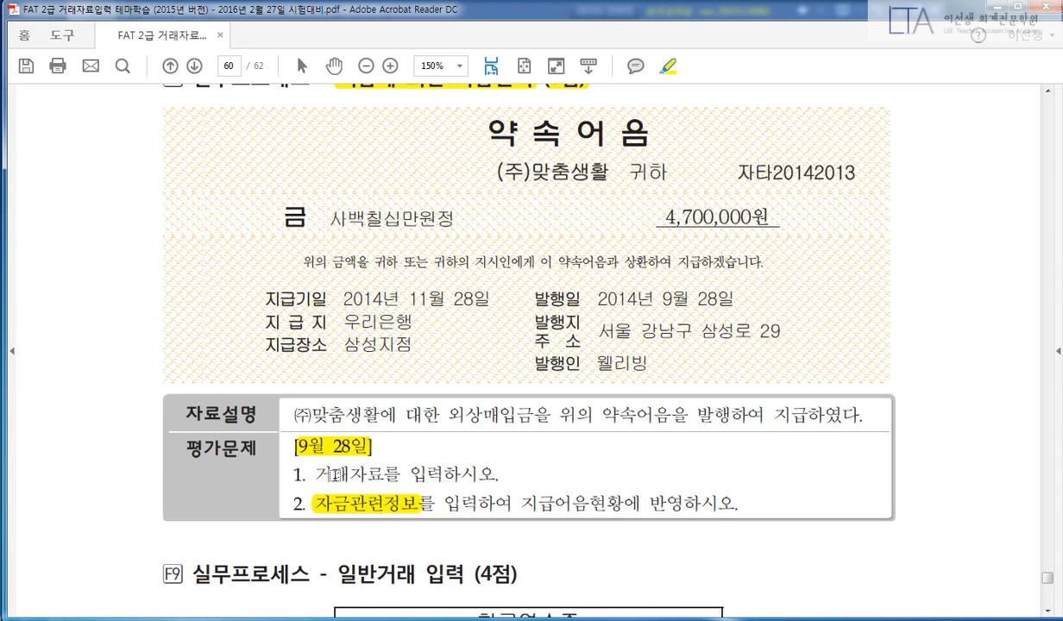
drag(319, 473, 444, 474)
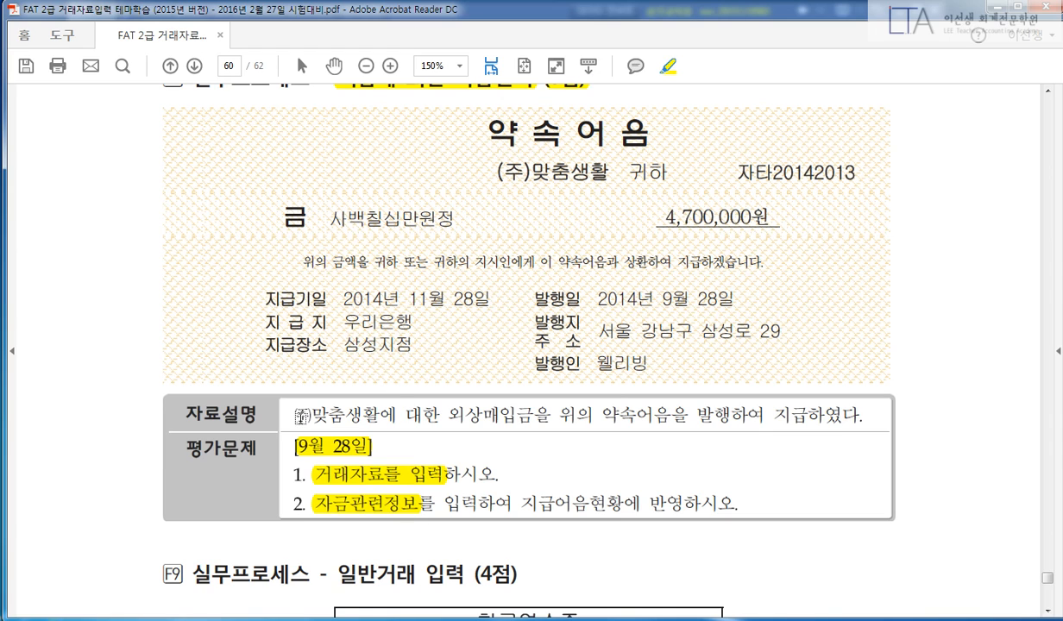
drag(294, 415, 870, 425)
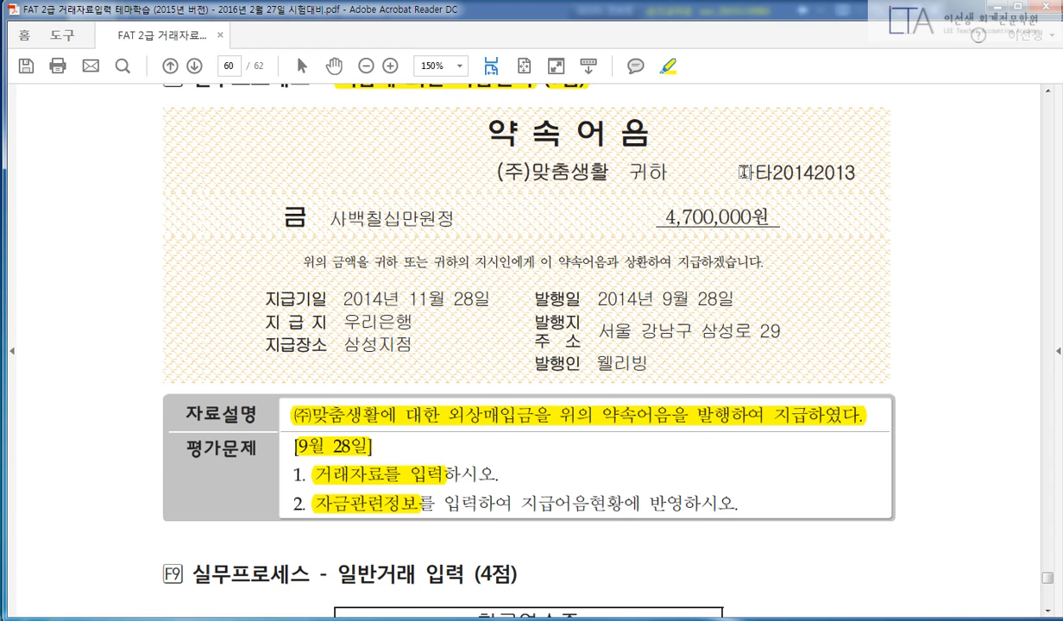
Highlight note 자타20142013, 4,700,000원 and the 지급기일 2014년 11월 28일, then return to iPLUS.
drag(744, 172, 863, 172)
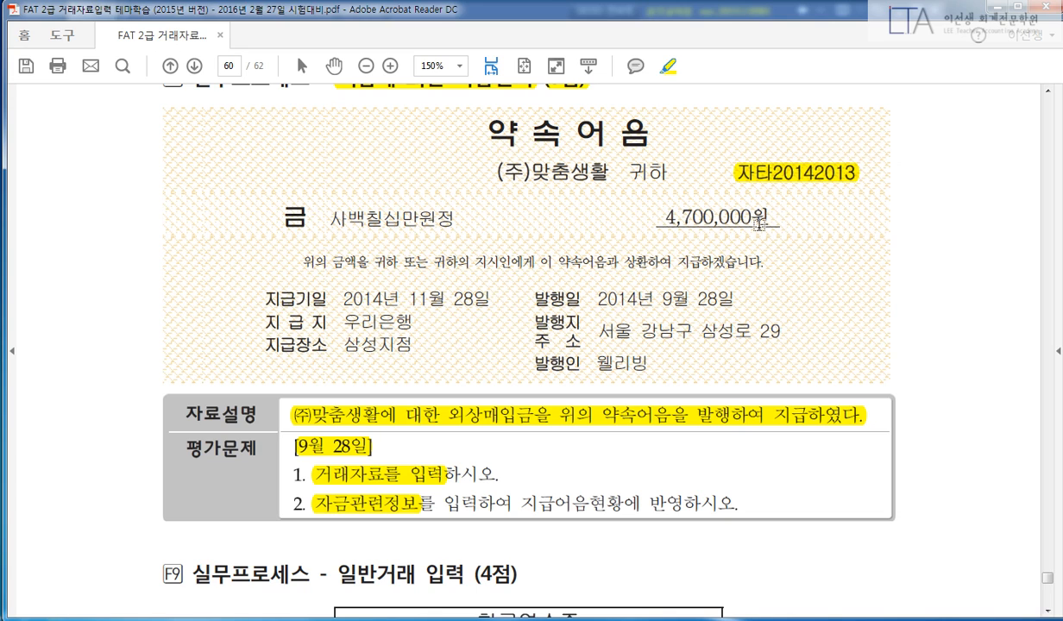
drag(656, 216, 768, 217)
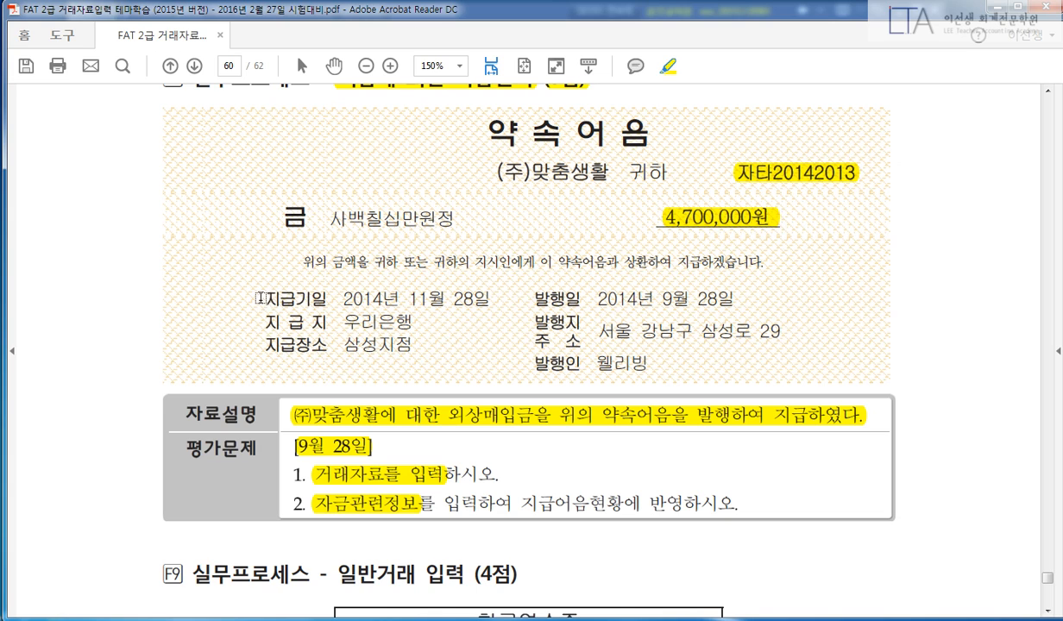
drag(264, 297, 329, 300)
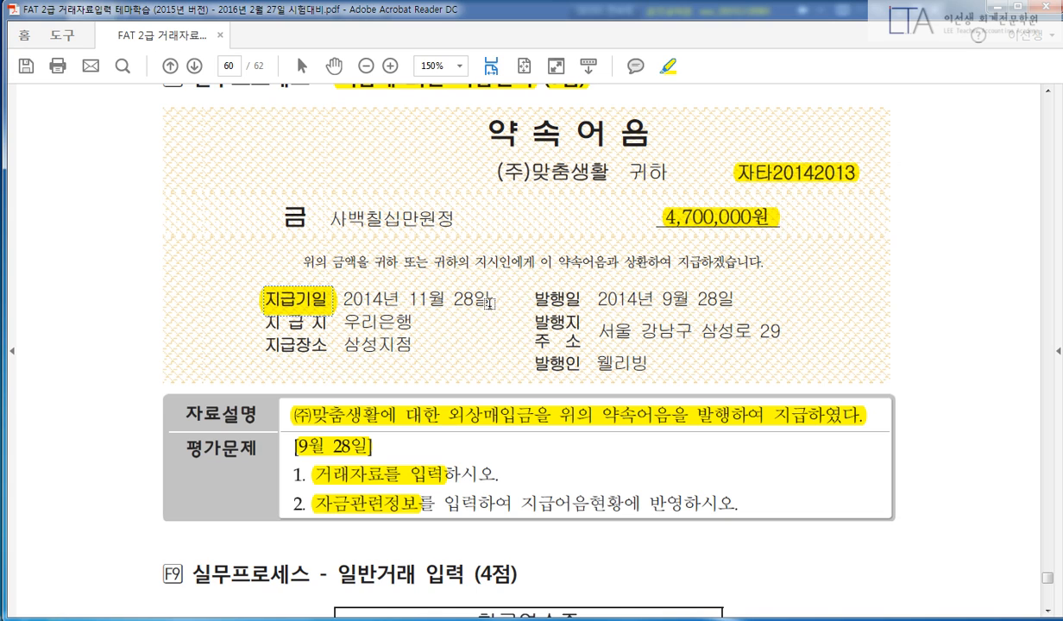
drag(490, 299, 338, 299)
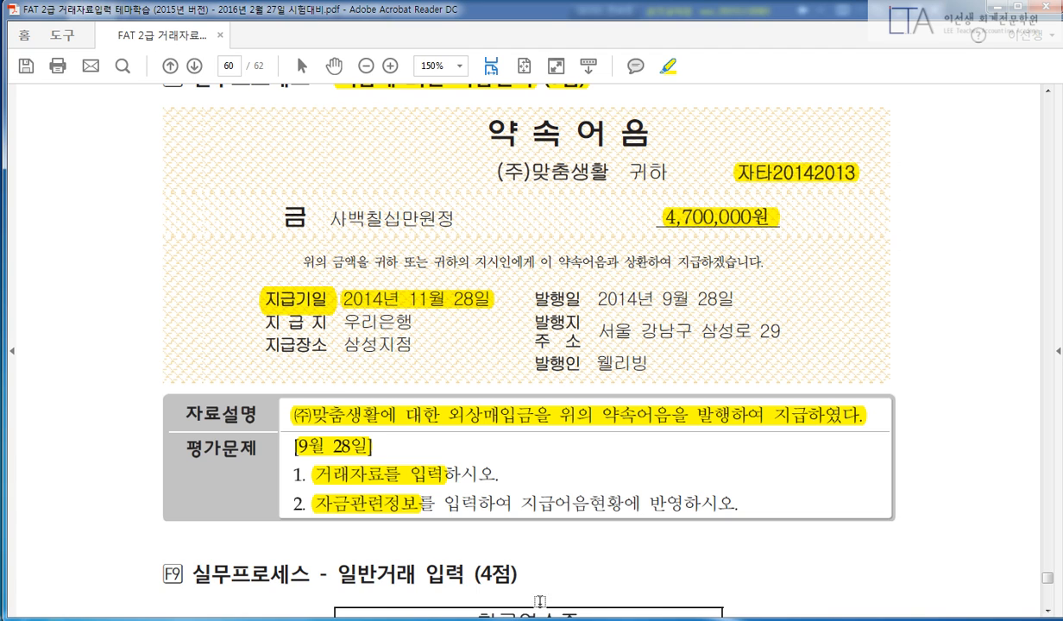
key(alt+Tab)
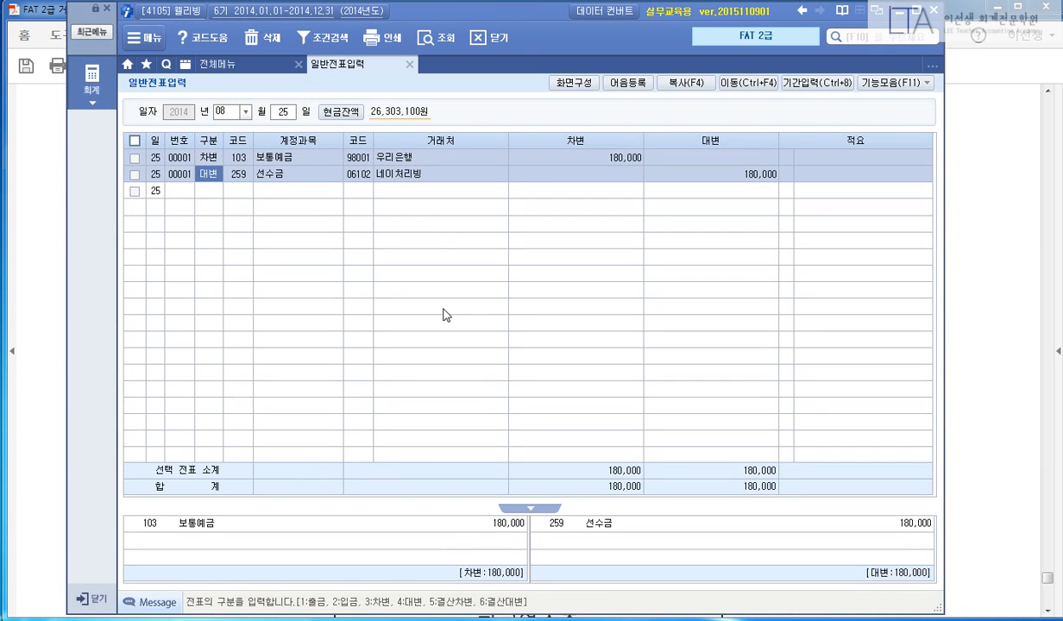
Enter a Sept 28 voucher: 251 외상매입금 (주)맞춤생활 4,700,000 against 252 지급어음 4,700,000.
key(Escape)
key(Escape)
text(09283251)
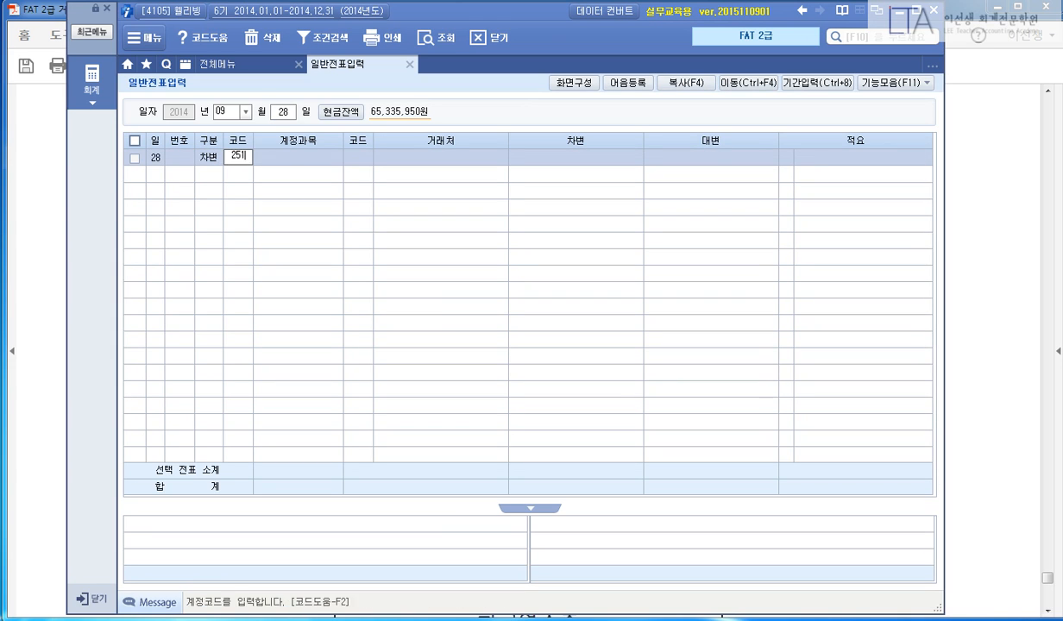
key(Return)
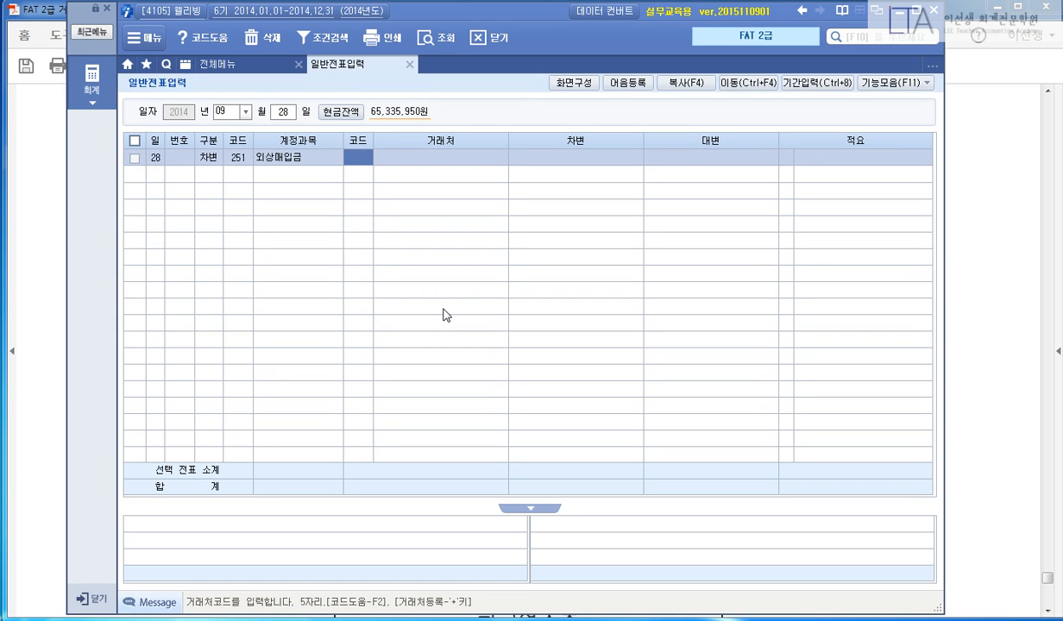
text(06202)
key(Return)
text(4700000)
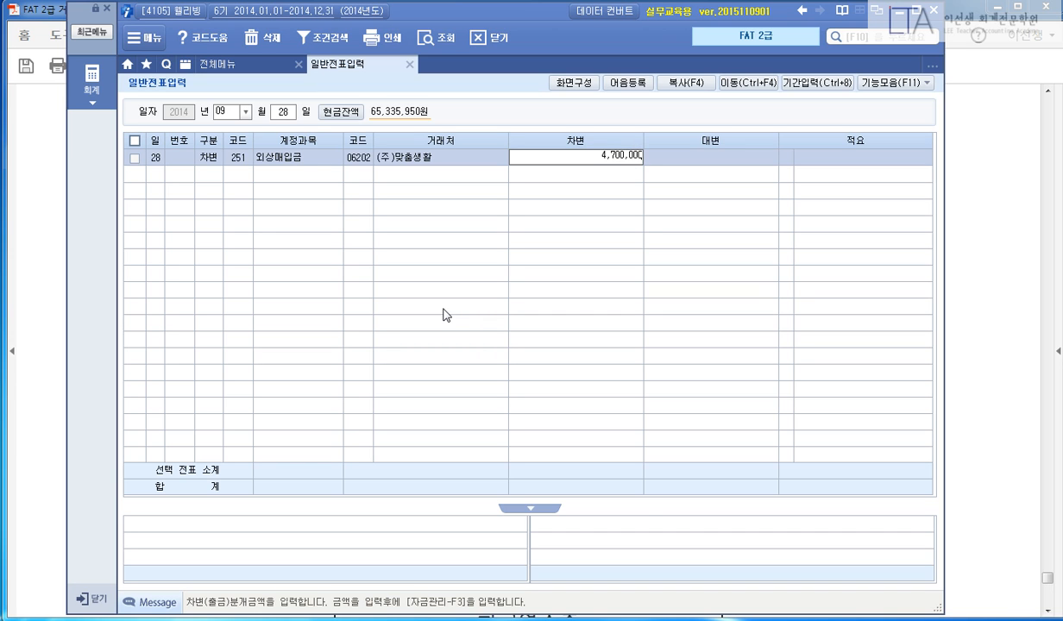
key(Return)
text(4252)
key(Return)
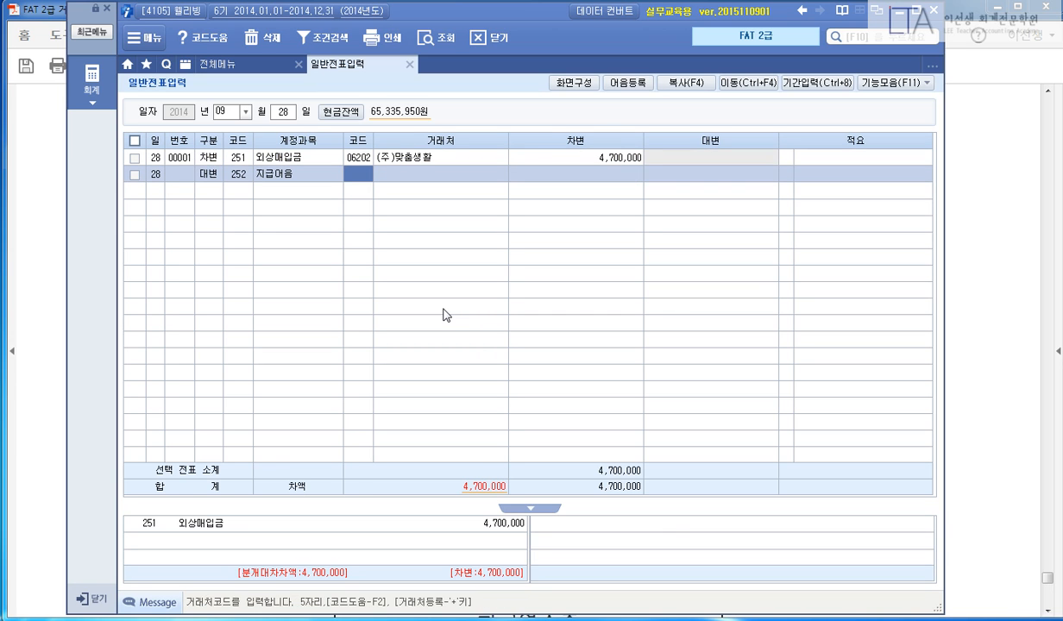
key(Return)
text(4700000)
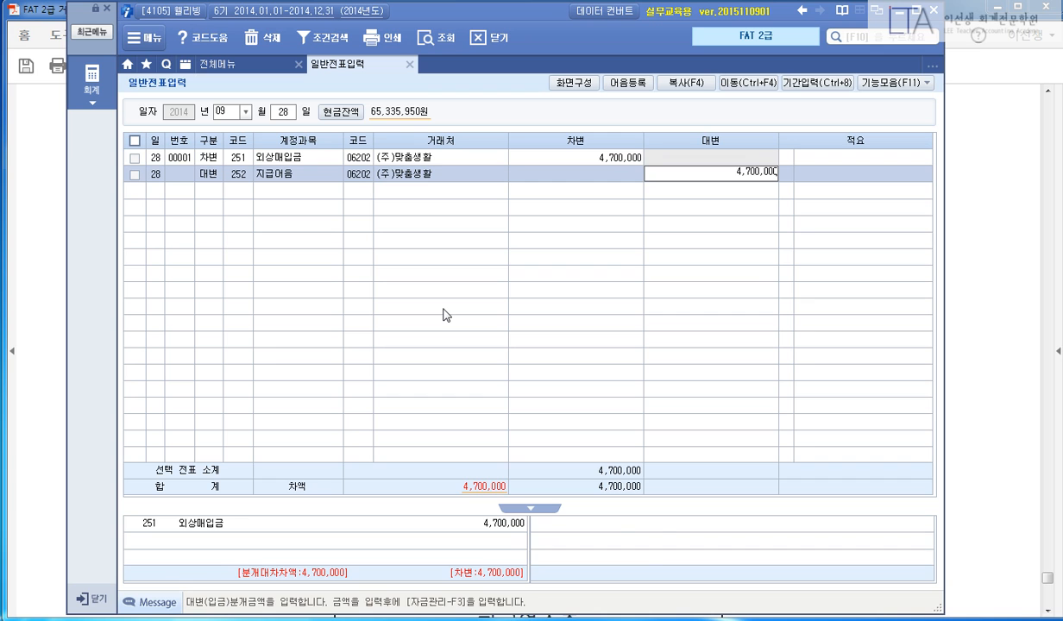
key(Return)
key(Return)
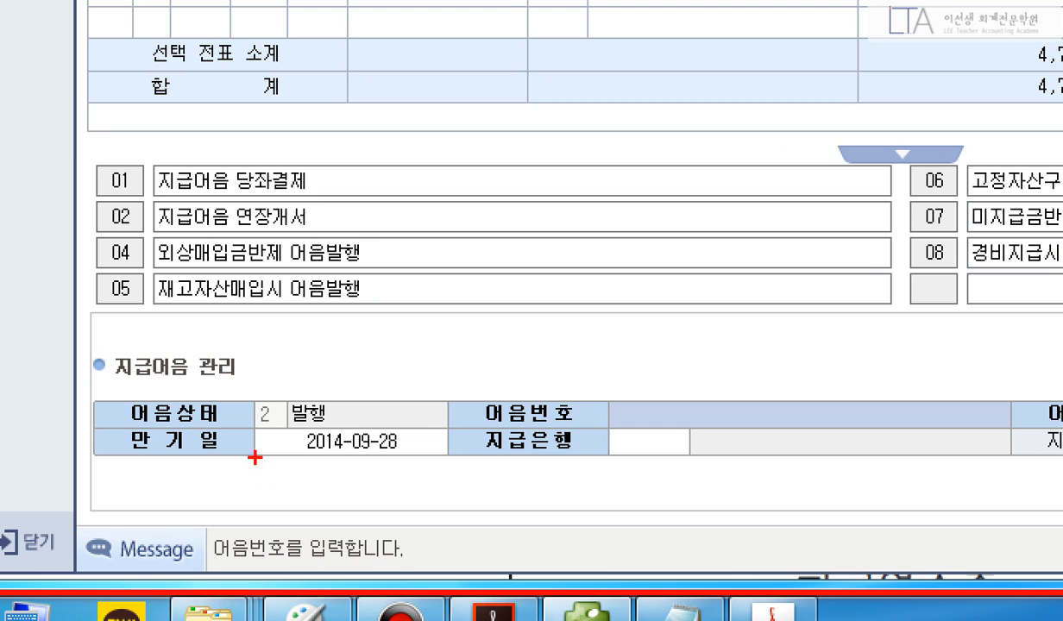
Mark up the note status, due date, note number and paying bank fields on screen.
drag(234, 377, 357, 451)
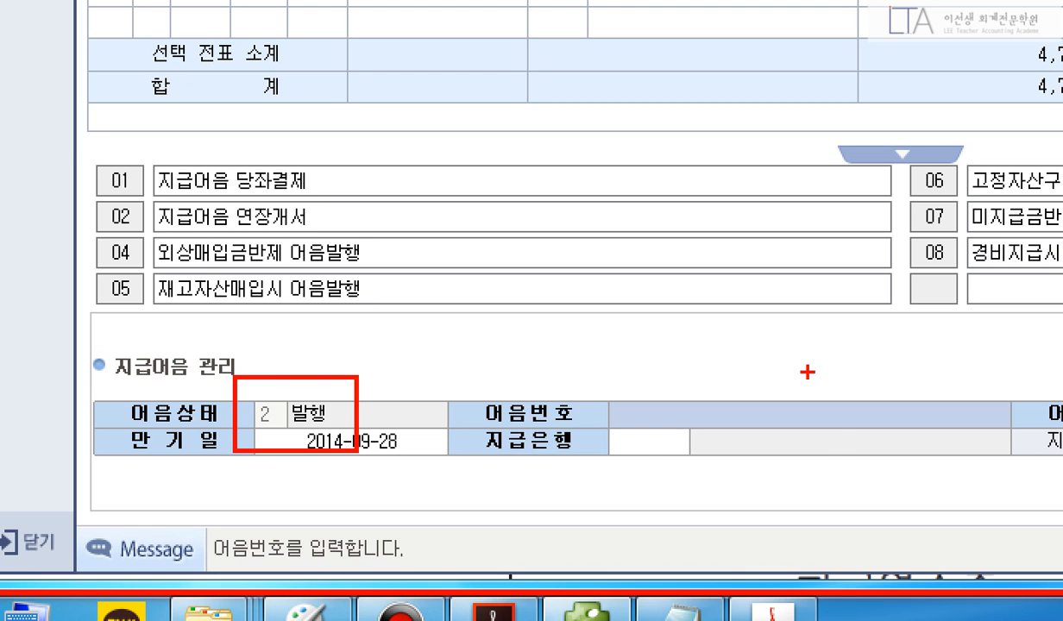
mouse_move(802, 423)
mouse_down()
mouse_move(841, 410)
mouse_move(794, 518)
mouse_up()
mouse_move(941, 319)
mouse_down()
mouse_move(982, 317)
mouse_move(936, 407)
mouse_up()
mouse_move(938, 371)
mouse_down()
mouse_move(984, 354)
mouse_move(1010, 395)
mouse_up()
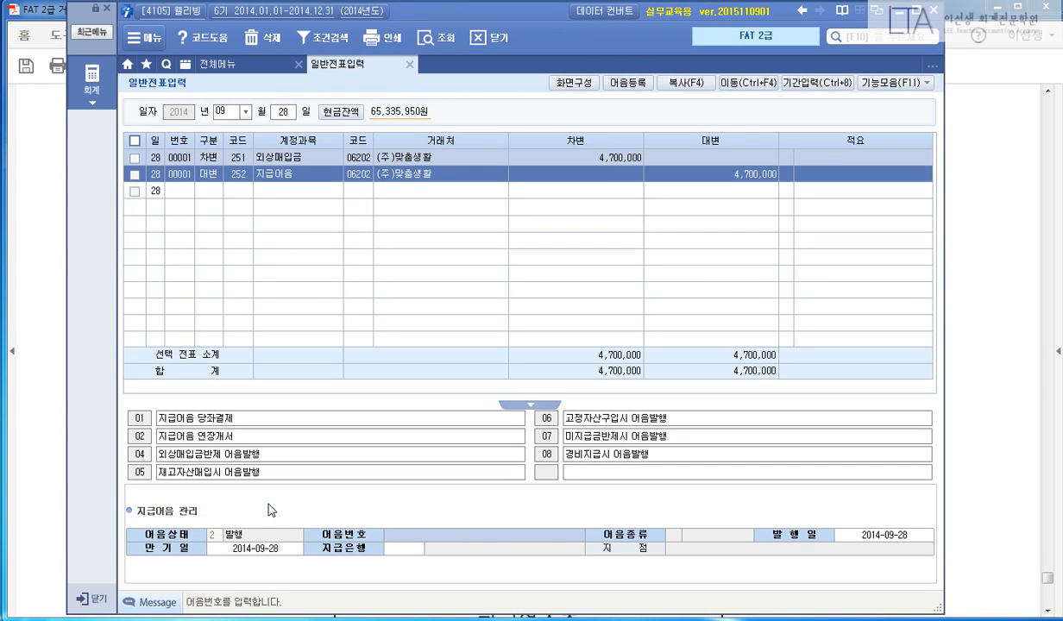
Register bill 자타20142013 maturing 2014-11-28 with the default paying bank, then return to the PDF.
key(F2)
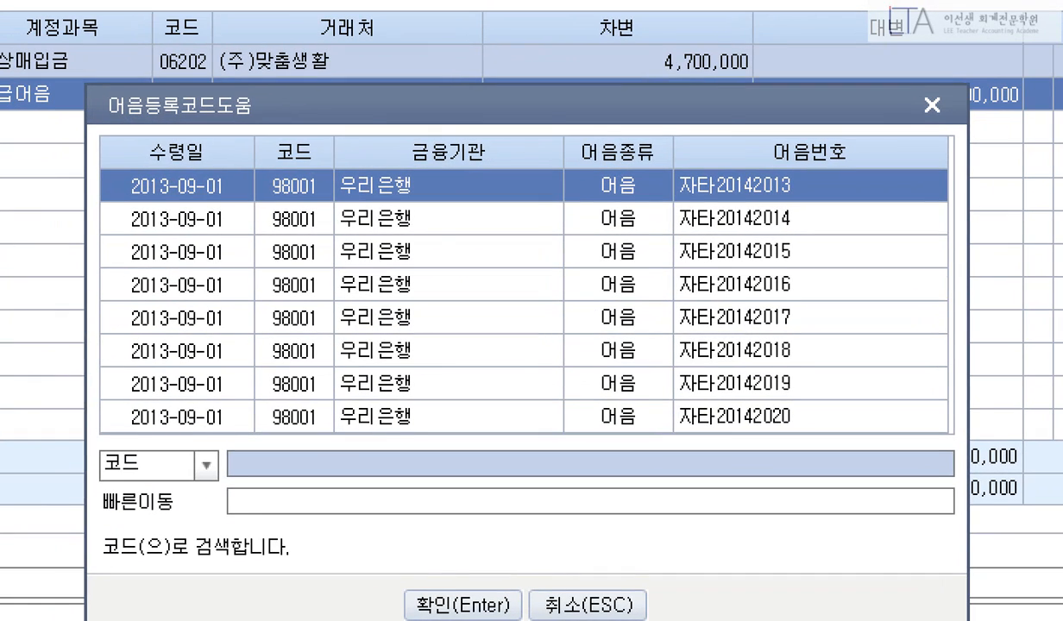
mouse_move(101, 160)
mouse_down()
mouse_move(579, 210)
mouse_move(774, 212)
mouse_move(801, 207)
mouse_move(849, 129)
mouse_up()
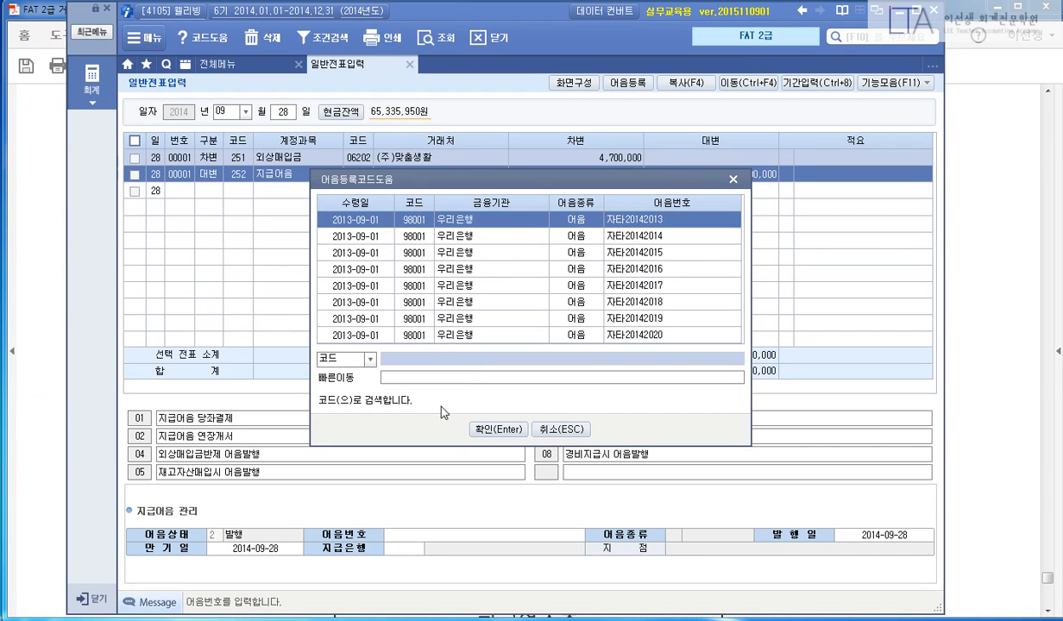
click(499, 430)
key(Return)
key(Return)
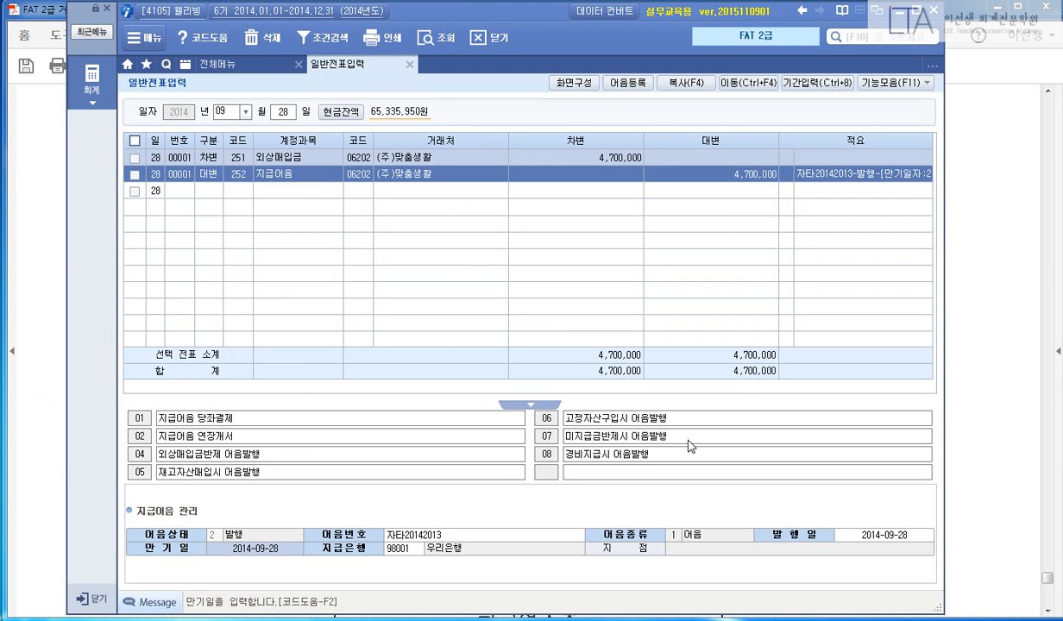
text(201)
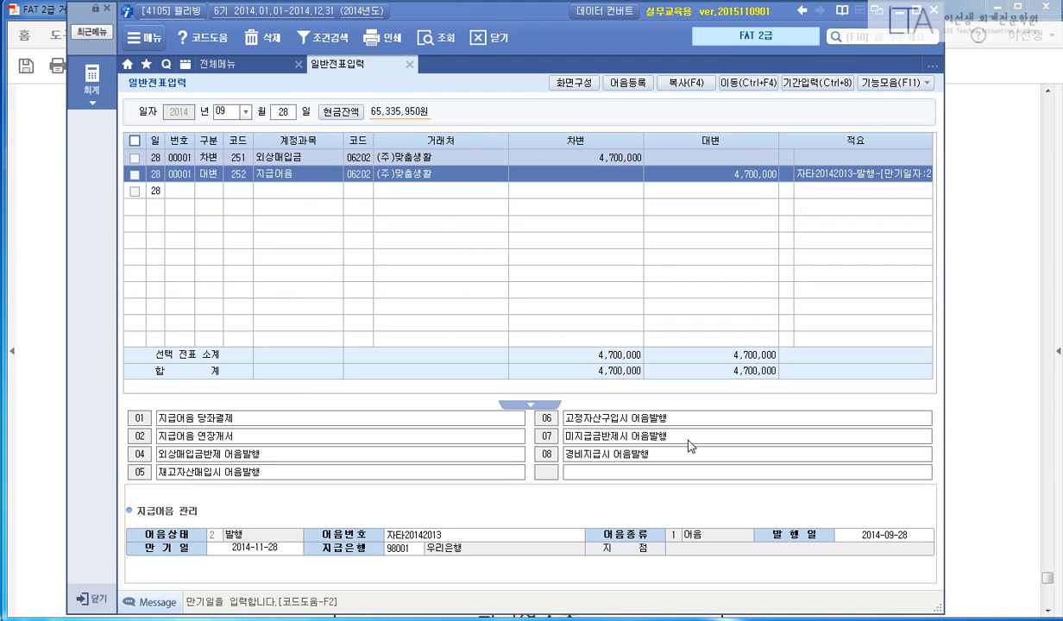
text(4-11-28)
key(Return)
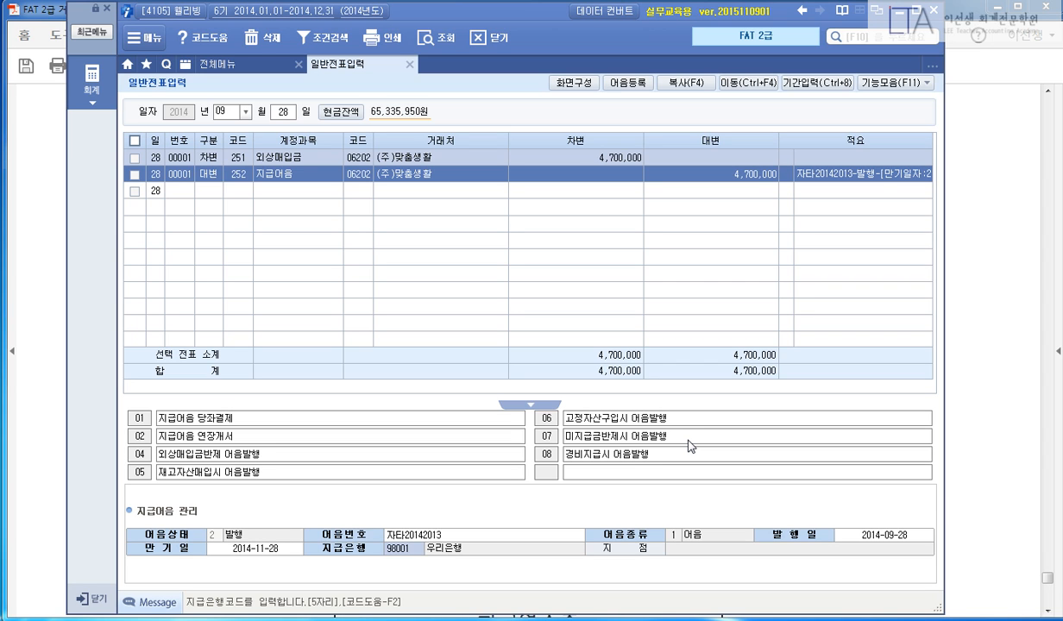
key(Return)
key(Return)
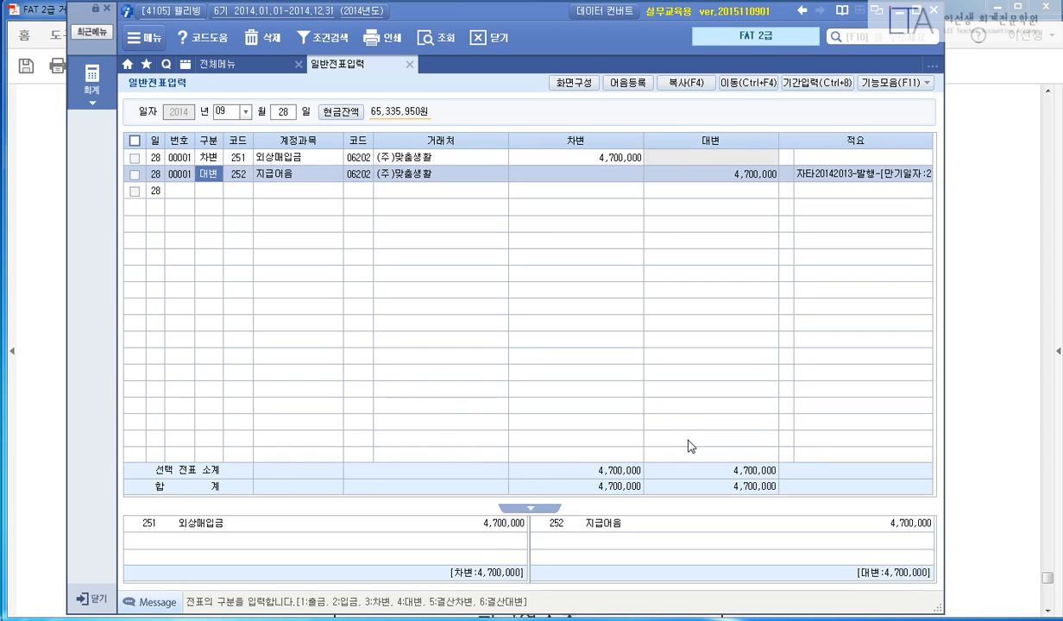
key(Return)
key(Up)
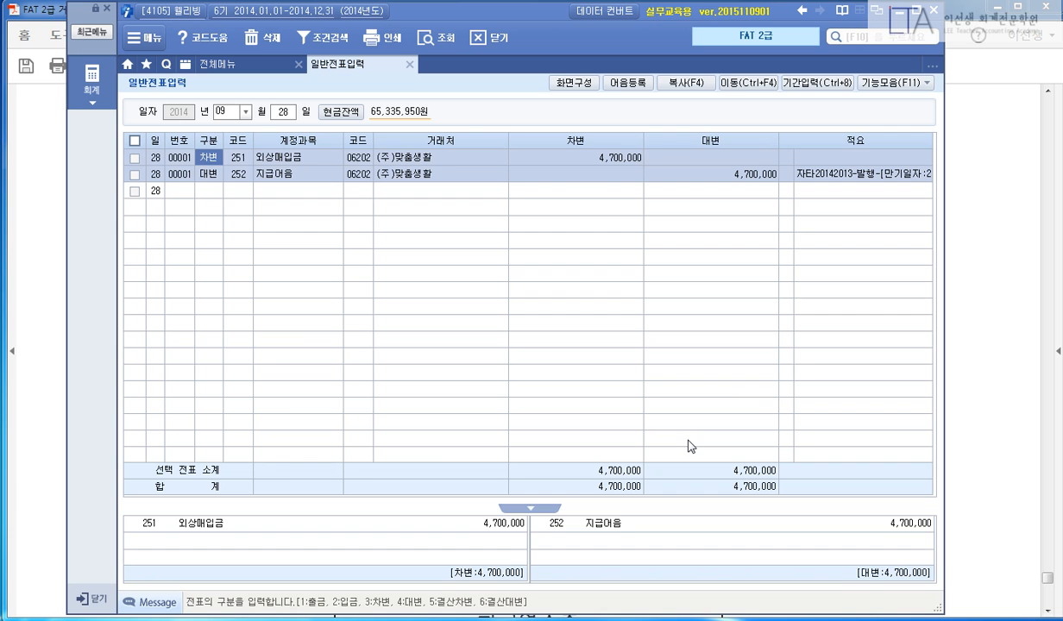
click(964, 312)
Scroll to problem F9 and highlight its heading.
scroll(820, 319, down, 10)
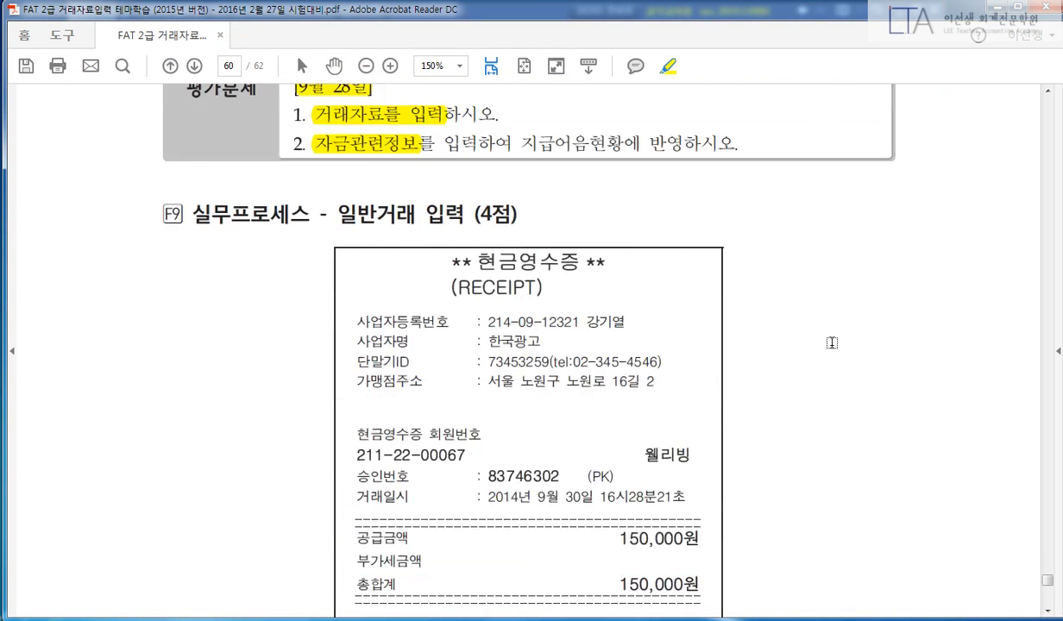
scroll(831, 343, down, 1)
drag(335, 177, 467, 177)
scroll(845, 275, down, 1)
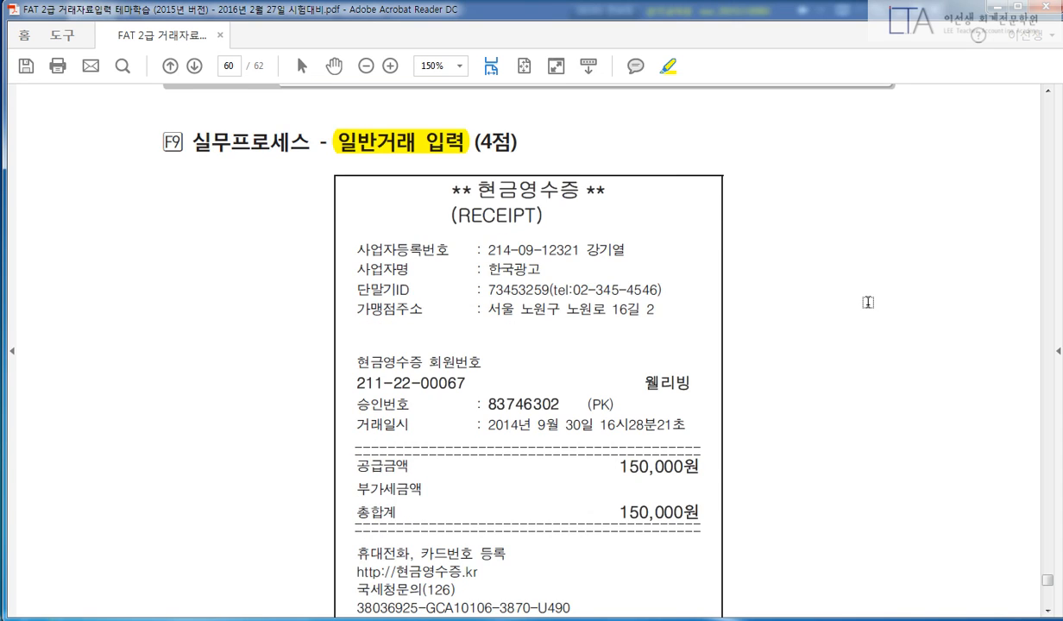
scroll(868, 302, down, 1)
scroll(819, 302, down, 8)
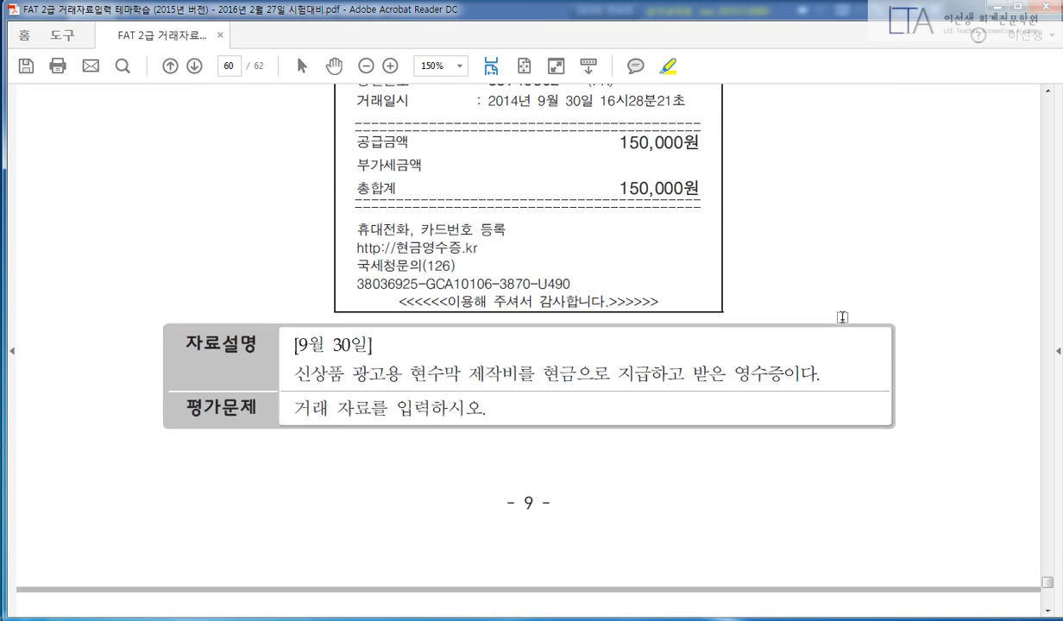
scroll(802, 316, down, 2)
scroll(725, 321, up, 2)
Highlight [9월 30일] and the phrases 광고용 현수막 제작비를 and 현금으로 지급하고.
drag(296, 343, 536, 373)
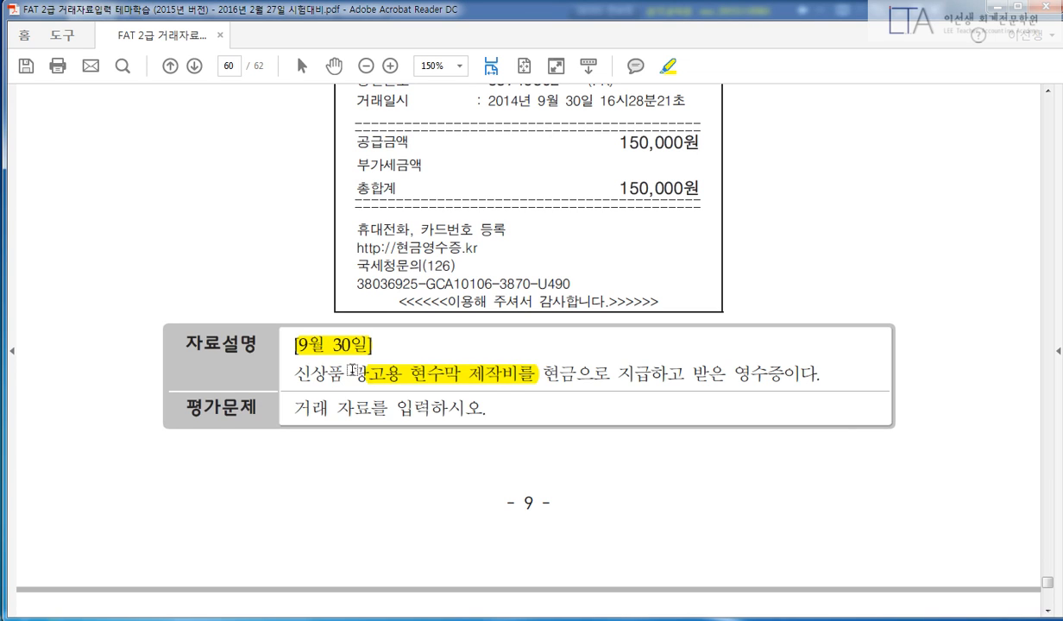
drag(352, 373, 347, 374)
drag(549, 369, 686, 374)
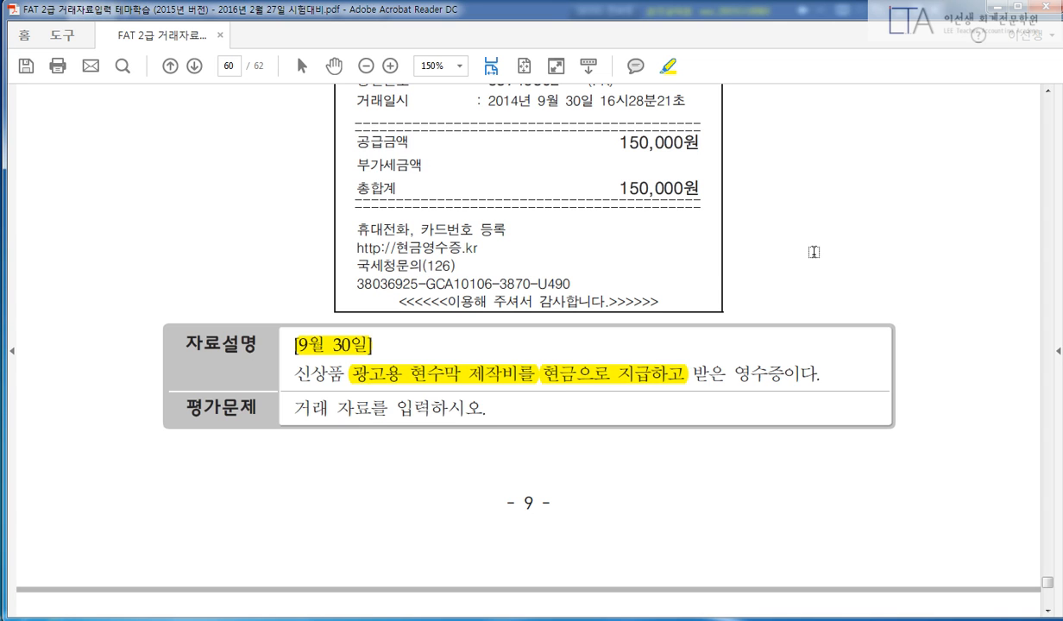
scroll(818, 259, up, 4)
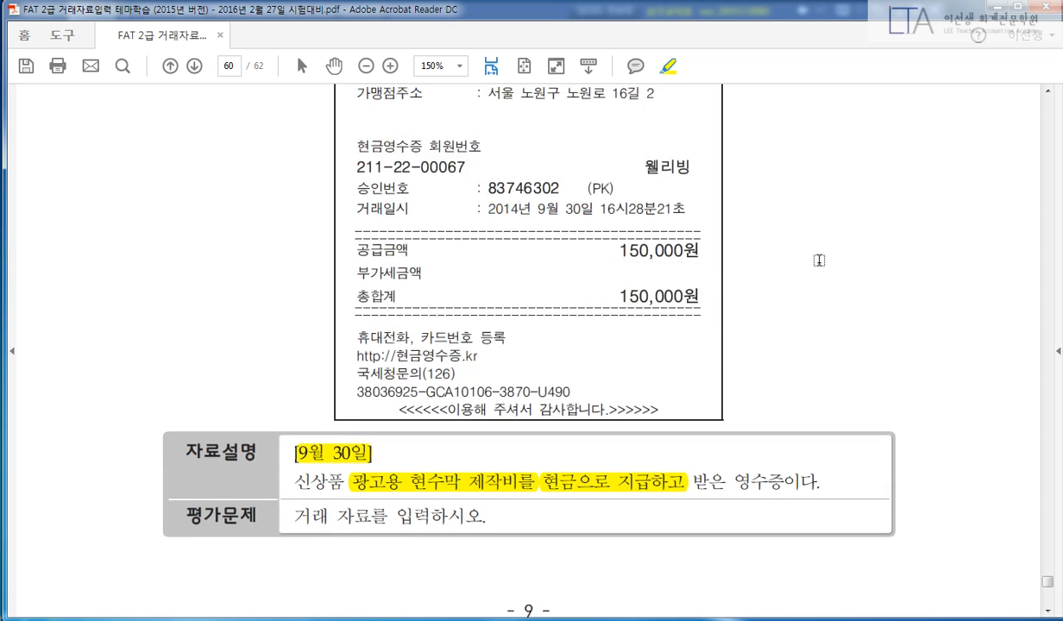
drag(354, 369, 409, 371)
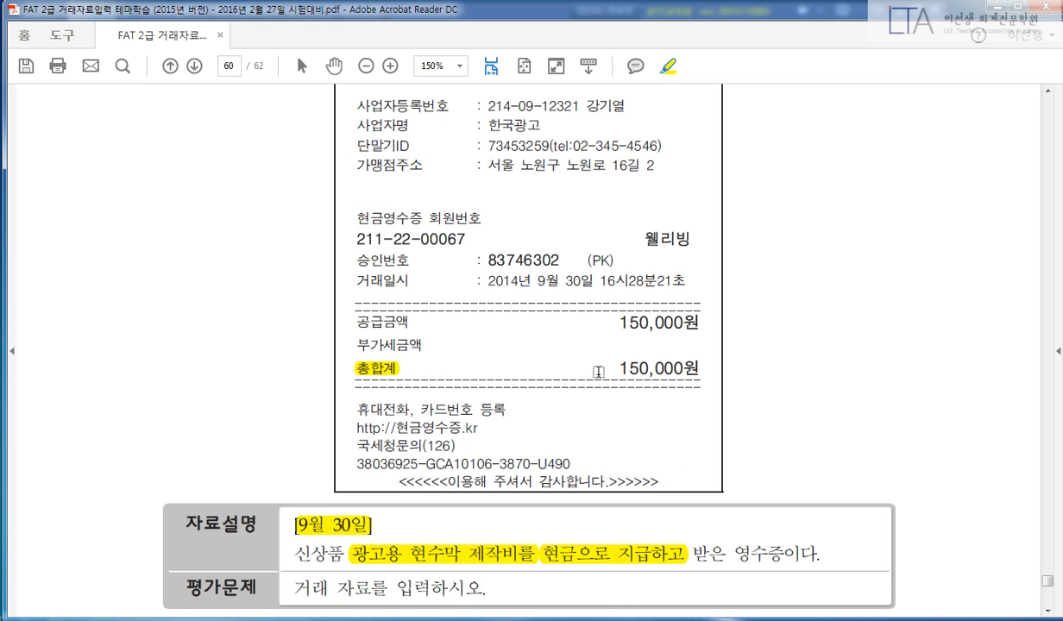
drag(611, 368, 701, 369)
scroll(857, 400, up, 2)
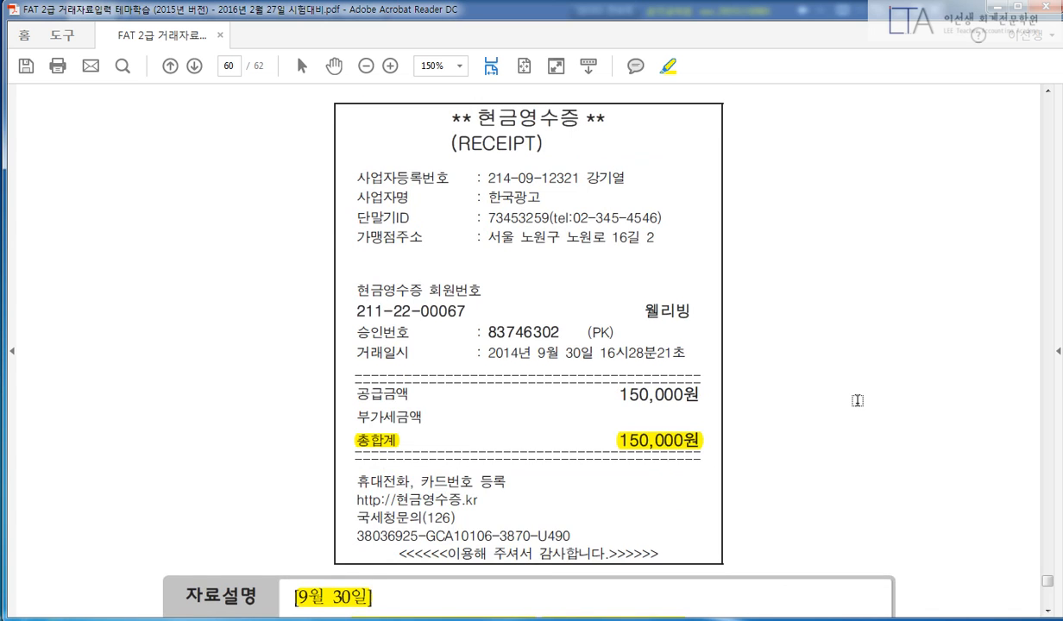
scroll(857, 400, down, 1)
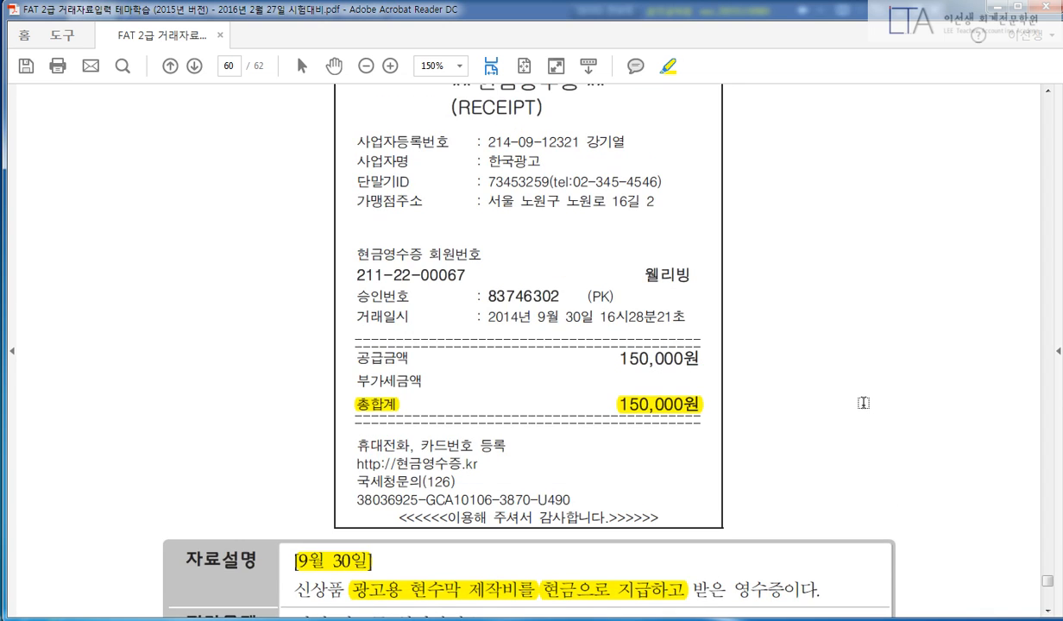
Enter a Sept 30 cash-out voucher for 833 광고선전비 150,000, then bring the PDF back.
key(alt+Tab)
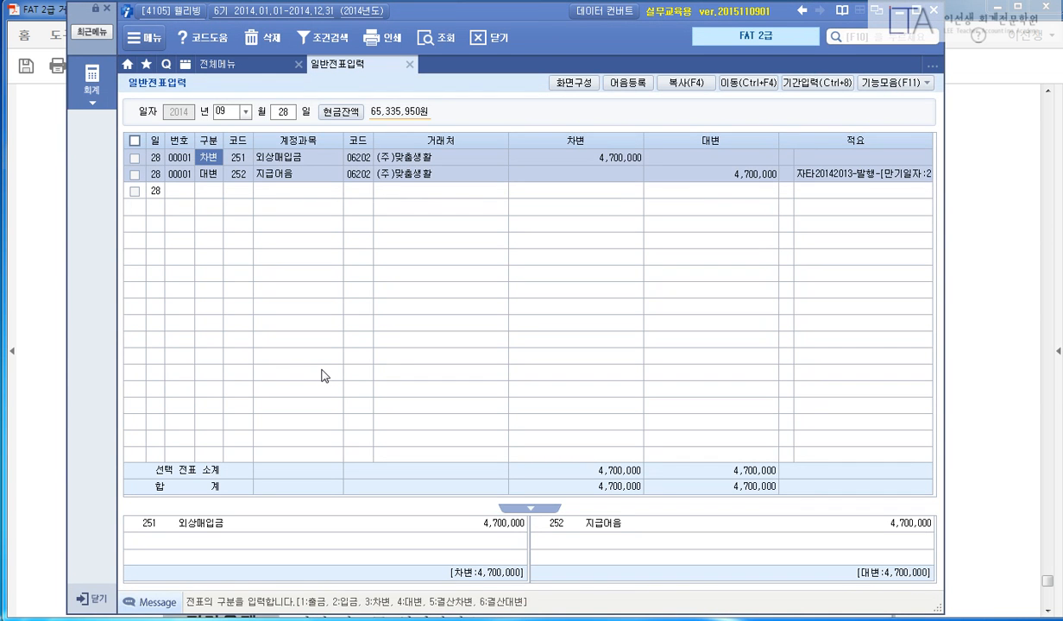
key(Escape)
text(301833)
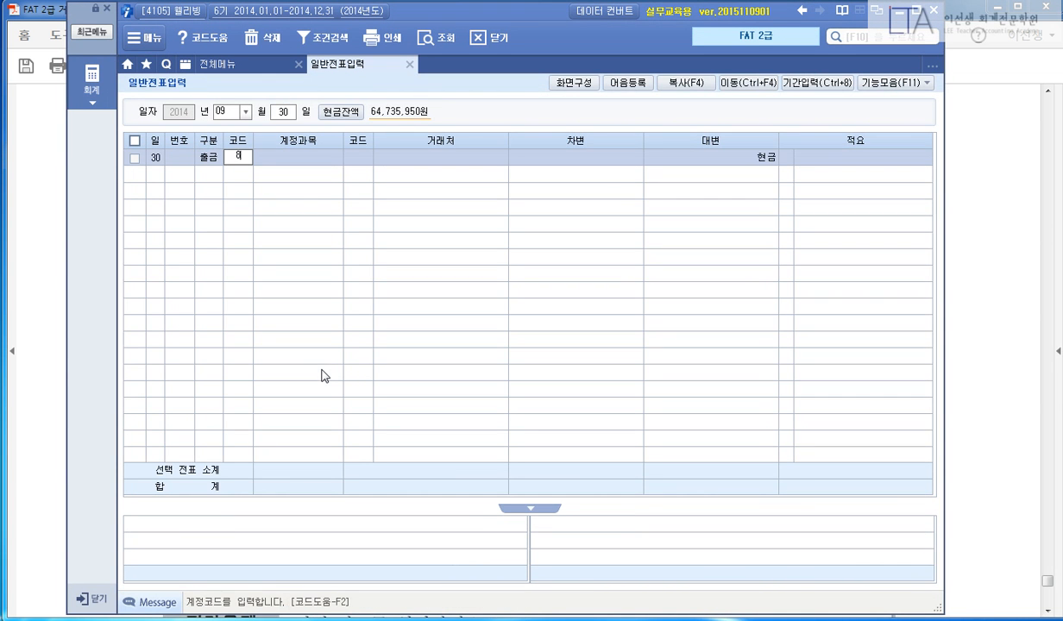
key(Return)
key(Return)
text(150000)
key(Return)
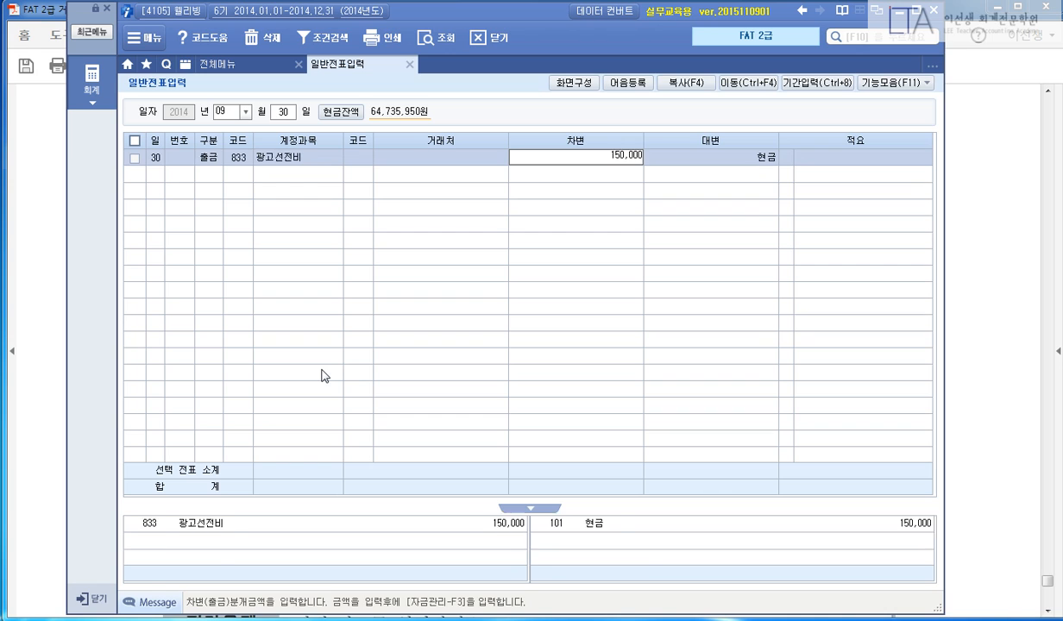
key(Return)
key(alt+Tab)
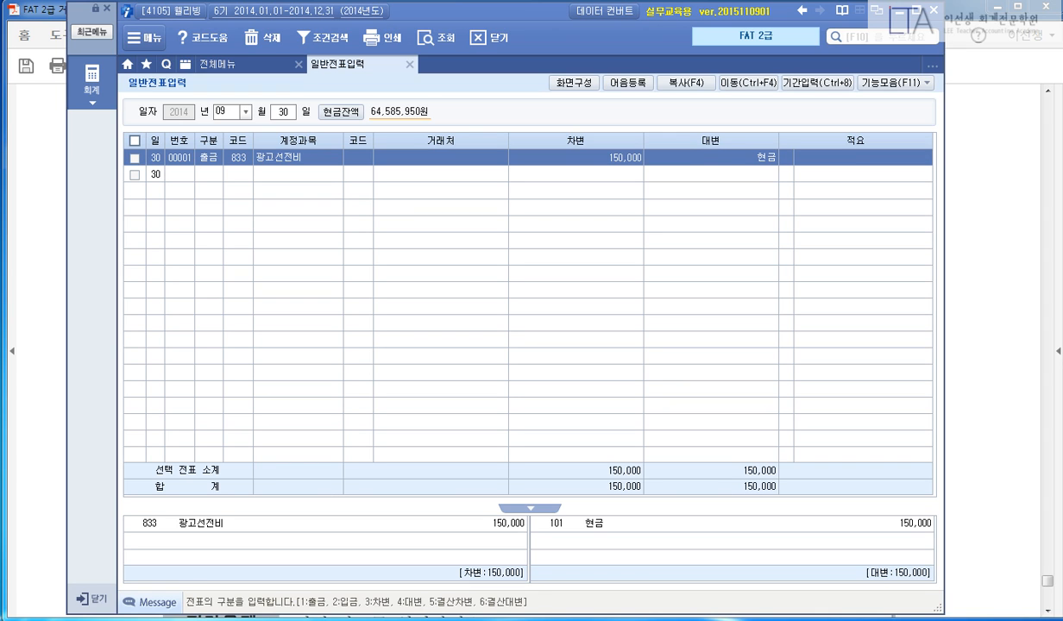
click(949, 285)
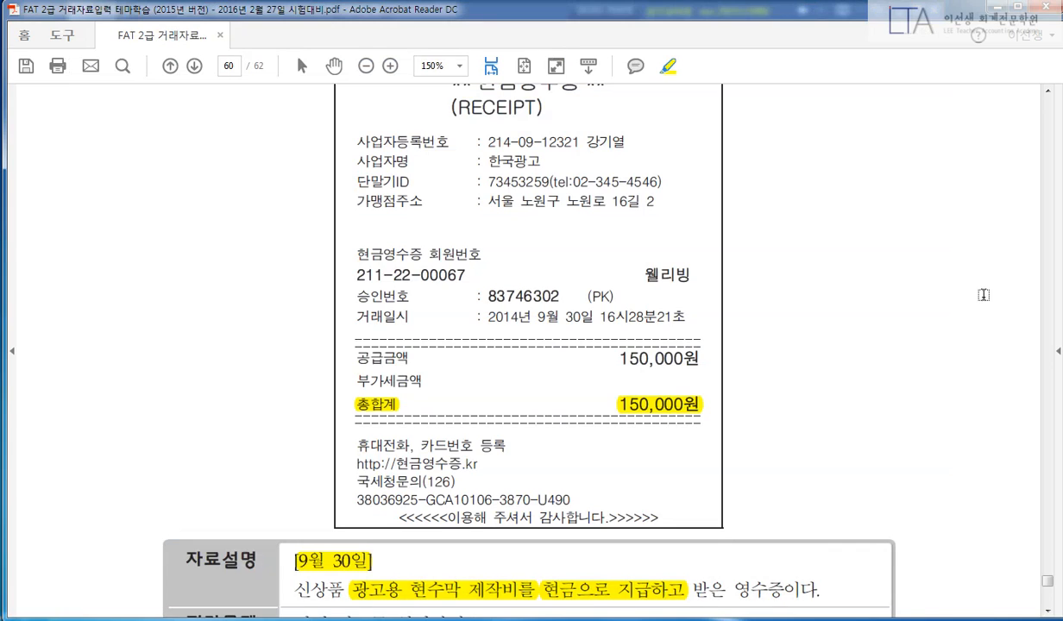
Scroll to the 취득세 problem and highlight its heading and the date [10월 5일].
scroll(979, 328, down, 10)
scroll(976, 356, down, 4)
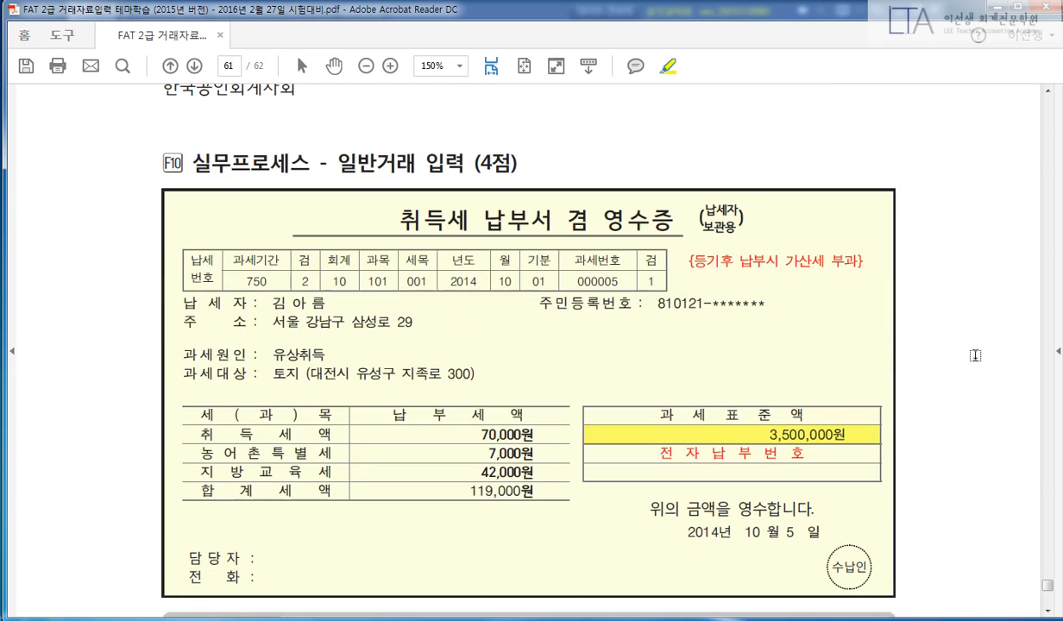
drag(343, 161, 457, 161)
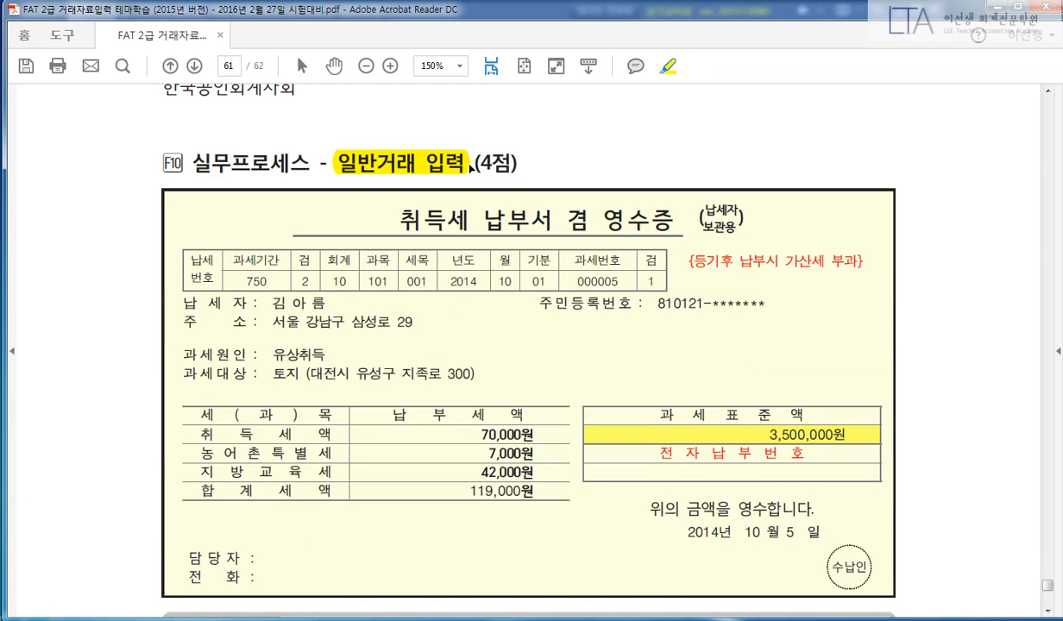
scroll(866, 213, down, 2)
drag(390, 149, 668, 173)
scroll(693, 241, down, 1)
scroll(551, 330, down, 2)
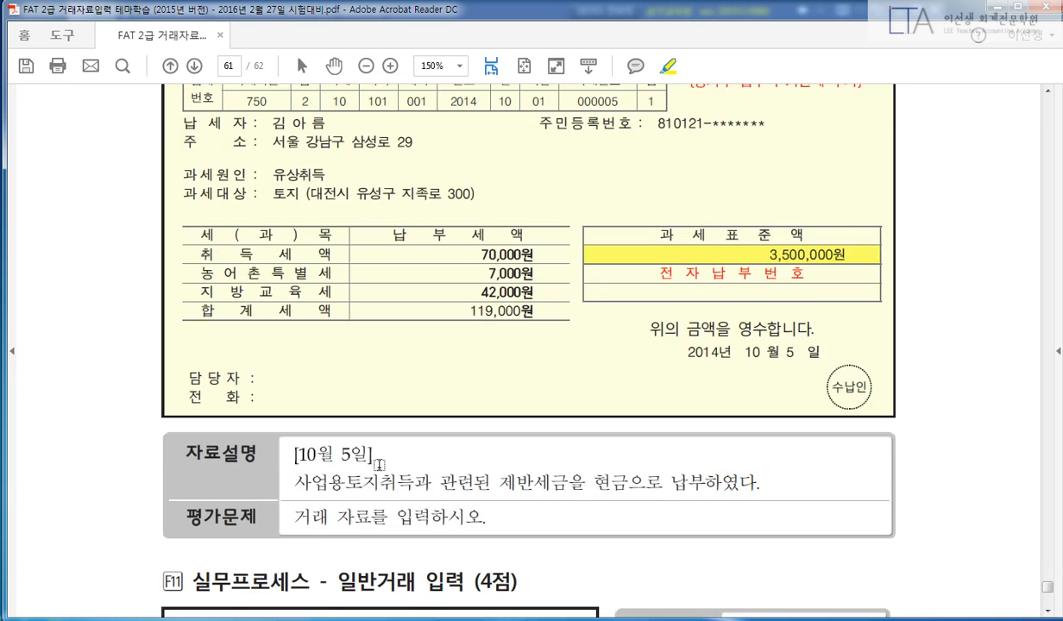
drag(298, 459, 566, 481)
scroll(906, 483, up, 1)
scroll(949, 480, up, 1)
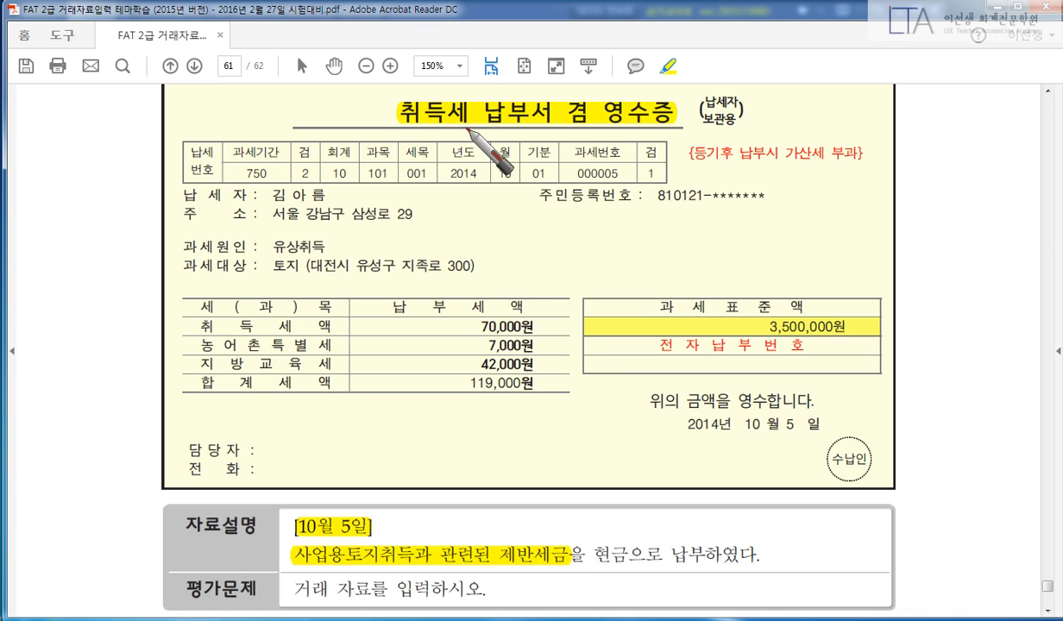
Circle 취득세, box 사업용토지취득 annotated 토지, and circle the payment annotated 현금.
mouse_move(470, 134)
mouse_down()
mouse_move(396, 138)
mouse_move(466, 134)
mouse_up()
drag(490, 569, 509, 557)
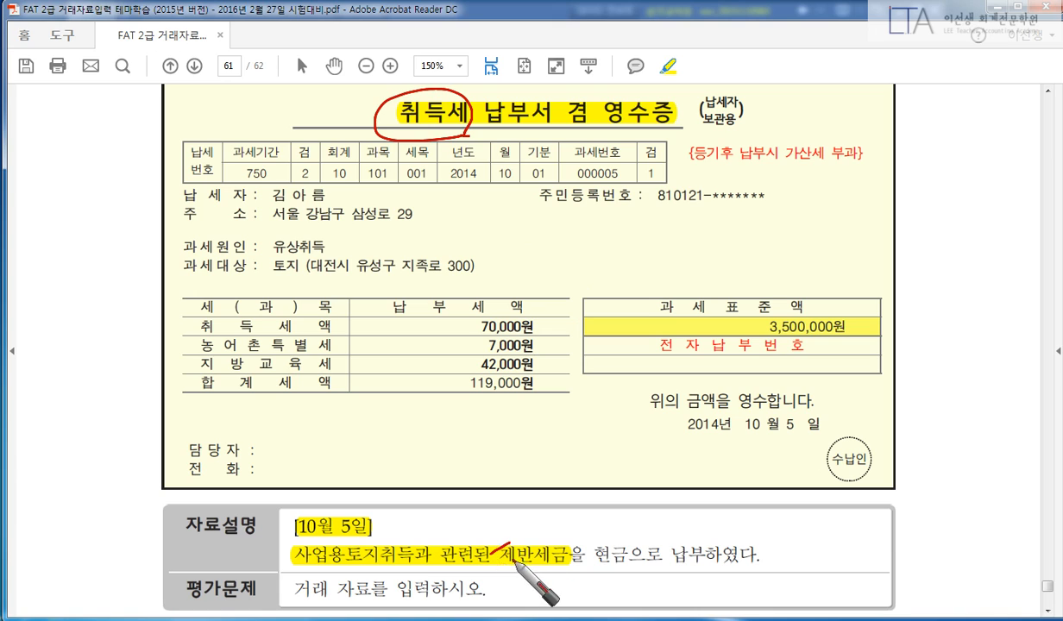
click(498, 557)
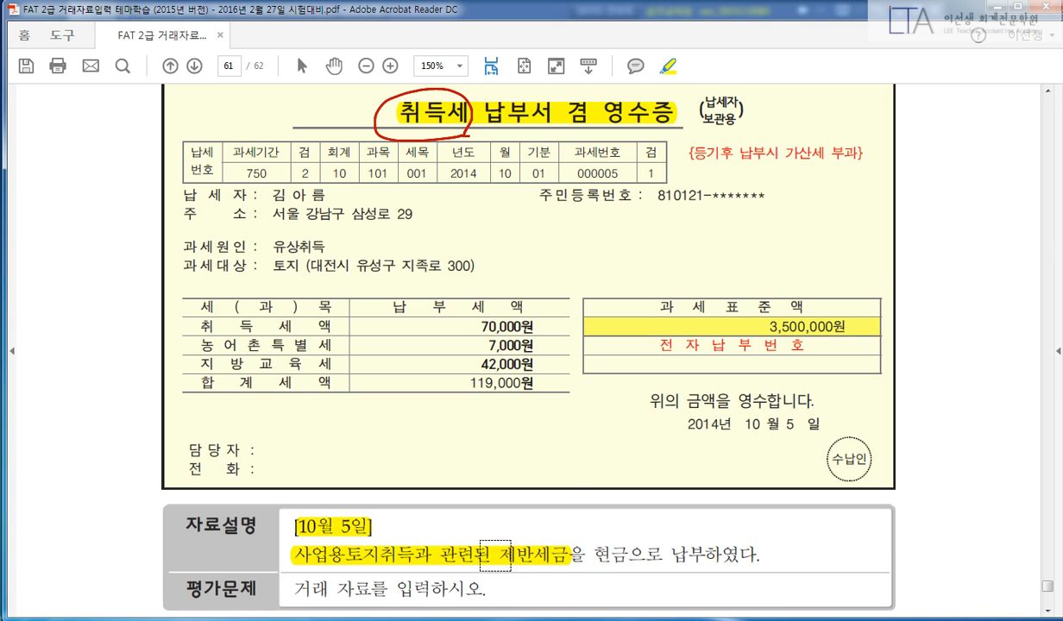
mouse_move(296, 556)
mouse_down()
mouse_move(282, 537)
mouse_move(392, 532)
mouse_move(416, 565)
mouse_move(275, 584)
mouse_up()
drag(411, 552, 459, 498)
mouse_move(500, 458)
mouse_down()
mouse_move(543, 485)
mouse_move(527, 496)
mouse_move(579, 502)
mouse_up()
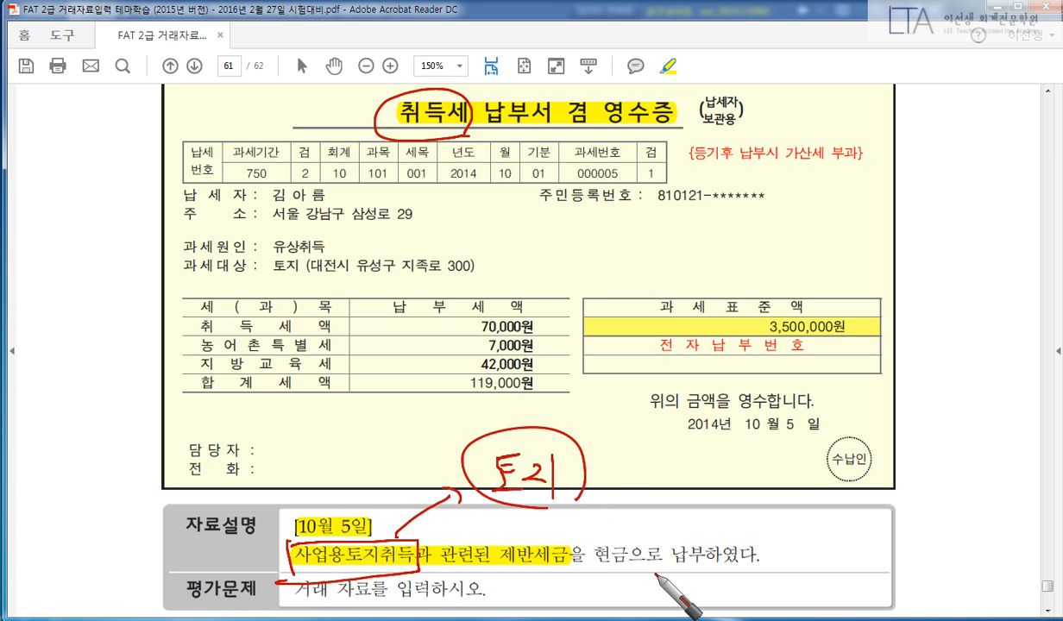
mouse_move(630, 551)
mouse_down()
mouse_move(604, 569)
mouse_move(789, 570)
mouse_up()
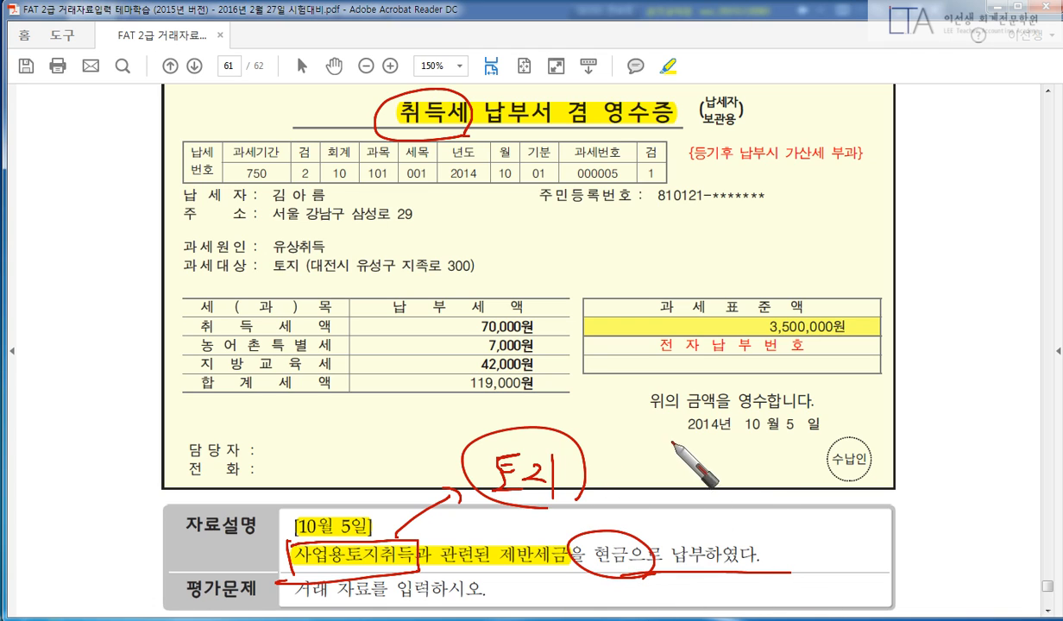
drag(686, 423, 639, 504)
mouse_move(701, 447)
mouse_down()
mouse_move(712, 474)
mouse_move(748, 466)
mouse_move(738, 451)
mouse_move(738, 473)
mouse_up()
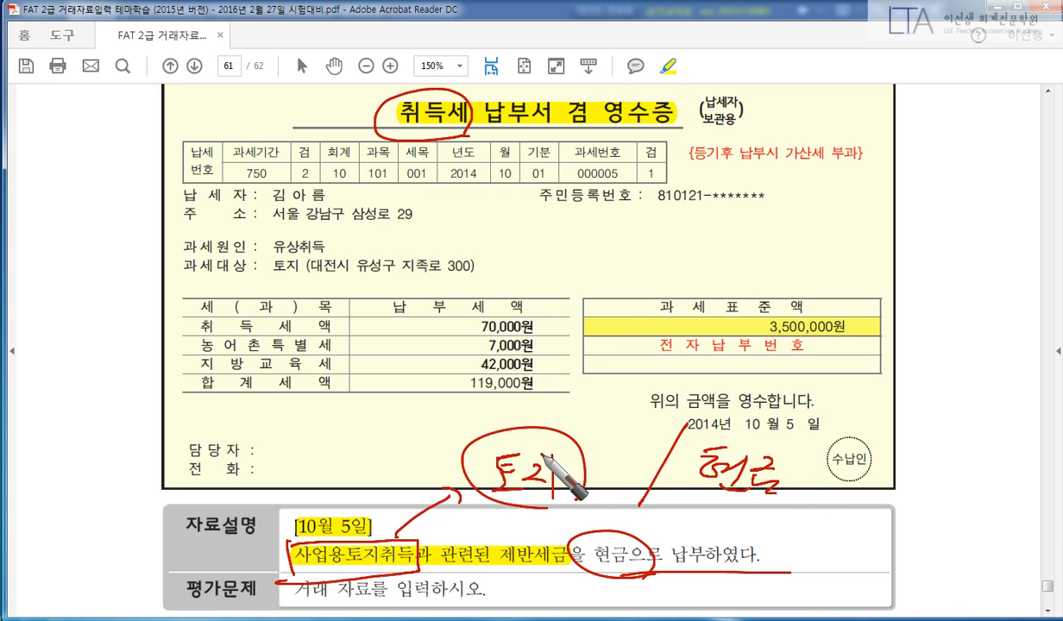
Cross out the 3,500,000원 tax base, circle 합계세액 119,000원, then clear the ink.
drag(729, 304, 742, 307)
drag(826, 295, 731, 358)
drag(759, 297, 855, 341)
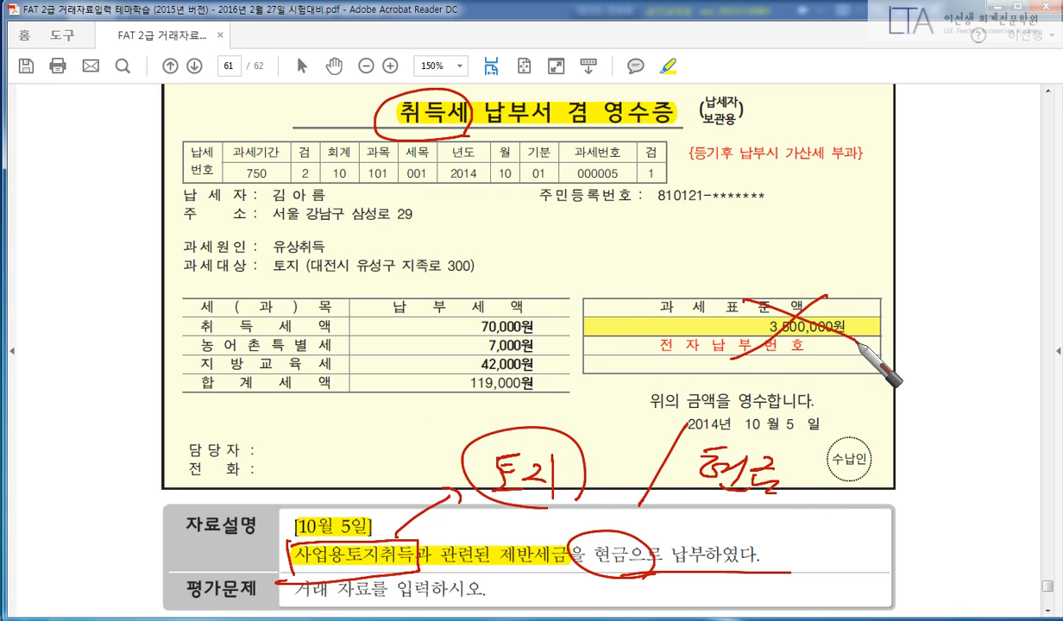
drag(181, 396, 300, 398)
drag(211, 383, 301, 397)
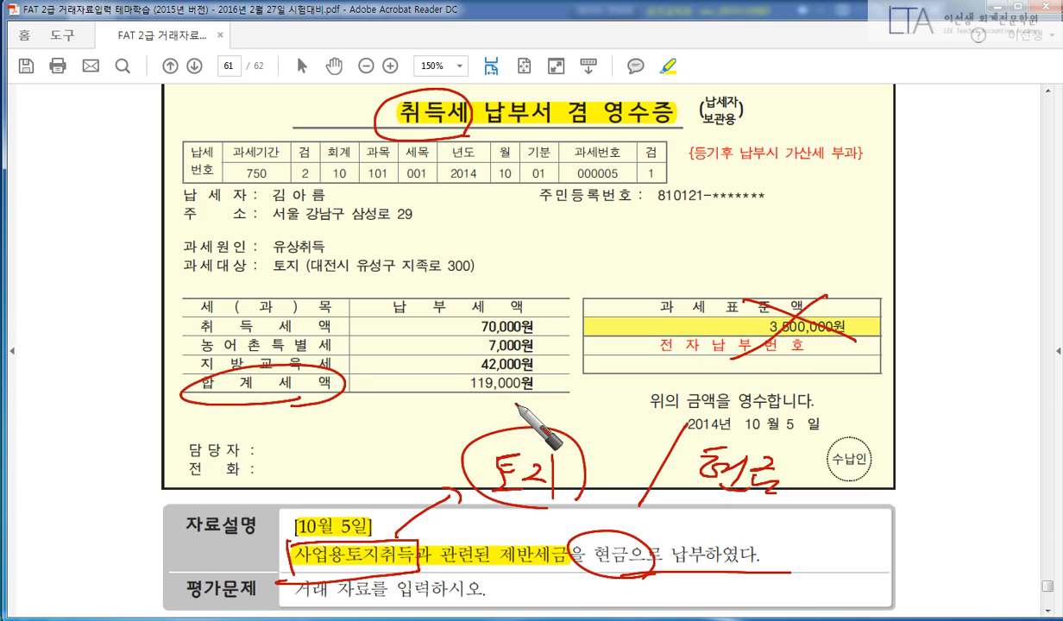
drag(509, 375, 532, 375)
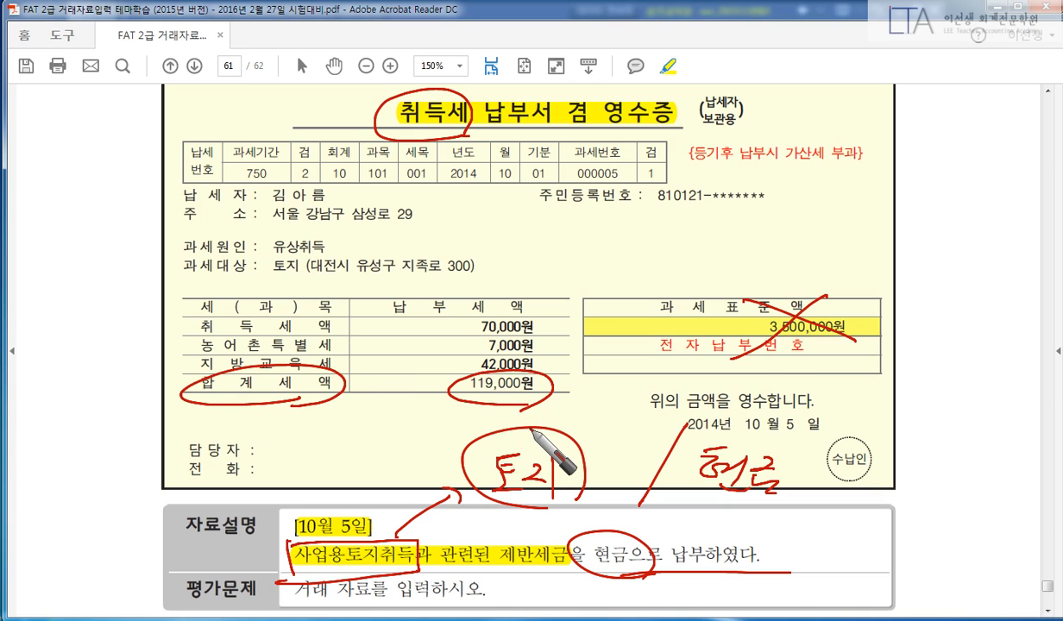
key(Escape)
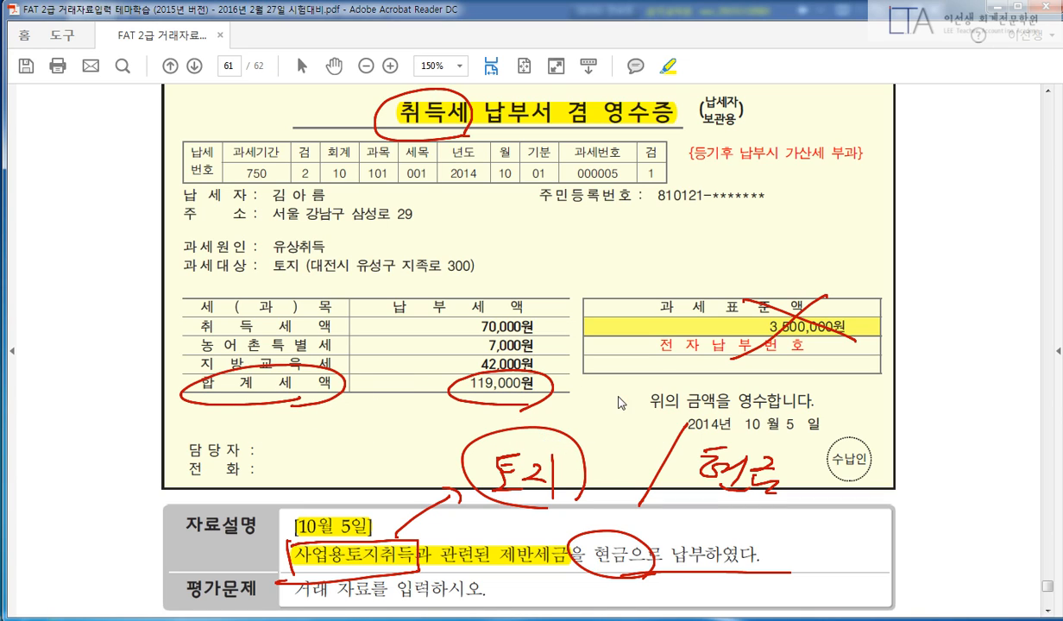
Enter an Oct 5 cash-out voucher debiting 201 토지 119,000, then bring the PDF back.
key(alt+Tab)
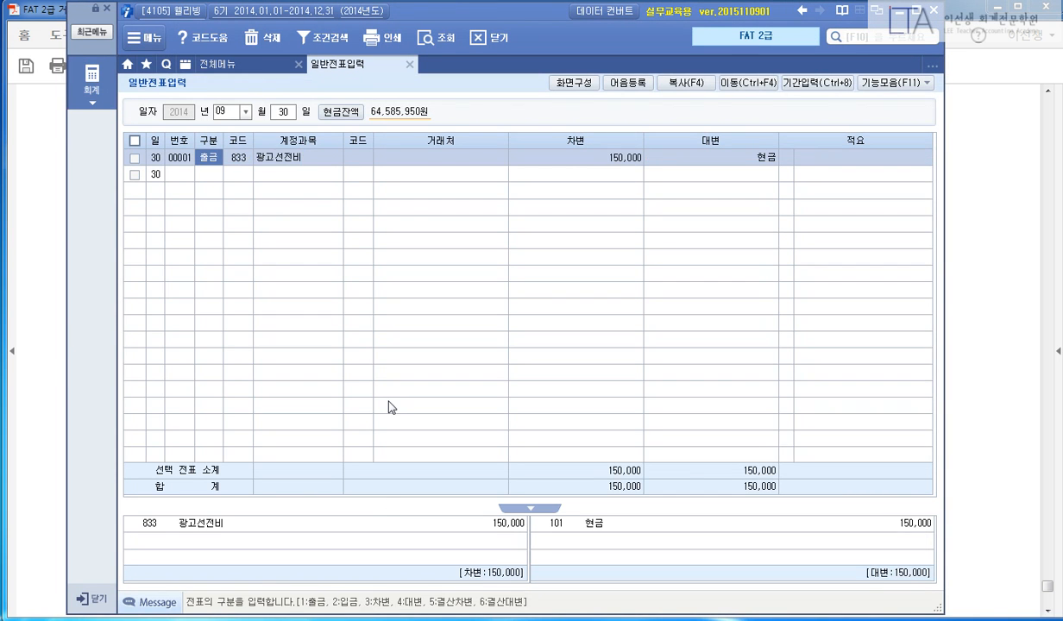
key(Escape)
key(Escape)
text(10)
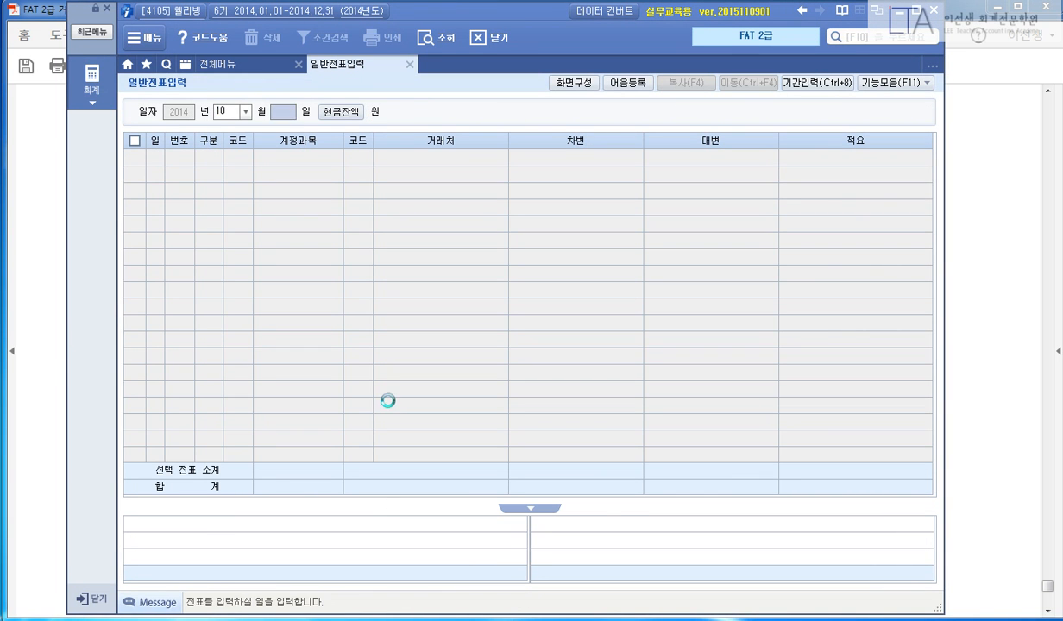
text(05)
key(Return)
text(1)
key(Return)
text(5)
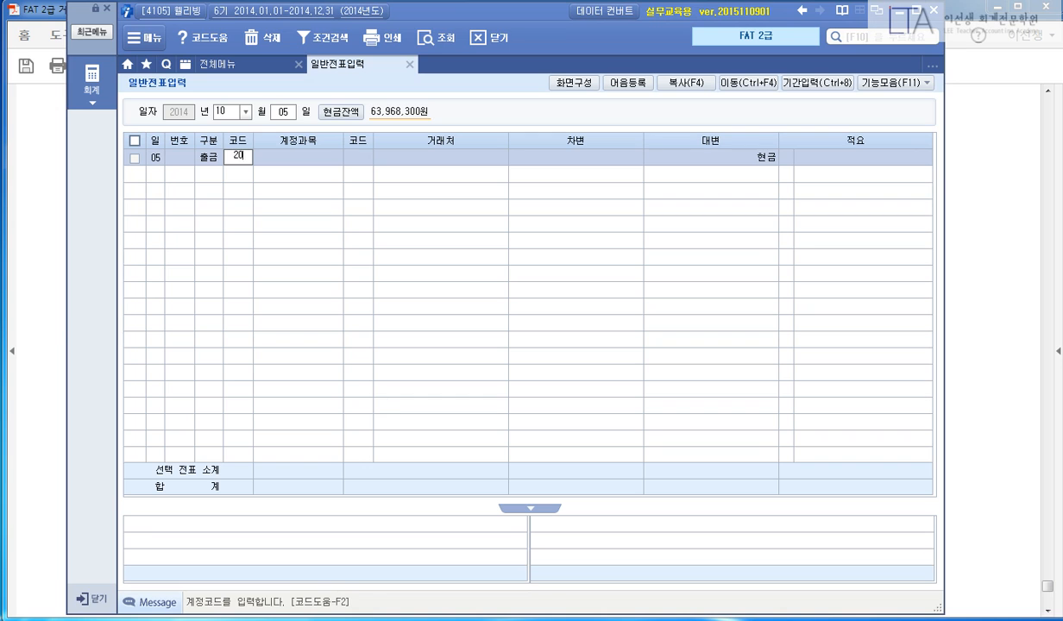
text(1)
key(Return)
text(119)
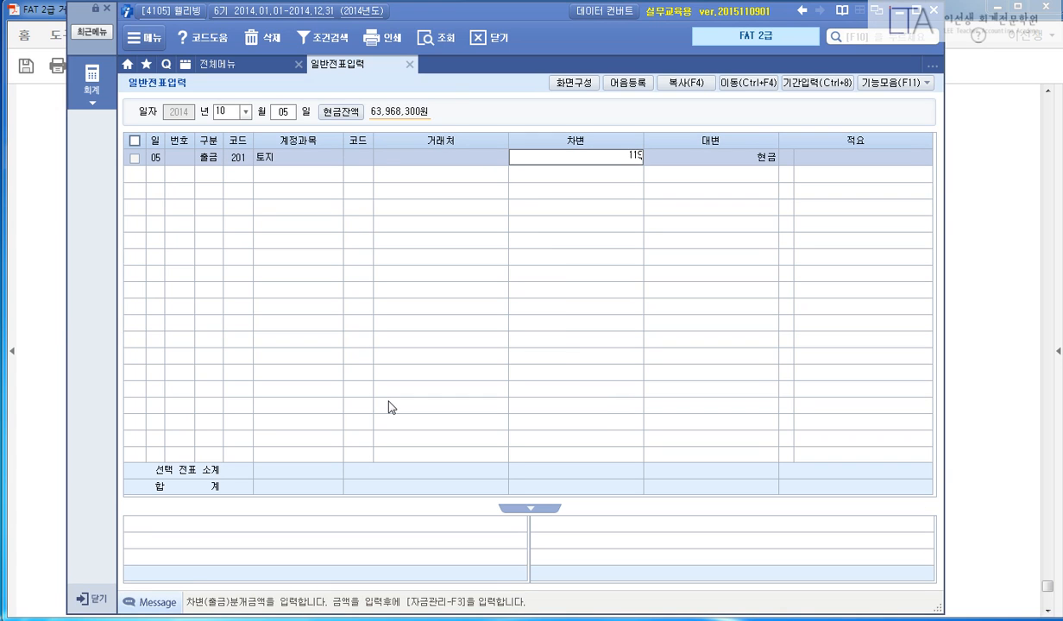
text(,000)
key(Return)
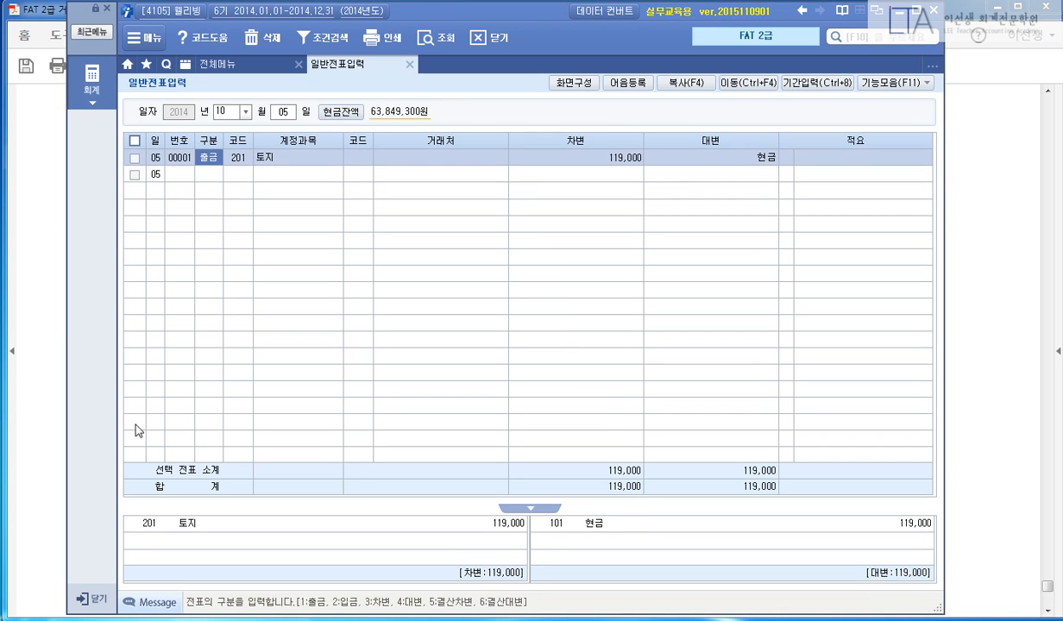
click(12, 619)
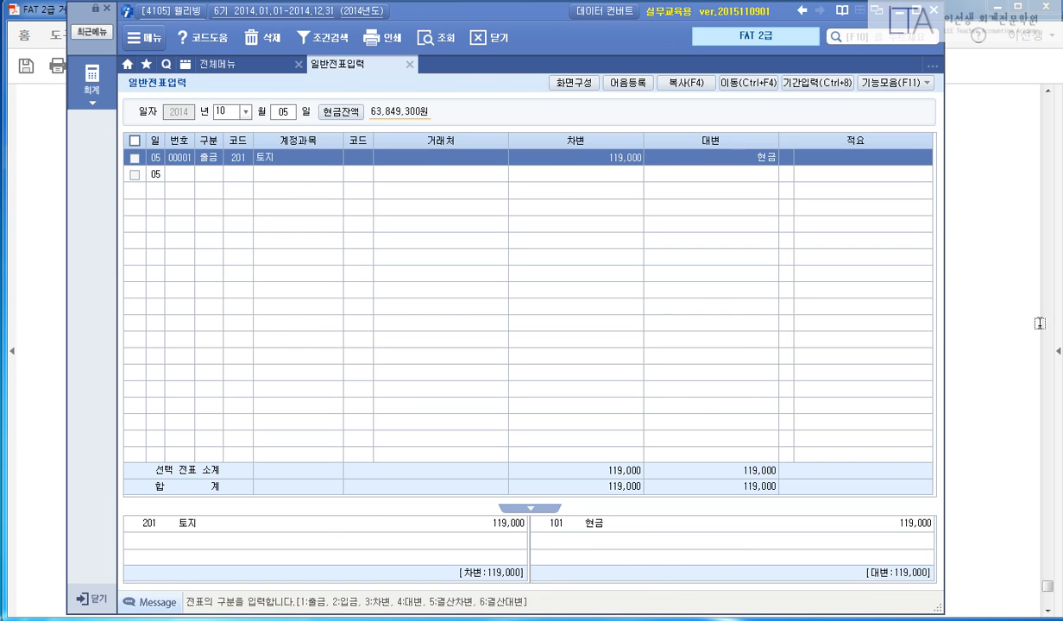
click(1010, 322)
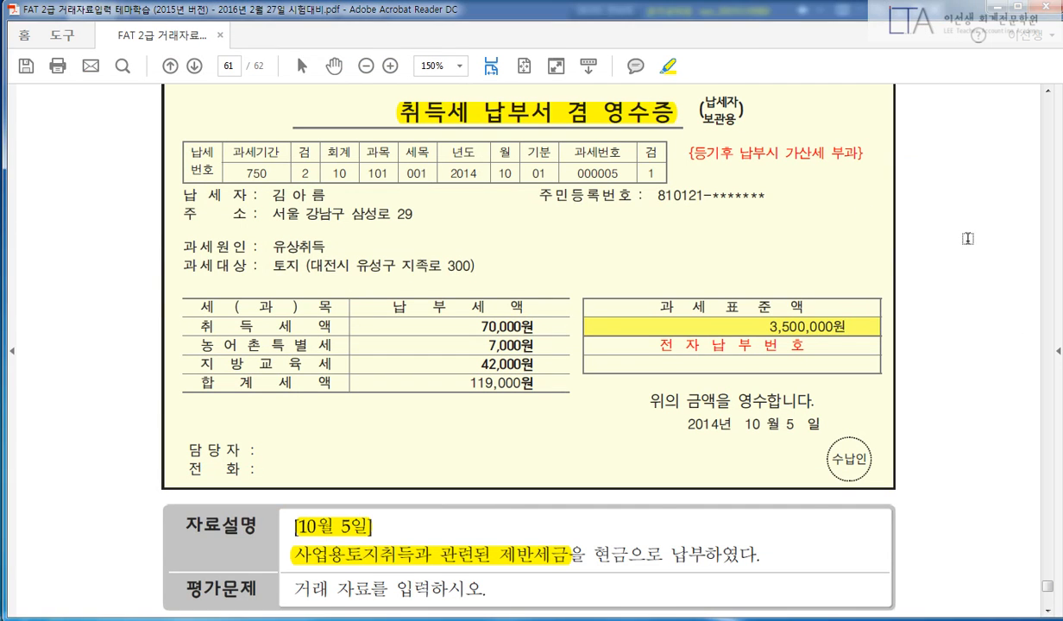
Highlight 일반거래 입력, 10월 11일, 작업복 and the 신용카드로 결제 wording in the F11 problem.
scroll(984, 273, down, 5)
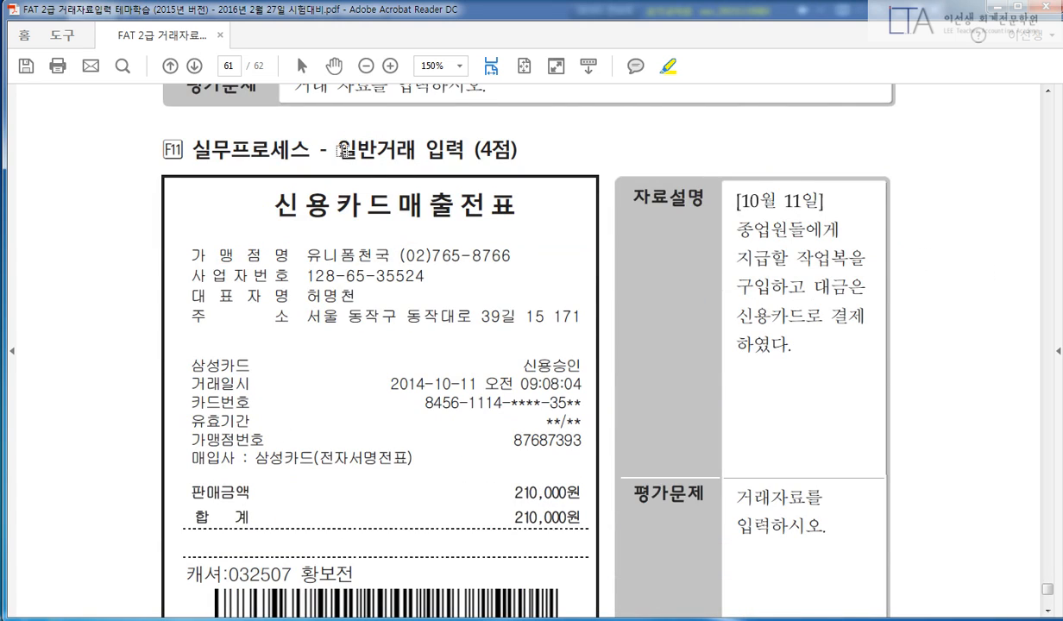
drag(335, 150, 466, 151)
scroll(924, 216, down, 1)
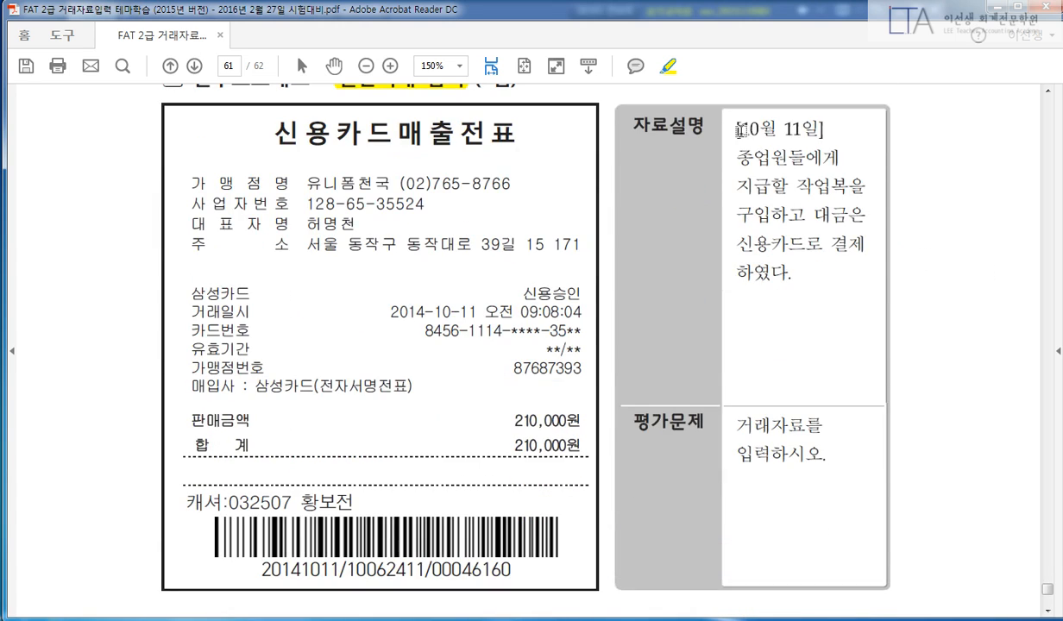
drag(744, 128, 814, 130)
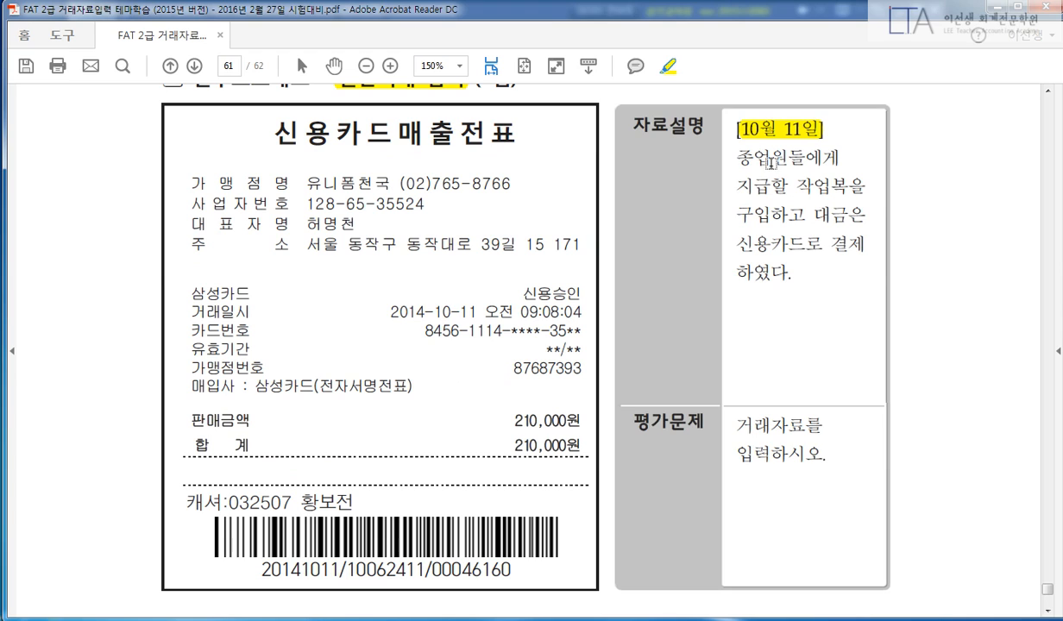
drag(791, 186, 853, 186)
scroll(927, 224, down, 1)
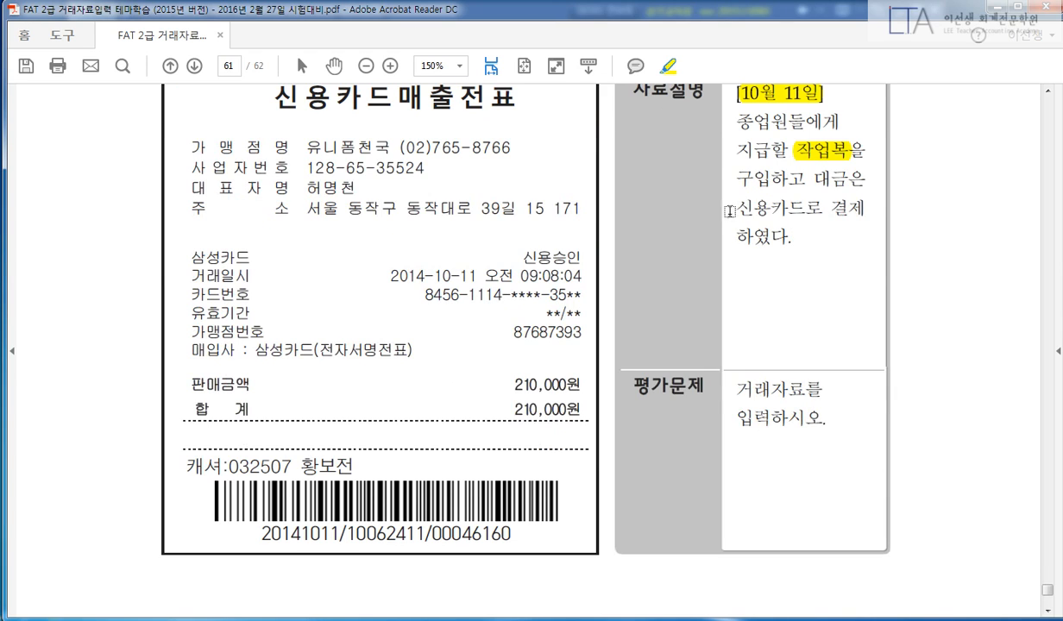
drag(732, 208, 867, 208)
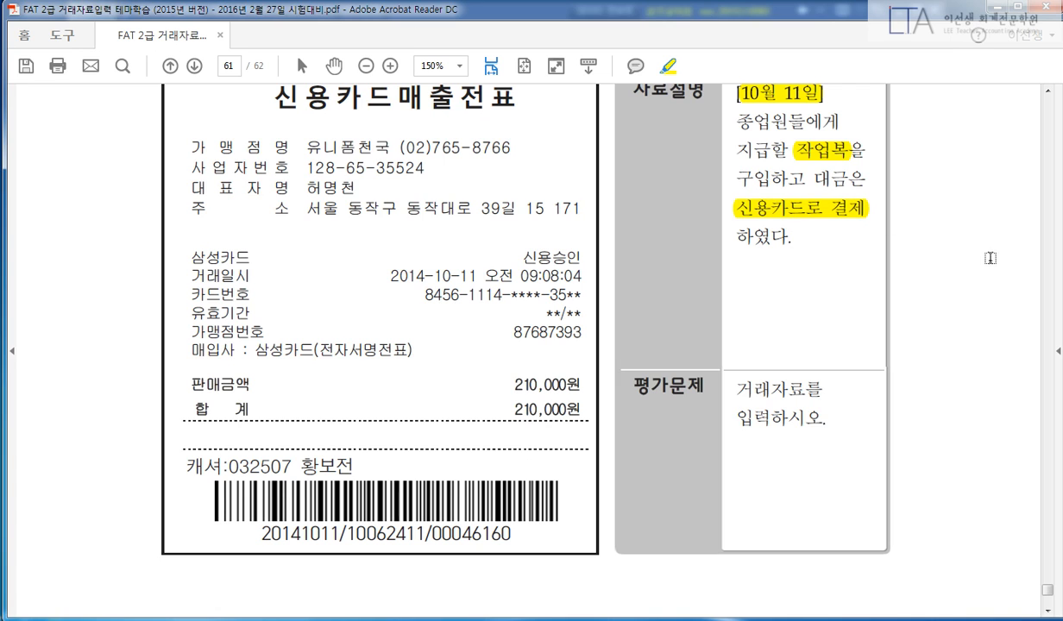
Highlight 삼성카드, the 매입사 line, 합계 210,000원 and date 2014-10-11 on the card slip.
scroll(979, 260, up, 1)
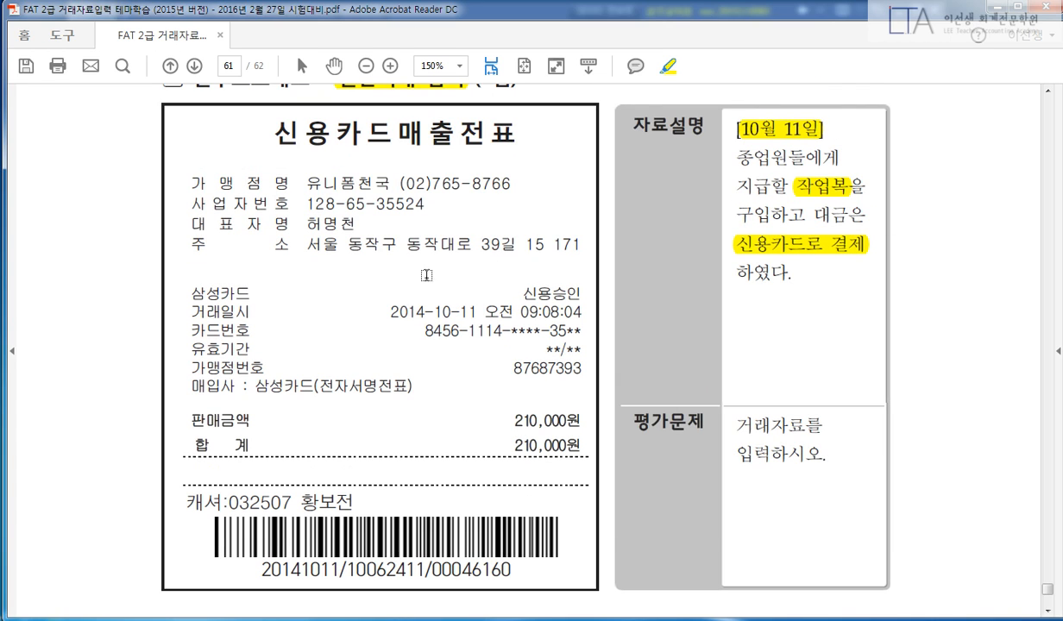
drag(190, 293, 252, 293)
drag(190, 386, 419, 392)
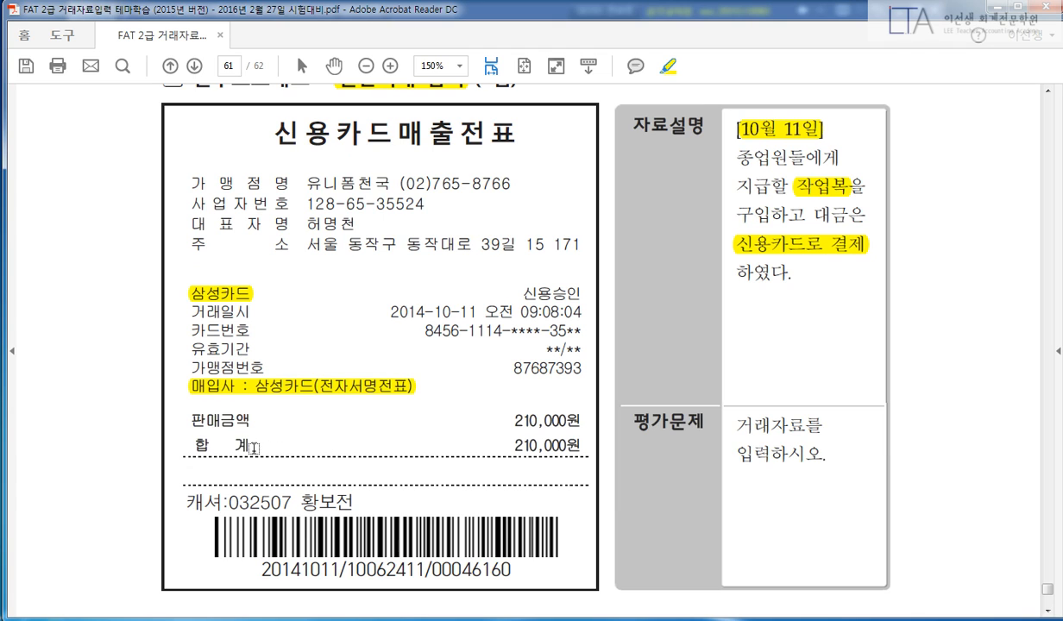
drag(196, 446, 255, 446)
drag(510, 446, 581, 447)
drag(390, 312, 479, 312)
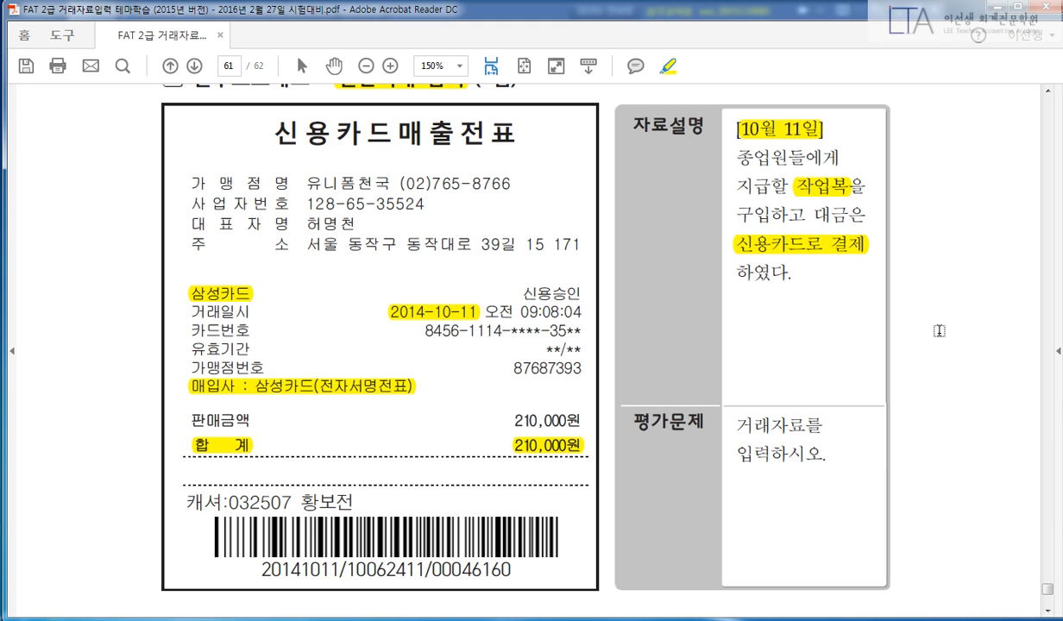
Start an Oct 11 voucher with a 복리후생비 (811) debit of 210,000.
key(alt+Tab)
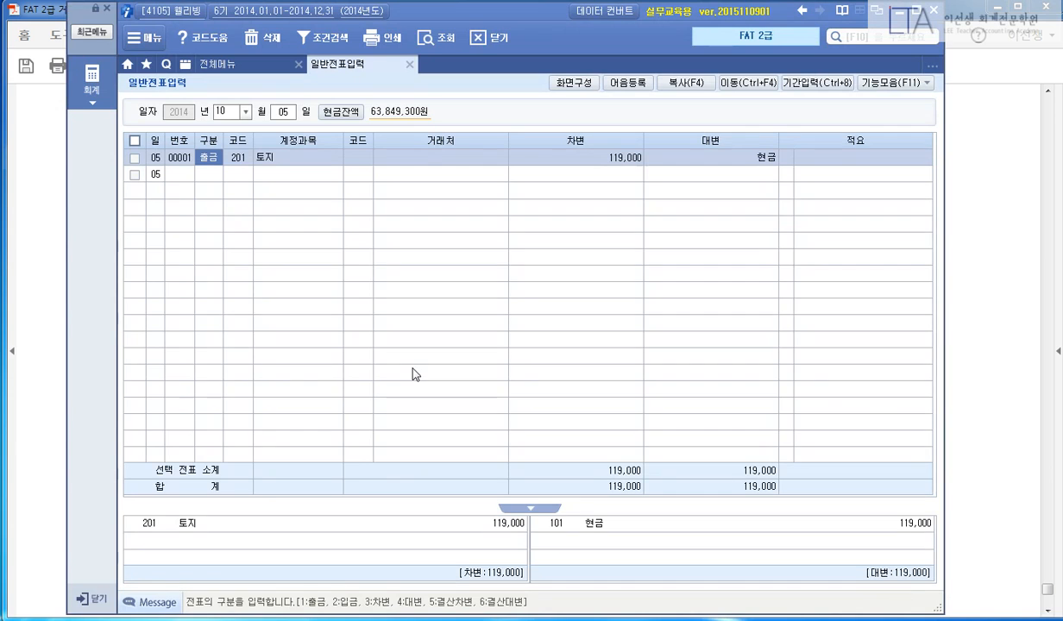
key(shift+Tab)
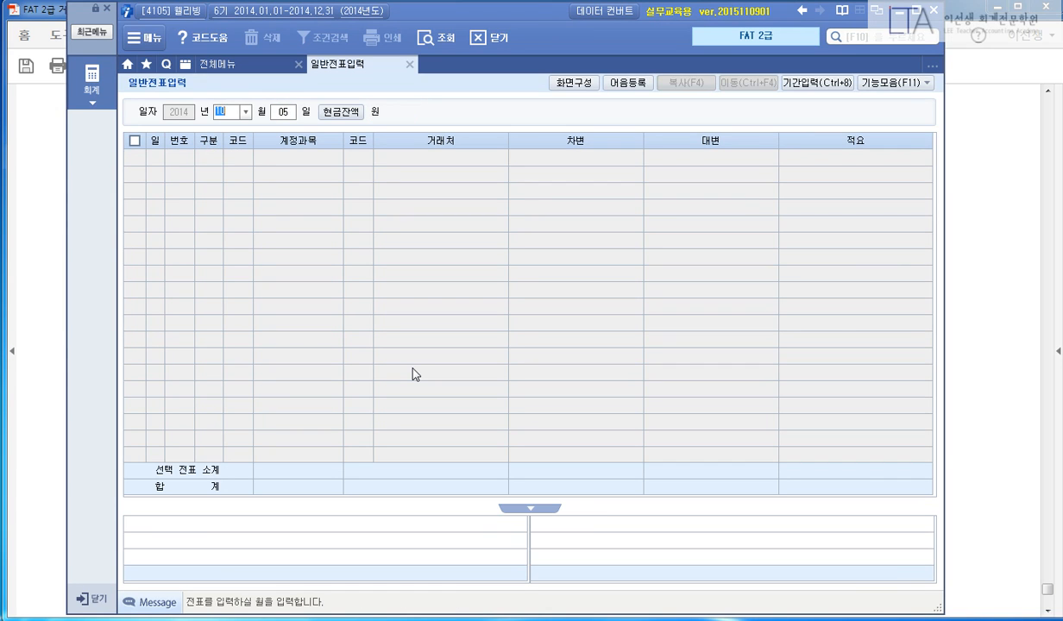
text(11)
key(Return)
text(3)
key(Return)
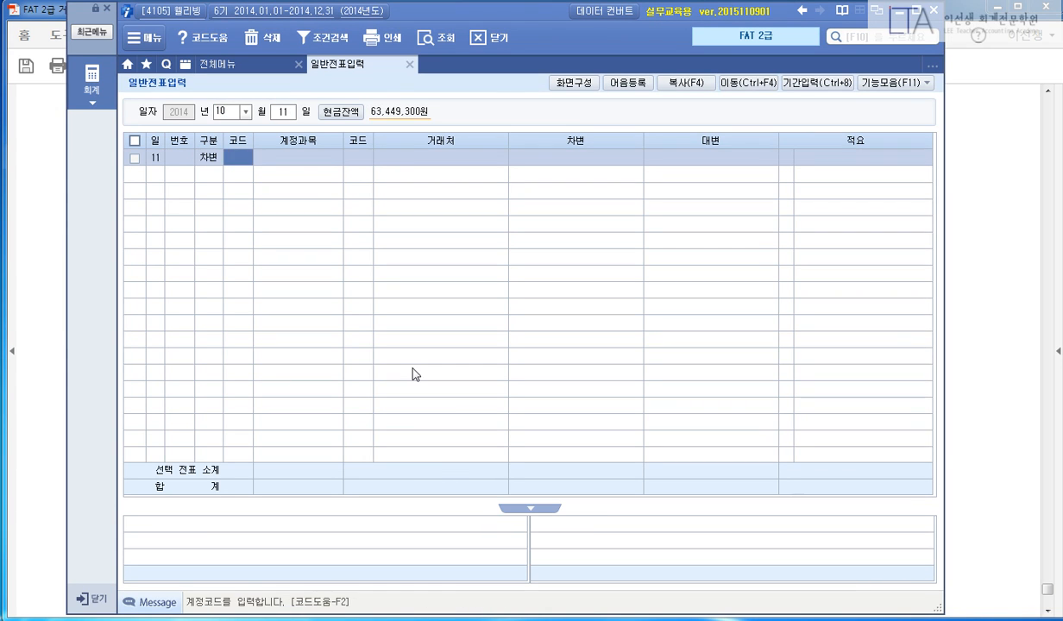
text(811)
key(Return)
text(4)
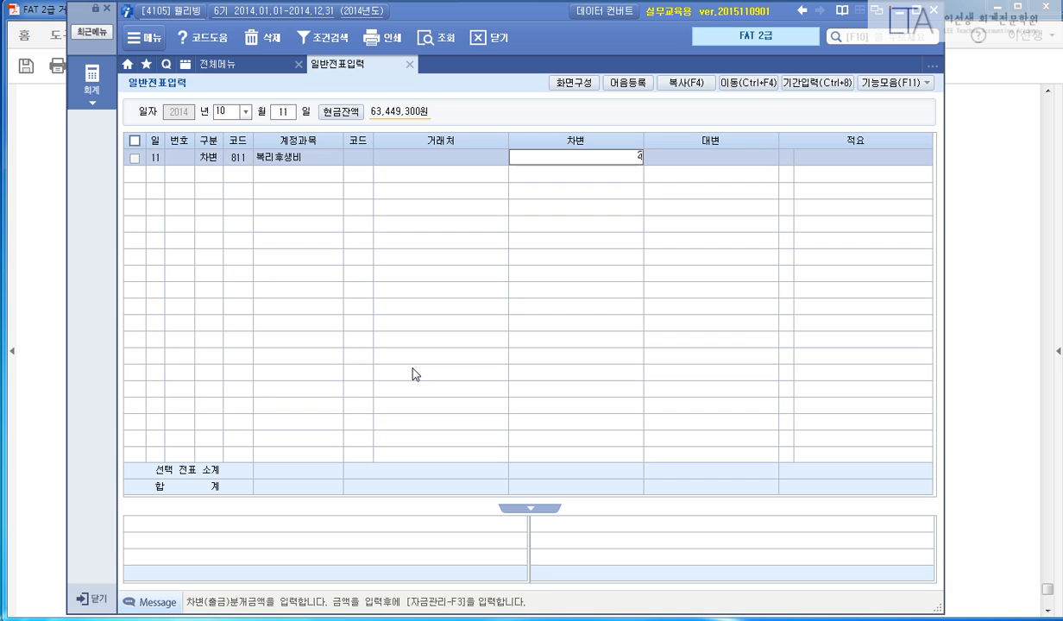
key(Return)
Add a 미지급금 (253) credit of 210,000 with 거래처 삼성카드.
text(4)
key(Return)
text(253)
key(Return)
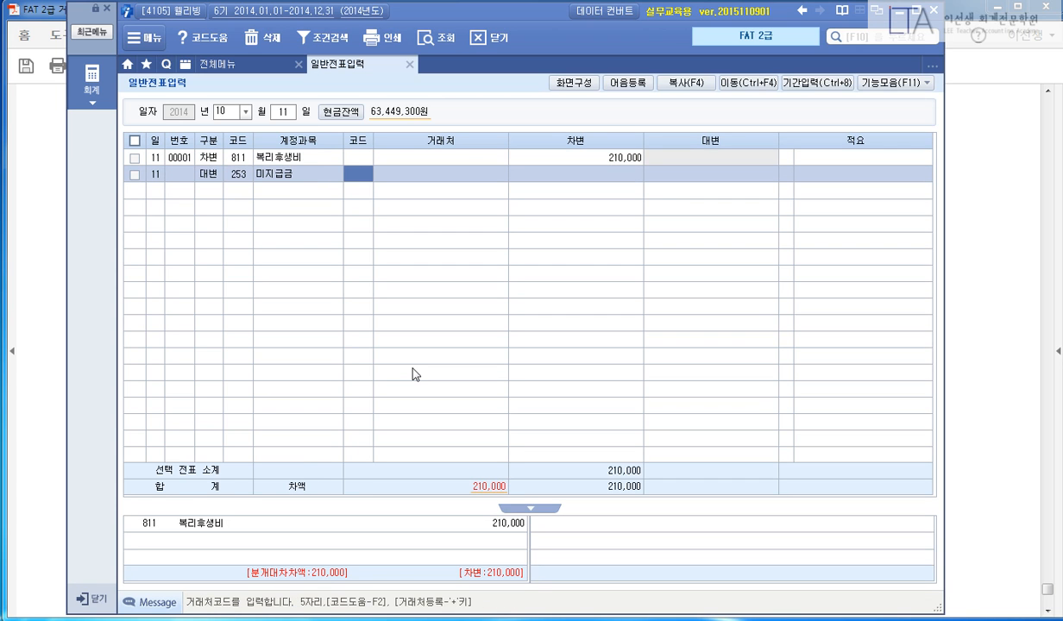
text(삼성)
key(Return)
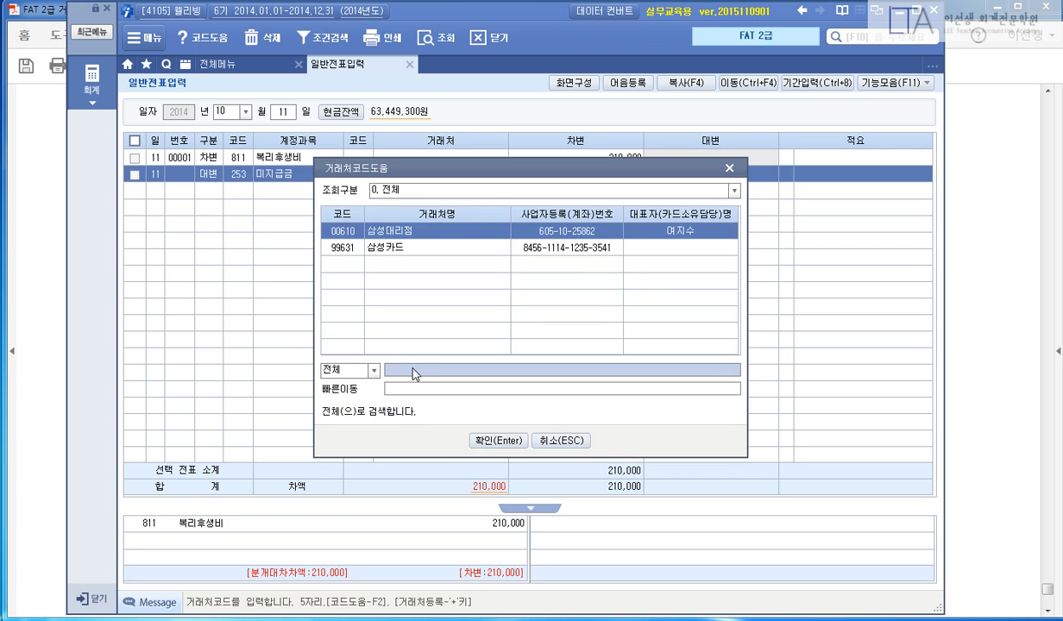
key(Down)
key(Return)
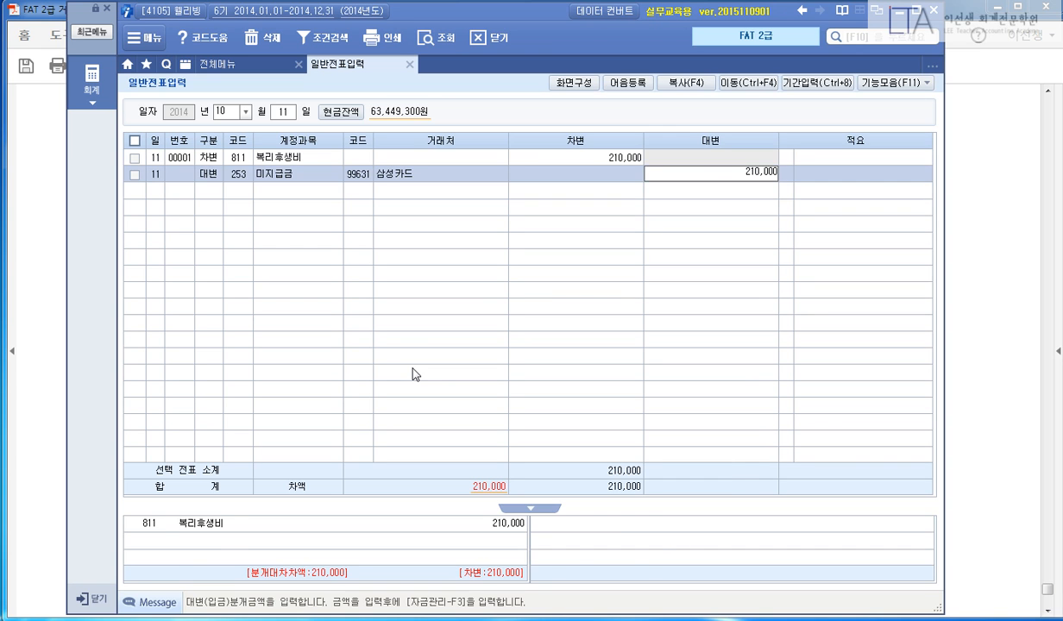
key(Return)
key(Up)
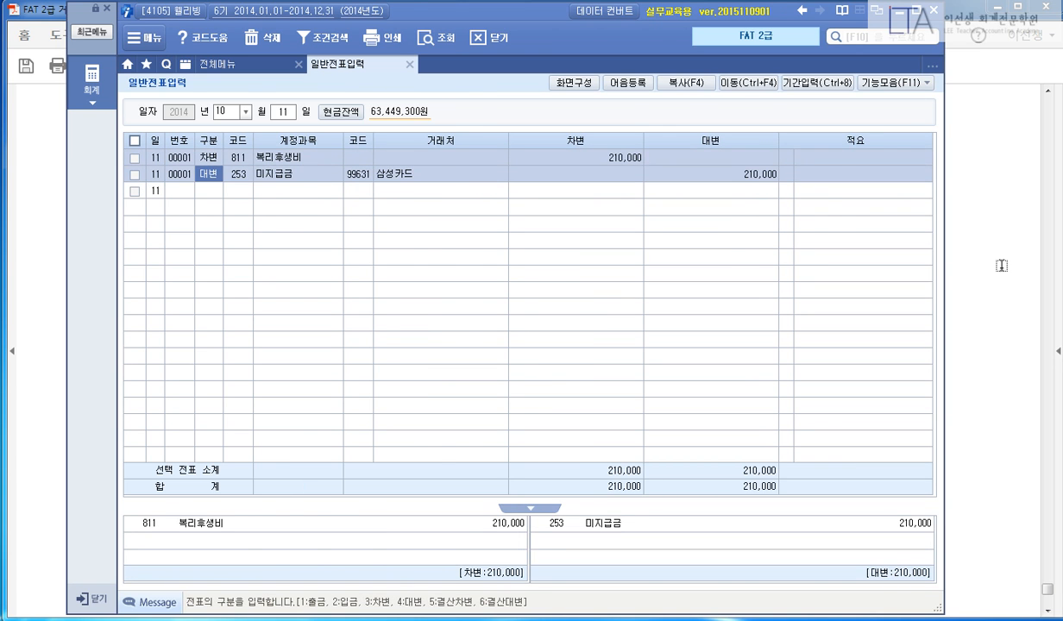
key(alt+Tab)
Highlight the problem heading, 10월 20일 and the 평가문제 instruction on the 여비 정산서 page.
scroll(992, 281, down, 10)
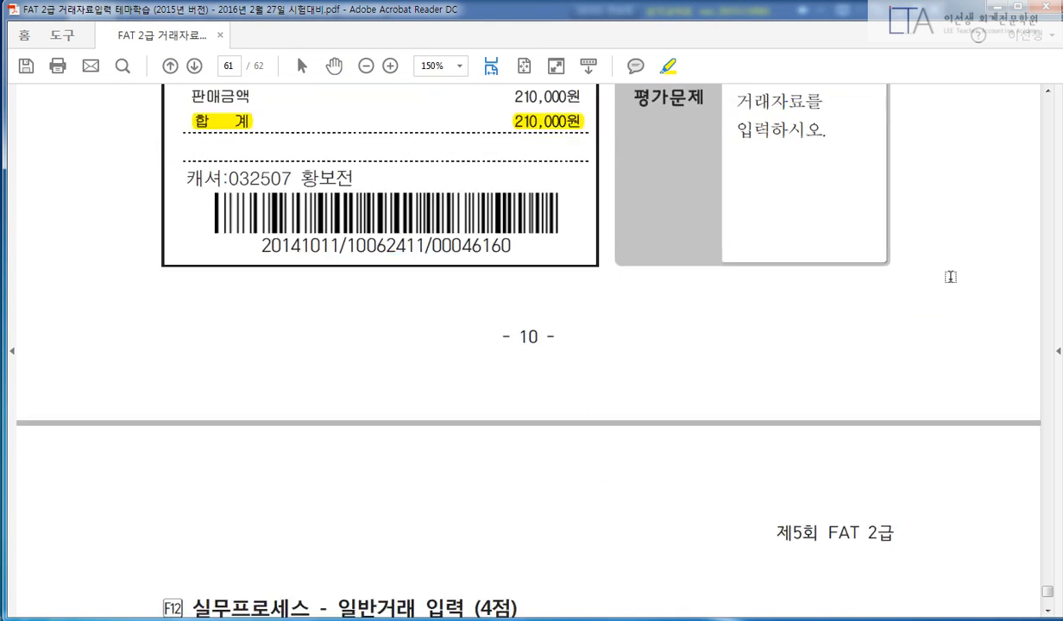
scroll(908, 284, down, 10)
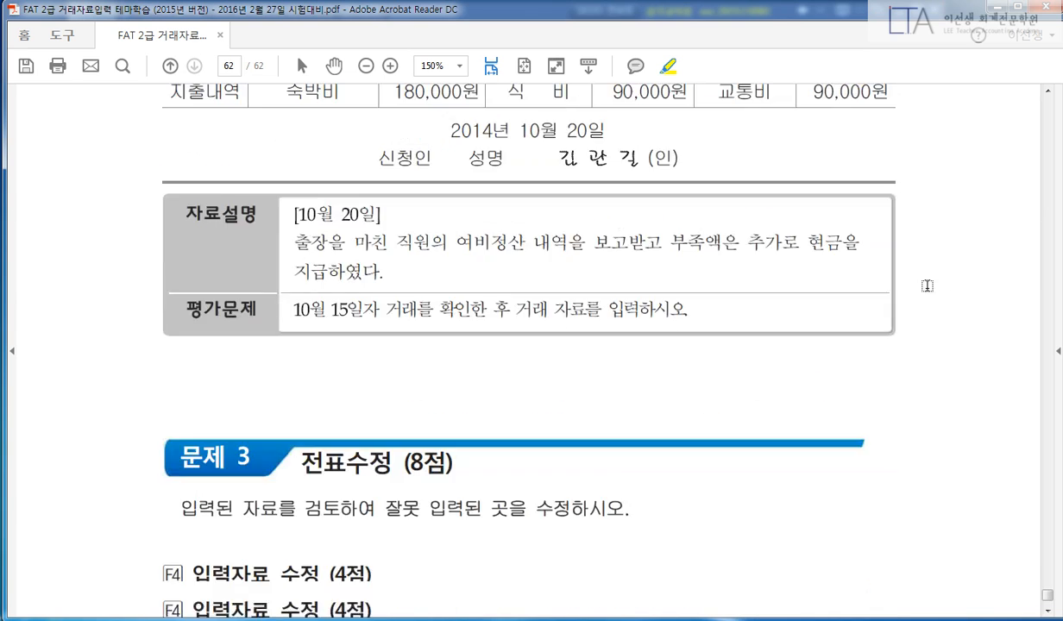
scroll(923, 274, up, 10)
scroll(915, 263, up, 2)
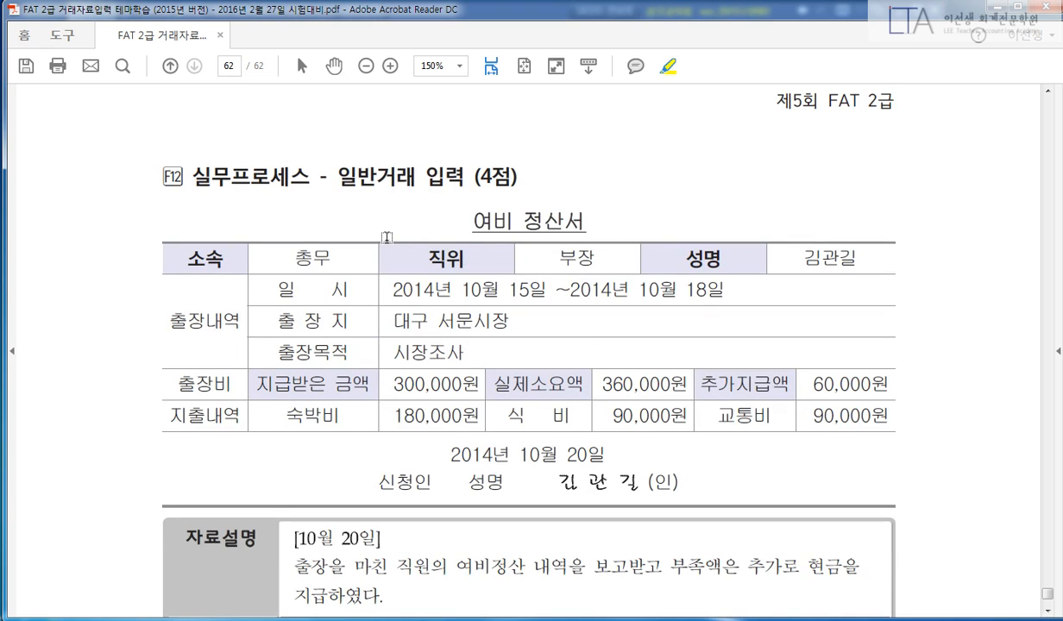
drag(335, 180, 526, 178)
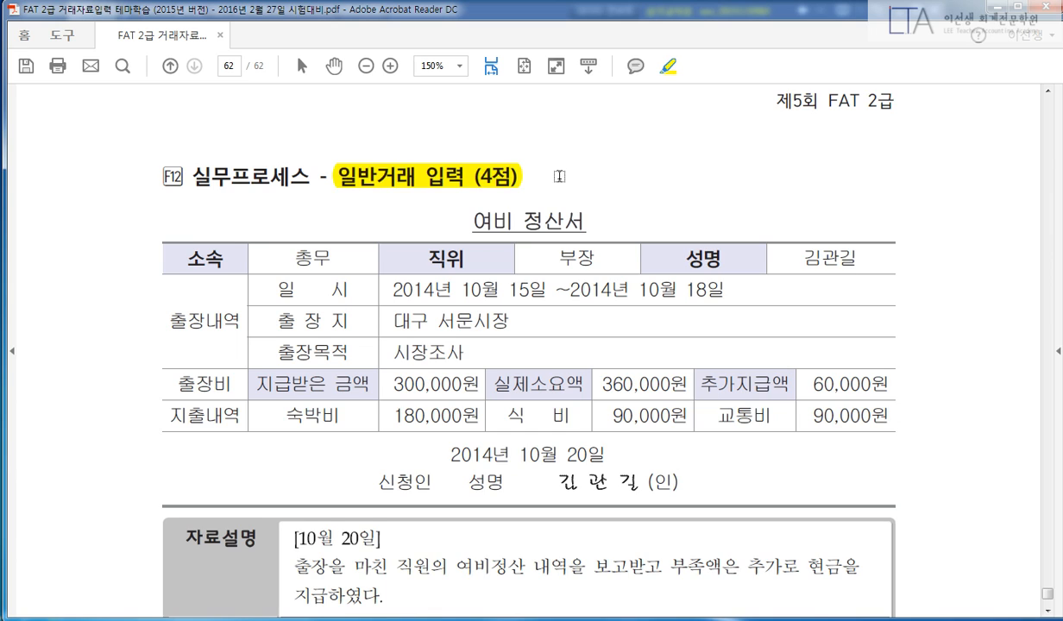
scroll(560, 176, down, 1)
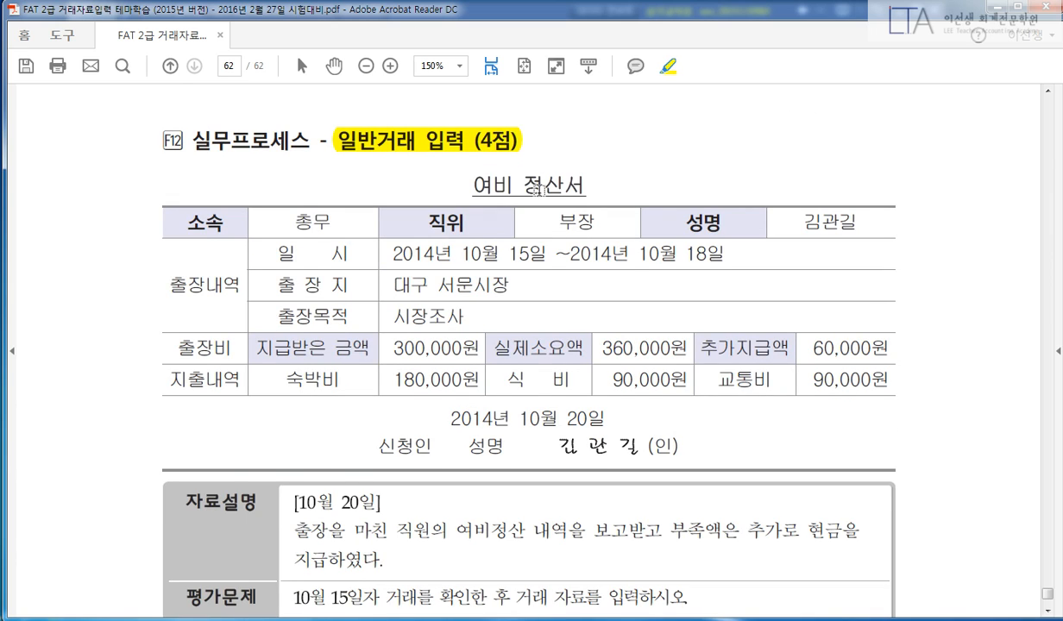
scroll(538, 190, down, 1)
drag(301, 467, 381, 467)
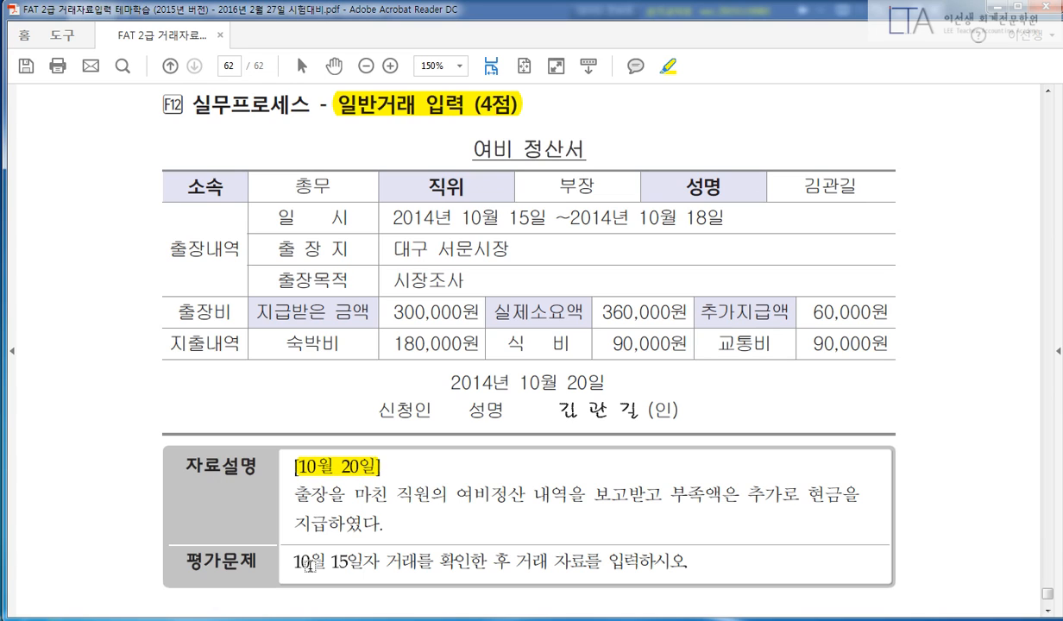
drag(294, 563, 681, 560)
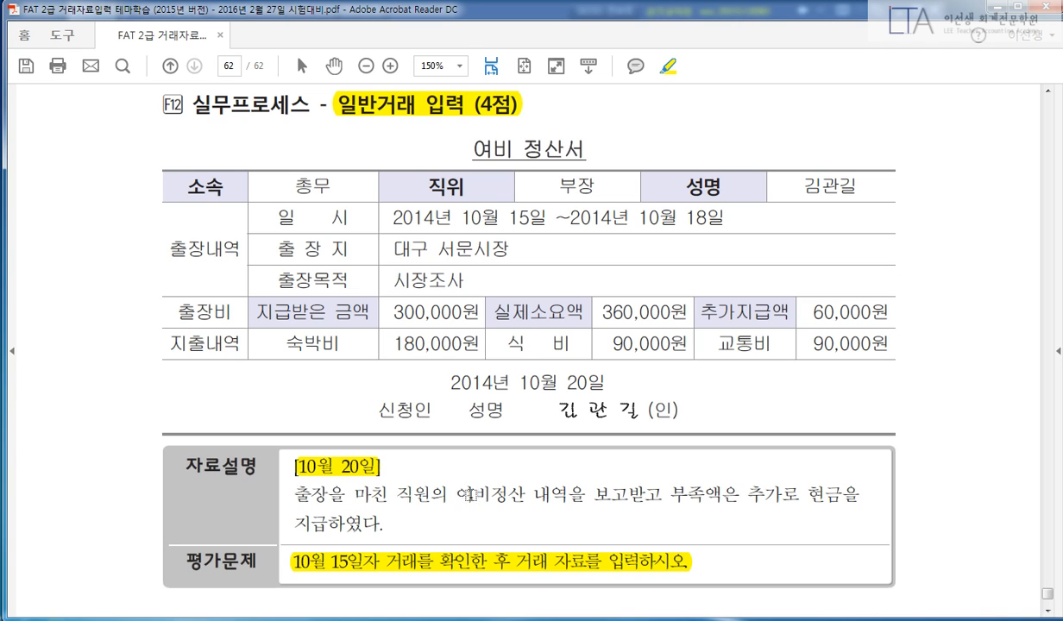
Highlight 여비정산 내역, the cash shortfall sentence, 추가지급액 60,000원 and 지급받은 금액 300,000원.
drag(455, 494, 571, 494)
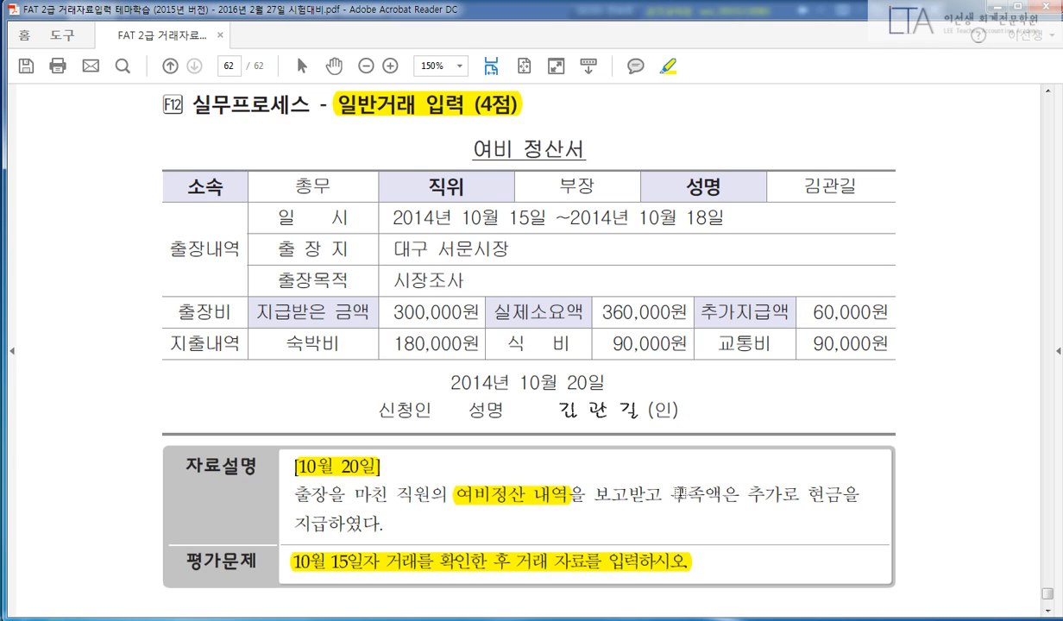
drag(669, 494, 863, 495)
drag(292, 523, 388, 523)
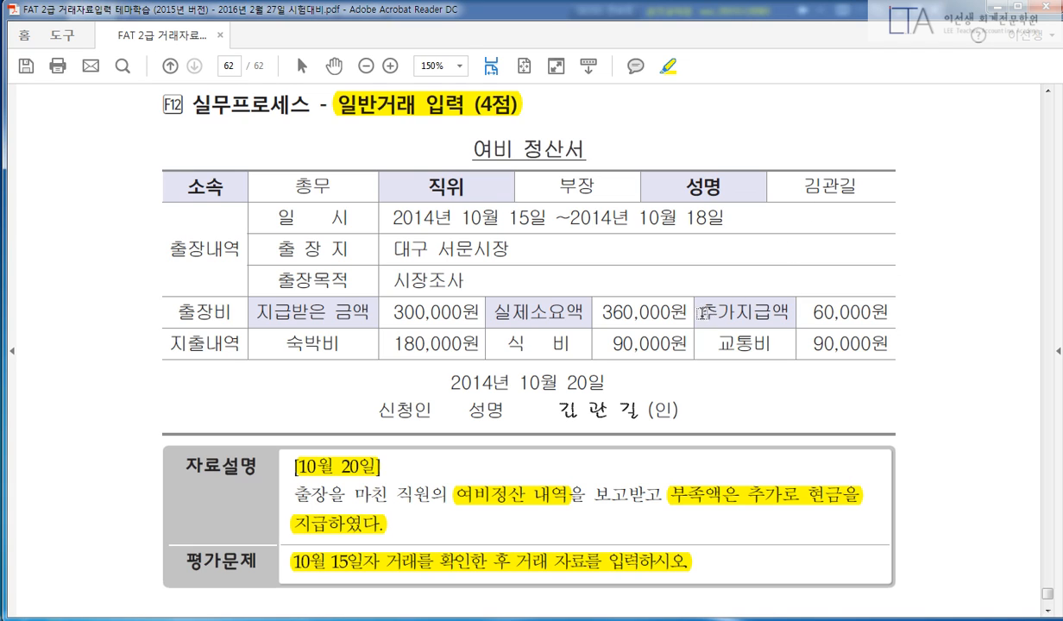
drag(703, 313, 889, 312)
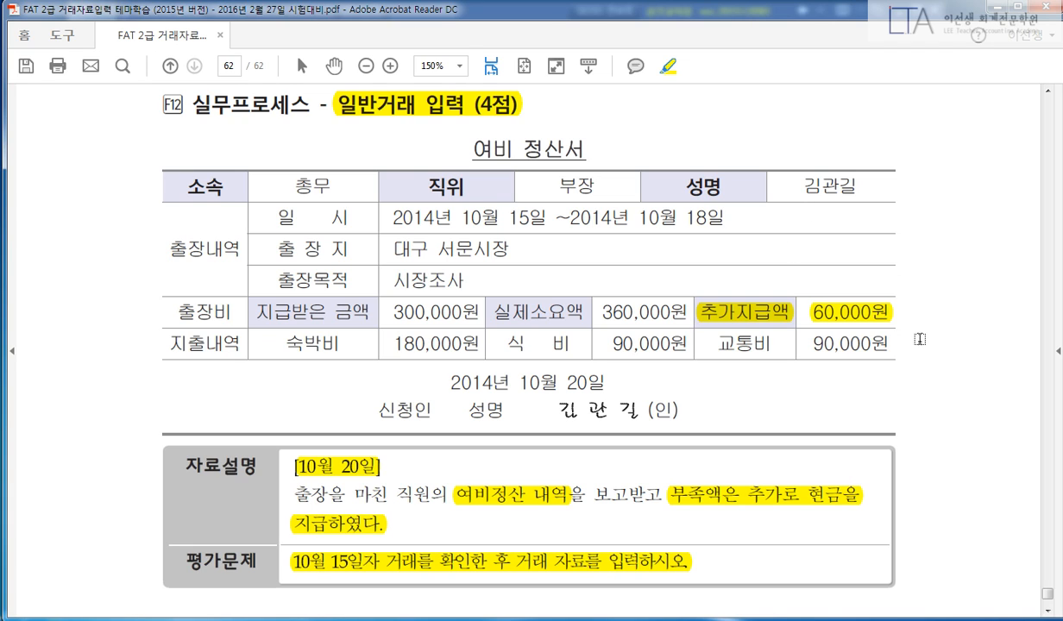
drag(252, 312, 479, 313)
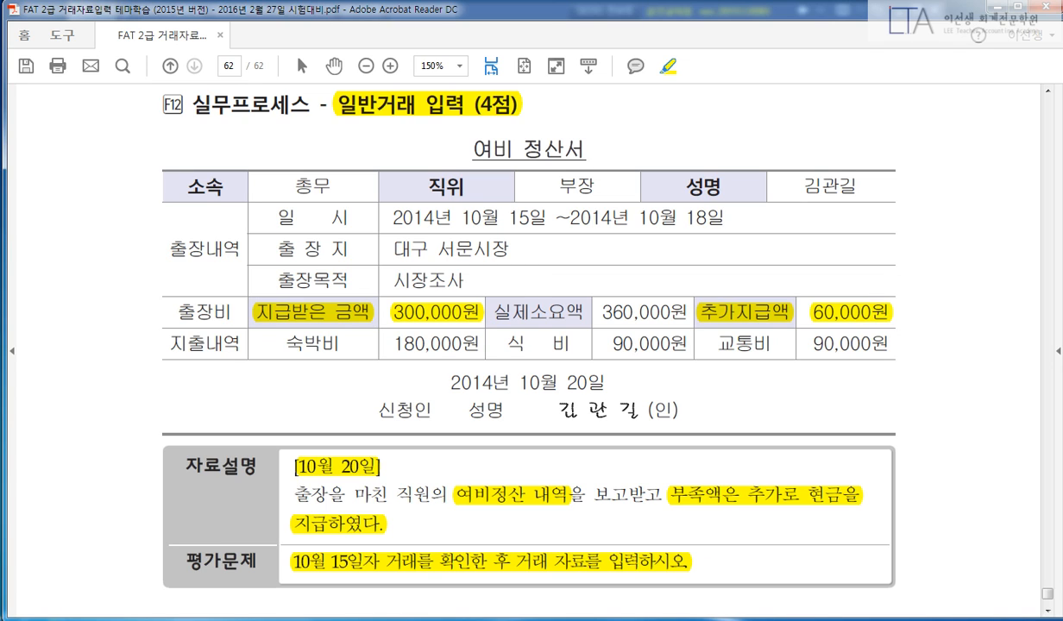
key(alt+Tab)
Load the 10월 15일 vouchers and inspect the 300,000 가지급금 advance line and its employee.
click(281, 116)
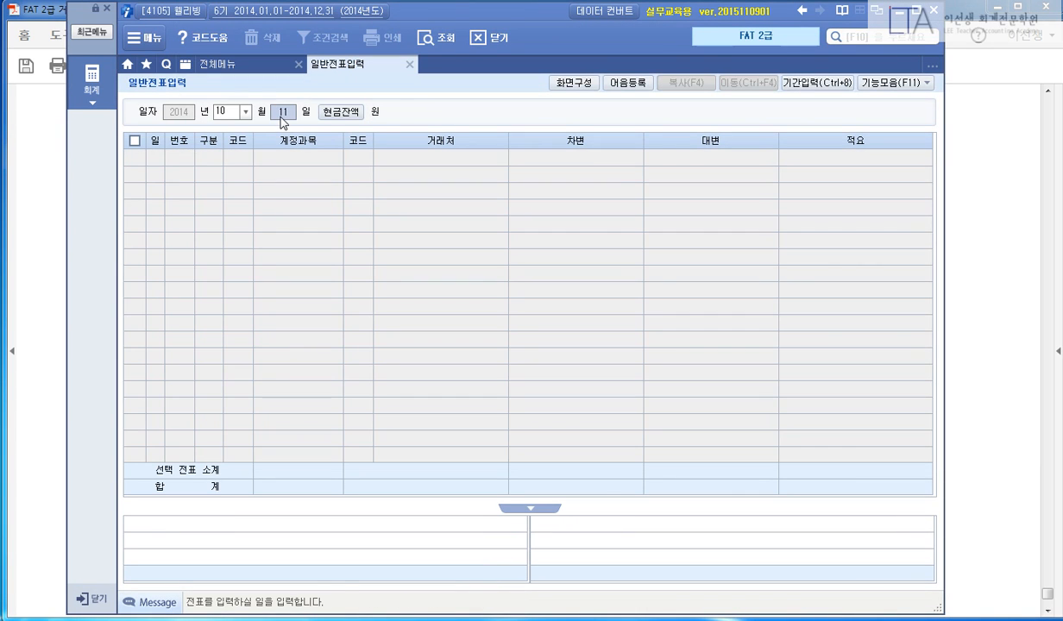
text(15)
key(Return)
click(295, 194)
click(366, 194)
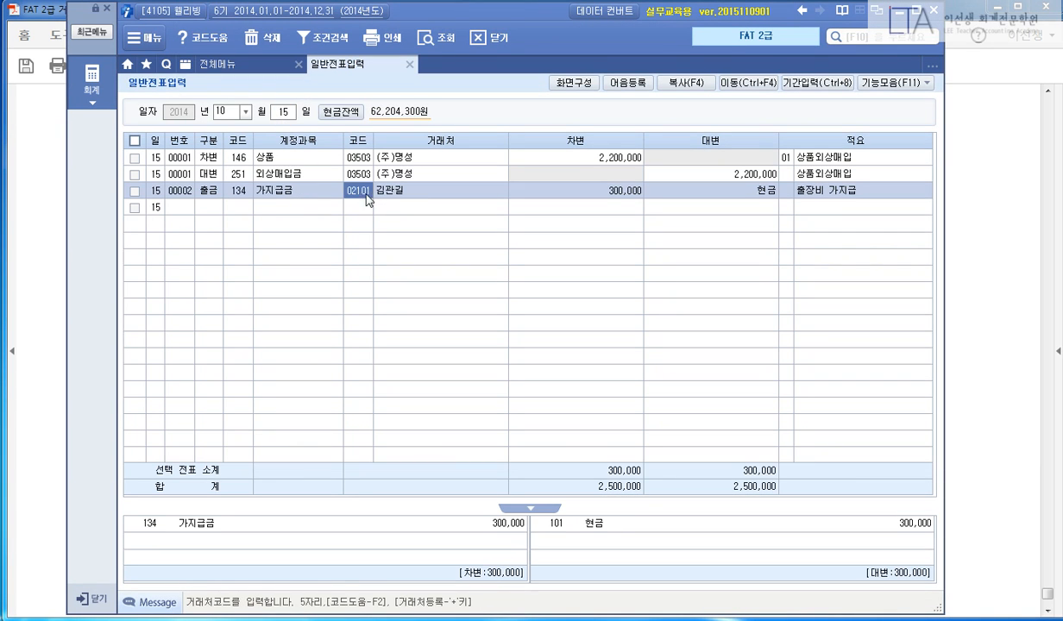
click(420, 195)
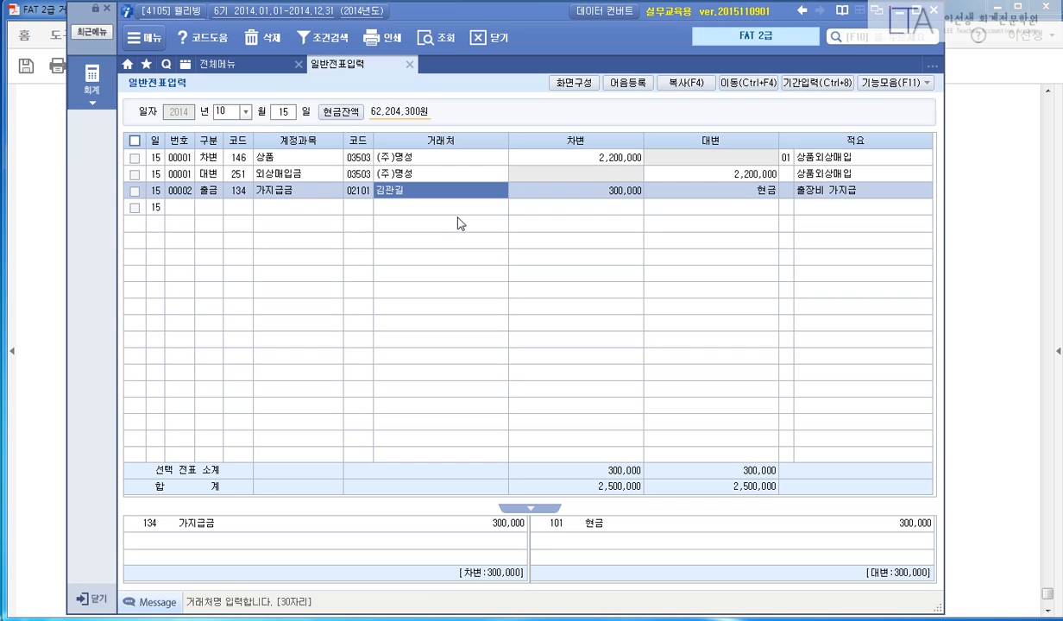
key(Return)
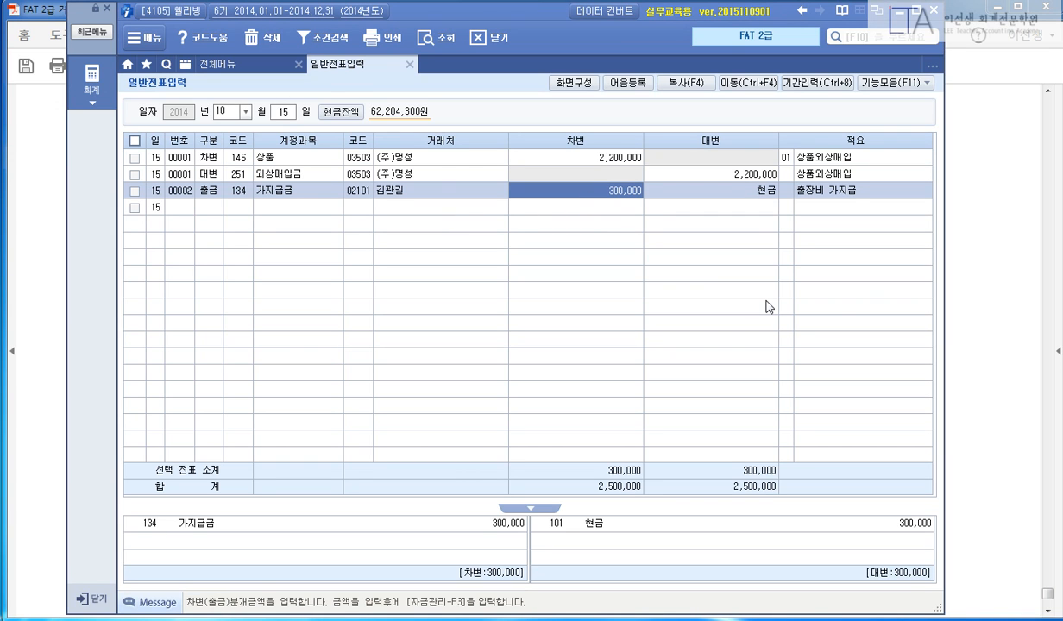
click(970, 298)
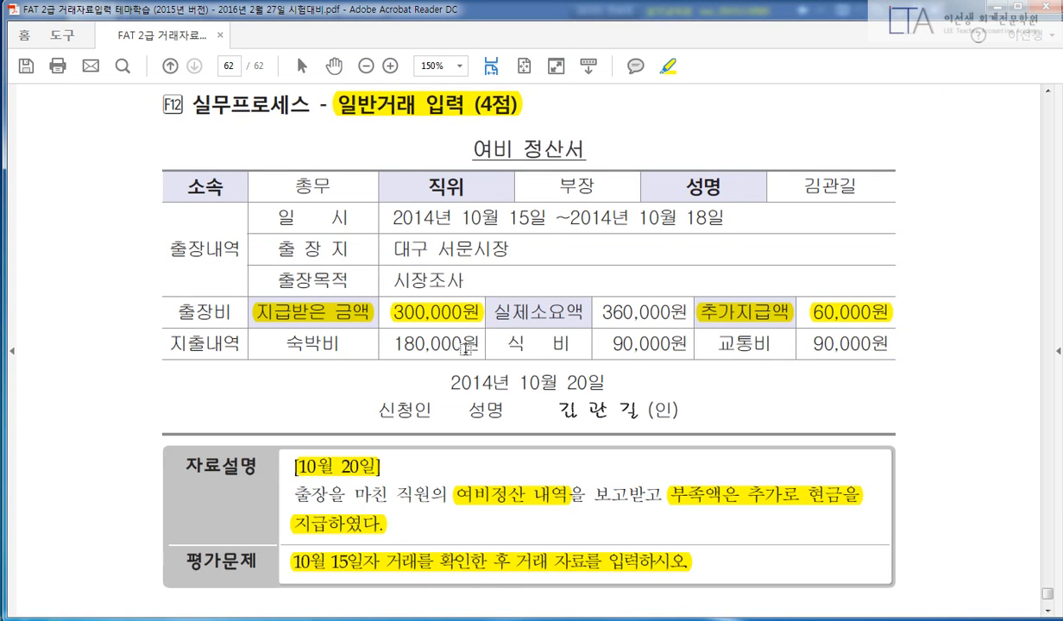
Highlight 실제소요액 and its 360,000원 amount, then switch to a blank notes page.
drag(492, 312, 675, 311)
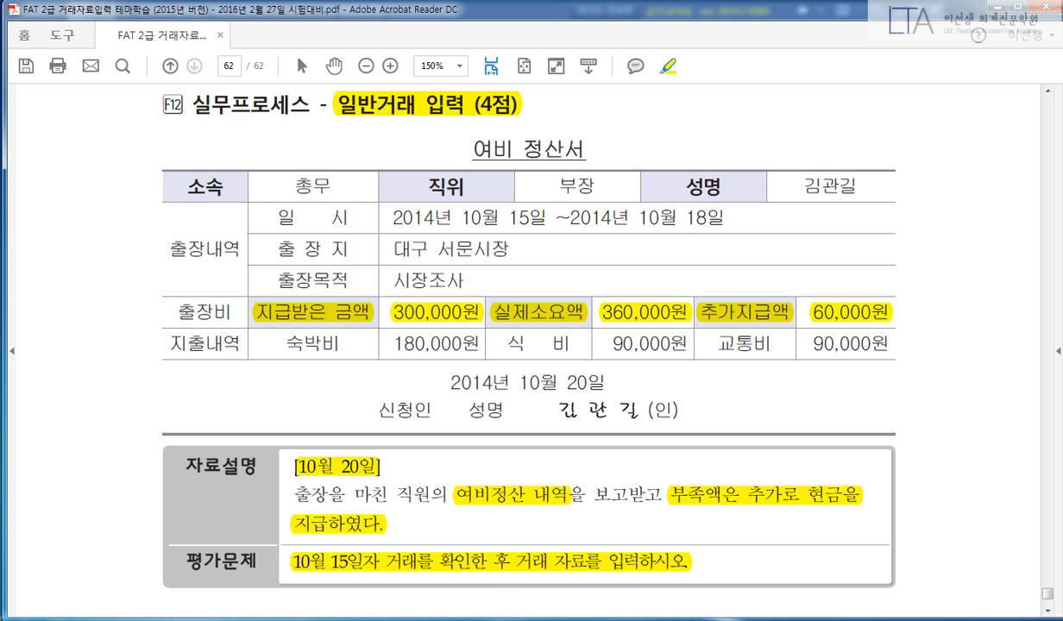
key(alt+Tab)
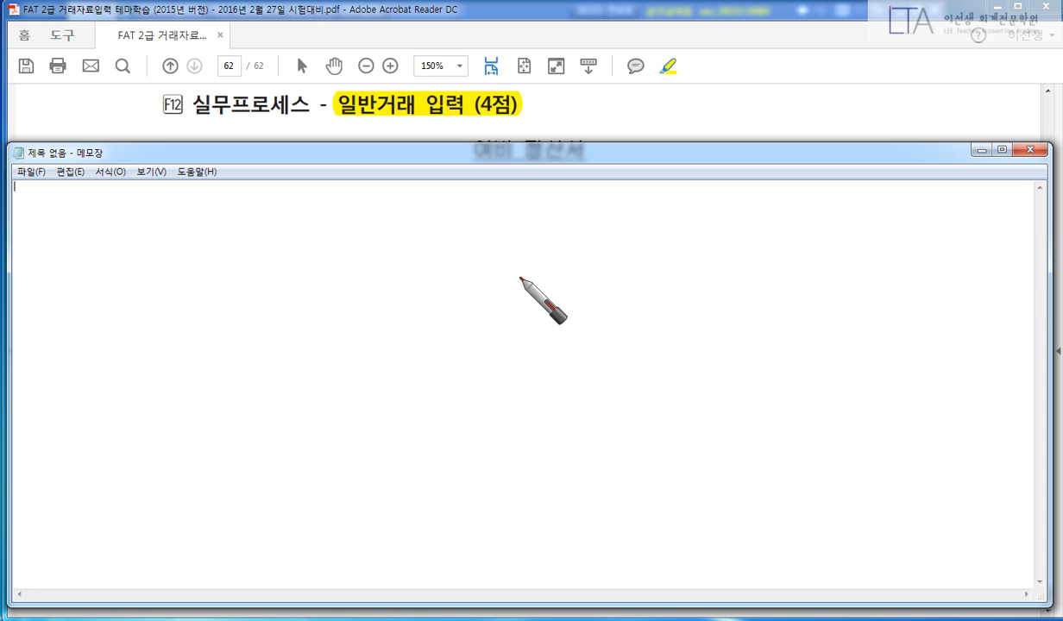
Sketch in black ink the entry 여비 360,000 against 가지급금 300,000 and 현금 60,000.
right_click(447, 271)
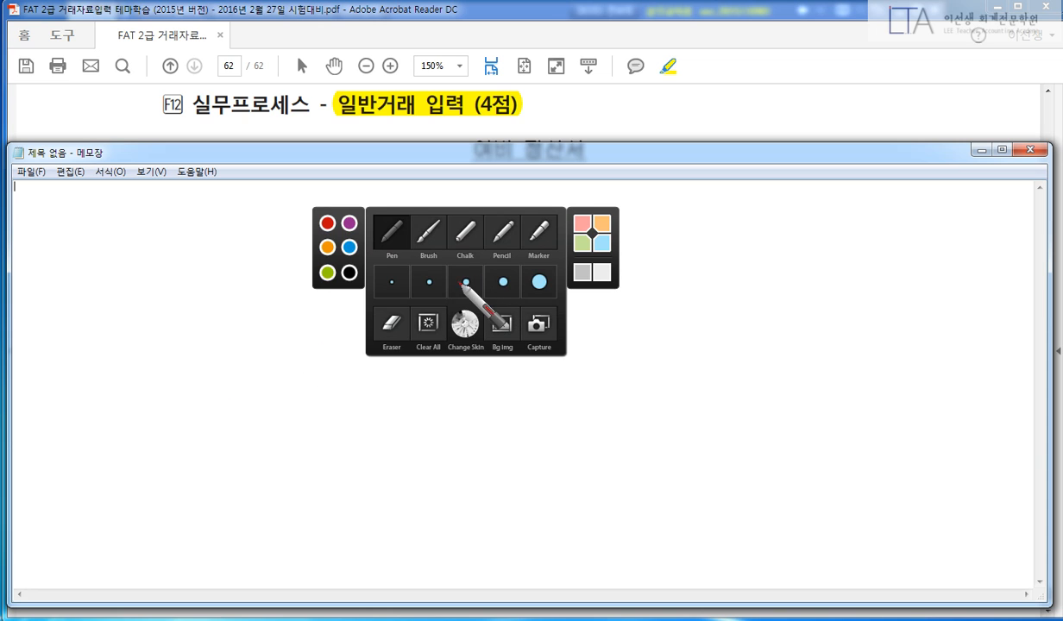
click(350, 271)
drag(558, 243, 484, 379)
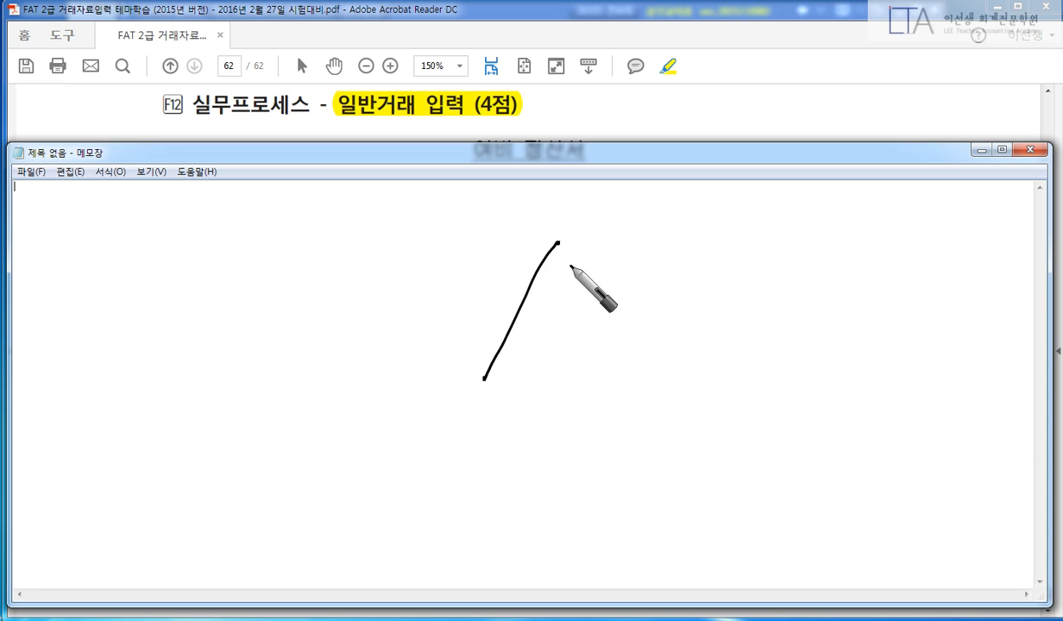
drag(561, 263, 559, 283)
mouse_move(580, 254)
mouse_down()
mouse_move(587, 277)
mouse_move(631, 290)
mouse_move(676, 273)
mouse_move(685, 299)
mouse_move(883, 279)
mouse_up()
mouse_move(156, 258)
mouse_down()
mouse_move(191, 263)
mouse_move(195, 291)
mouse_up()
mouse_move(228, 259)
mouse_down()
mouse_move(247, 293)
mouse_move(360, 281)
mouse_move(390, 264)
mouse_move(455, 276)
mouse_up()
mouse_move(780, 328)
mouse_down()
mouse_move(788, 361)
mouse_move(846, 366)
mouse_move(897, 354)
mouse_up()
mouse_move(571, 339)
mouse_down()
mouse_move(612, 375)
mouse_move(664, 359)
mouse_up()
drag(633, 364, 668, 387)
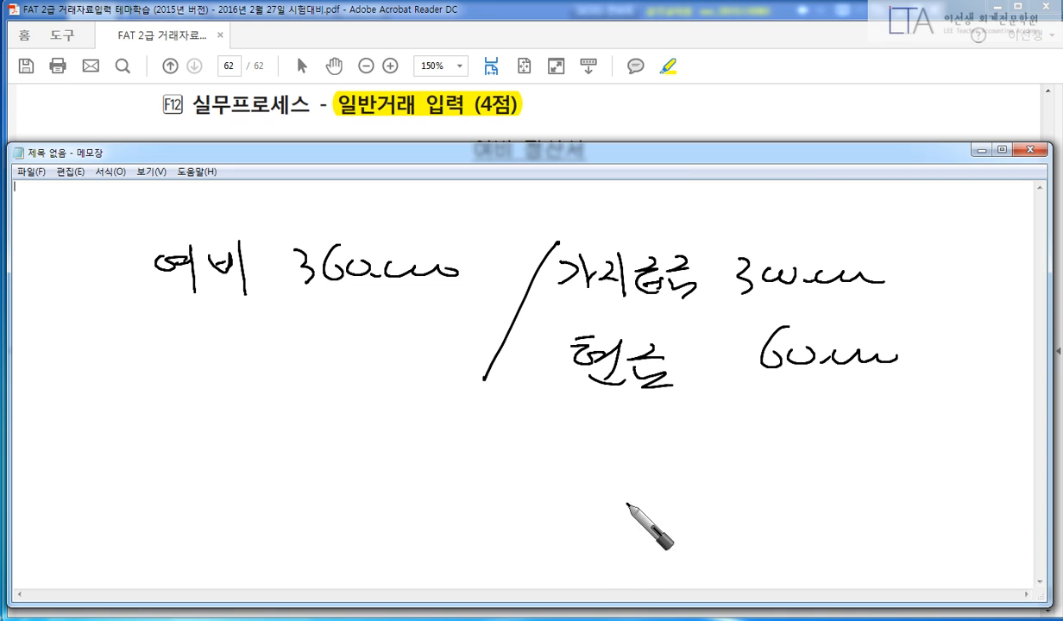
In blue, box 가지급금 and link it to the employee, then clear all ink.
right_click(666, 442)
click(548, 407)
mouse_move(553, 252)
mouse_down()
mouse_move(706, 274)
mouse_move(551, 249)
mouse_up()
mouse_move(630, 265)
mouse_down()
mouse_move(647, 235)
mouse_move(741, 208)
mouse_move(780, 209)
mouse_move(814, 246)
mouse_up()
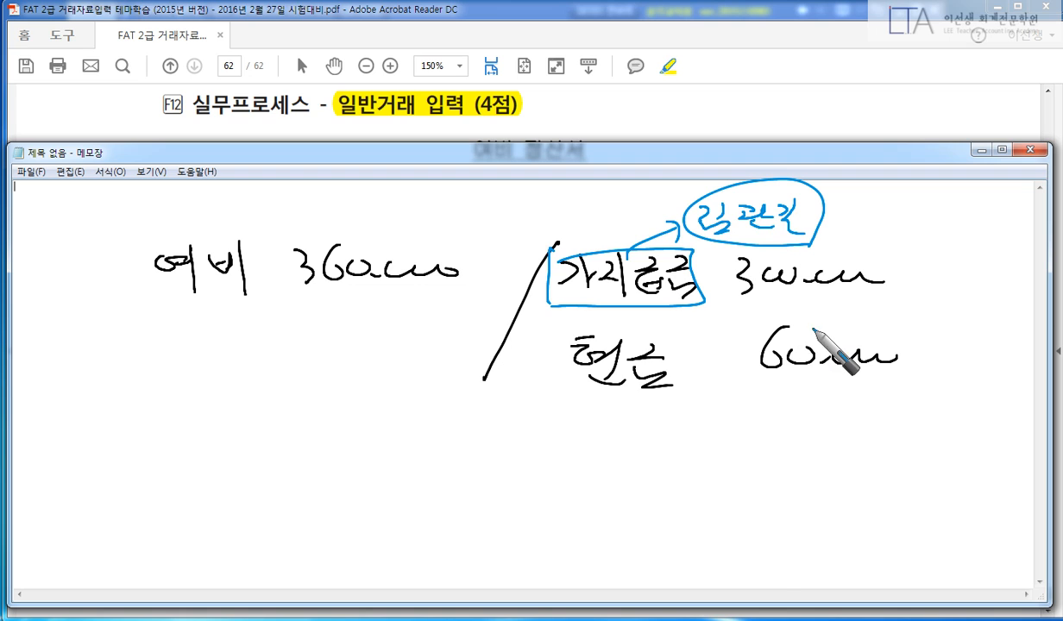
key(Escape)
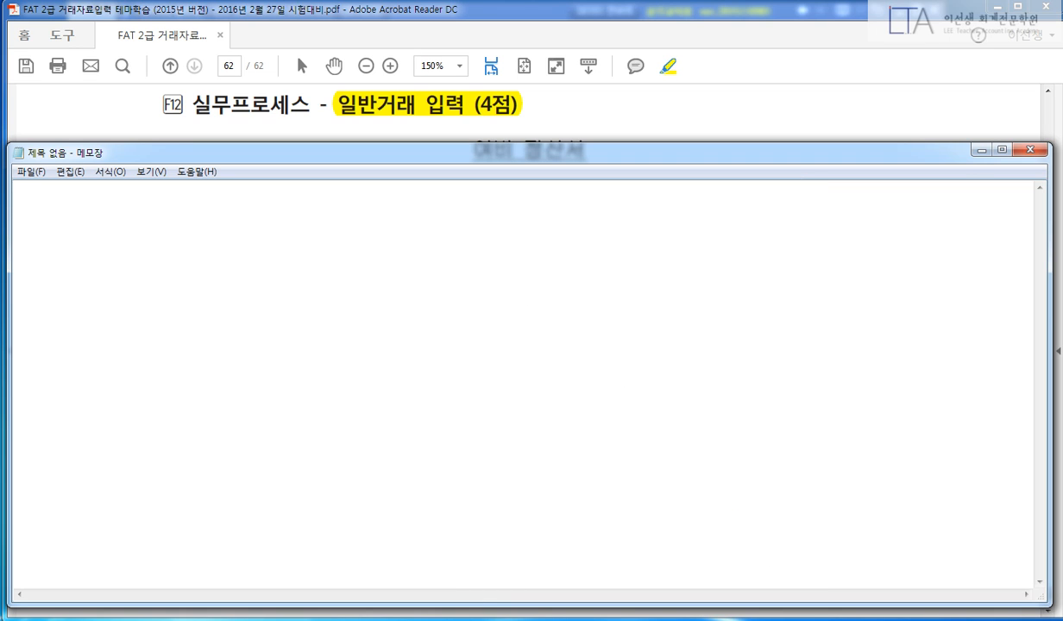
key(alt+Tab)
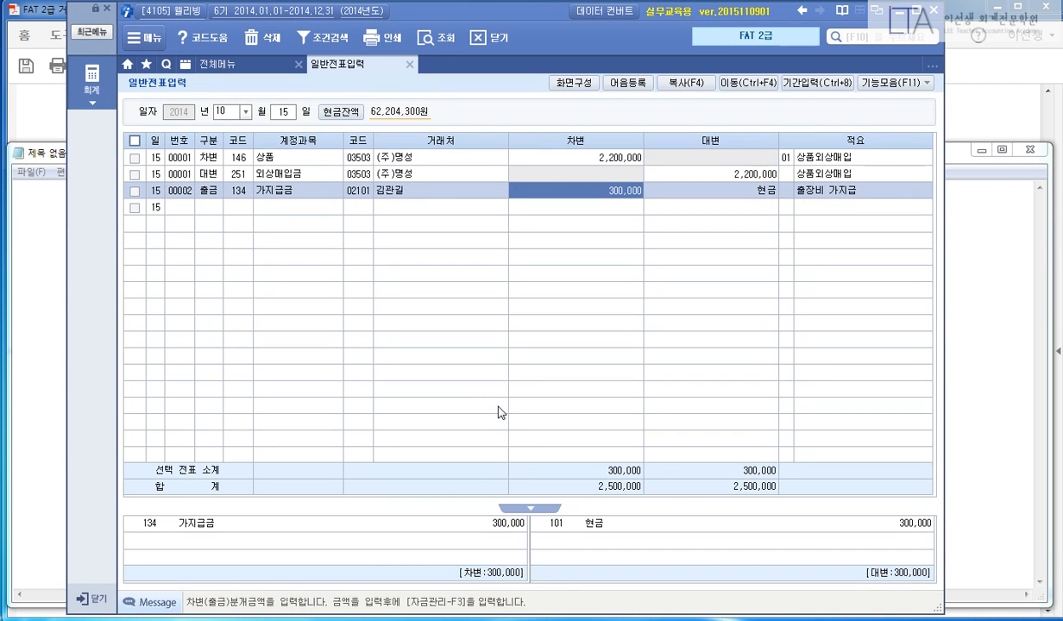
Start an Oct 20 voucher crediting 가지급금 (134) 300,000 with the employee as 거래처.
key(Escape)
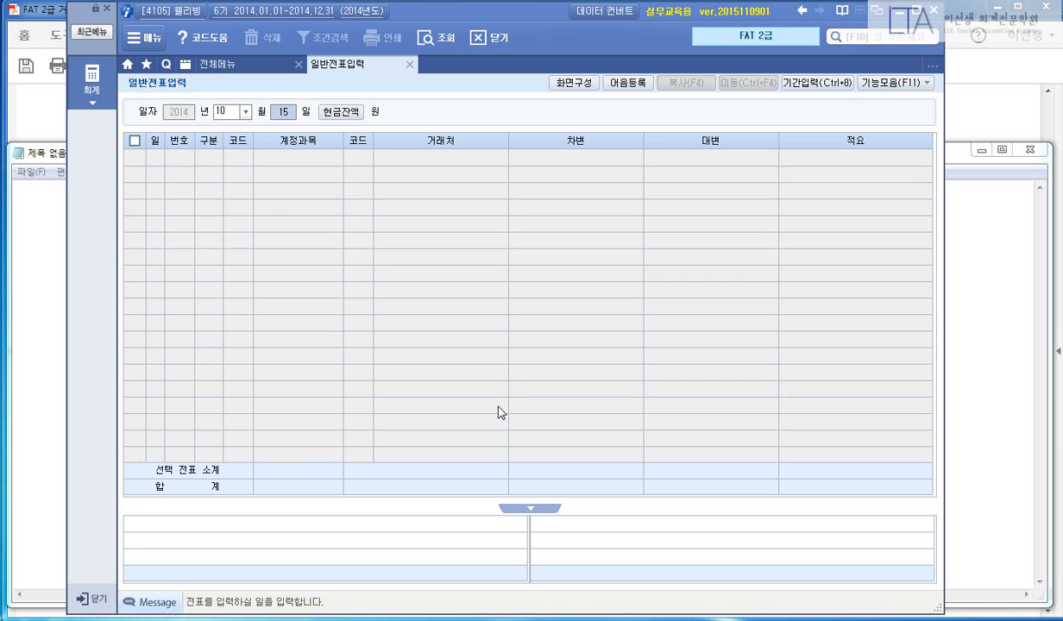
text(1520)
key(Return)
text(4)
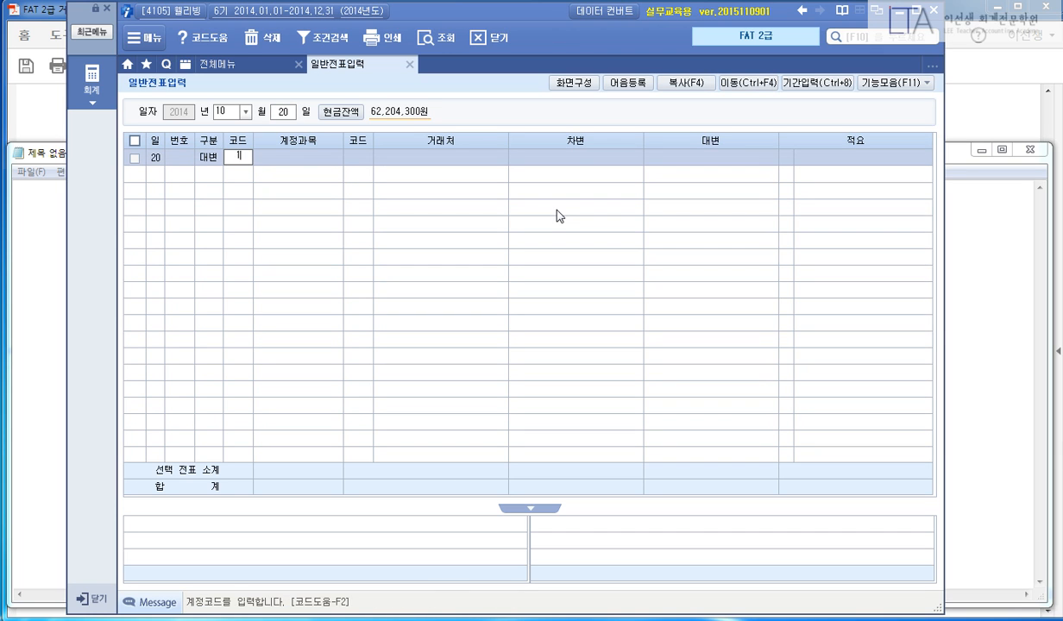
text(34)
key(Return)
text(02101)
key(Return)
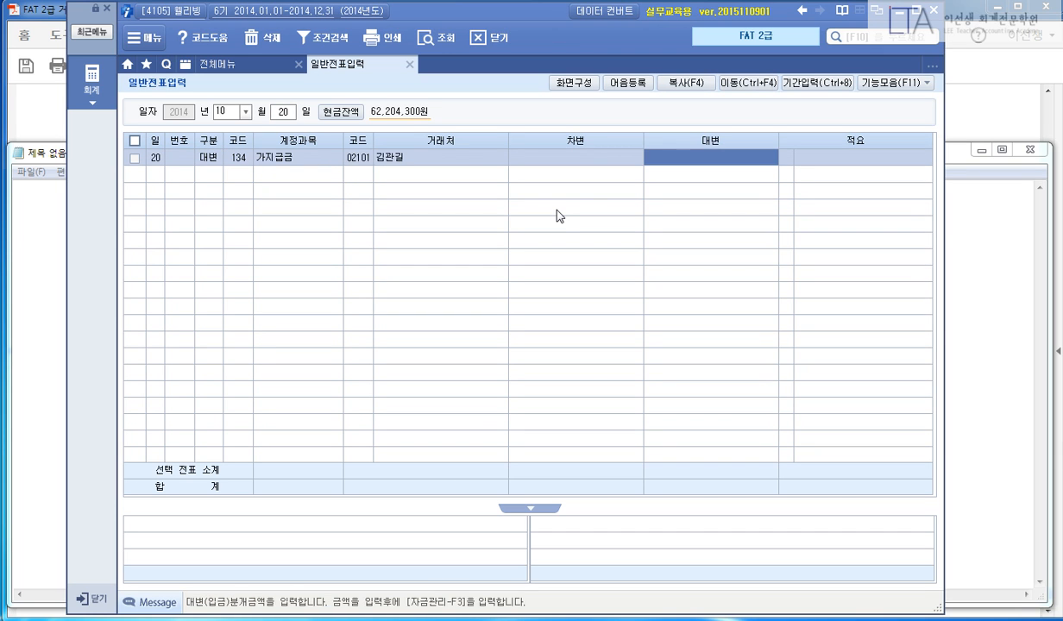
text(300000)
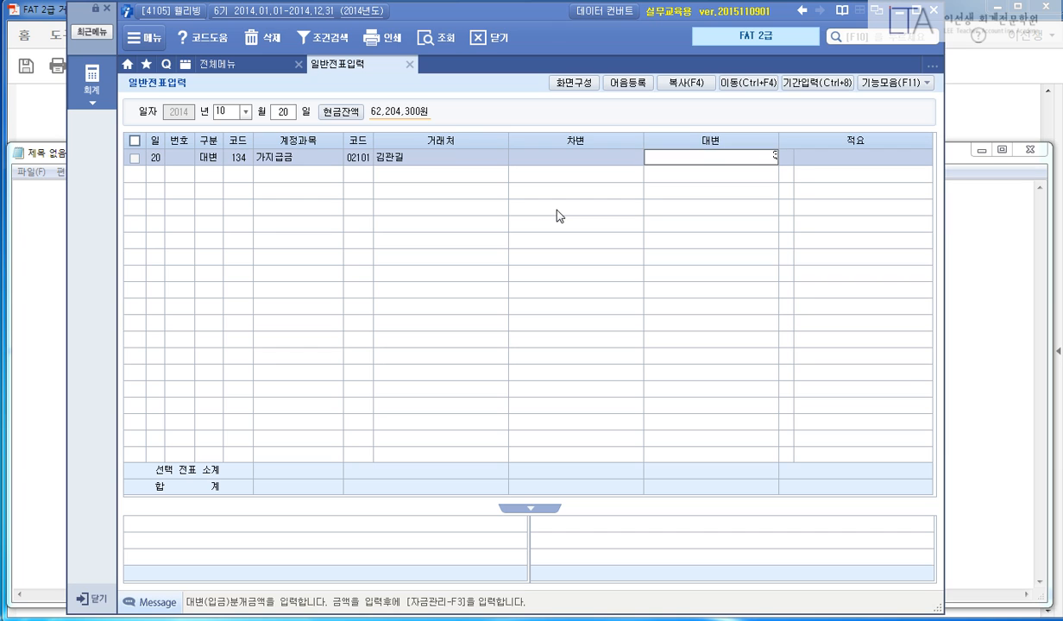
key(Return)
key(Return)
Debit 여비교통비 (812) 360,000 and credit 현금 (101) 60,000 to balance the voucher.
text(3812)
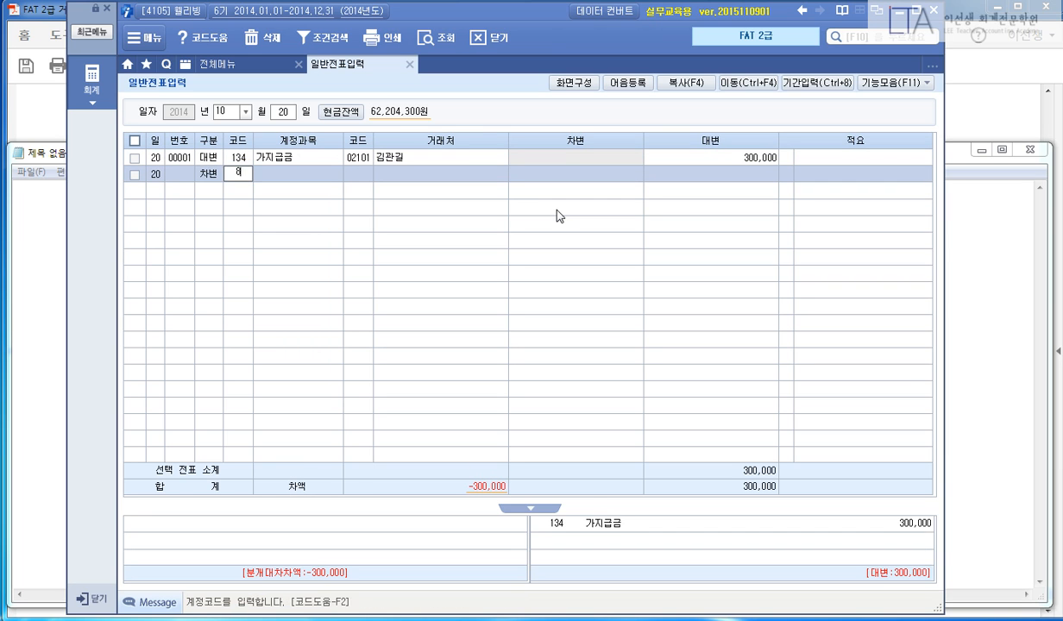
key(Return)
key(Return)
text(360000)
key(Return)
key(Return)
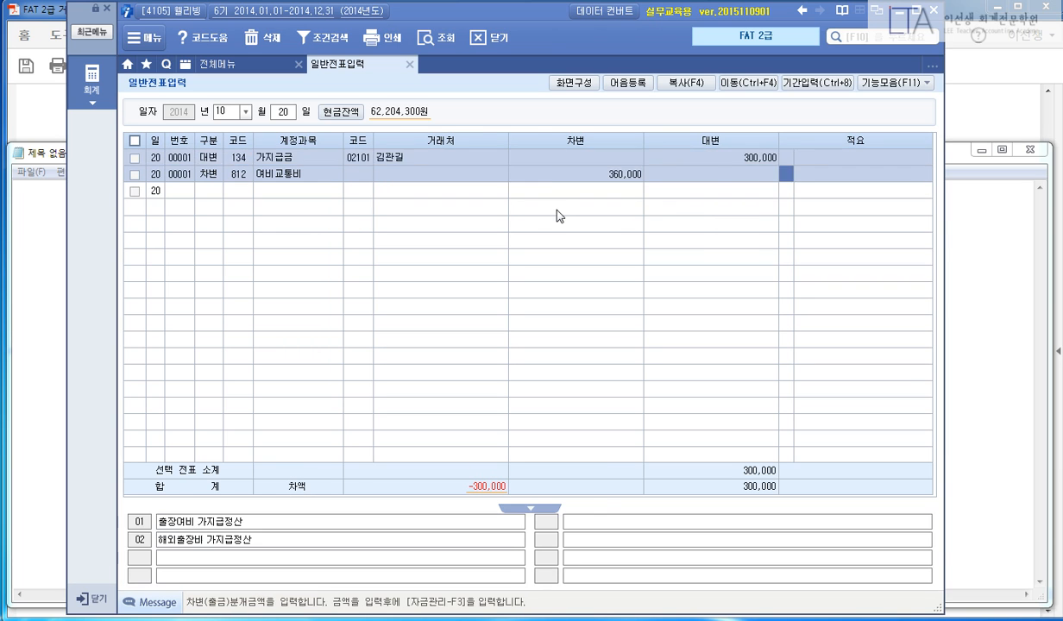
text(4)
key(Return)
text(101)
key(Return)
key(Return)
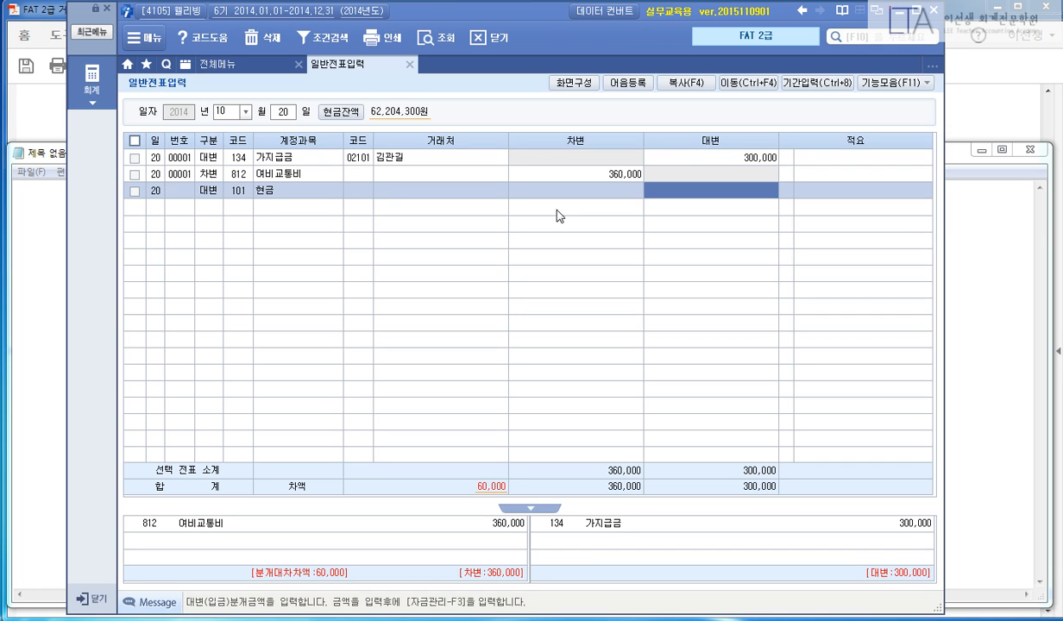
key(Return)
key(Return)
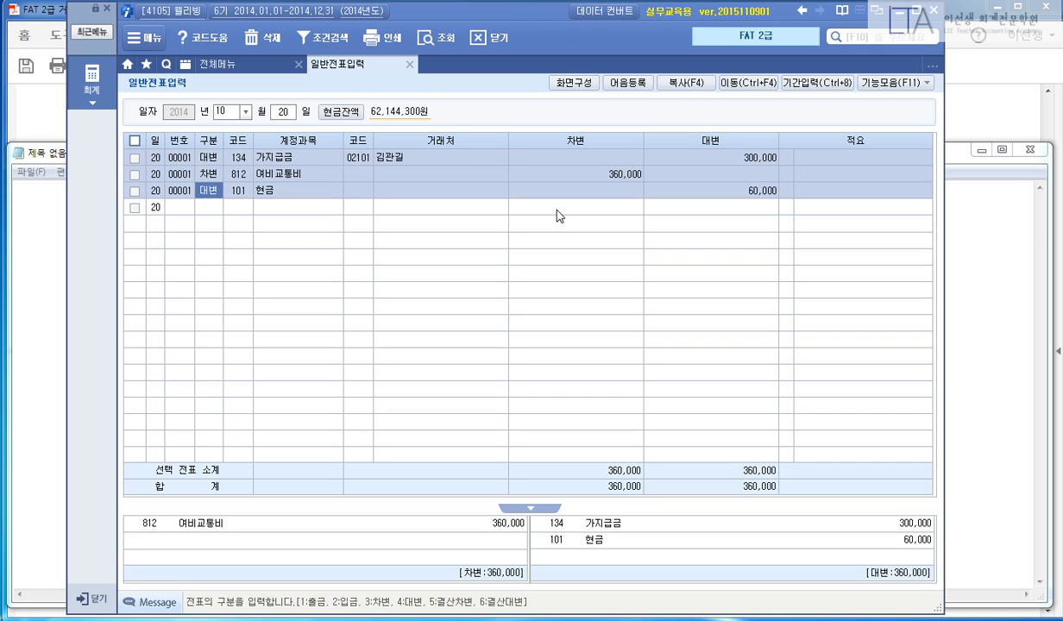
click(962, 104)
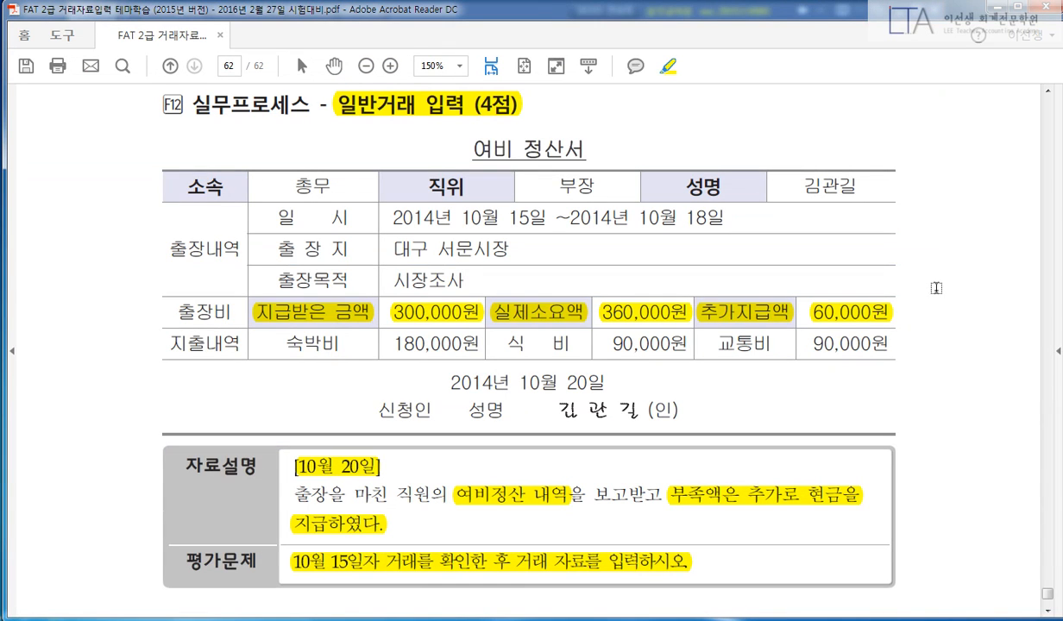